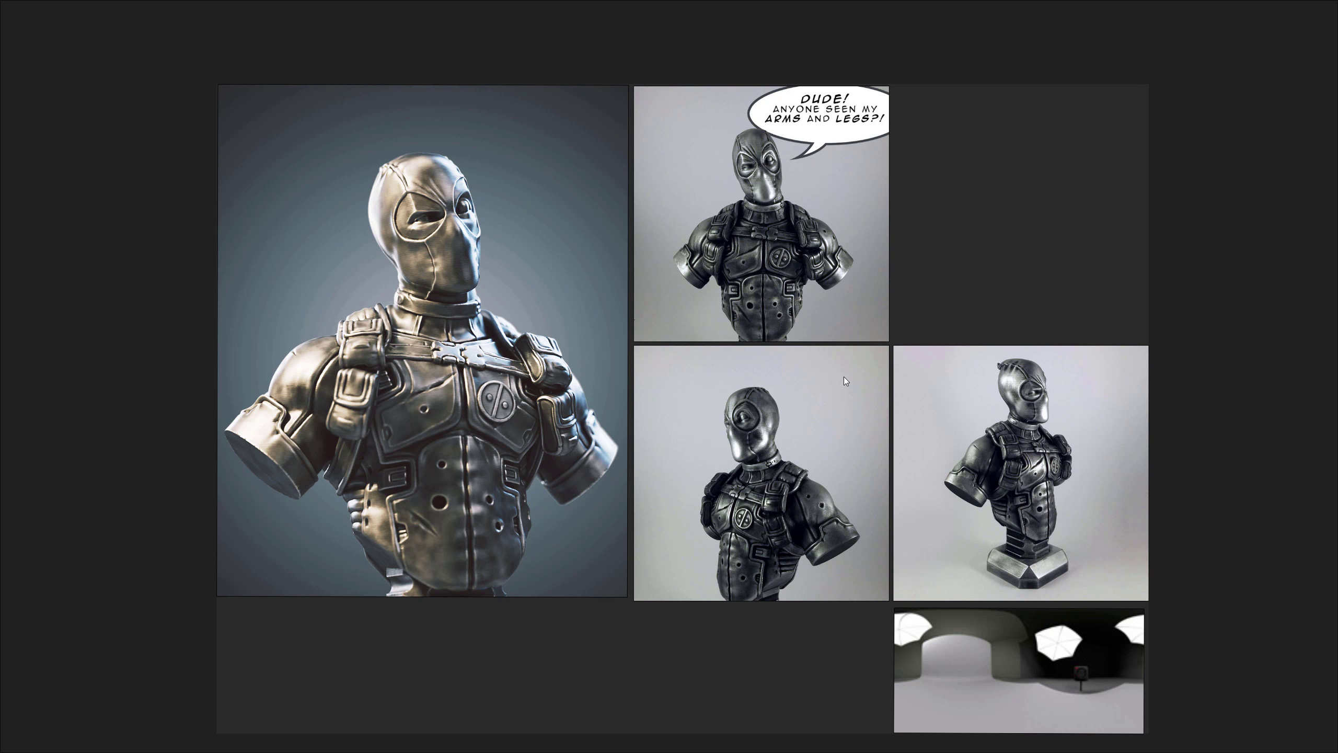
- Examine the Deadpool bust reference images up close, comparing the bronze render with the dark metal photos of the head, chest and pouches
{"action": "scroll", "coordinate": [445, 279], "scroll_direction": "up", "scroll_amount": 1}
{"action": "middle_click_drag", "start_coordinate": [445, 279], "coordinate": [644, 309]}
{"action": "scroll", "coordinate": [644, 308], "scroll_direction": "up", "scroll_amount": 1}
{"action": "middle_click_drag", "start_coordinate": [712, 380], "coordinate": [697, 292]}
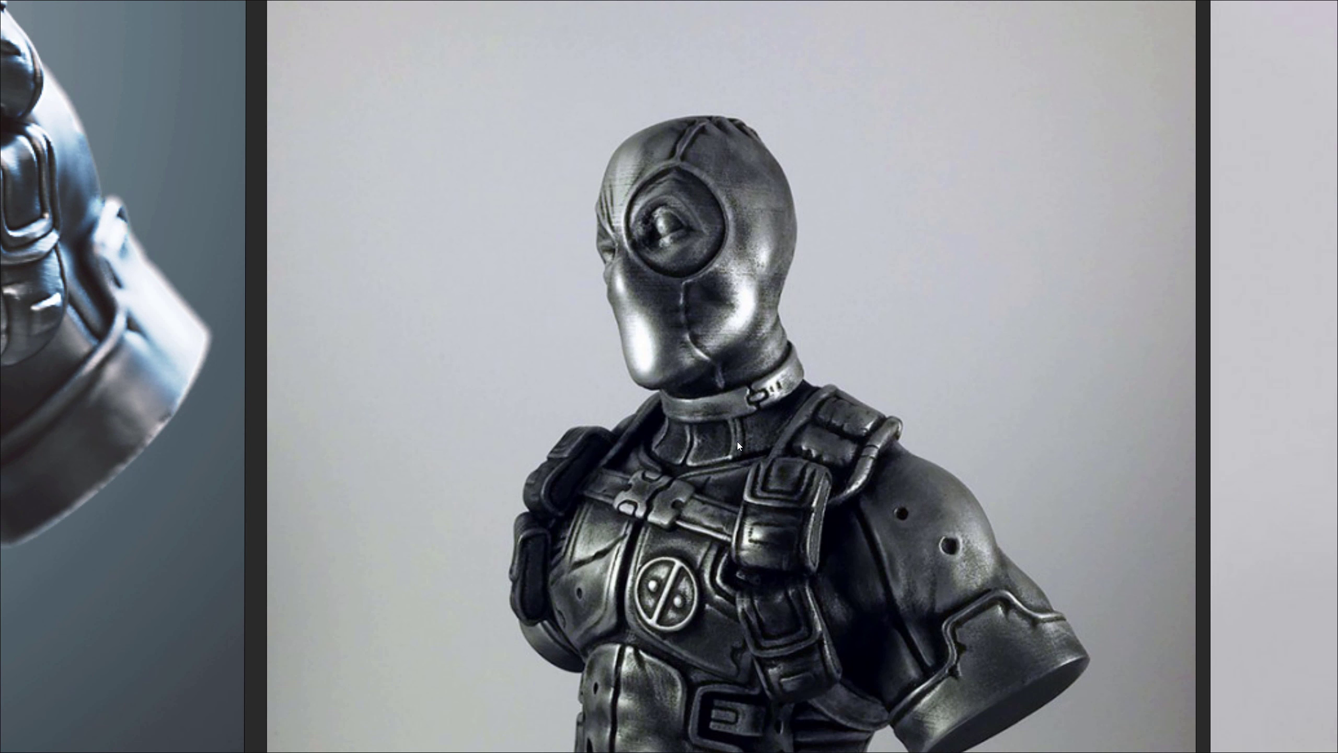
{"action": "scroll", "coordinate": [737, 442], "scroll_direction": "down", "scroll_amount": 2}
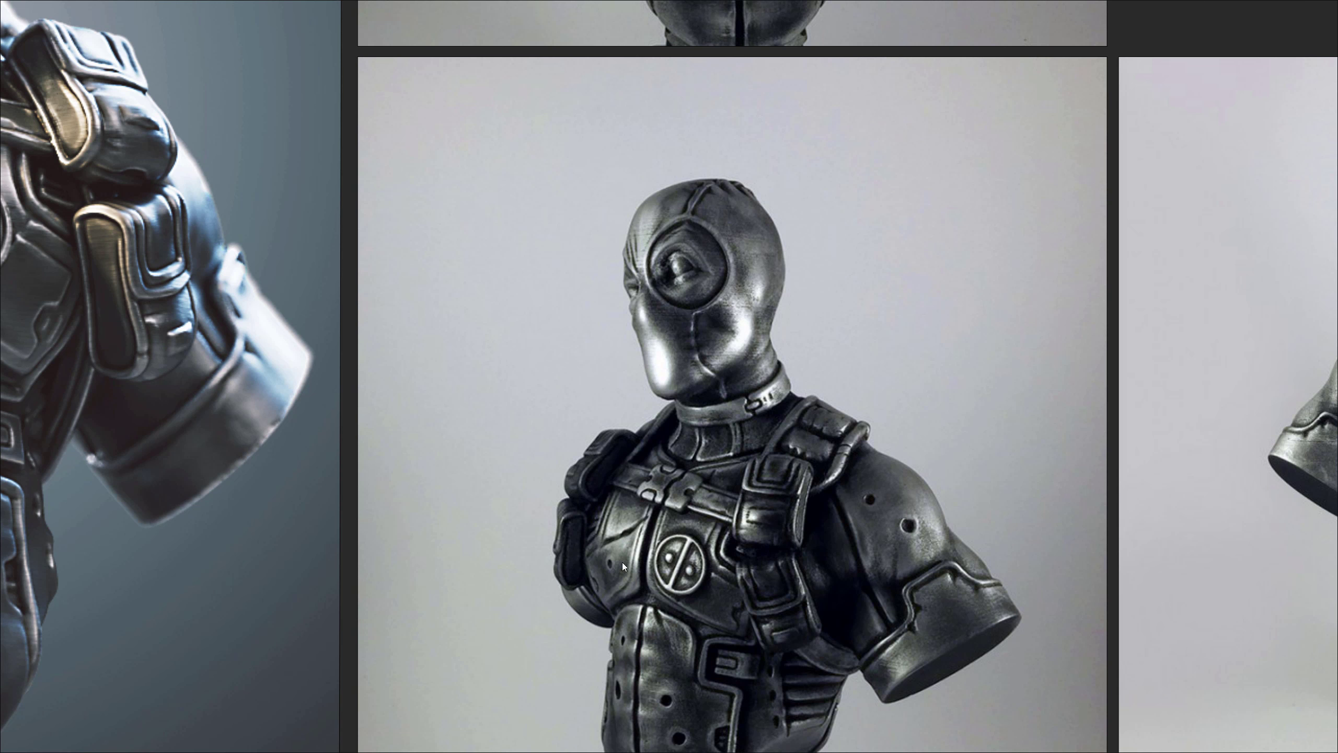
{"action": "scroll", "coordinate": [819, 406], "scroll_direction": "down", "scroll_amount": 4}
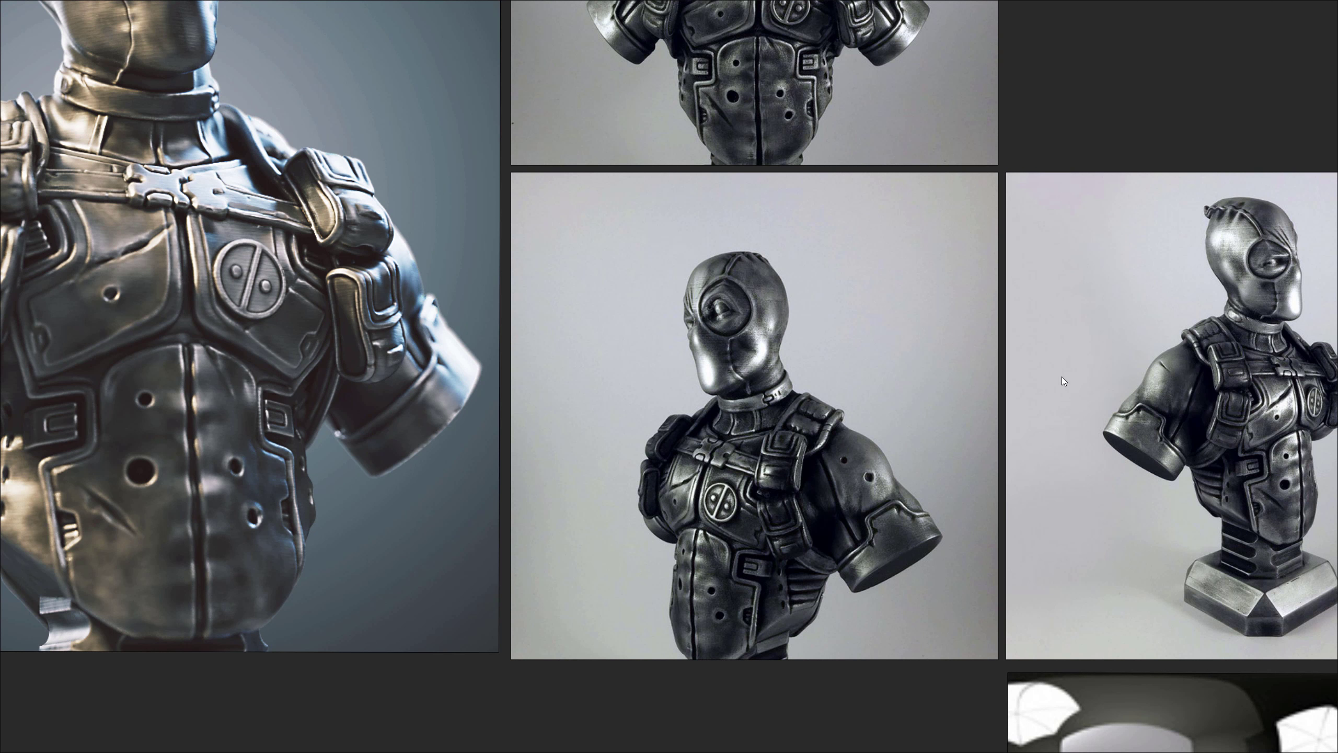
{"action": "middle_click_drag", "start_coordinate": [282, 278], "coordinate": [566, 318]}
{"action": "scroll", "coordinate": [566, 321], "scroll_direction": "up", "scroll_amount": 2}
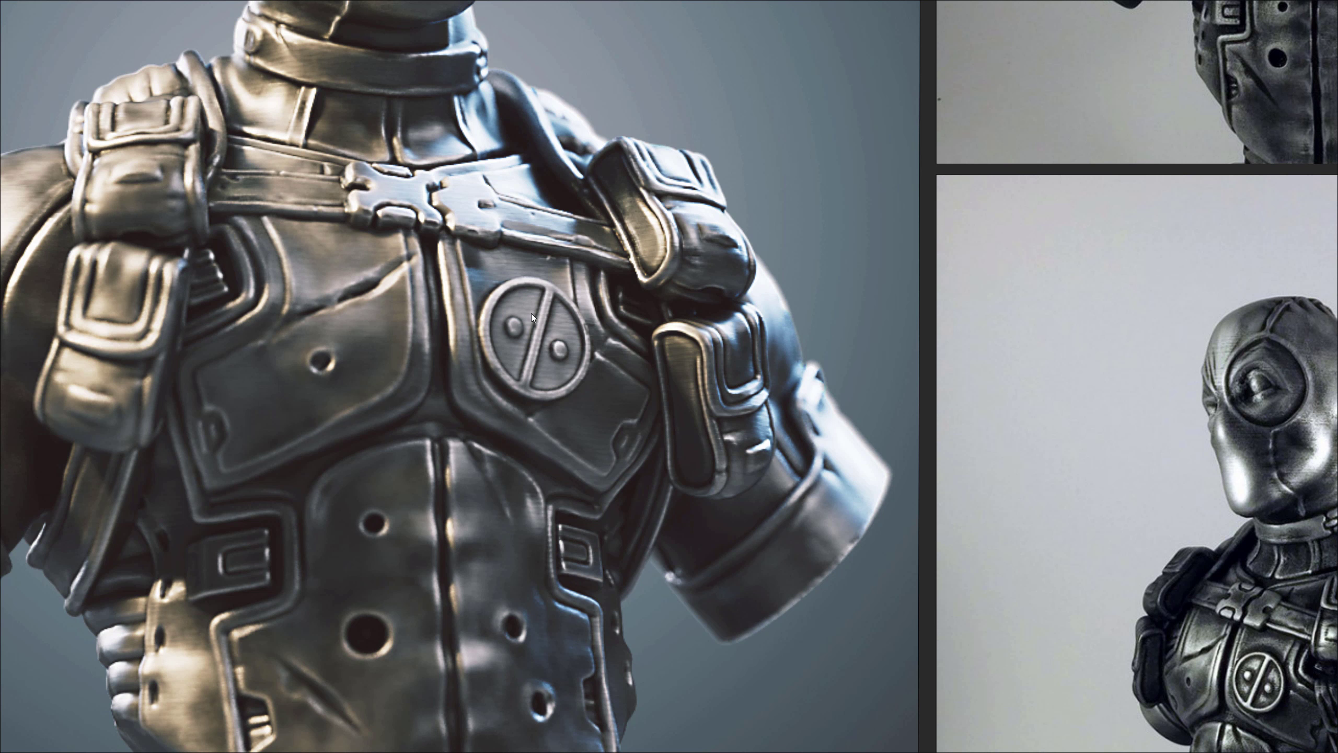
{"action": "scroll", "coordinate": [1073, 342], "scroll_direction": "down", "scroll_amount": 2}
{"action": "middle_click_drag", "start_coordinate": [1127, 327], "coordinate": [857, 348]}
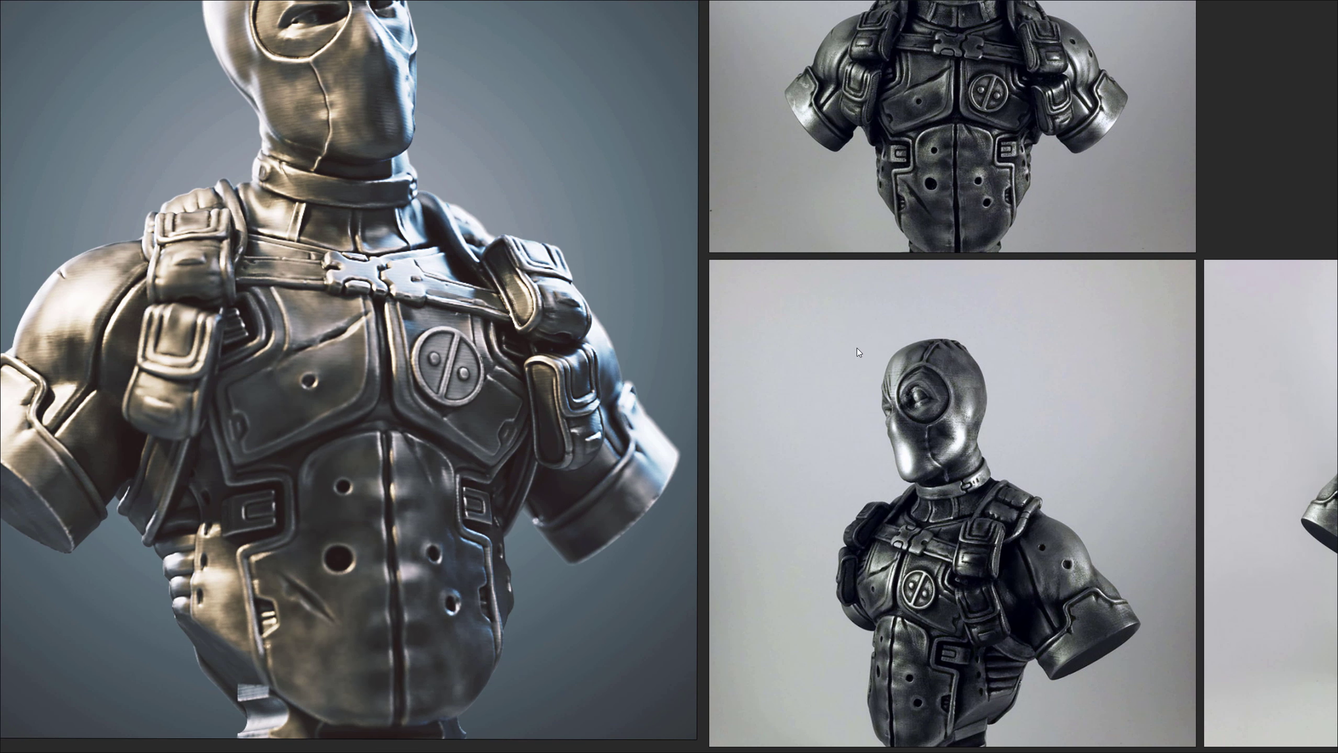
{"action": "scroll", "coordinate": [868, 347], "scroll_direction": "down", "scroll_amount": 2}
{"action": "middle_click_drag", "start_coordinate": [954, 311], "coordinate": [823, 358]}
{"action": "scroll", "coordinate": [821, 358], "scroll_direction": "down", "scroll_amount": 2}
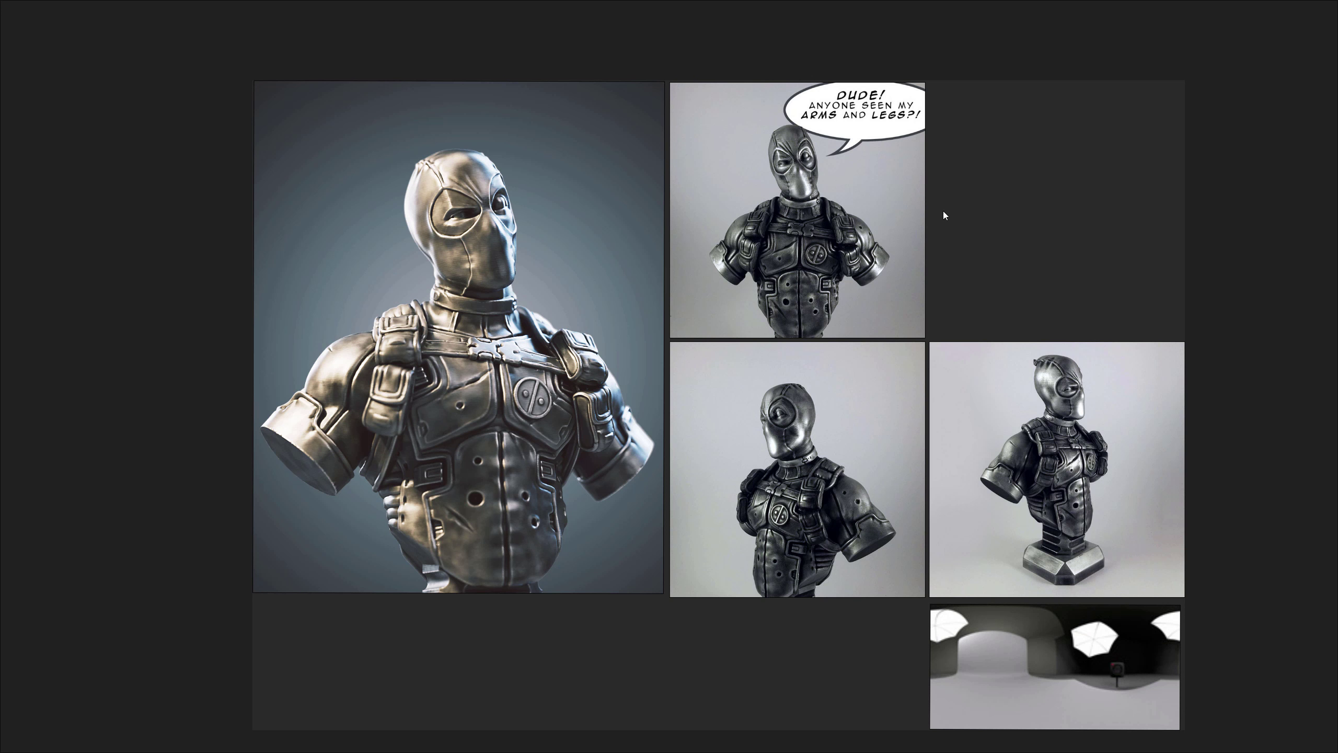
- Switch to the web browser and look through the posts on the artist's Instagram profile
{"action": "key", "text": "alt+Tab"}
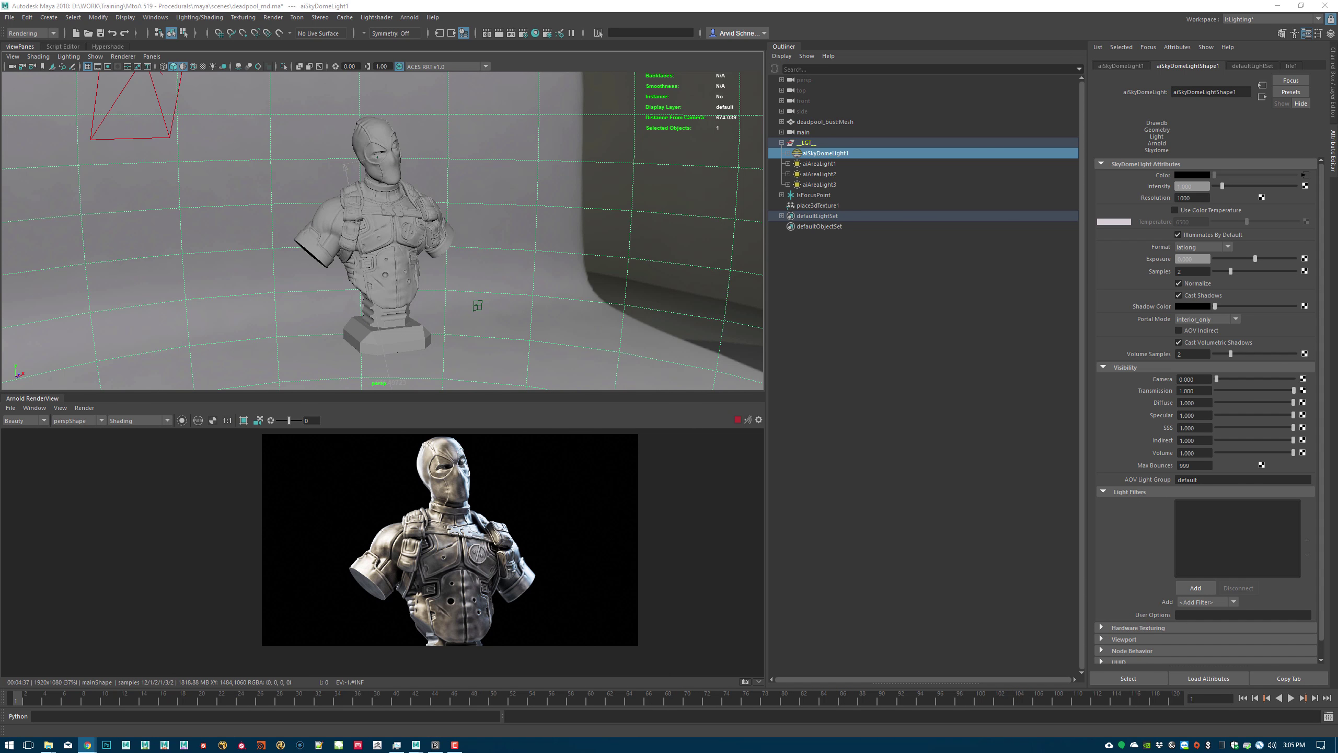
{"action": "key", "text": "alt+Tab"}
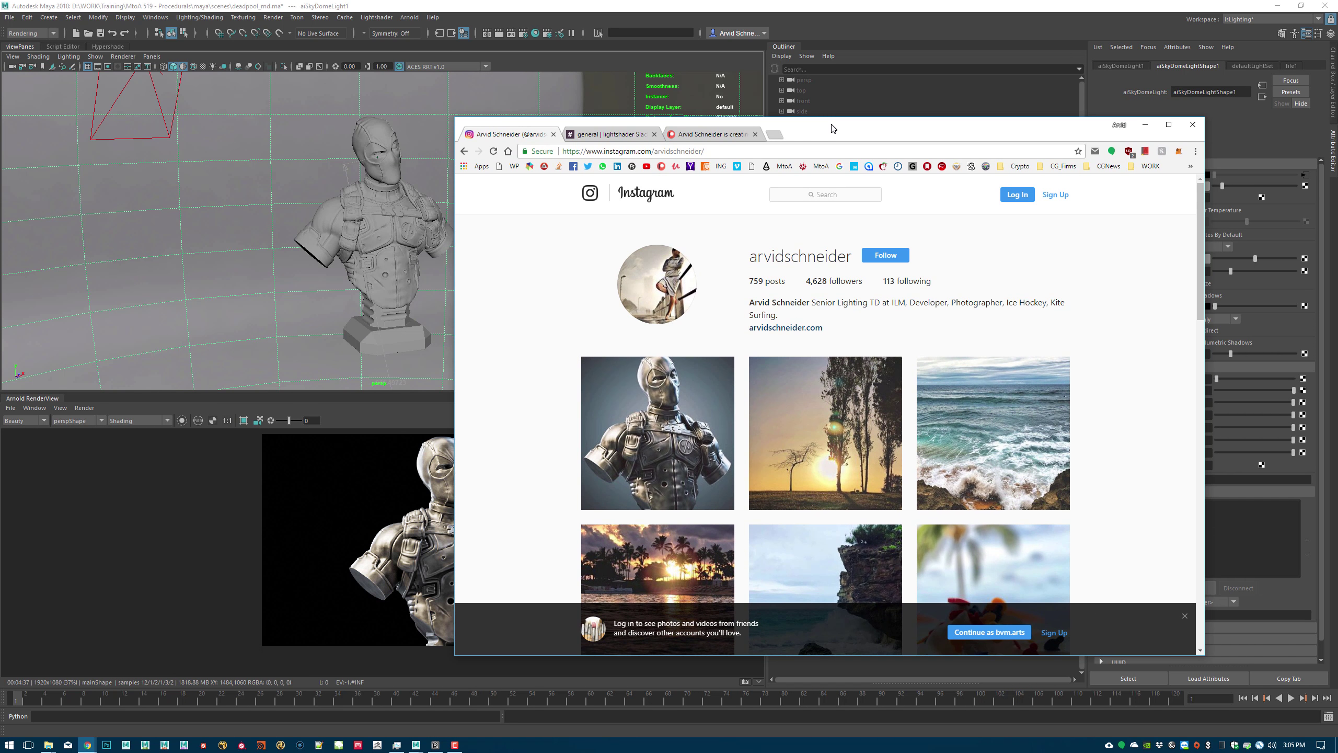
{"action": "left_click", "coordinate": [656, 152]}
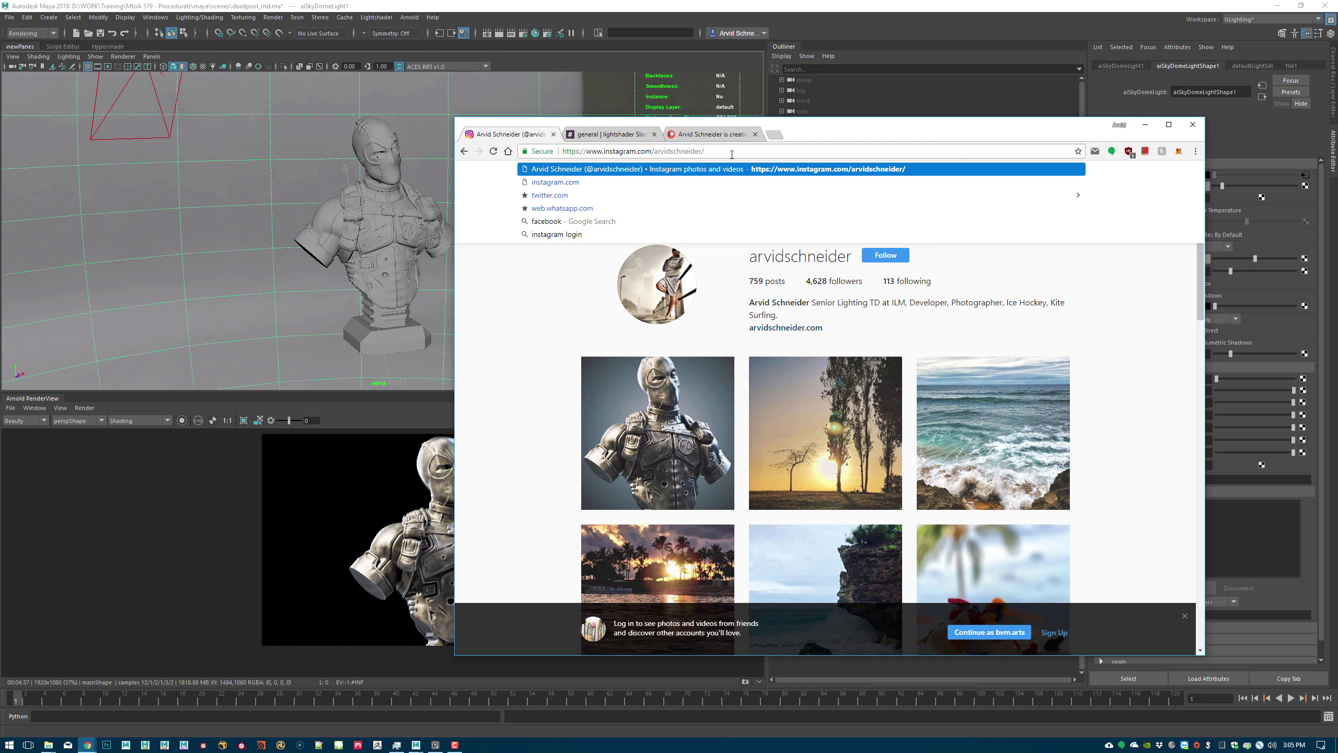
{"action": "left_click", "coordinate": [1180, 351]}
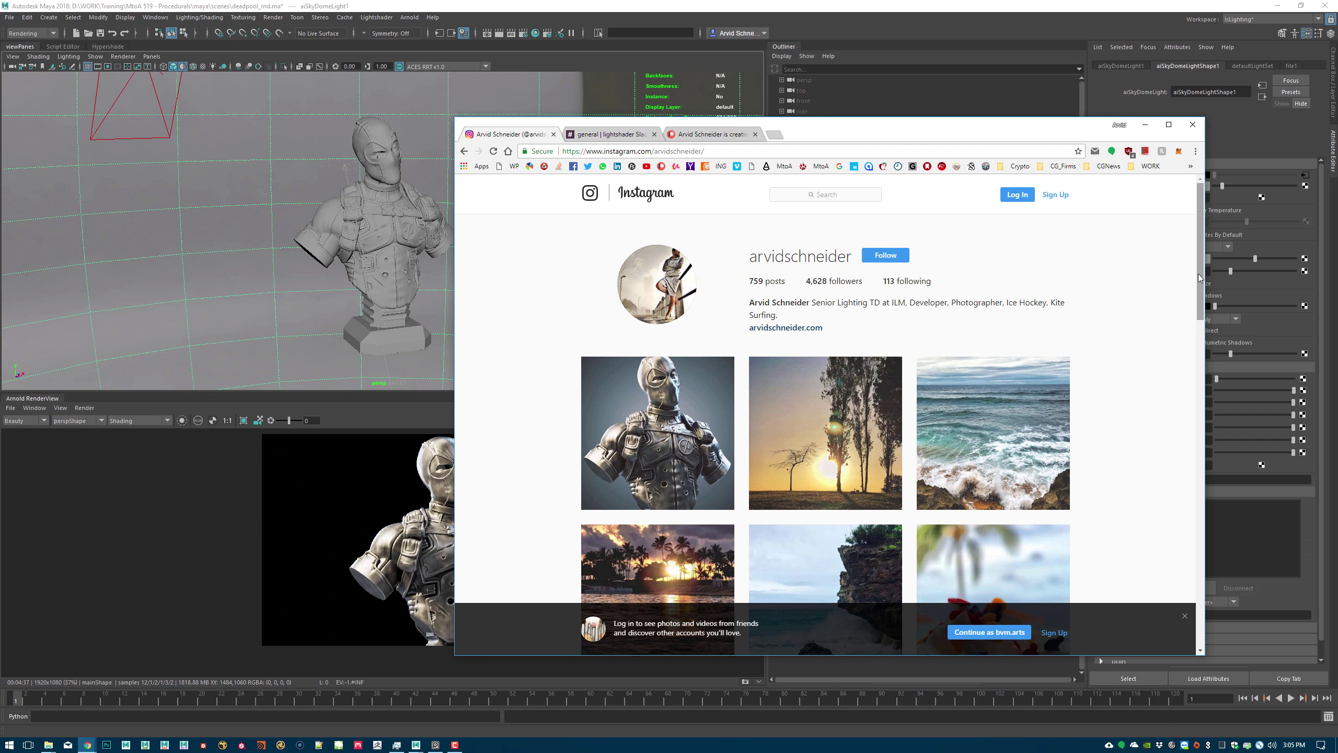
{"action": "left_click_drag", "start_coordinate": [1198, 272], "coordinate": [1195, 425]}
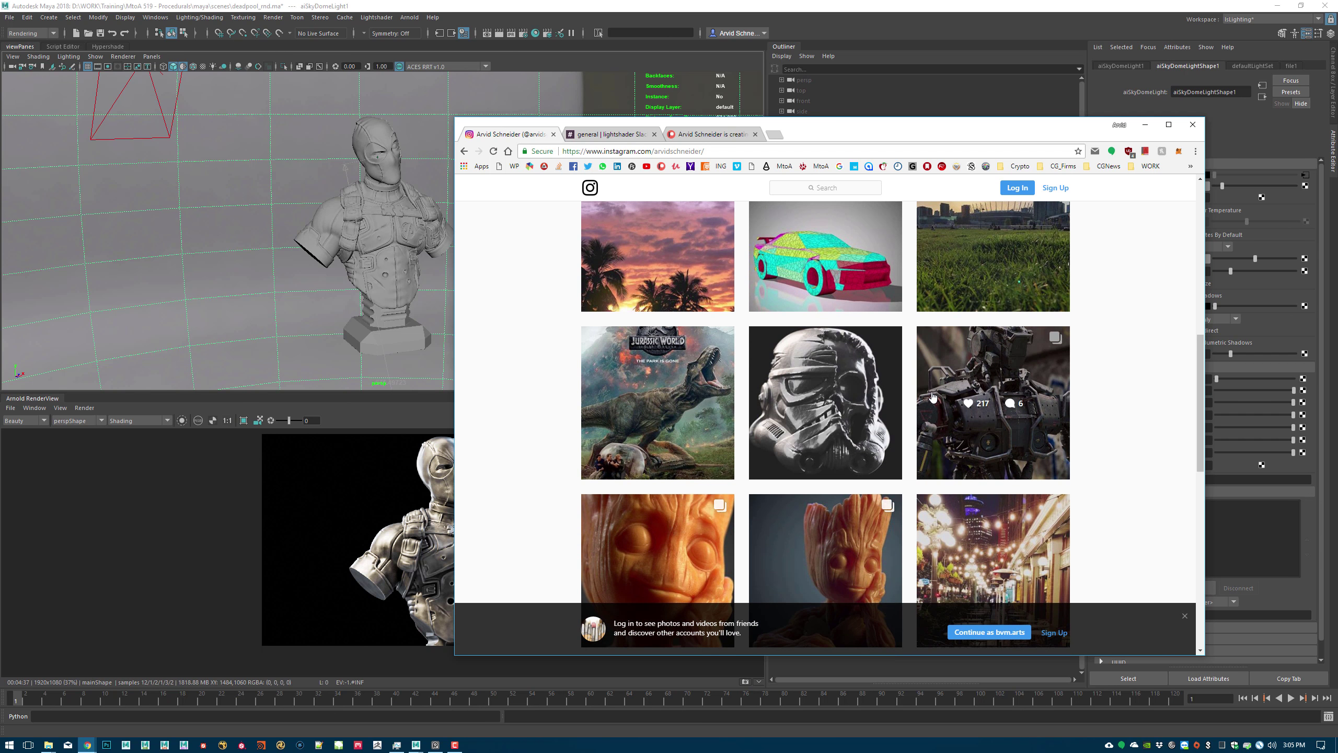
{"action": "scroll", "coordinate": [1007, 452], "scroll_direction": "down", "scroll_amount": 3}
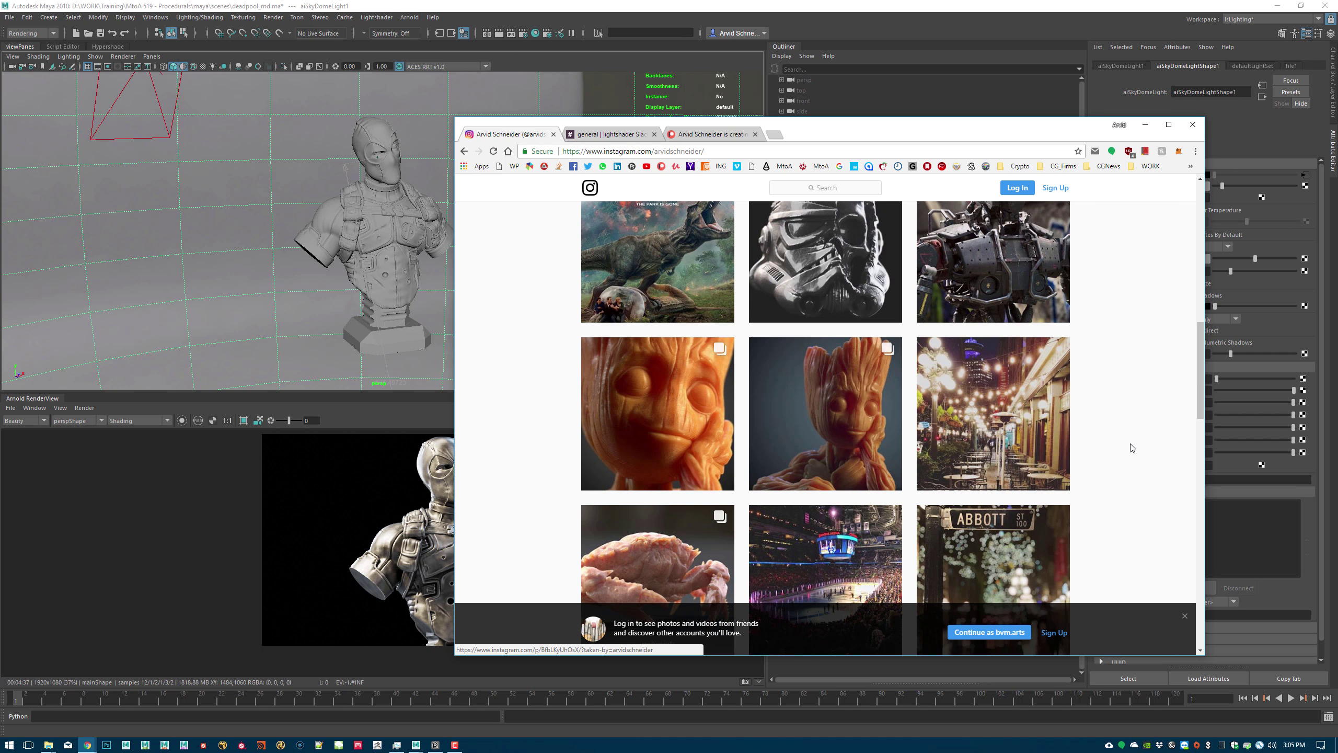
{"action": "scroll", "coordinate": [1124, 455], "scroll_direction": "down", "scroll_amount": 5}
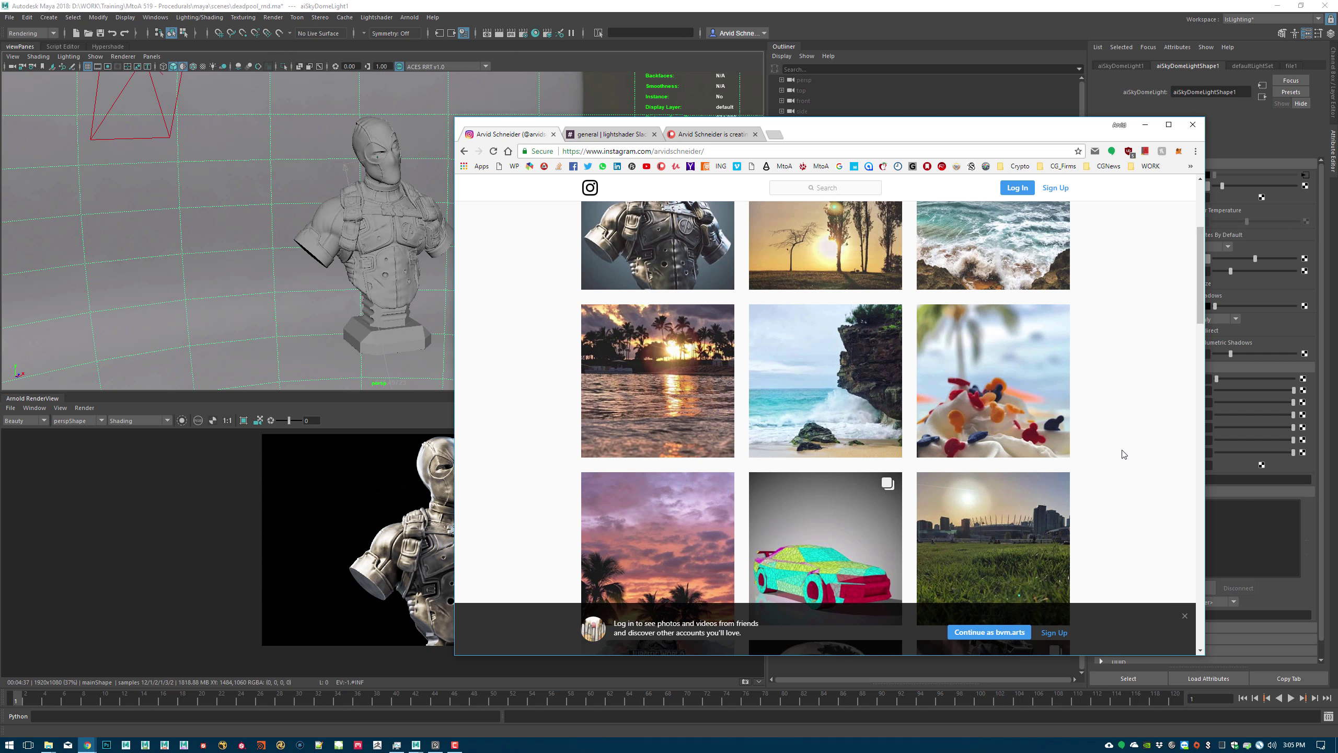
{"action": "scroll", "coordinate": [1124, 454], "scroll_direction": "up", "scroll_amount": 4}
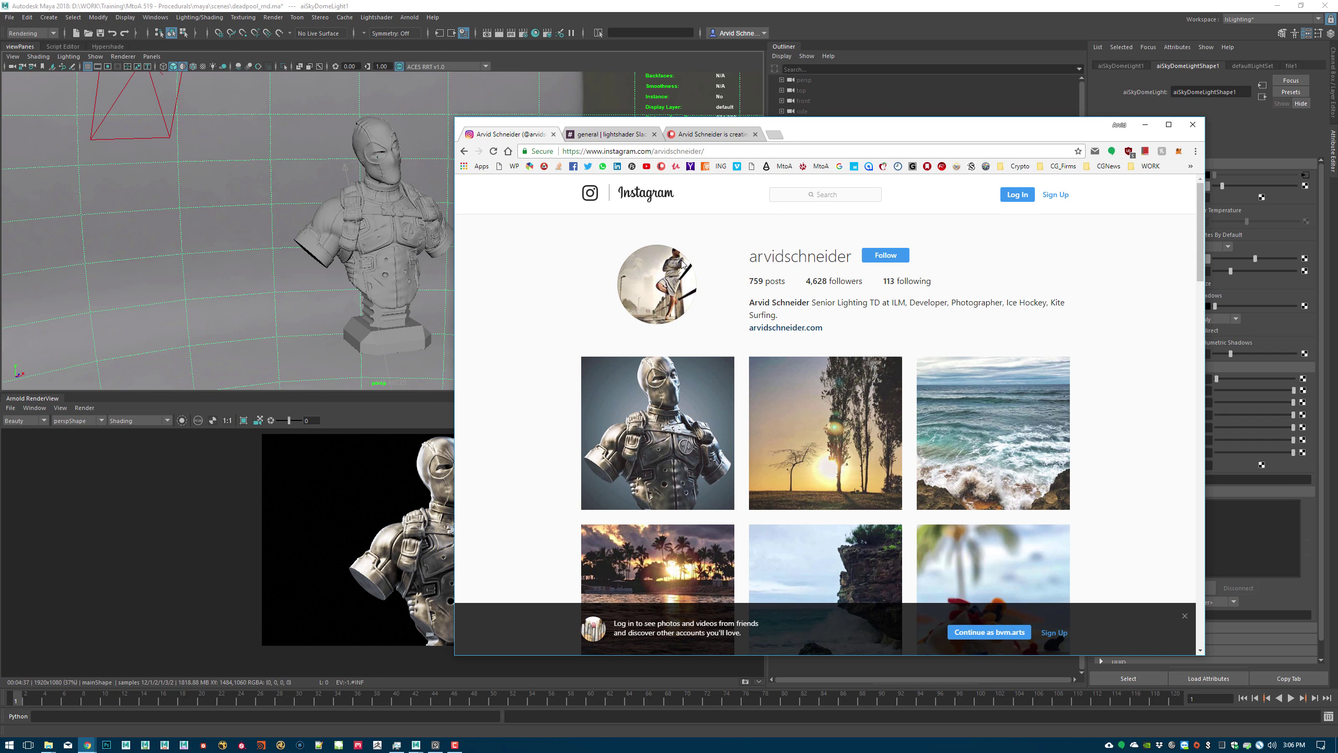
- View the lightshader Slack general channel and open lightshader.de in a new tab, down to its section for joining Slack
{"action": "left_click", "coordinate": [589, 135]}
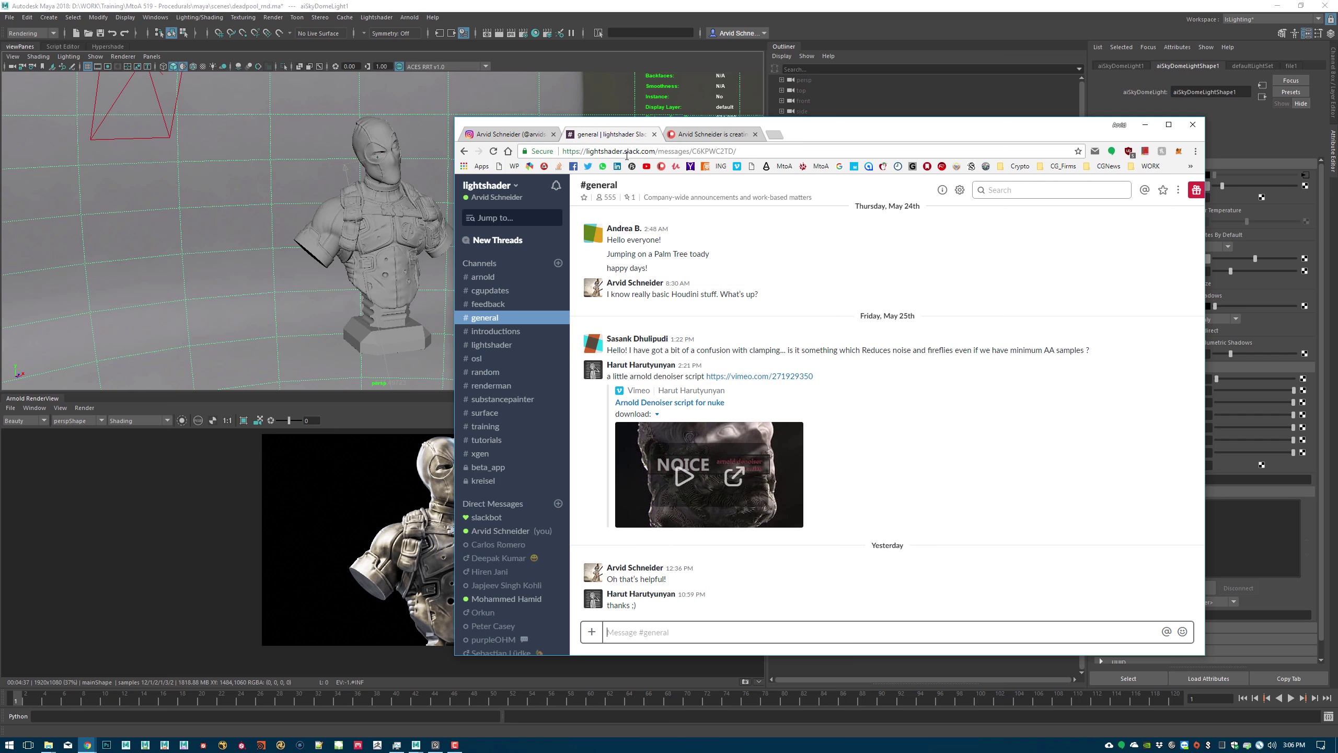
{"action": "left_click", "coordinate": [773, 135]}
{"action": "type", "text": "lightshader"}
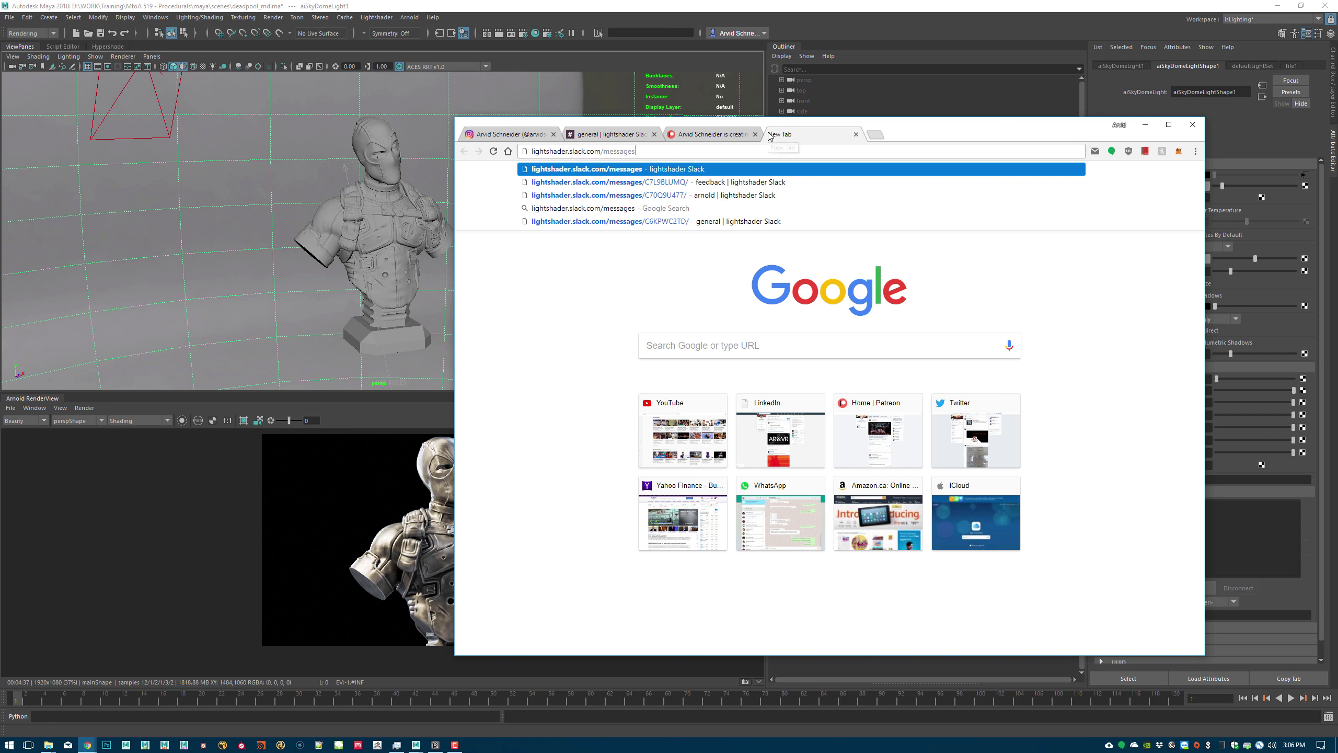
{"action": "type", "text": ".de"}
{"action": "key", "text": "Return"}
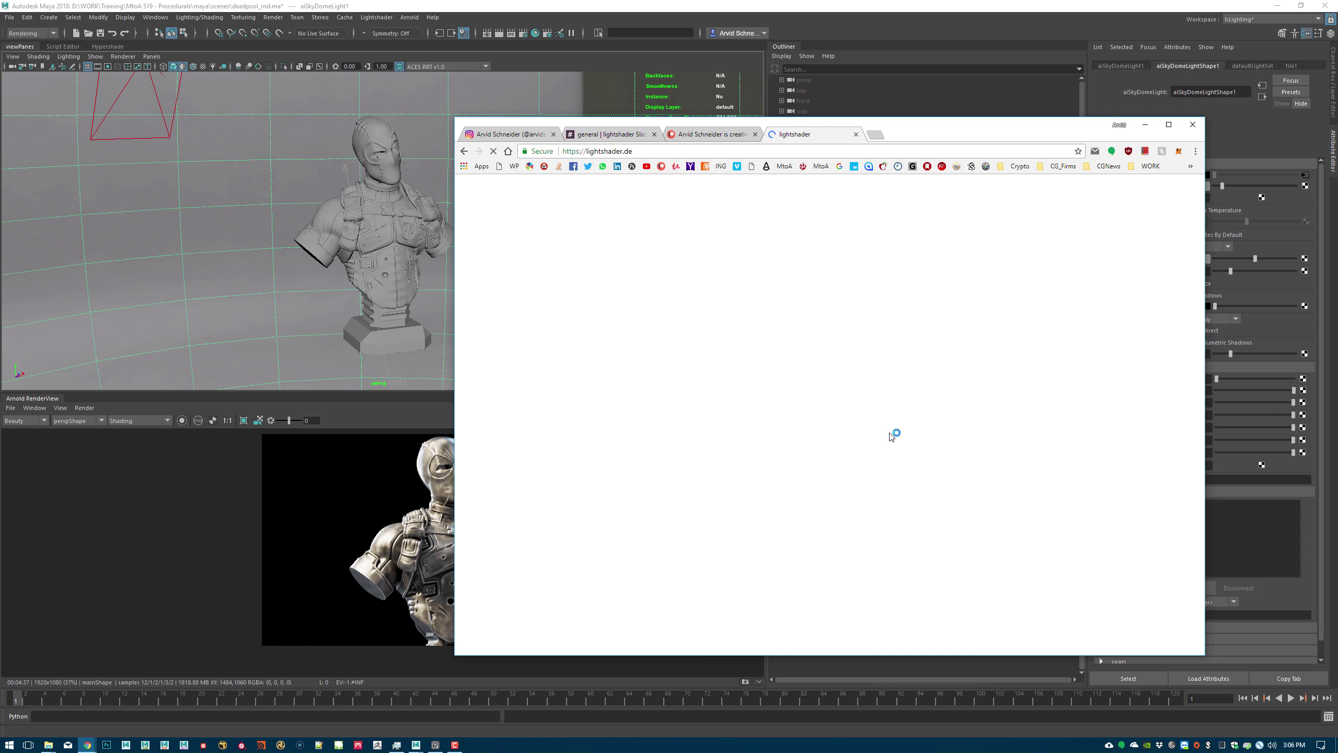
{"action": "scroll", "coordinate": [889, 433], "scroll_direction": "down", "scroll_amount": 5}
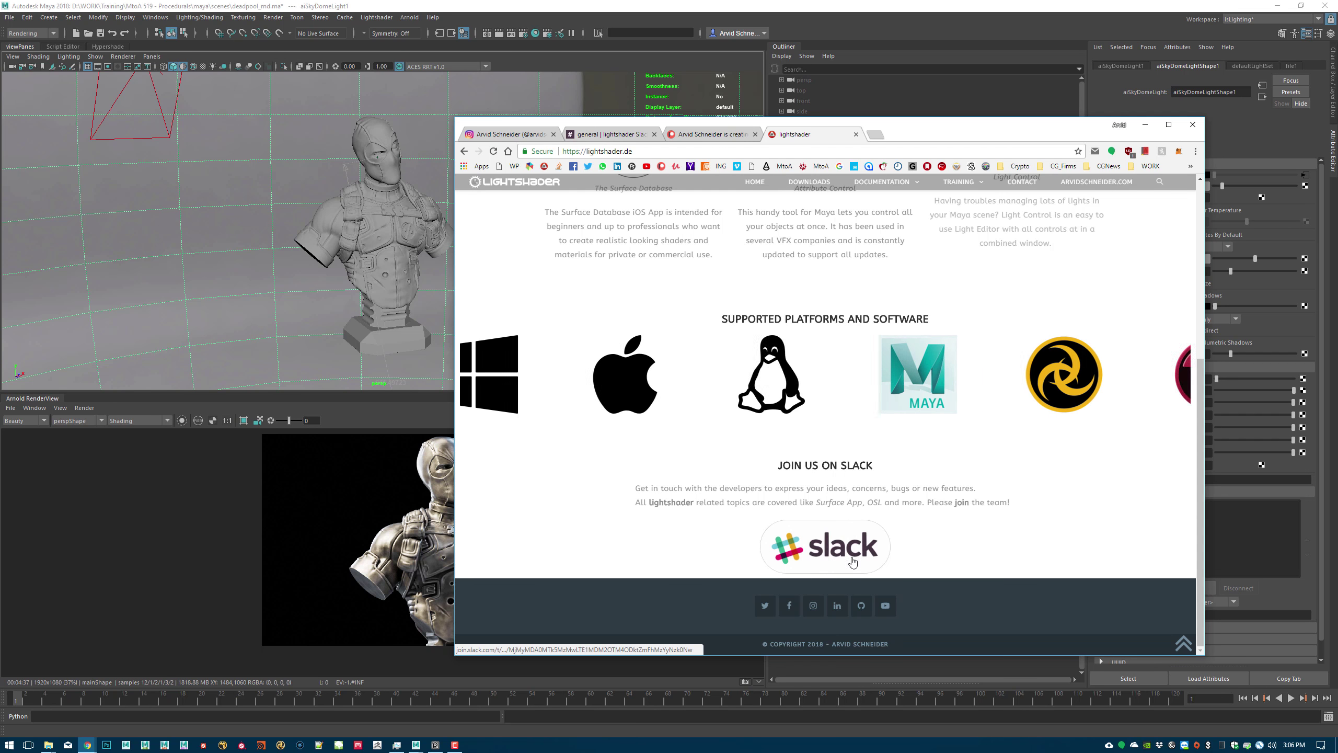
{"action": "left_click", "coordinate": [618, 137]}
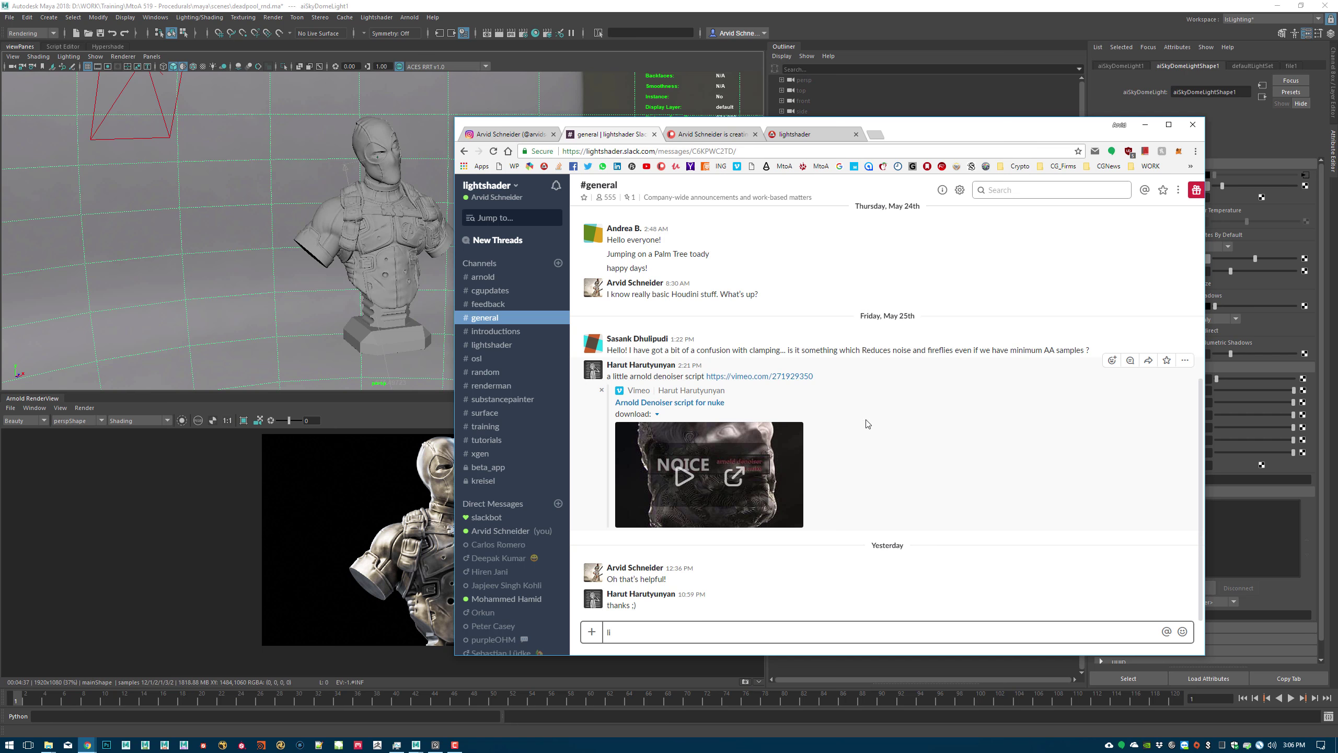
- Review the goals, reward tiers and recent posts on the artist's Patreon page, revisiting the Instagram and Slack pages
{"action": "left_click", "coordinate": [717, 136]}
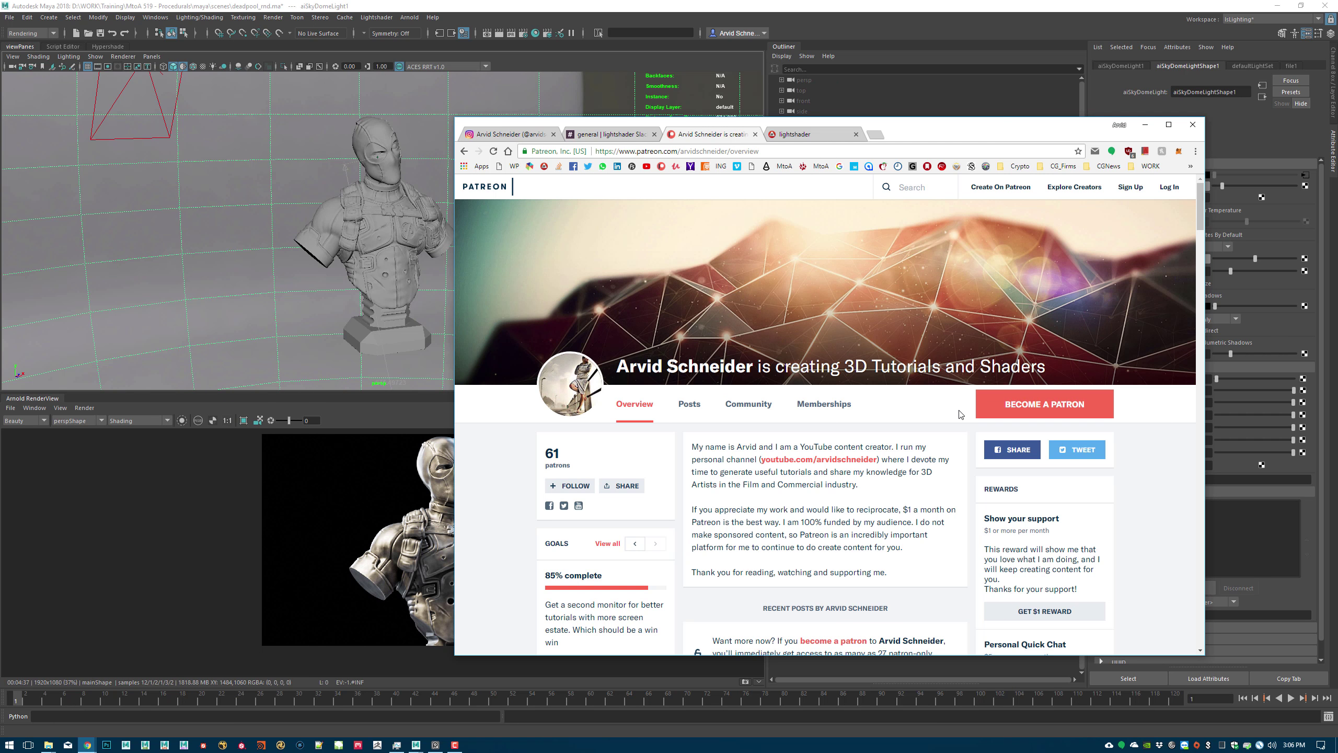
{"action": "scroll", "coordinate": [855, 406], "scroll_direction": "down", "scroll_amount": 3}
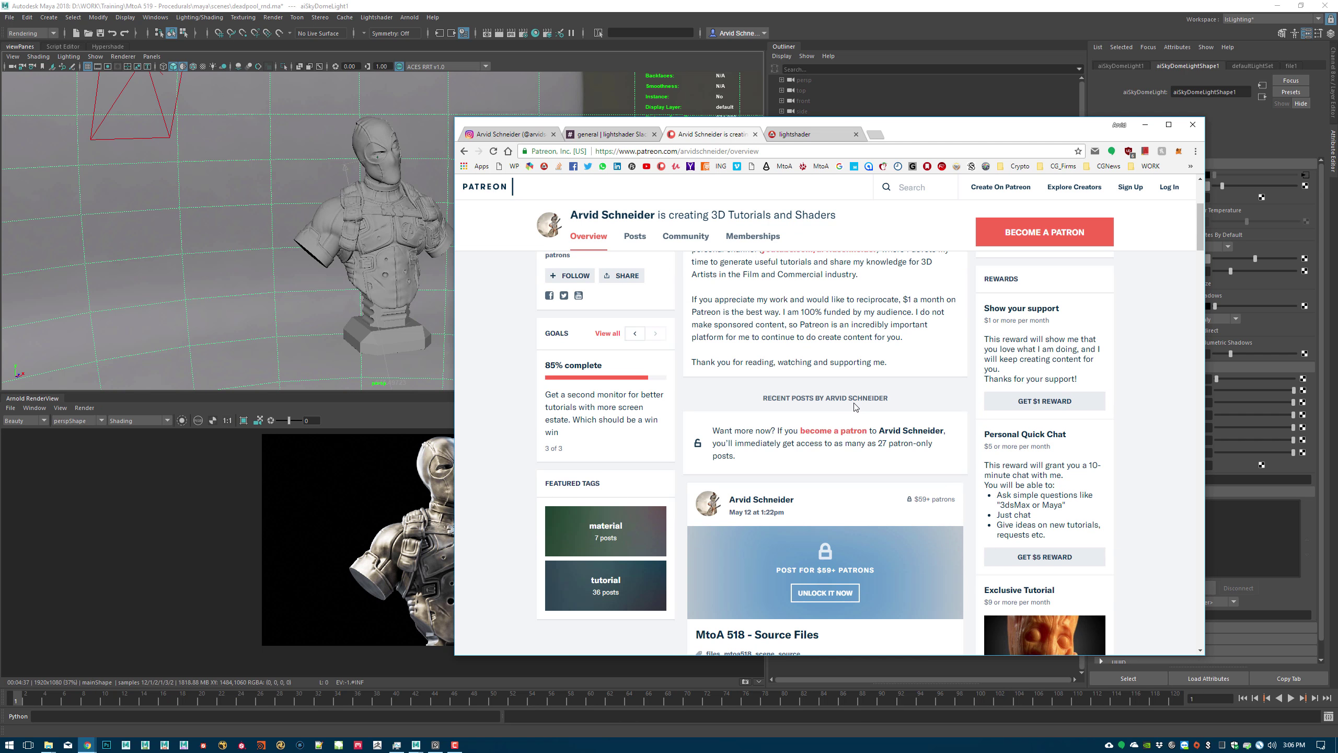
{"action": "scroll", "coordinate": [1082, 452], "scroll_direction": "down", "scroll_amount": 3}
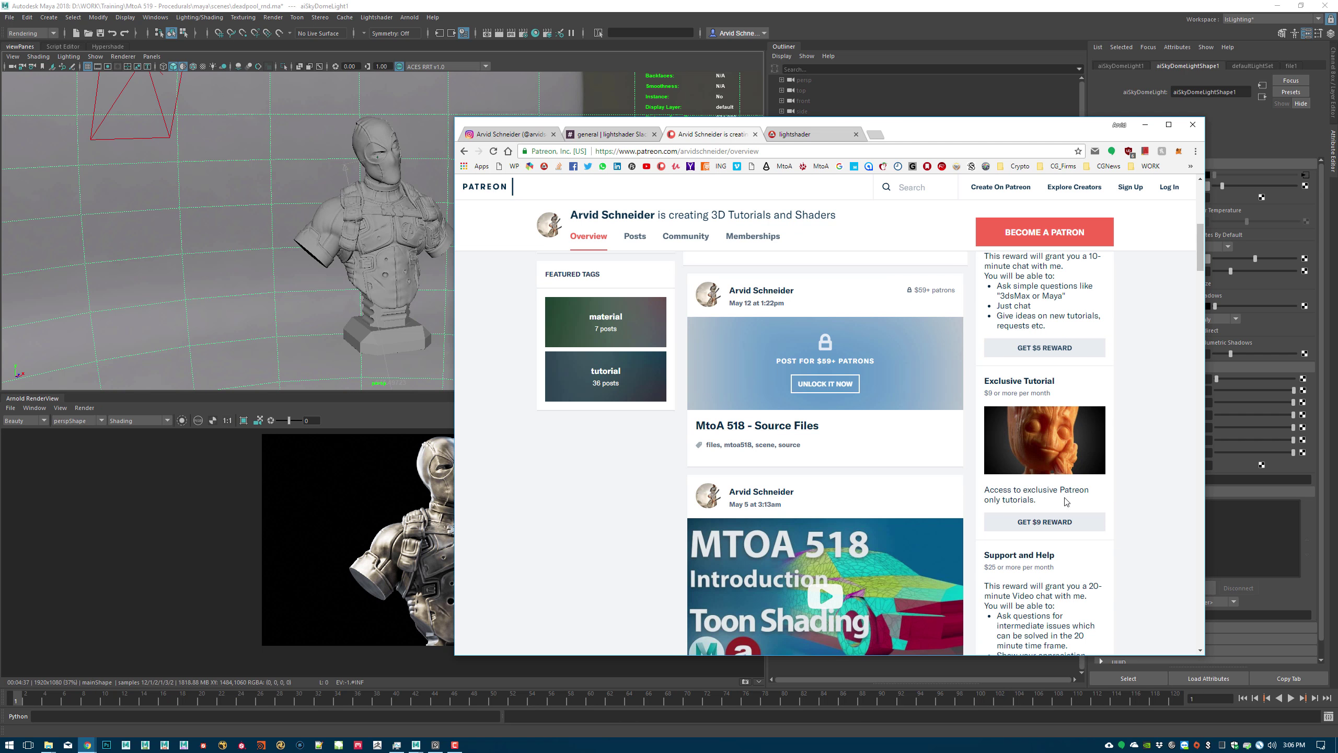
{"action": "scroll", "coordinate": [1117, 534], "scroll_direction": "down", "scroll_amount": 2}
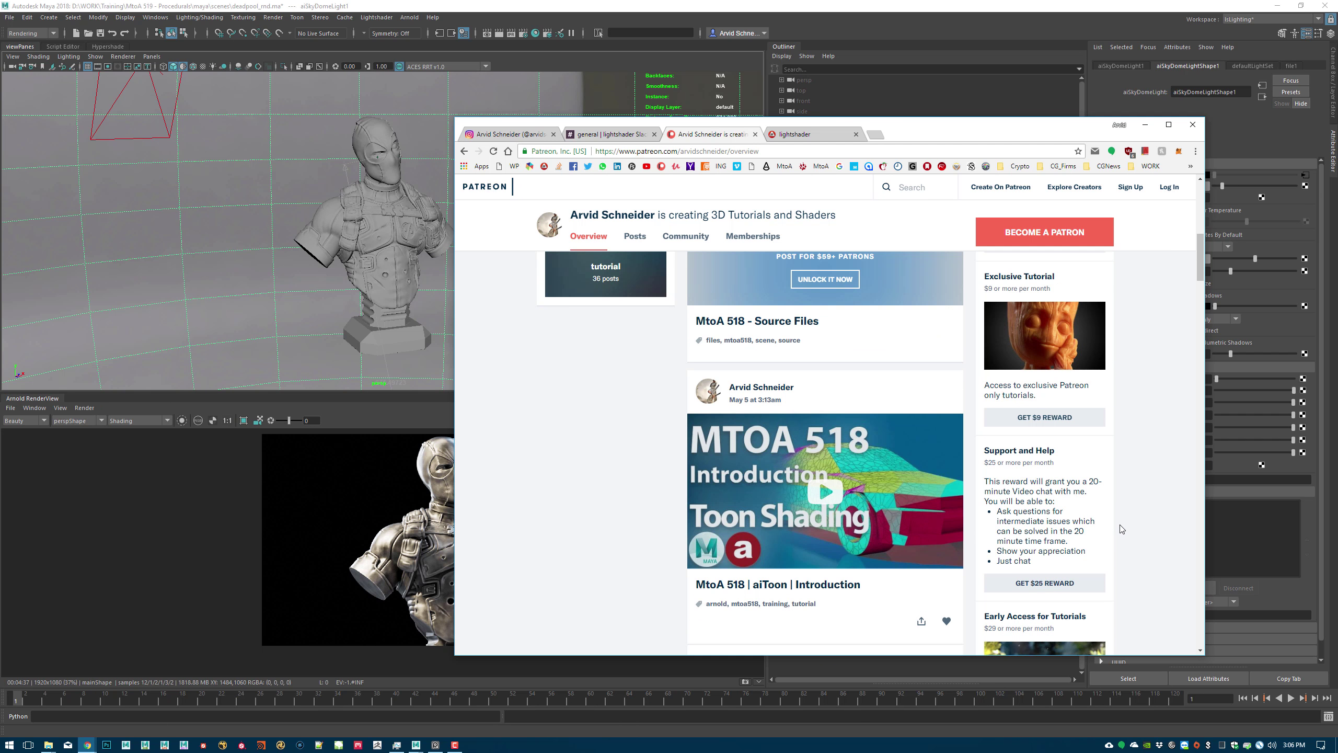
{"action": "scroll", "coordinate": [1125, 526], "scroll_direction": "down", "scroll_amount": 1}
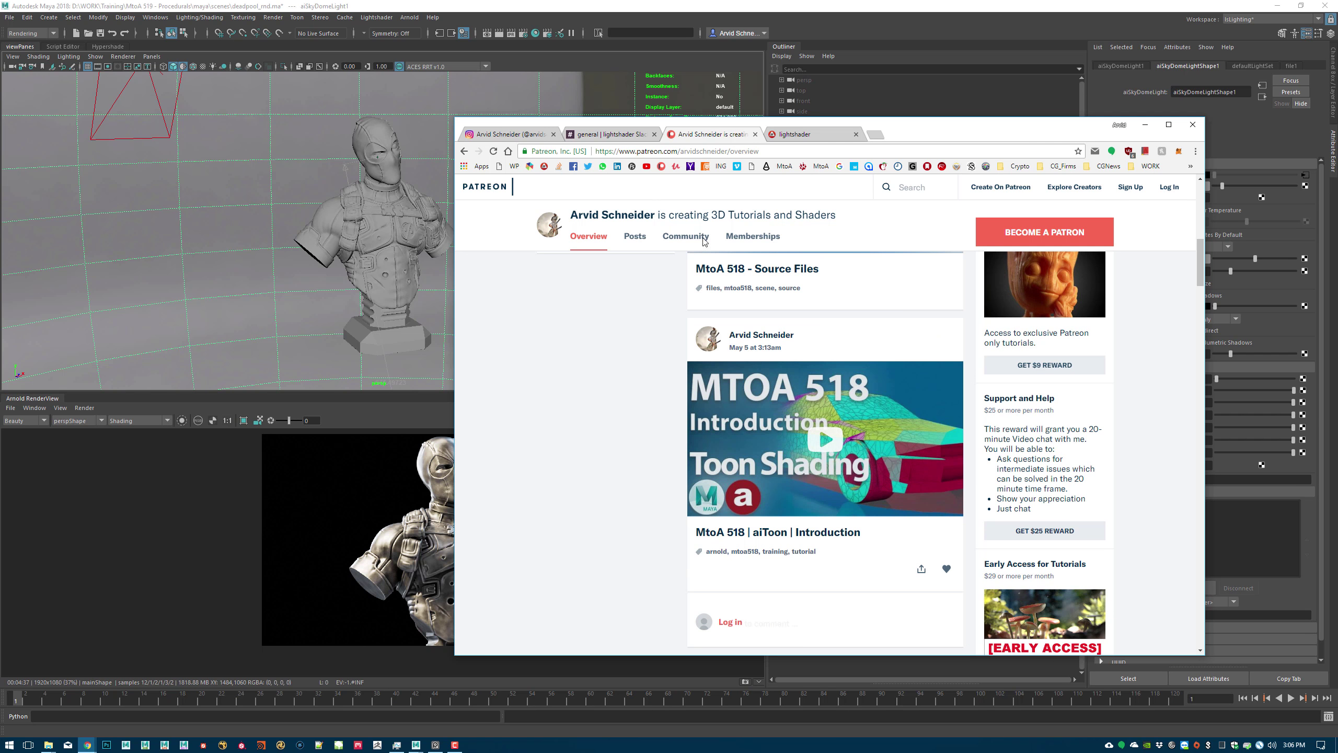
{"action": "scroll", "coordinate": [621, 203], "scroll_direction": "up", "scroll_amount": 5}
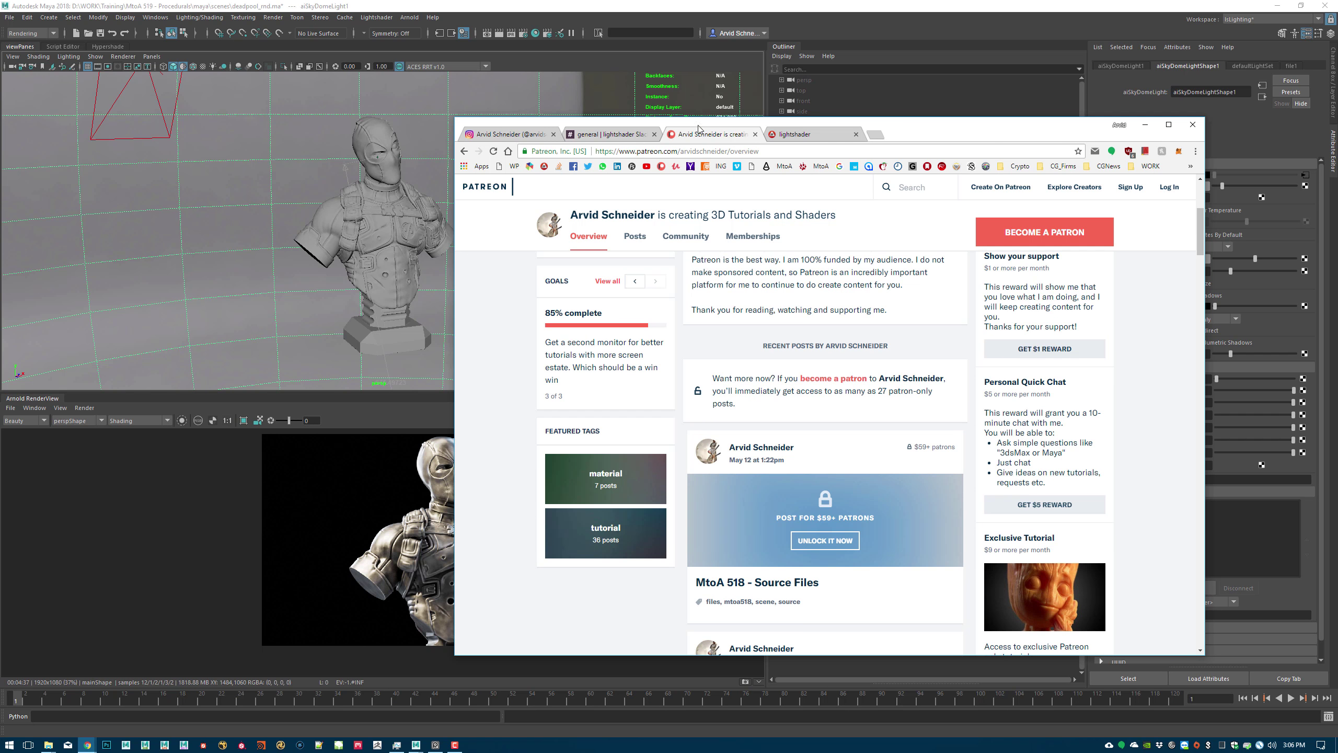
{"action": "left_click", "coordinate": [501, 135]}
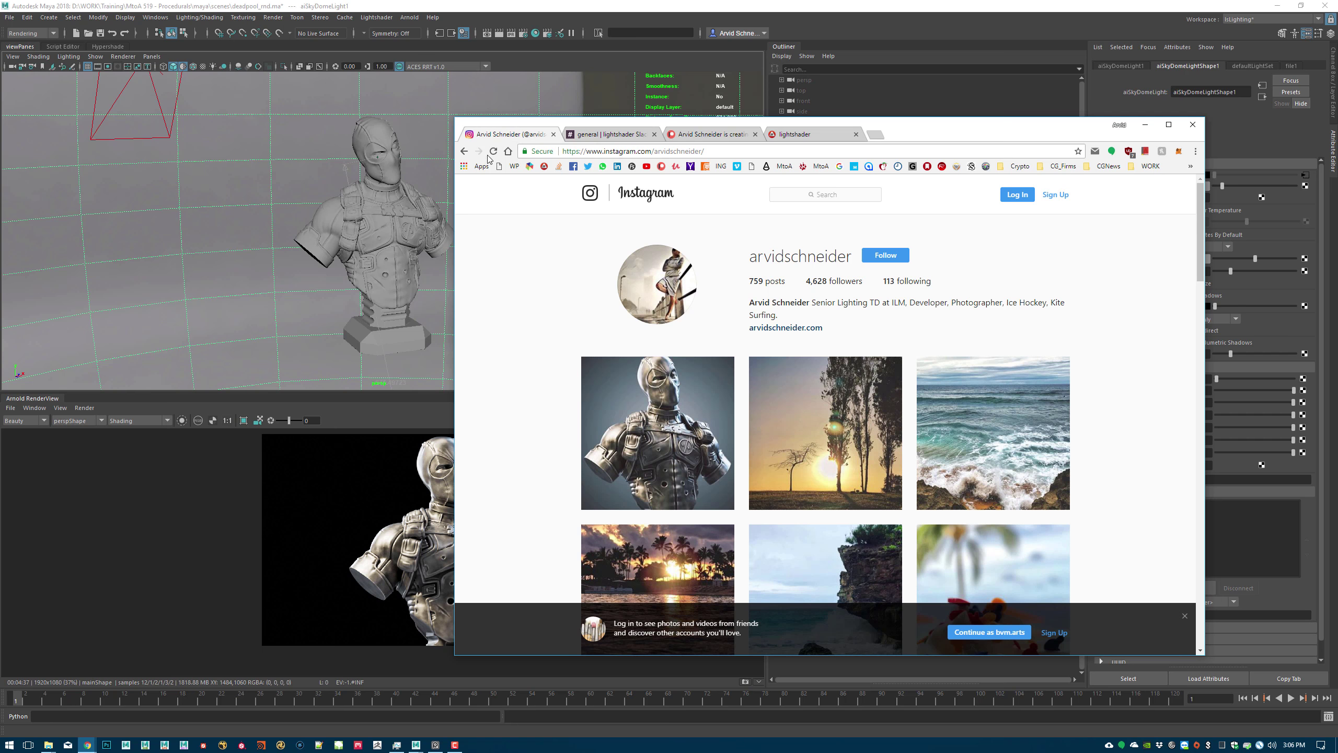
{"action": "left_click", "coordinate": [613, 136]}
{"action": "left_click", "coordinate": [725, 138]}
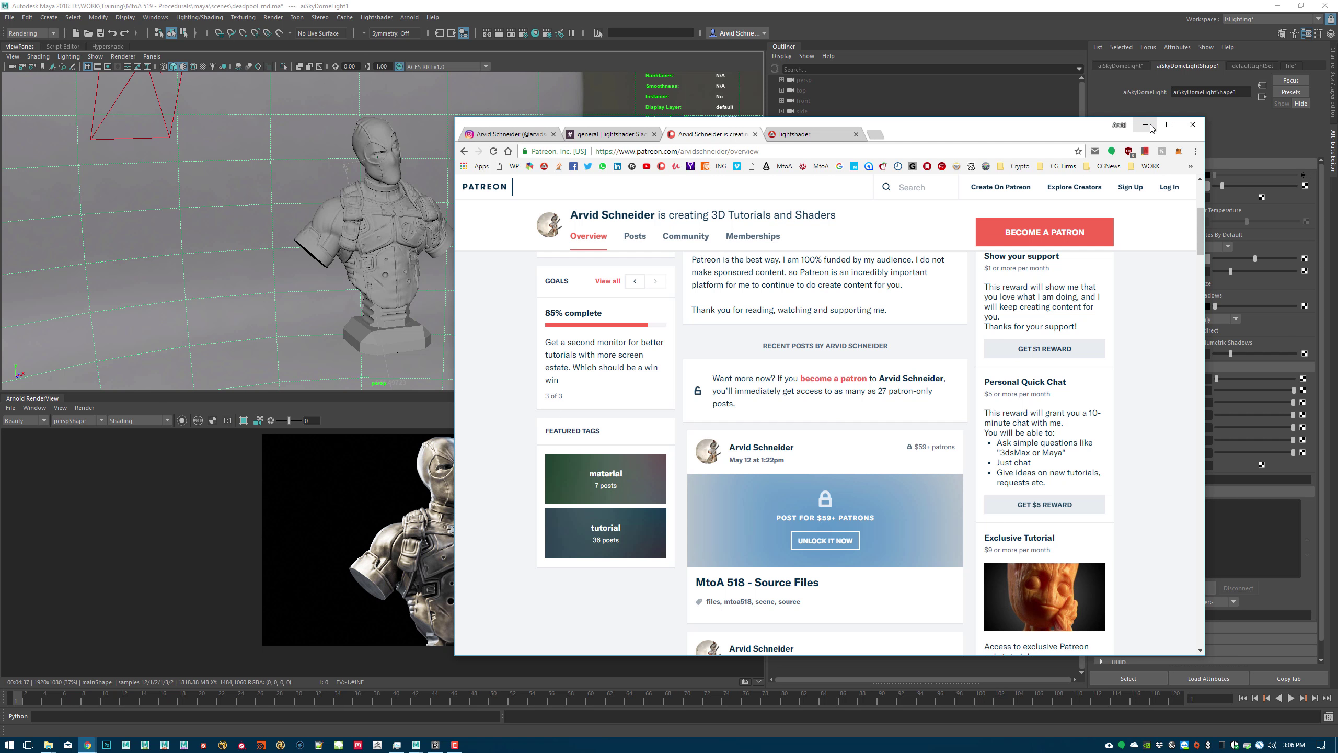
- Open Twitter in a new tab to view the Deadpool shader post, and minimize the browser to return to Maya
{"action": "left_click", "coordinate": [875, 135]}
{"action": "left_click", "coordinate": [589, 166]}
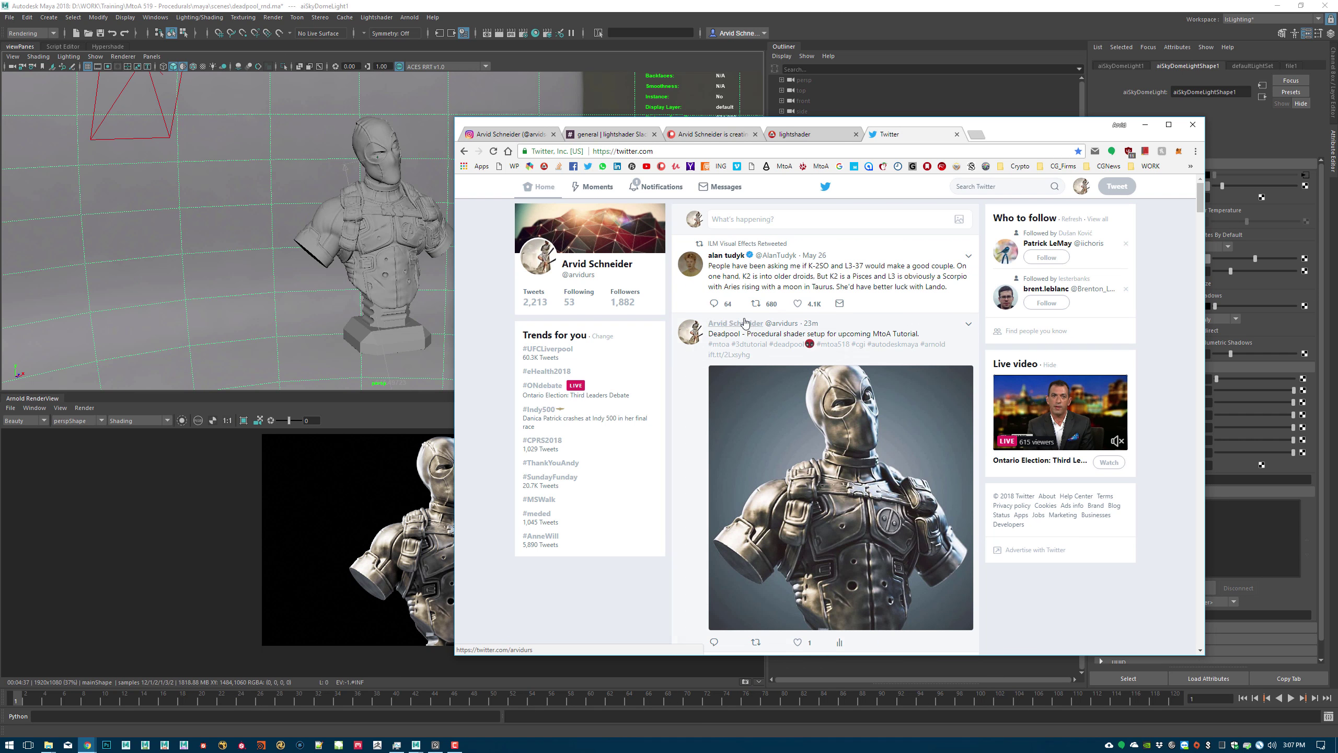
{"action": "left_click", "coordinate": [1145, 125]}
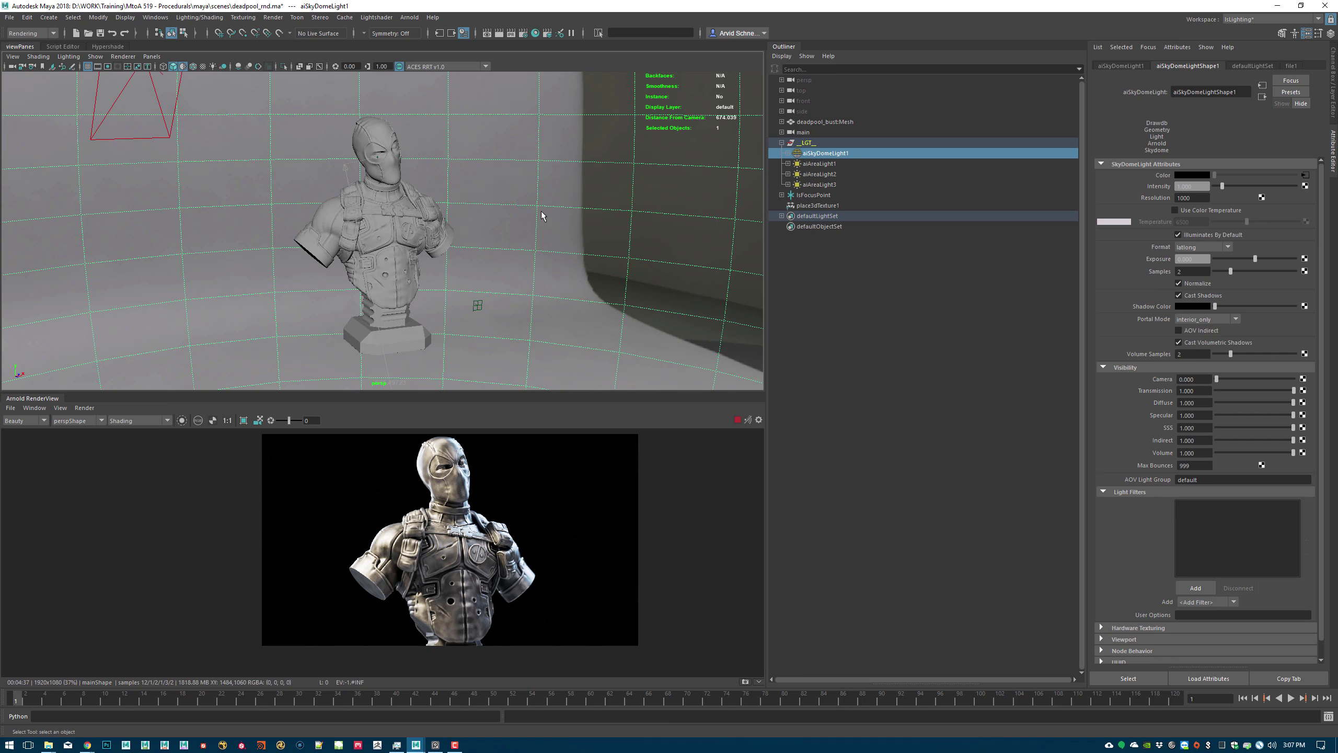
- Inspect the bust and its lights from several angles, deselect the sky dome light, and save the deadpool_rnd scene
{"action": "mouse_move", "coordinate": [428, 215]}
{"action": "left_mouse_down", "text": "alt"}
{"action": "mouse_move", "coordinate": [239, 191]}
{"action": "mouse_move", "coordinate": [257, 131]}
{"action": "mouse_move", "coordinate": [453, 210]}
{"action": "left_mouse_up", "text": "alt"}
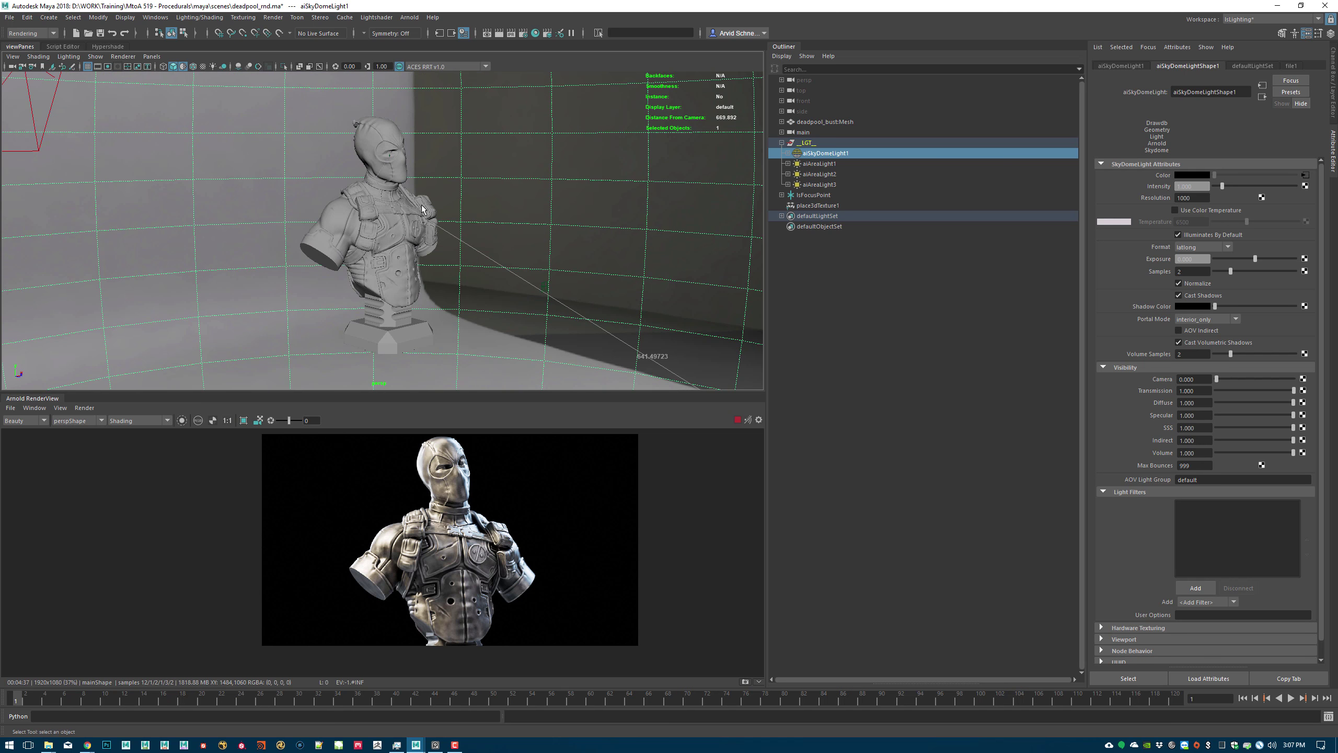
{"action": "left_click_drag", "start_coordinate": [492, 214], "coordinate": [356, 196], "text": "alt"}
{"action": "left_click_drag", "start_coordinate": [444, 169], "coordinate": [486, 182], "text": "alt"}
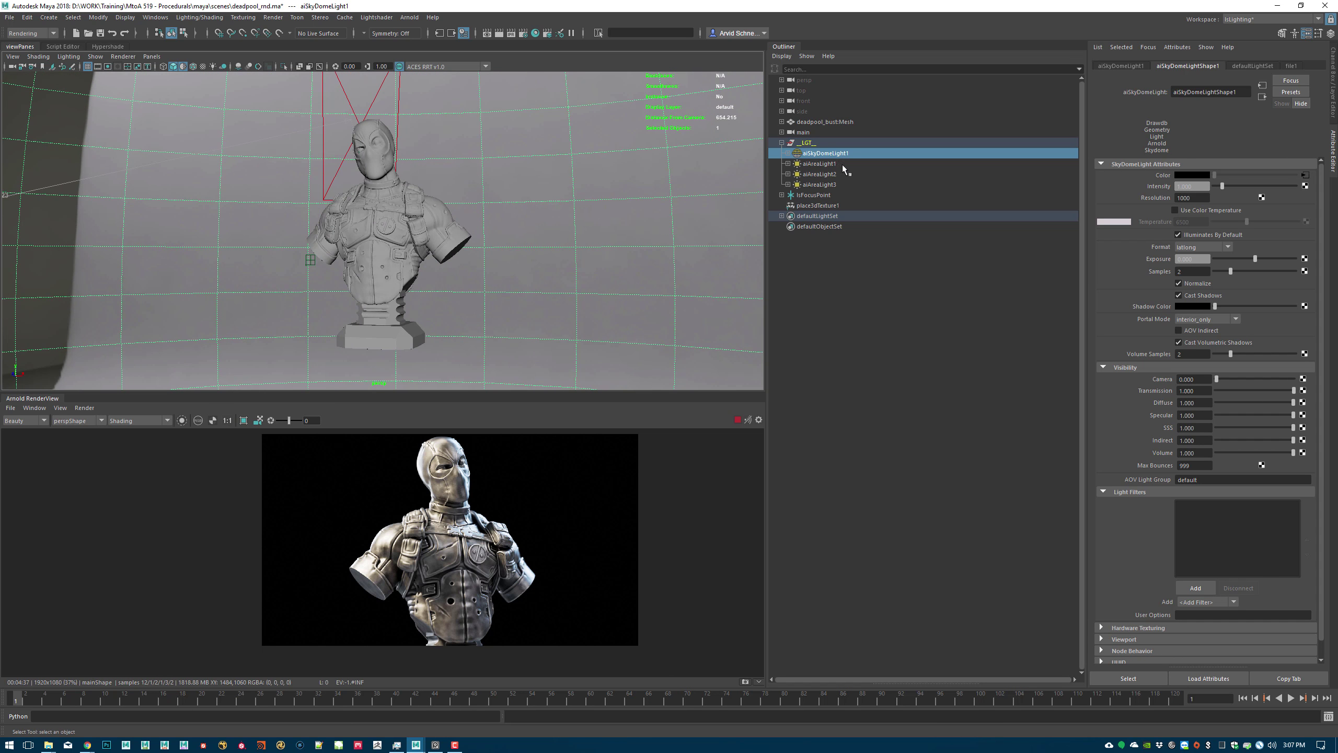
{"action": "left_click", "coordinate": [842, 274]}
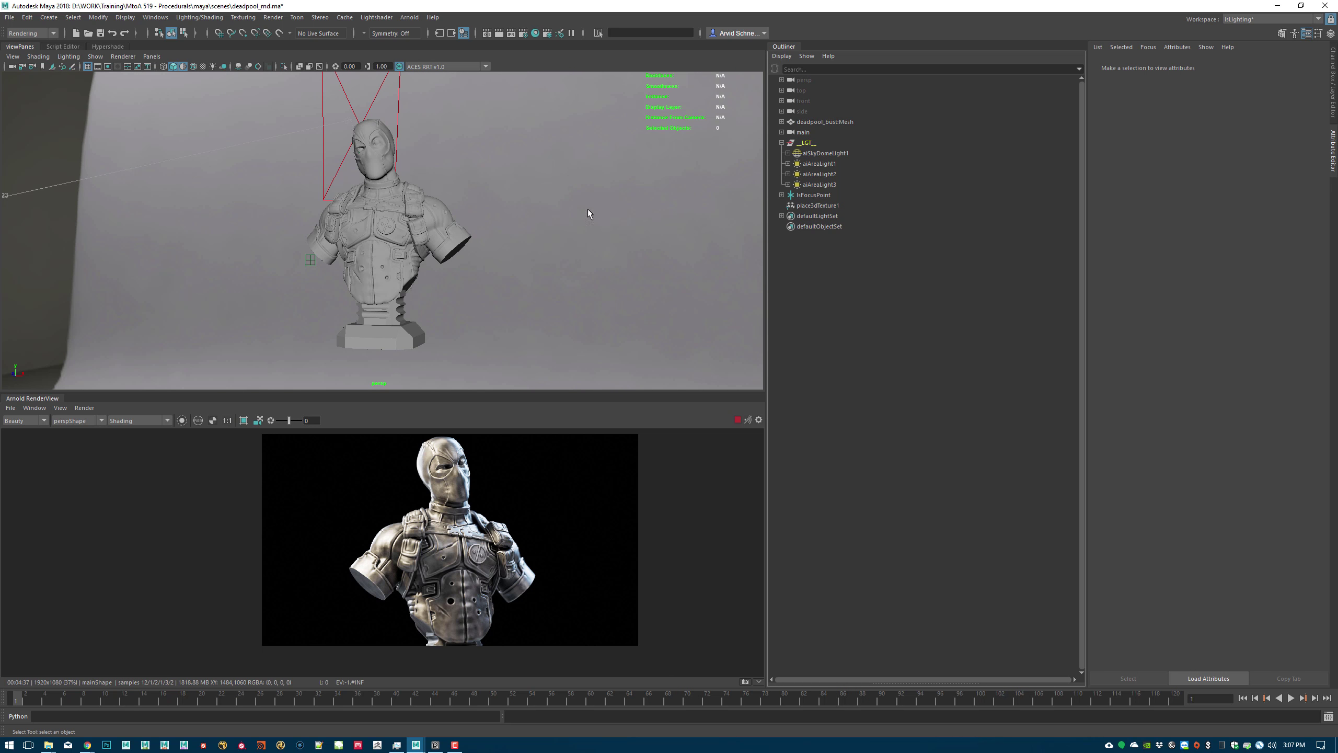
{"action": "key", "text": "ctrl+s"}
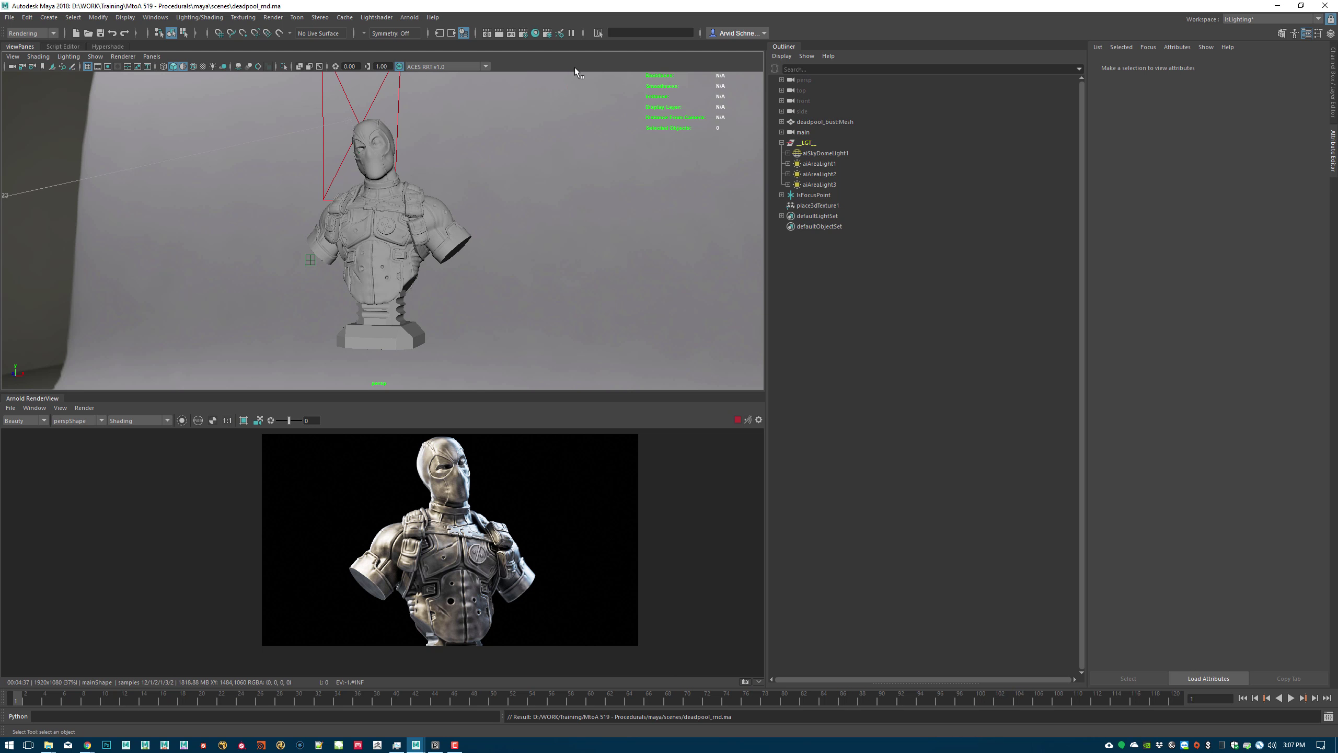
- Start a new empty scene and save it as mtoa.518.training in the project's scenes folder as Maya ASCII
{"action": "key", "text": "ctrl+n"}
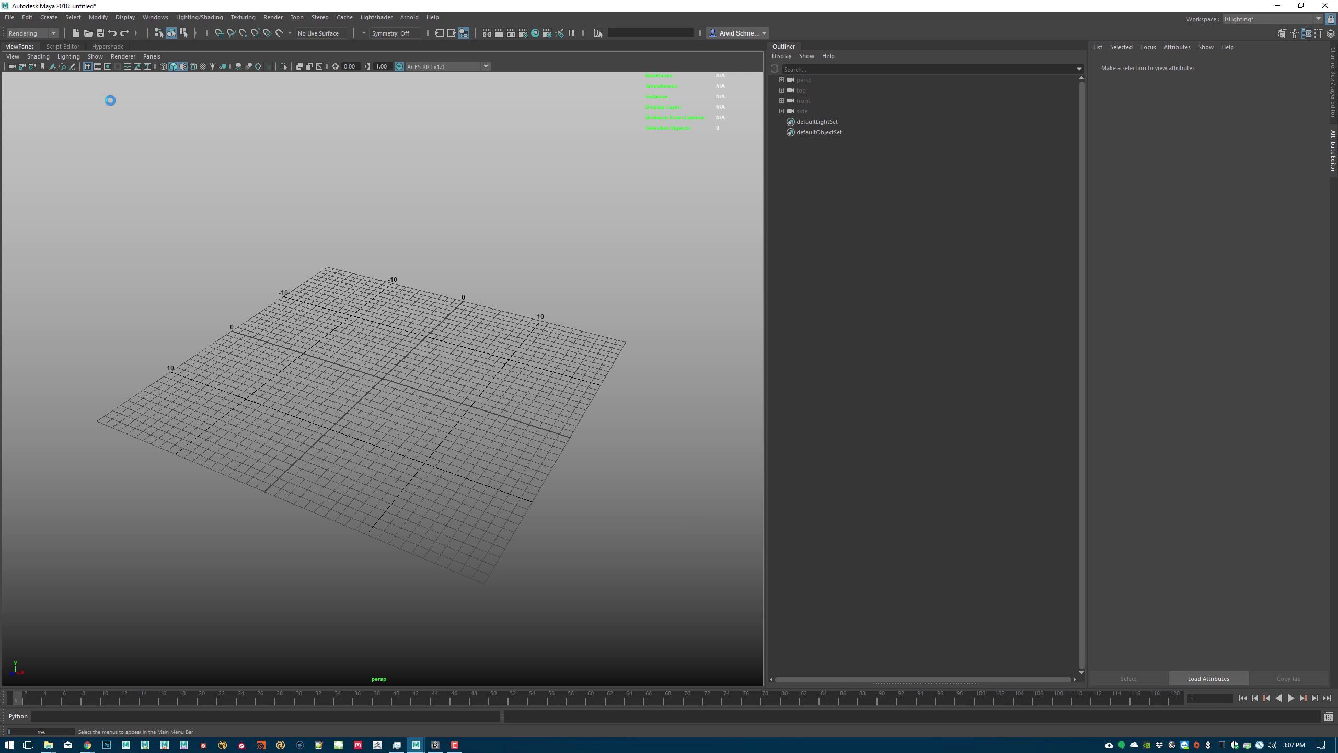
{"action": "left_click", "coordinate": [10, 17]}
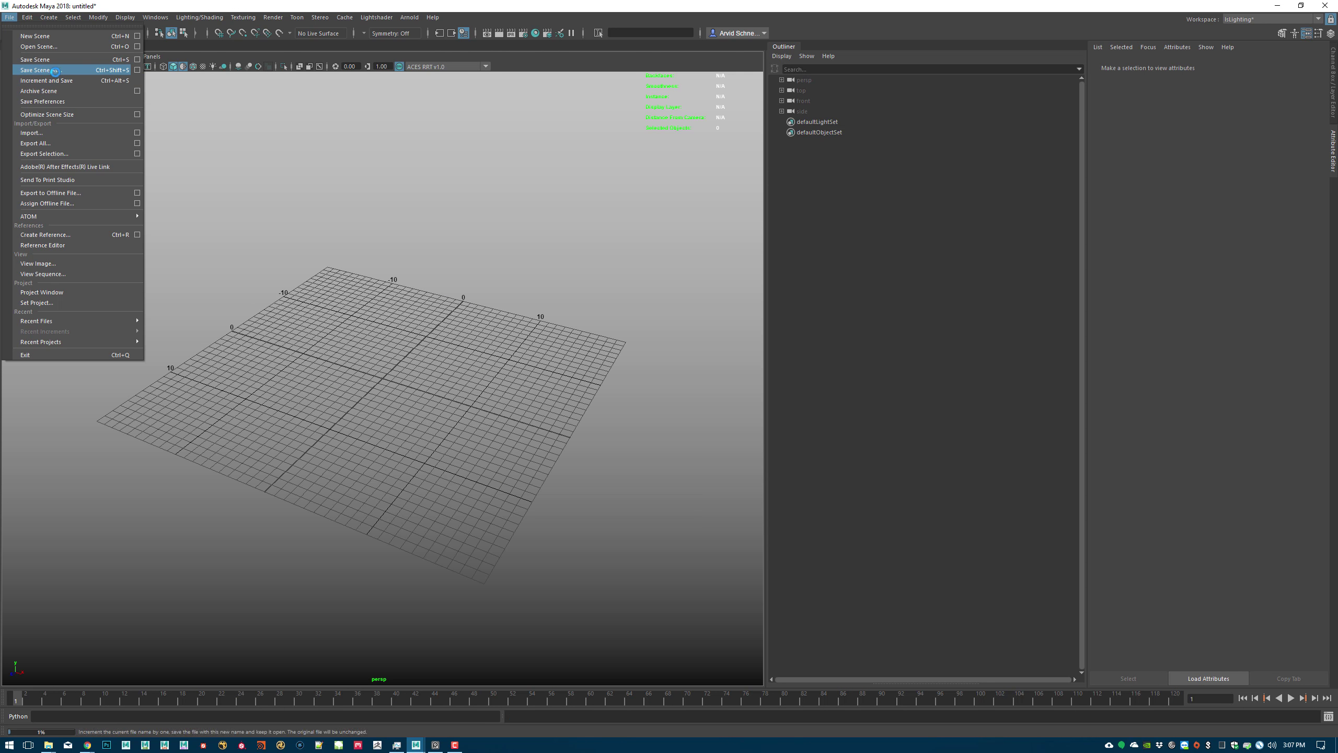
{"action": "left_click", "coordinate": [48, 69]}
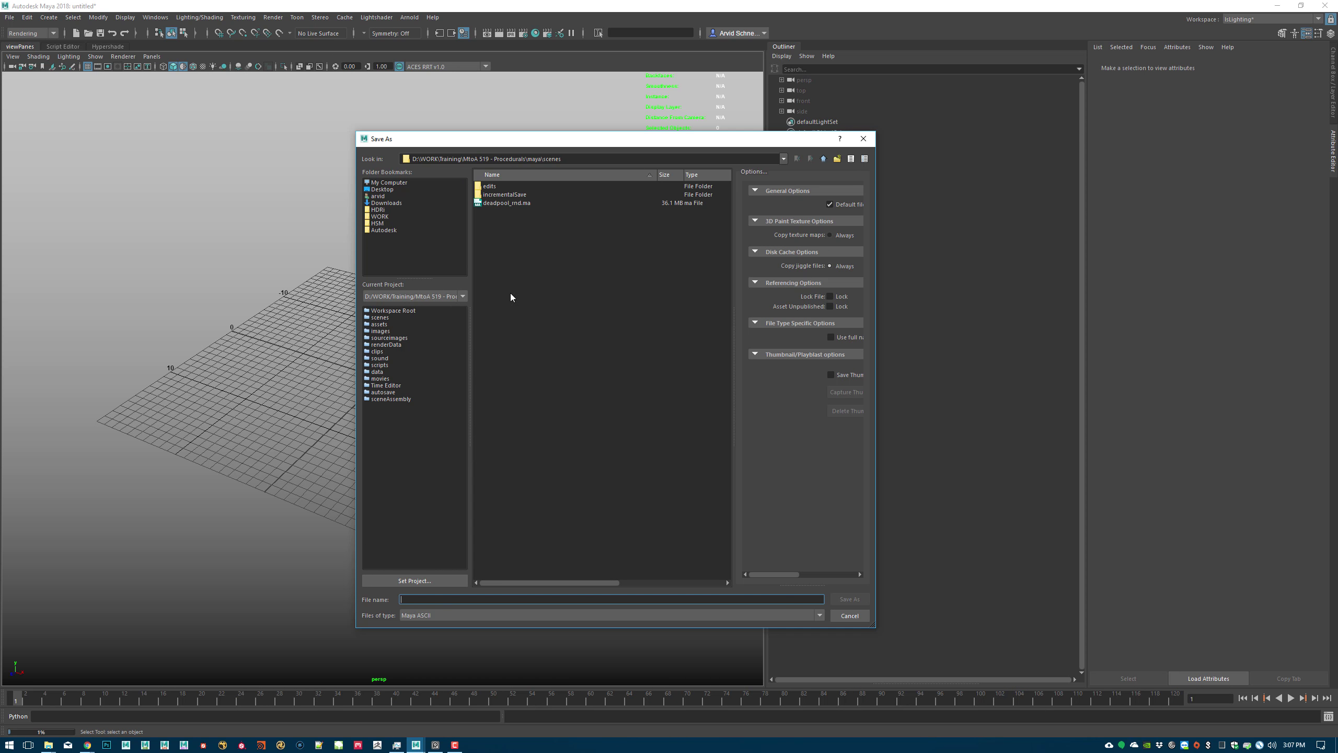
{"action": "left_click", "coordinate": [508, 203]}
{"action": "left_click", "coordinate": [469, 598]}
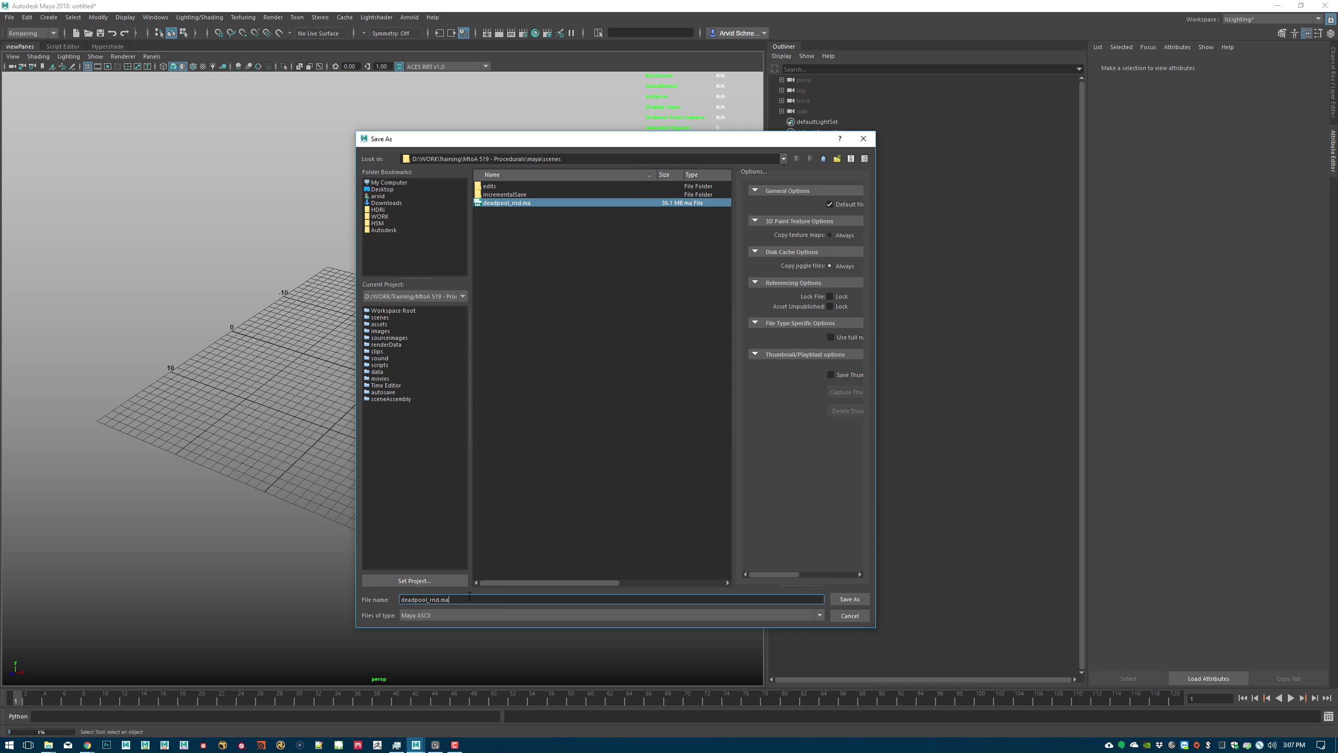
{"action": "key", "text": "ctrl+a"}
{"action": "type", "text": "m"}
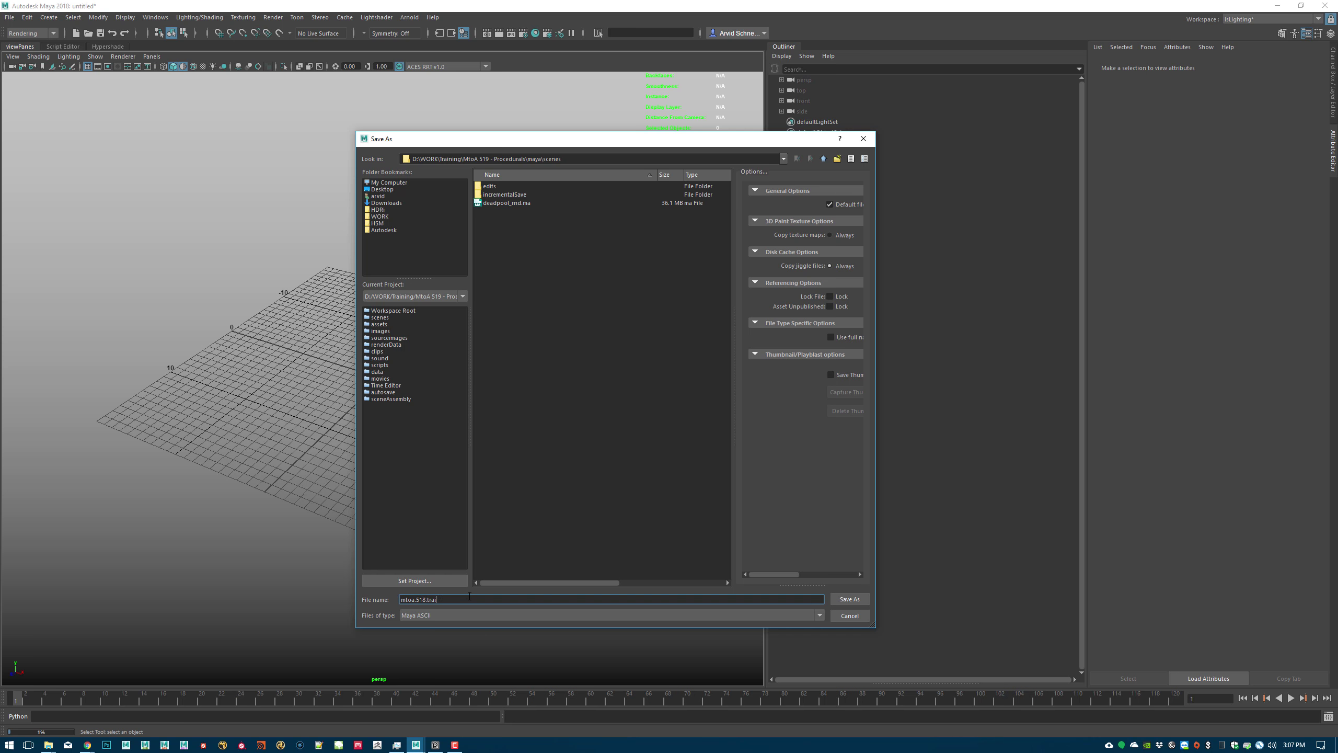
{"action": "key", "text": "Return"}
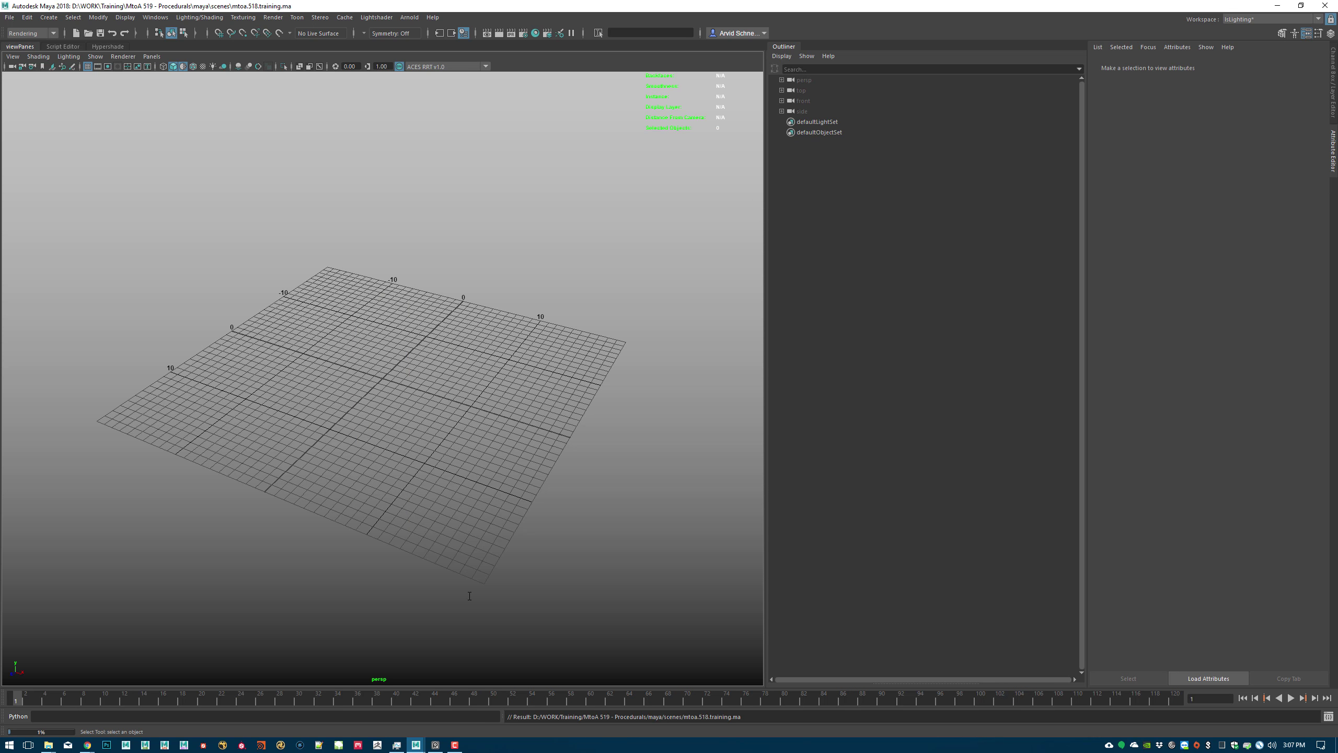
- Create two empty groups and name them __LGT__ and __GEO__
{"action": "left_click_drag", "start_coordinate": [376, 425], "coordinate": [409, 392], "text": "alt"}
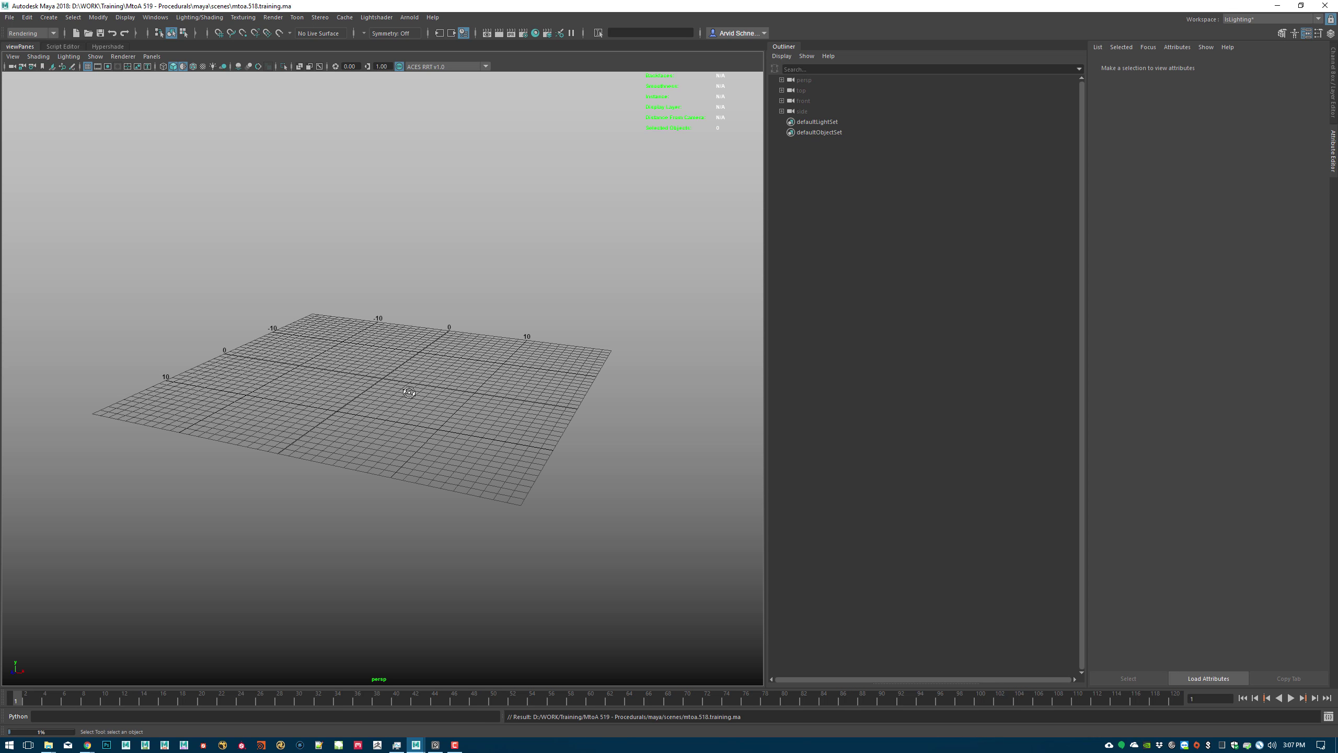
{"action": "left_click_drag", "start_coordinate": [446, 291], "coordinate": [500, 281], "text": "alt"}
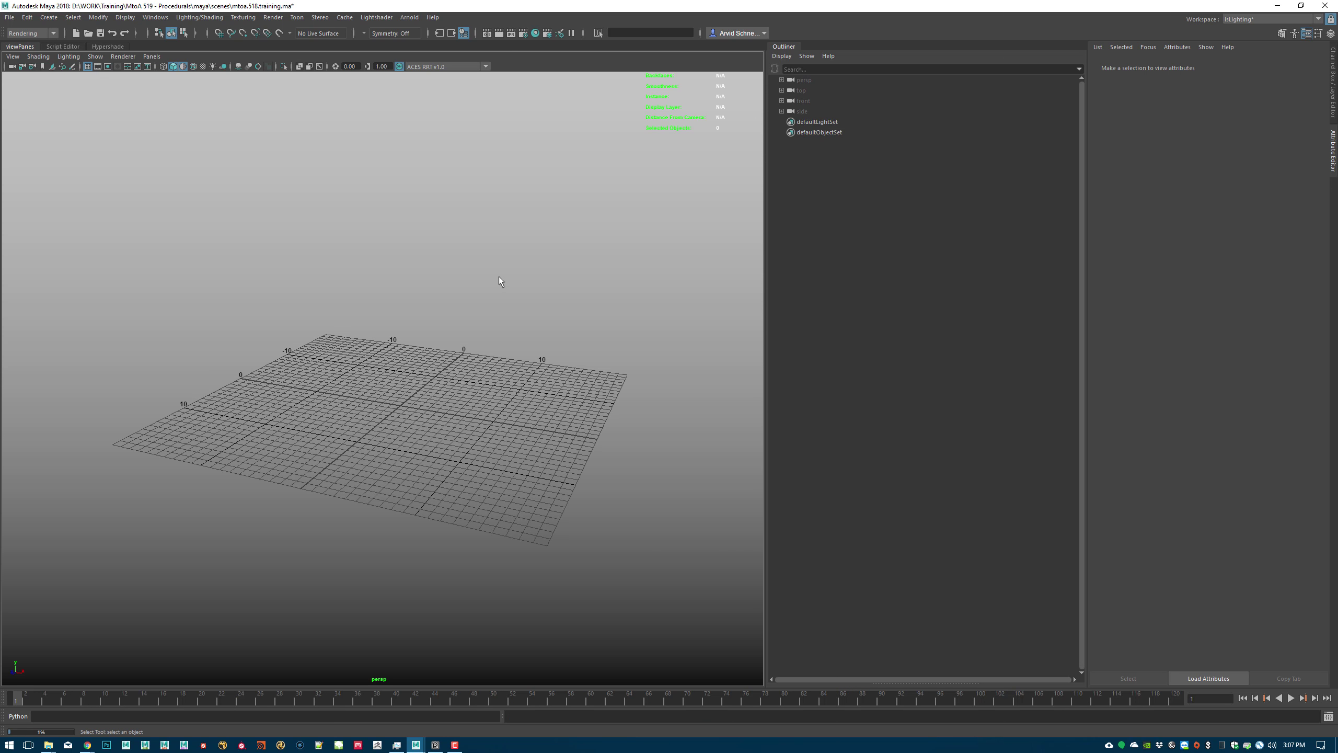
{"action": "key", "text": "ctrl+g"}
{"action": "key", "text": "ctrl+g"}
{"action": "left_click", "coordinate": [498, 240]}
{"action": "double_click", "coordinate": [838, 122]}
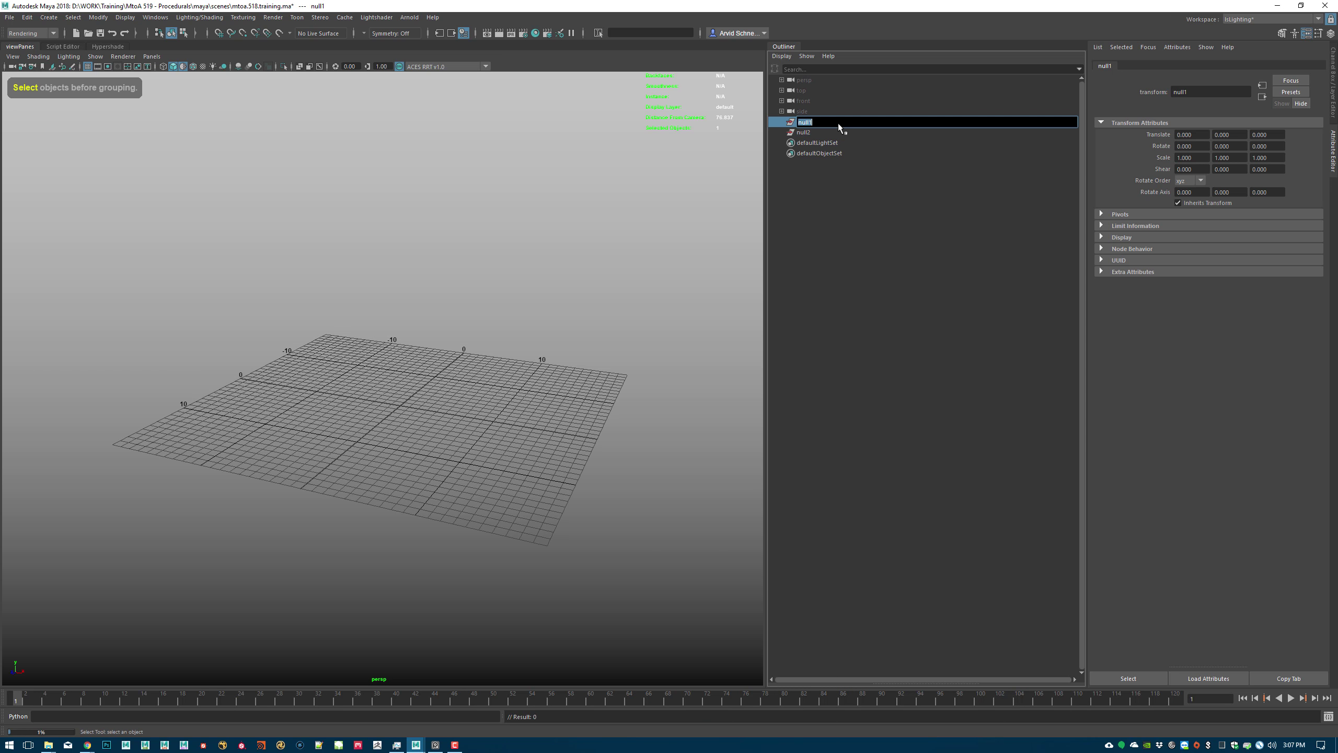
{"action": "type", "text": "_LGT_"}
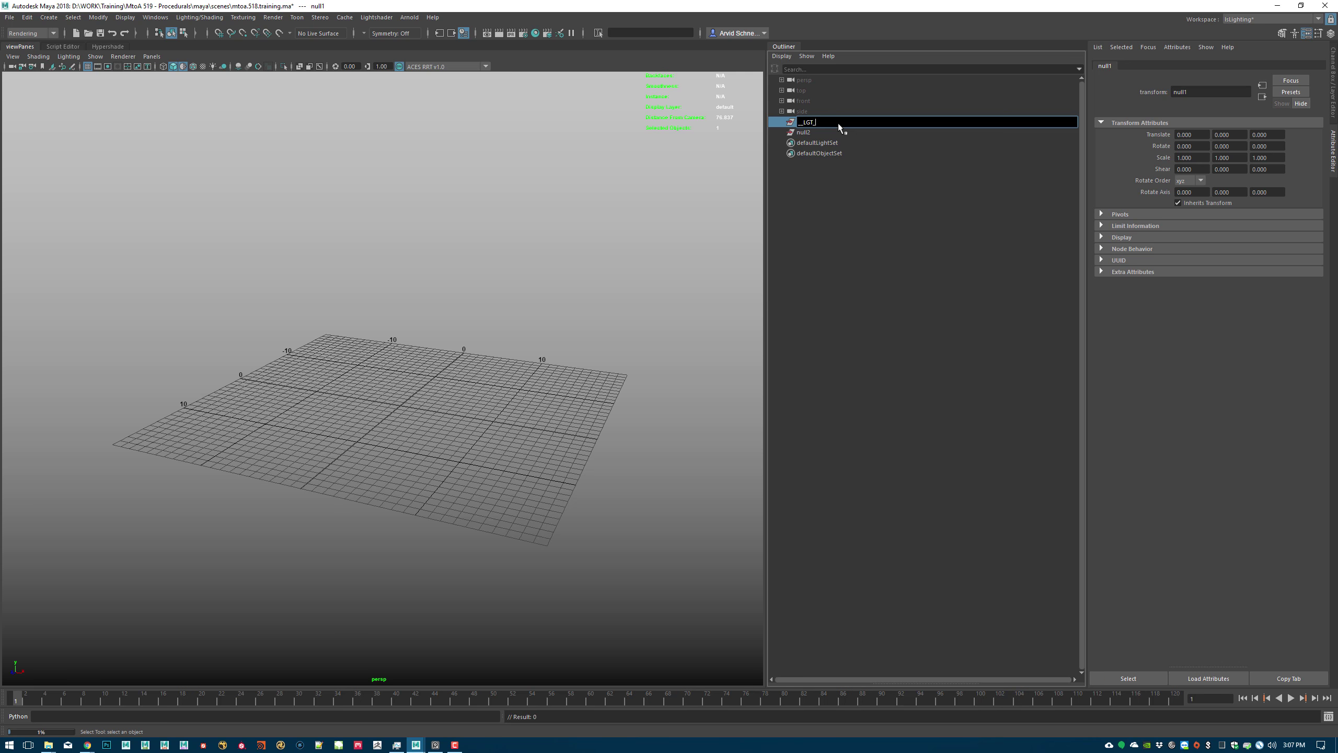
{"action": "key", "text": "Return"}
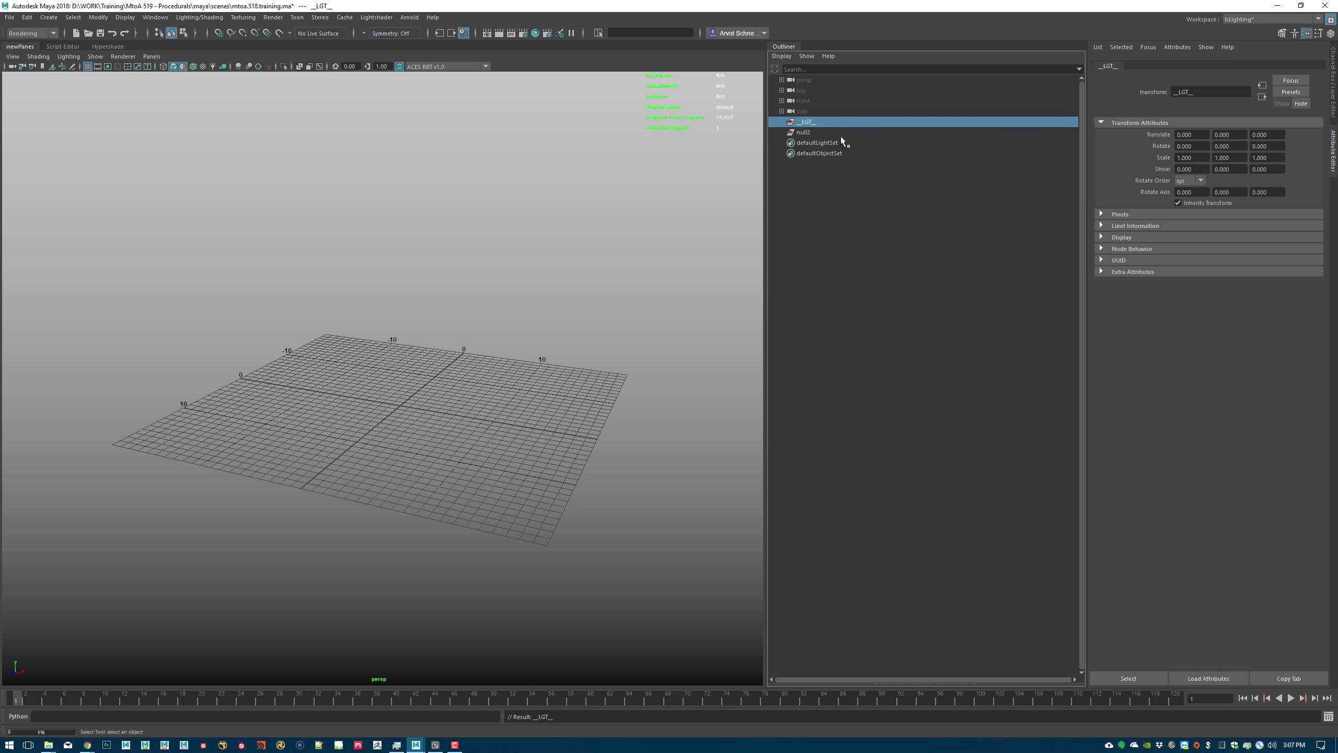
{"action": "double_click", "coordinate": [841, 135]}
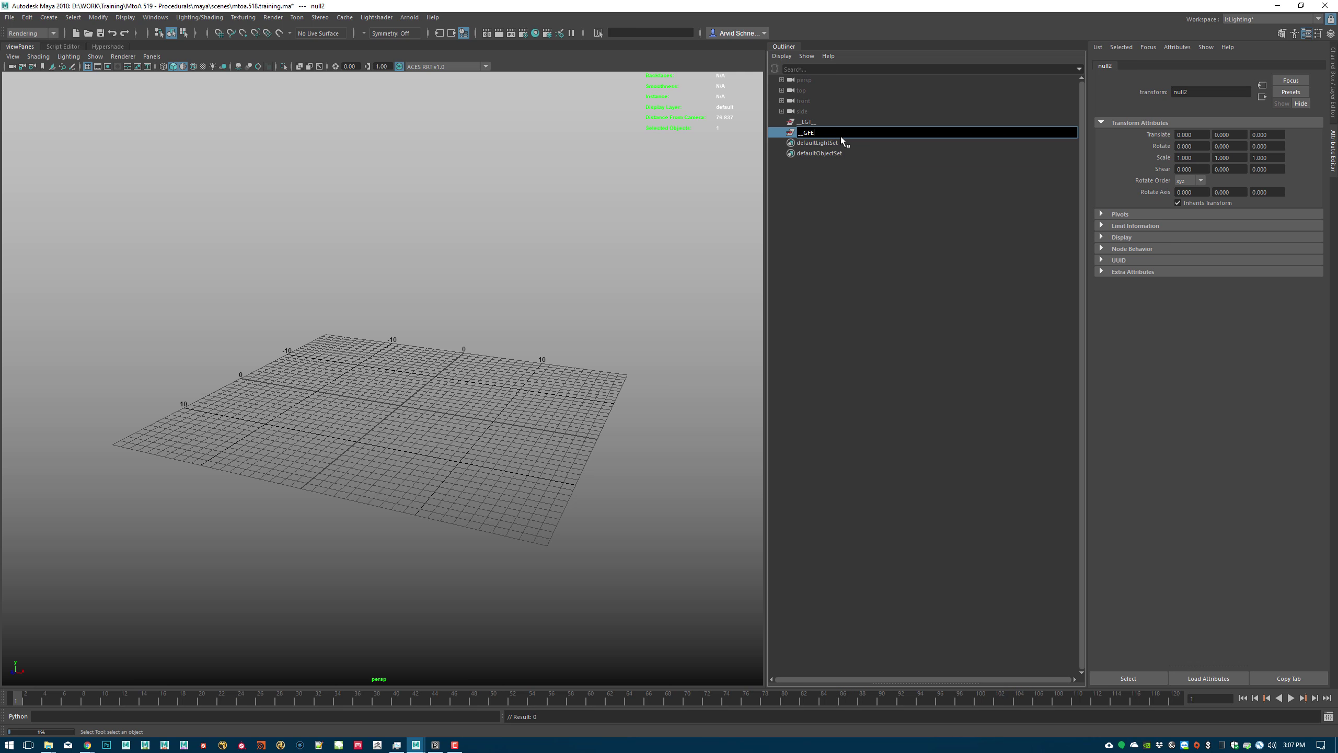
{"action": "type", "text": "__GEO__"}
{"action": "key", "text": "Return"}
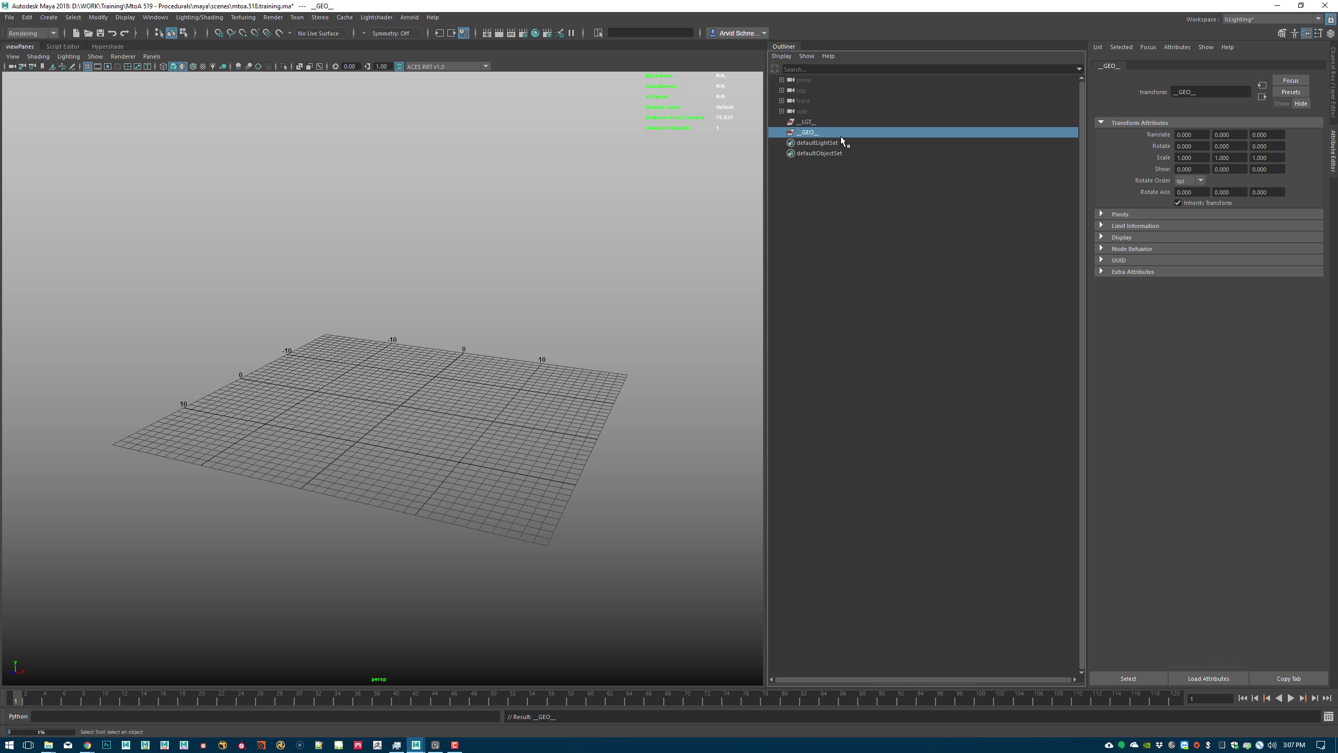
- Create a third empty group and name it __CAM__
{"action": "left_click", "coordinate": [672, 228]}
{"action": "key", "text": "ctrl+g"}
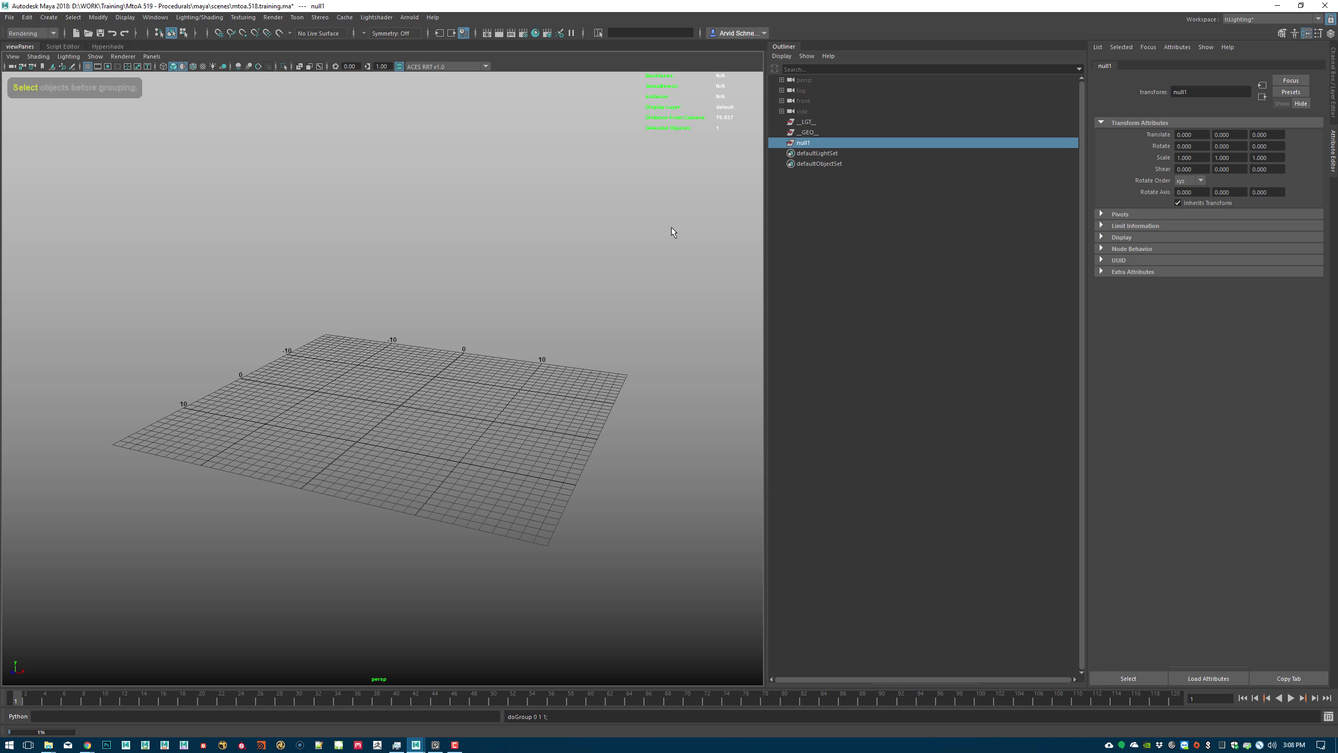
{"action": "double_click", "coordinate": [793, 145]}
{"action": "type", "text": "_"}
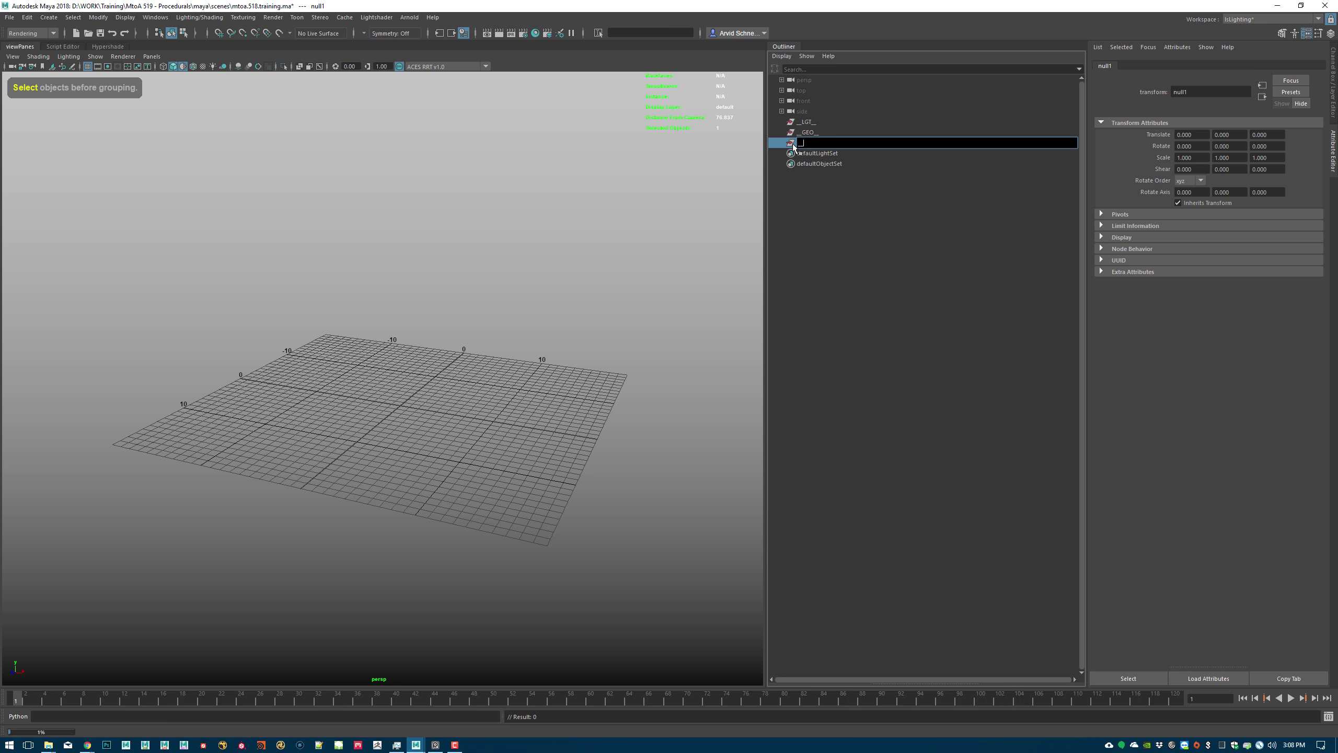
{"action": "type", "text": "_CAM__"}
{"action": "key", "text": "Return"}
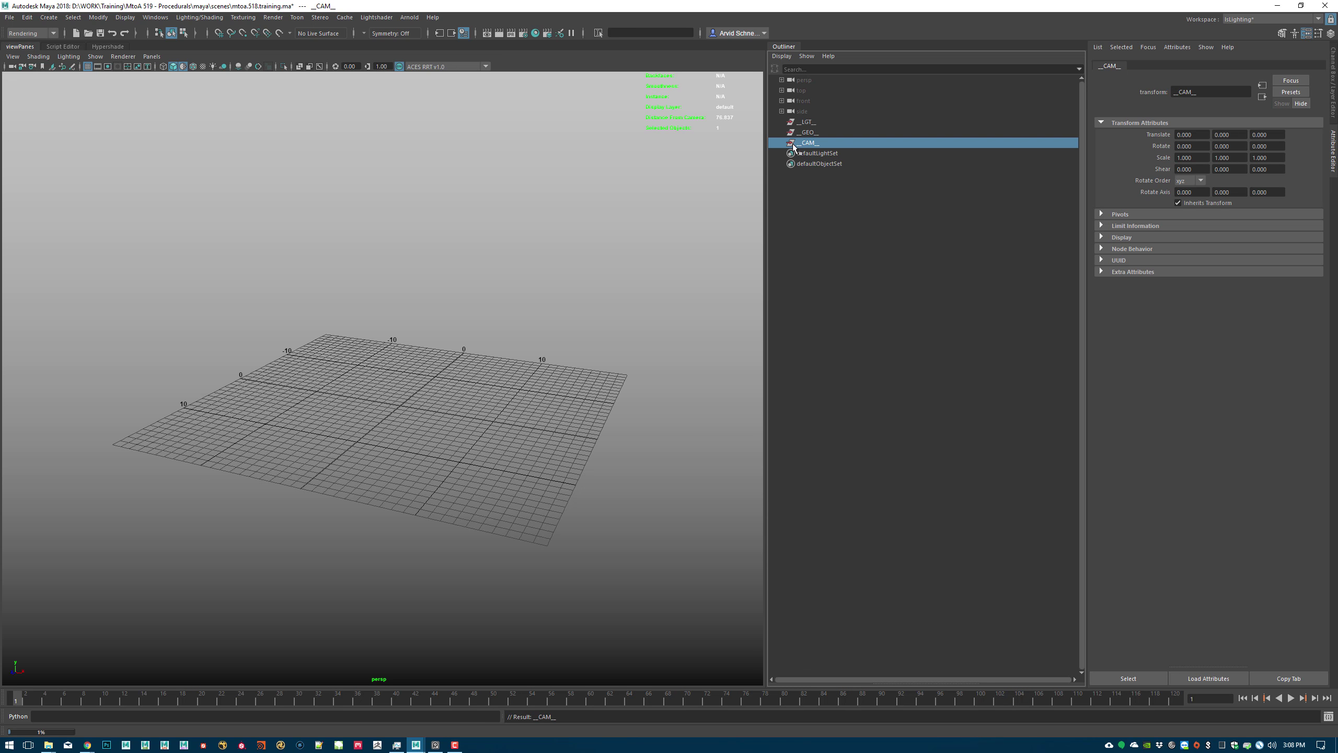
- Turn on Use Outliner Color for the __LGT__ group and set its colour to yellow
{"action": "left_click", "coordinate": [807, 122]}
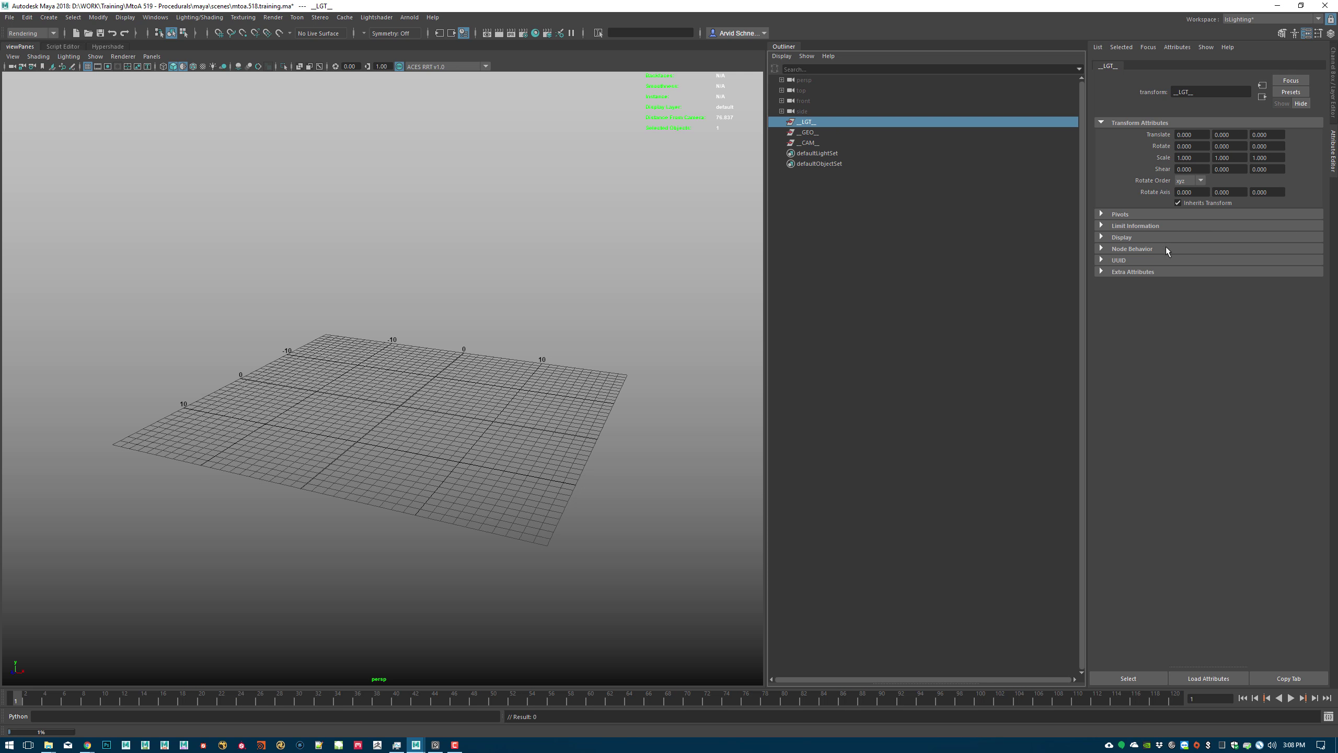
{"action": "left_click", "coordinate": [1125, 238]}
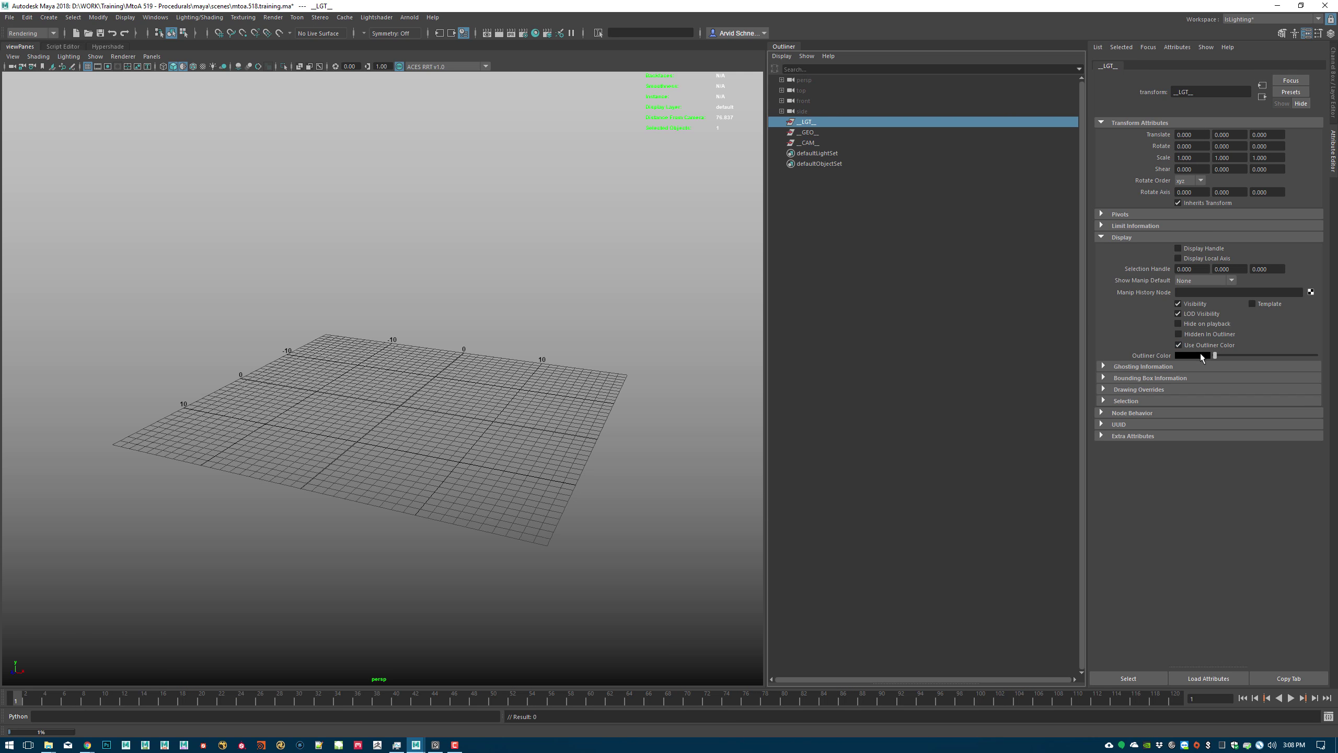
{"action": "left_click", "coordinate": [1185, 354]}
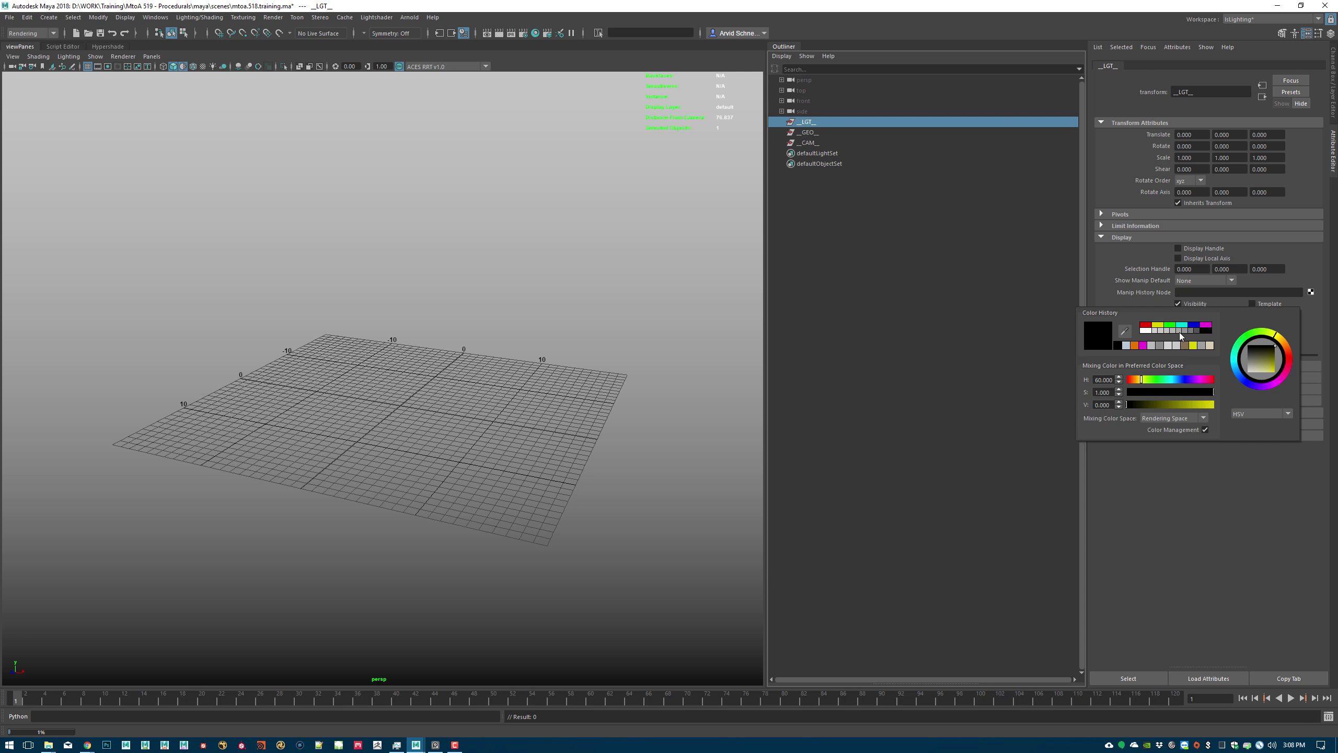
{"action": "left_click", "coordinate": [1190, 343]}
{"action": "left_click", "coordinate": [869, 195]}
- Set the __GEO__ group's outliner colour to cyan and turn on Use Outliner Color for it
{"action": "left_click", "coordinate": [854, 132]}
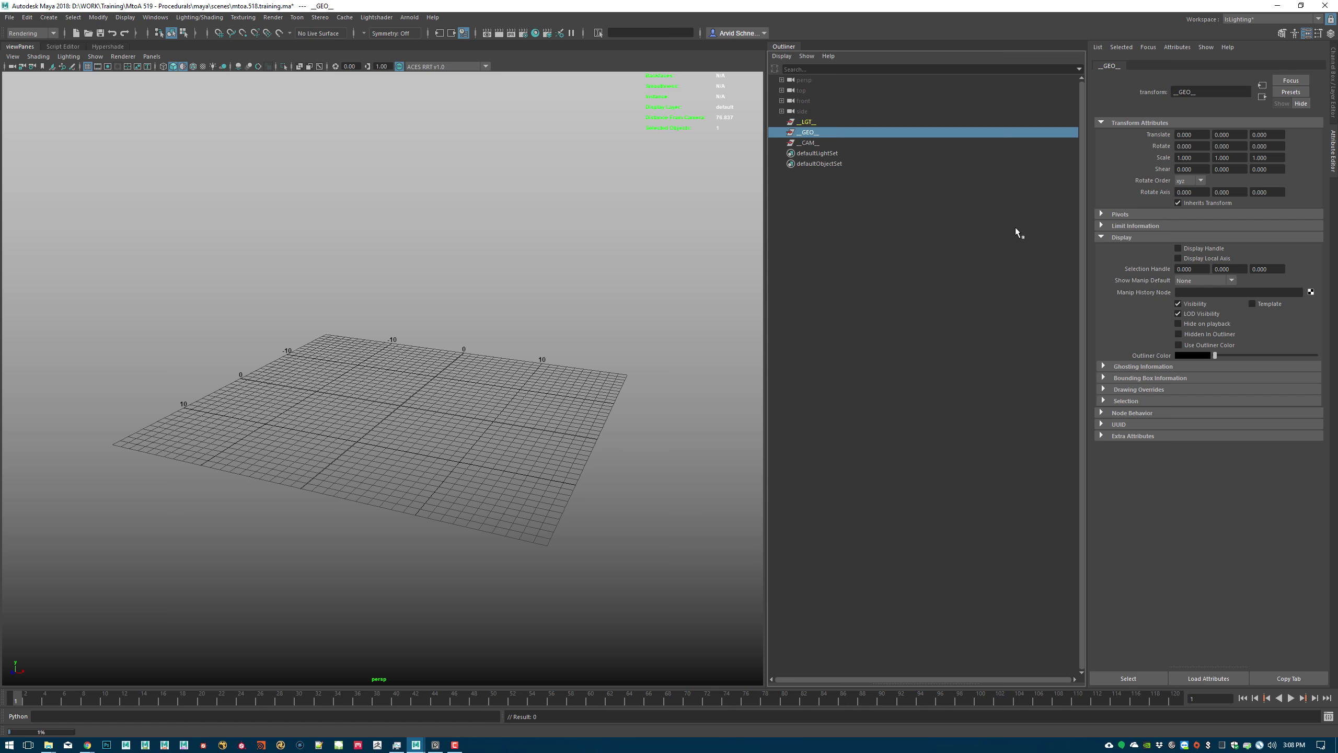
{"action": "left_click", "coordinate": [1193, 355]}
{"action": "left_click", "coordinate": [1176, 331]}
{"action": "left_click", "coordinate": [1189, 327]}
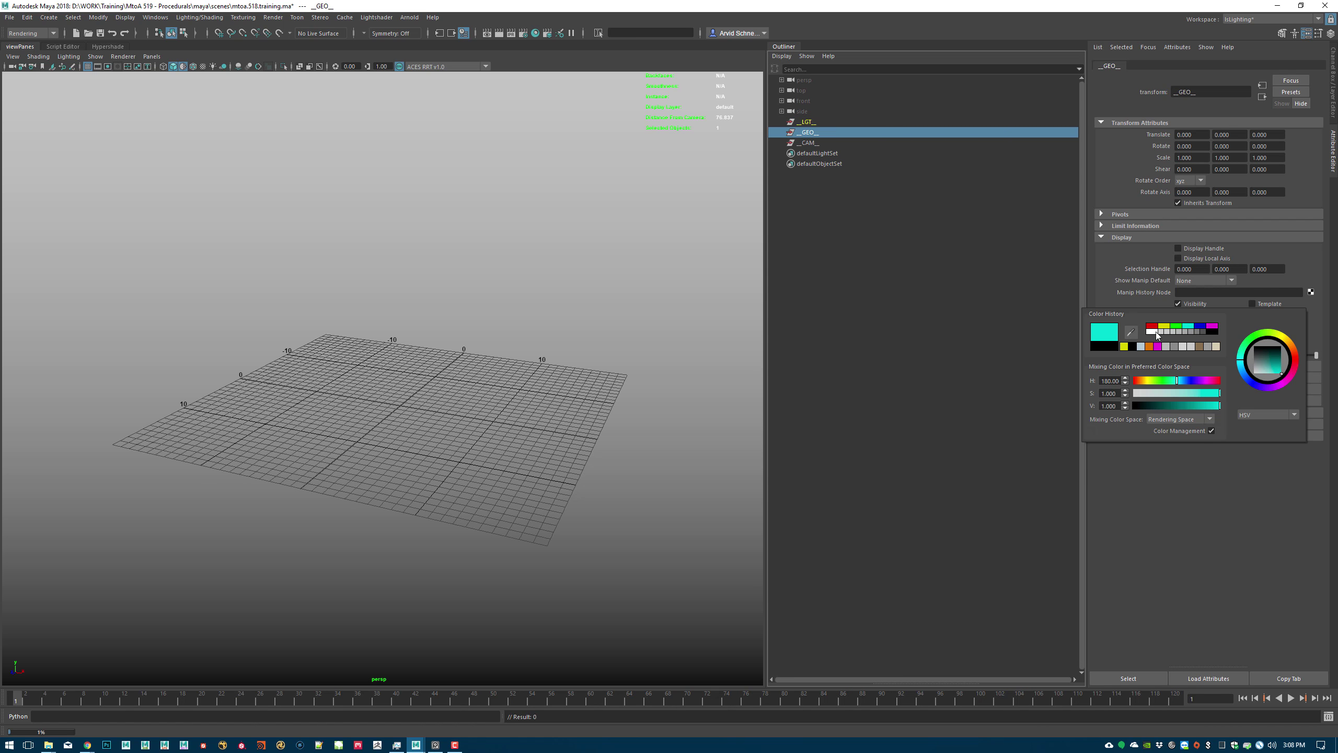
{"action": "left_click", "coordinate": [1049, 308]}
{"action": "left_click", "coordinate": [849, 151]}
{"action": "left_click", "coordinate": [877, 132]}
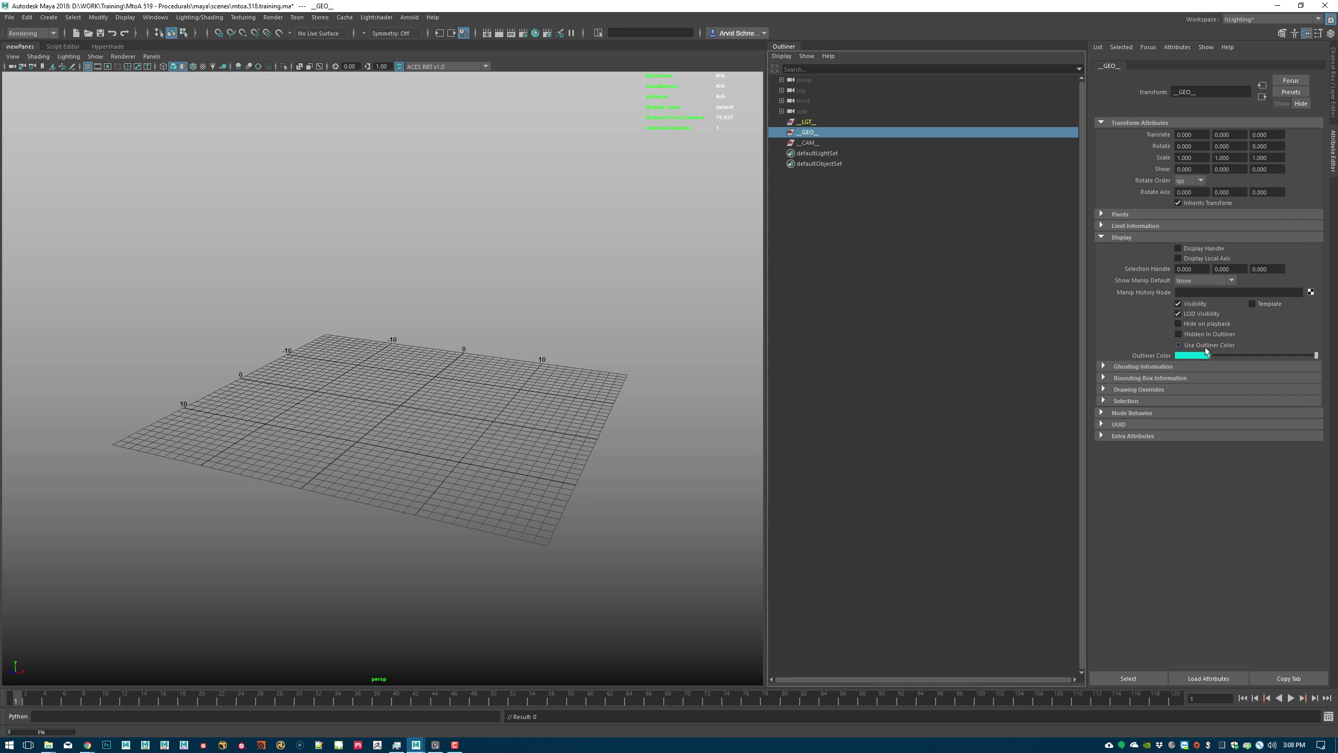
- Turn on Use Outliner Color for the __CAM__ group, using black as its colour
{"action": "left_click", "coordinate": [827, 143]}
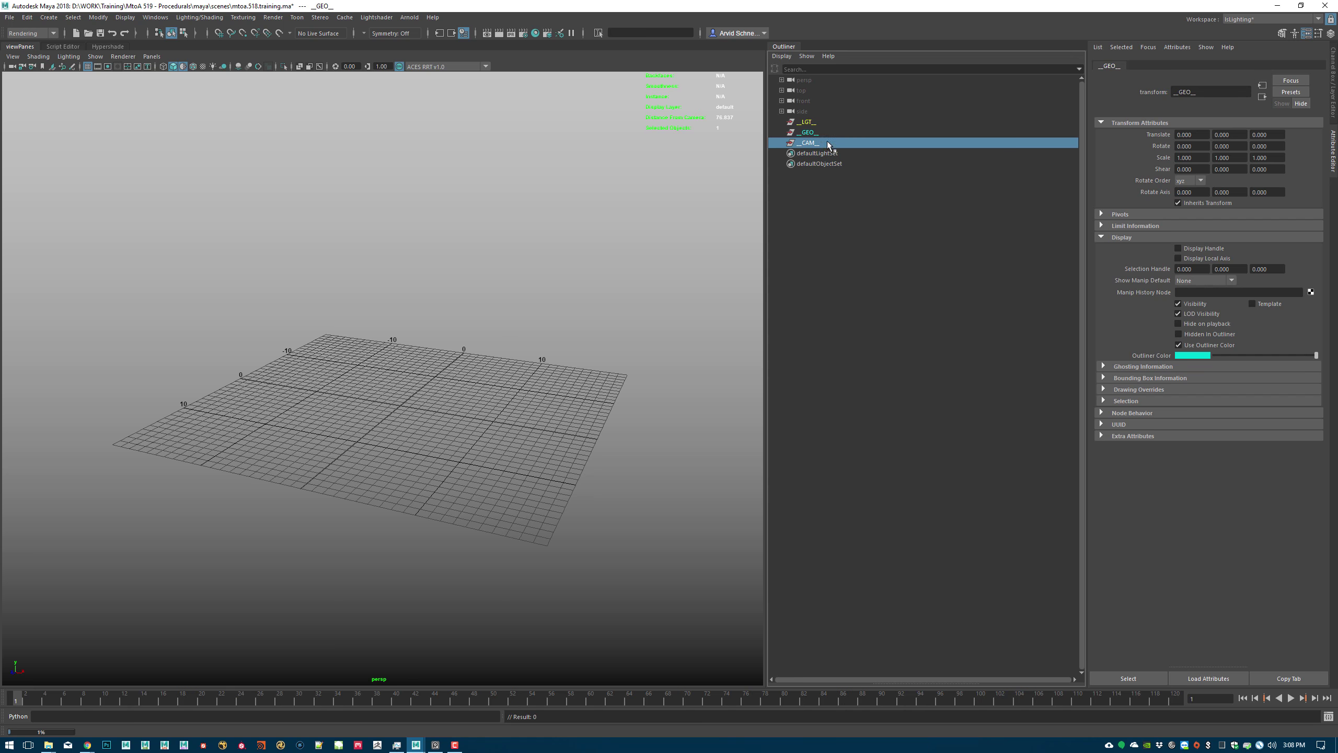
{"action": "left_click", "coordinate": [1194, 356]}
{"action": "left_click", "coordinate": [910, 324]}
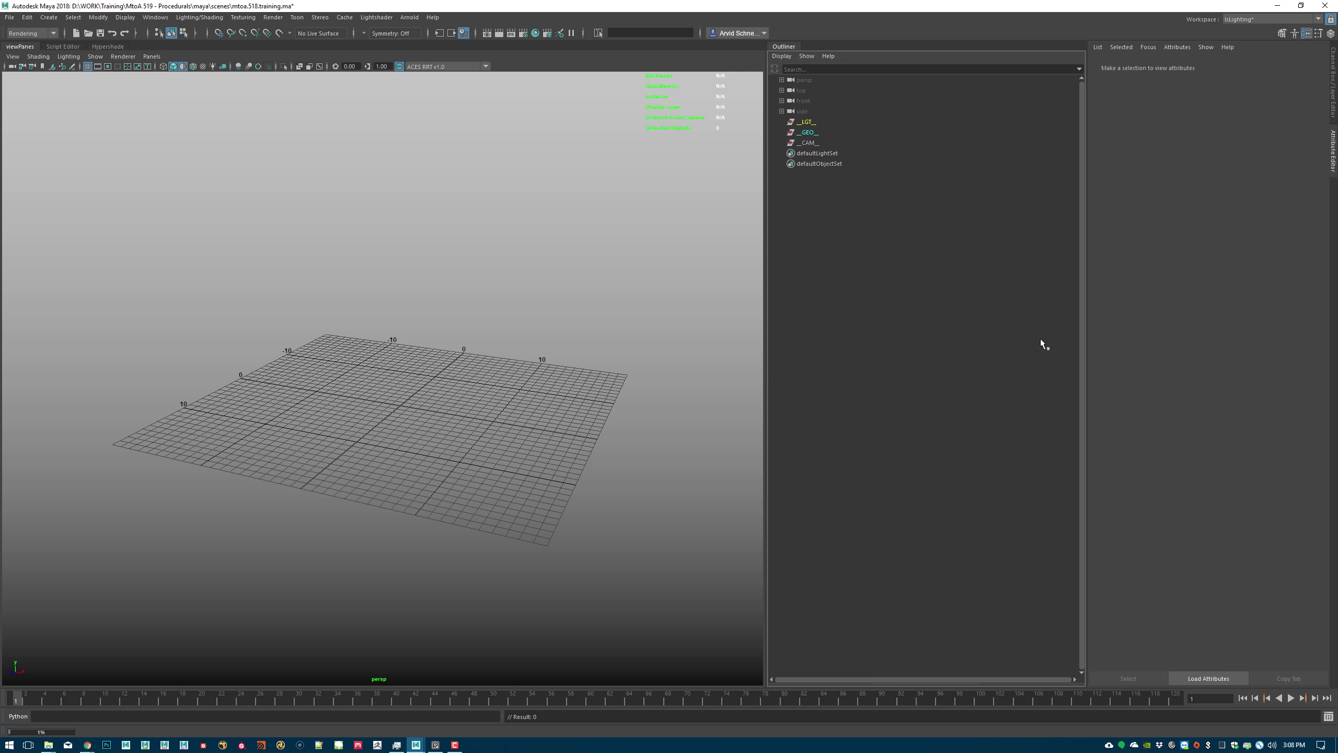
{"action": "left_click", "coordinate": [811, 143]}
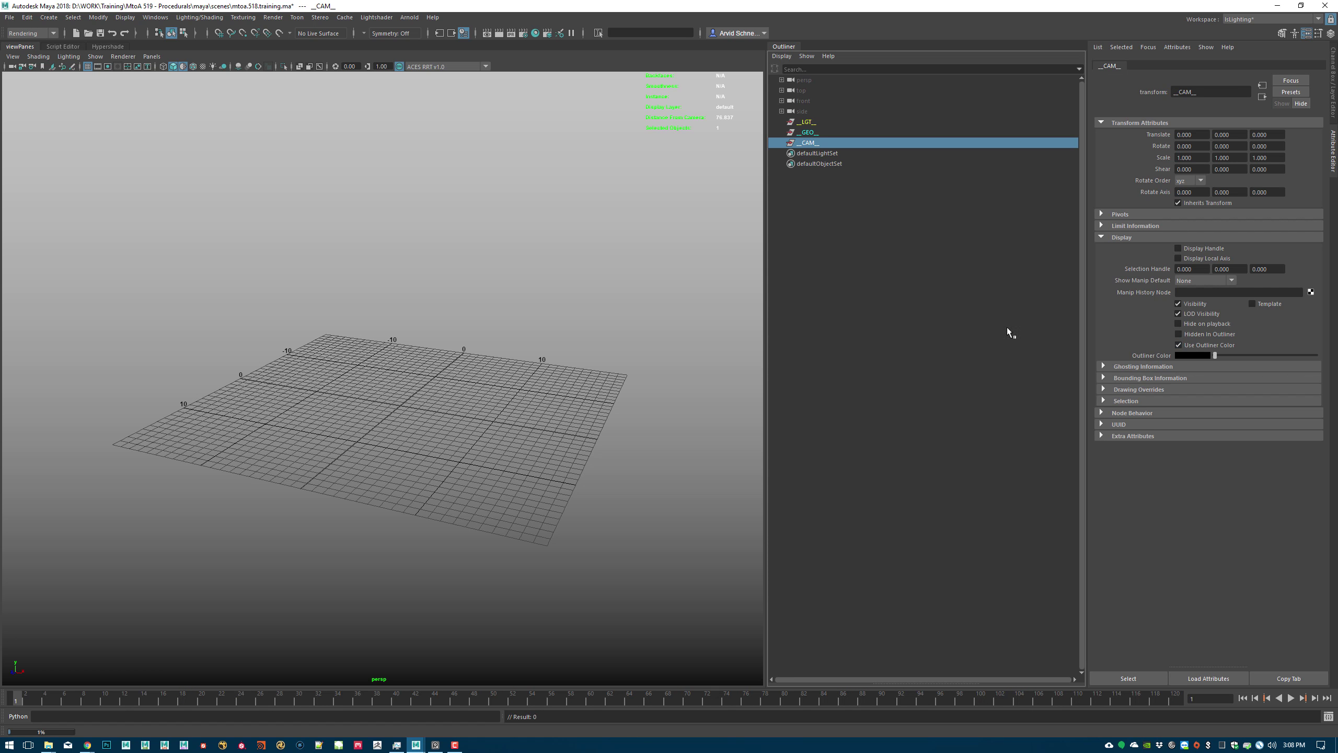
{"action": "left_click", "coordinate": [864, 203]}
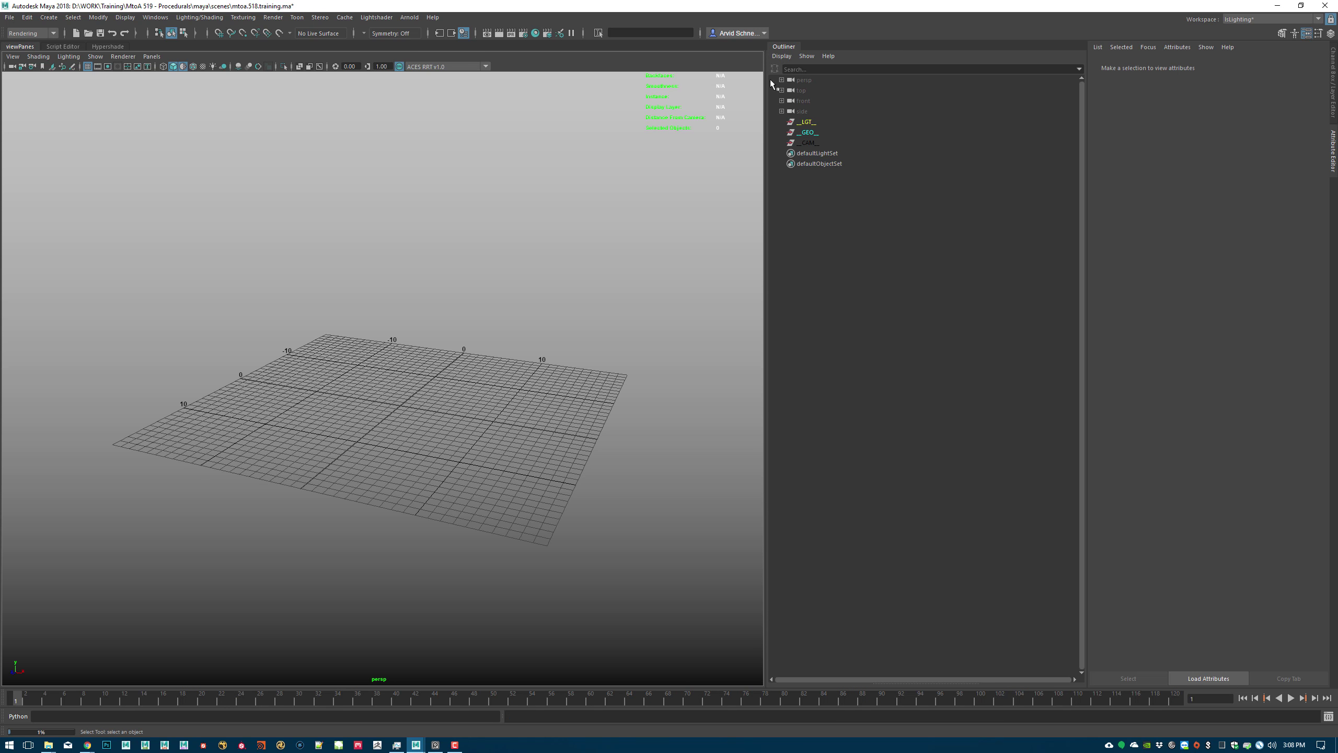
- Create a camera from the current view, rename it main, and parent it under the __CAM__ group
{"action": "left_click", "coordinate": [39, 55]}
{"action": "mouse_move", "coordinate": [12, 56]}
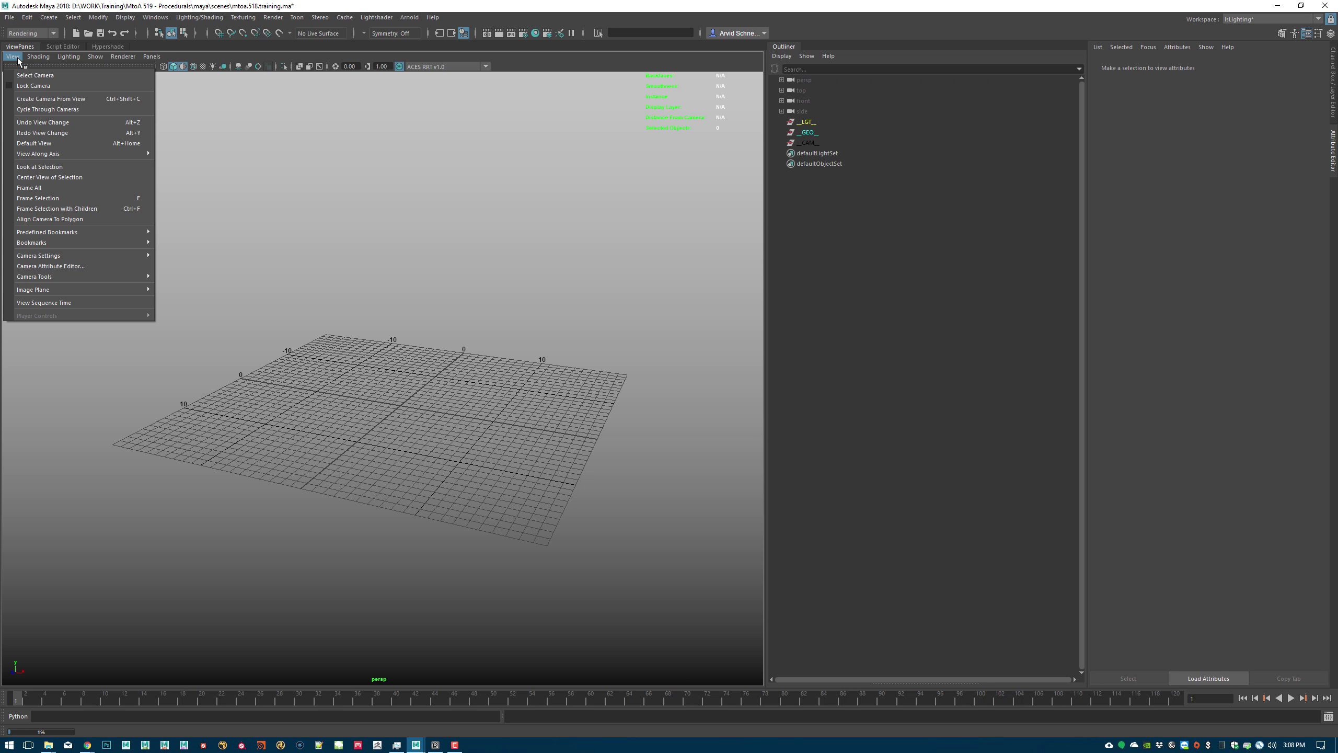
{"action": "left_click", "coordinate": [56, 99]}
{"action": "left_click", "coordinate": [815, 152]}
{"action": "double_click", "coordinate": [815, 153]}
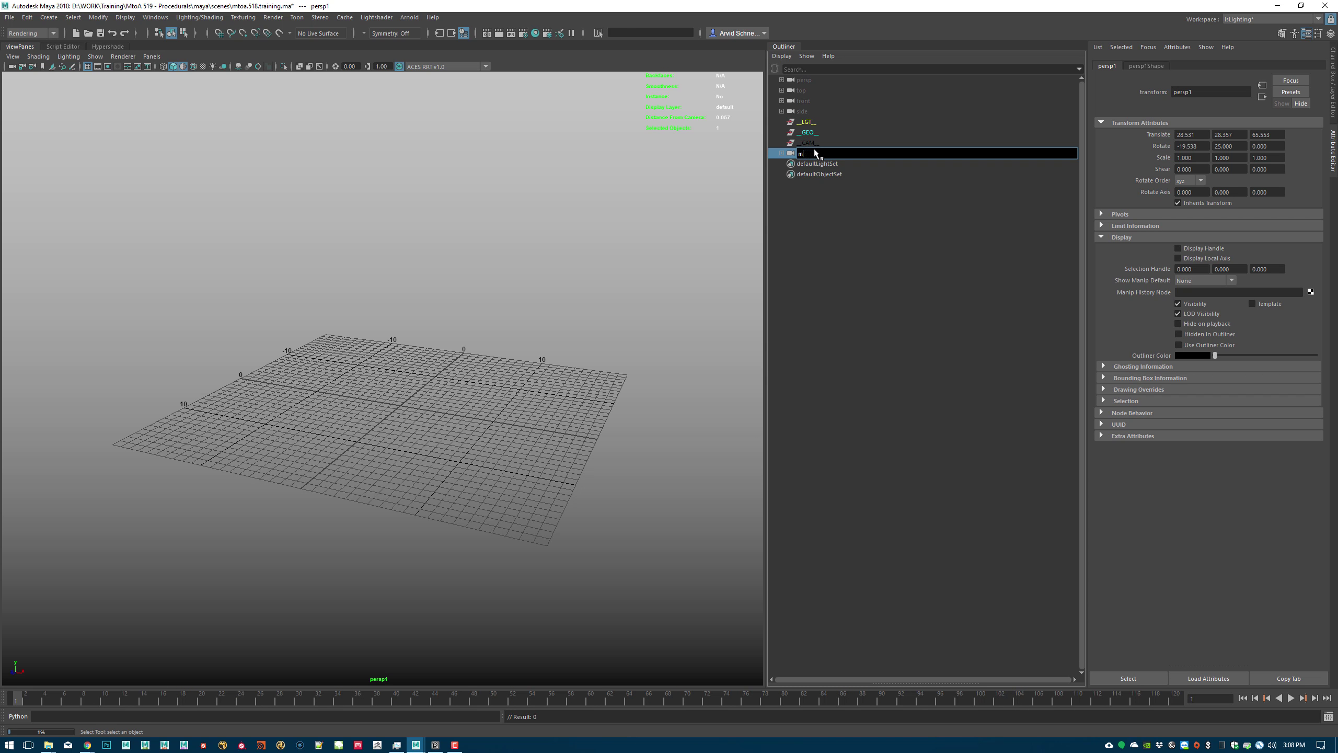
{"action": "type", "text": "main"}
{"action": "key", "text": "Return"}
{"action": "middle_click_drag", "start_coordinate": [831, 140], "coordinate": [807, 152]}
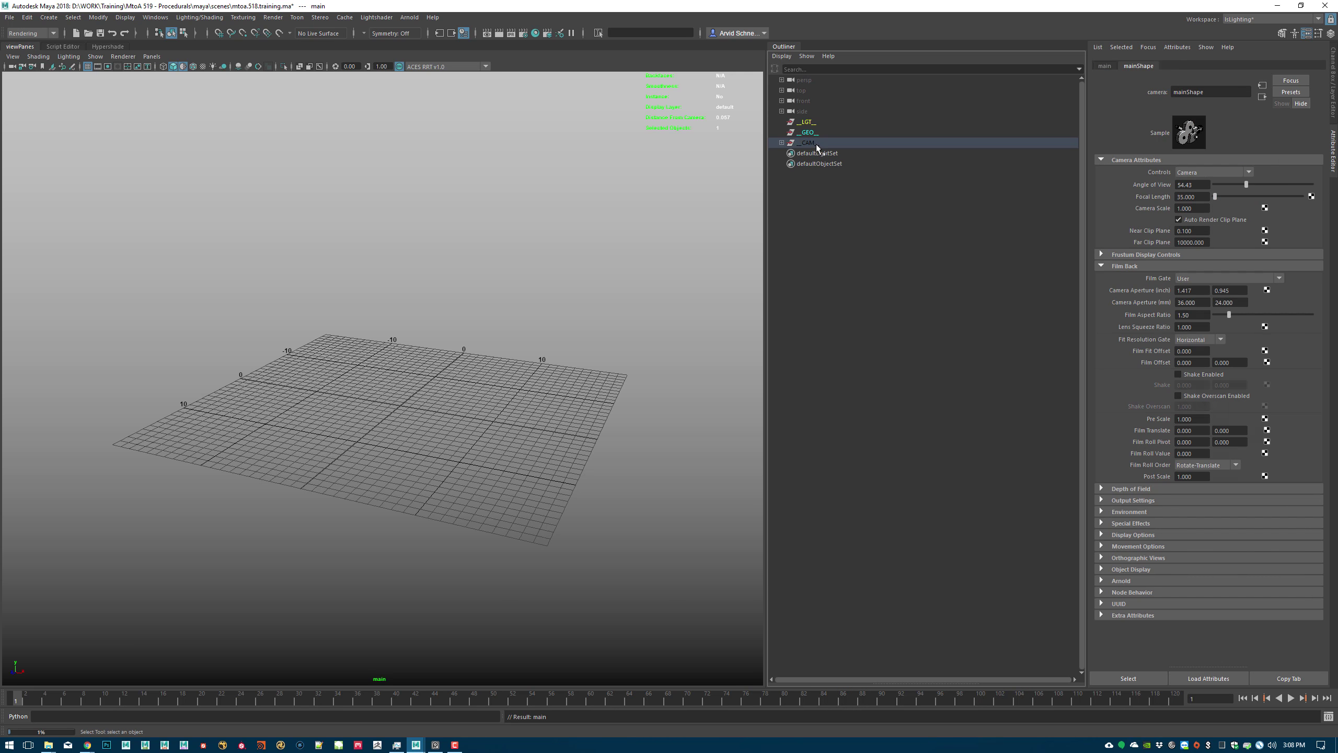
{"action": "left_click", "coordinate": [782, 142]}
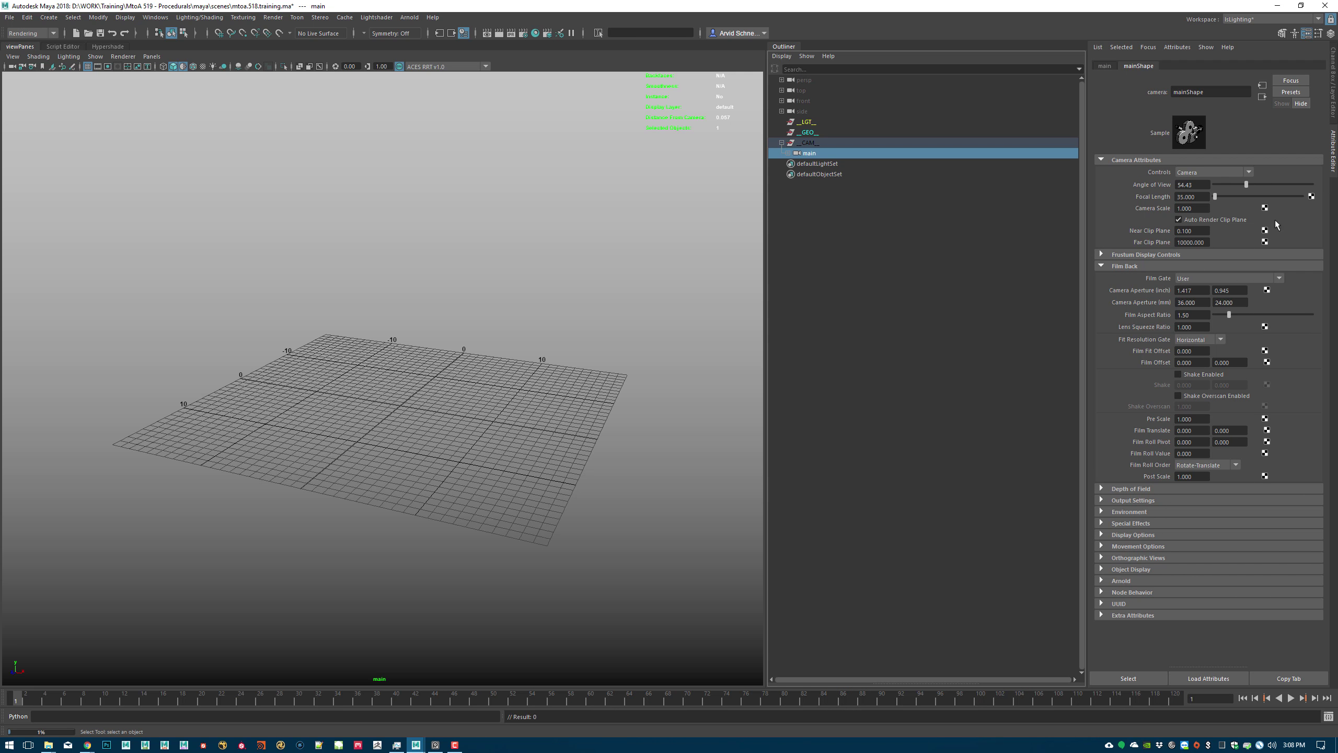
- Set the main camera's focal length to 80 and save the scene
{"action": "left_click", "coordinate": [1194, 197]}
{"action": "type", "text": "80"}
{"action": "key", "text": "Return"}
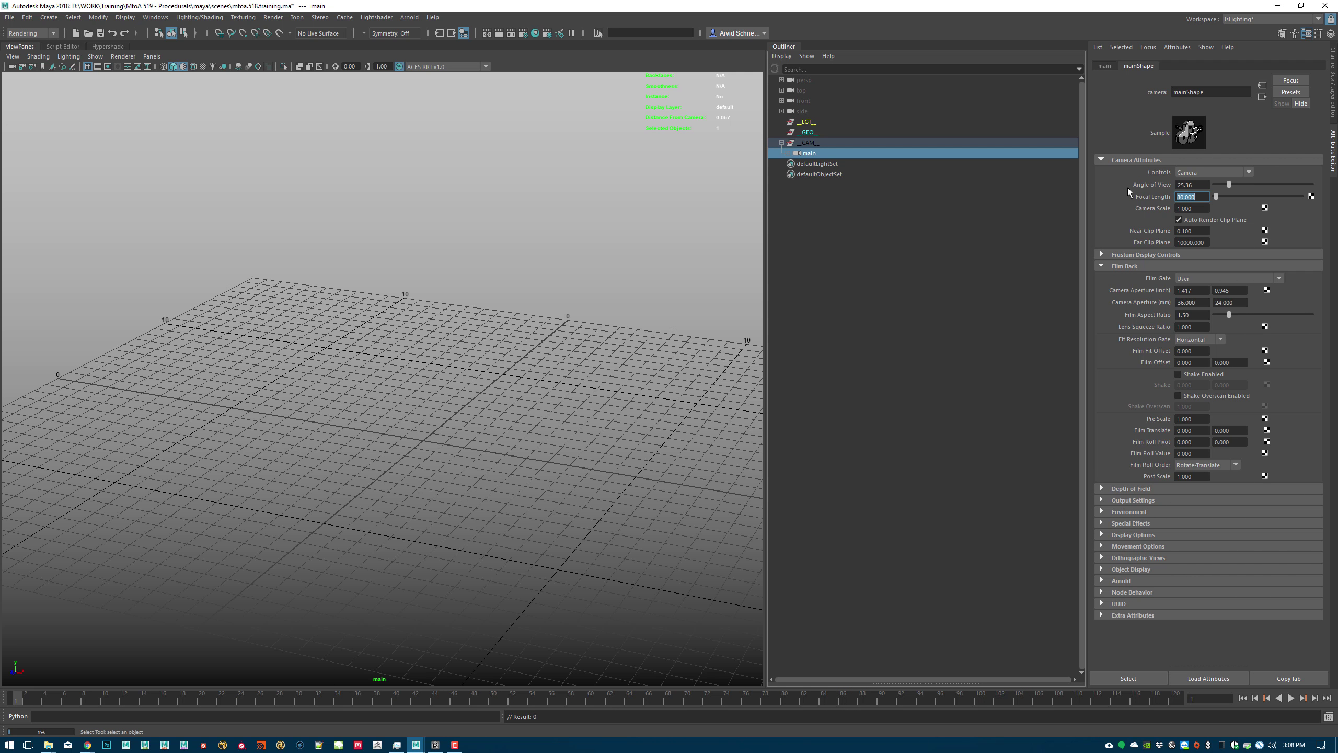
{"action": "right_click_drag", "start_coordinate": [362, 342], "coordinate": [295, 343], "text": "alt"}
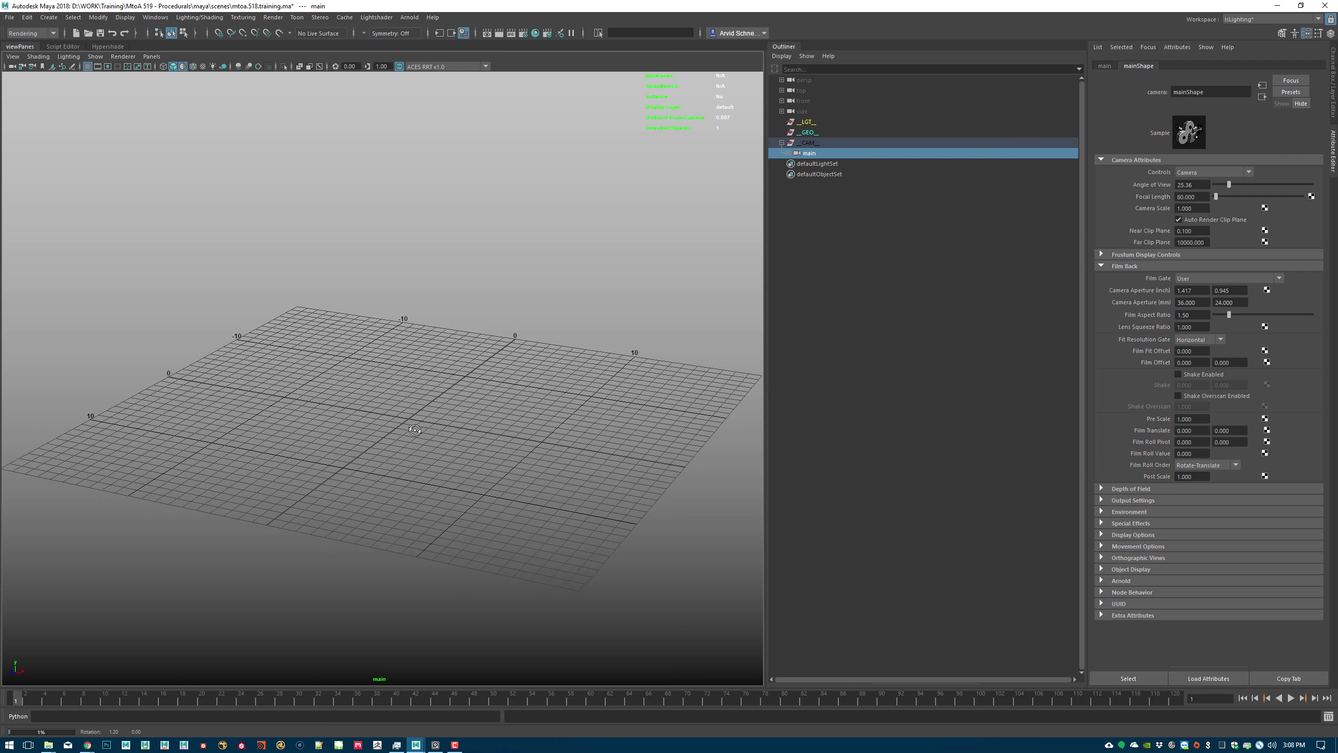
{"action": "left_click_drag", "start_coordinate": [701, 185], "coordinate": [676, 168], "text": "alt"}
{"action": "left_click", "coordinate": [676, 168]}
{"action": "key", "text": "ctrl+s"}
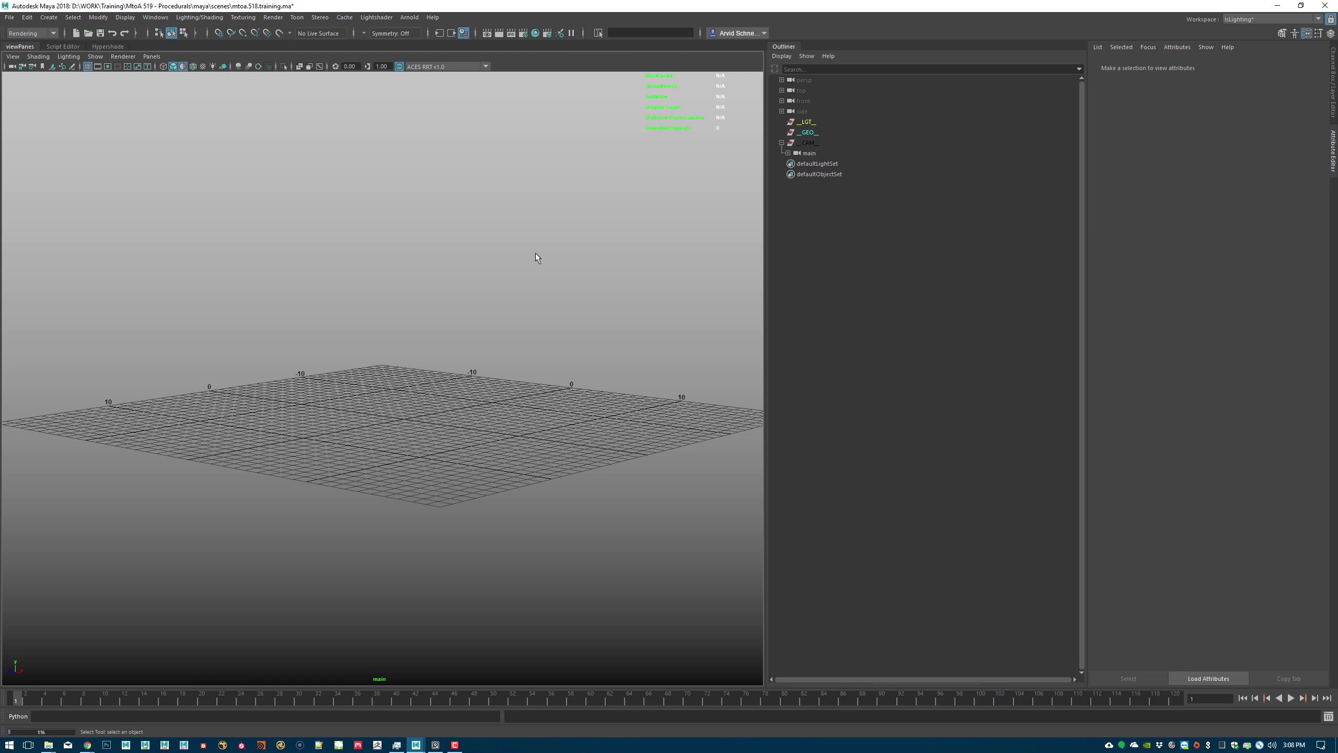
{"action": "left_click", "coordinate": [782, 142]}
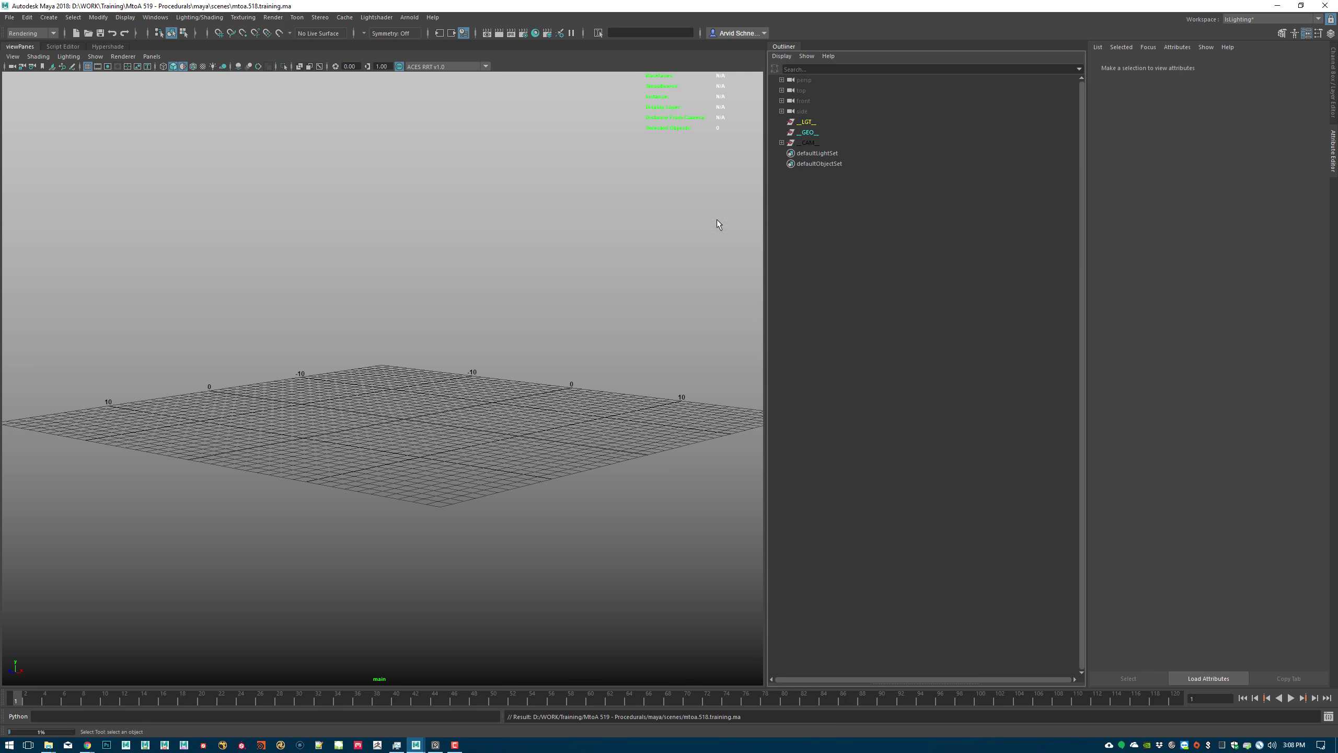
- Switch to File Explorer, open the MtoA 519 - Procedurals resources folder and bring deadpool-bust.obj into the Maya scene
{"action": "mouse_move", "coordinate": [48, 744]}
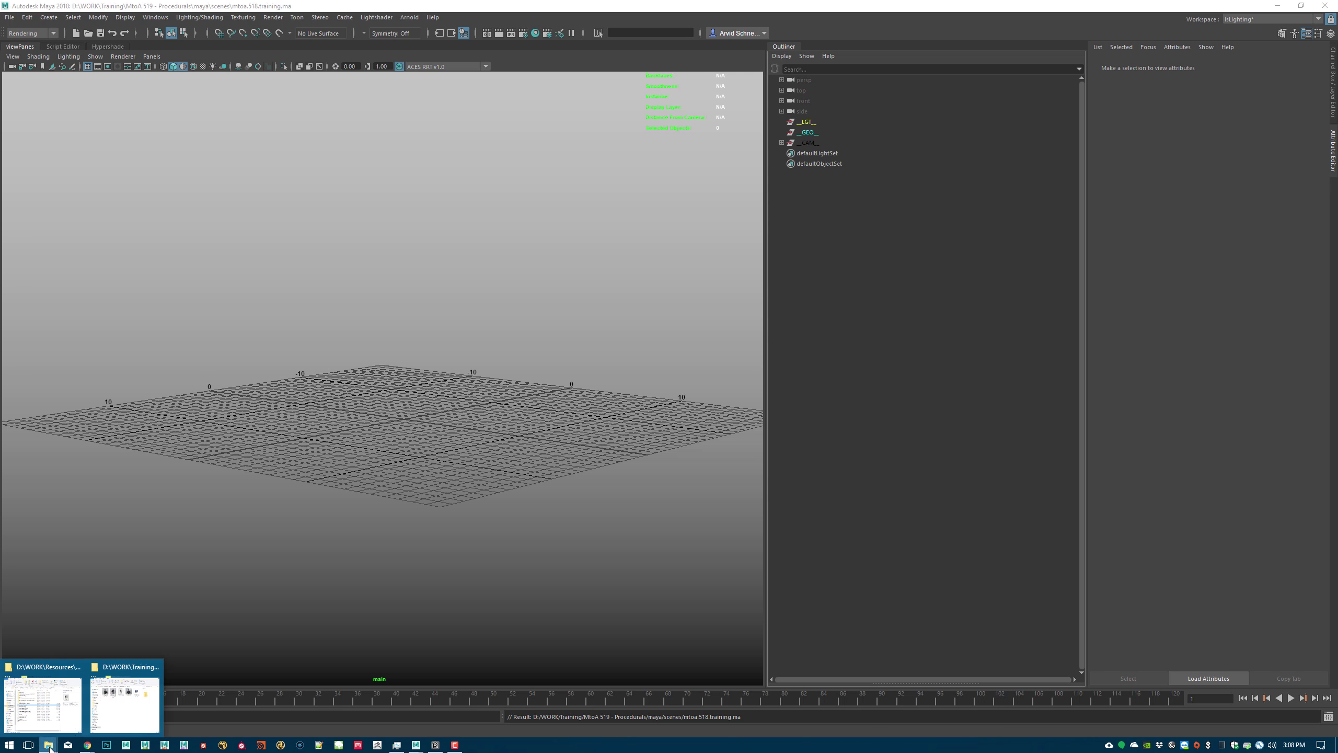
{"action": "left_click", "coordinate": [125, 701]}
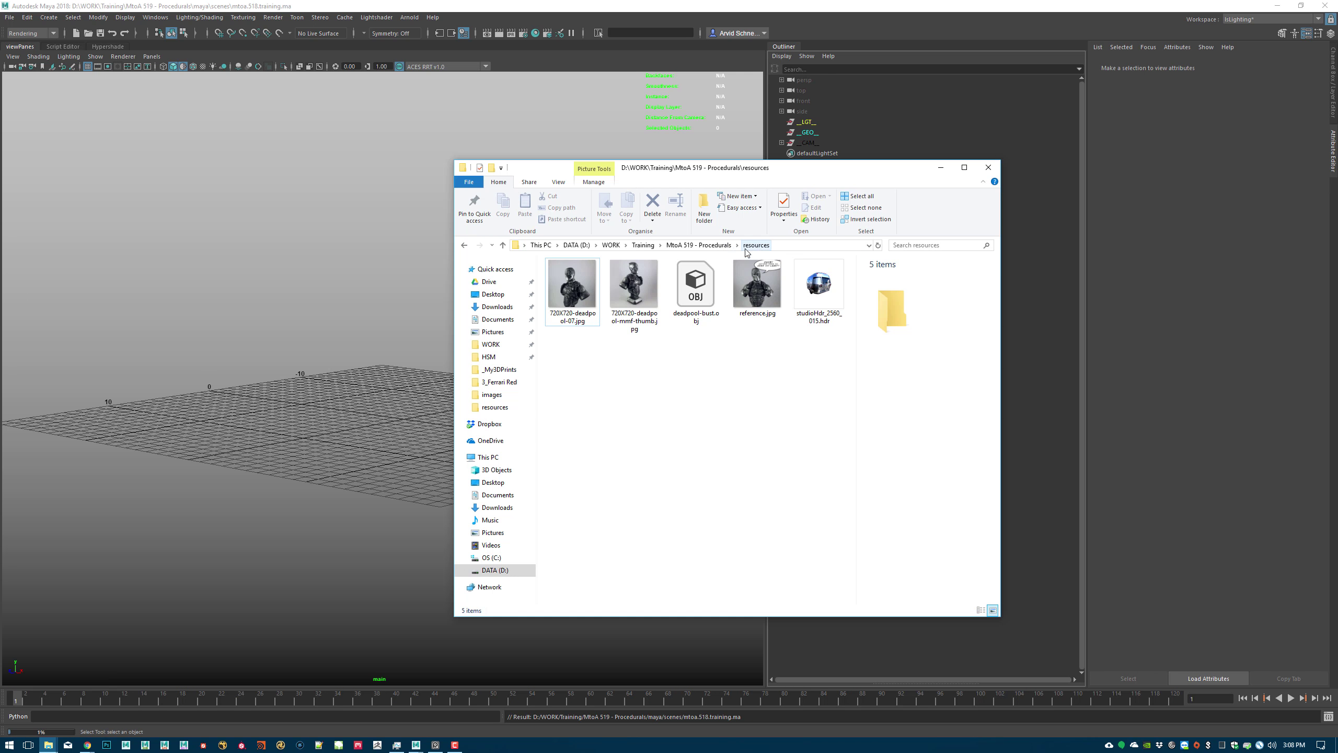
{"action": "left_click", "coordinate": [721, 246]}
{"action": "left_click", "coordinate": [606, 335]}
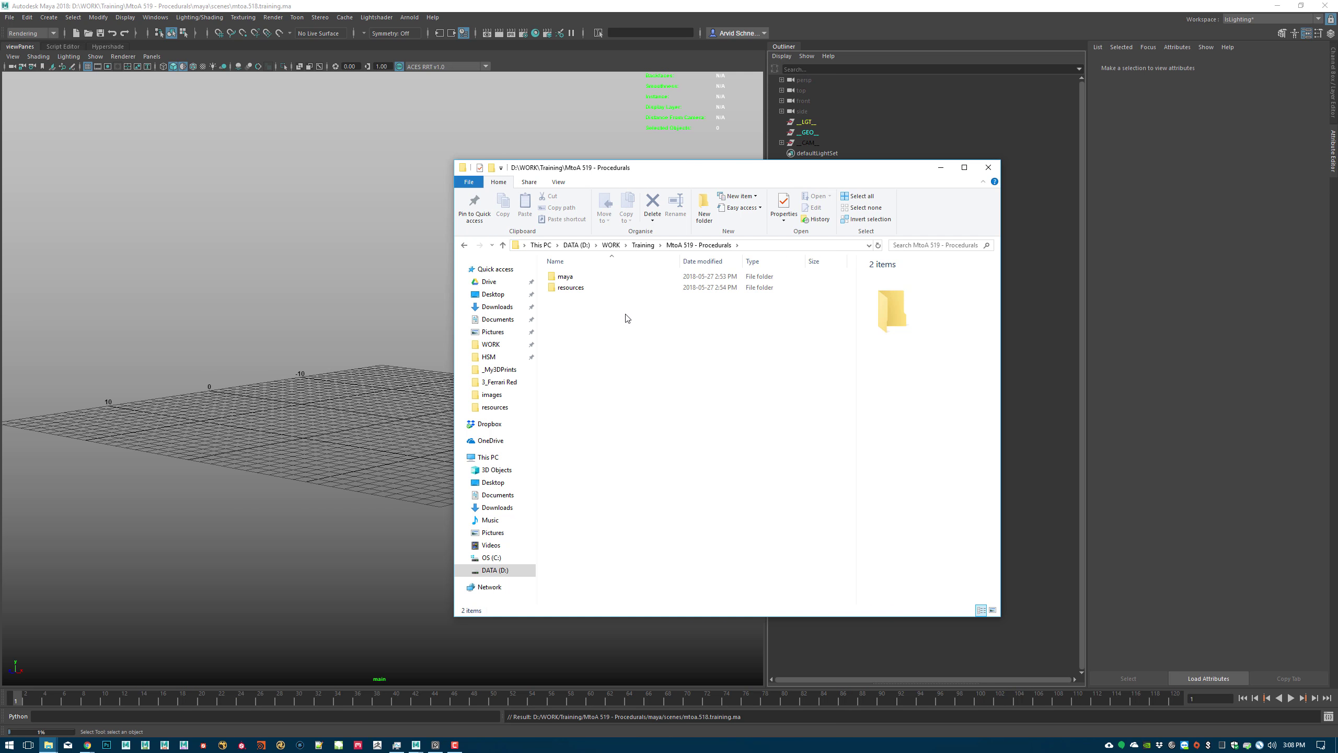
{"action": "double_click", "coordinate": [574, 288]}
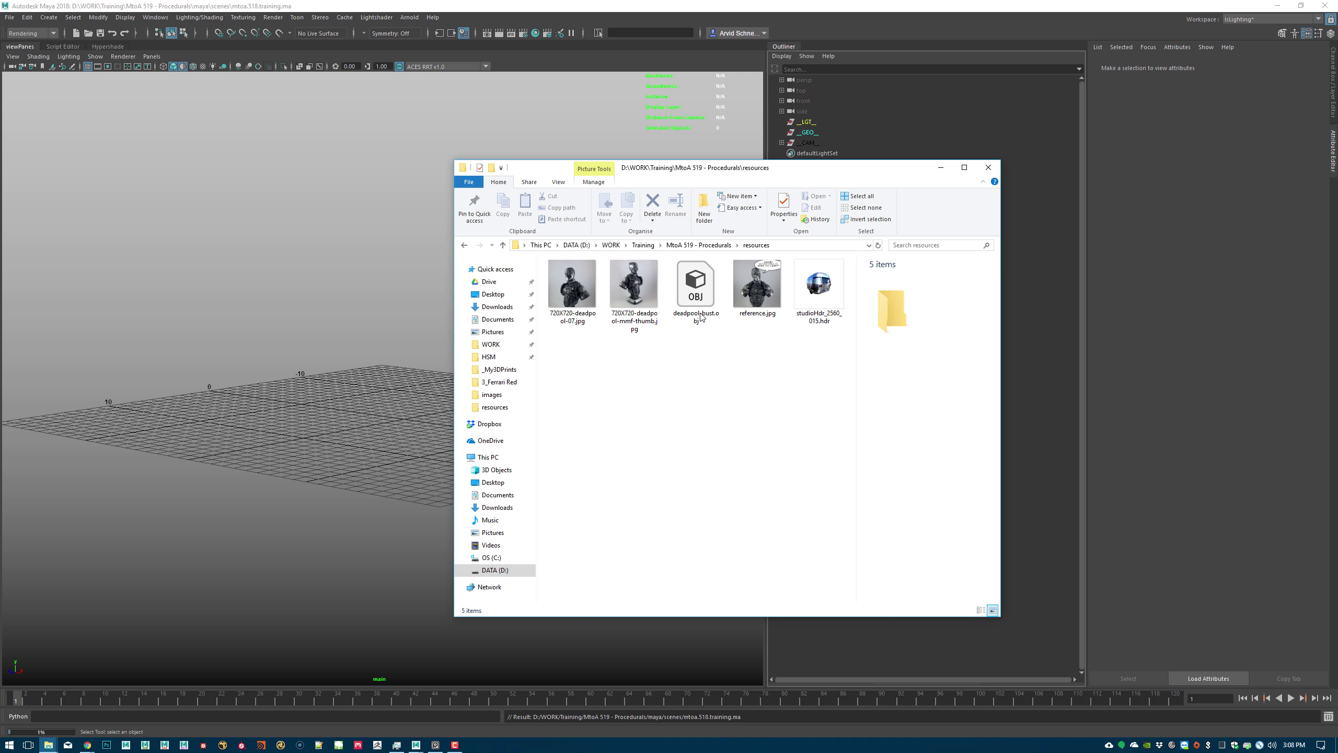
{"action": "left_click", "coordinate": [695, 296]}
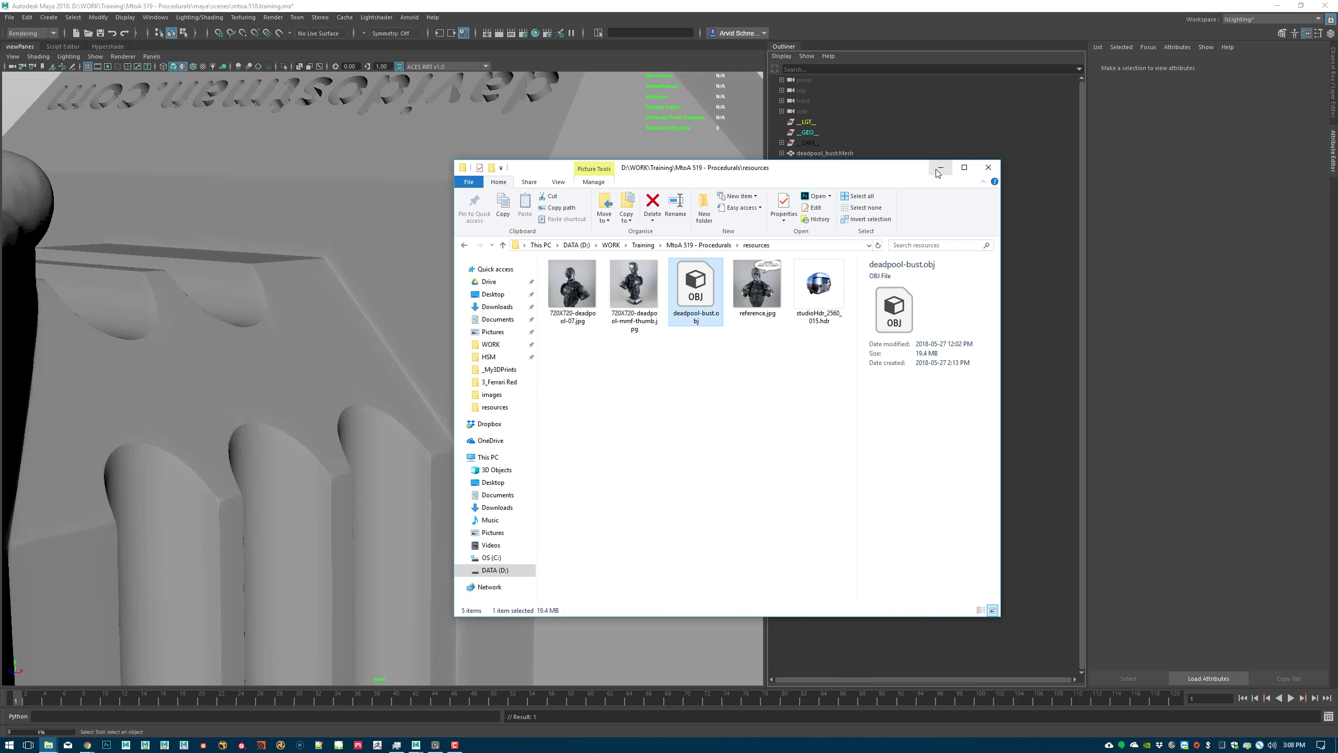
{"action": "left_click", "coordinate": [940, 167]}
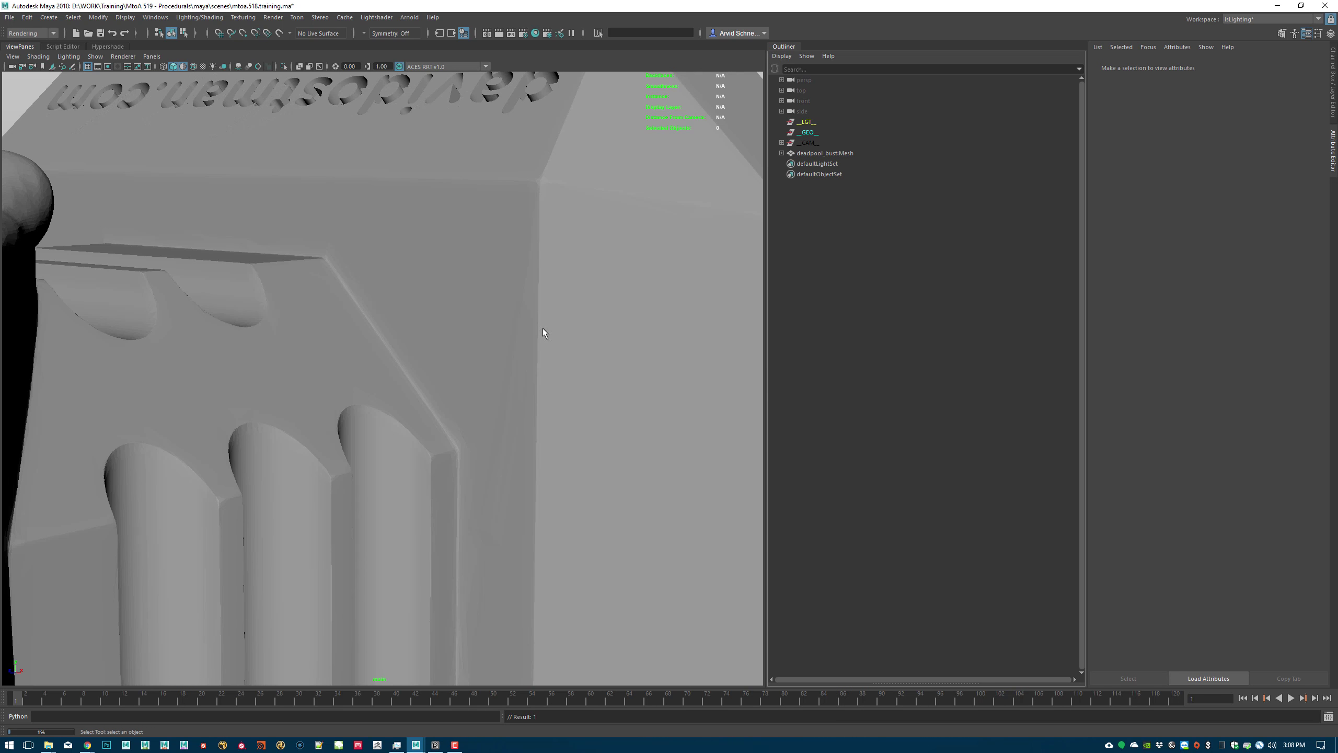
- Rotate the imported bust mesh -90 degrees about the X axis to stand it upright
{"action": "left_click", "coordinate": [544, 329]}
{"action": "key", "text": "f"}
{"action": "mouse_move", "coordinate": [563, 332]}
{"action": "left_mouse_down", "text": "alt"}
{"action": "mouse_move", "coordinate": [612, 261]}
{"action": "mouse_move", "coordinate": [532, 236]}
{"action": "mouse_move", "coordinate": [734, 237]}
{"action": "left_mouse_up", "text": "alt"}
{"action": "left_click", "coordinate": [613, 262]}
{"action": "left_click", "coordinate": [812, 152]}
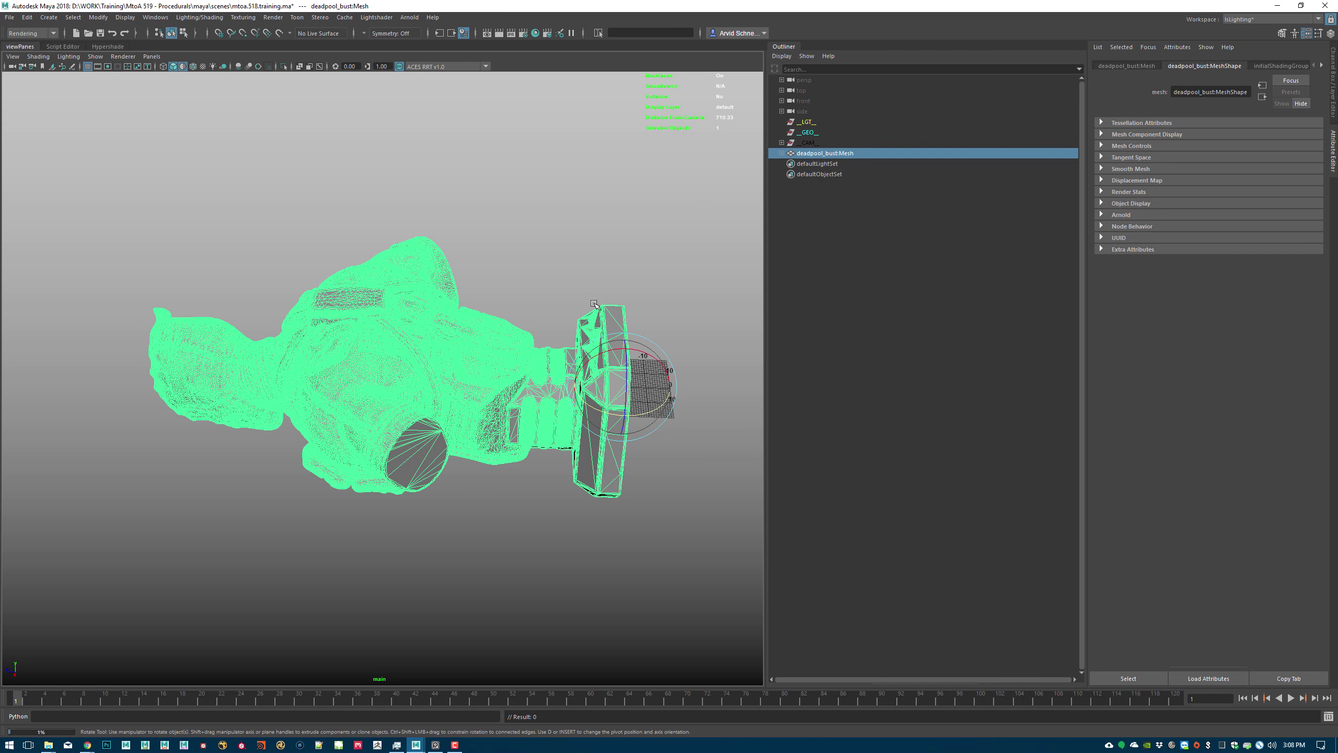
{"action": "key", "text": "e"}
{"action": "left_click_drag", "start_coordinate": [612, 371], "coordinate": [694, 309]}
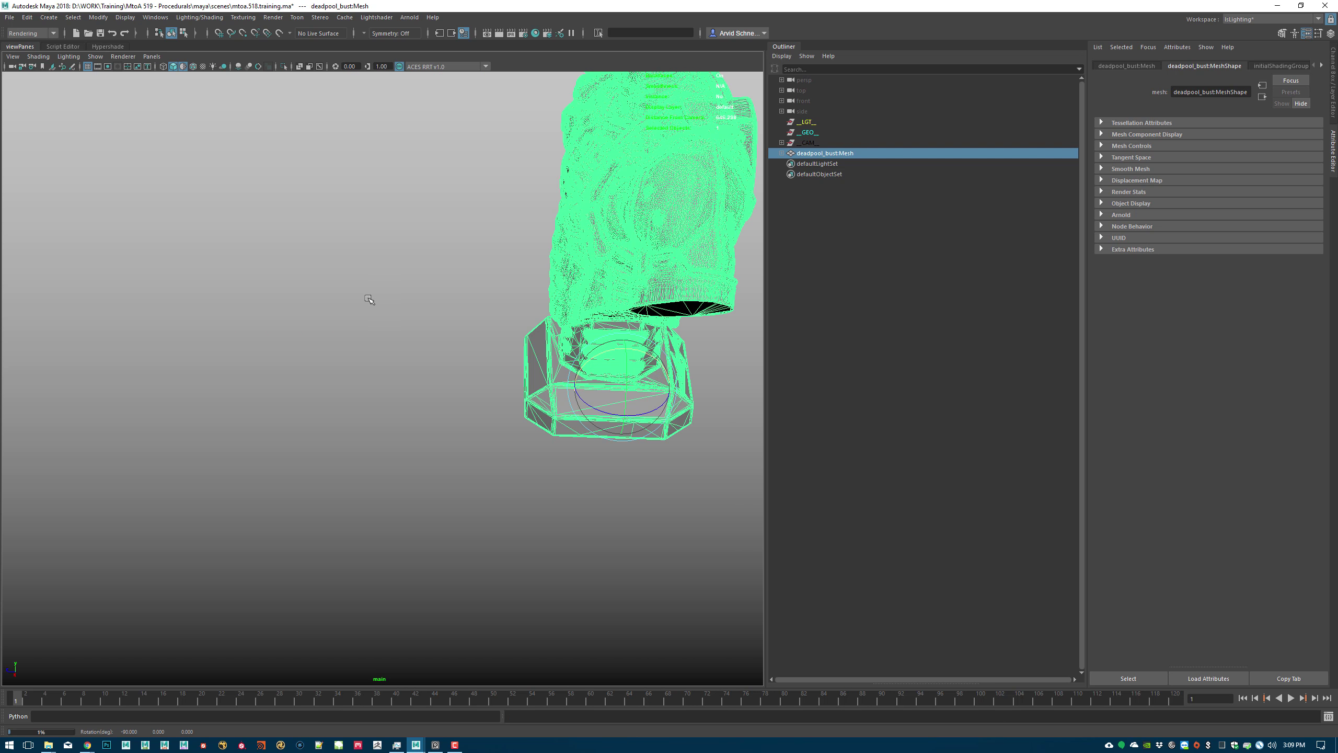
- Examine the upright bust from the front, from its chest armour up to the head
{"action": "left_click", "coordinate": [517, 299]}
{"action": "left_click_drag", "start_coordinate": [544, 287], "coordinate": [572, 311], "text": "alt"}
{"action": "left_click", "coordinate": [583, 303]}
{"action": "key", "text": "f"}
{"action": "mouse_move", "coordinate": [431, 327]}
{"action": "left_mouse_down", "text": "alt"}
{"action": "mouse_move", "coordinate": [565, 320]}
{"action": "mouse_move", "coordinate": [545, 345]}
{"action": "mouse_move", "coordinate": [418, 275]}
{"action": "mouse_move", "coordinate": [545, 256]}
{"action": "mouse_move", "coordinate": [421, 280]}
{"action": "left_mouse_up", "text": "alt"}
{"action": "left_click", "coordinate": [563, 334]}
{"action": "right_click_drag", "start_coordinate": [421, 281], "coordinate": [707, 316], "text": "alt"}
{"action": "left_click_drag", "start_coordinate": [370, 337], "coordinate": [495, 369], "text": "alt"}
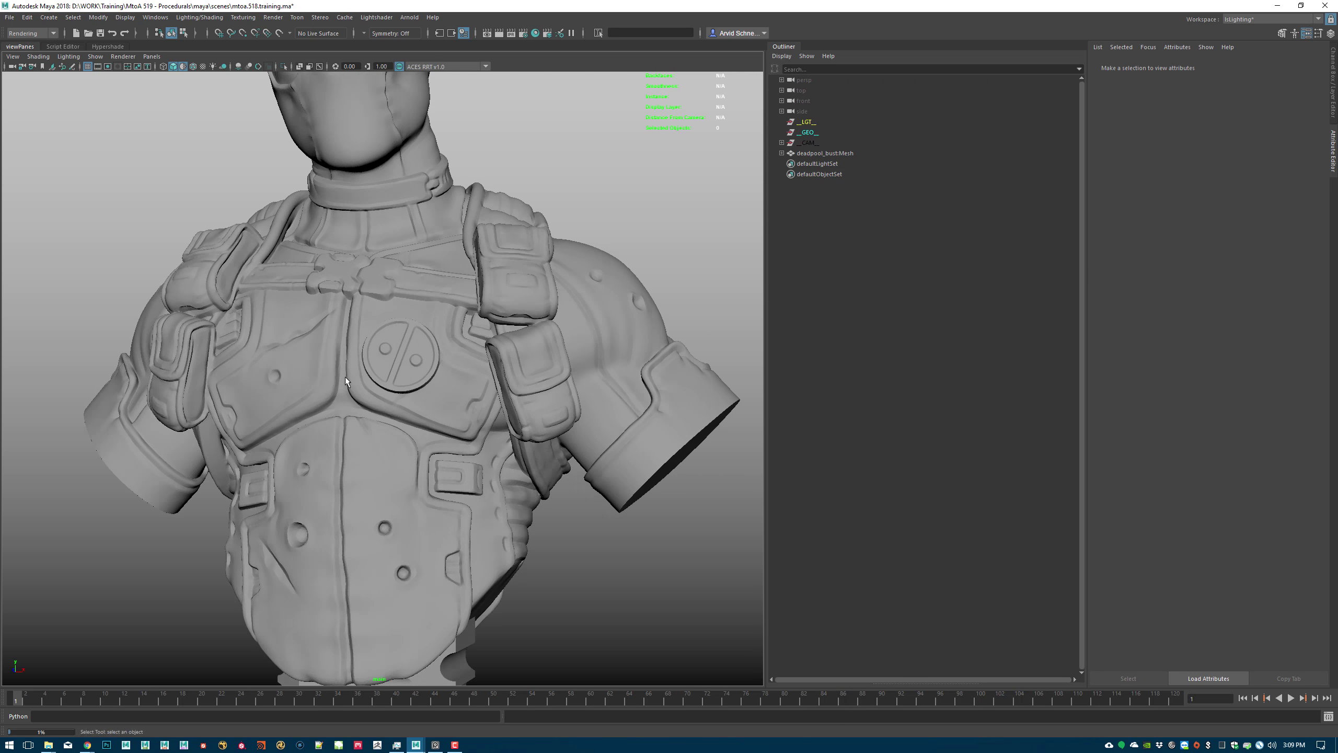
{"action": "middle_click_drag", "start_coordinate": [435, 350], "coordinate": [399, 535], "text": "alt"}
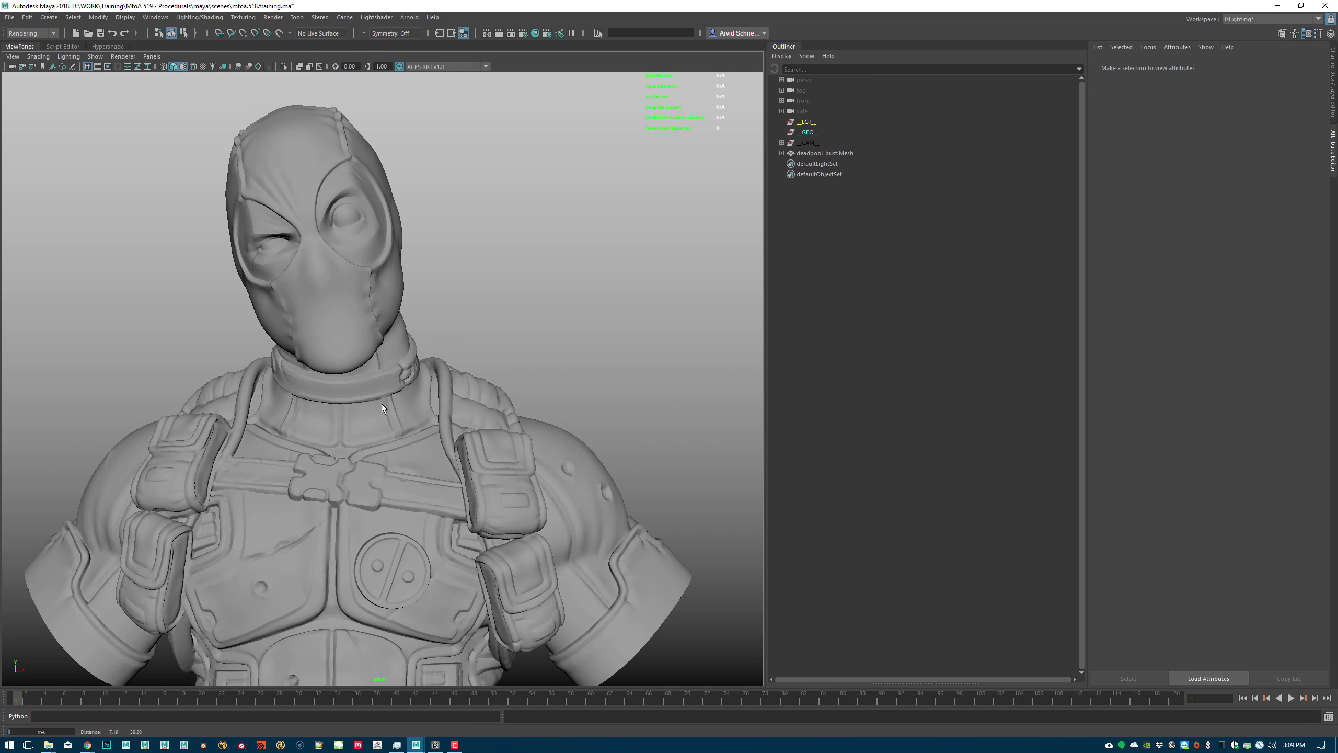
- Examine the bust's mesh density and topology around the face, neck and shoulders with wireframe on shaded
{"action": "left_click", "coordinate": [193, 67]}
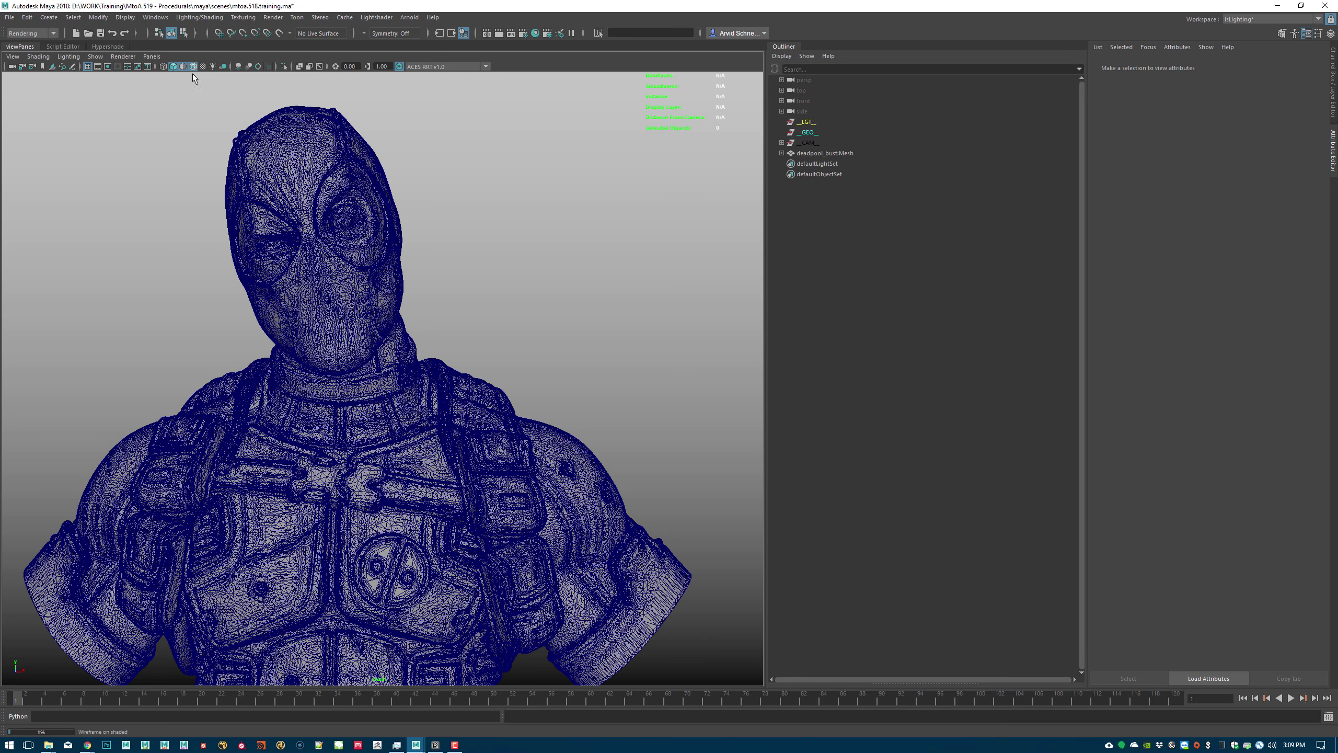
{"action": "mouse_move", "coordinate": [221, 222]}
{"action": "left_mouse_down", "text": "alt"}
{"action": "mouse_move", "coordinate": [369, 227]}
{"action": "mouse_move", "coordinate": [336, 228]}
{"action": "left_mouse_up", "text": "alt"}
{"action": "right_click_drag", "start_coordinate": [337, 228], "coordinate": [529, 408], "text": "alt"}
{"action": "left_click_drag", "start_coordinate": [529, 409], "coordinate": [480, 326], "text": "alt"}
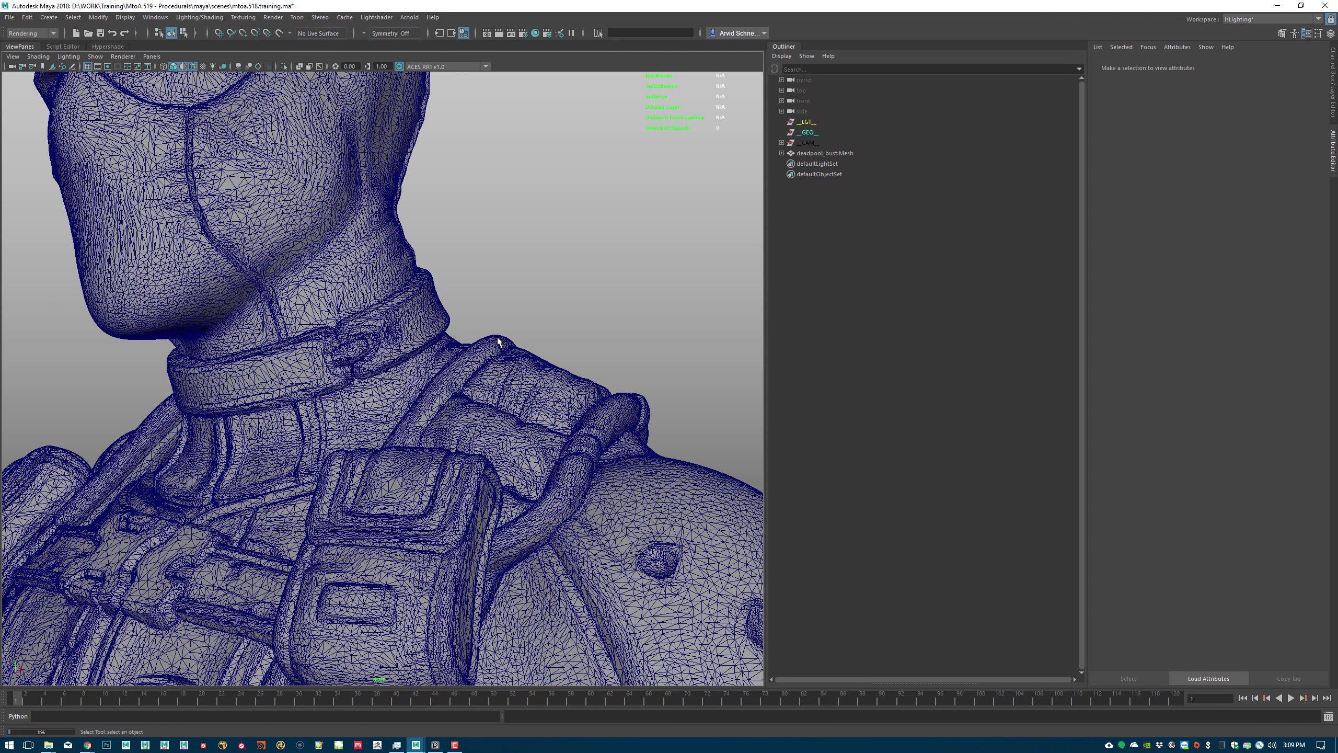
{"action": "left_click_drag", "start_coordinate": [483, 349], "coordinate": [595, 364], "text": "alt"}
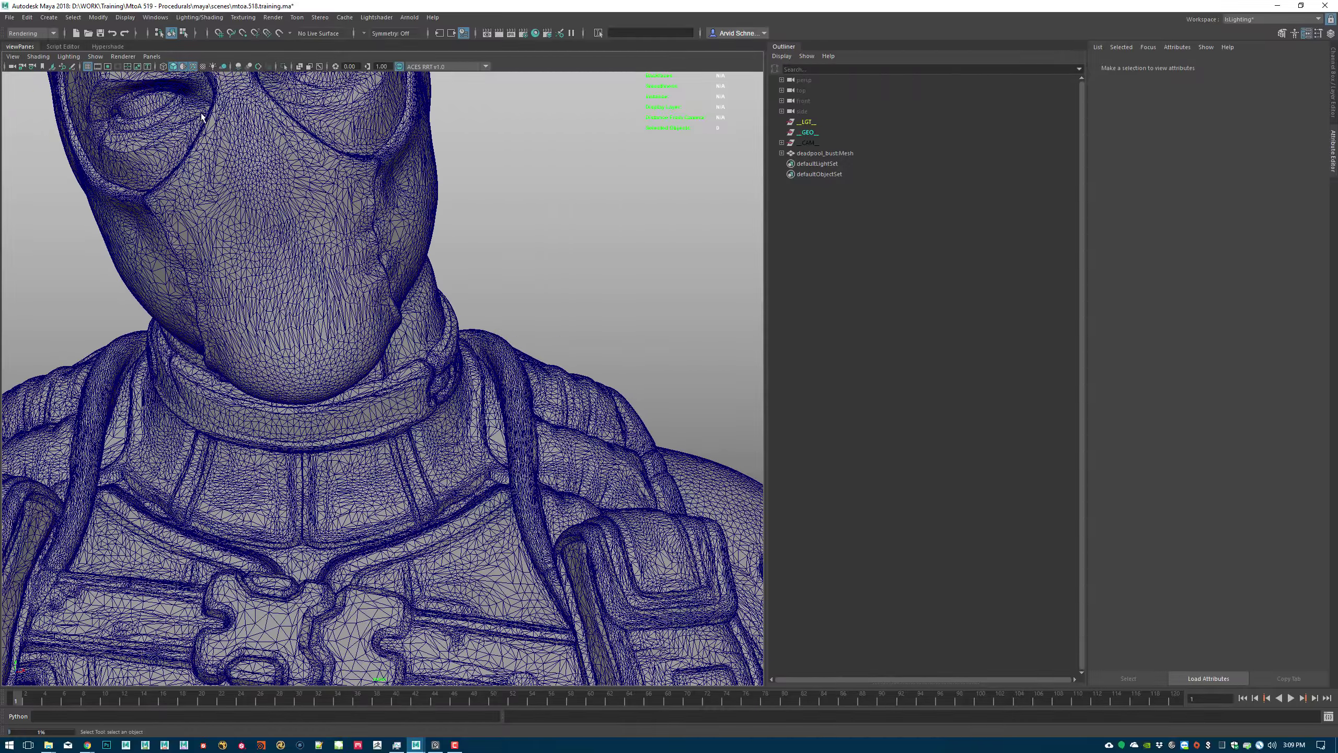
{"action": "left_click", "coordinate": [193, 67]}
{"action": "left_click", "coordinate": [815, 153]}
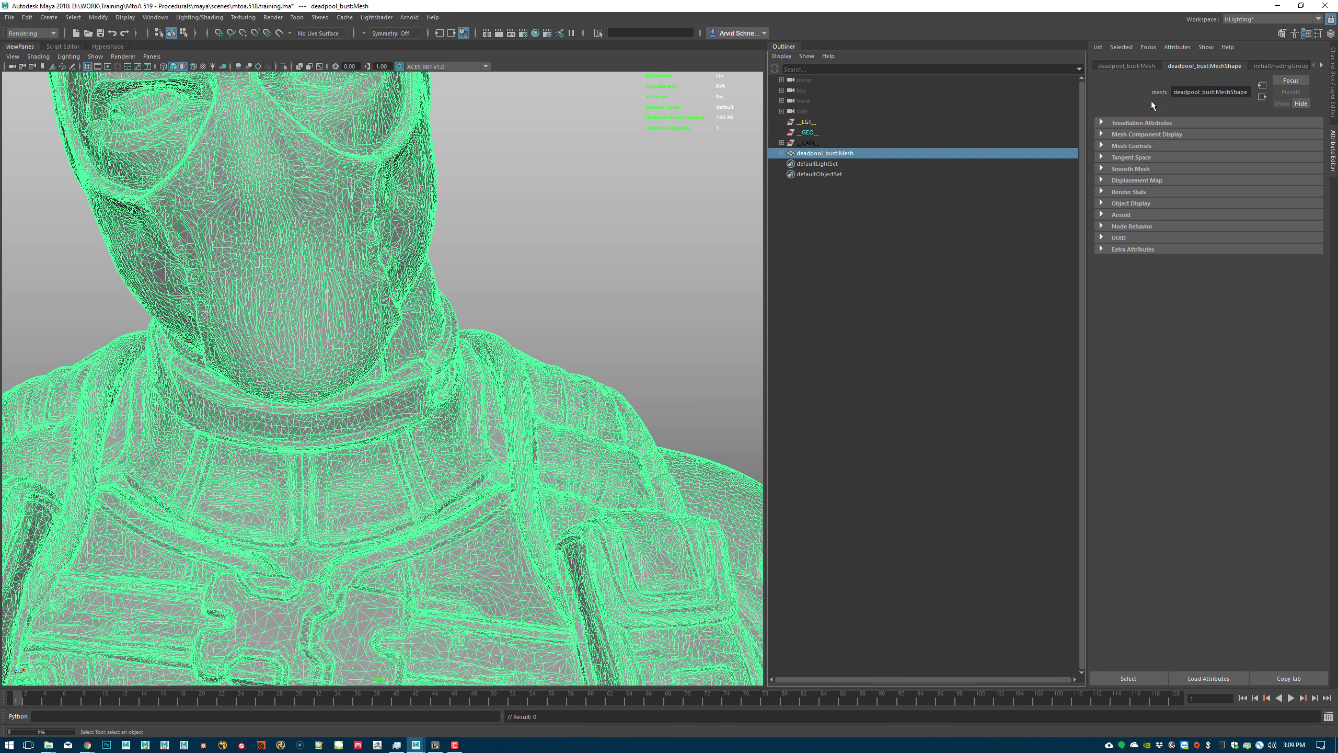
{"action": "left_click", "coordinate": [712, 247]}
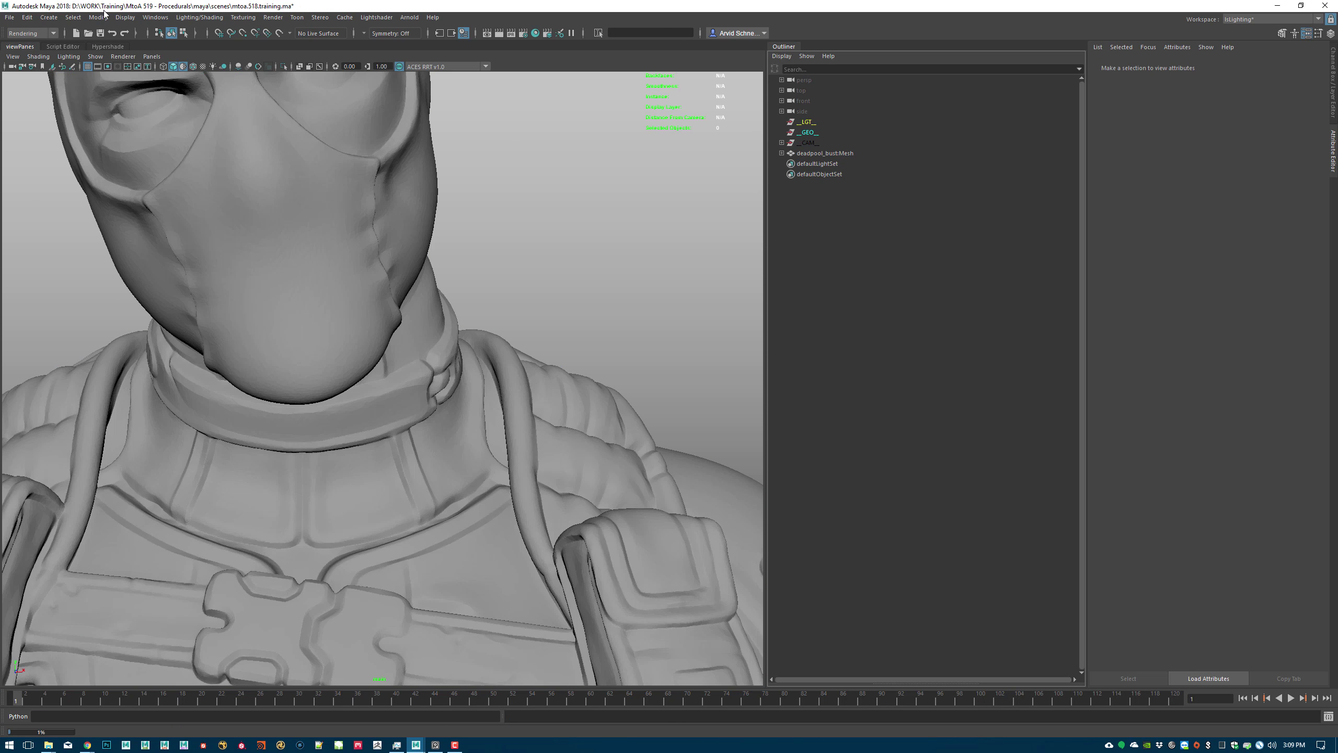
- Remove the deadpool_bust namespace with the Namespace Editor, keeping its mesh in the root namespace
{"action": "left_click", "coordinate": [156, 17]}
{"action": "mouse_move", "coordinate": [205, 55]}
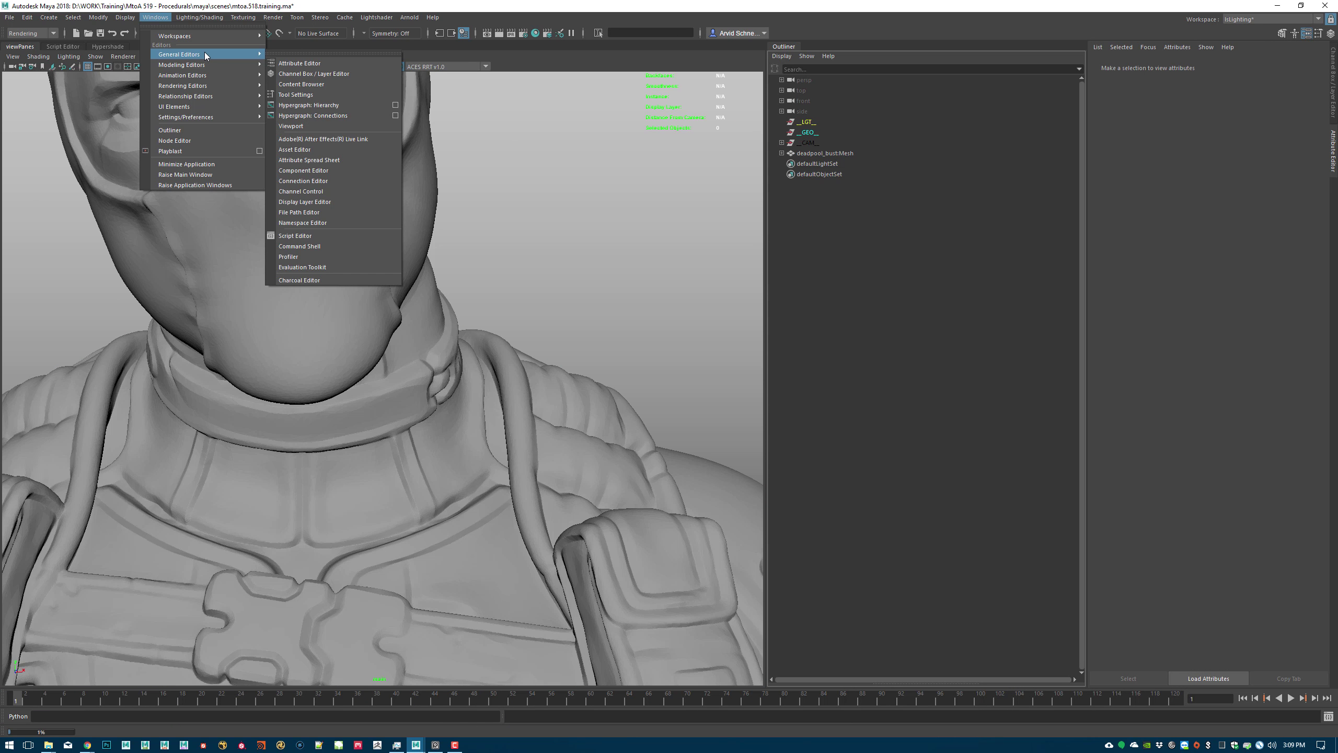
{"action": "left_click", "coordinate": [326, 223]}
{"action": "left_click", "coordinate": [531, 303]}
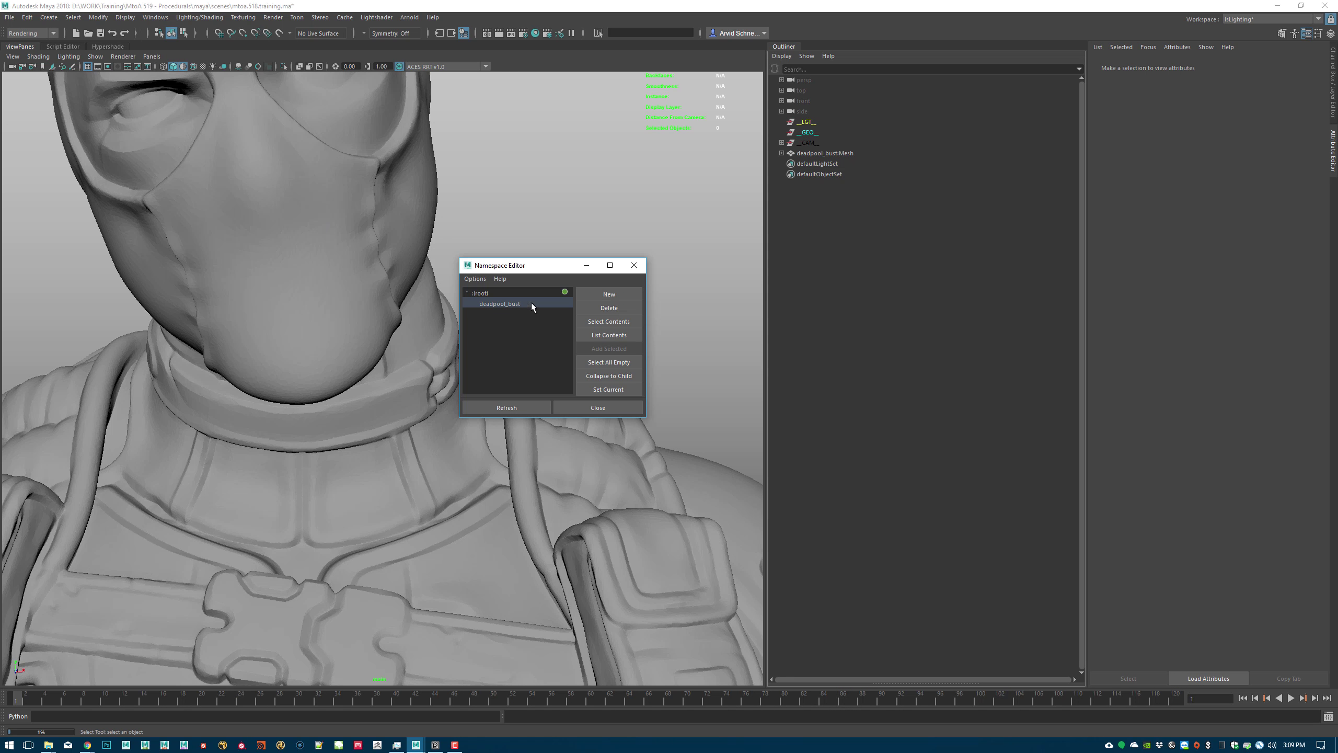
{"action": "left_click", "coordinate": [608, 310]}
{"action": "left_click", "coordinate": [604, 378]}
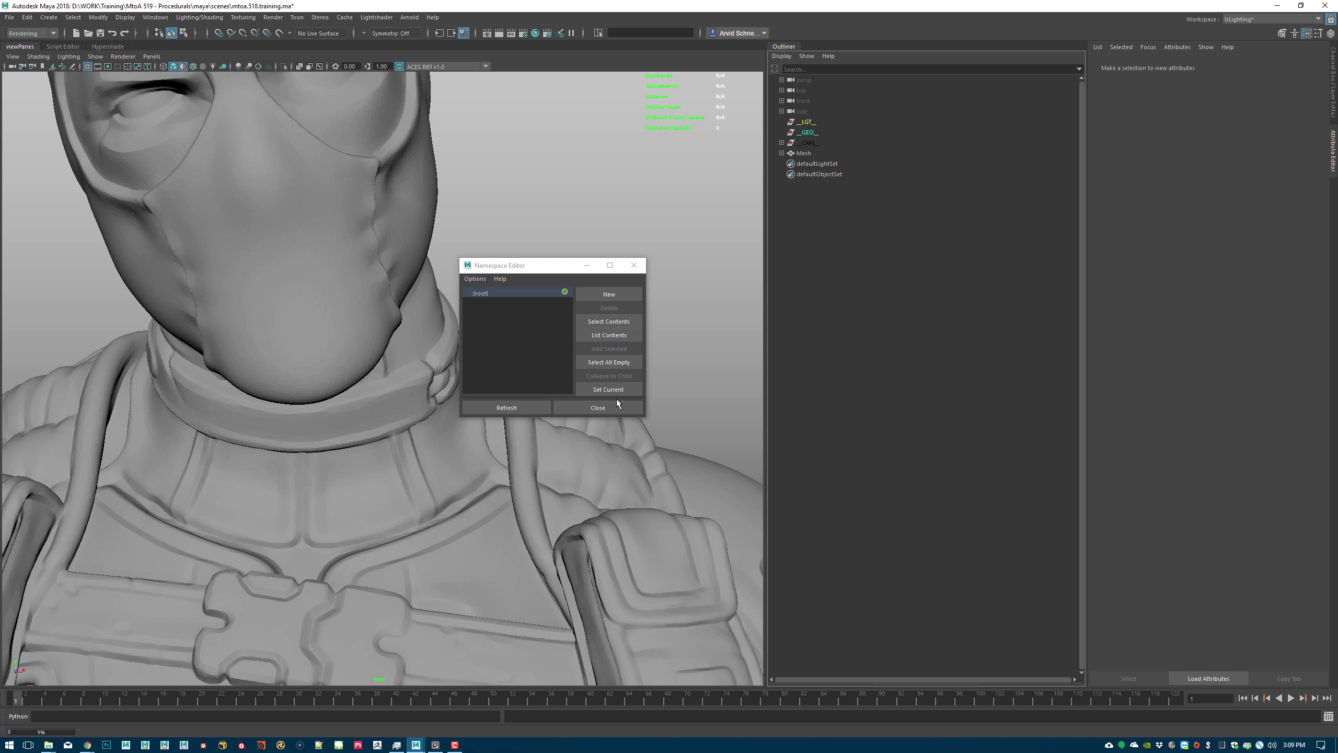
{"action": "left_click", "coordinate": [600, 406]}
- Rename the imported mesh deadpool_bust and parent it under the __GEO__ group
{"action": "double_click", "coordinate": [806, 153]}
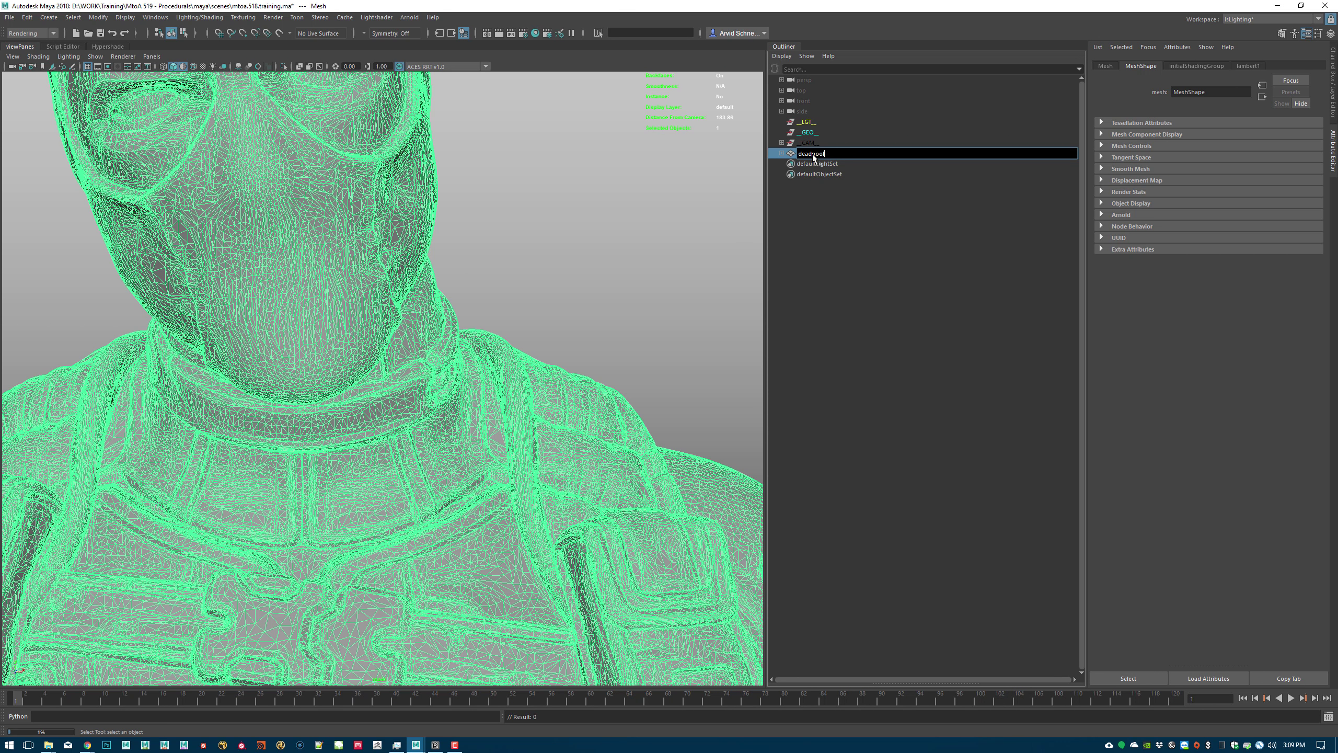
{"action": "type", "text": "deadpool_bust"}
{"action": "key", "text": "Return"}
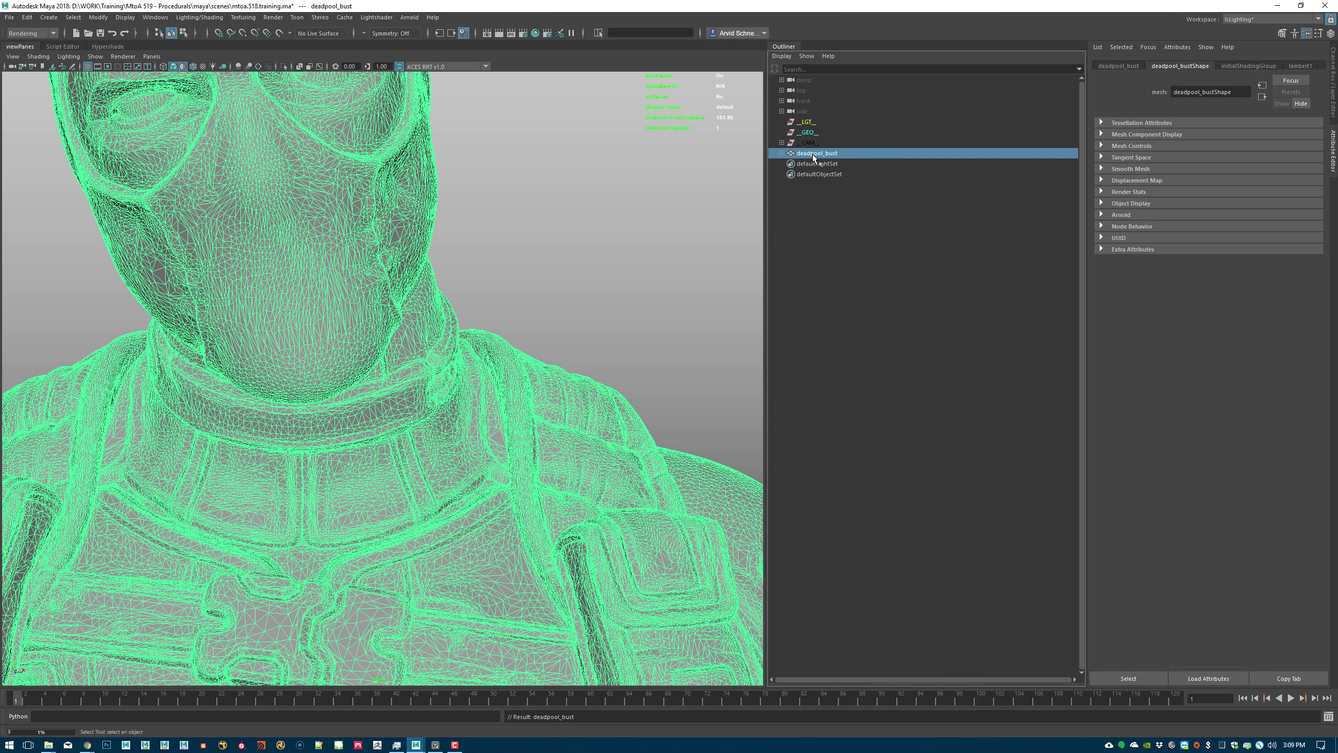
{"action": "mouse_move", "coordinate": [814, 158]}
{"action": "middle_mouse_down"}
{"action": "mouse_move", "coordinate": [828, 148]}
{"action": "mouse_move", "coordinate": [805, 139]}
{"action": "middle_mouse_up"}
{"action": "left_click", "coordinate": [782, 132]}
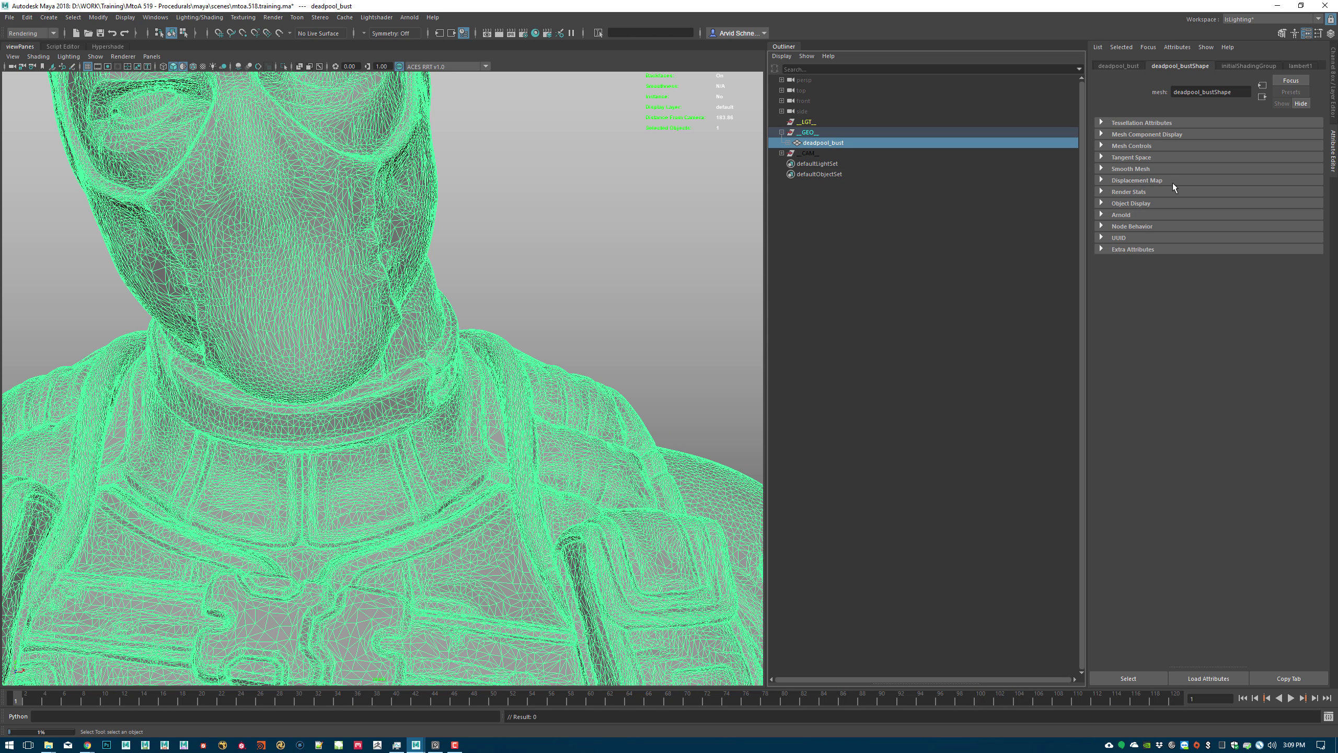
- Set the bust shape's Arnold subdivision type to catclark with 2 iterations
{"action": "left_click", "coordinate": [1127, 214]}
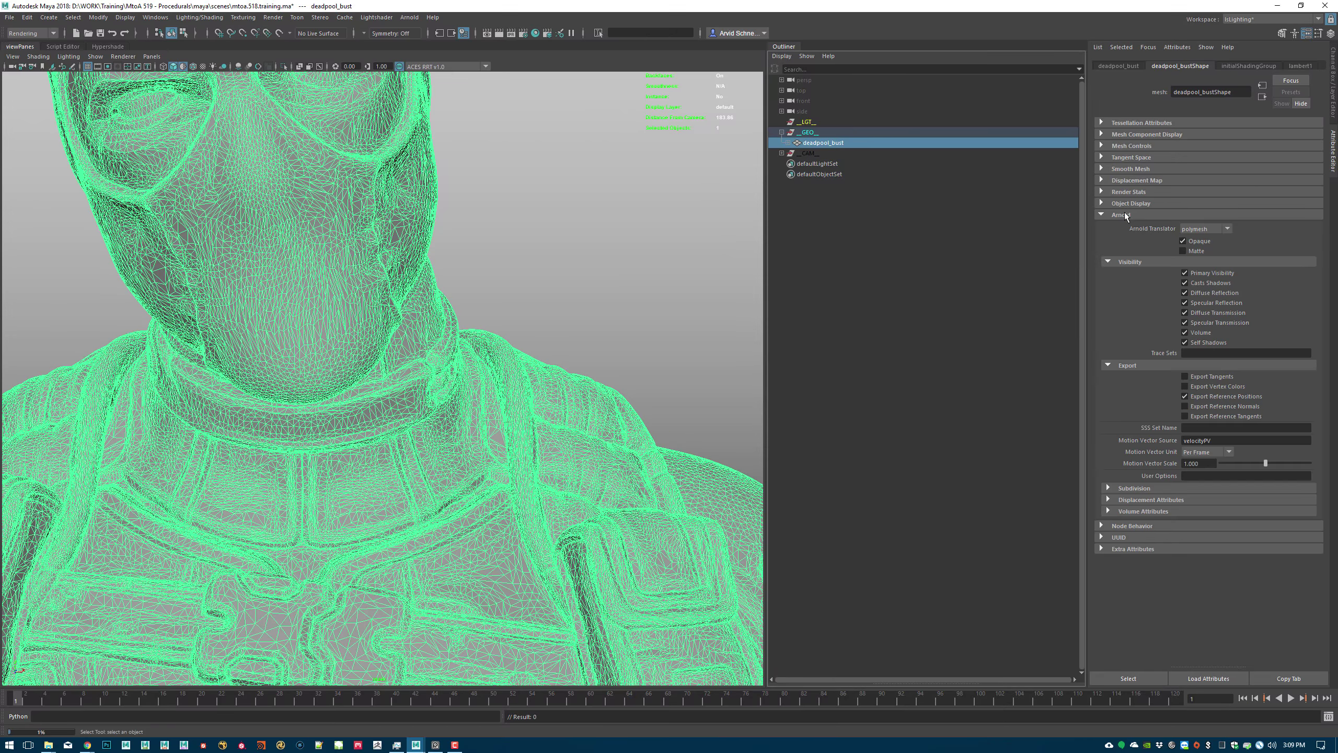
{"action": "left_click", "coordinate": [1138, 489]}
{"action": "left_click", "coordinate": [1190, 489]}
{"action": "left_click", "coordinate": [1176, 487]}
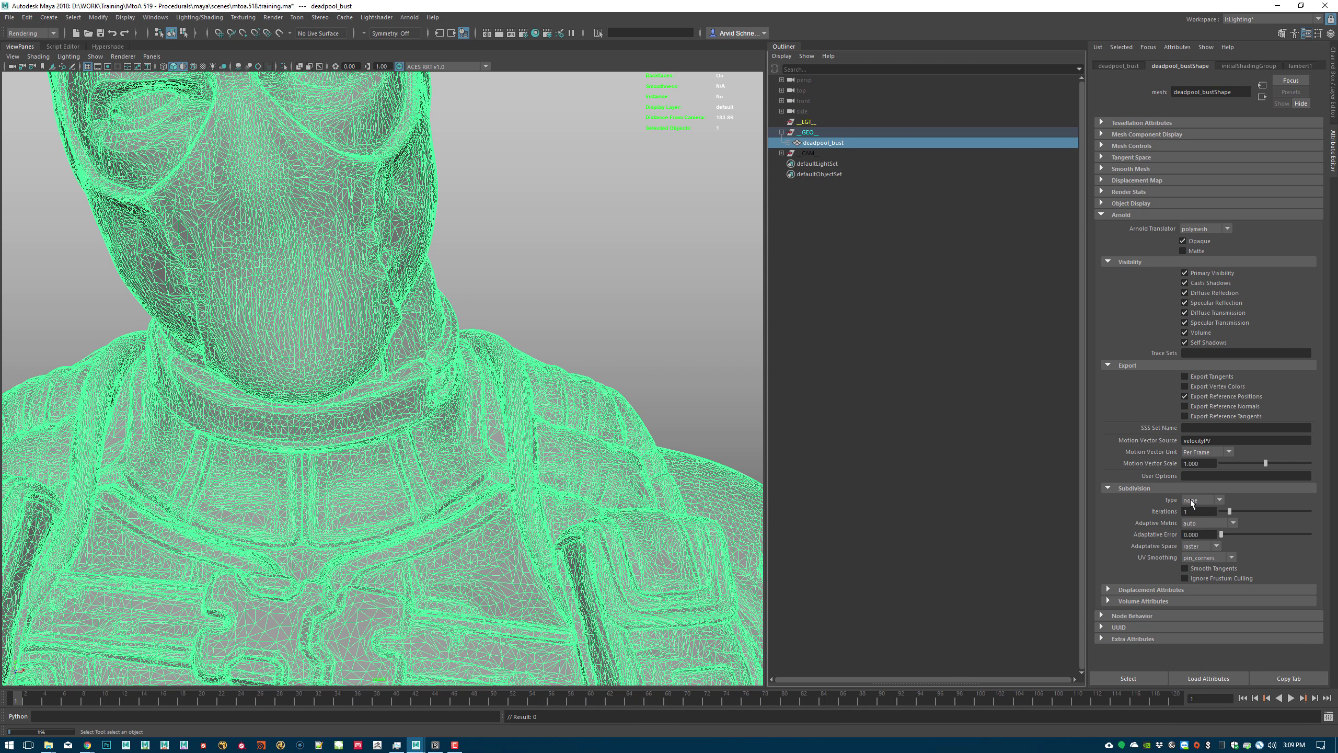
{"action": "left_click", "coordinate": [1192, 500]}
{"action": "left_click", "coordinate": [1192, 514]}
{"action": "double_click", "coordinate": [1194, 511]}
{"action": "type", "text": "2"}
- Set the bust's Arnold subdivision iterations to 1 and save the scene
{"action": "left_click", "coordinate": [672, 326]}
{"action": "right_click_drag", "start_coordinate": [474, 290], "coordinate": [311, 261], "text": "alt"}
{"action": "middle_click_drag", "start_coordinate": [523, 372], "coordinate": [608, 249], "text": "alt"}
{"action": "left_click", "coordinate": [508, 348]}
{"action": "double_click", "coordinate": [1203, 511]}
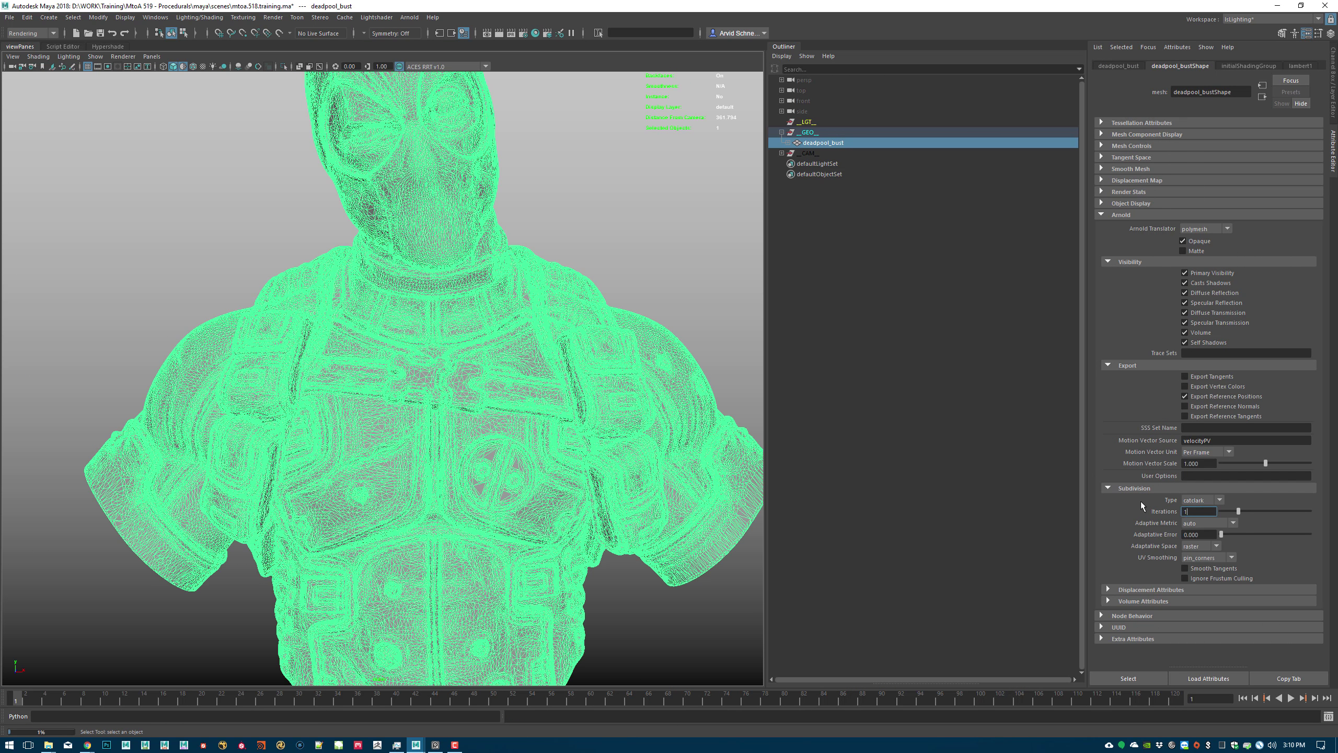
{"action": "type", "text": "1"}
{"action": "key", "text": "Return"}
{"action": "left_click", "coordinate": [617, 217]}
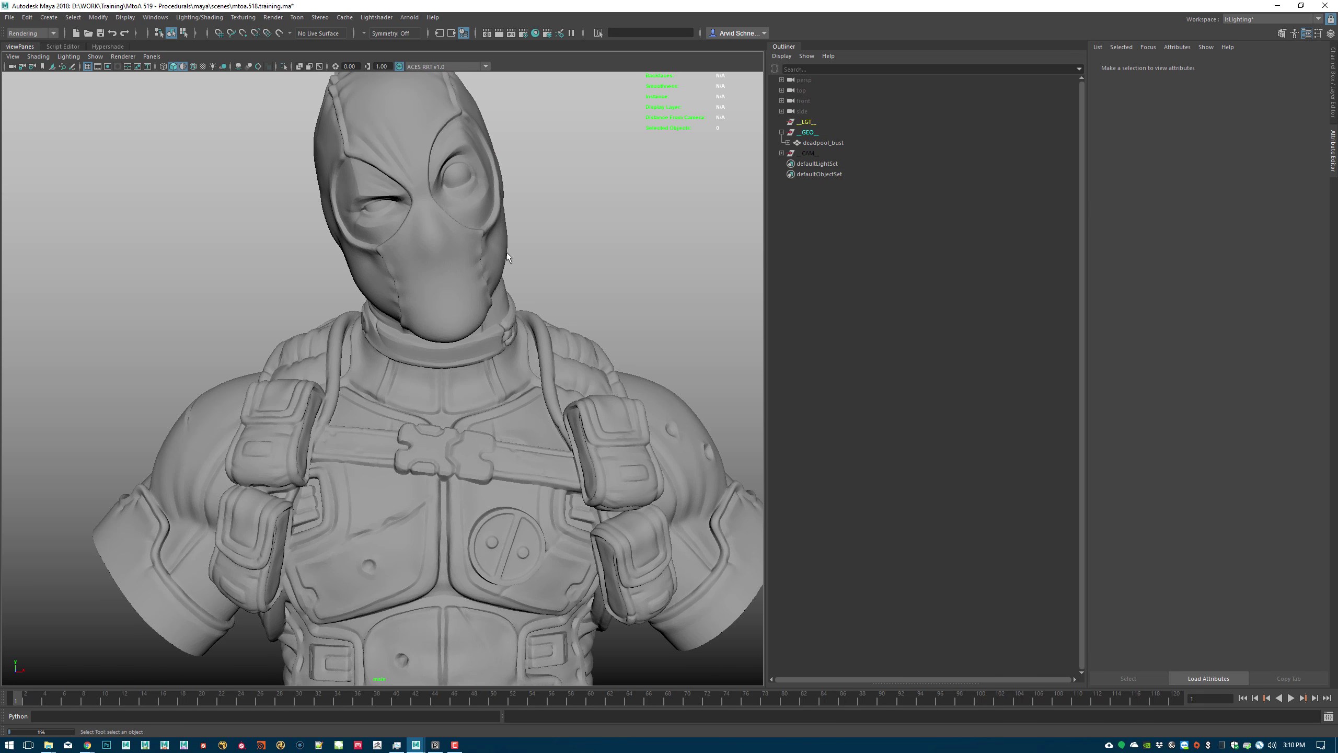
{"action": "key", "text": "ctrl+s"}
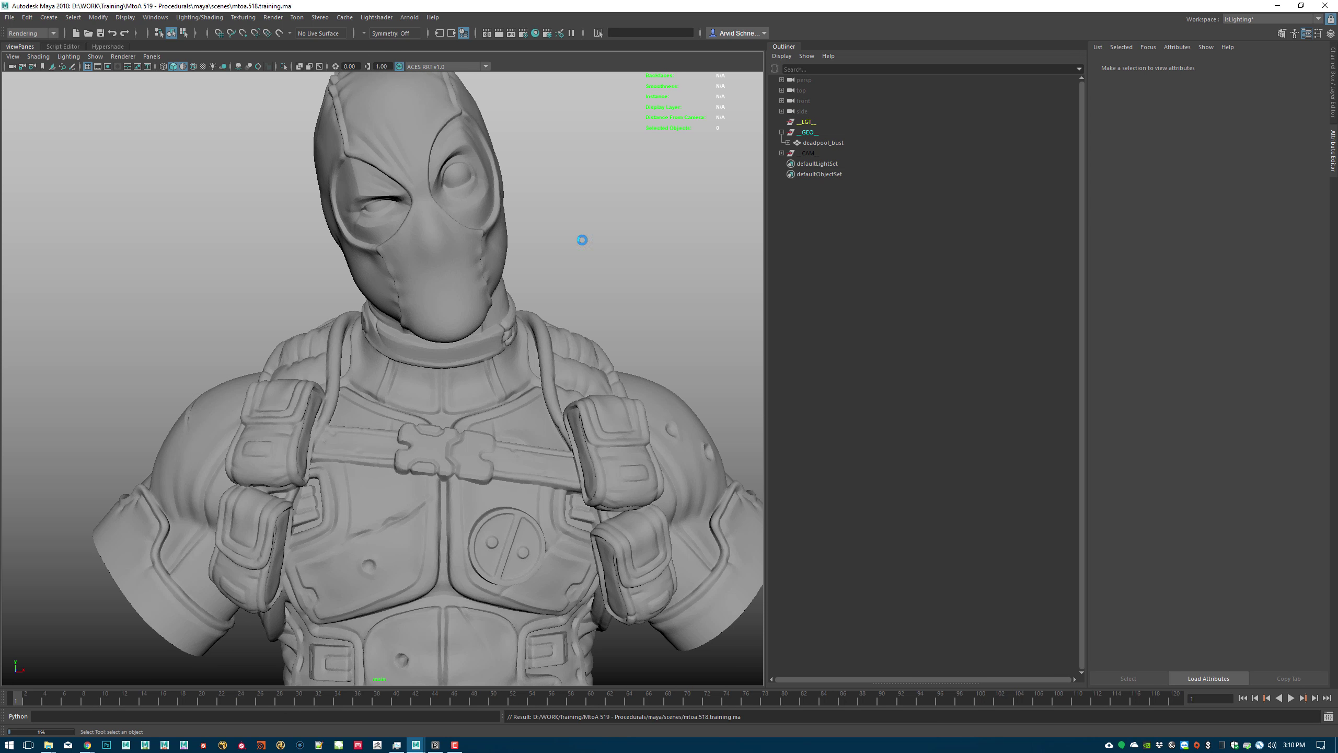
- Create an Arnold skydome light and parent it under the __LGT__ group
{"action": "left_click_drag", "start_coordinate": [583, 239], "coordinate": [495, 251], "text": "alt"}
{"action": "key", "text": "f"}
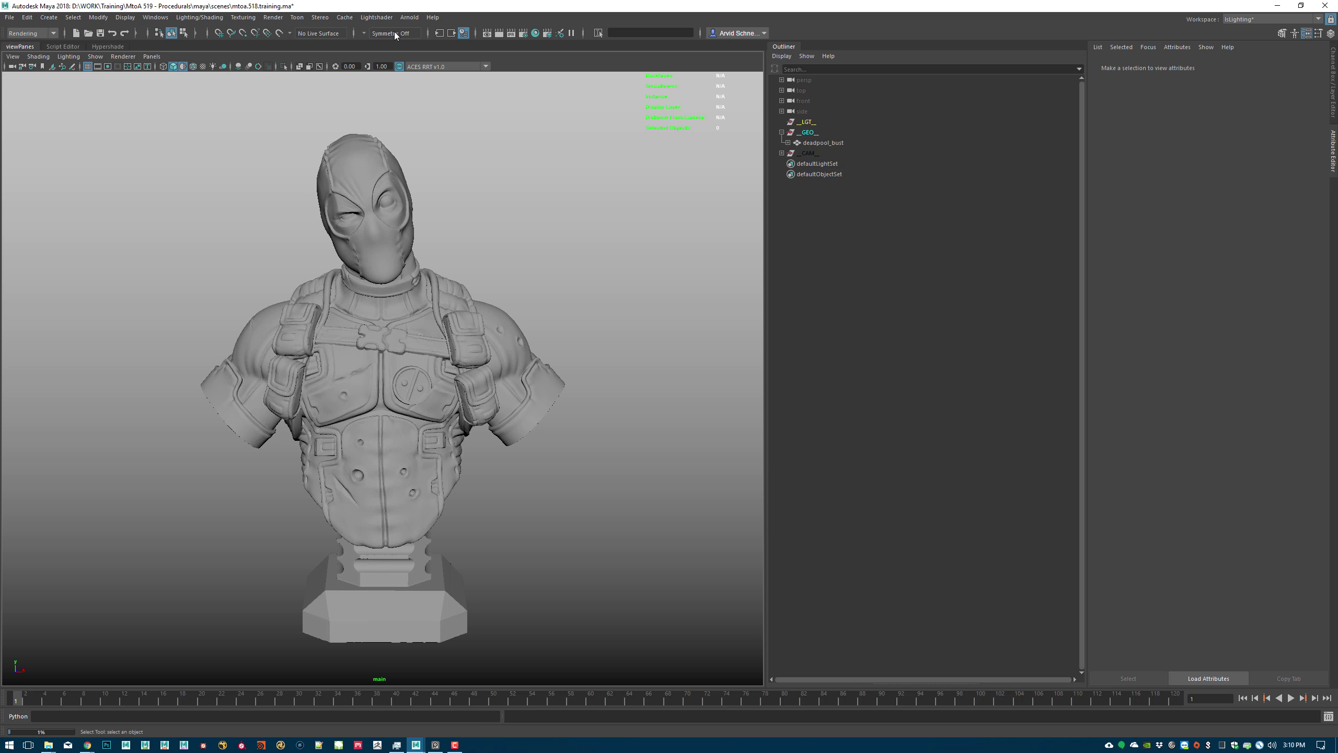
{"action": "left_click", "coordinate": [409, 17]}
{"action": "mouse_move", "coordinate": [425, 71]}
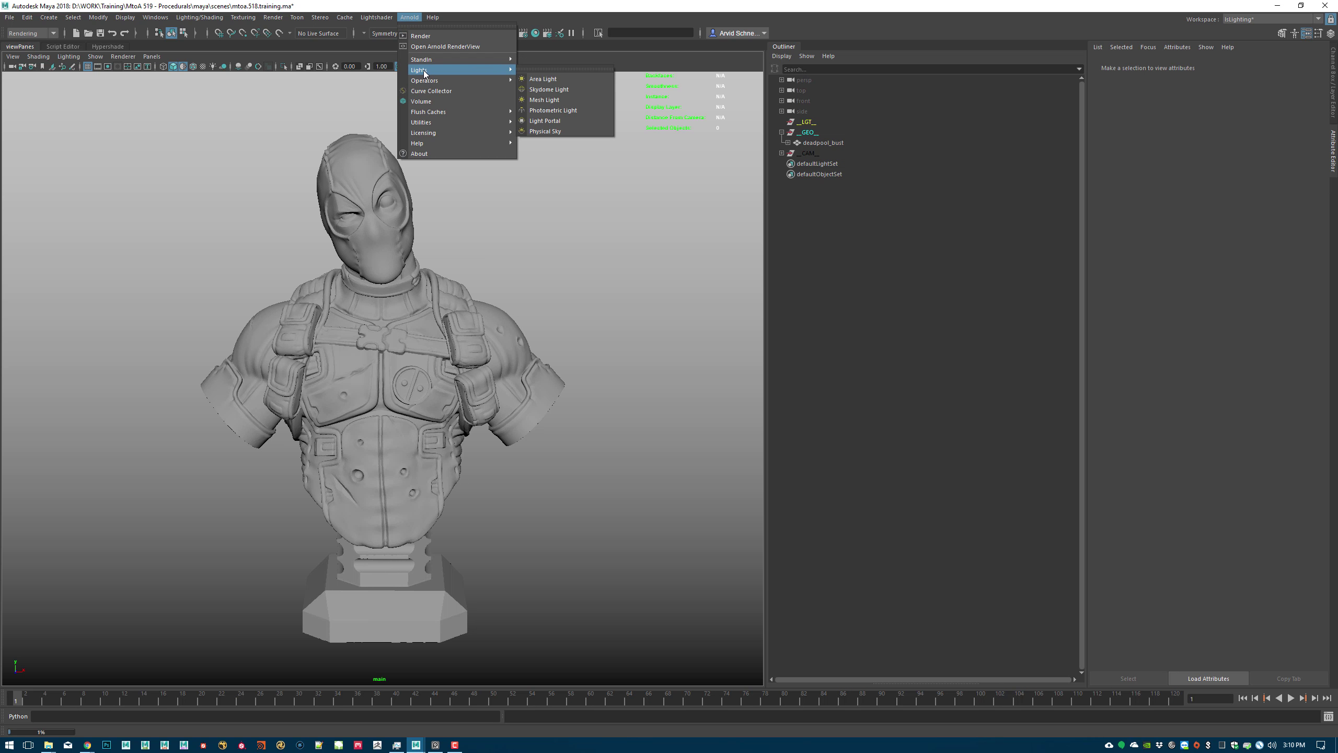
{"action": "left_click", "coordinate": [547, 89]}
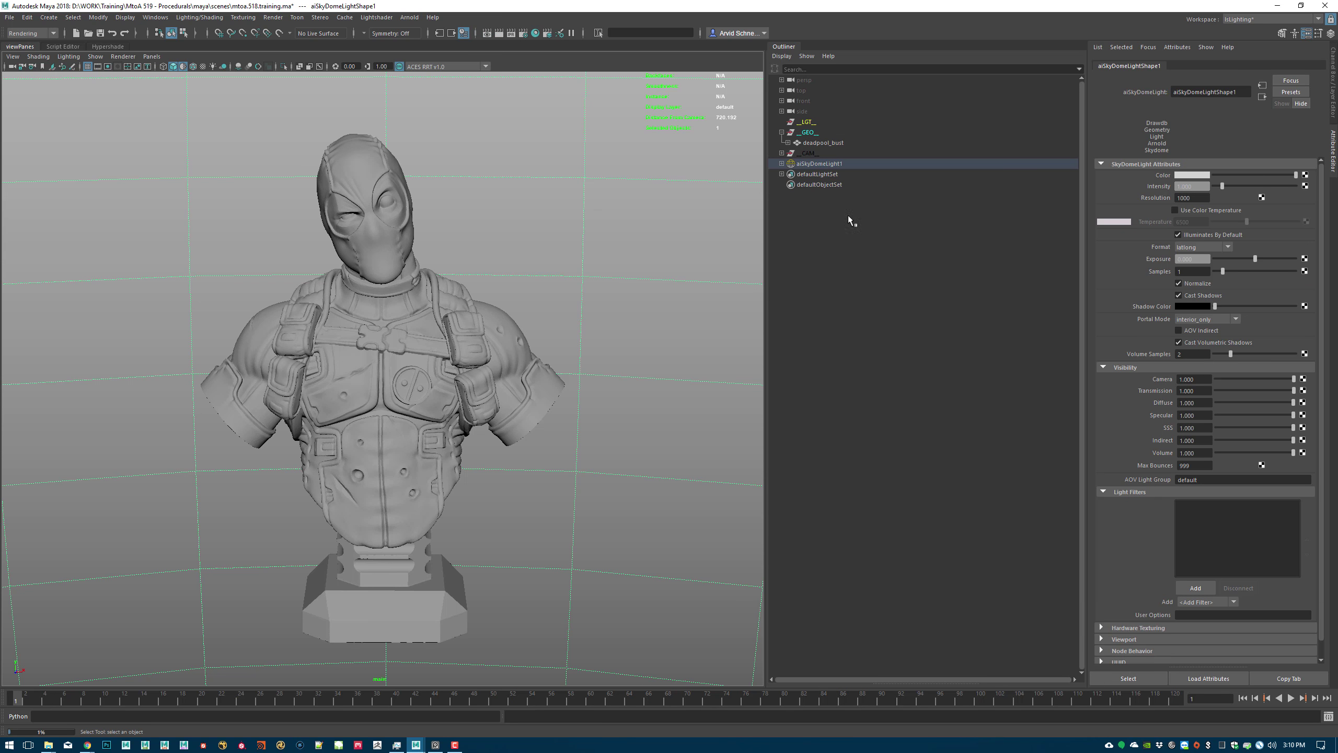
{"action": "middle_click_drag", "start_coordinate": [830, 168], "coordinate": [791, 123]}
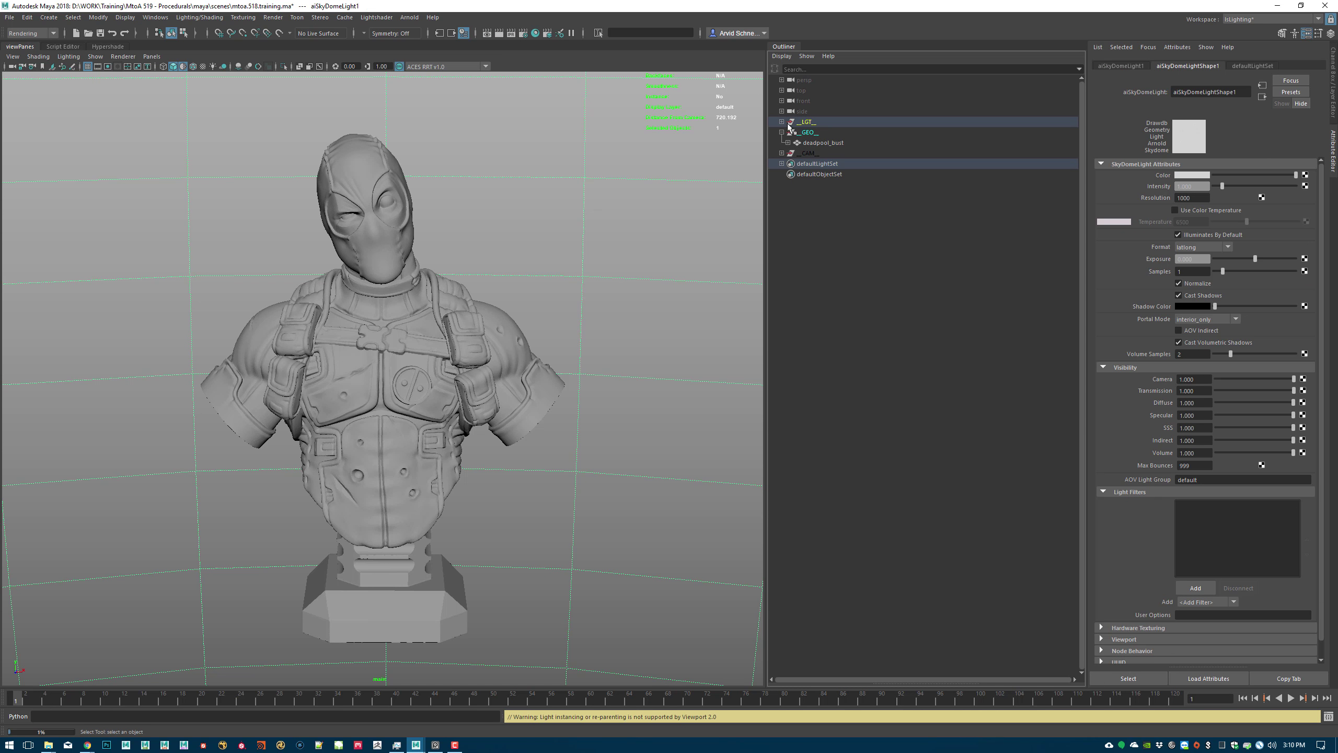
- Rename the skydome light in the __LGT__ group as lgt_env
{"action": "double_click", "coordinate": [819, 133]}
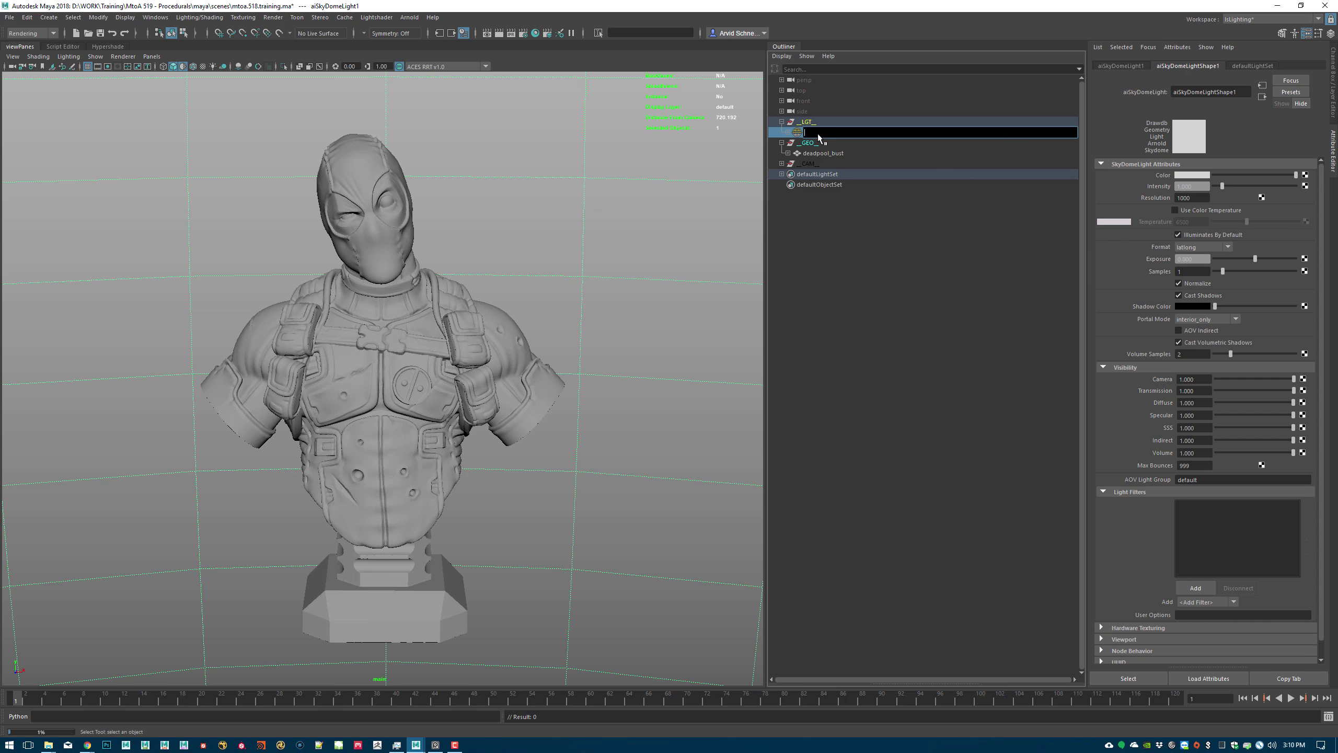
{"action": "type", "text": "lgt_enc"}
{"action": "key", "text": "Return"}
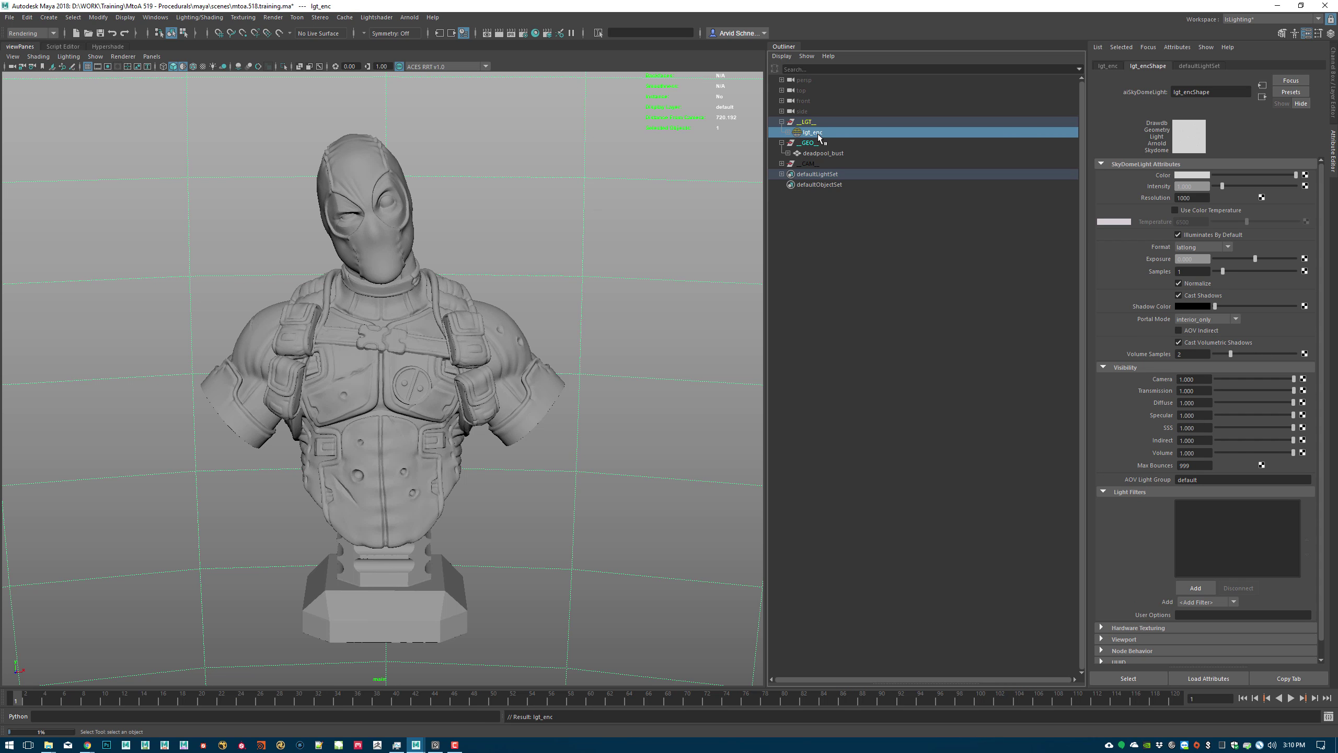
{"action": "double_click", "coordinate": [818, 135]}
{"action": "left_click", "coordinate": [872, 144]}
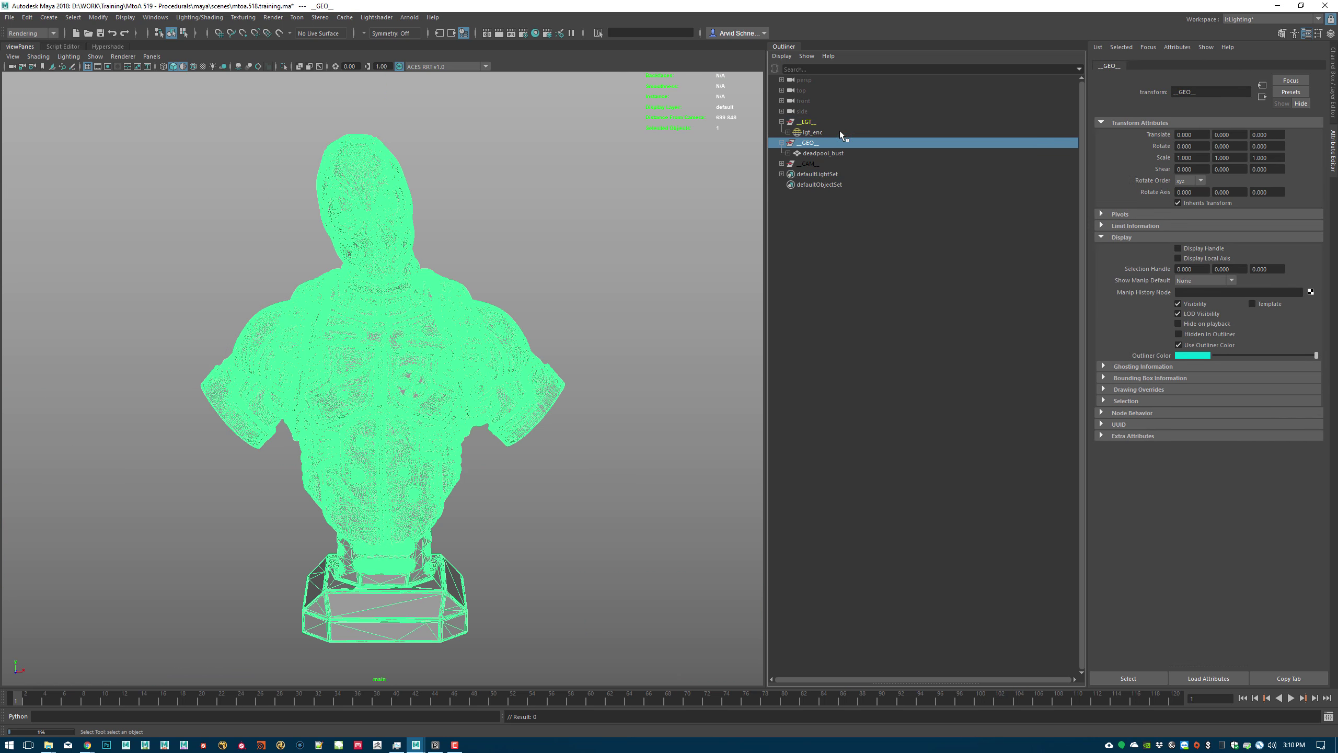
{"action": "double_click", "coordinate": [843, 131]}
{"action": "key", "text": "BackSpace"}
{"action": "type", "text": "v"}
{"action": "key", "text": "Return"}
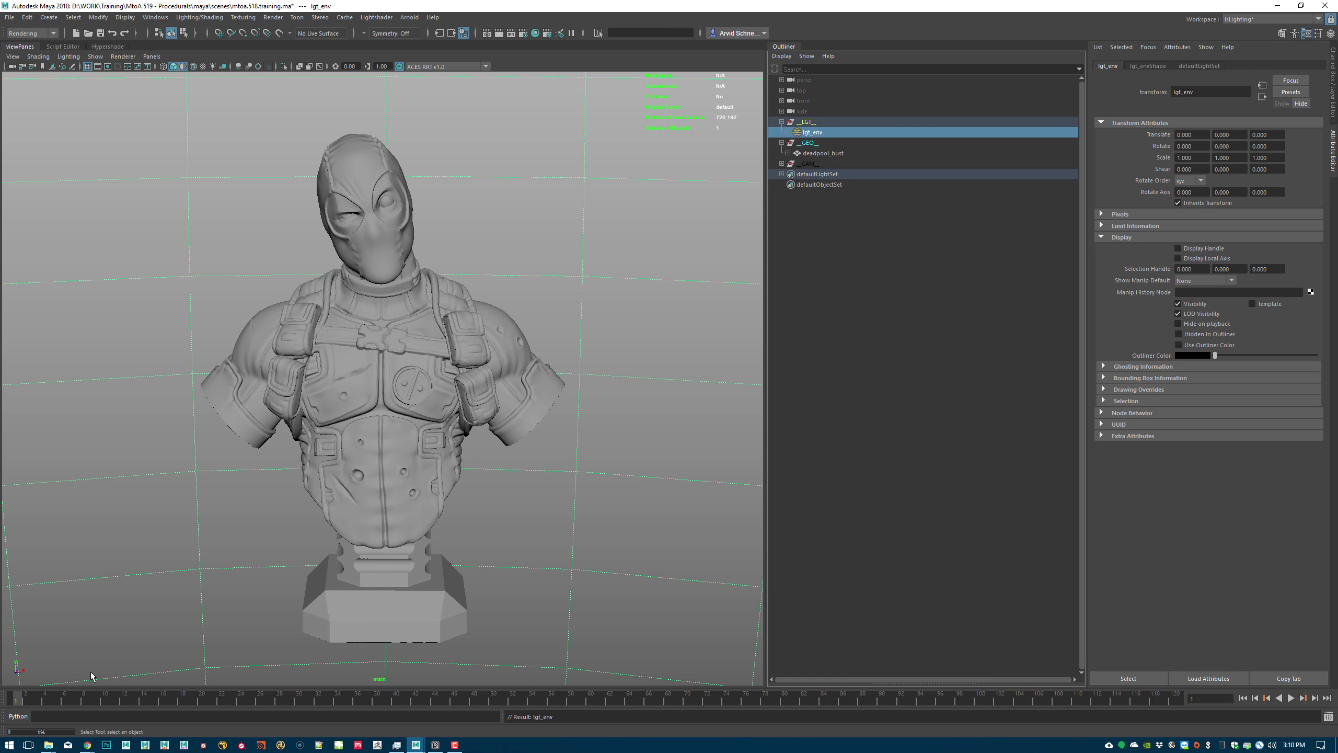
- Try to bring studioHdr_2560_015.hdr from the resources folder into the scene through the Outliner
{"action": "mouse_move", "coordinate": [48, 745]}
{"action": "left_click", "coordinate": [127, 696]}
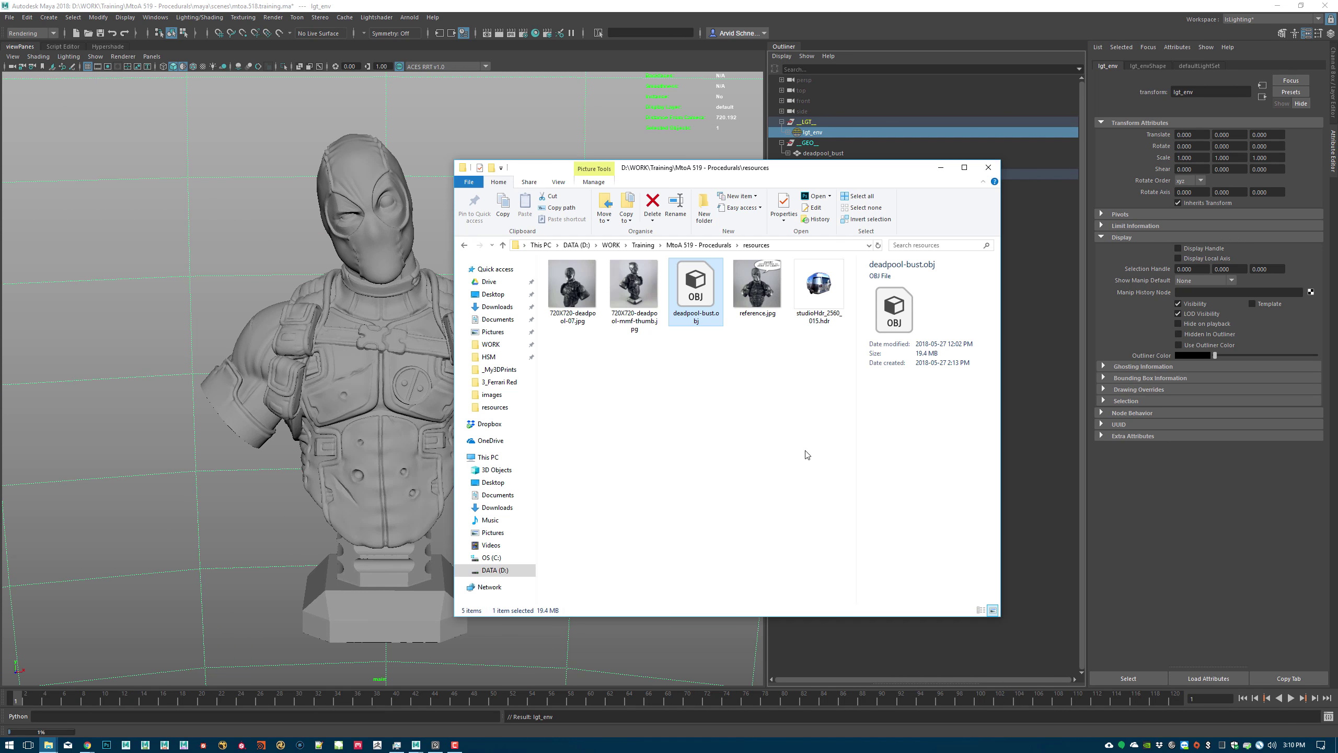
{"action": "left_click_drag", "start_coordinate": [822, 296], "coordinate": [696, 136]}
{"action": "left_click", "coordinate": [988, 167]}
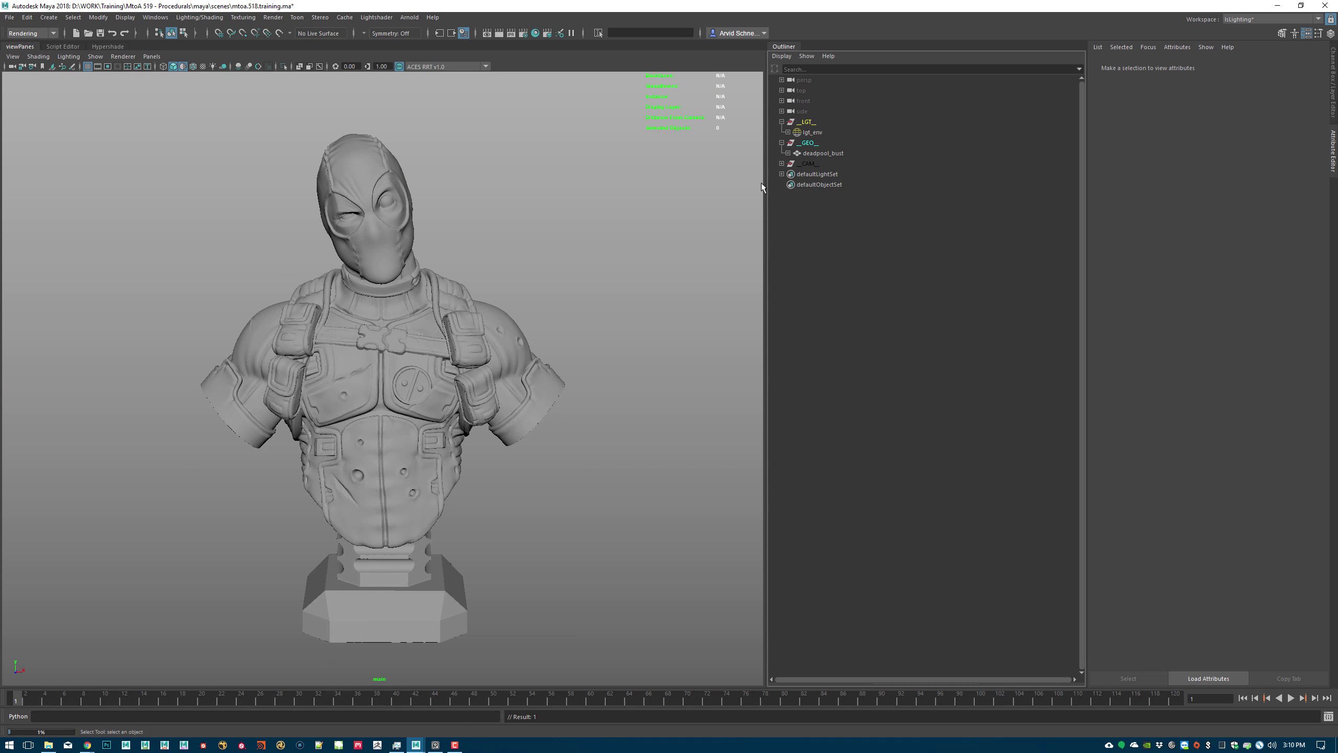
- Turn off DAG Objects Only in the Outliner so all scene nodes are listed, and open the Hypershade
{"action": "left_click", "coordinate": [782, 56]}
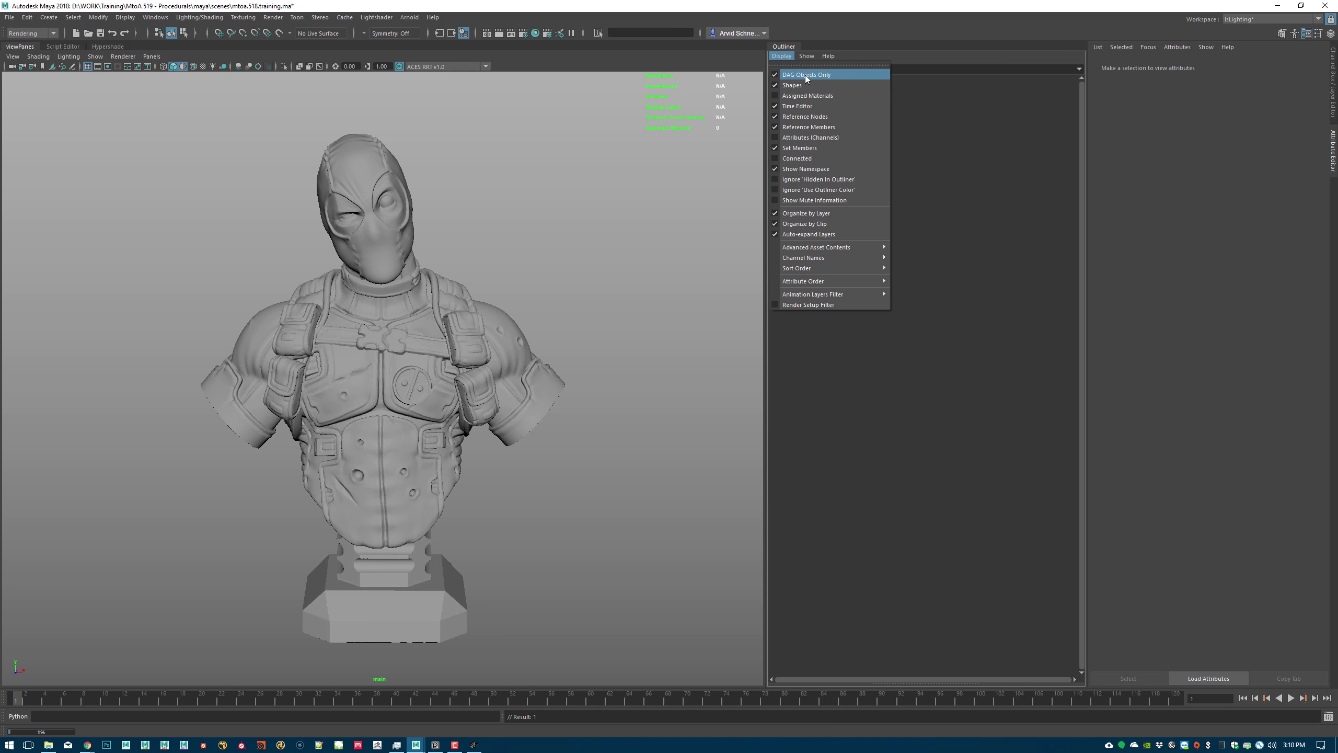
{"action": "left_click", "coordinate": [806, 76]}
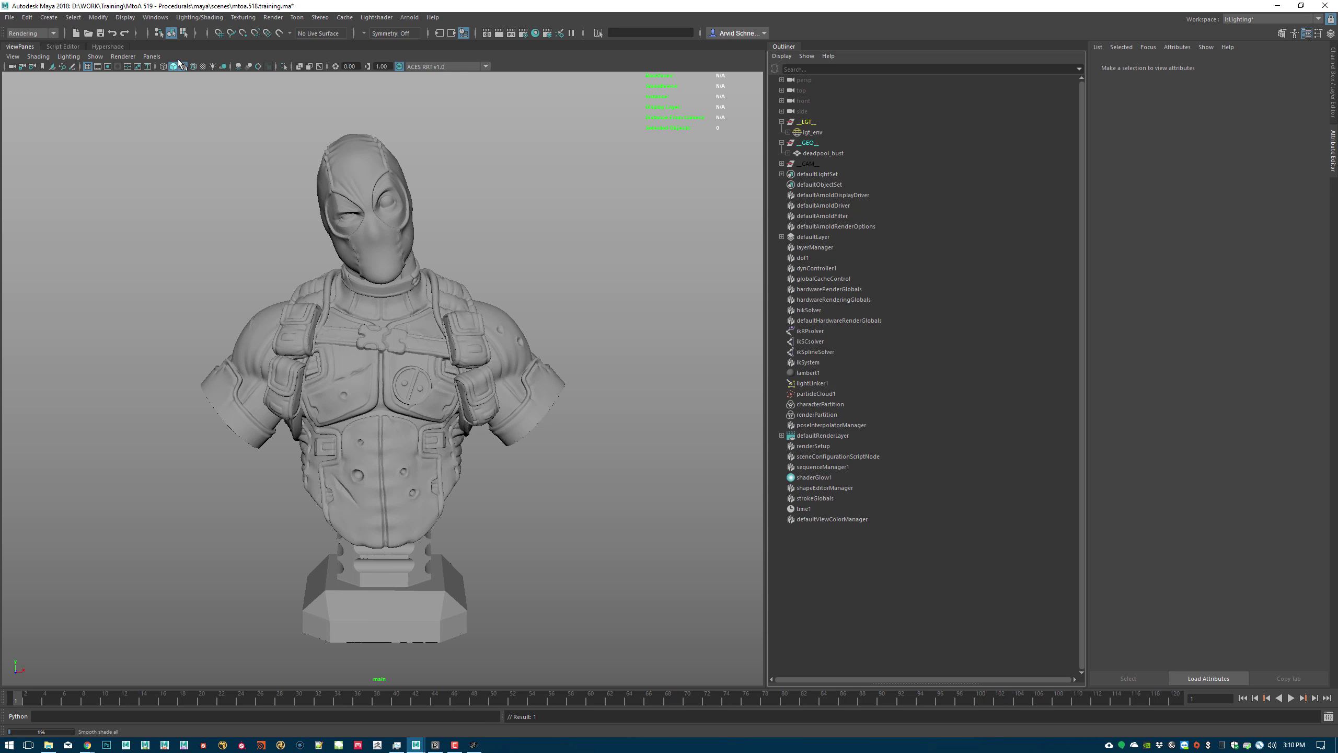
{"action": "left_click", "coordinate": [108, 46]}
- Import studioHdr_2560_015.hdr from the MtoA 519 - Procedurals resources folder into the Hypershade as a file texture, and select the lgt_env skydome light
{"action": "left_click", "coordinate": [86, 744]}
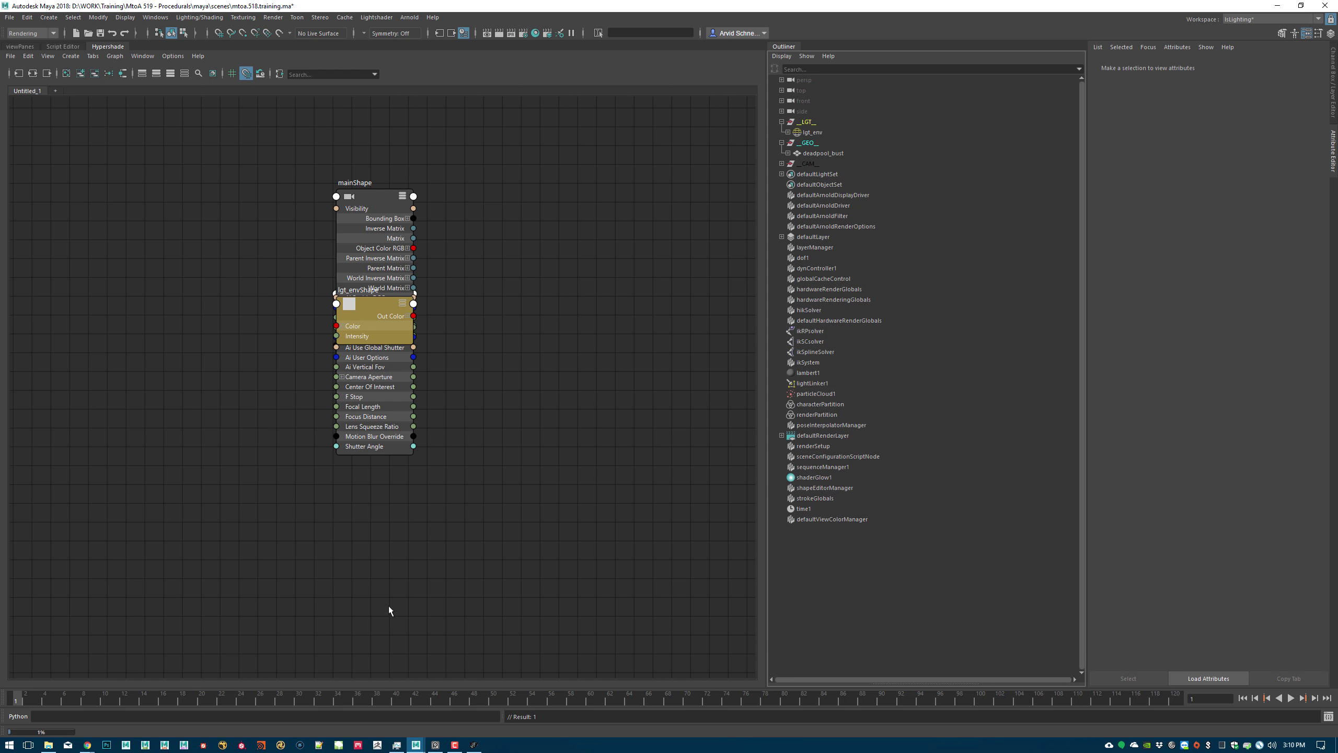
{"action": "key", "text": "alt+Tab"}
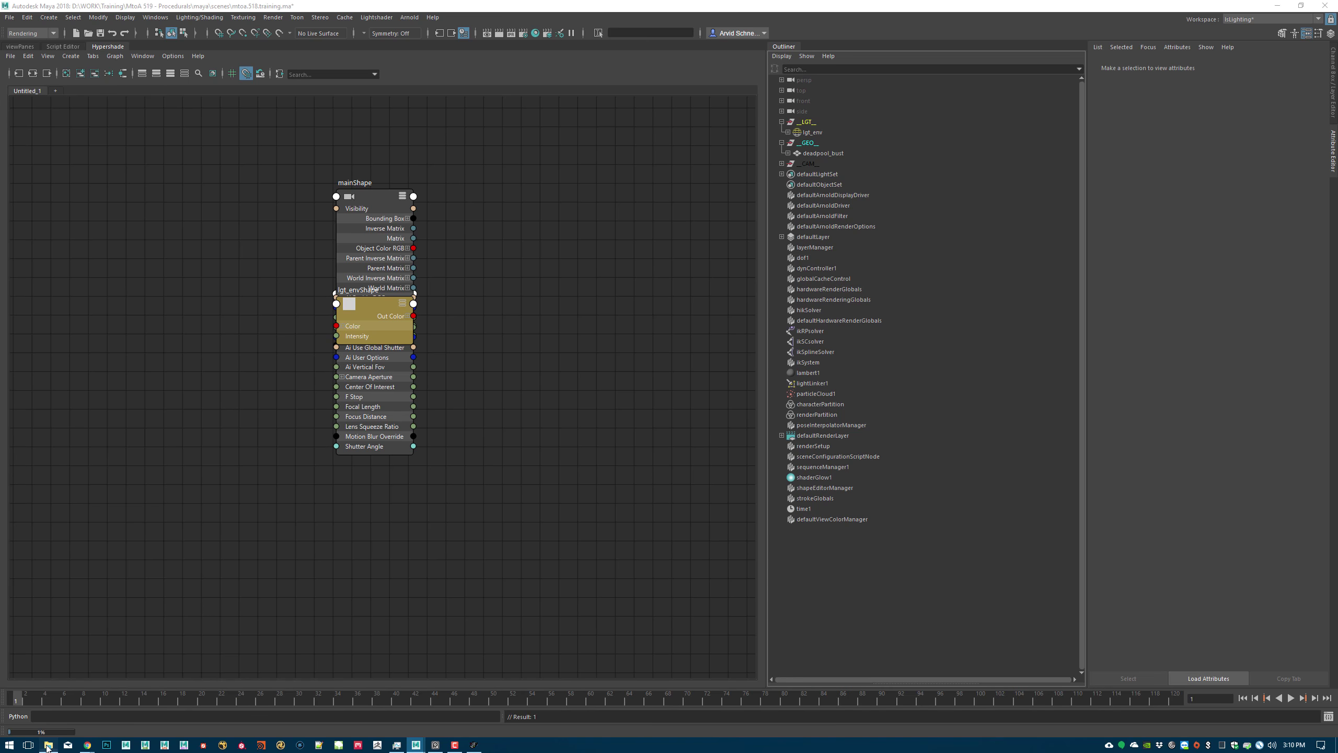
{"action": "left_click", "coordinate": [49, 744]}
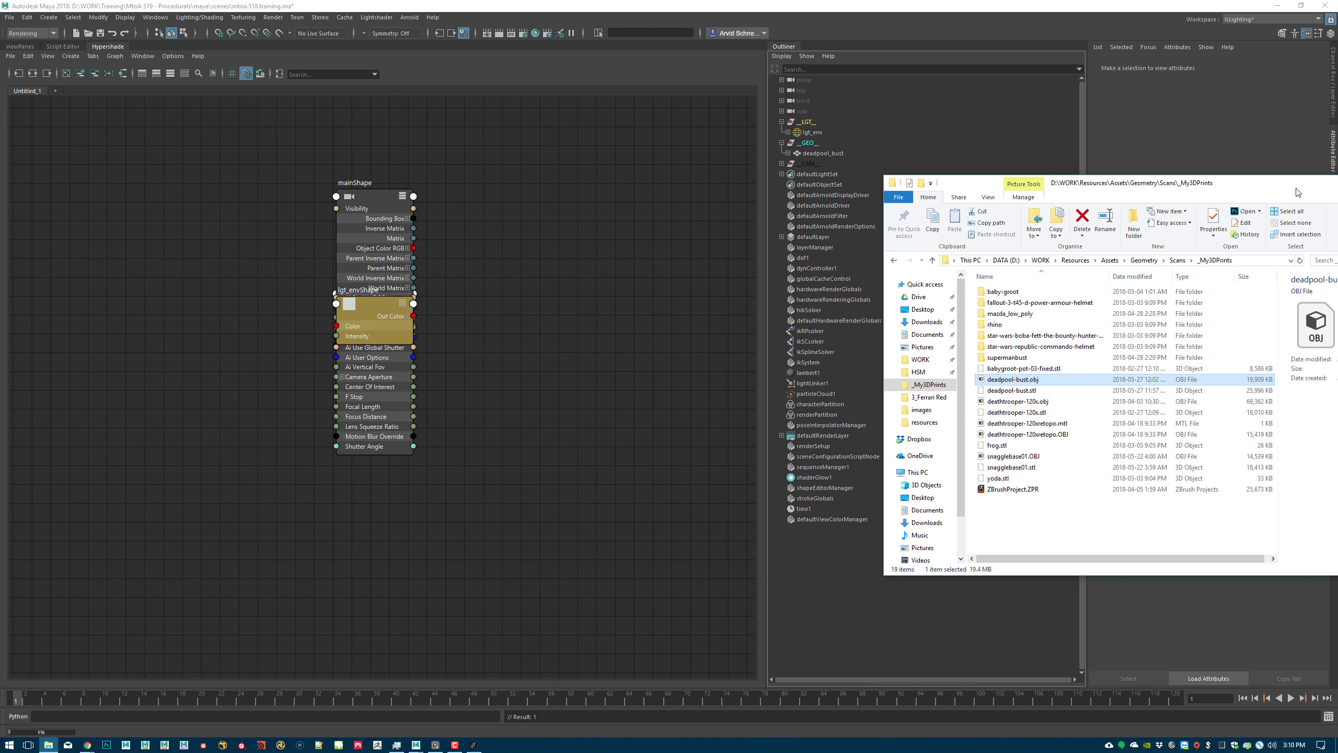
{"action": "left_click_drag", "start_coordinate": [1294, 194], "coordinate": [1109, 217]}
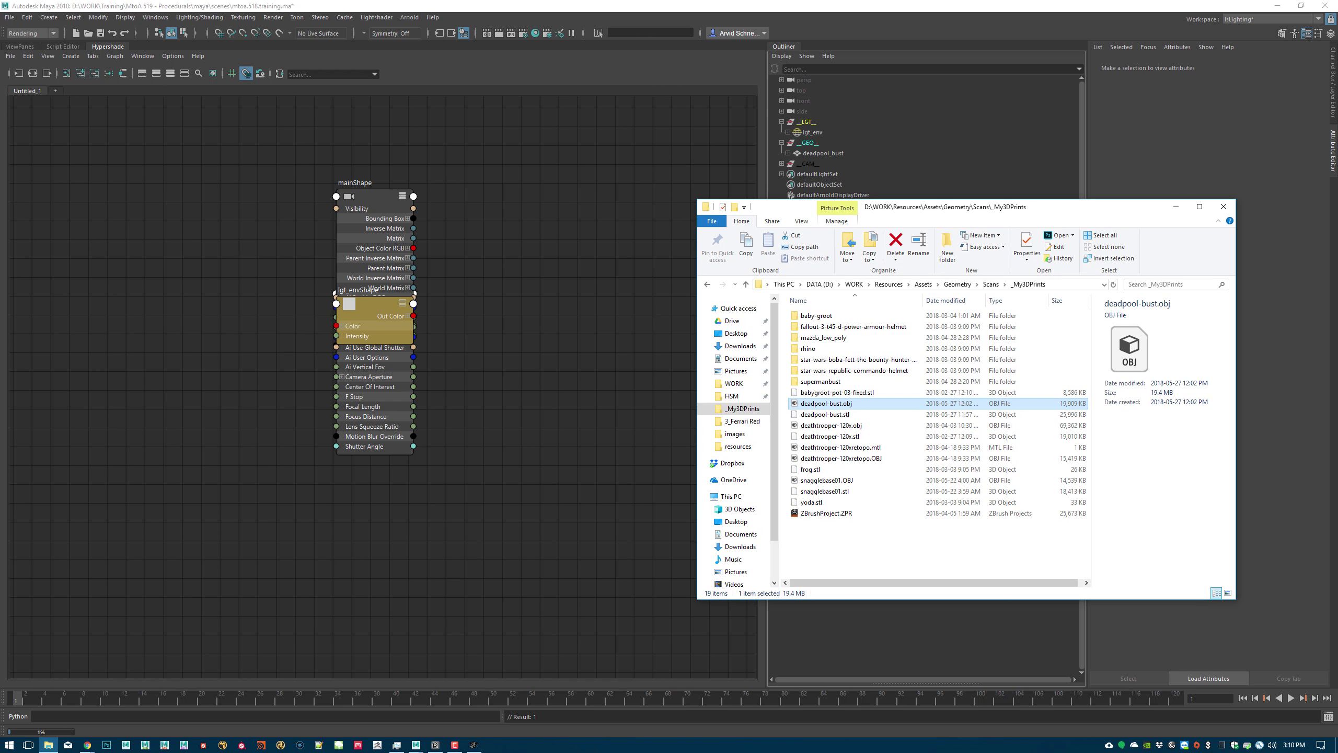
{"action": "left_click_drag", "start_coordinate": [1016, 214], "coordinate": [1337, 138]}
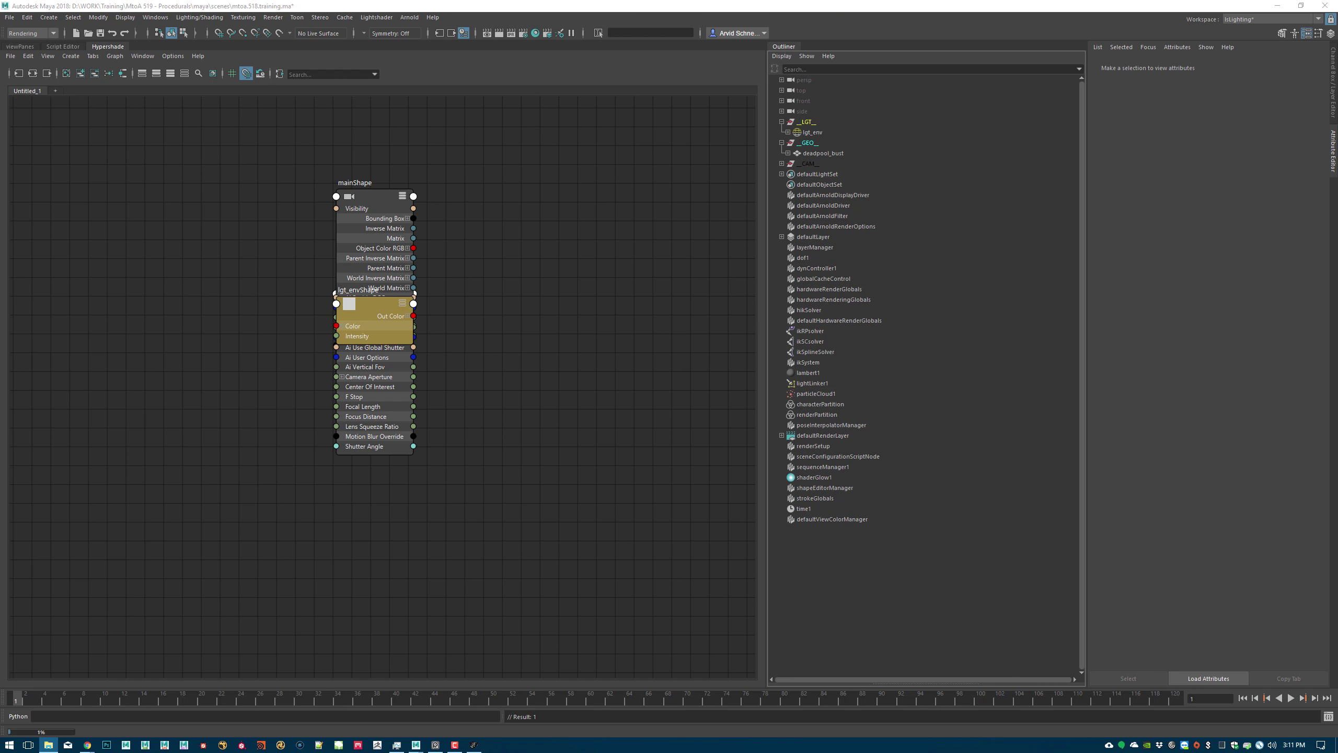
{"action": "key", "text": "alt+Tab"}
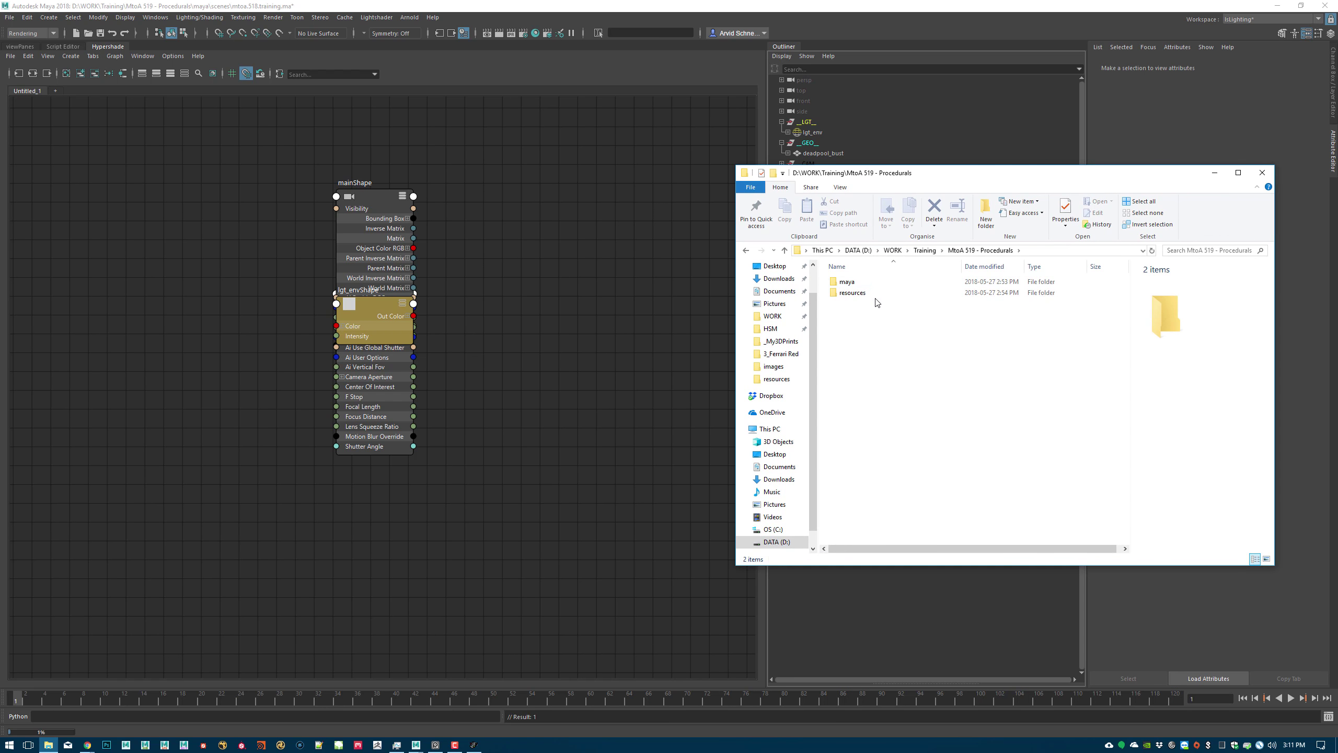
{"action": "double_click", "coordinate": [874, 294]}
{"action": "left_click_drag", "start_coordinate": [1095, 290], "coordinate": [549, 323]}
{"action": "left_click", "coordinate": [1215, 172]}
{"action": "left_click_drag", "start_coordinate": [491, 251], "coordinate": [282, 174]}
{"action": "left_click", "coordinate": [817, 133]}
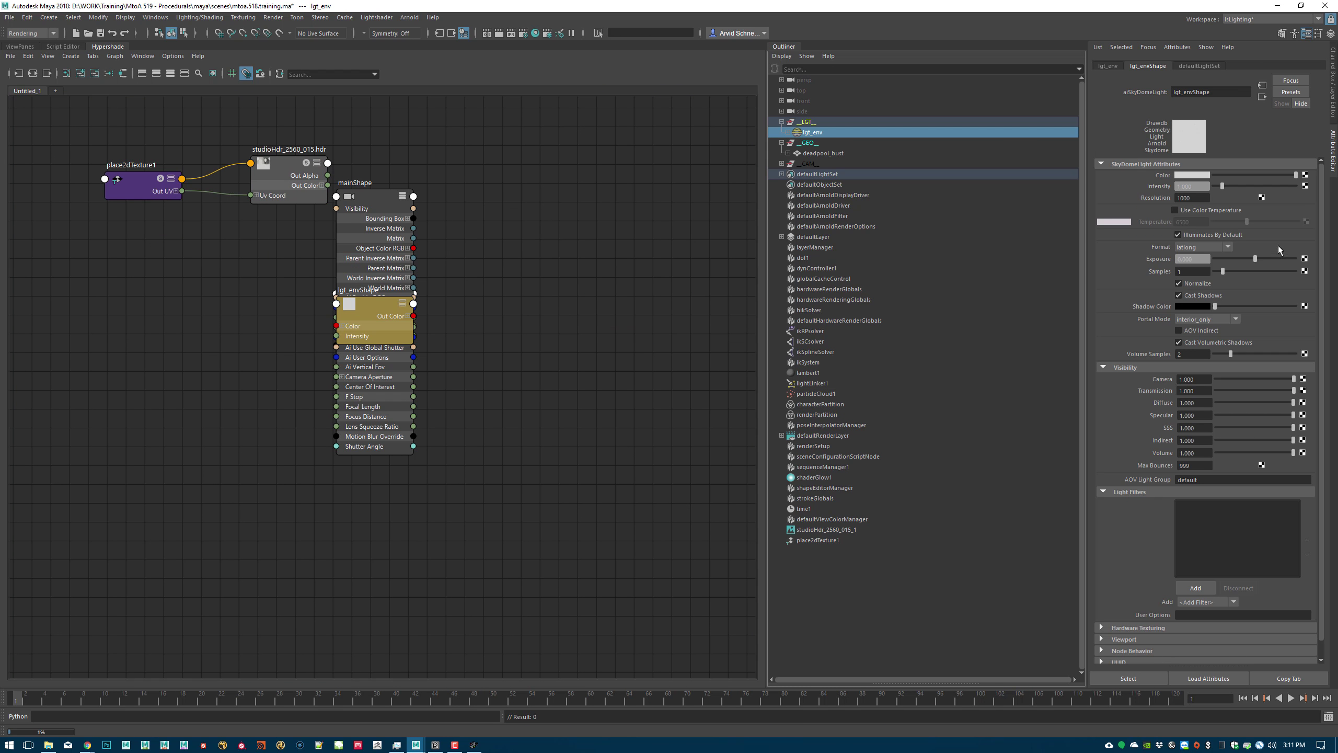
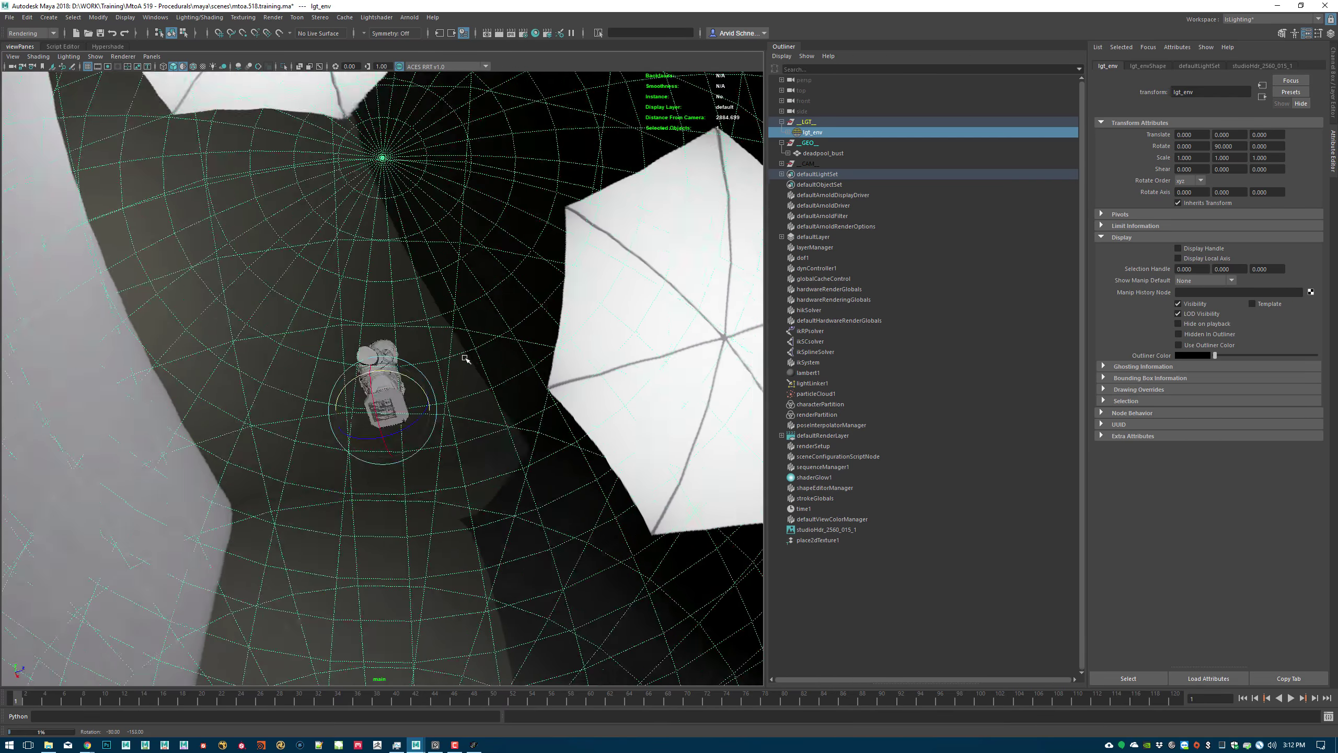
- Set the lgt_env skydome's viewport Sky Radius to 10000
{"action": "key", "text": "f"}
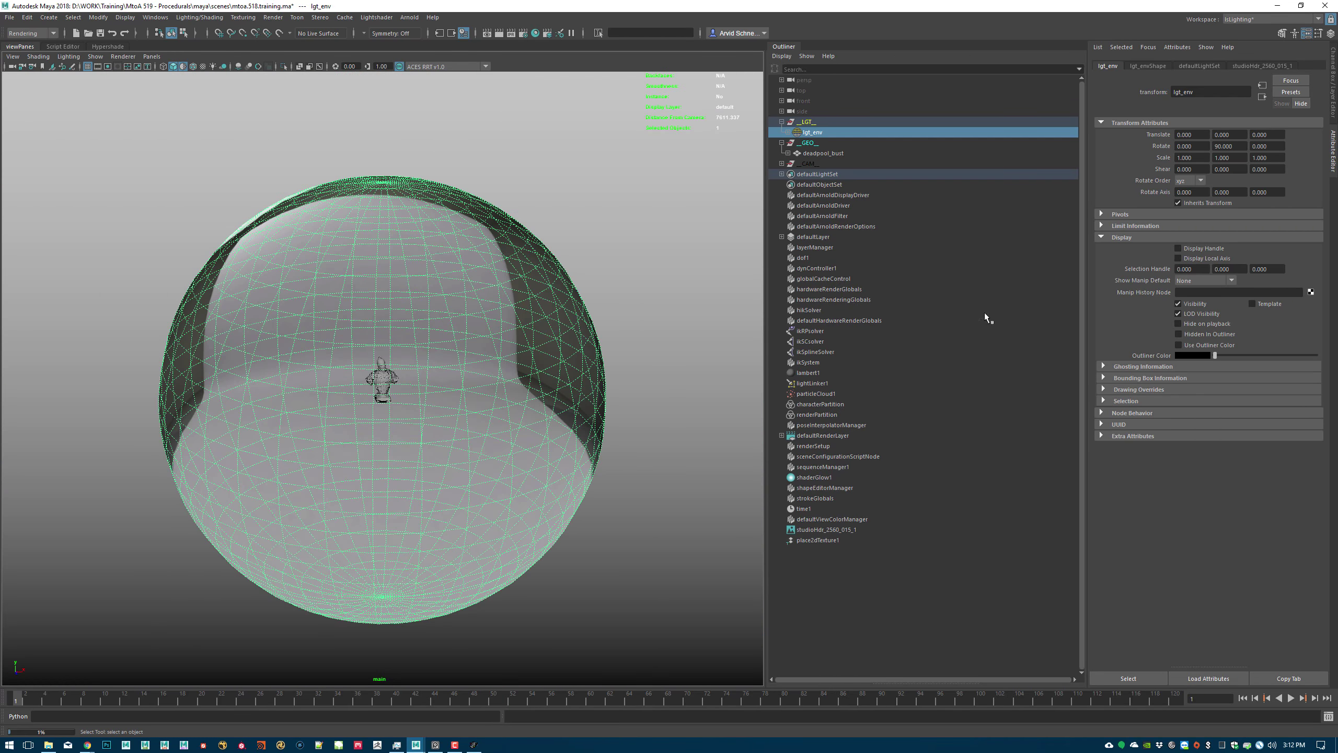
{"action": "left_click", "coordinate": [1143, 66]}
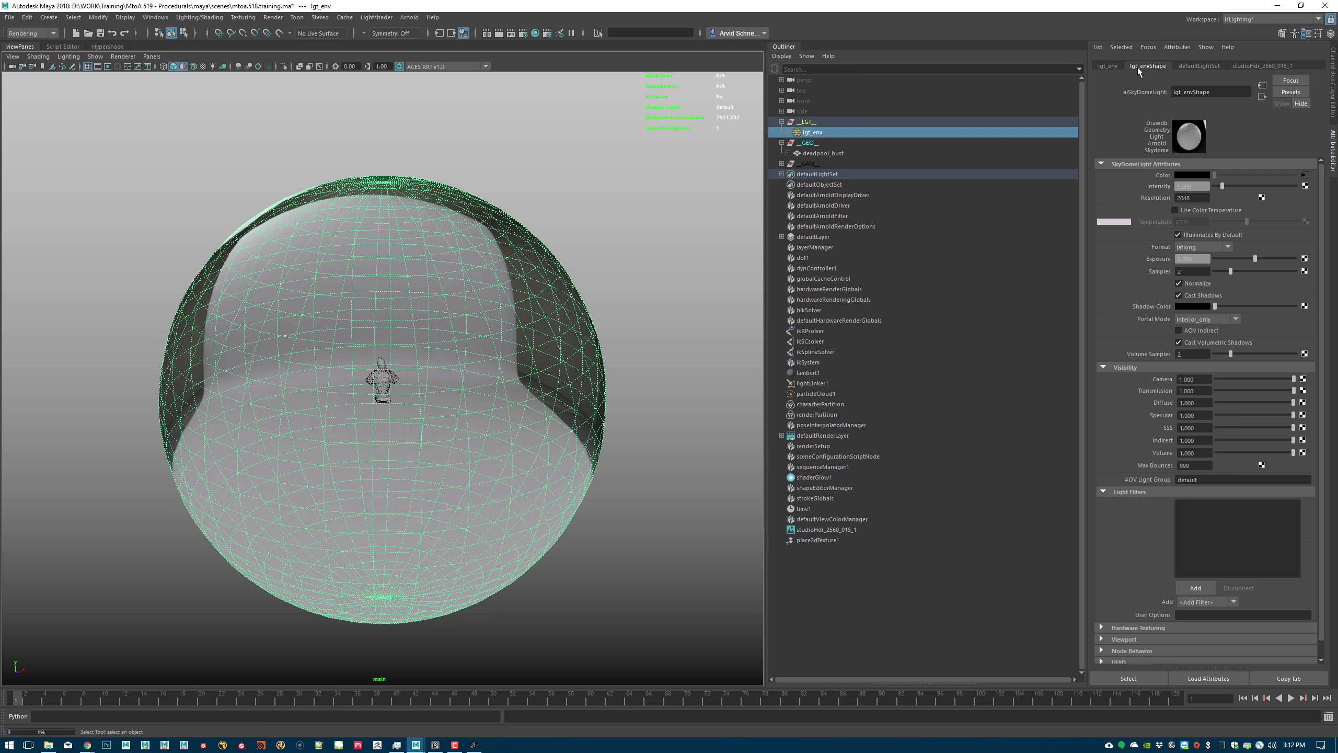
{"action": "scroll", "coordinate": [1135, 548], "scroll_direction": "down", "scroll_amount": 1}
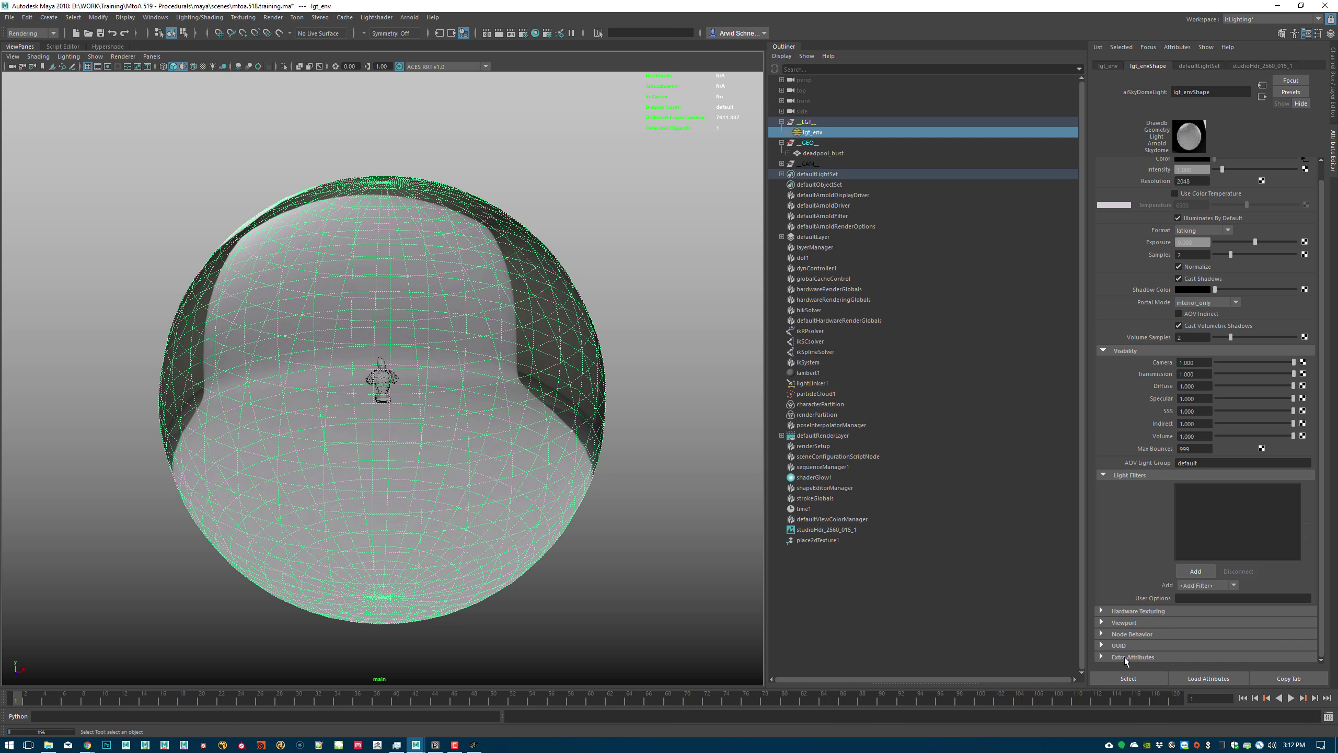
{"action": "left_click", "coordinate": [1124, 623]}
{"action": "left_click", "coordinate": [1181, 634]}
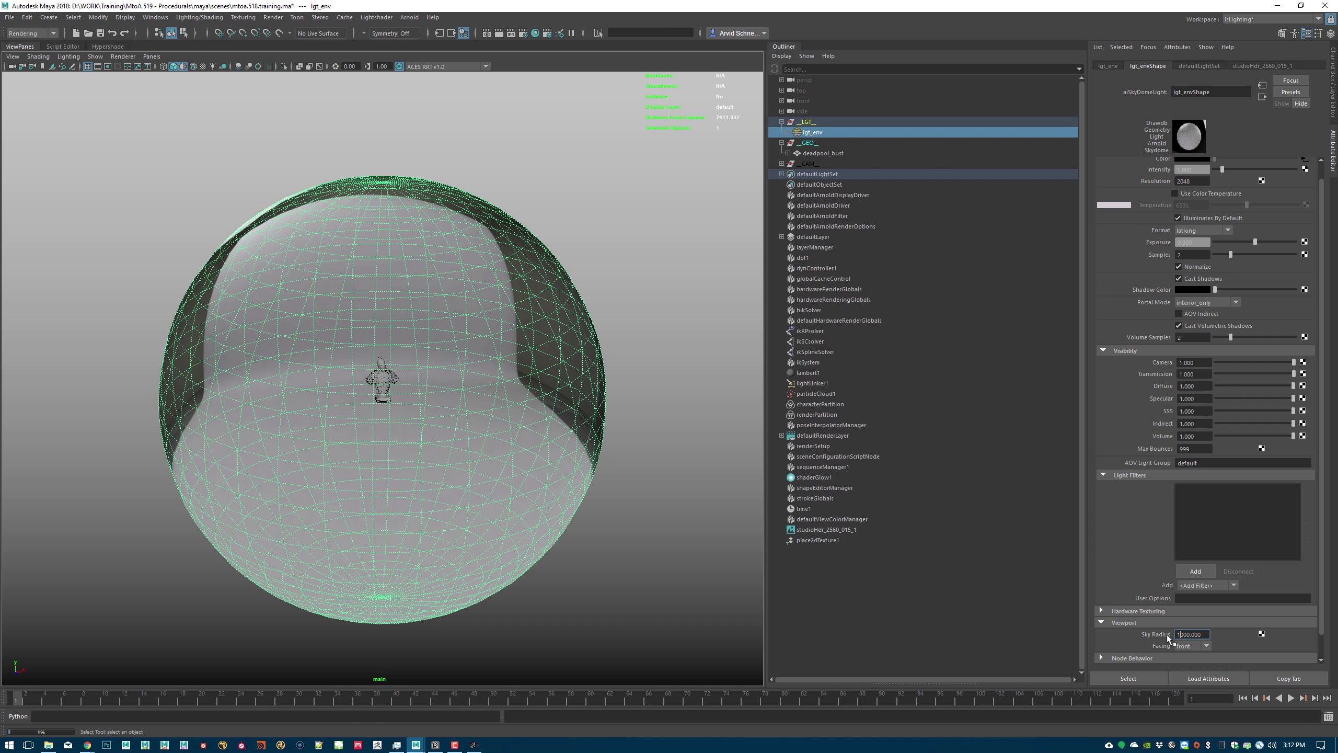
{"action": "key", "text": "Return"}
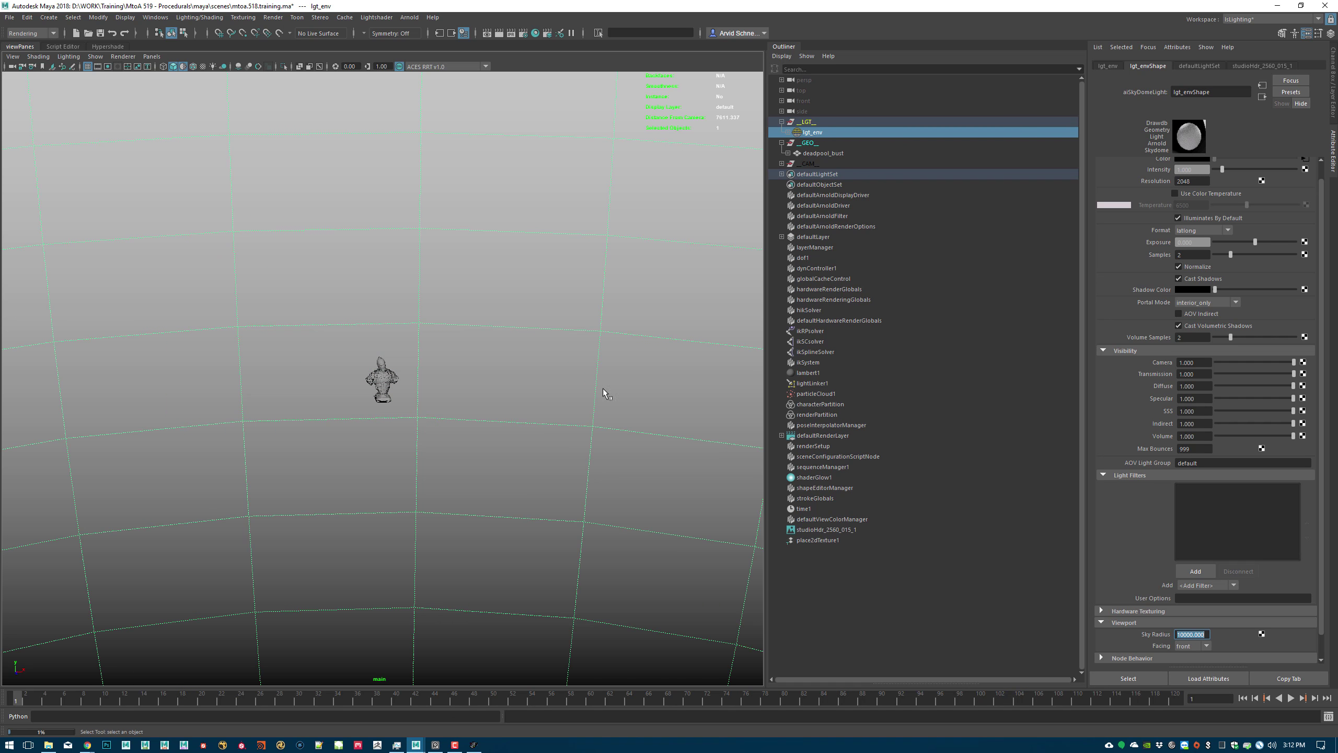
{"action": "right_click_drag", "start_coordinate": [196, 372], "coordinate": [803, 440], "text": "alt"}
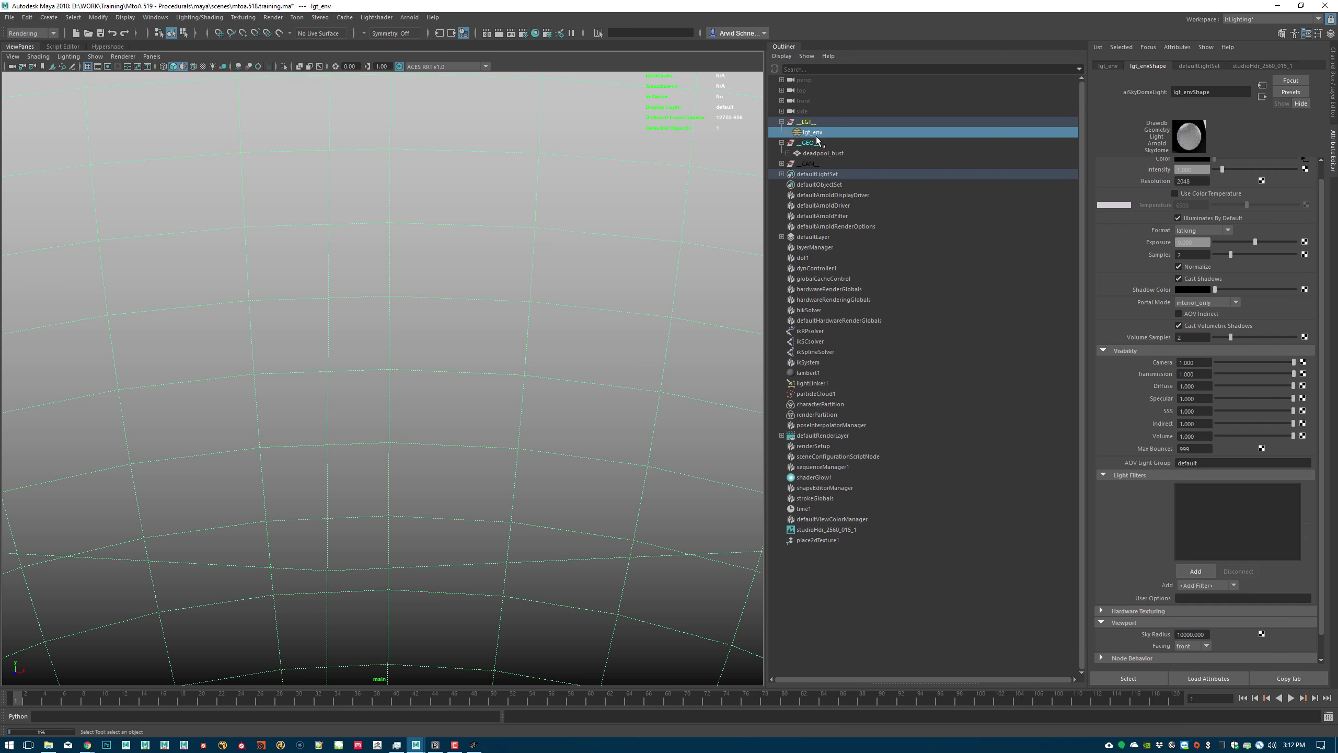
- Frame the deadpool_bust and set the main camera's Far Clip Plane to 100000
{"action": "left_click", "coordinate": [819, 154]}
{"action": "key", "text": "f"}
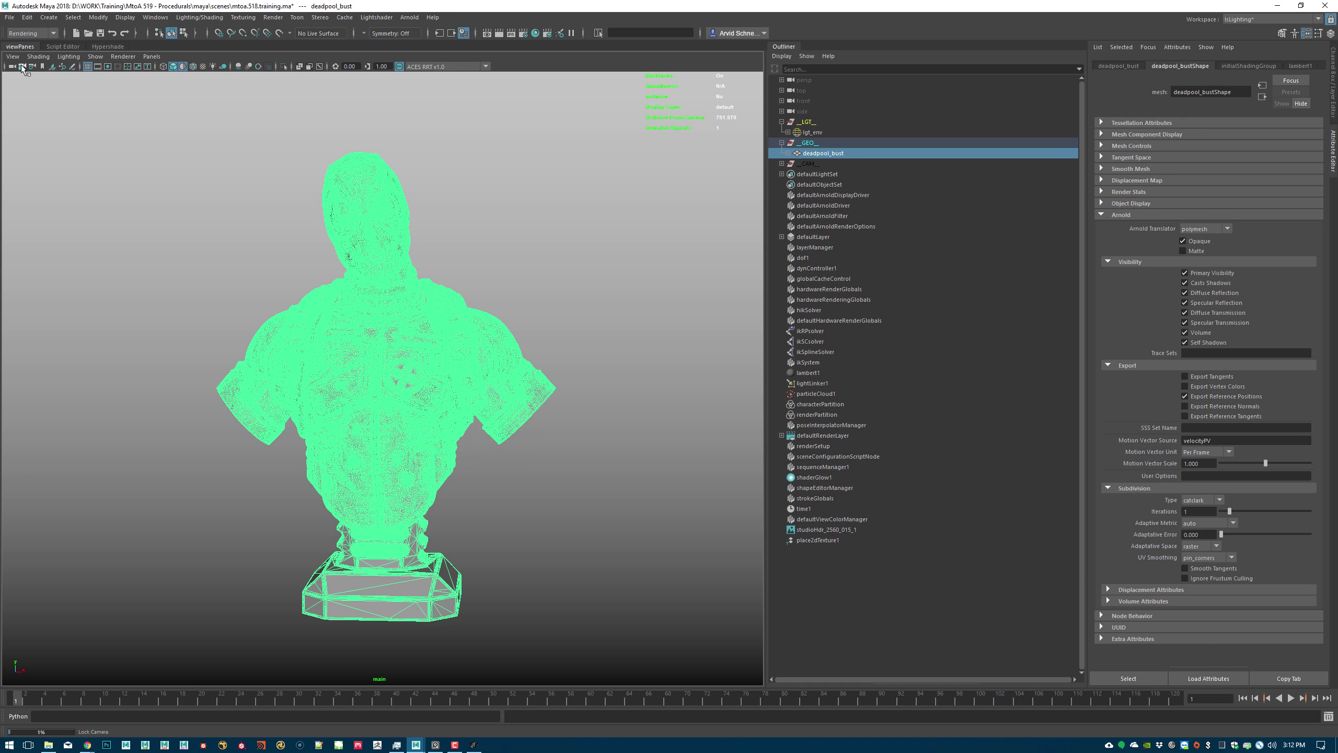
{"action": "left_click", "coordinate": [12, 67]}
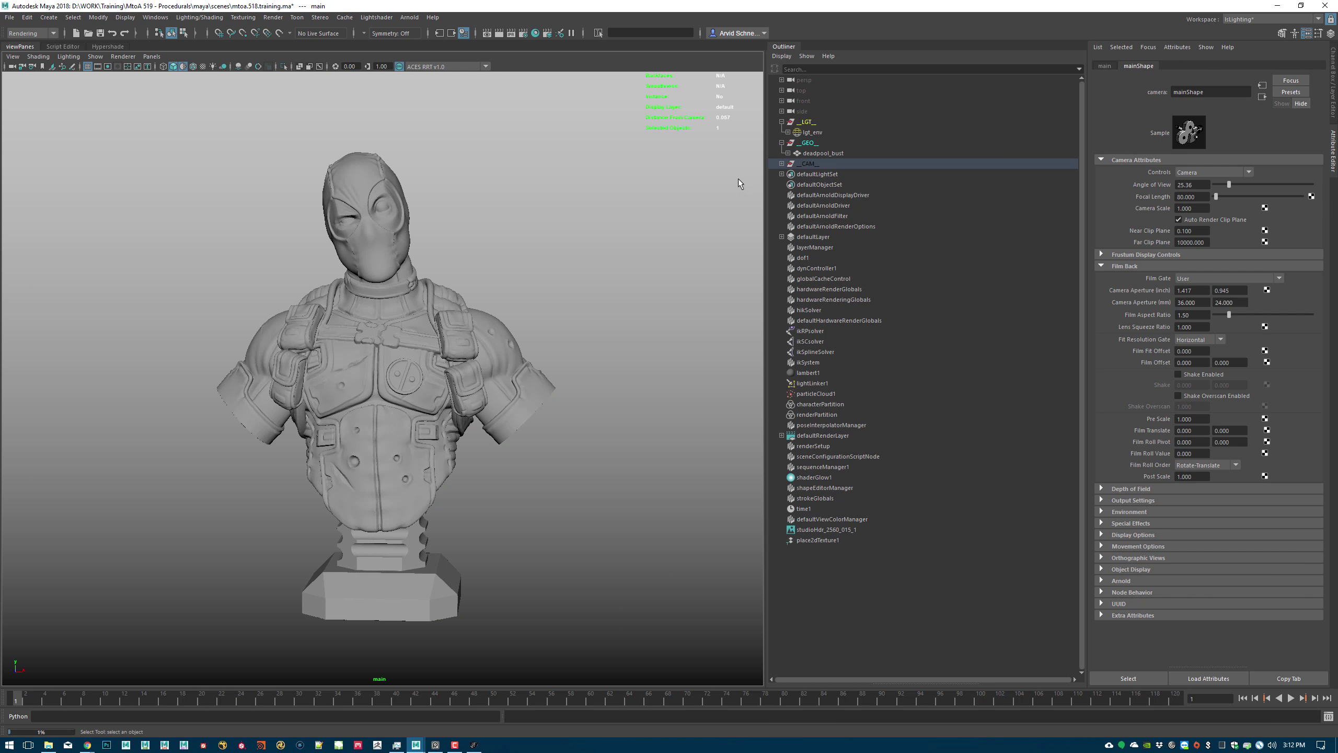
{"action": "left_click", "coordinate": [1189, 242]}
{"action": "type", "text": "0"}
{"action": "key", "text": "Return"}
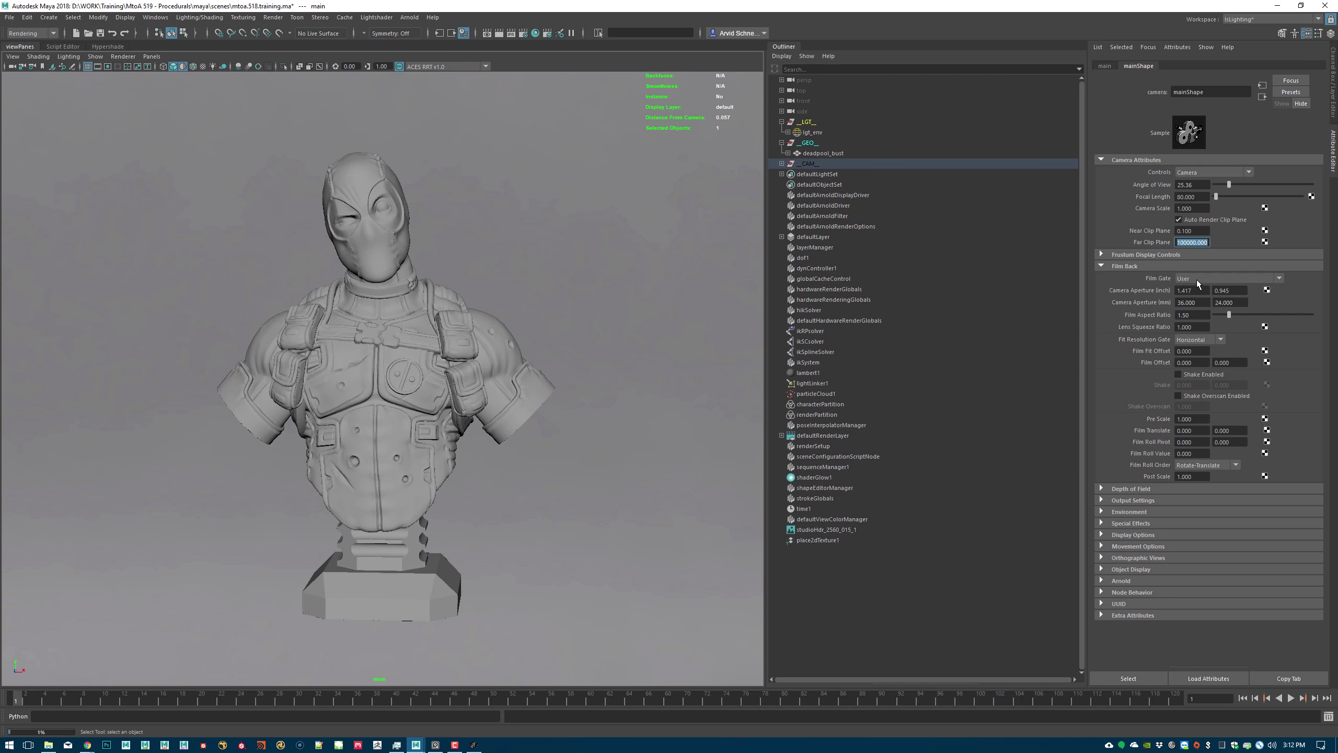
{"action": "left_click", "coordinate": [1194, 242]}
{"action": "left_click_drag", "start_coordinate": [593, 310], "coordinate": [501, 271], "text": "alt"}
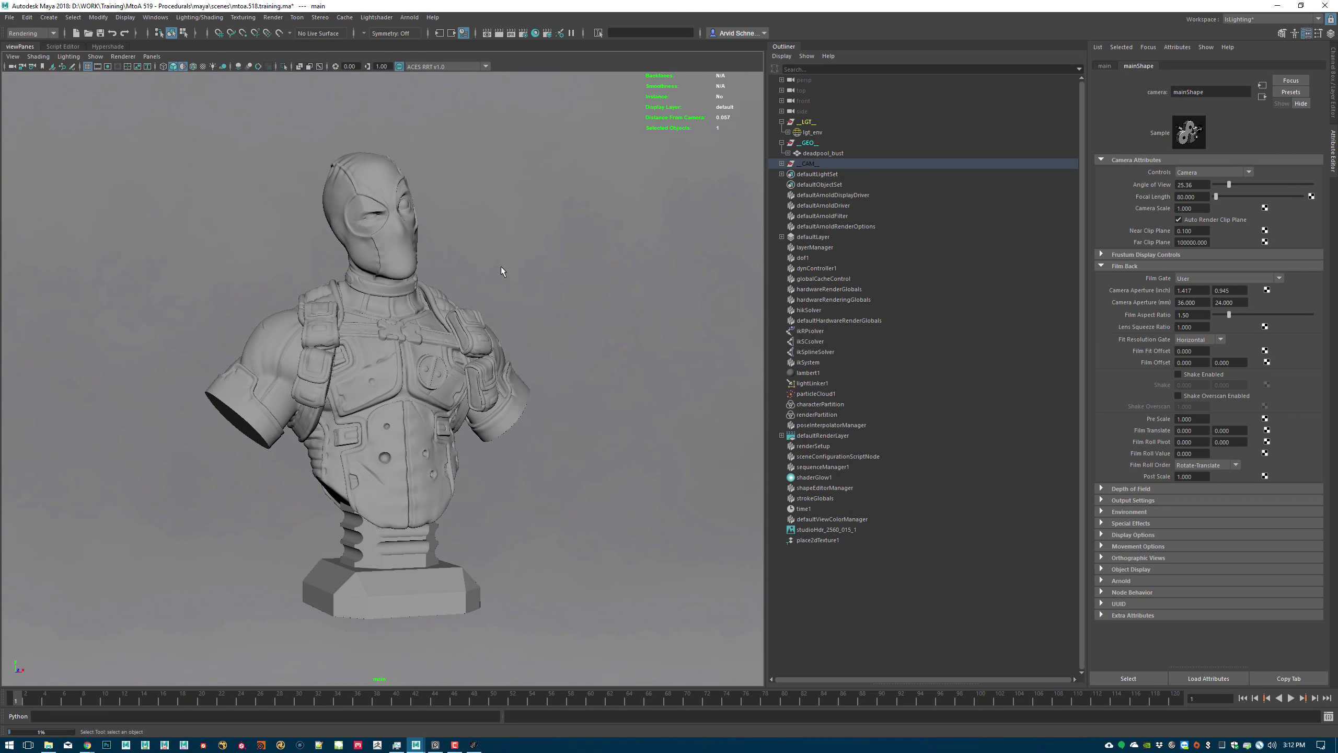
- Limit the Outliner to DAG objects only and save the scene
{"action": "left_click", "coordinate": [782, 56]}
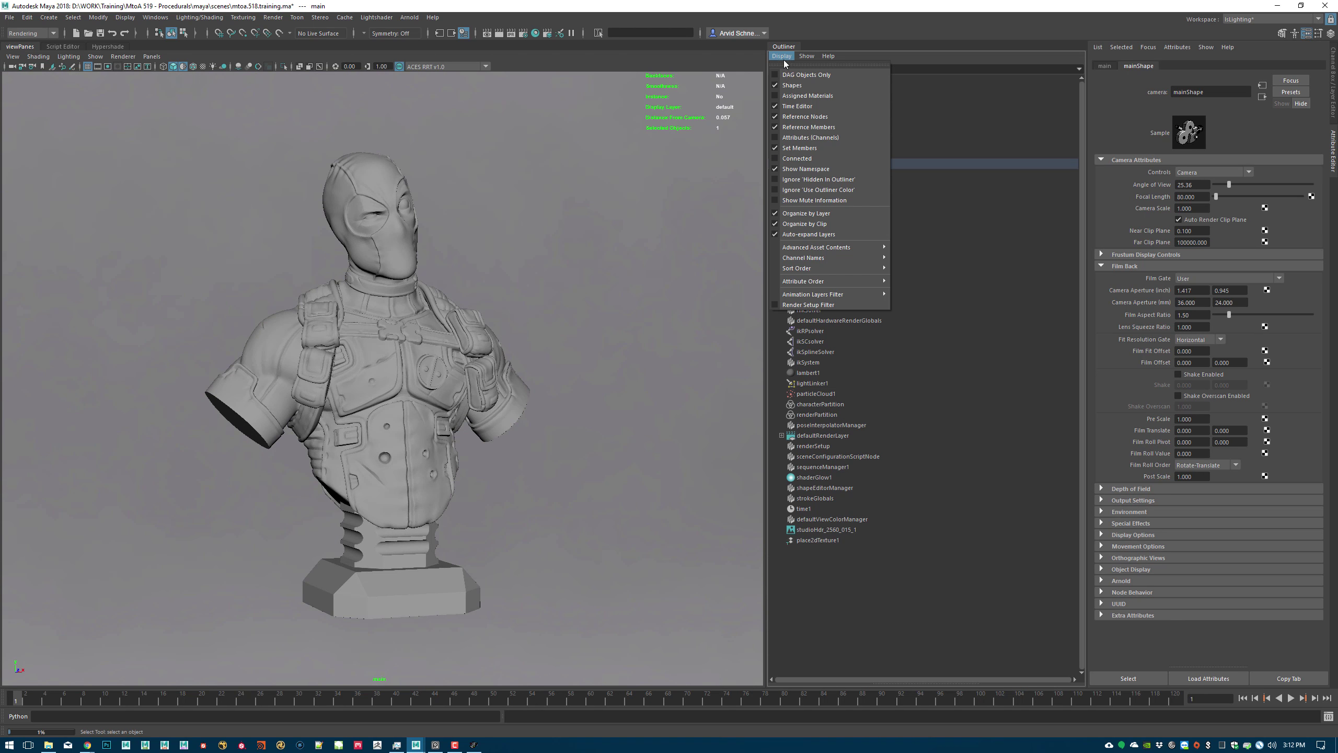
{"action": "left_click", "coordinate": [806, 71]}
{"action": "left_click_drag", "start_coordinate": [617, 267], "coordinate": [607, 263], "text": "alt"}
{"action": "key", "text": "ctrl+s"}
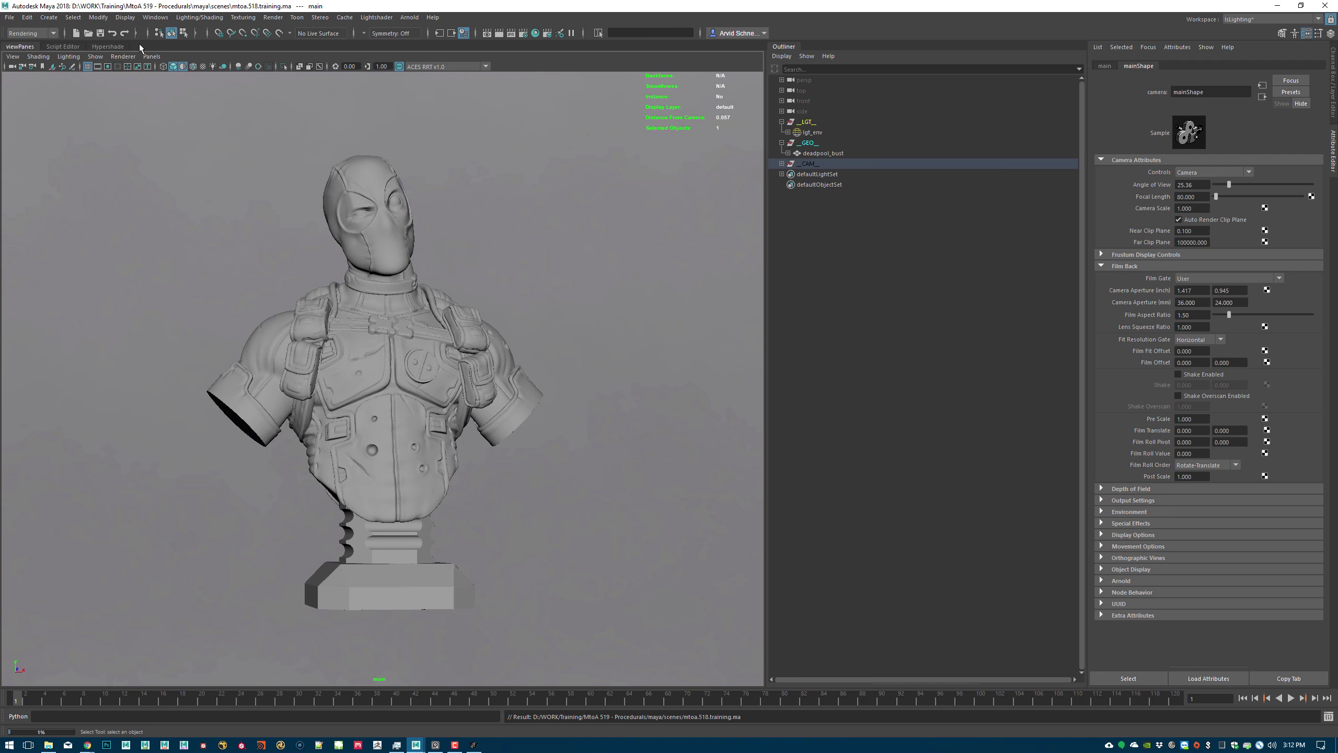
- Open the Arnold RenderView beneath the viewport, enlarge its pane and reframe the bust from the main camera
{"action": "left_click", "coordinate": [410, 16]}
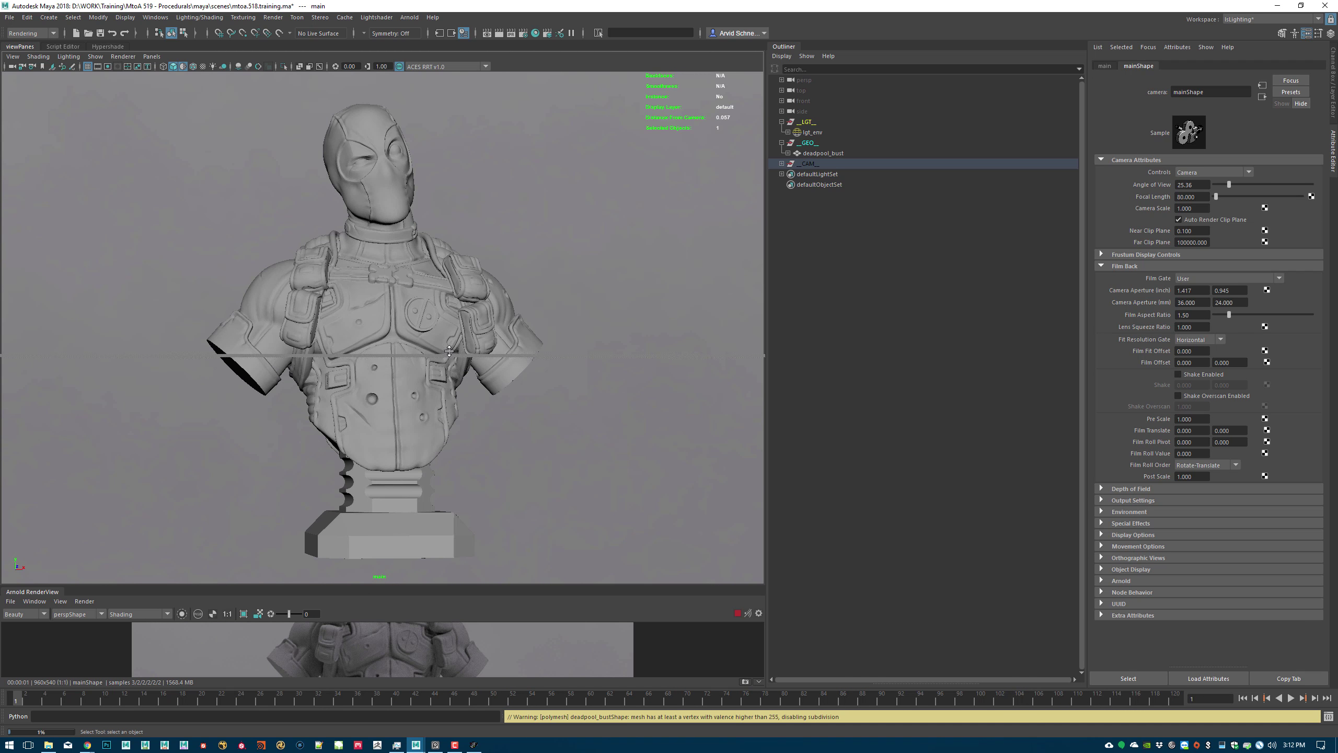
{"action": "left_click_drag", "start_coordinate": [407, 584], "coordinate": [452, 340]}
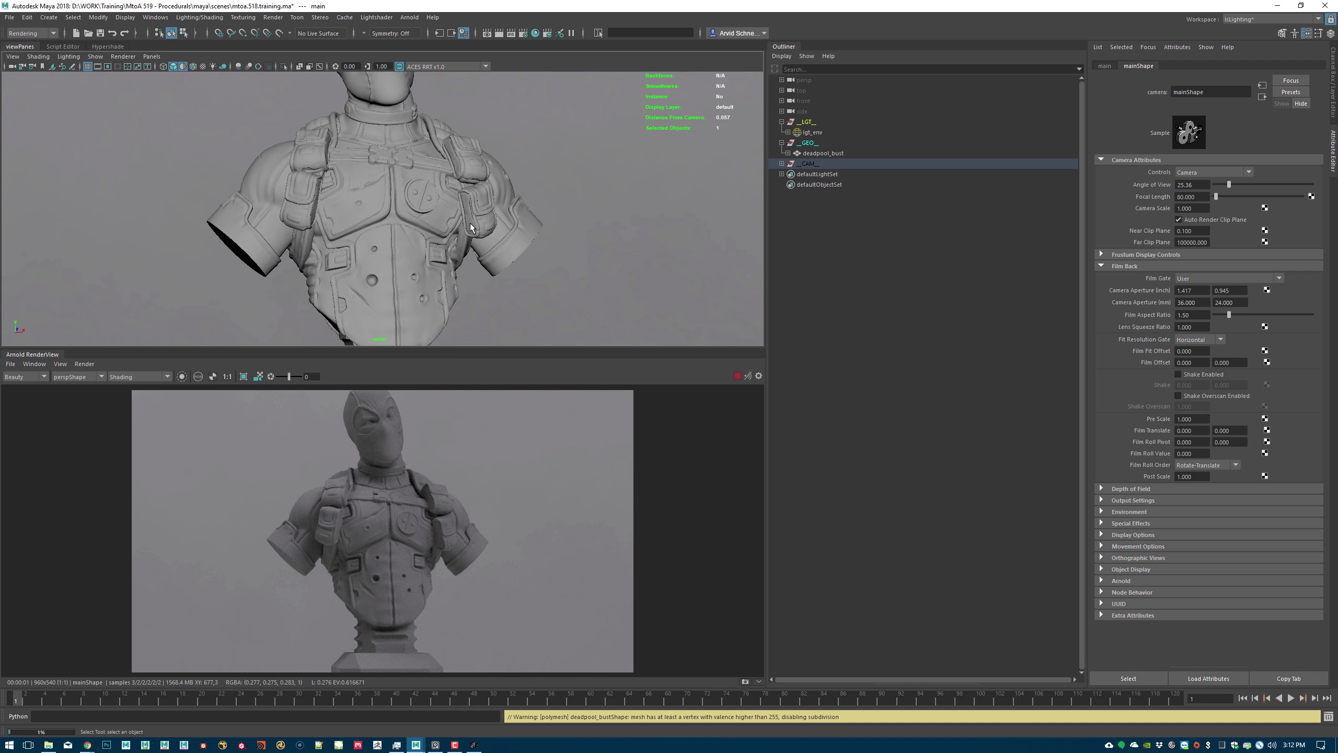
{"action": "left_click_drag", "start_coordinate": [418, 343], "coordinate": [419, 301]}
{"action": "left_click_drag", "start_coordinate": [441, 221], "coordinate": [464, 179], "text": "alt"}
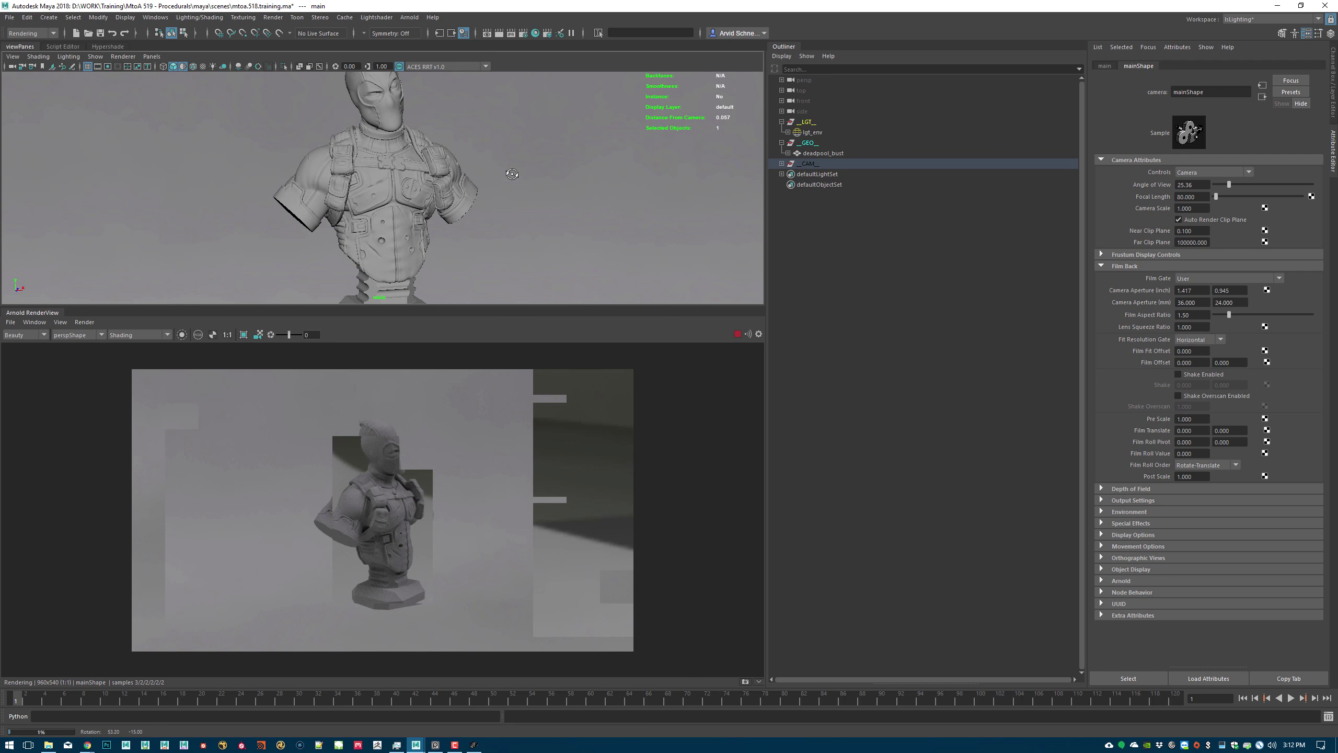
- Enable Progressive Refinement for the Arnold RenderView and orbit the bust to test the live render
{"action": "left_click", "coordinate": [92, 323]}
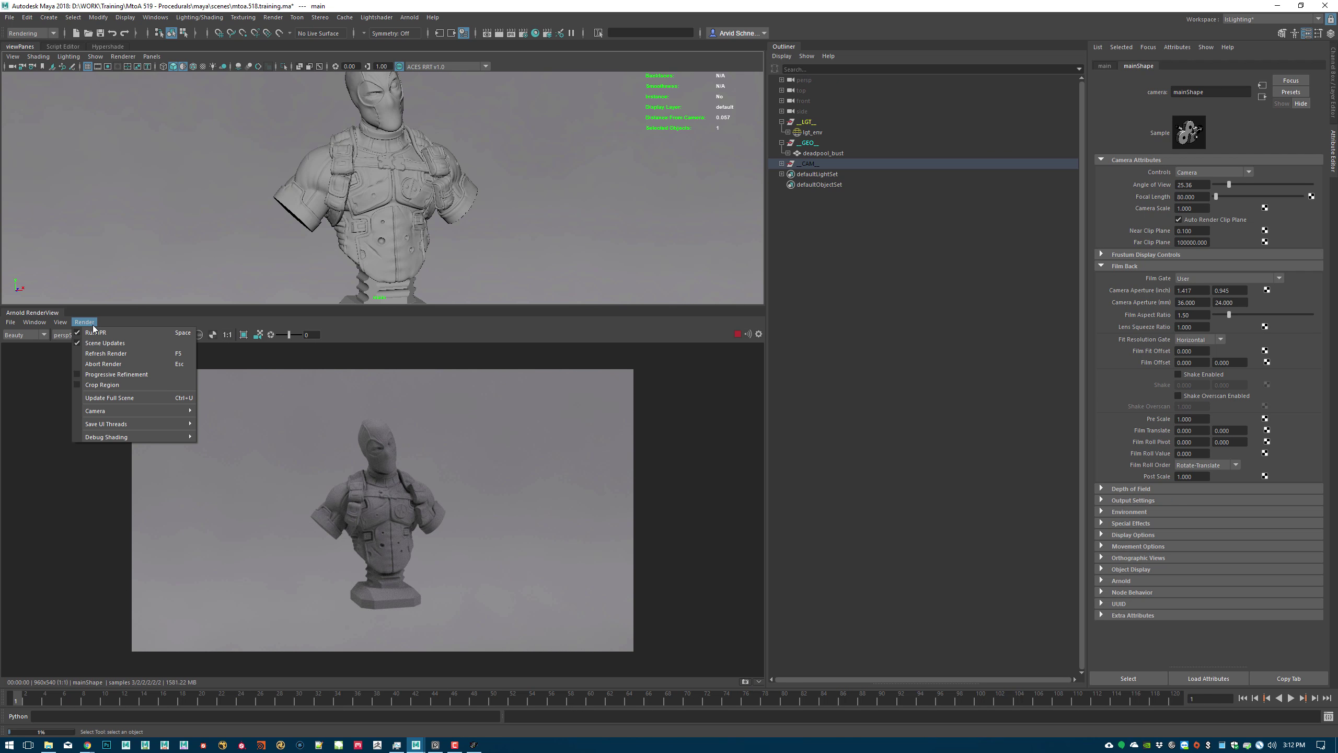
{"action": "left_click", "coordinate": [109, 377]}
{"action": "left_click_drag", "start_coordinate": [523, 294], "coordinate": [518, 179], "text": "alt"}
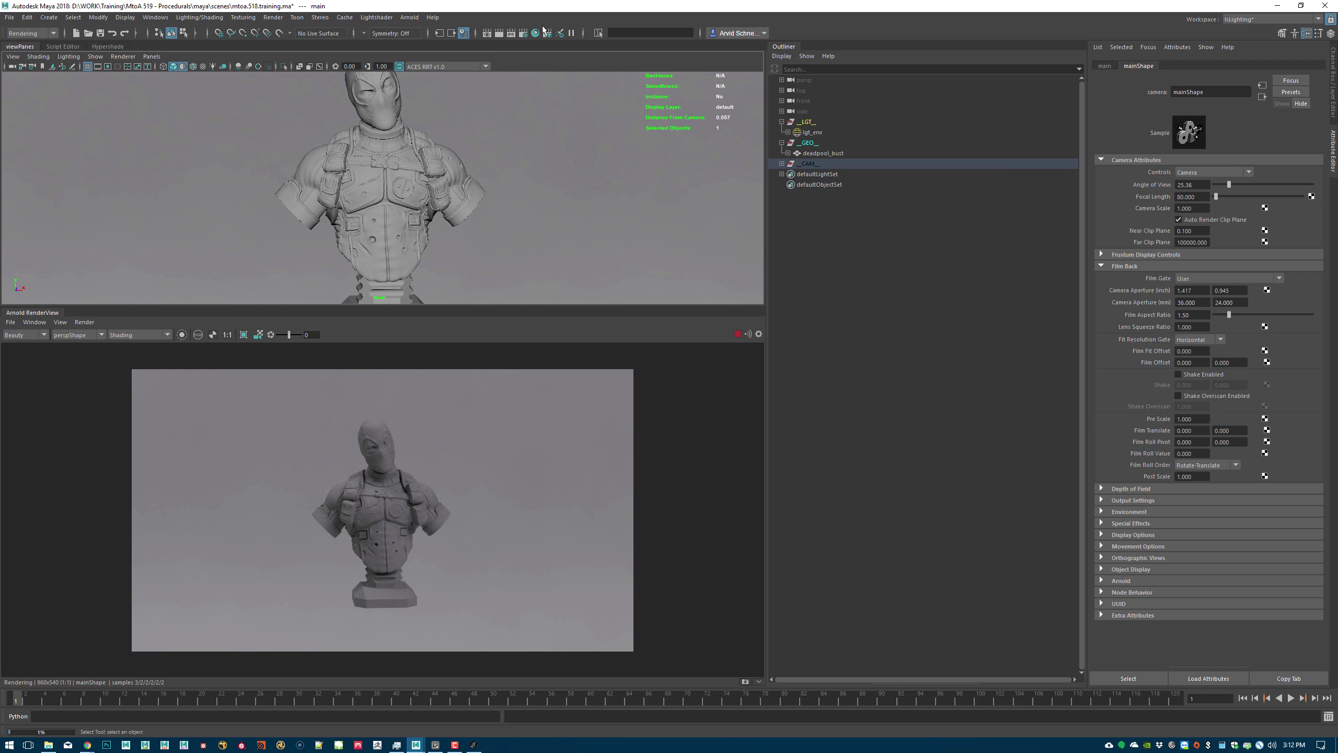
- Load the Arnold render settings preset that gives Camera (AA) 5, Diffuse, Specular and Transmission 1, and SSS 3
{"action": "left_click", "coordinate": [523, 33]}
{"action": "left_click", "coordinate": [761, 277]}
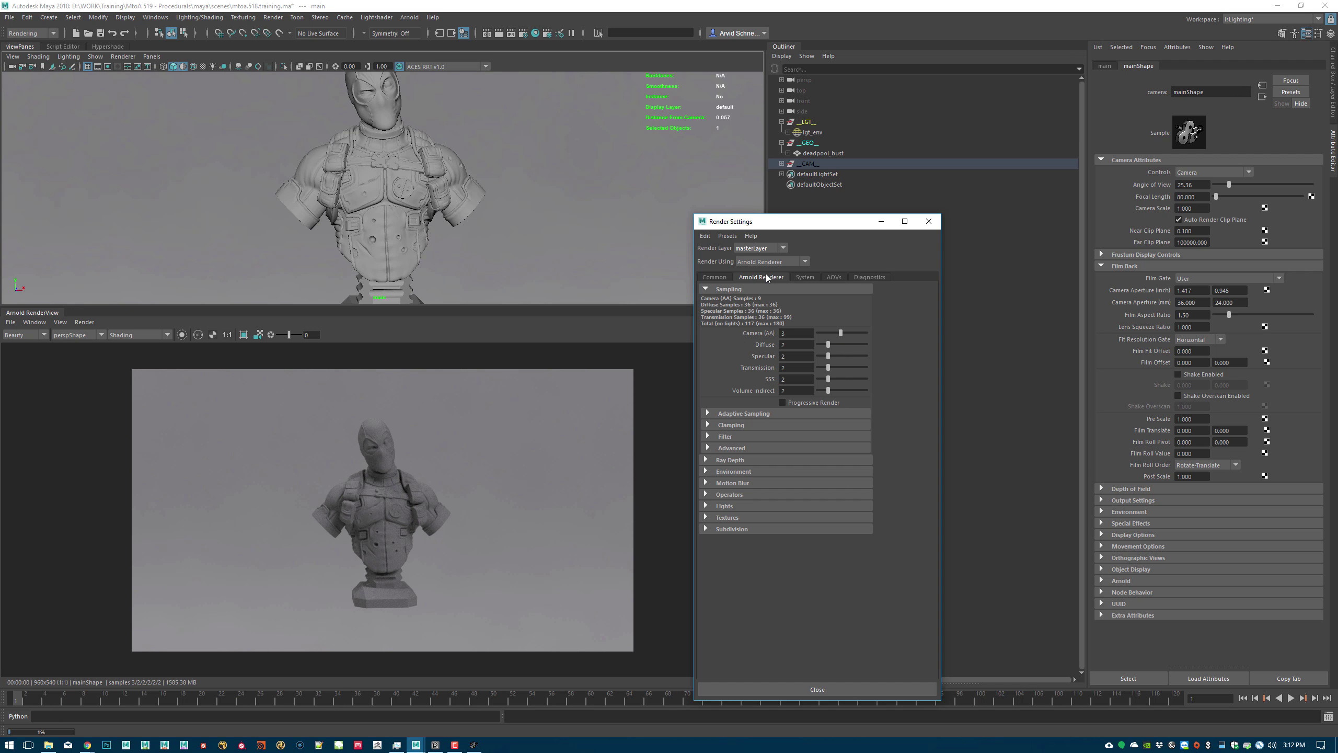
{"action": "left_click", "coordinate": [728, 236]}
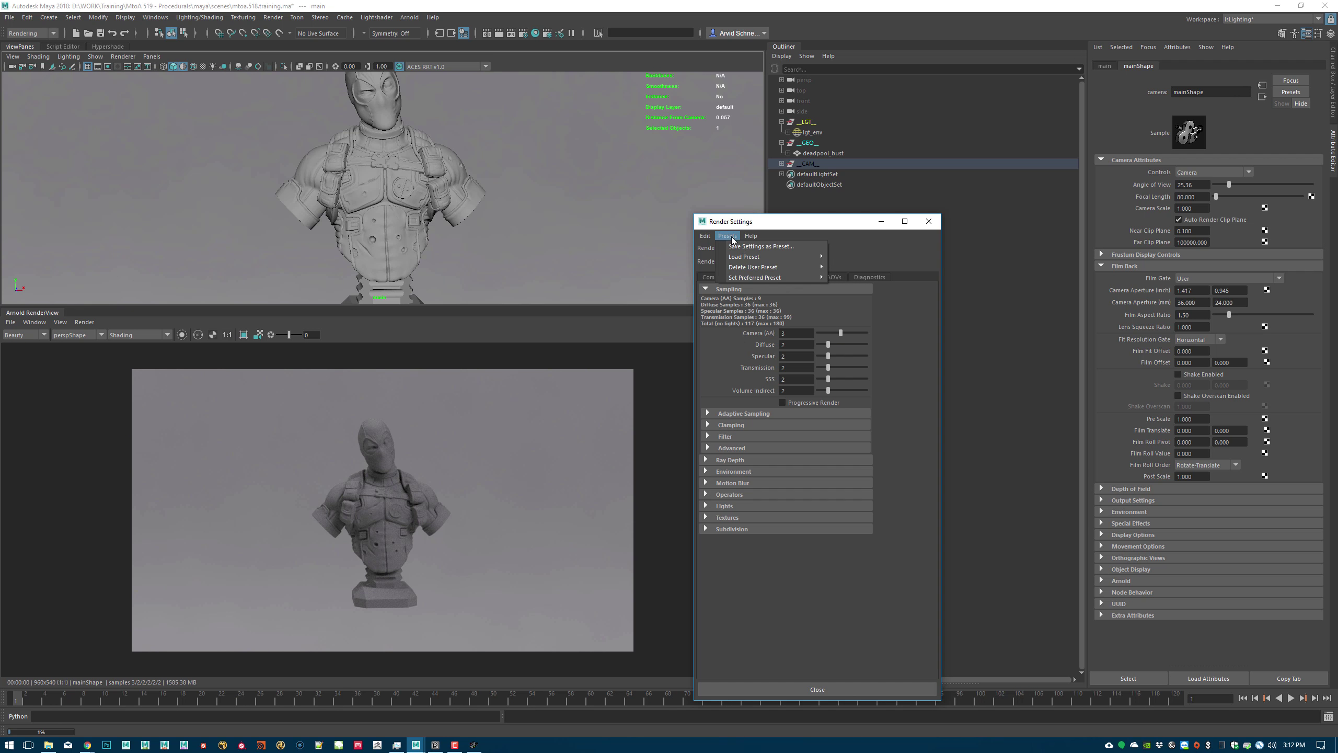
{"action": "mouse_move", "coordinate": [773, 257]}
{"action": "mouse_move", "coordinate": [875, 280]}
{"action": "left_click", "coordinate": [943, 283]}
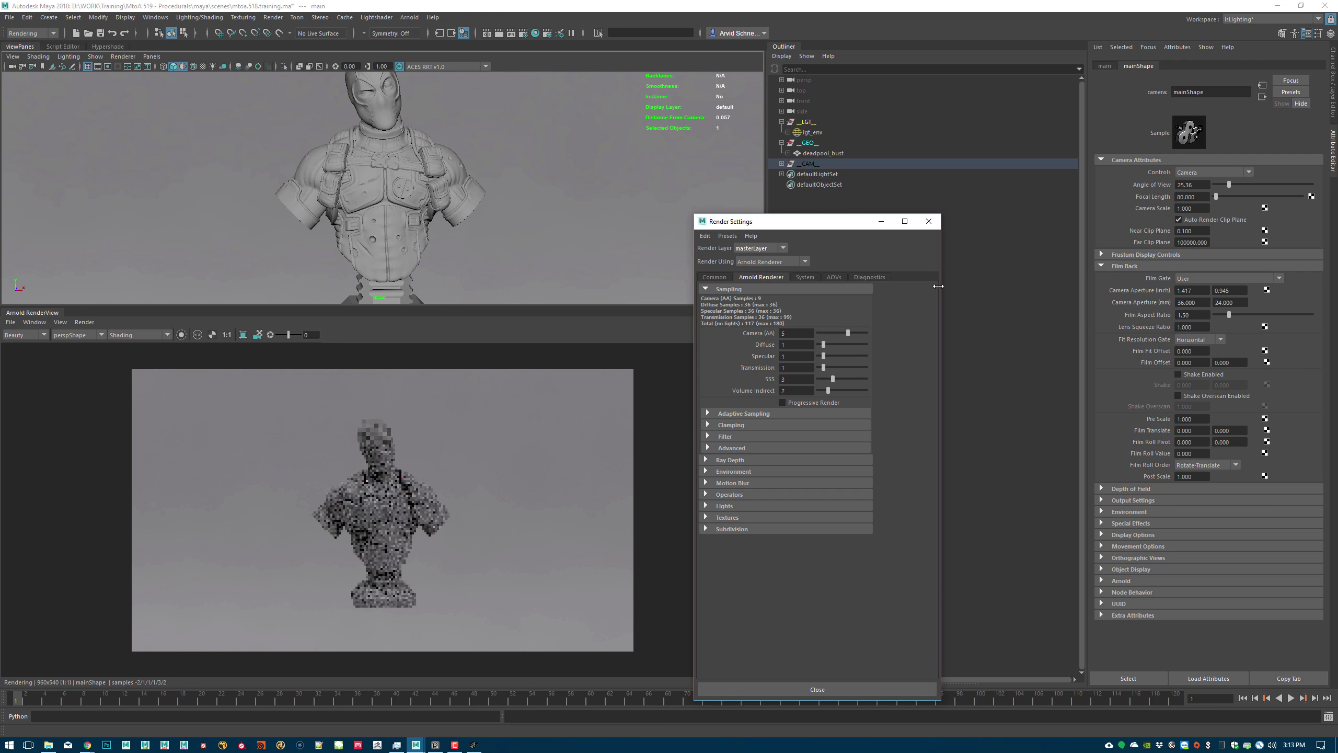
- Check the Ray Depth settings, set the Camera (AA) samples to 2 and close the render settings
{"action": "left_click", "coordinate": [731, 460]}
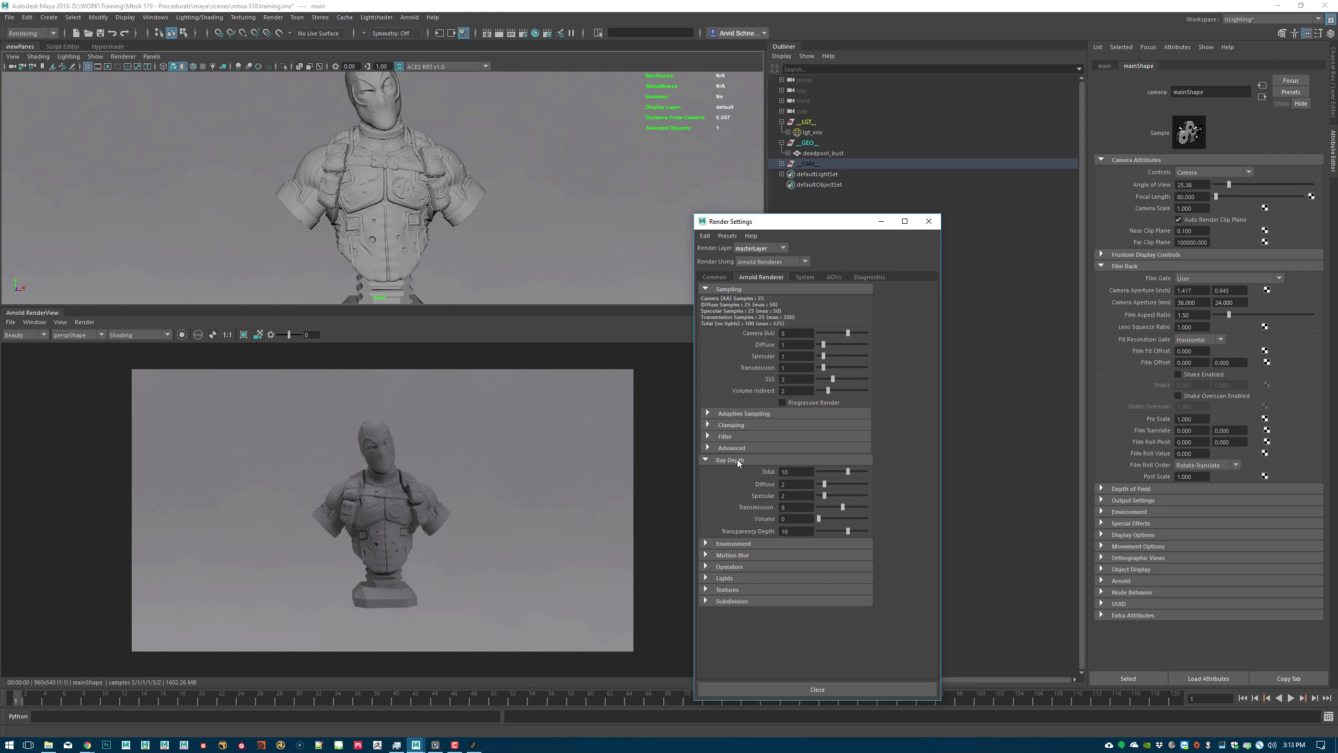
{"action": "left_click", "coordinate": [726, 459]}
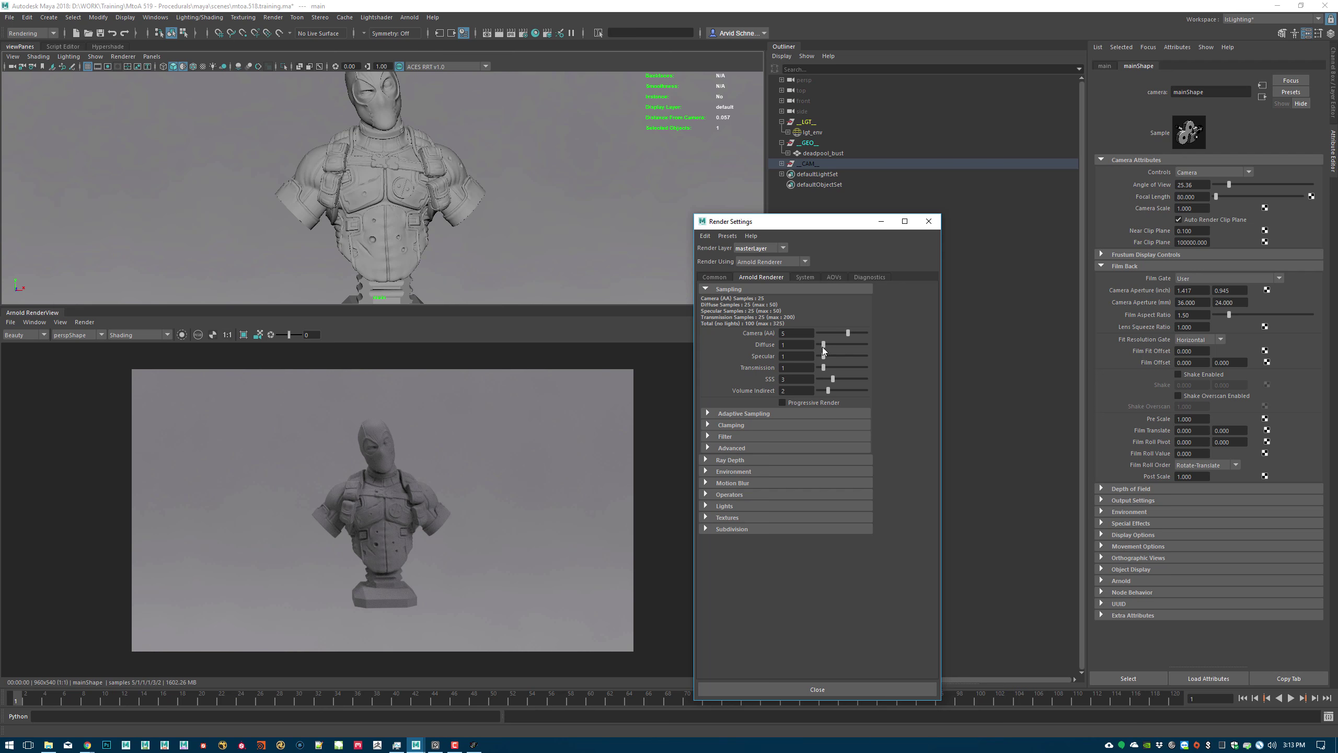
{"action": "left_click_drag", "start_coordinate": [840, 336], "coordinate": [835, 332]}
{"action": "left_click_drag", "start_coordinate": [452, 202], "coordinate": [400, 148], "text": "alt"}
{"action": "left_click", "coordinate": [928, 221]}
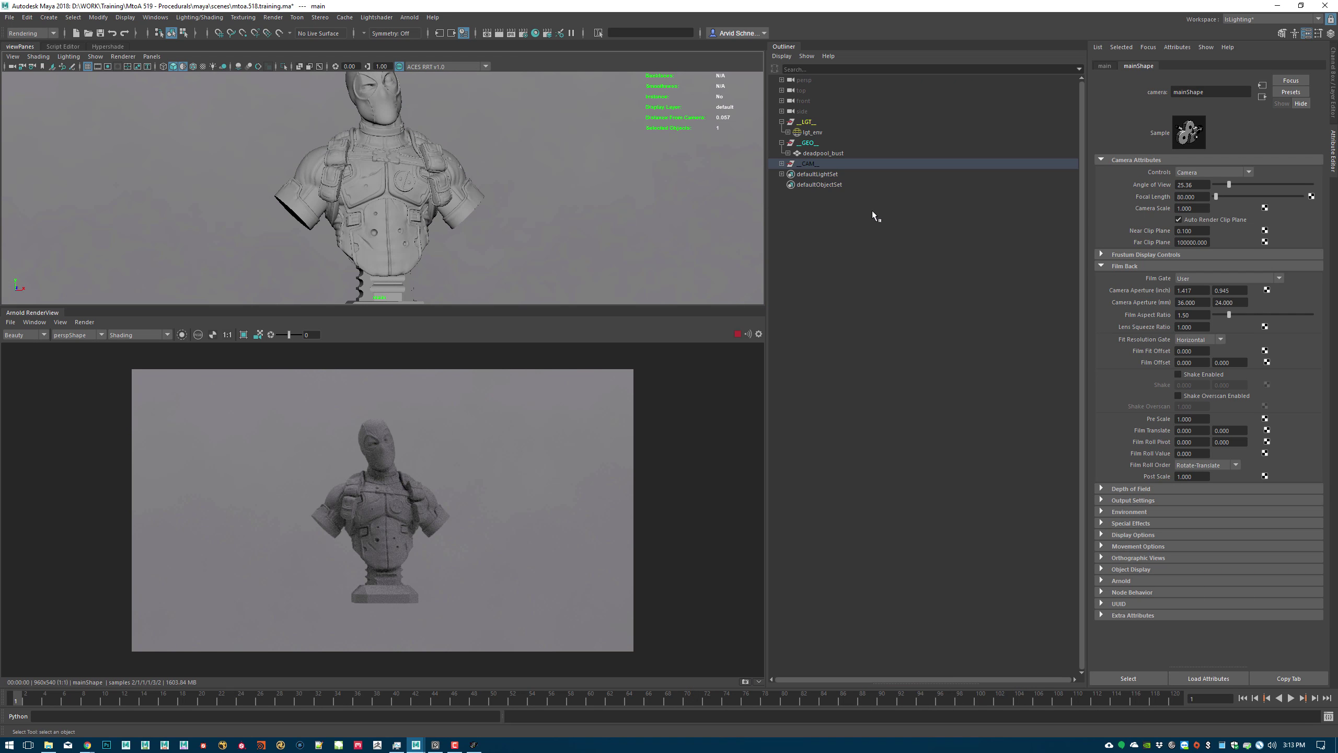
- Save the scene and assign a new aiStandardSurface shader to the Deadpool bust
{"action": "key", "text": "ctrl+s"}
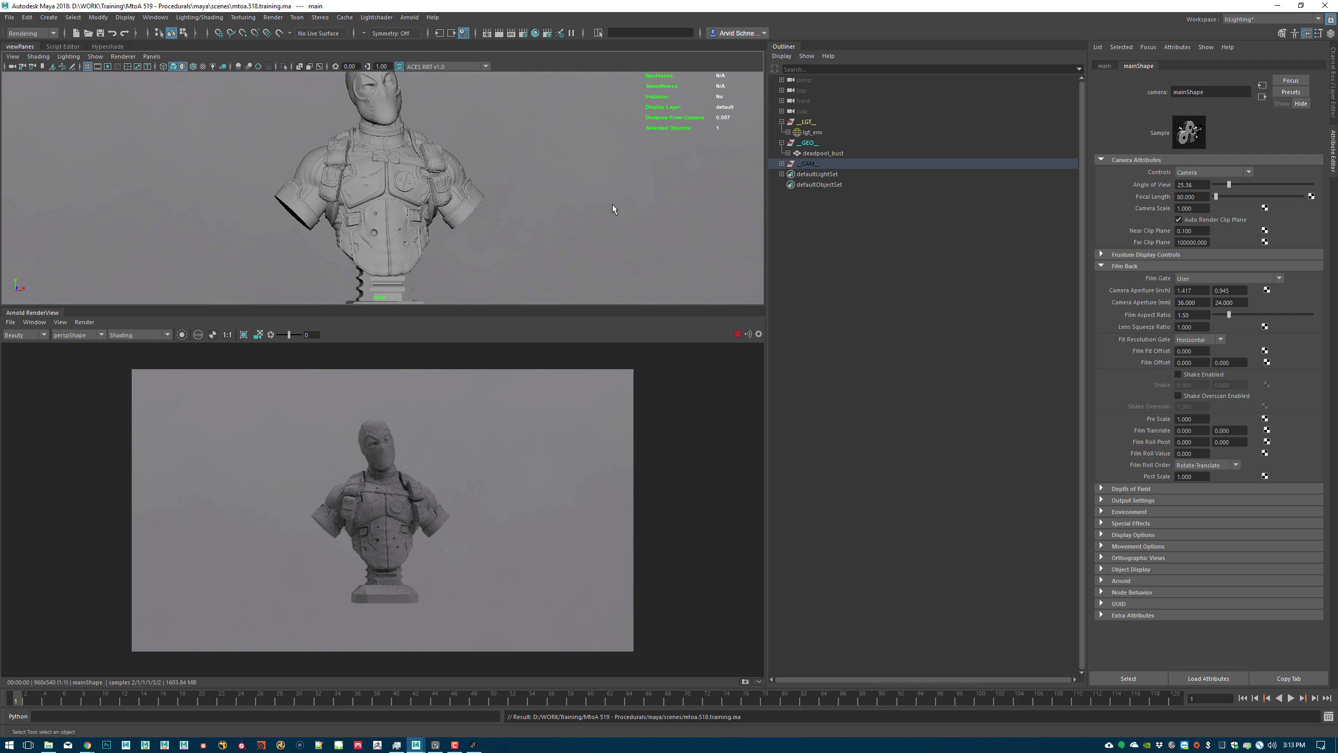
{"action": "left_click", "coordinate": [400, 183]}
{"action": "right_click", "coordinate": [412, 170]}
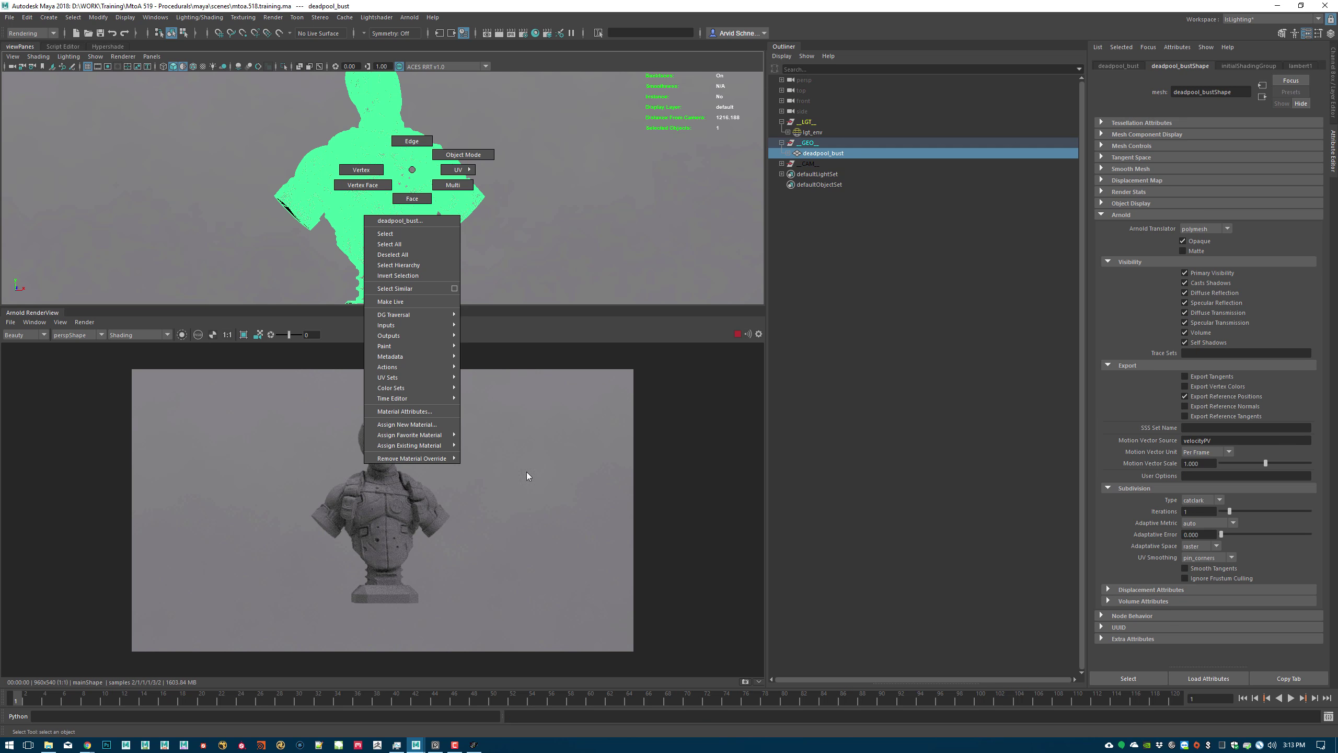
{"action": "mouse_move", "coordinate": [415, 435]}
{"action": "left_click", "coordinate": [501, 434]}
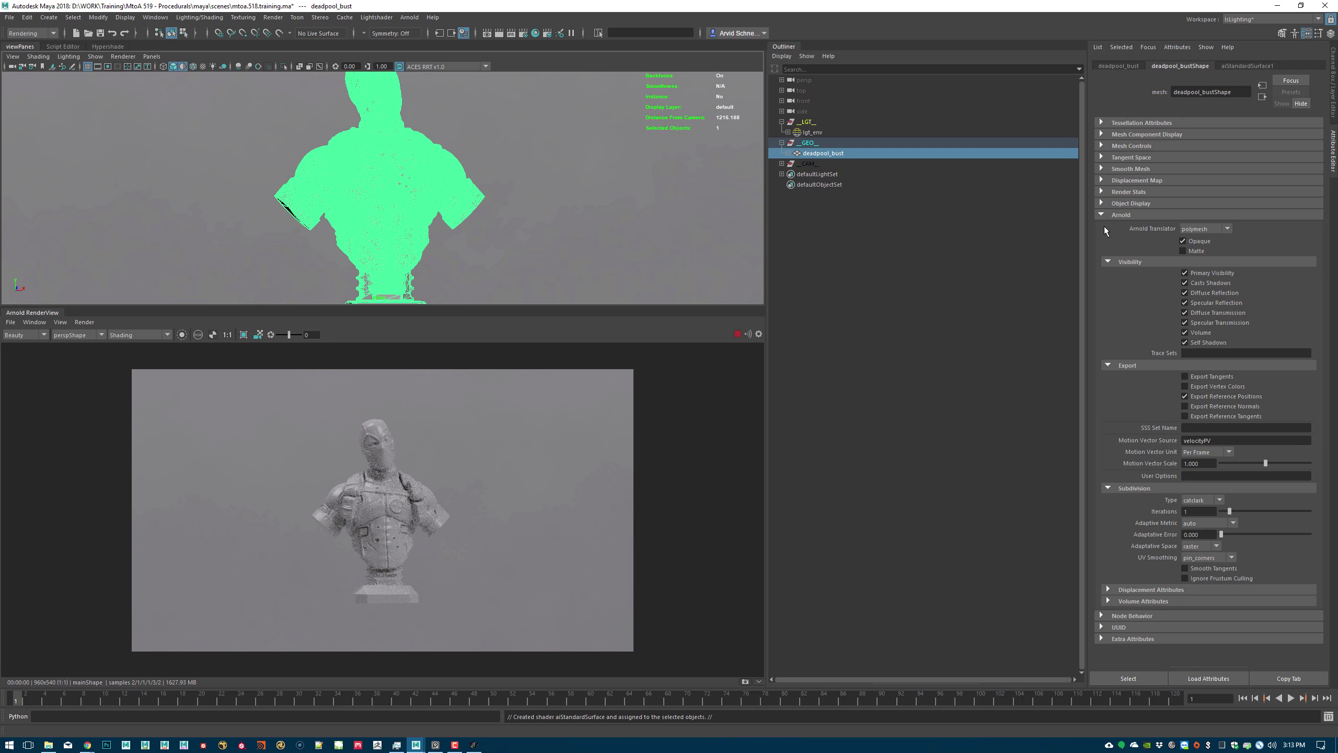
- Set the shader's Base Weight to 1 and its Base Color value to 0.18
{"action": "left_click", "coordinate": [1193, 190]}
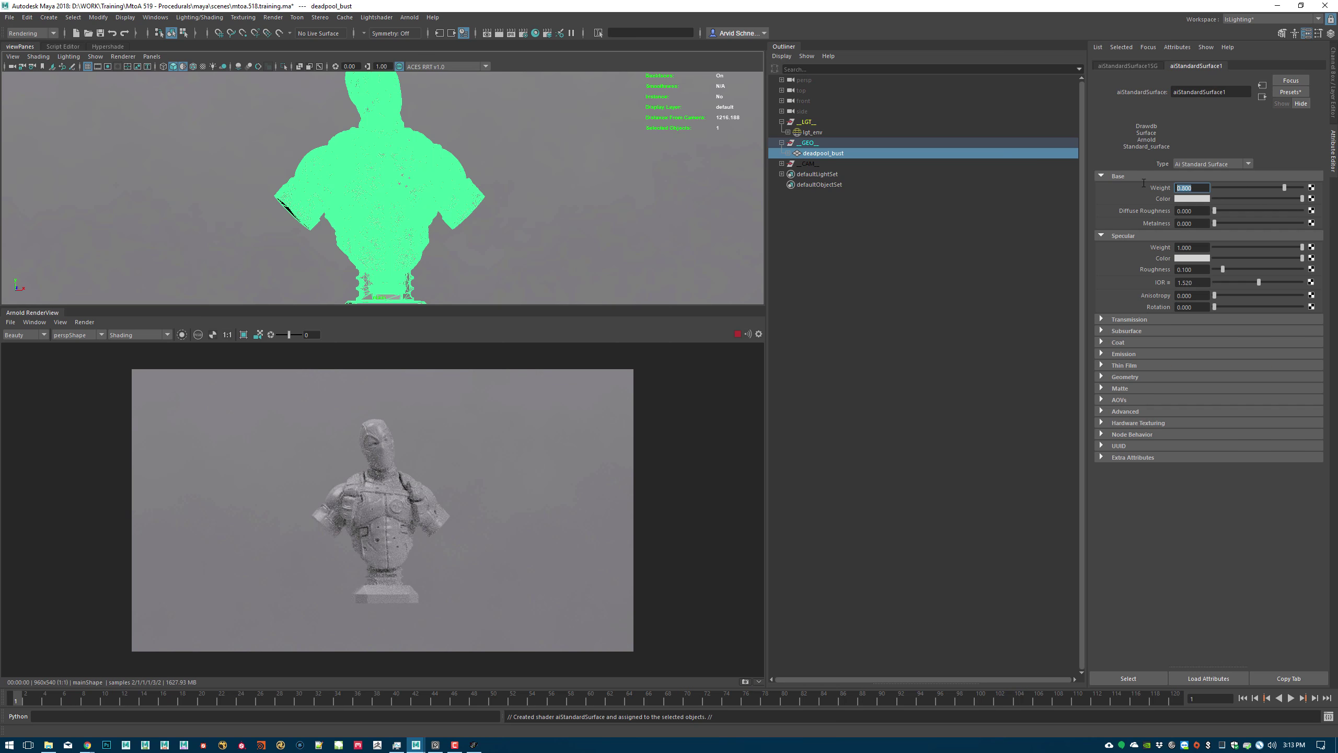
{"action": "type", "text": "1"}
{"action": "left_click", "coordinate": [1197, 199]}
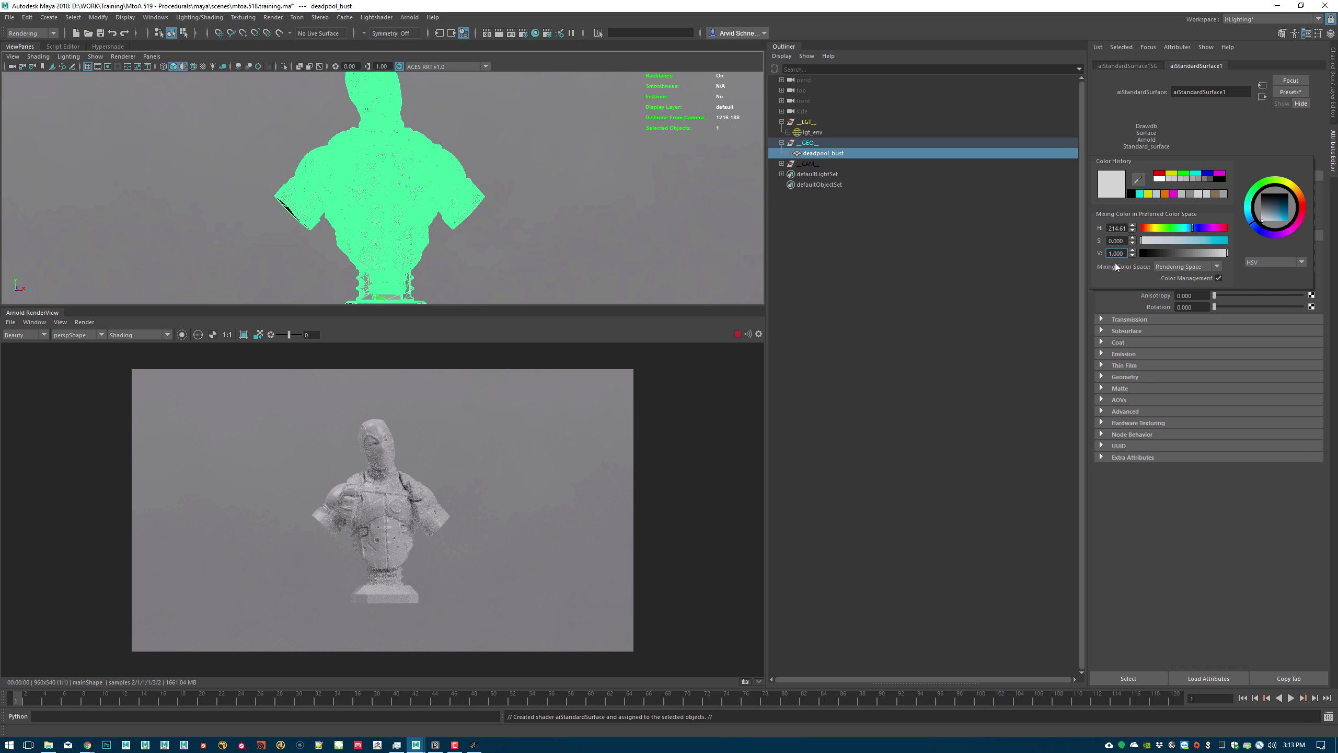
{"action": "left_click_drag", "start_coordinate": [1123, 255], "coordinate": [1090, 246]}
{"action": "type", "text": "0.18"}
{"action": "key", "text": "Return"}
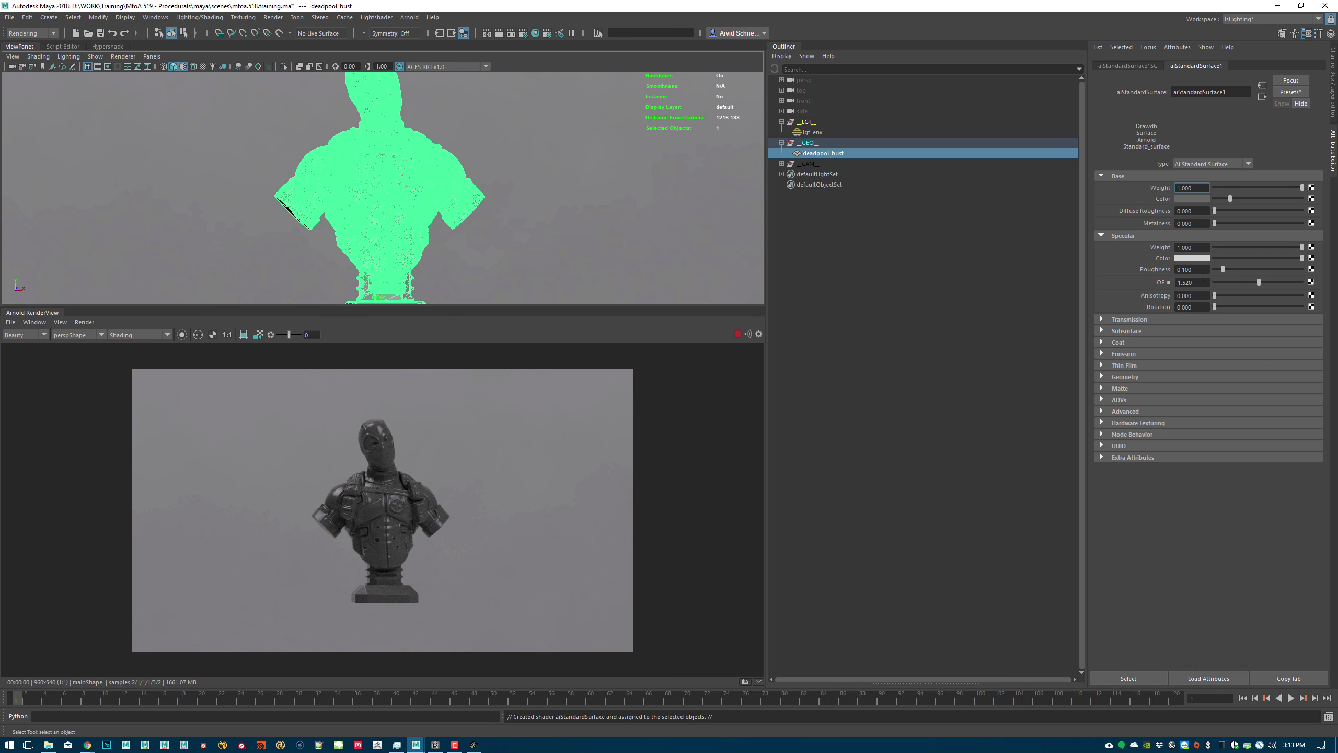
- Zoom in on the bust's torso and set the shader's Specular Roughness to 0.6
{"action": "scroll", "coordinate": [625, 171], "scroll_direction": "up", "scroll_amount": 5}
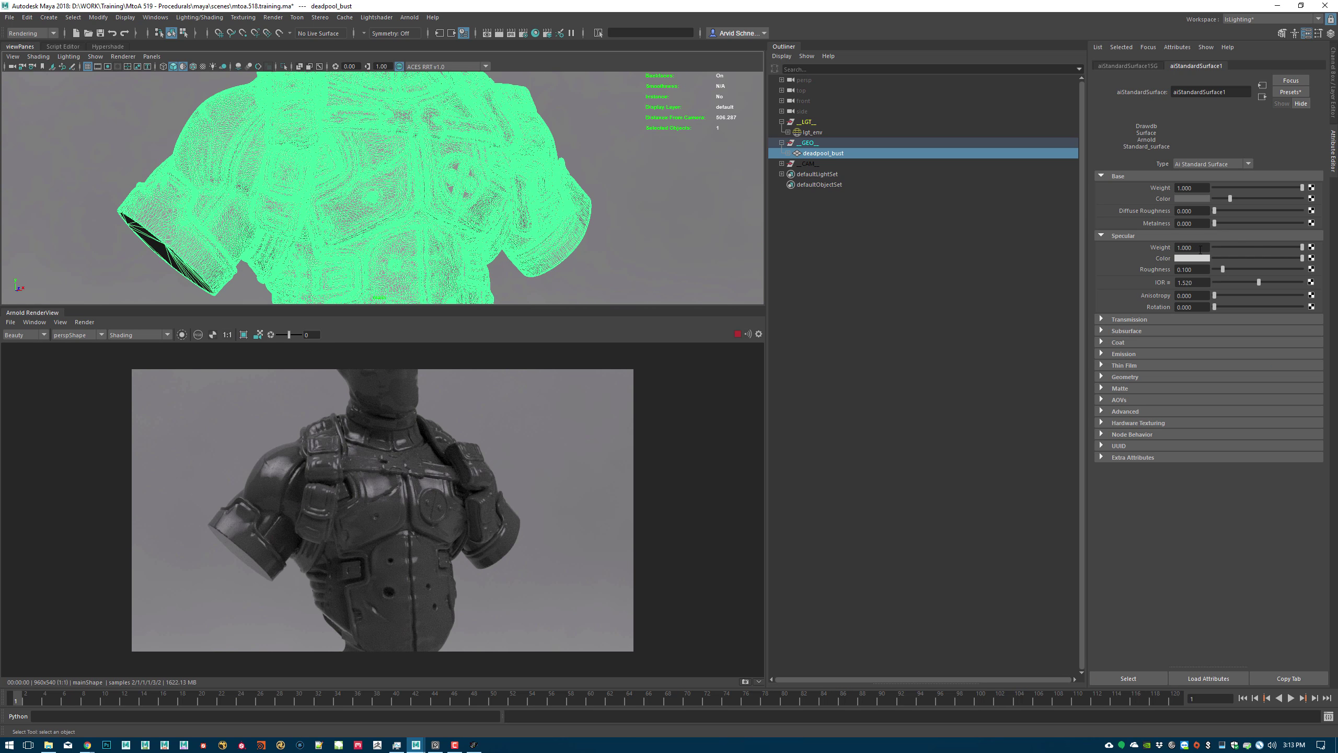
{"action": "double_click", "coordinate": [1192, 269]}
{"action": "type", "text": "0.6"}
{"action": "key", "text": "Return"}
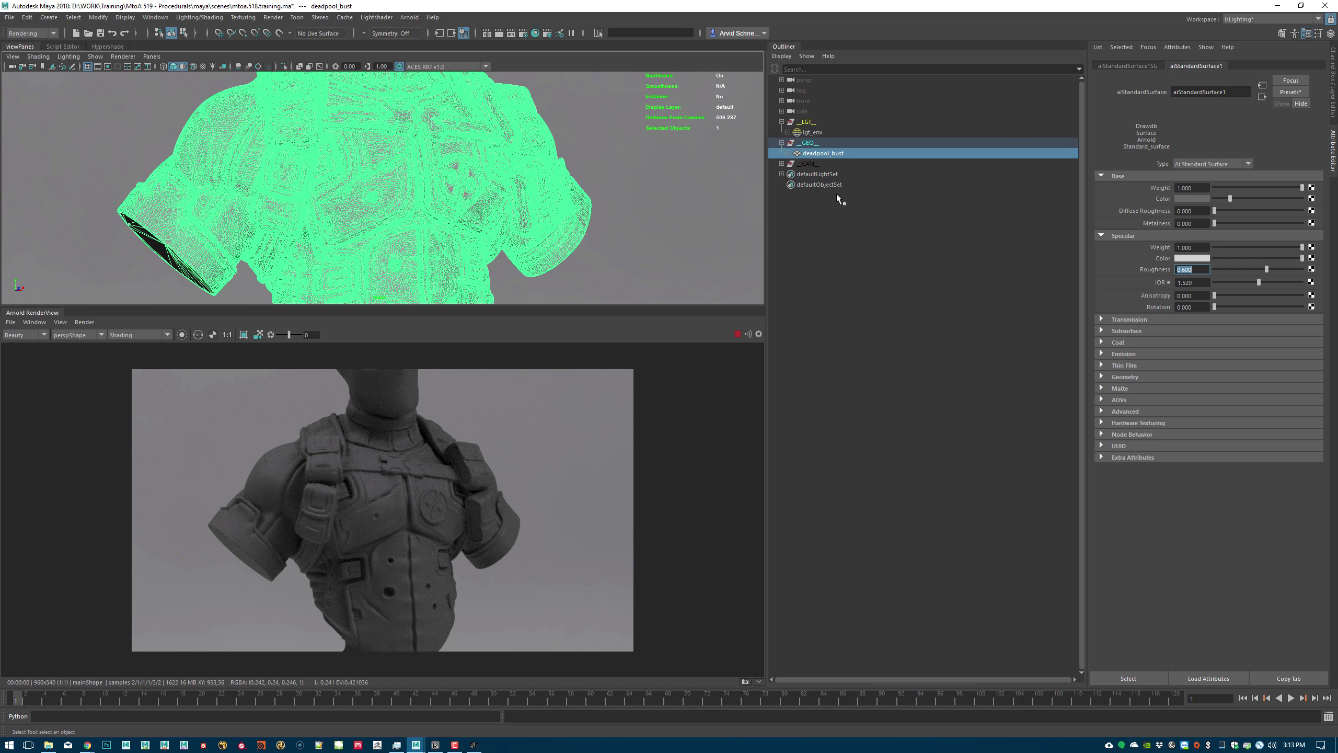
- Orbit and reframe the bust from several angles to check its rougher shading in the live render
{"action": "left_click_drag", "start_coordinate": [659, 171], "coordinate": [539, 167], "text": "alt"}
{"action": "scroll", "coordinate": [540, 166], "scroll_direction": "down", "scroll_amount": 2}
{"action": "middle_click_drag", "start_coordinate": [540, 167], "coordinate": [580, 232], "text": "alt"}
{"action": "right_click_drag", "start_coordinate": [580, 232], "coordinate": [532, 170], "text": "alt"}
{"action": "left_click", "coordinate": [532, 169]}
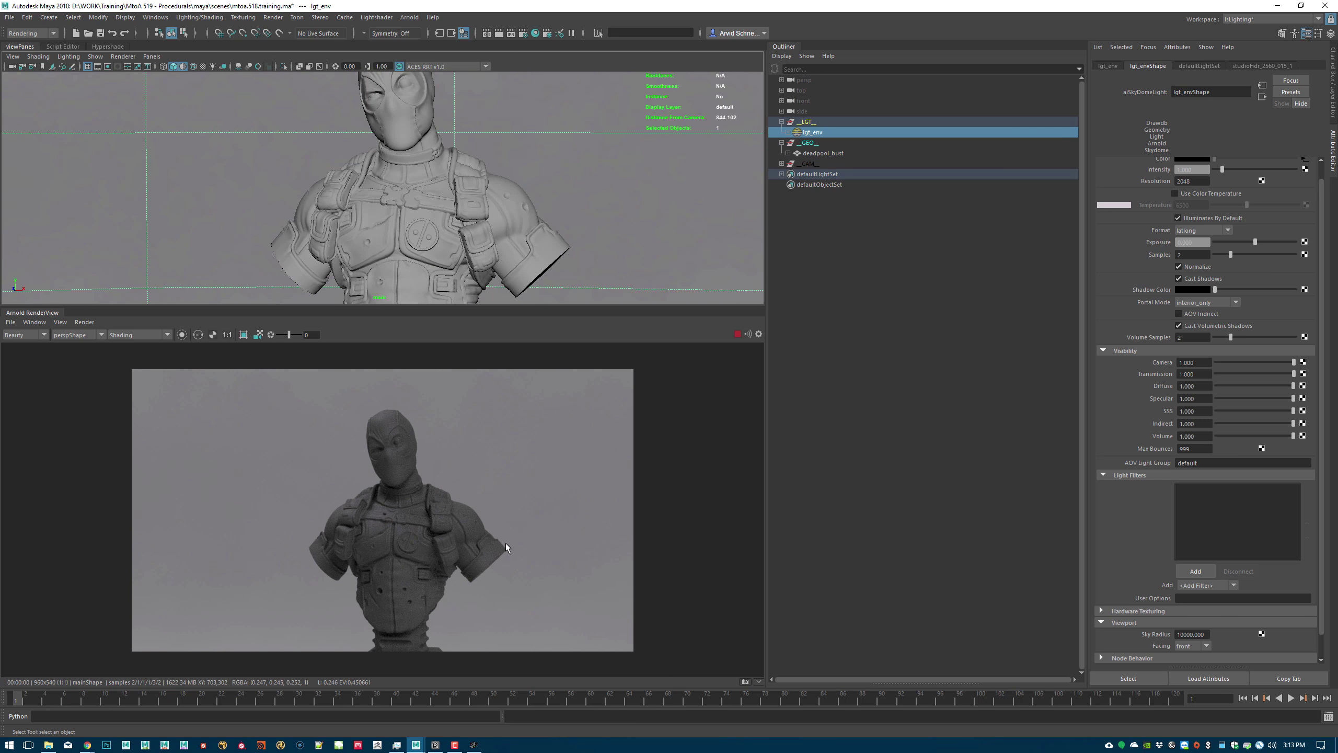
{"action": "left_click_drag", "start_coordinate": [492, 183], "coordinate": [515, 184], "text": "alt"}
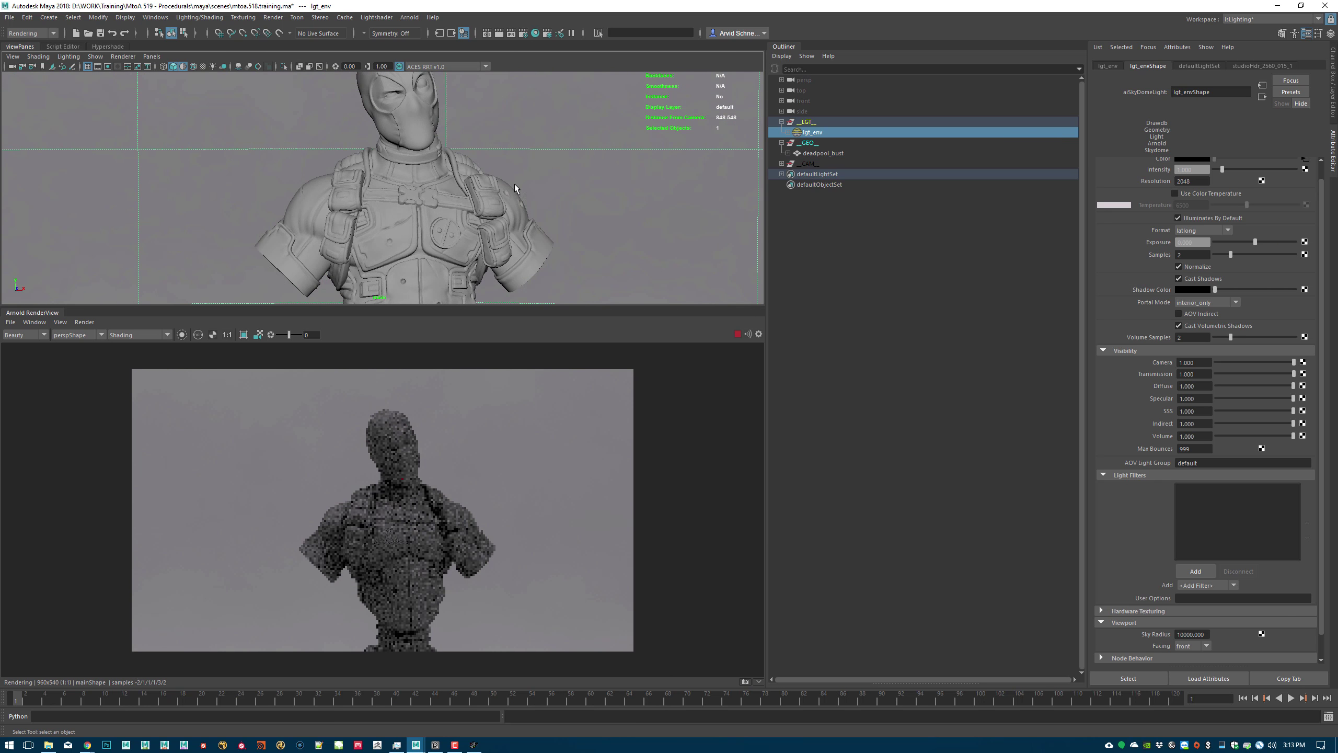
- Expand the camera group, stop the live render, and display the resolution gate with its mask in an enlarged viewport
{"action": "left_click", "coordinate": [782, 164]}
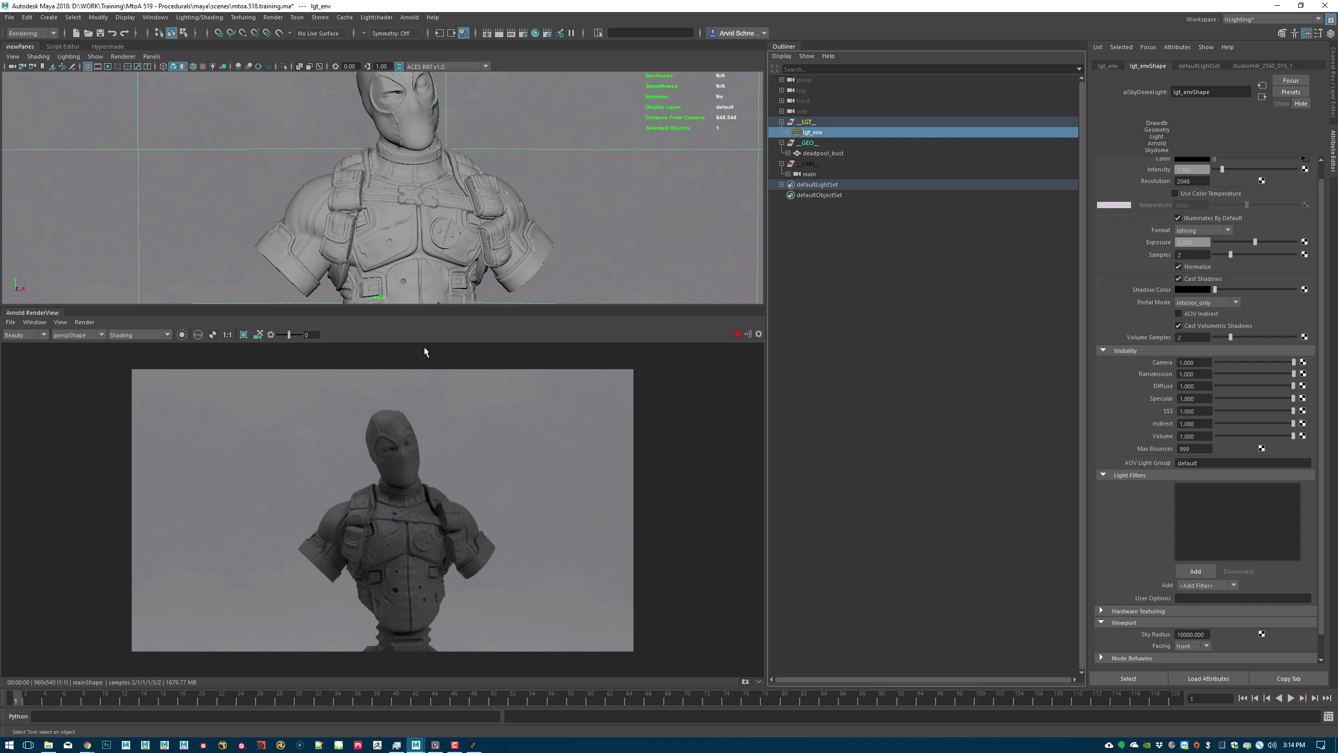
{"action": "left_click_drag", "start_coordinate": [449, 307], "coordinate": [451, 466]}
{"action": "left_click", "coordinate": [738, 495]}
{"action": "left_click", "coordinate": [117, 67]}
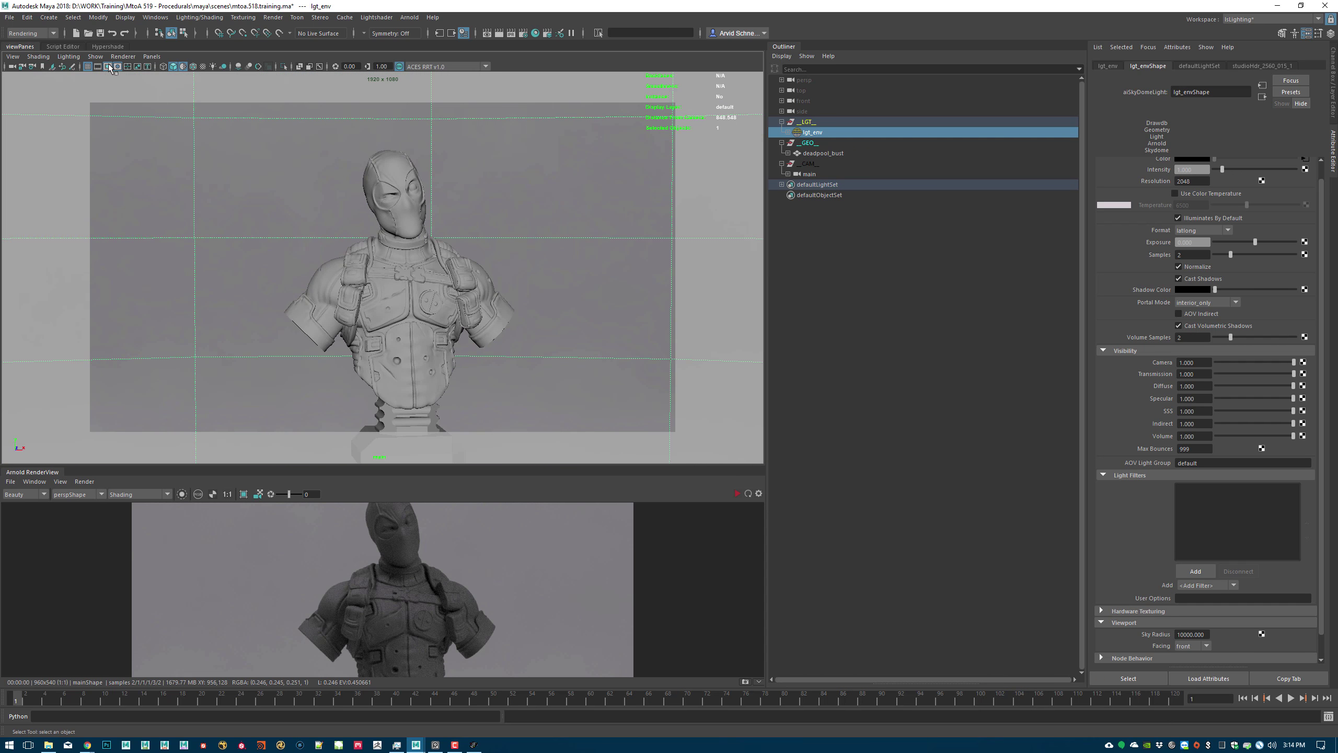
- Reframe the bust larger within the resolution gate, turned slightly and centred
{"action": "scroll", "coordinate": [474, 312], "scroll_direction": "up", "scroll_amount": 3}
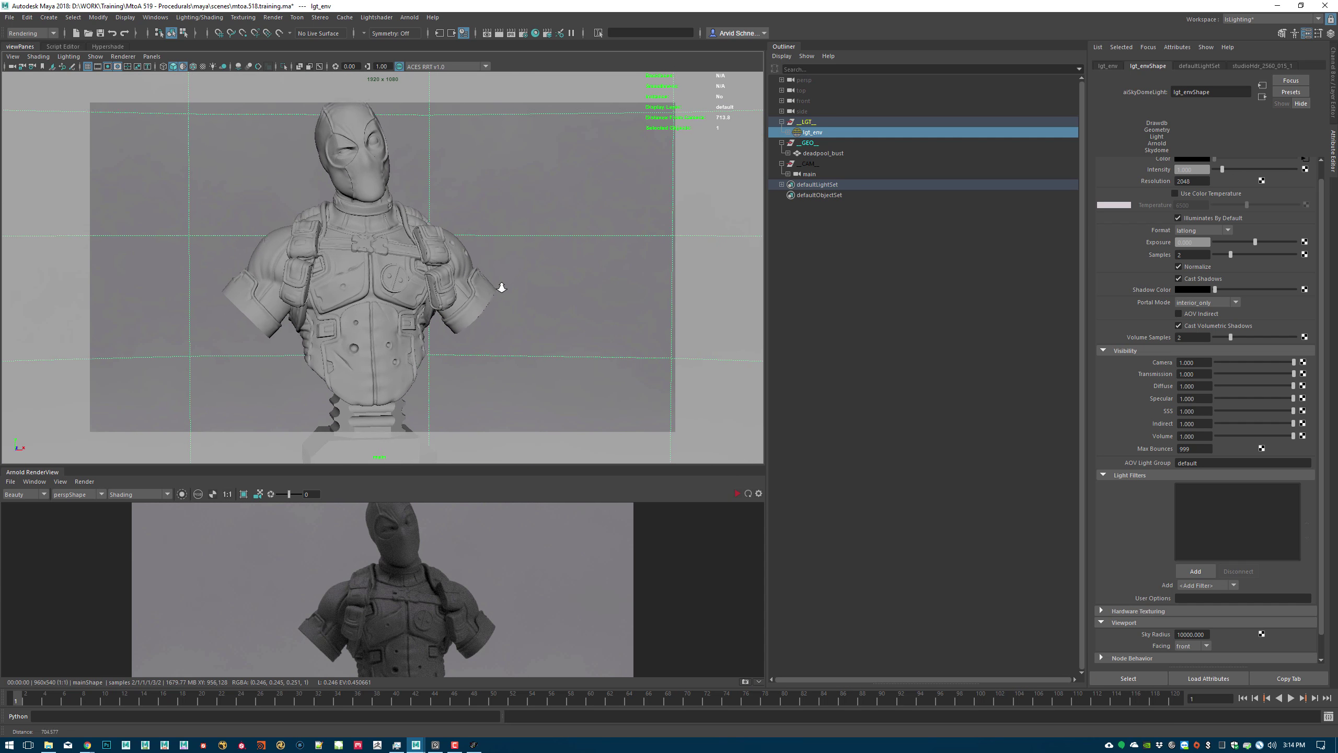
{"action": "left_click_drag", "start_coordinate": [459, 268], "coordinate": [464, 264], "text": "alt"}
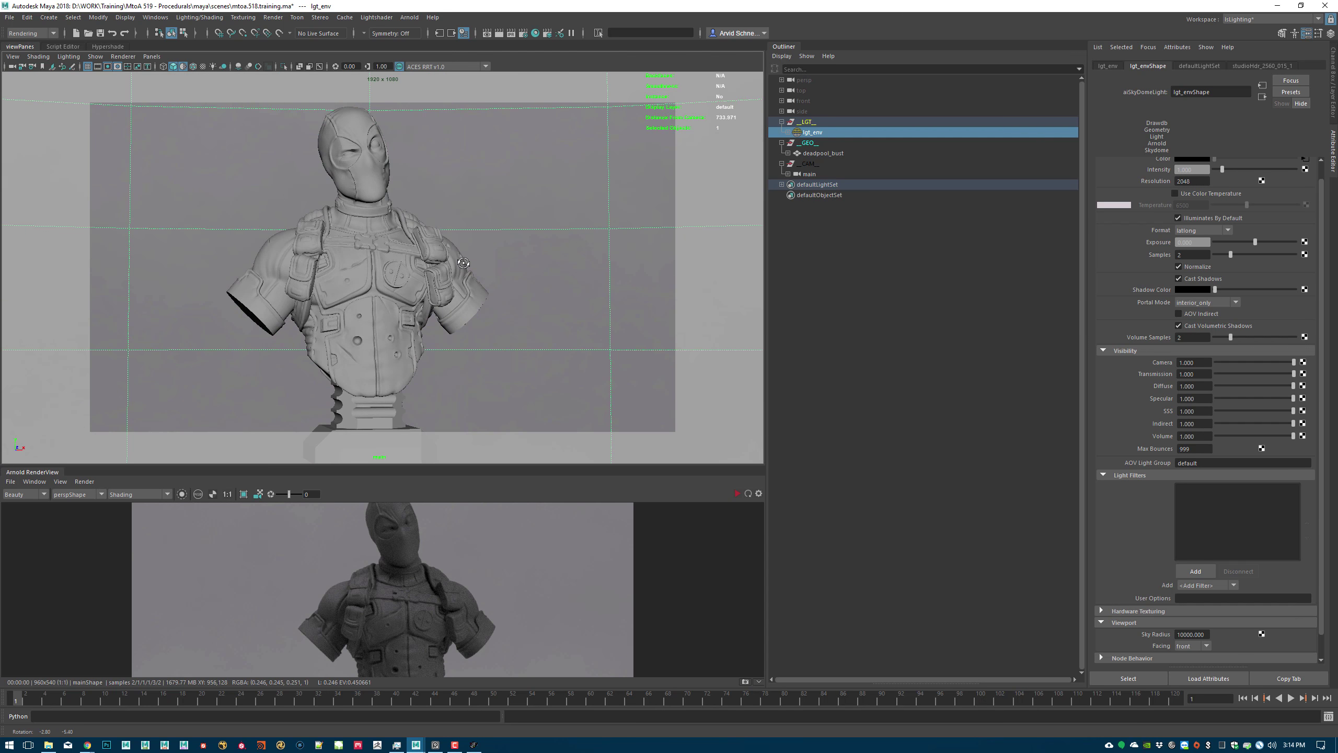
{"action": "middle_click_drag", "start_coordinate": [464, 263], "coordinate": [485, 256], "text": "alt"}
{"action": "left_click_drag", "start_coordinate": [484, 255], "coordinate": [487, 262], "text": "alt"}
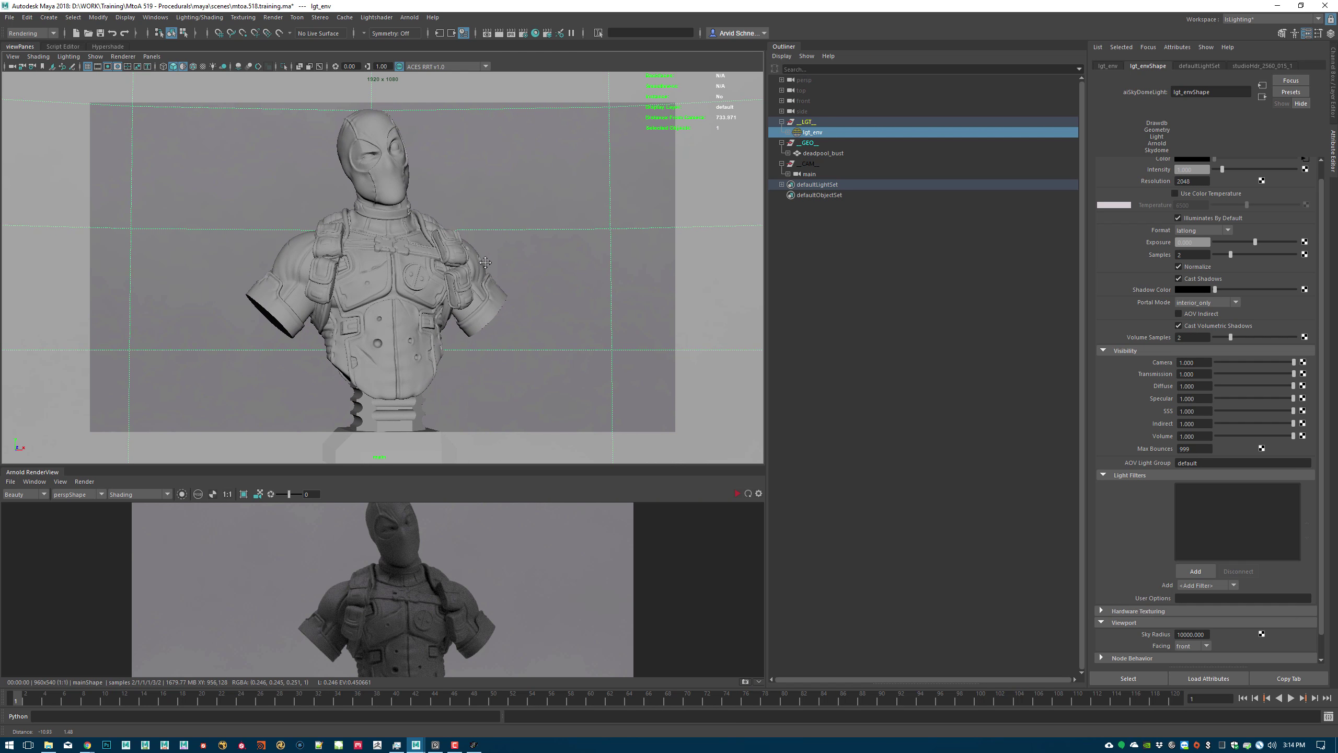
- Remove the persp camera from the renderable cameras in the common render settings
{"action": "left_click", "coordinate": [548, 34]}
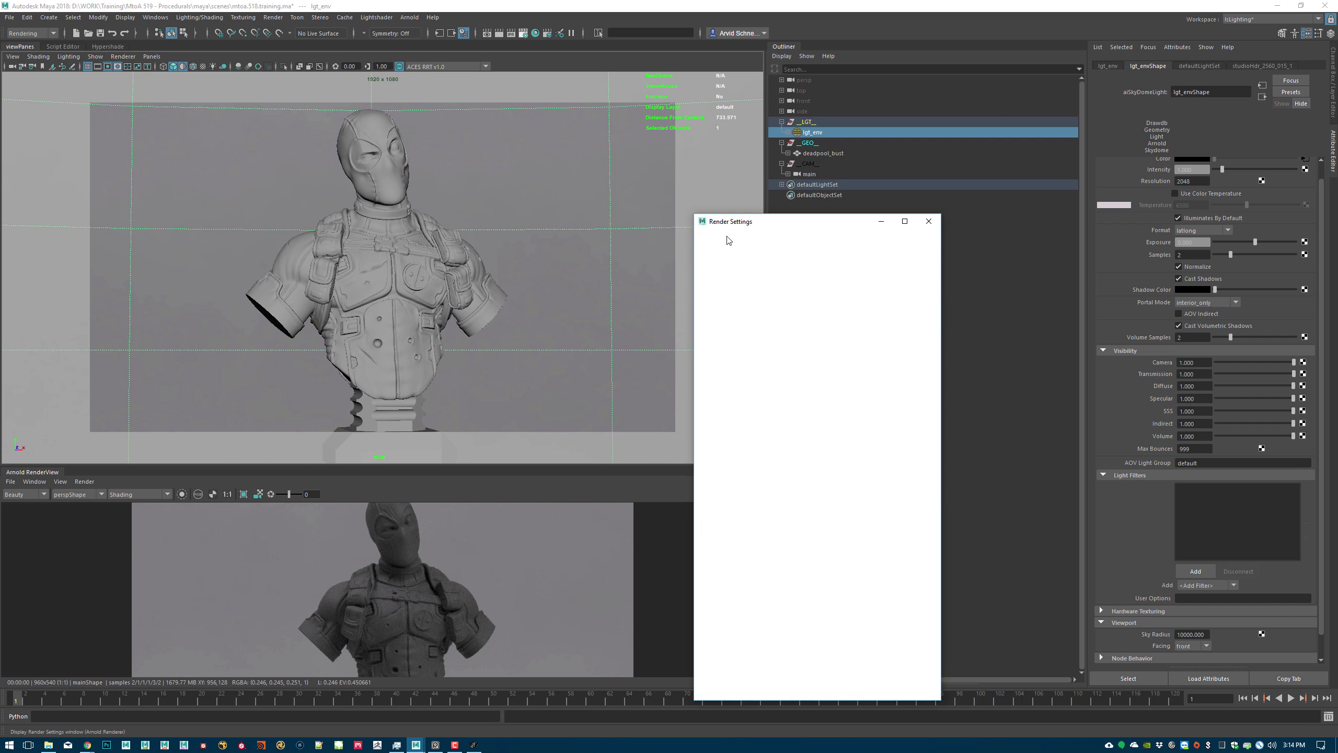
{"action": "left_click", "coordinate": [714, 276]}
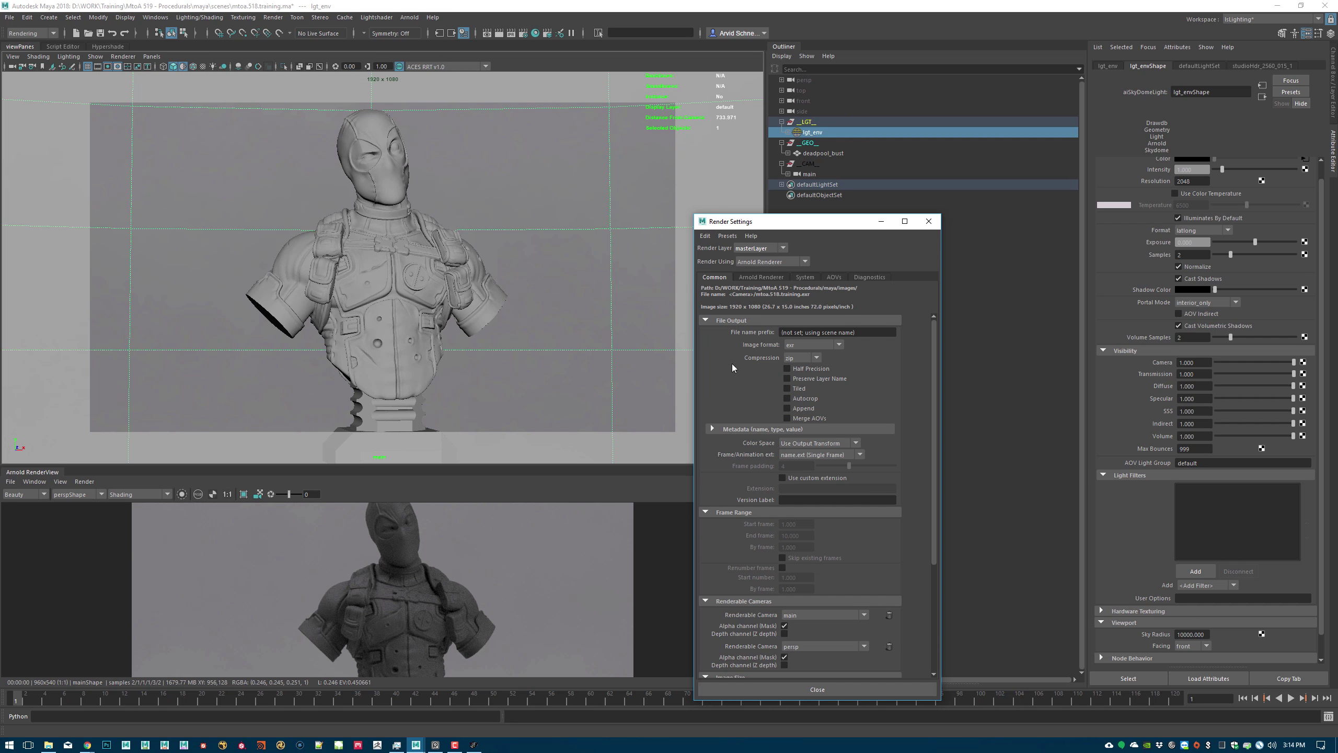
{"action": "scroll", "coordinate": [738, 440], "scroll_direction": "down", "scroll_amount": 3}
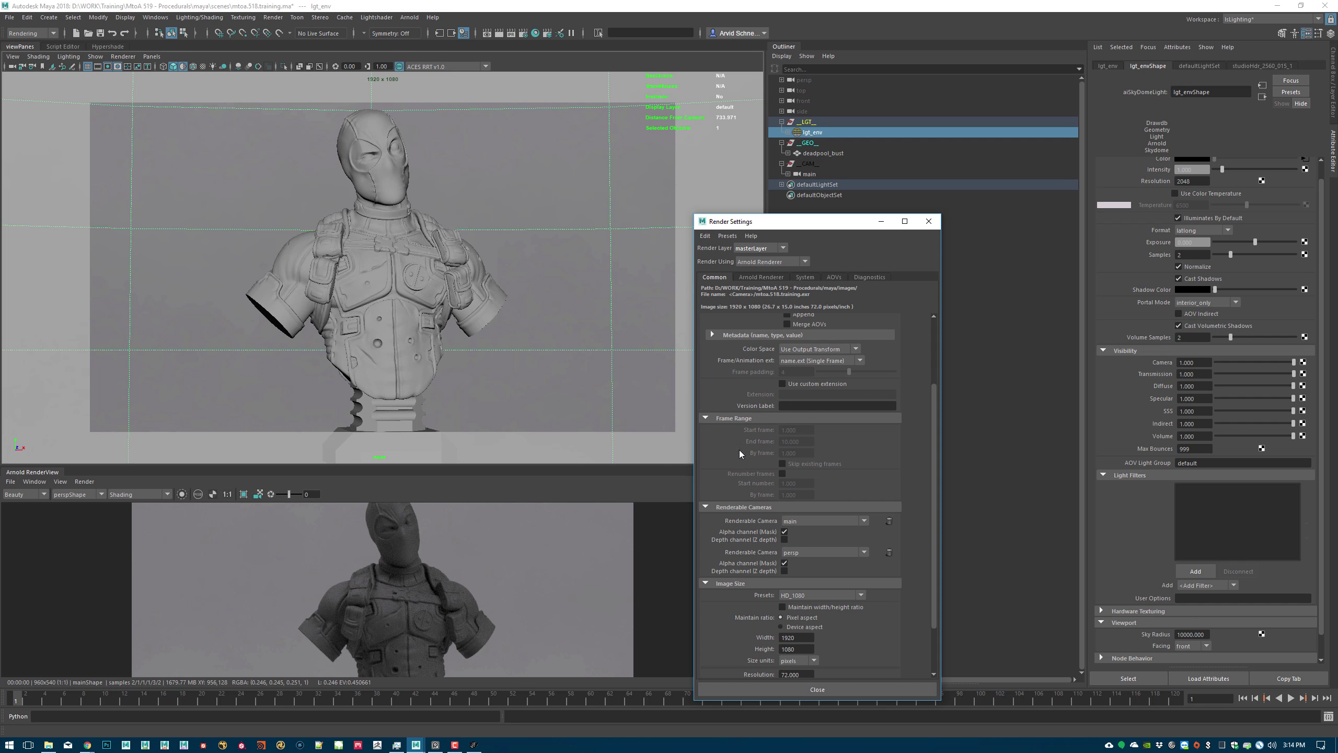
{"action": "left_click", "coordinate": [890, 552]}
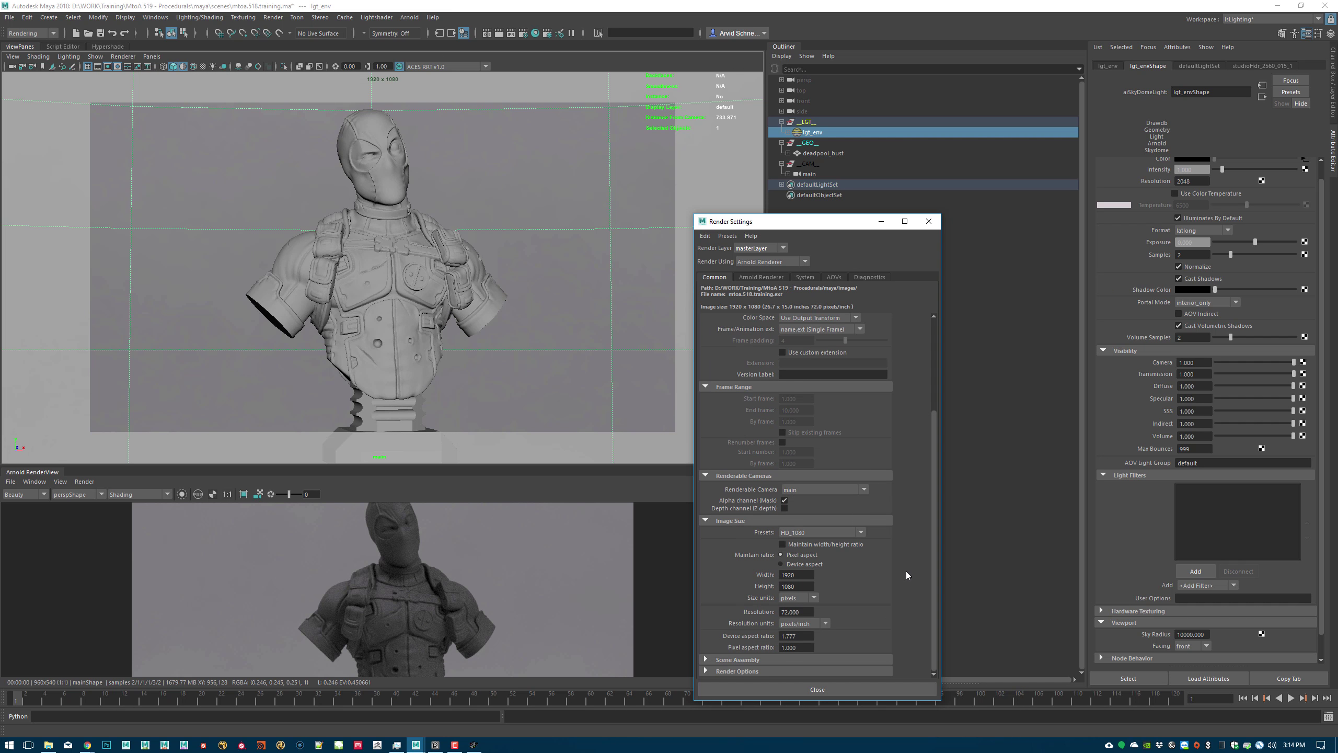
- Set the render image size to a portrait format, 1000 wide by 1500 high
{"action": "double_click", "coordinate": [809, 585]}
{"action": "left_click", "coordinate": [806, 575]}
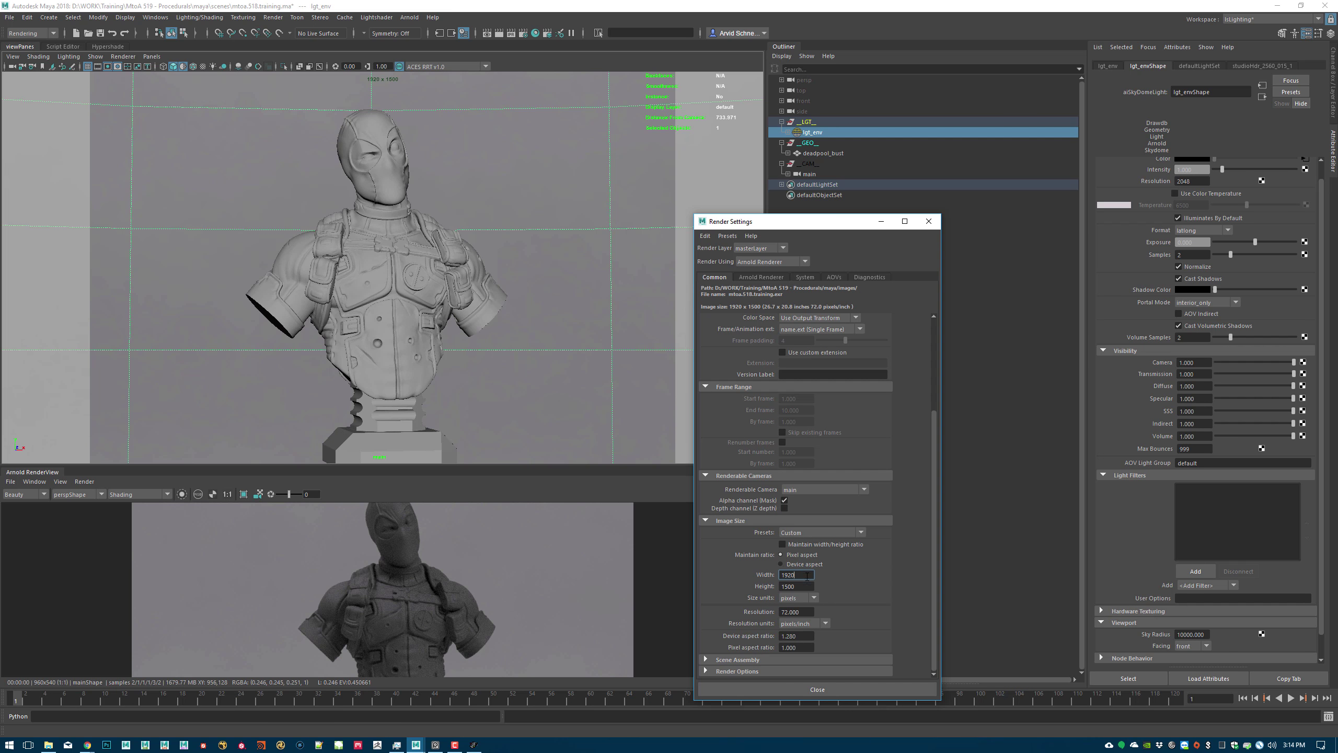
{"action": "left_click_drag", "start_coordinate": [801, 575], "coordinate": [770, 571]}
{"action": "type", "text": "1000"}
{"action": "key", "text": "Return"}
- Select the main camera and raise its Overscan to 3.160 so the whole portrait gate fits the viewport
{"action": "left_click", "coordinate": [12, 67]}
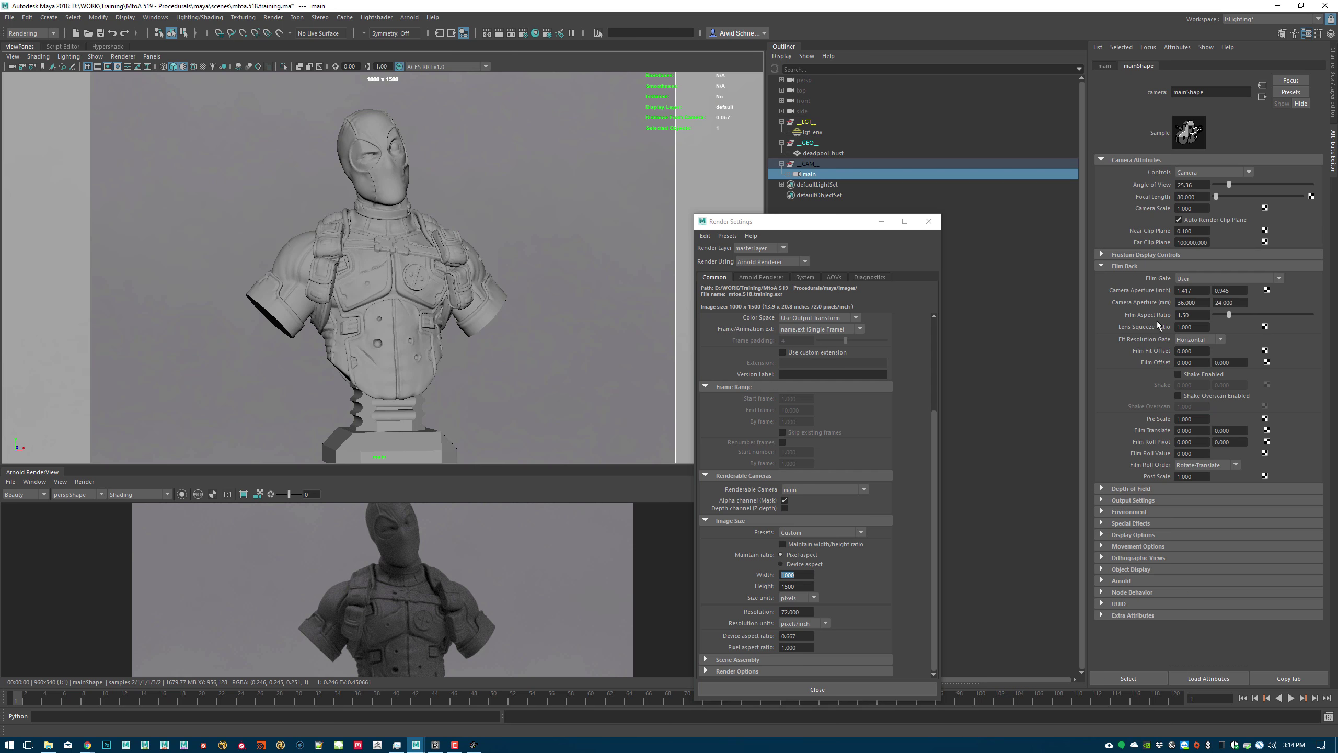
{"action": "left_click", "coordinate": [1136, 535]}
{"action": "scroll", "coordinate": [1158, 579], "scroll_direction": "down", "scroll_amount": 2}
{"action": "left_click_drag", "start_coordinate": [1194, 586], "coordinate": [1290, 594], "text": "ctrl"}
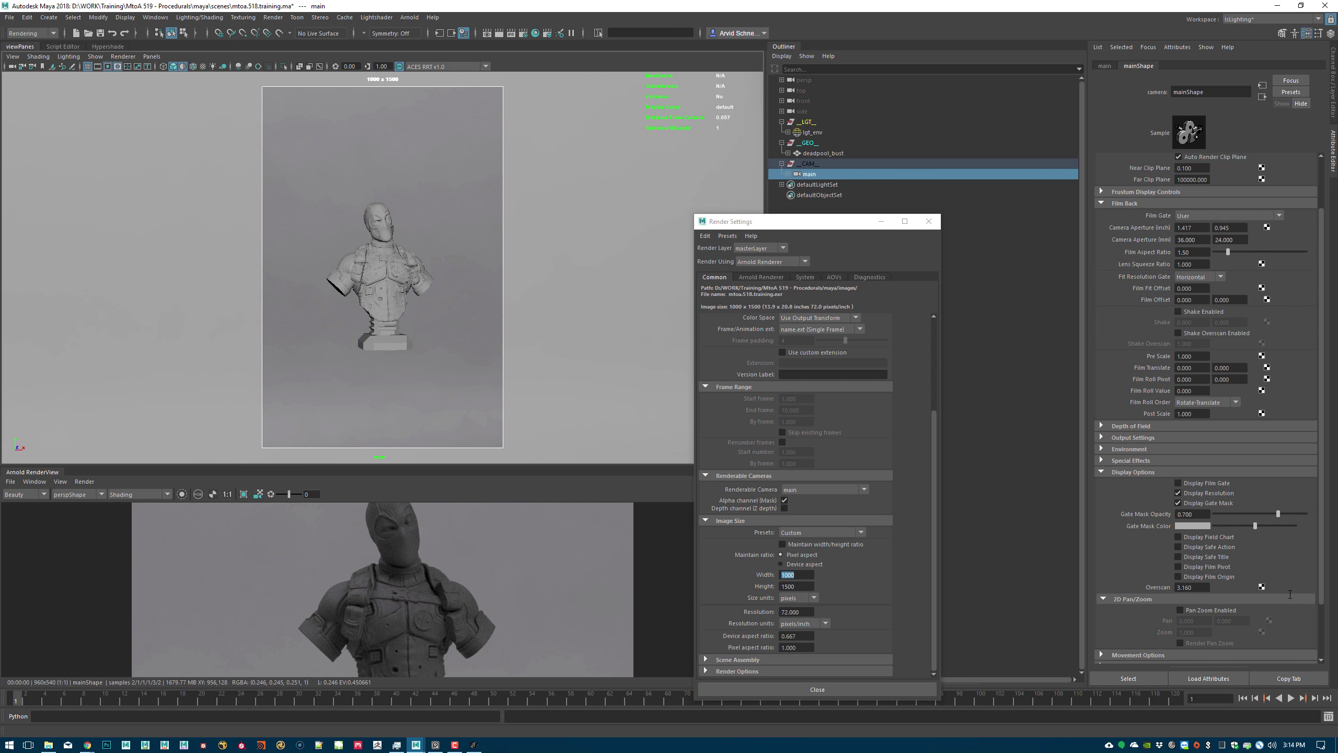
- Frame the whole bust with its pedestal inside the portrait gate of the main camera
{"action": "right_click_drag", "start_coordinate": [422, 290], "coordinate": [477, 293], "text": "alt"}
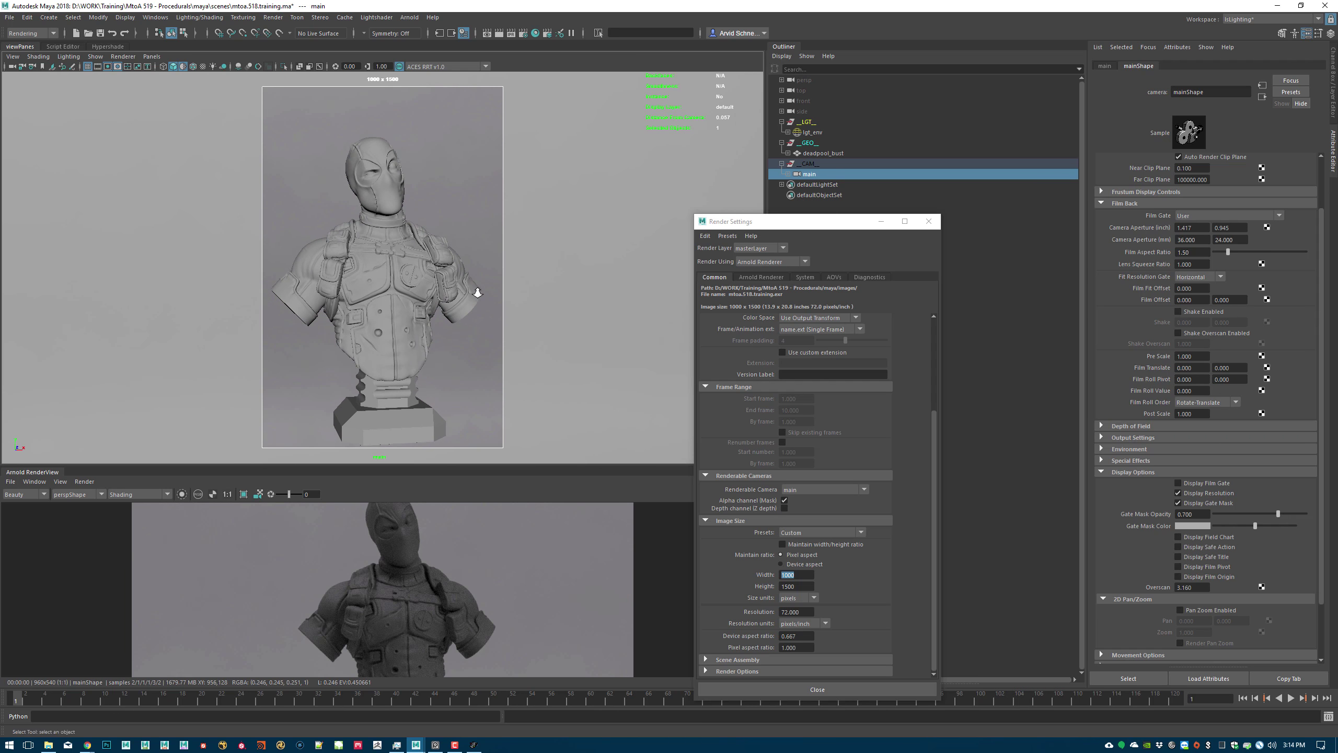
{"action": "left_click_drag", "start_coordinate": [478, 293], "coordinate": [767, 176], "text": "alt"}
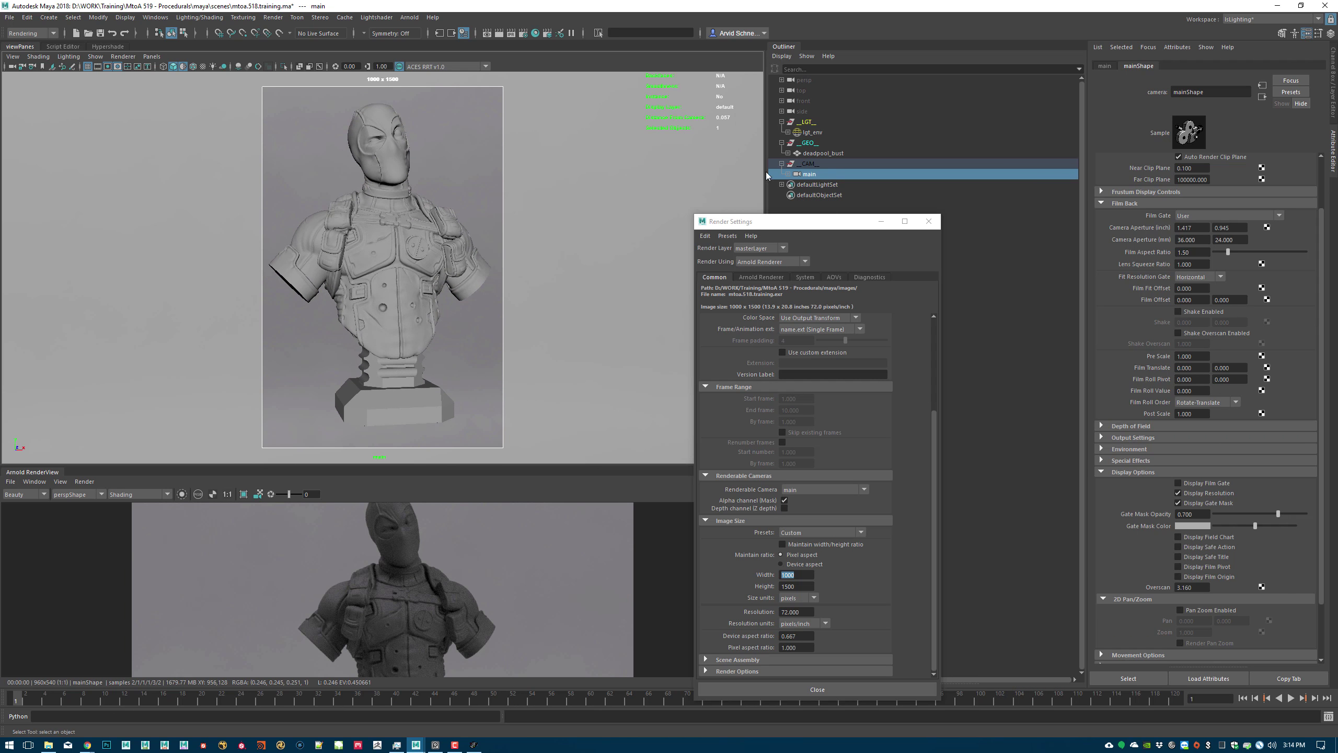
{"action": "scroll", "coordinate": [1134, 252], "scroll_direction": "up", "scroll_amount": 3}
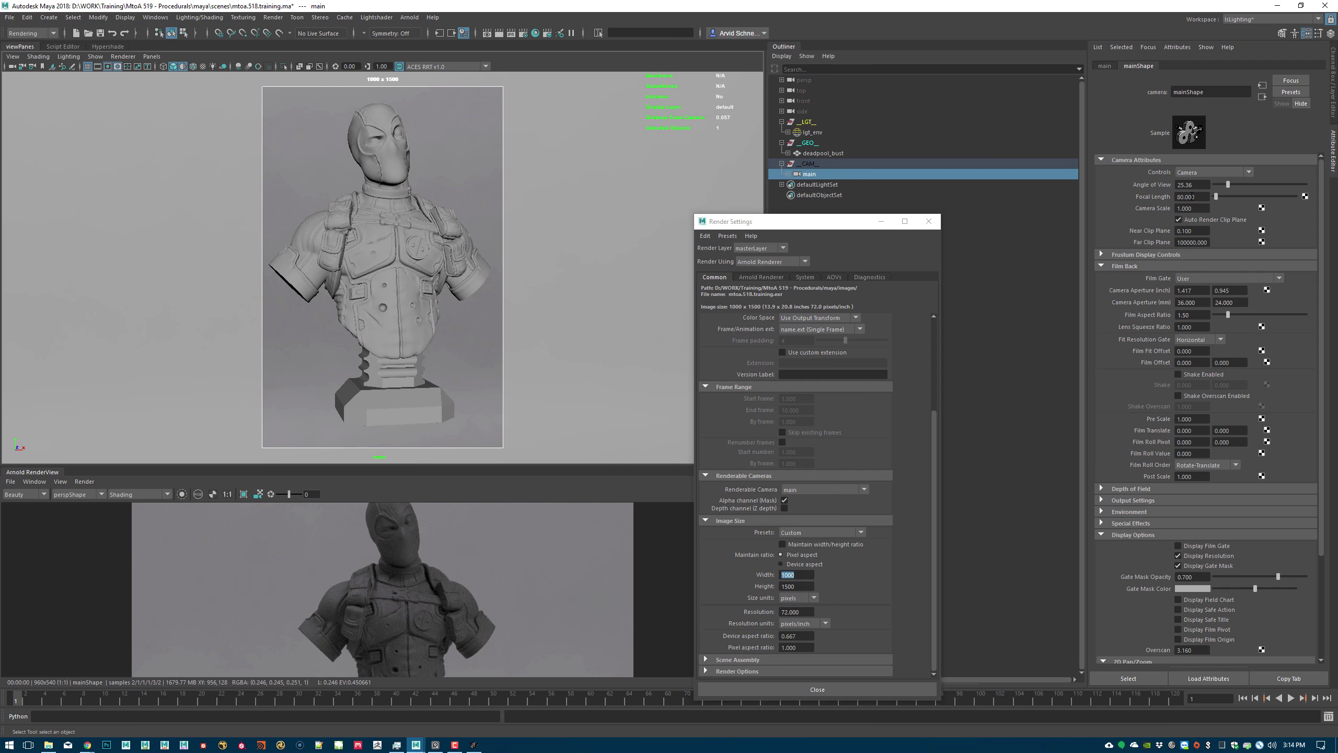
{"action": "left_click_drag", "start_coordinate": [452, 220], "coordinate": [453, 220], "text": "alt"}
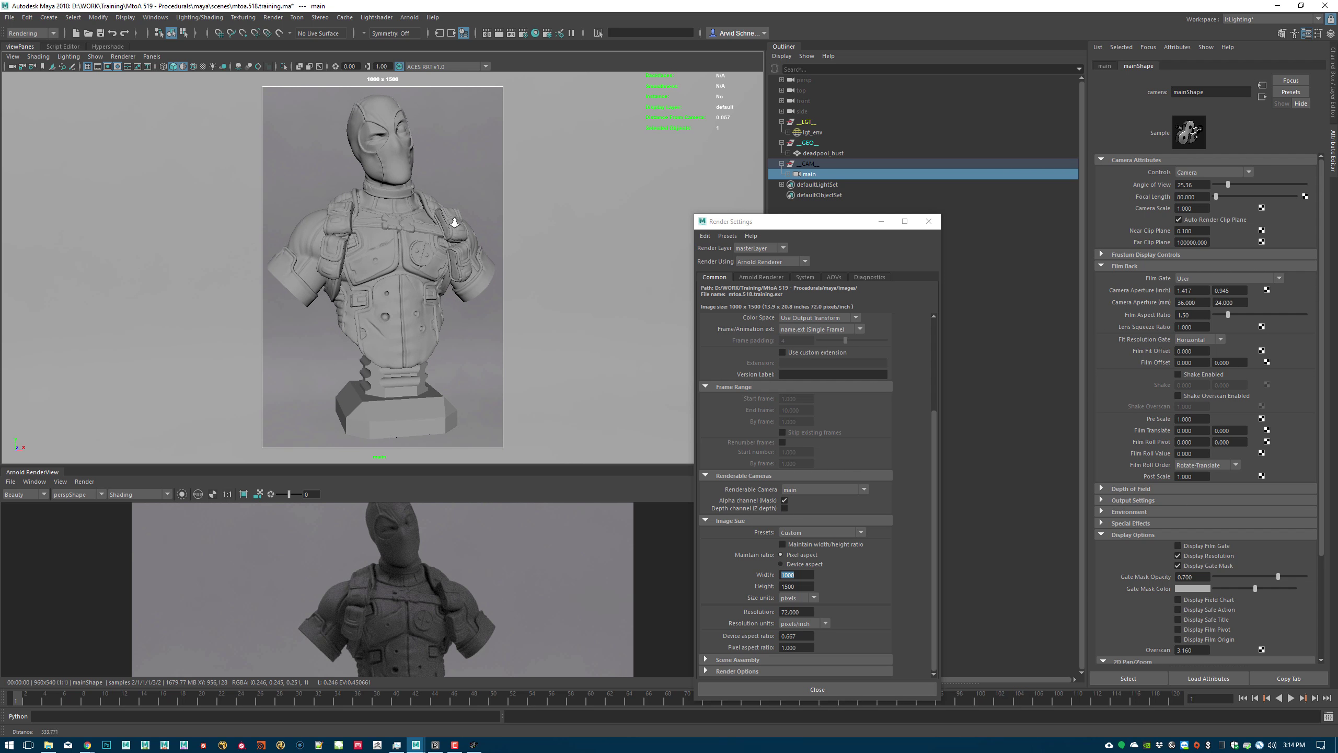
{"action": "right_click_drag", "start_coordinate": [454, 220], "coordinate": [451, 223], "text": "alt"}
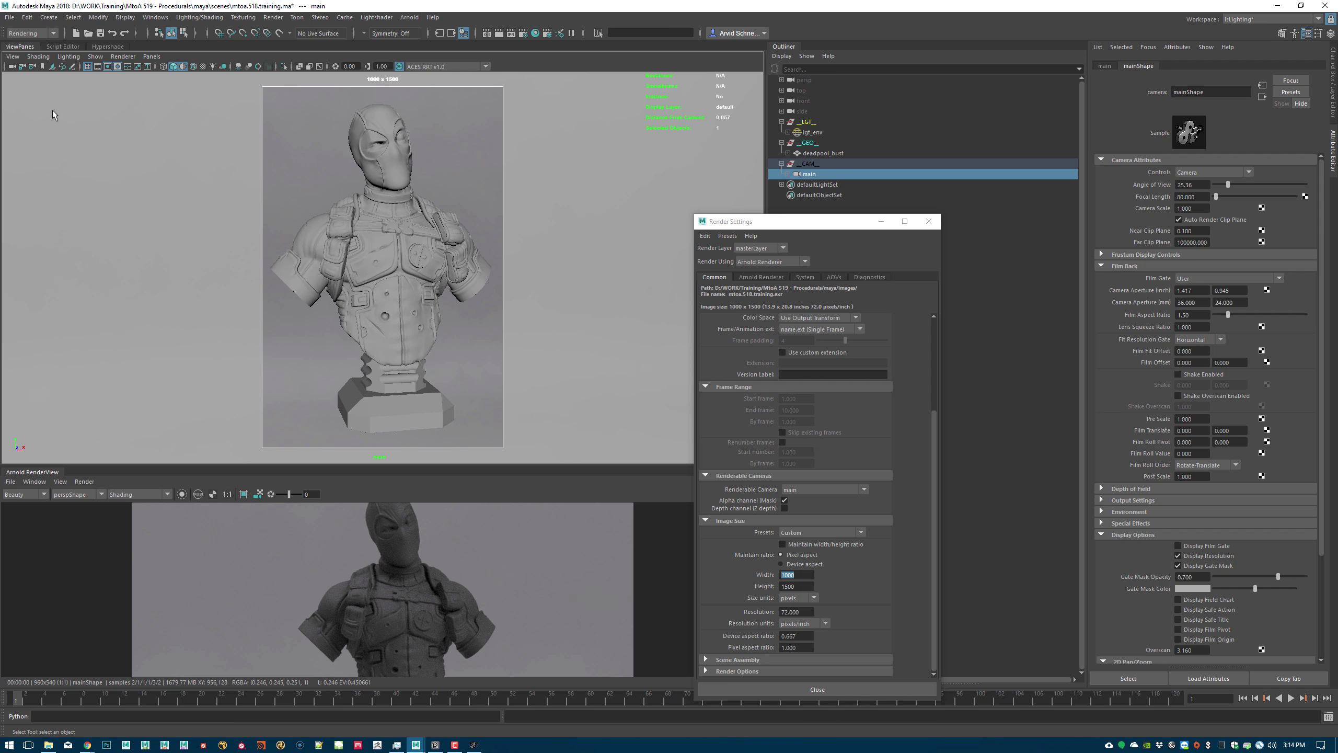
- Lock the main camera and switch the viewport to the persp camera
{"action": "left_click", "coordinate": [22, 67]}
{"action": "left_click", "coordinate": [152, 56]}
{"action": "mouse_move", "coordinate": [232, 74]}
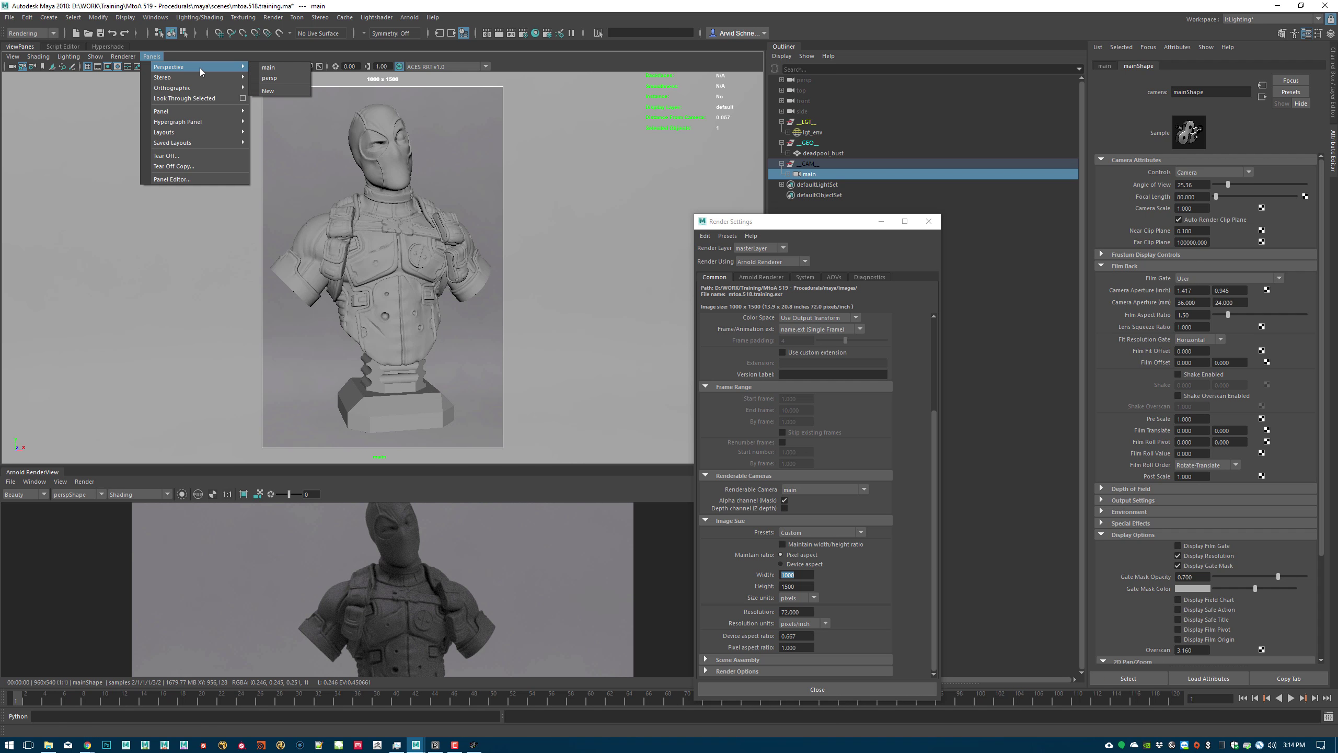
{"action": "left_click", "coordinate": [289, 78]}
- Shrink the viewport, close the render settings, then update the full scene in the Arnold RenderView and fit the image to it
{"action": "left_click_drag", "start_coordinate": [415, 468], "coordinate": [415, 274]}
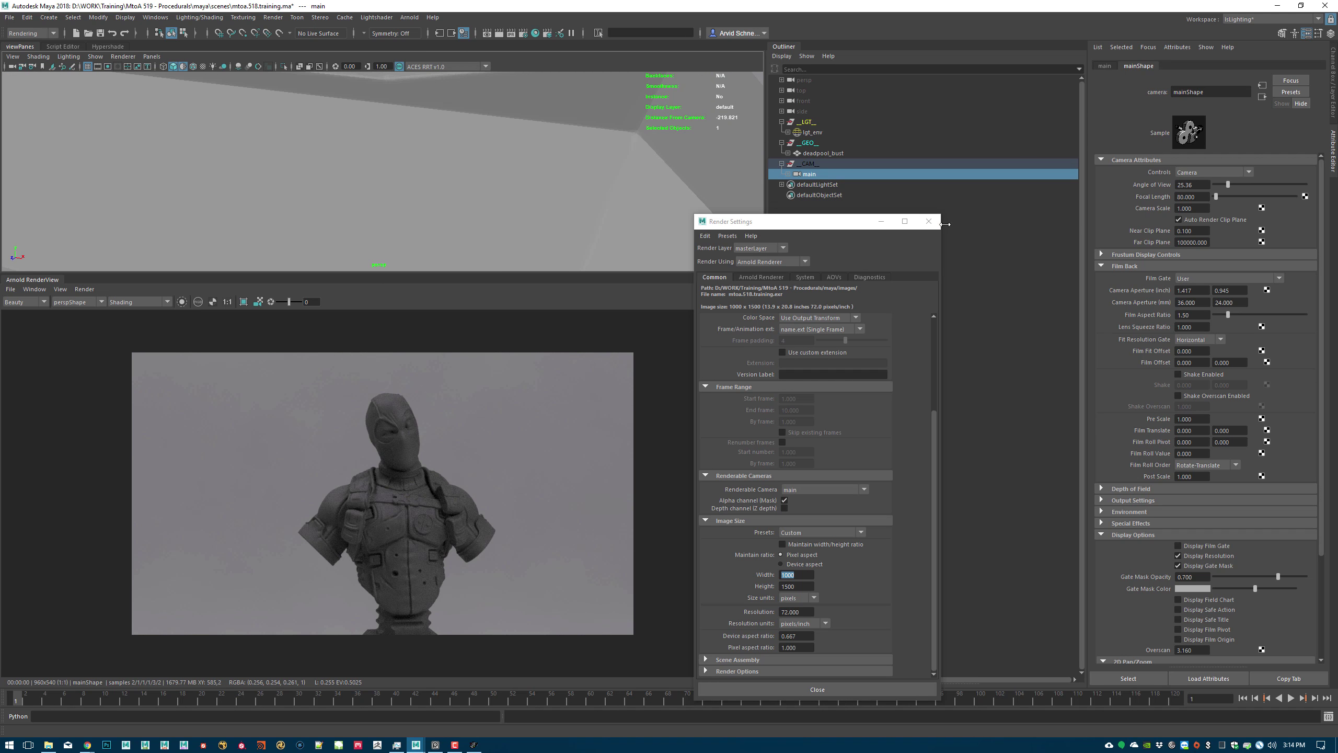
{"action": "left_click", "coordinate": [929, 221]}
{"action": "left_click", "coordinate": [78, 290]}
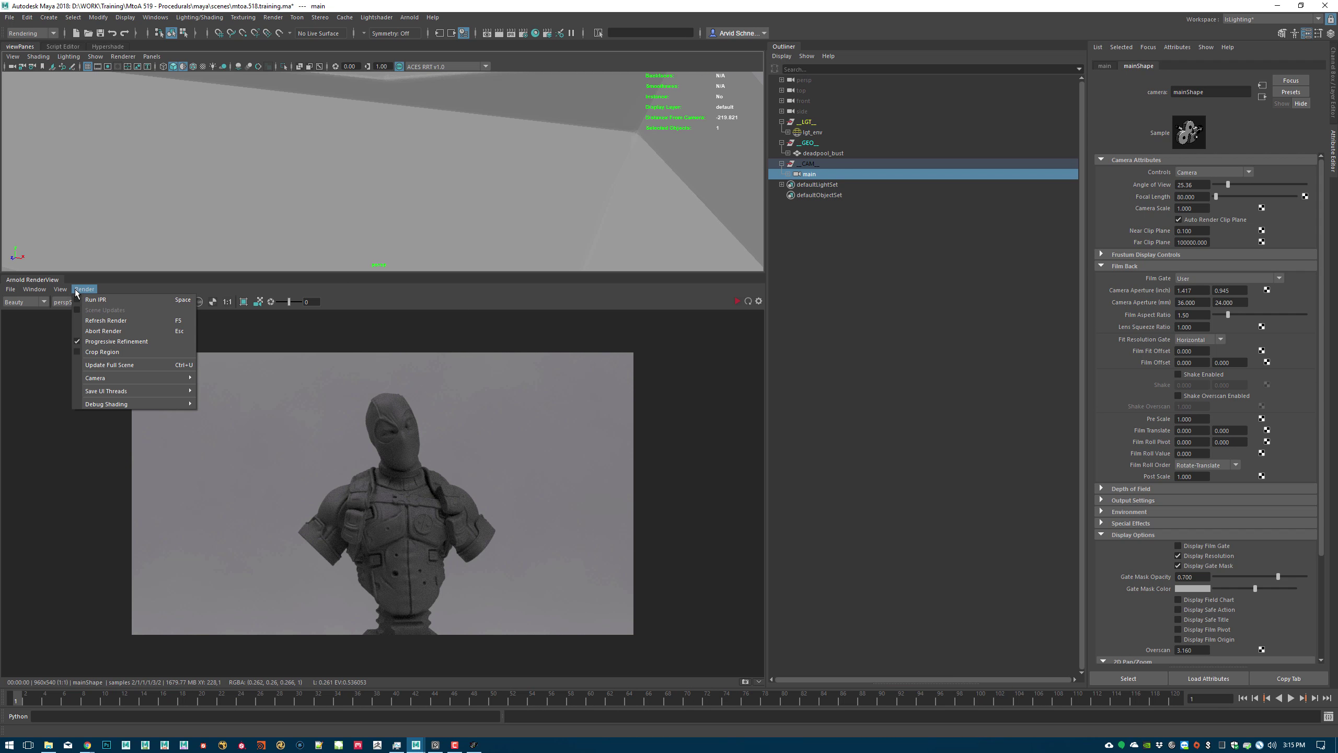
{"action": "left_click", "coordinate": [121, 365]}
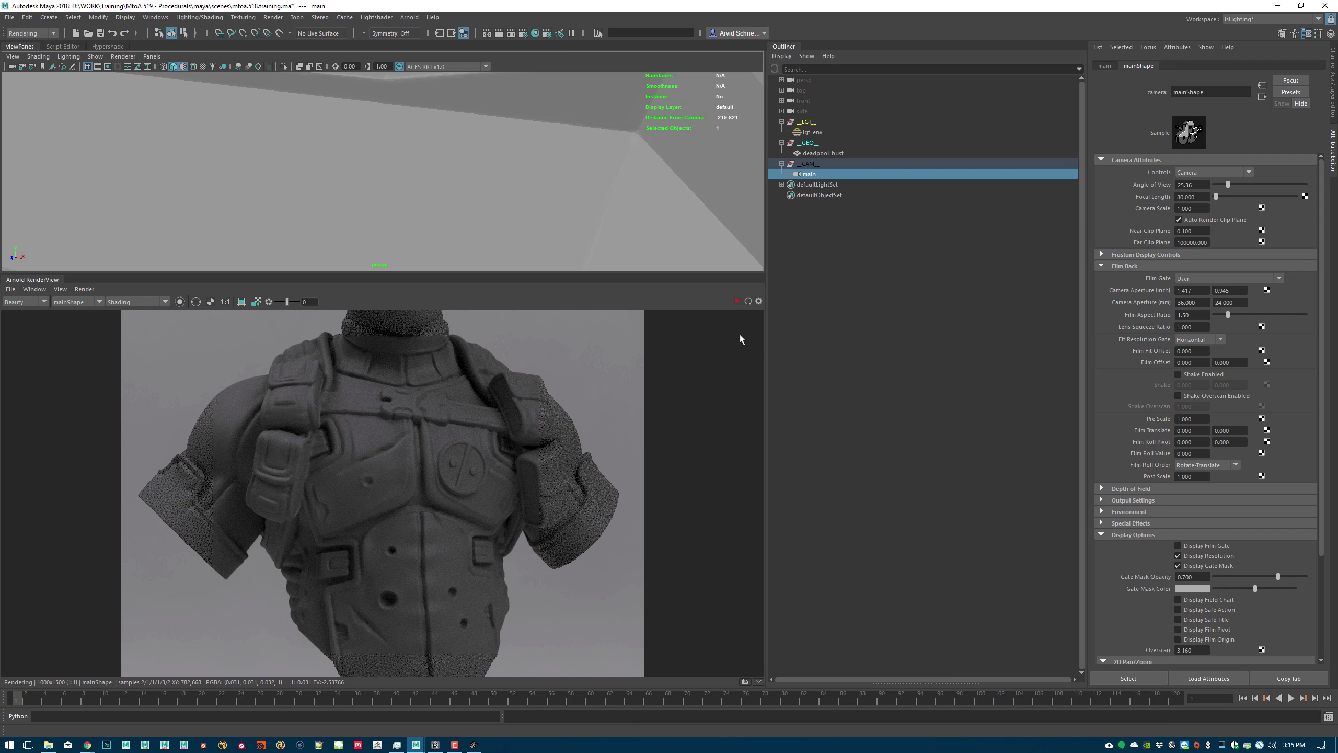
{"action": "key", "text": "f"}
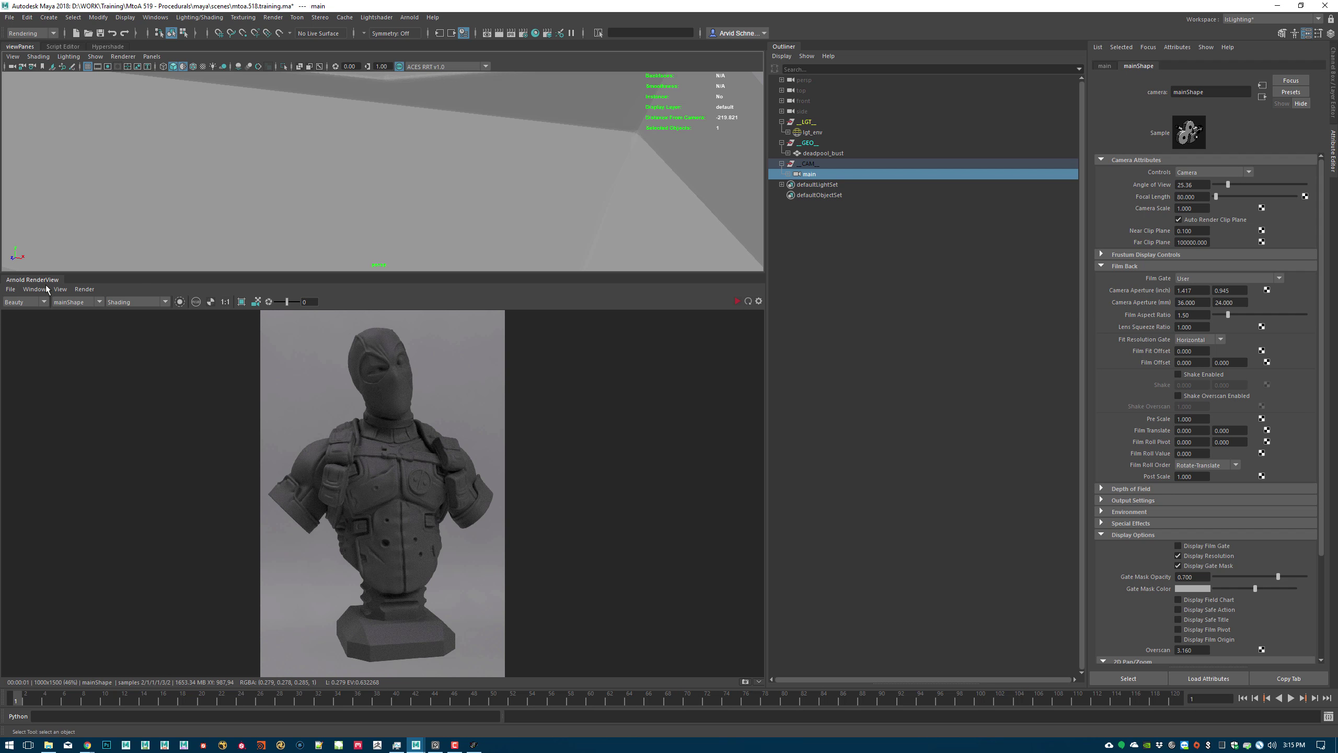
- Dock the Arnold RenderView beside the viewport in a narrower column and bring up the Hypershade
{"action": "left_click_drag", "start_coordinate": [32, 281], "coordinate": [2, 210]}
{"action": "left_click_drag", "start_coordinate": [2, 209], "coordinate": [3, 211]}
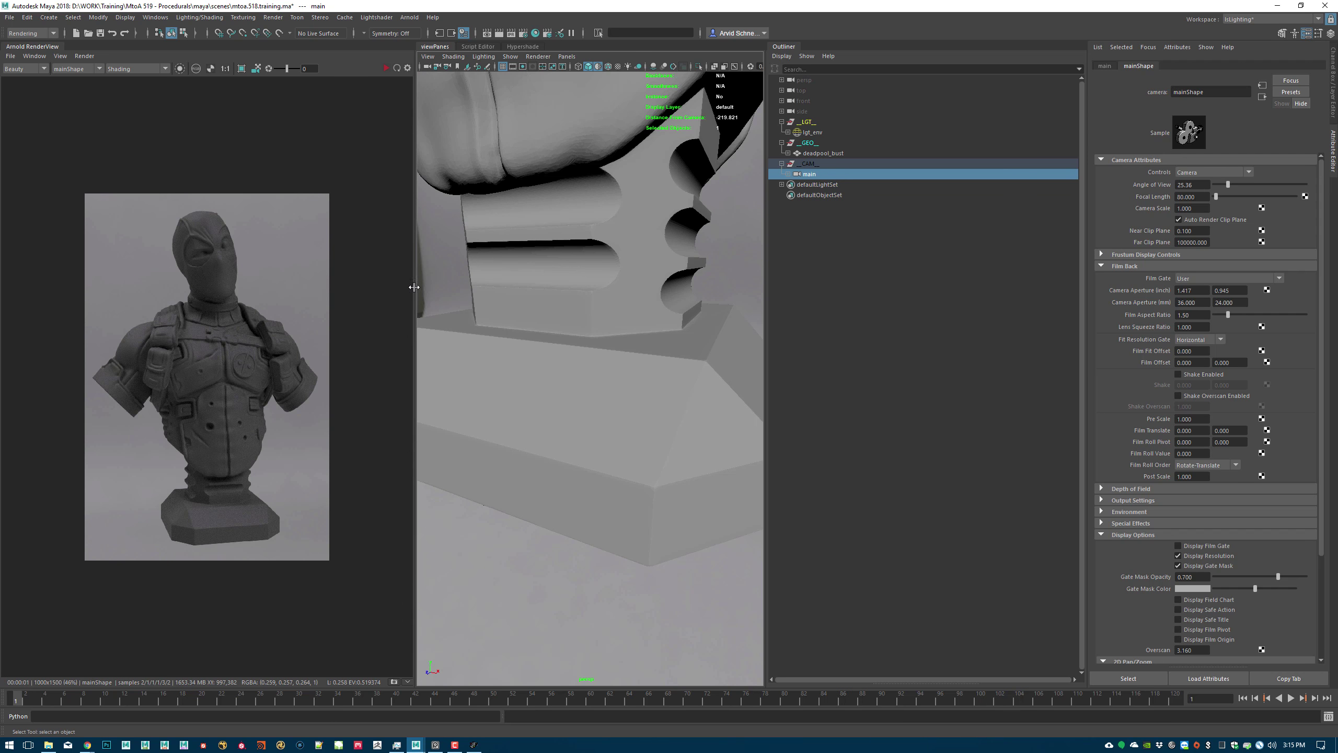
{"action": "left_click_drag", "start_coordinate": [414, 287], "coordinate": [347, 290]}
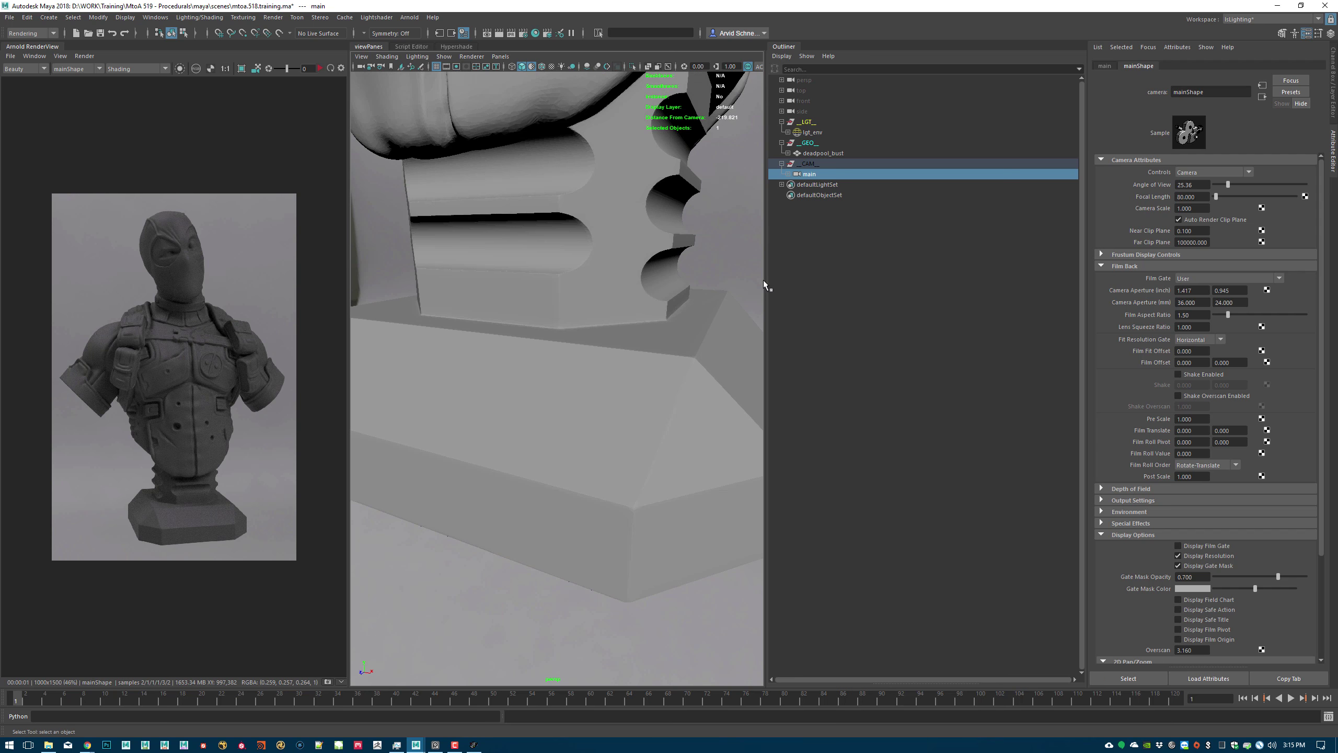
{"action": "left_click", "coordinate": [457, 47]}
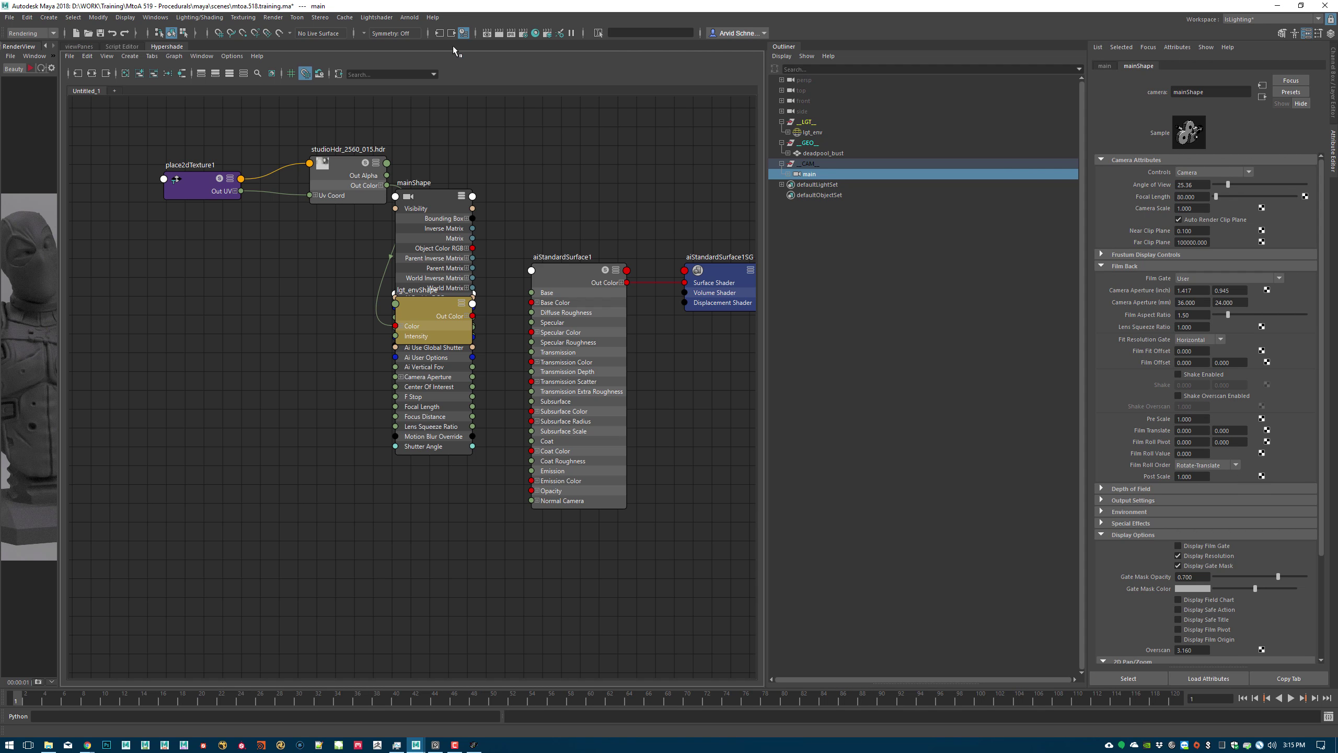
- Clear the camera selection and widen the Arnold RenderView column enough to show the whole portrait render beside the Hypershade
{"action": "left_click", "coordinate": [871, 244]}
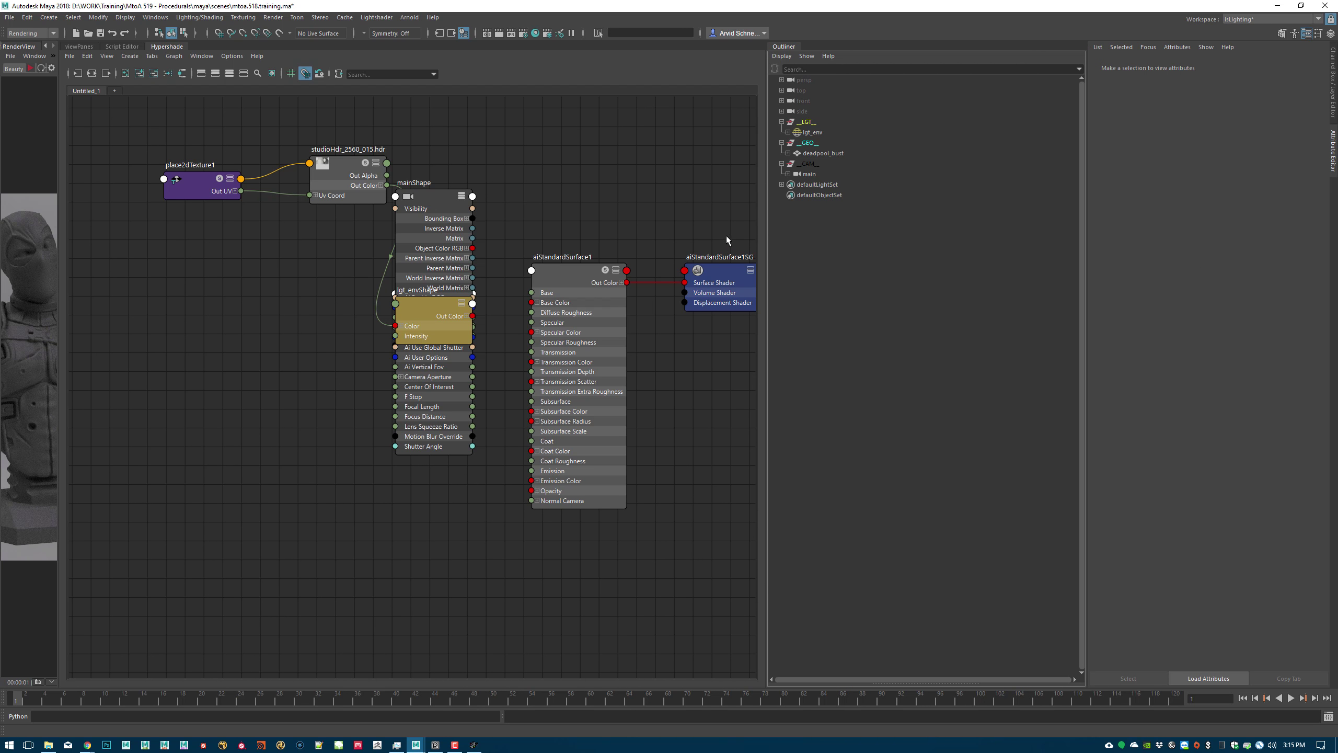
{"action": "left_click", "coordinate": [763, 230]}
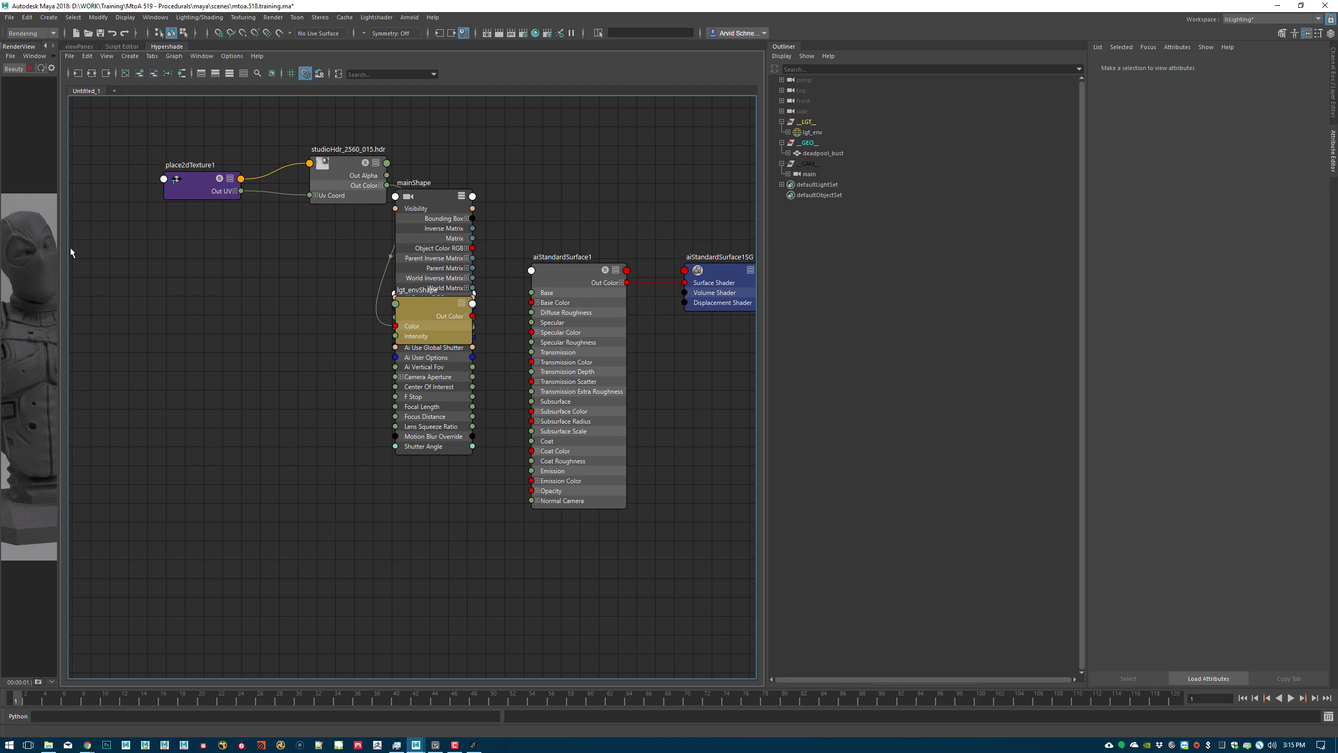
{"action": "left_click_drag", "start_coordinate": [65, 247], "coordinate": [399, 306]}
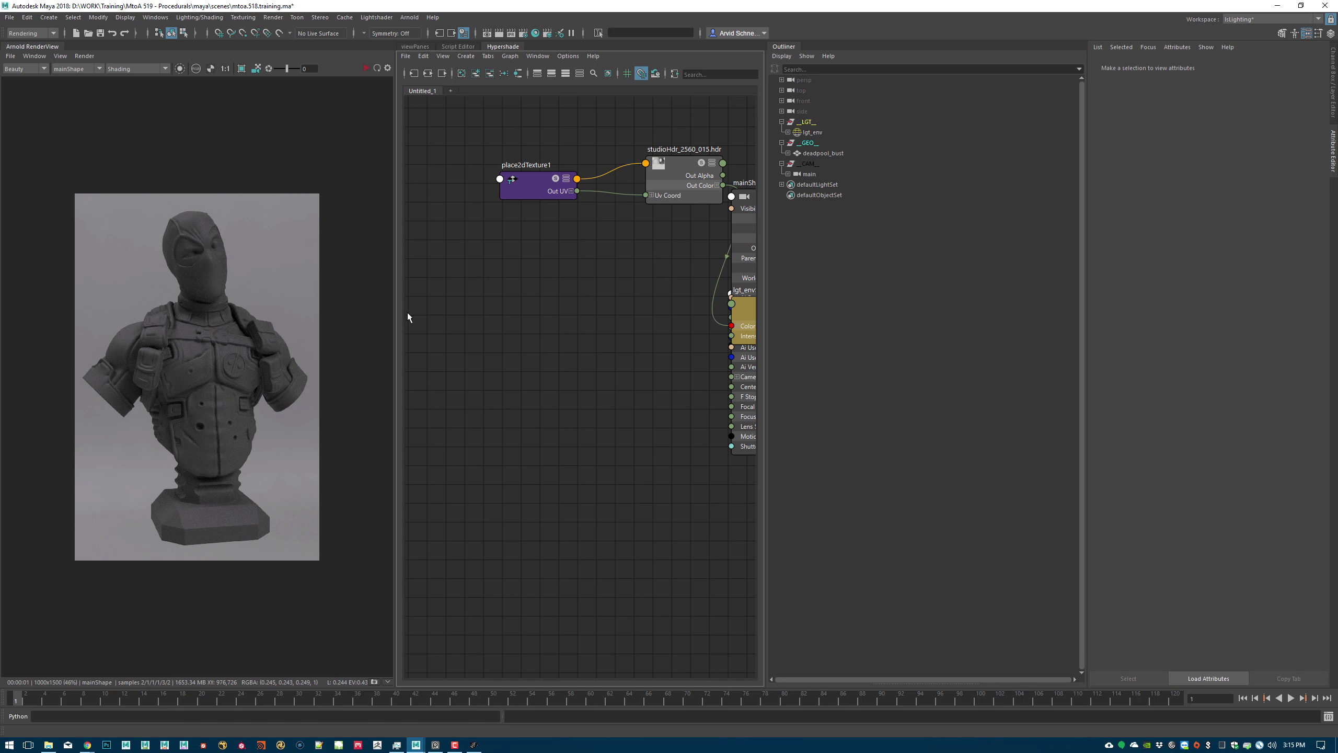
{"action": "left_click_drag", "start_coordinate": [396, 317], "coordinate": [380, 317]}
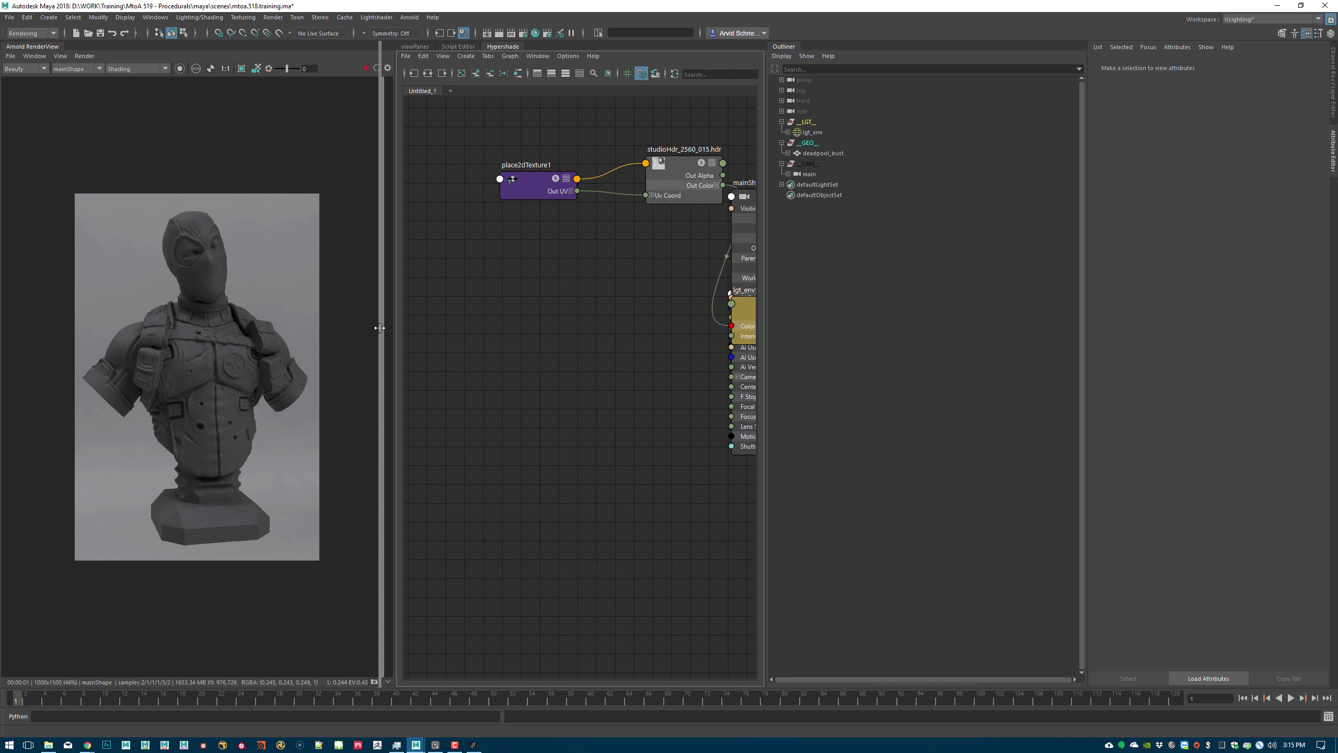
- Select the bust, graph its material network in the Hypershade and rename the graph tab as deadpool
{"action": "left_click", "coordinate": [171, 283]}
{"action": "right_click_drag", "start_coordinate": [500, 300], "coordinate": [545, 425]}
{"action": "middle_click_drag", "start_coordinate": [589, 149], "coordinate": [705, 162], "text": "alt"}
{"action": "double_click", "coordinate": [406, 89]}
{"action": "type", "text": "deadpool"}
{"action": "key", "text": "Return"}
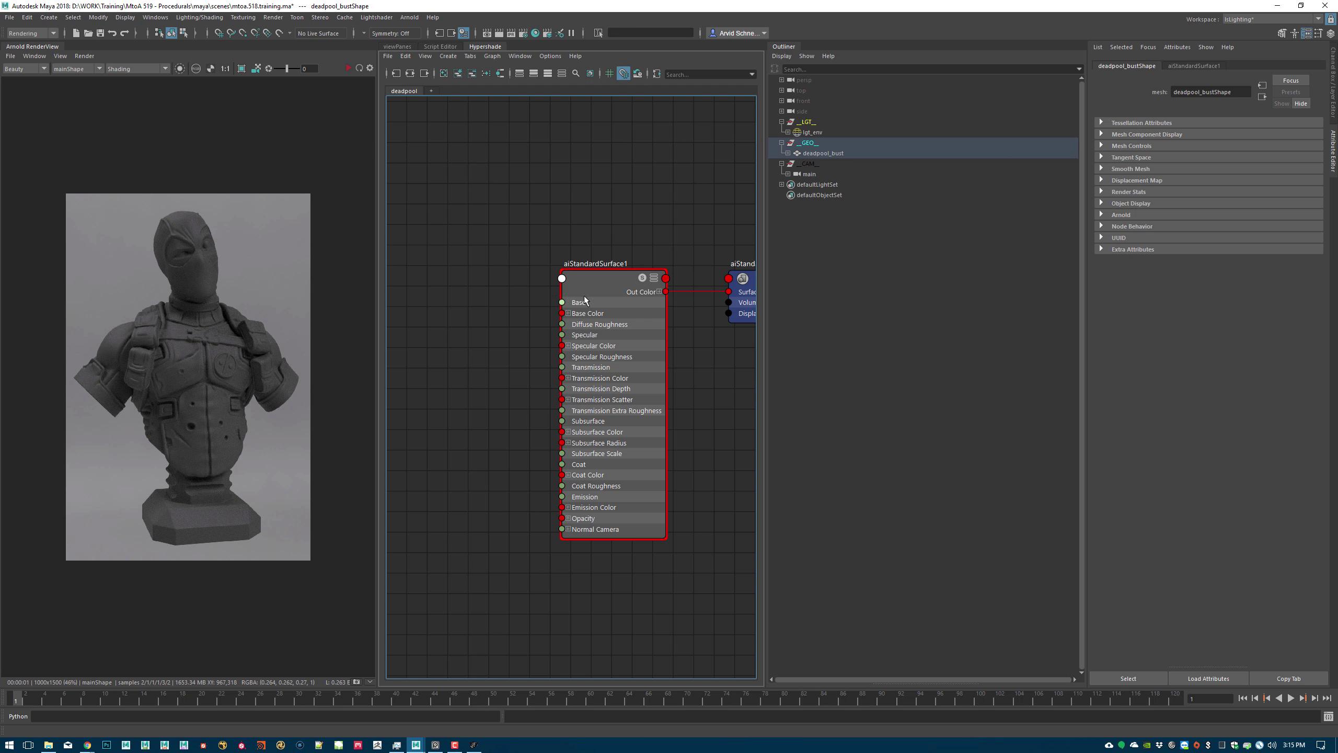
- Rename the aiStandardSurface1 shader as ai_main and save the scene
{"action": "double_click", "coordinate": [611, 263]}
{"action": "type", "text": "ai_"}
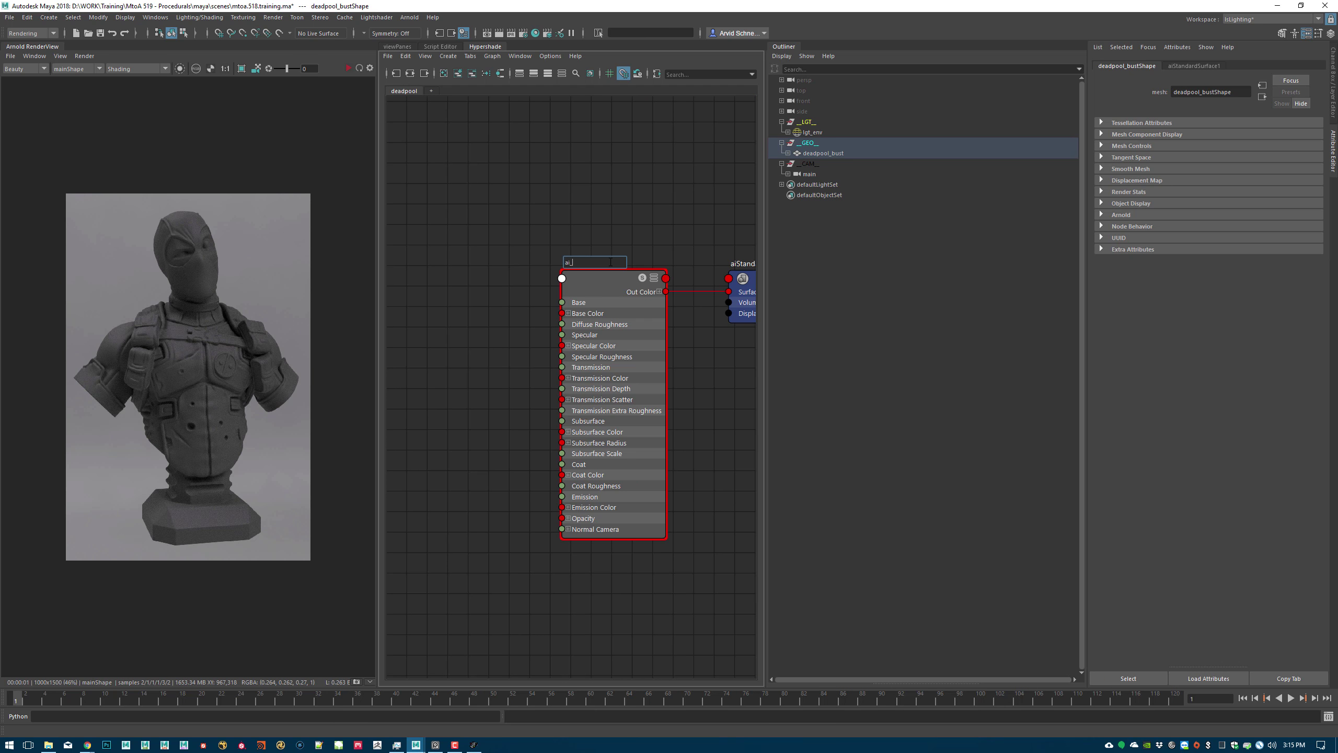
{"action": "type", "text": "main"}
{"action": "key", "text": "Return"}
{"action": "left_click", "coordinate": [100, 34]}
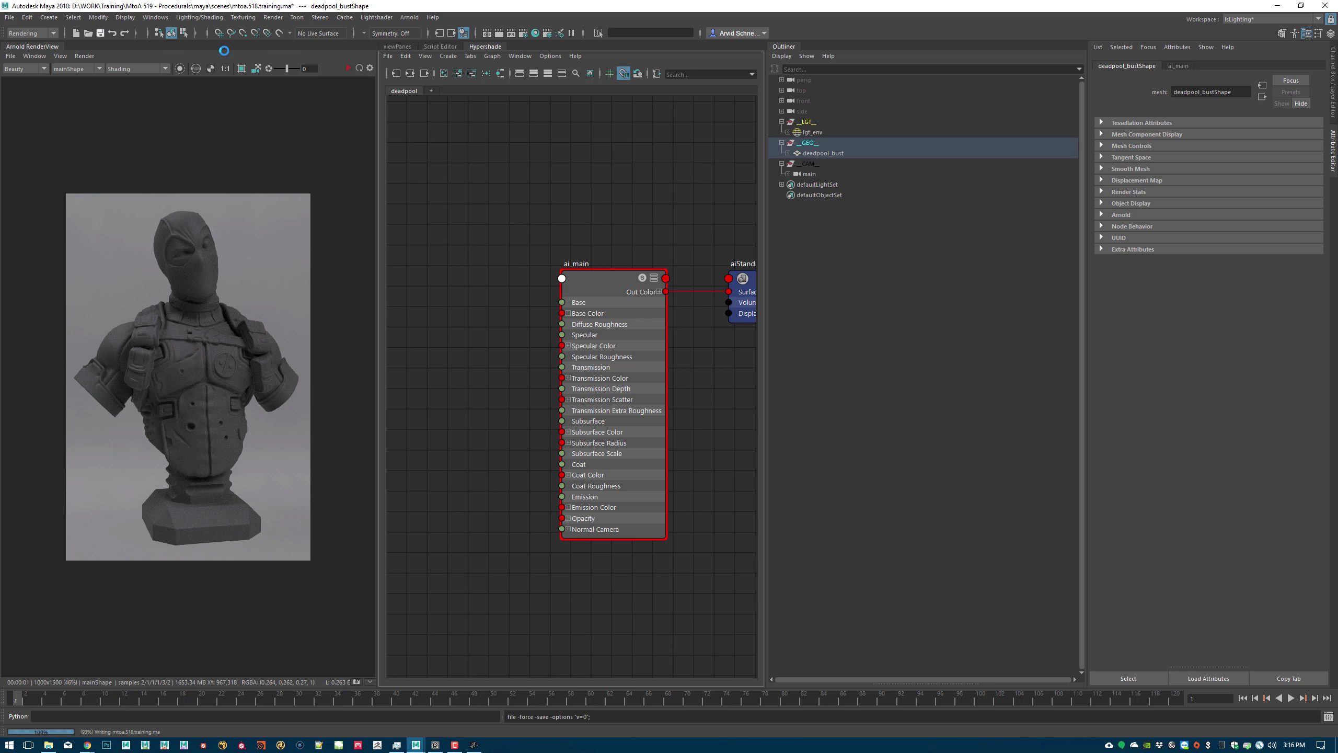
- Start the live Arnold render and set the base color value of ai_main to 0.18
{"action": "left_click", "coordinate": [345, 68]}
{"action": "left_click", "coordinate": [627, 279]}
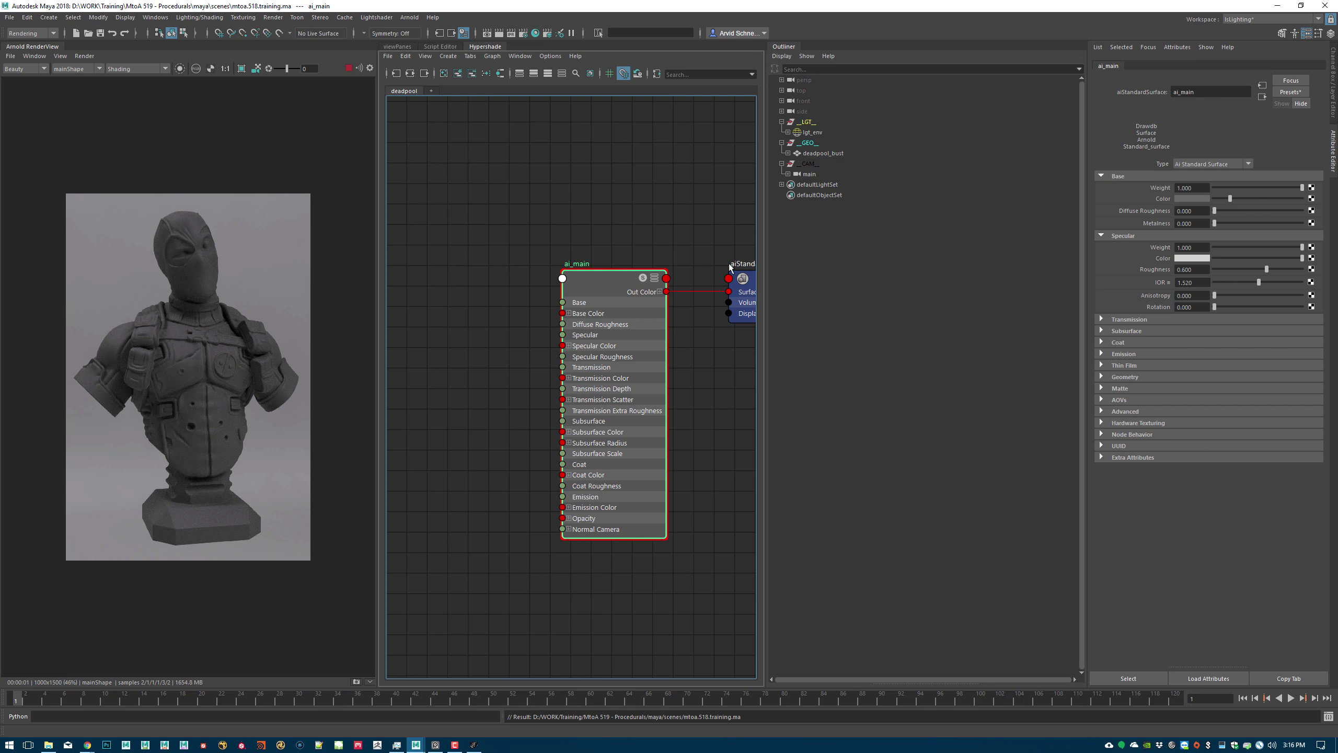
{"action": "left_click", "coordinate": [1236, 199]}
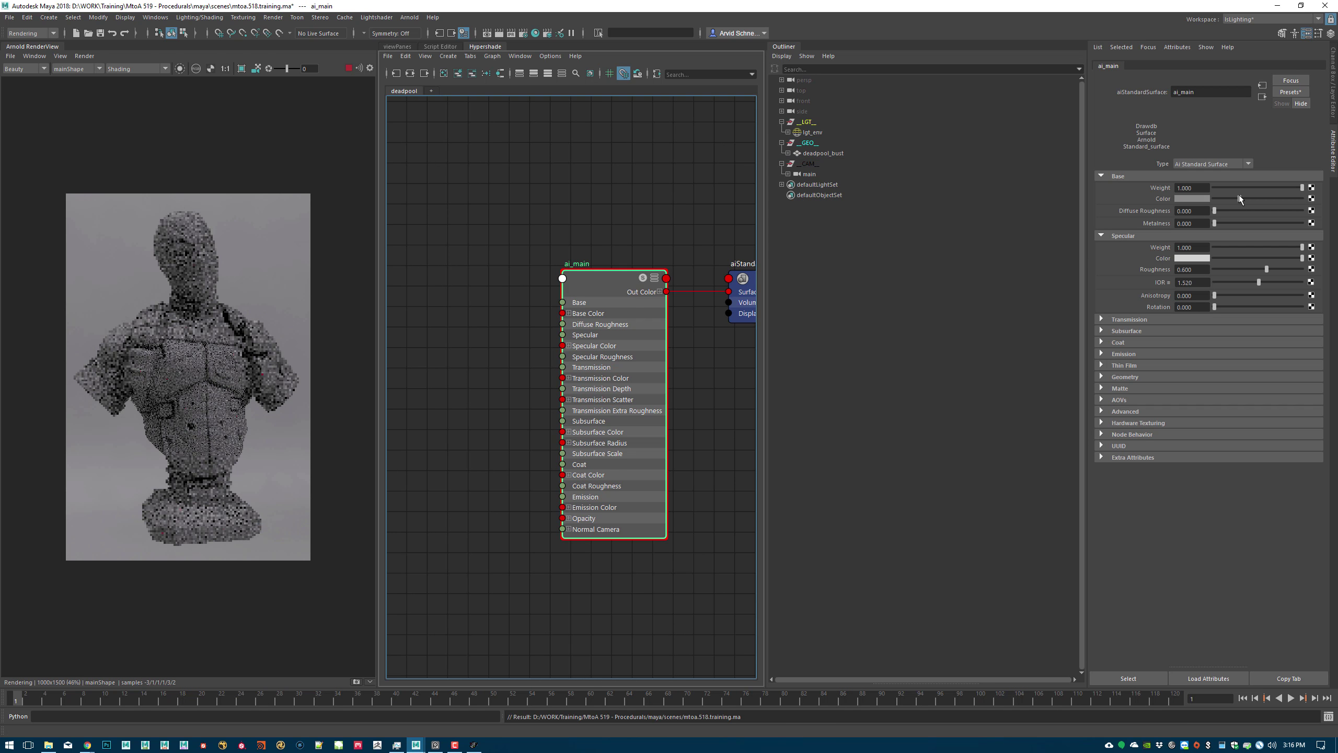
{"action": "left_click", "coordinate": [1198, 198]}
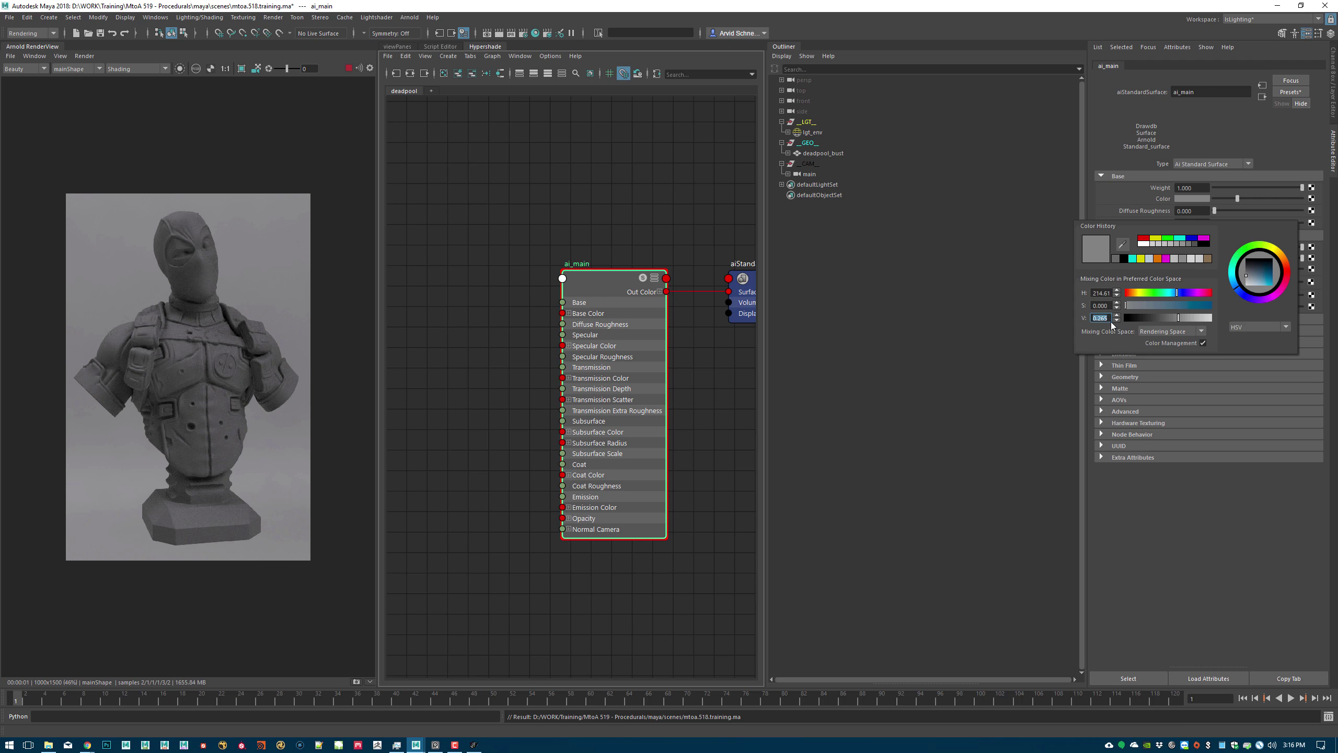
{"action": "type", "text": ".18"}
{"action": "key", "text": "Return"}
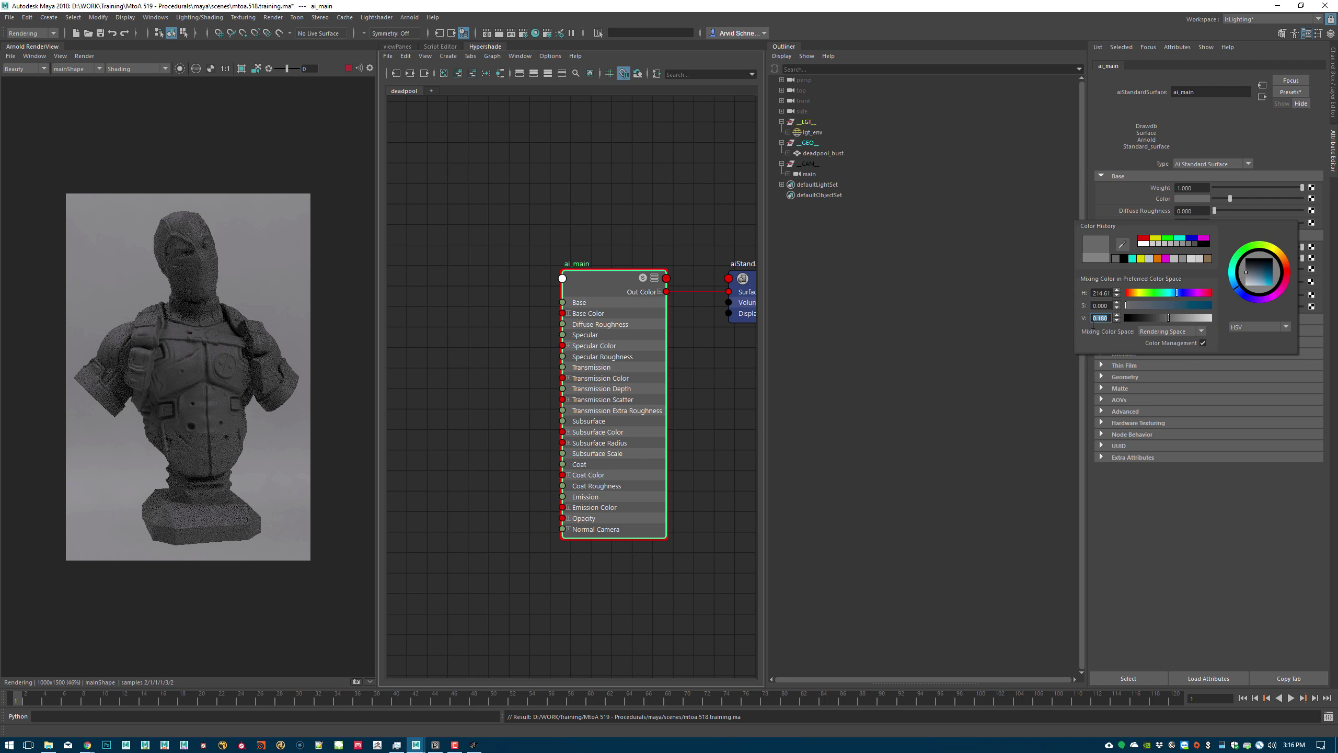
{"action": "left_click", "coordinate": [538, 175]}
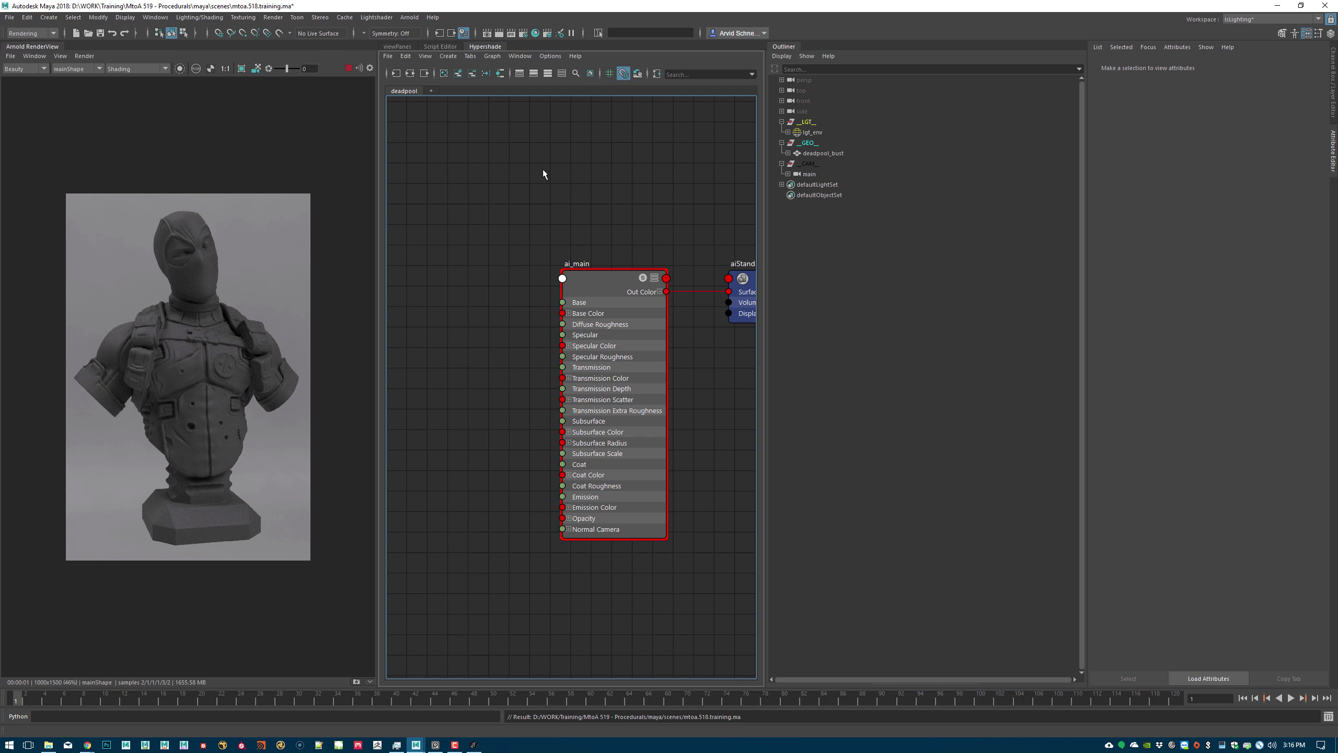
- Bring back the persp viewport and set the persp camera's near clip plane to 1 and far clip plane to 100000
{"action": "left_click", "coordinate": [392, 46]}
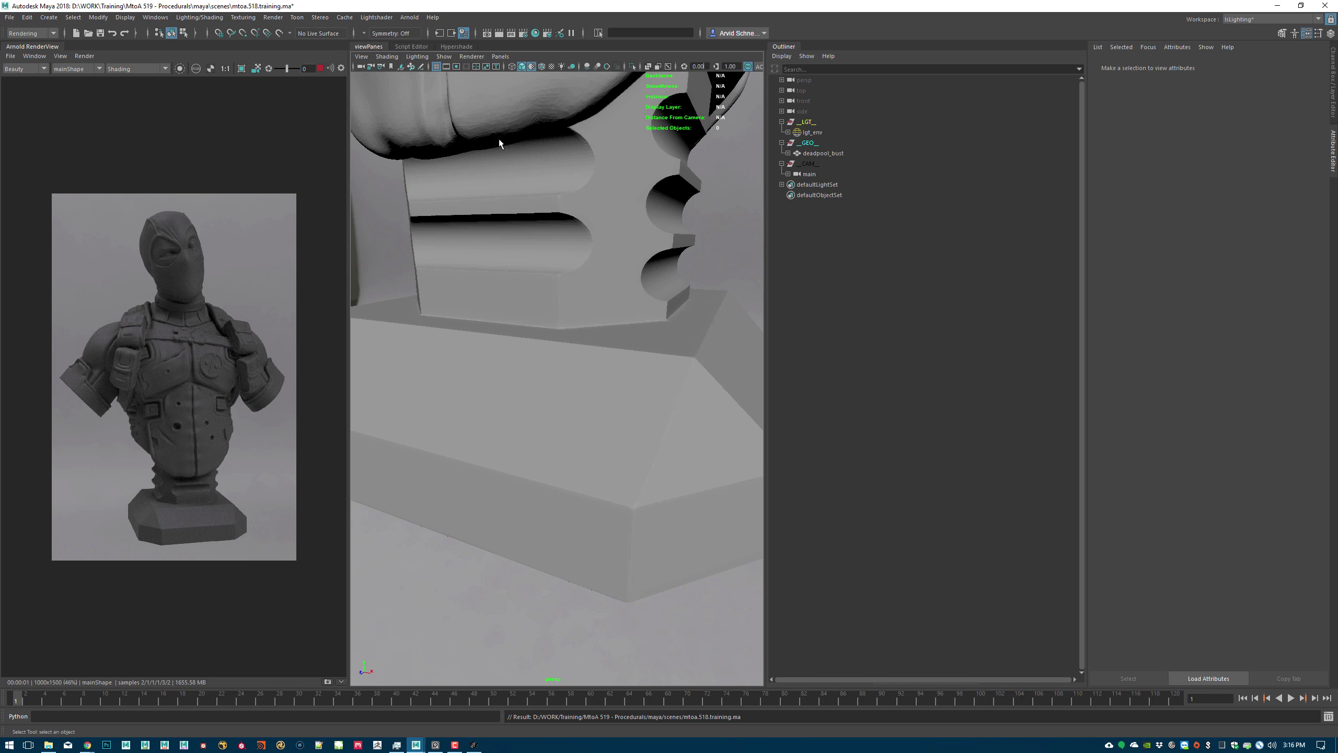
{"action": "right_click_drag", "start_coordinate": [705, 209], "coordinate": [295, 166], "text": "alt"}
{"action": "left_click_drag", "start_coordinate": [540, 189], "coordinate": [572, 197], "text": "alt"}
{"action": "right_click_drag", "start_coordinate": [572, 197], "coordinate": [605, 234], "text": "alt"}
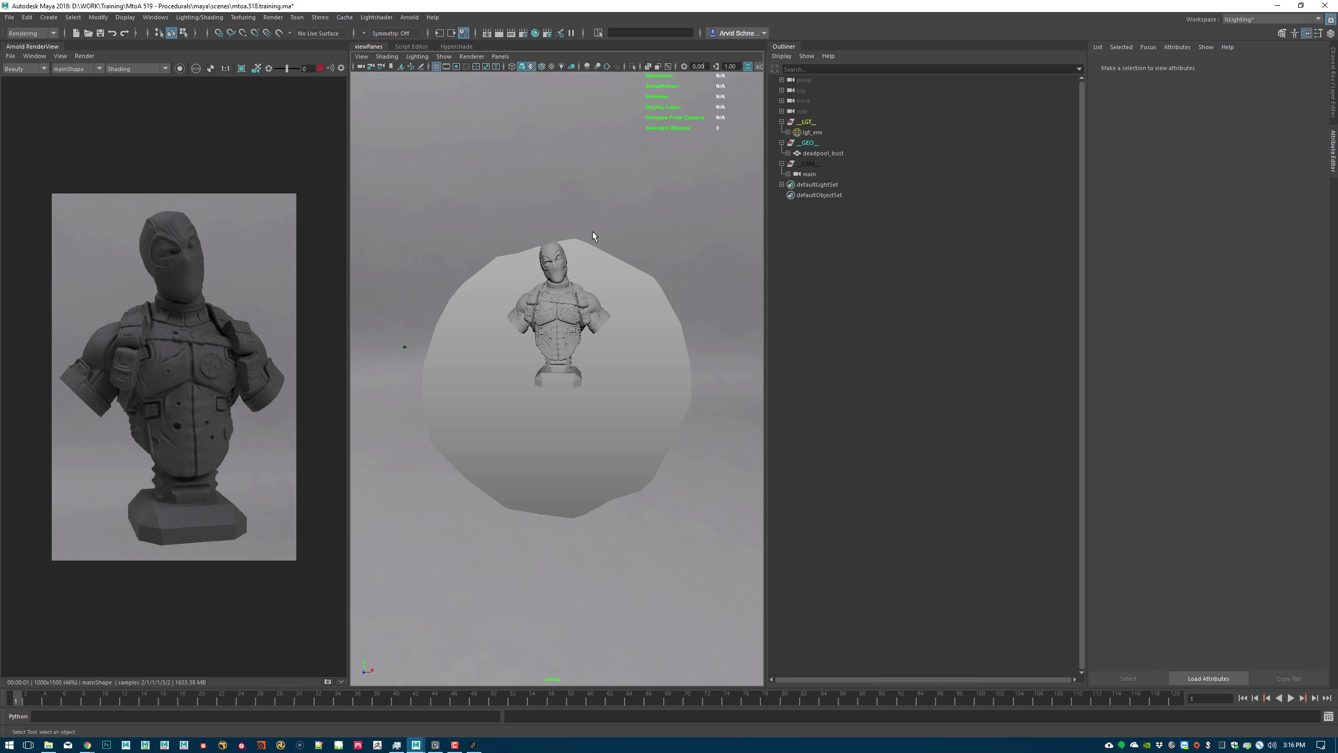
{"action": "left_click_drag", "start_coordinate": [627, 196], "coordinate": [606, 216], "text": "alt"}
{"action": "left_click", "coordinate": [371, 67]}
{"action": "left_click_drag", "start_coordinate": [1208, 233], "coordinate": [1135, 228]}
{"action": "type", "text": "100"}
{"action": "key", "text": "Return"}
{"action": "left_click", "coordinate": [1192, 242]}
{"action": "type", "text": "0000.000"}
{"action": "key", "text": "Return"}
- Create an Arnold area light, place it in the lights group and rename it lgt_rim
{"action": "left_click_drag", "start_coordinate": [527, 248], "coordinate": [669, 258], "text": "alt"}
{"action": "right_click_drag", "start_coordinate": [580, 264], "coordinate": [645, 267], "text": "alt"}
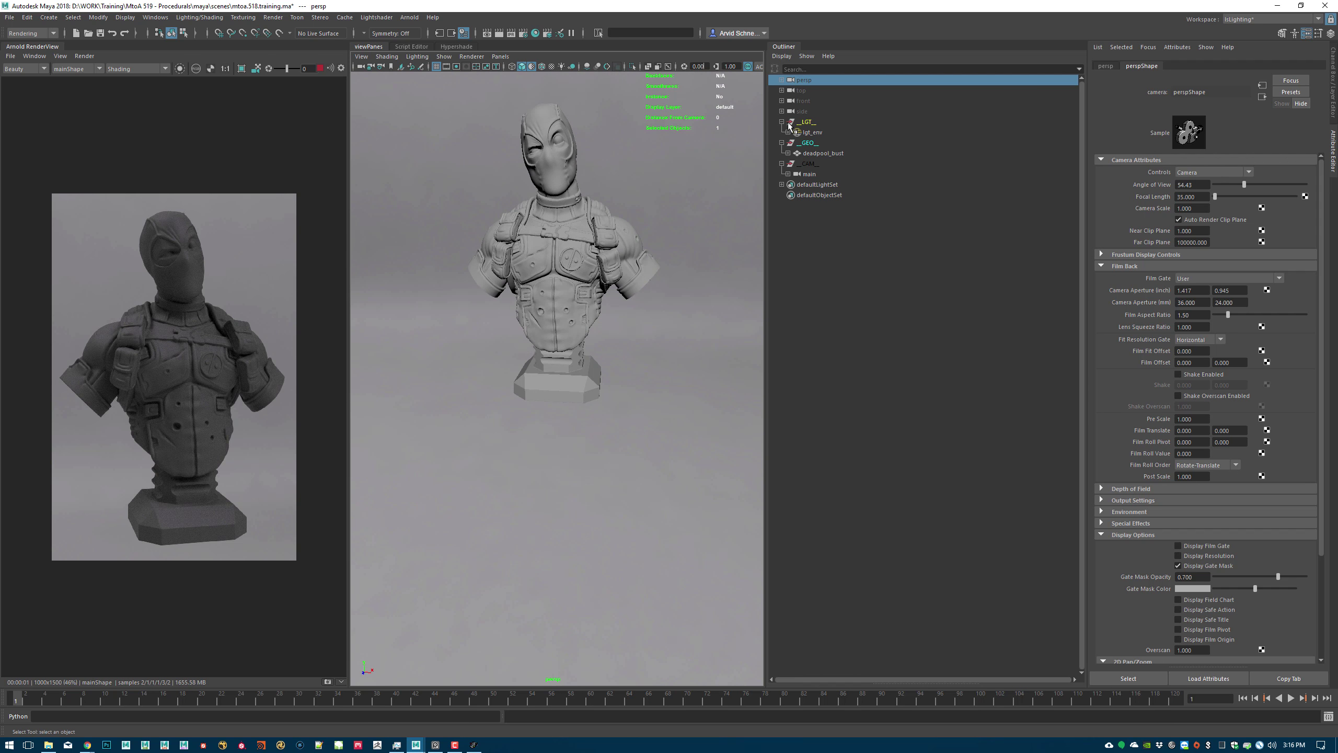
{"action": "left_click", "coordinate": [411, 17]}
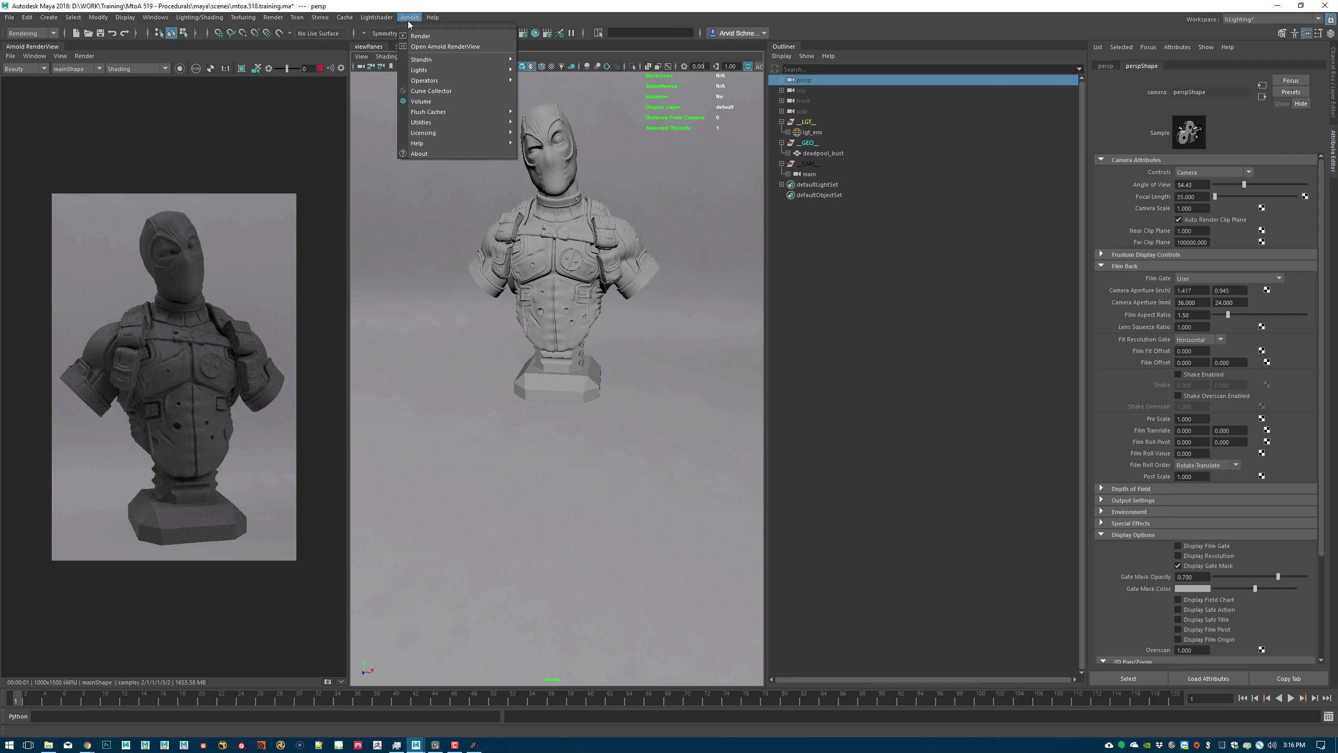
{"action": "left_click", "coordinate": [553, 71]}
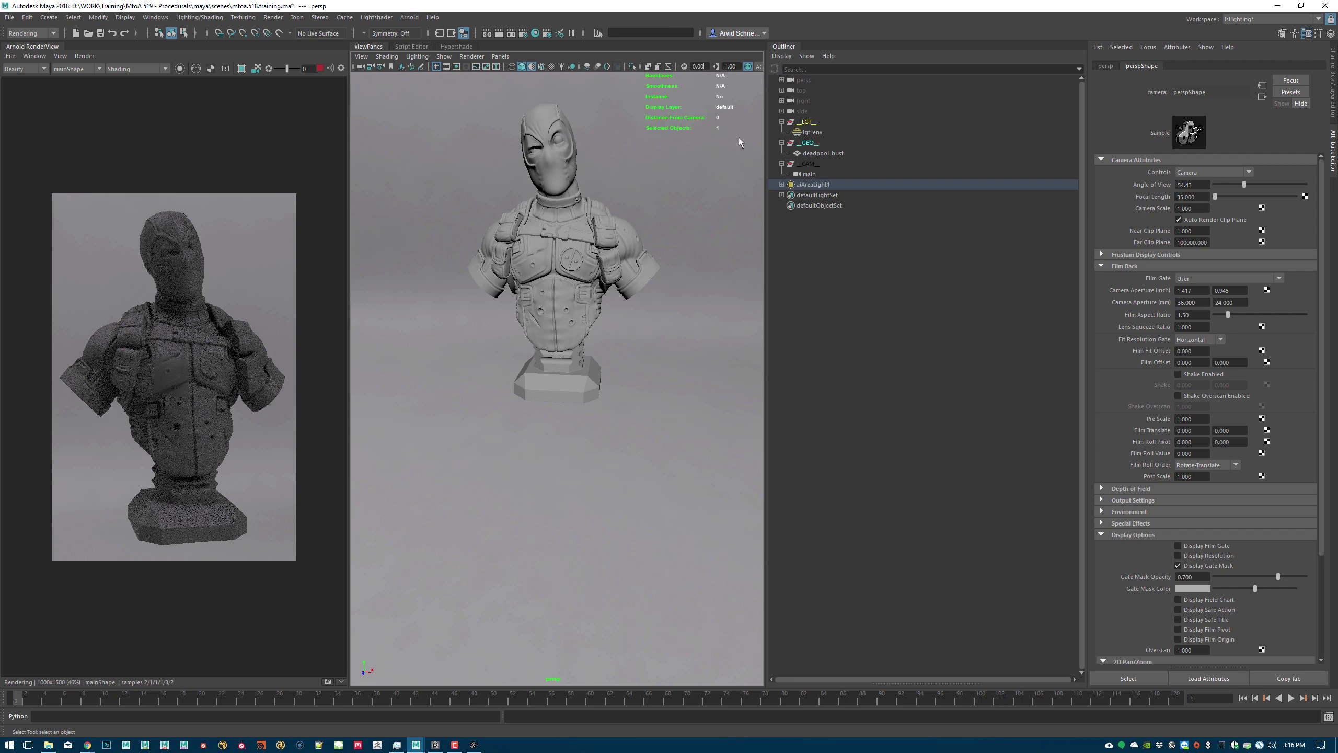
{"action": "left_click_drag", "start_coordinate": [811, 184], "coordinate": [809, 122]}
{"action": "double_click", "coordinate": [822, 143]}
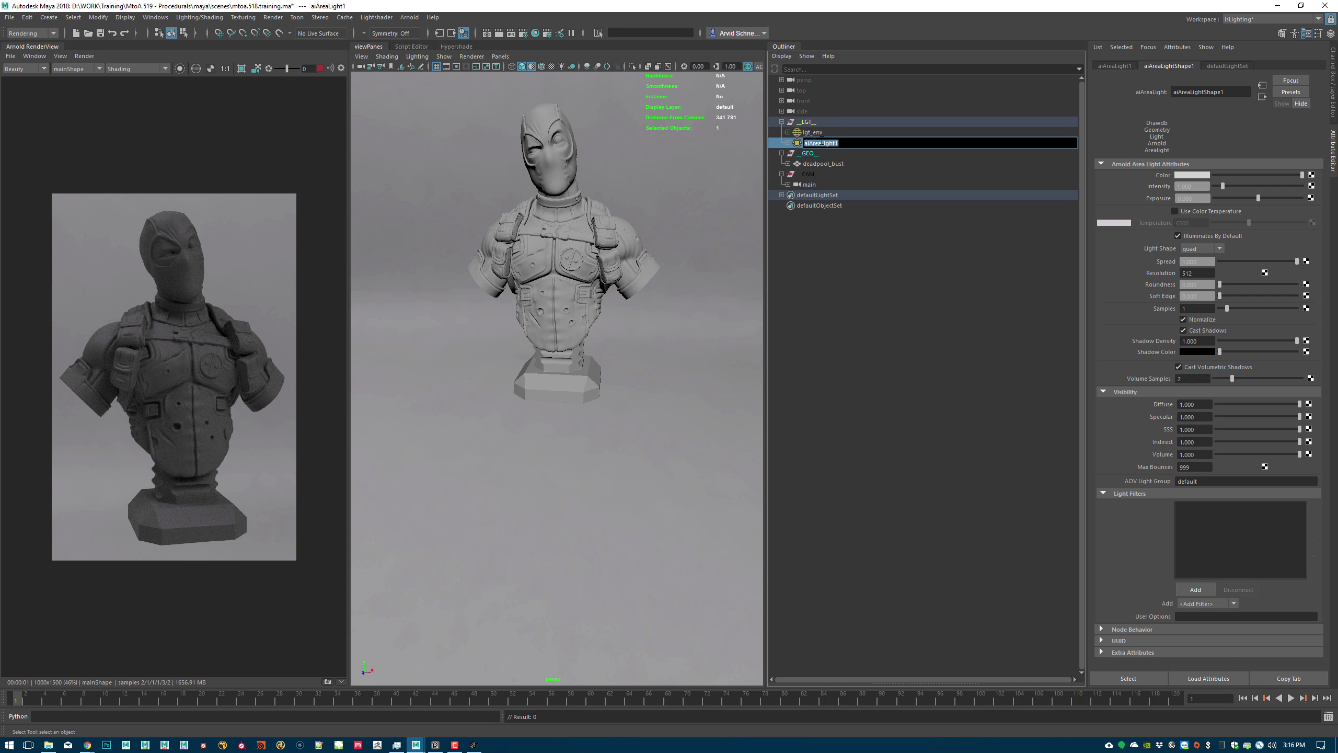
{"action": "key", "text": "BackSpace"}
{"action": "key", "text": "Return"}
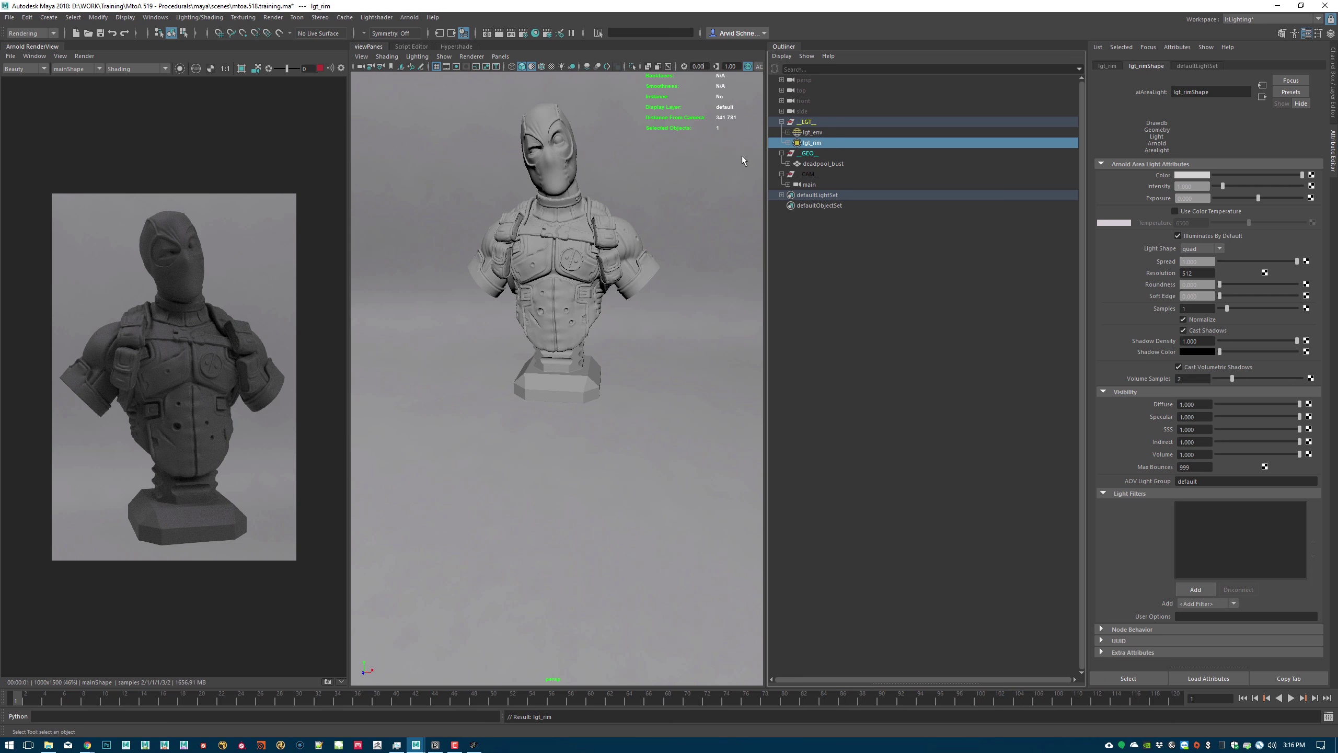
- Look through the lgt_rim light and aim it at the bust from a raised position, framed on the model
{"action": "left_click", "coordinate": [379, 19]}
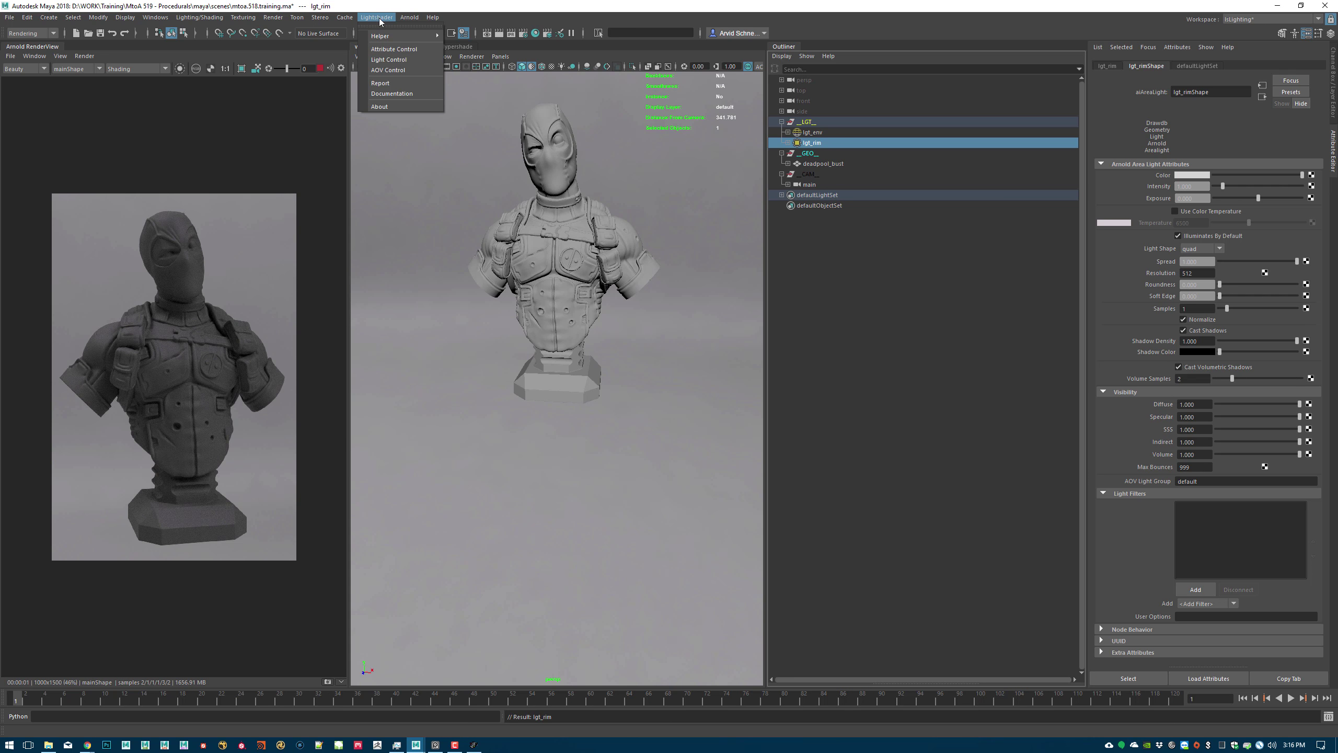
{"action": "left_click", "coordinate": [399, 58]}
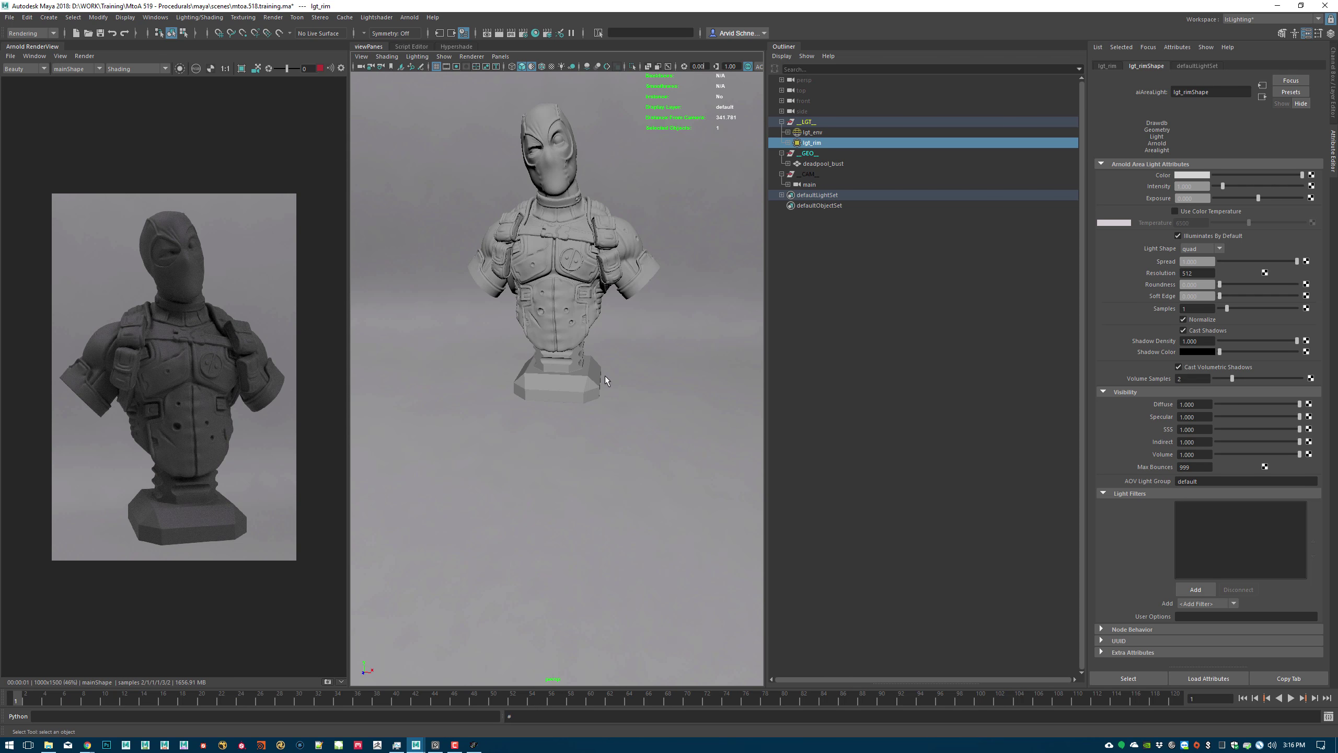
{"action": "left_click_drag", "start_coordinate": [582, 348], "coordinate": [510, 138], "text": "alt"}
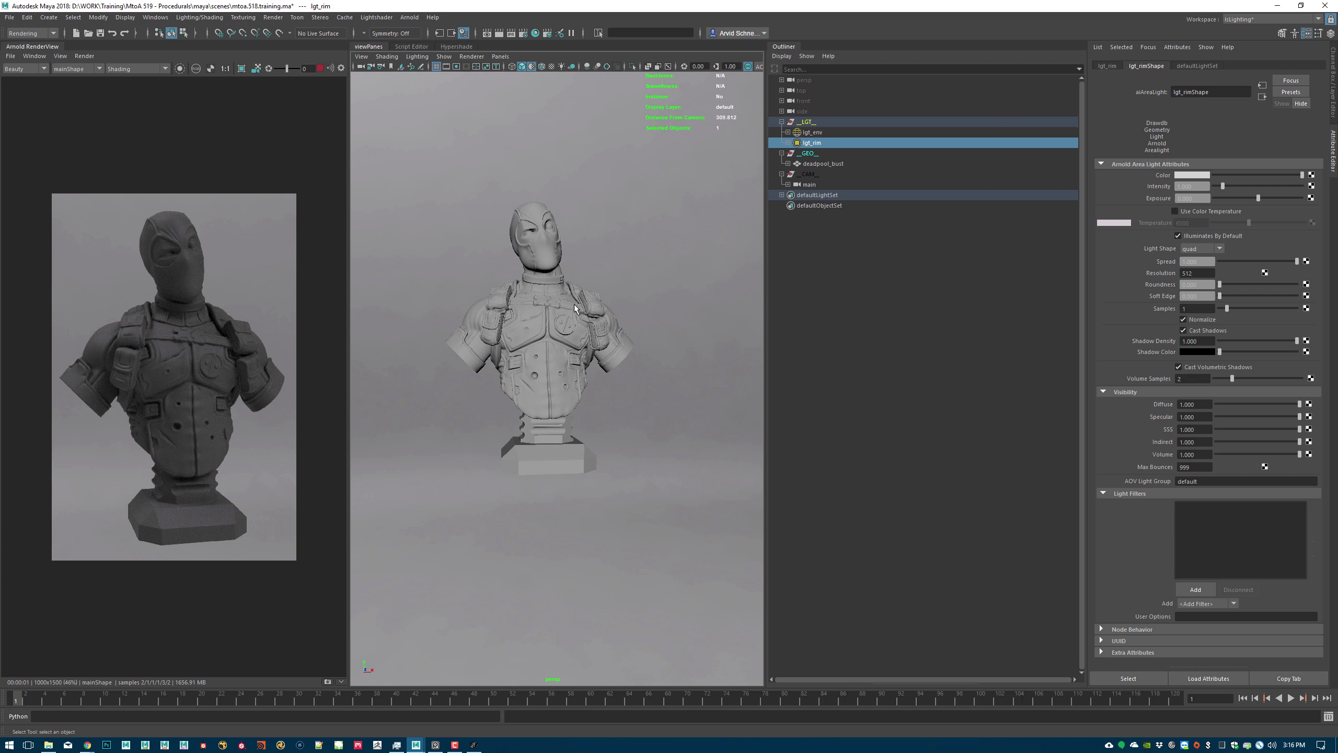
{"action": "left_click", "coordinate": [498, 57]}
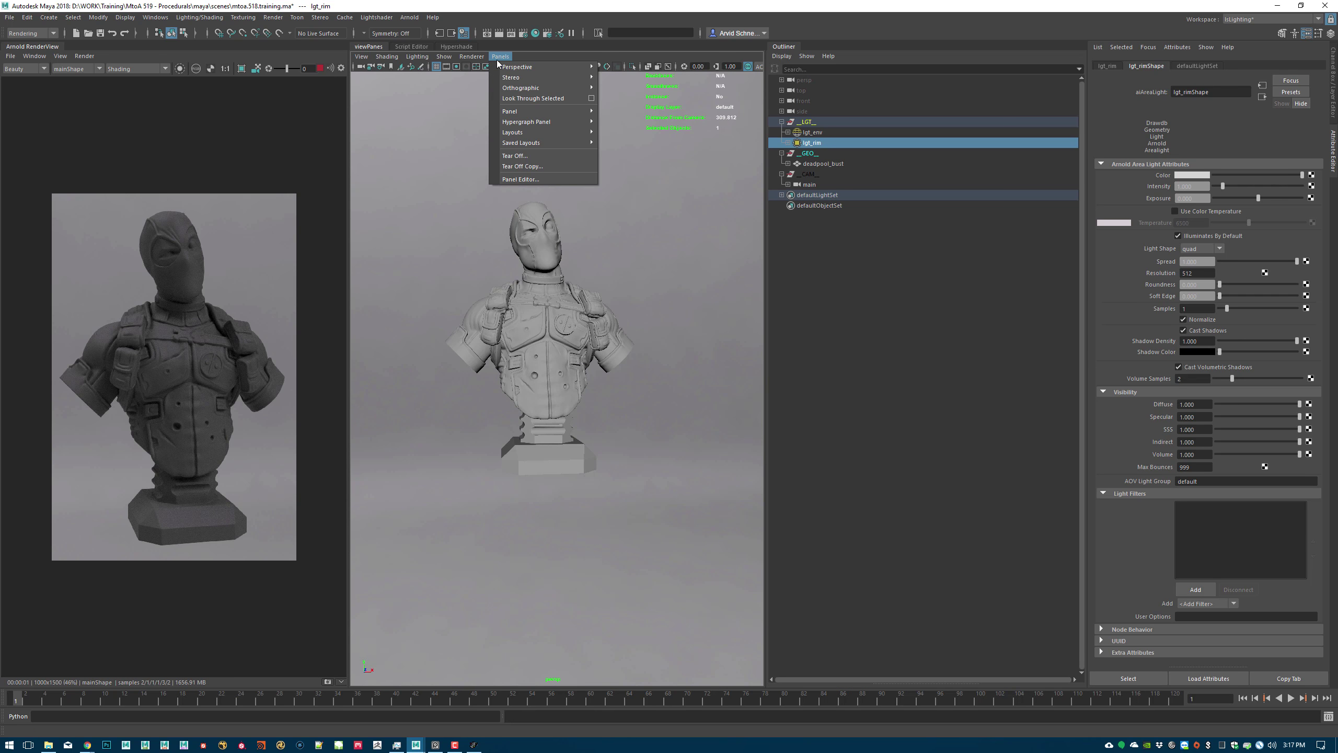
{"action": "left_click", "coordinate": [535, 99]}
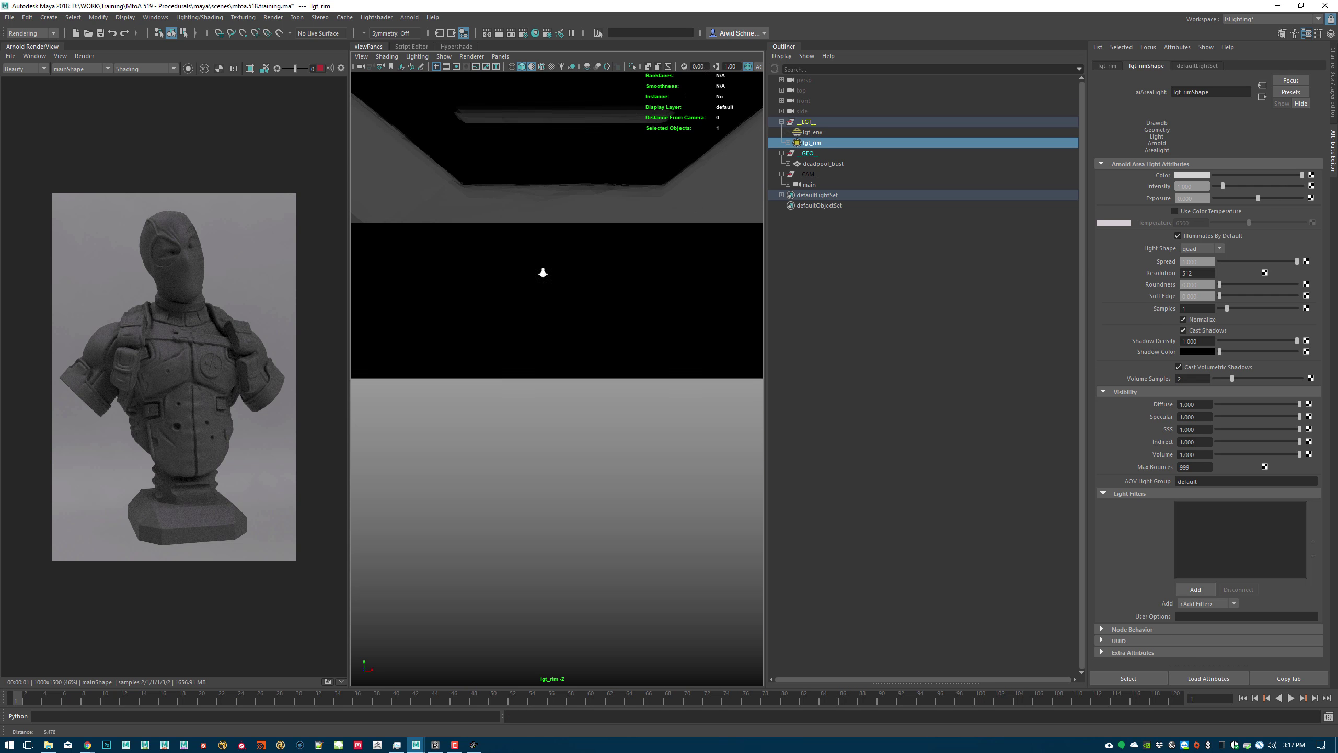
{"action": "left_click_drag", "start_coordinate": [537, 272], "coordinate": [685, 303], "text": "alt"}
{"action": "scroll", "coordinate": [568, 284], "scroll_direction": "down", "scroll_amount": 5}
{"action": "left_click", "coordinate": [588, 276]}
{"action": "key", "text": "f"}
{"action": "left_click", "coordinate": [510, 307]}
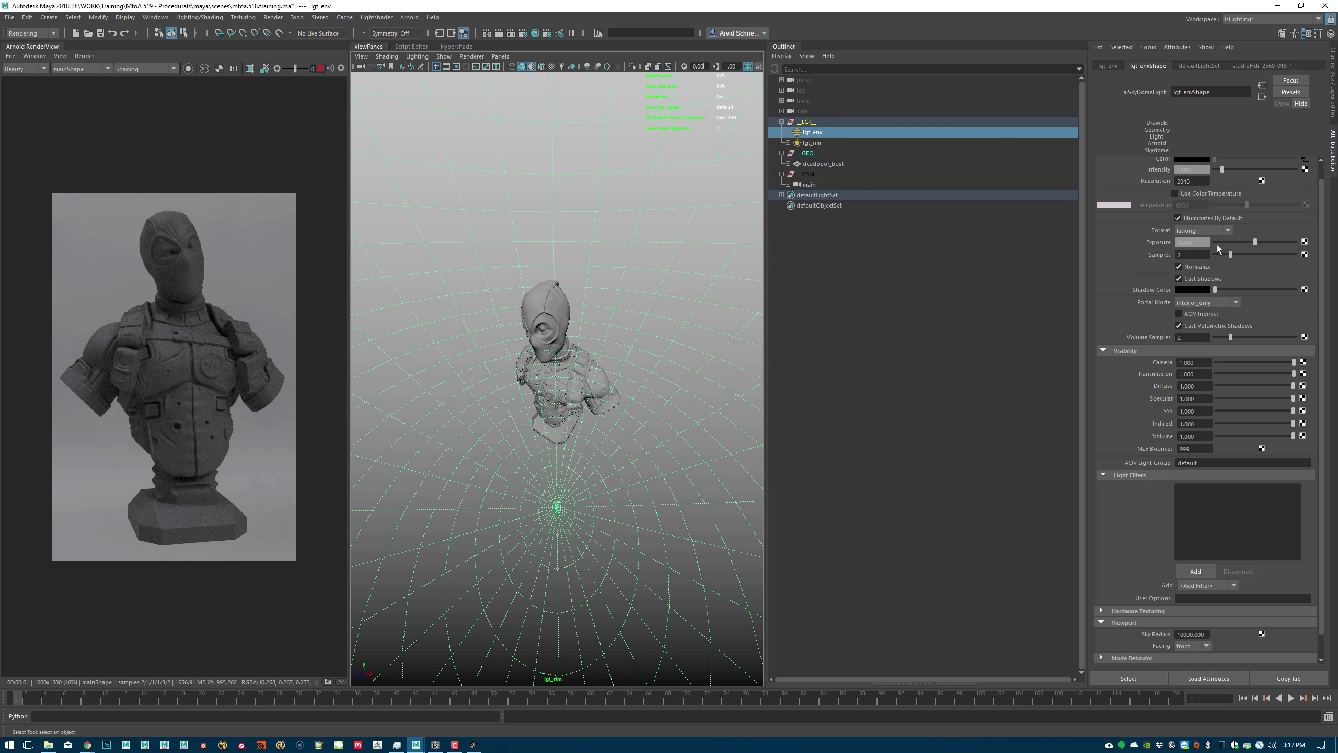
{"action": "scroll", "coordinate": [1115, 247], "scroll_direction": "up", "scroll_amount": 1}
{"action": "left_click", "coordinate": [1204, 258]}
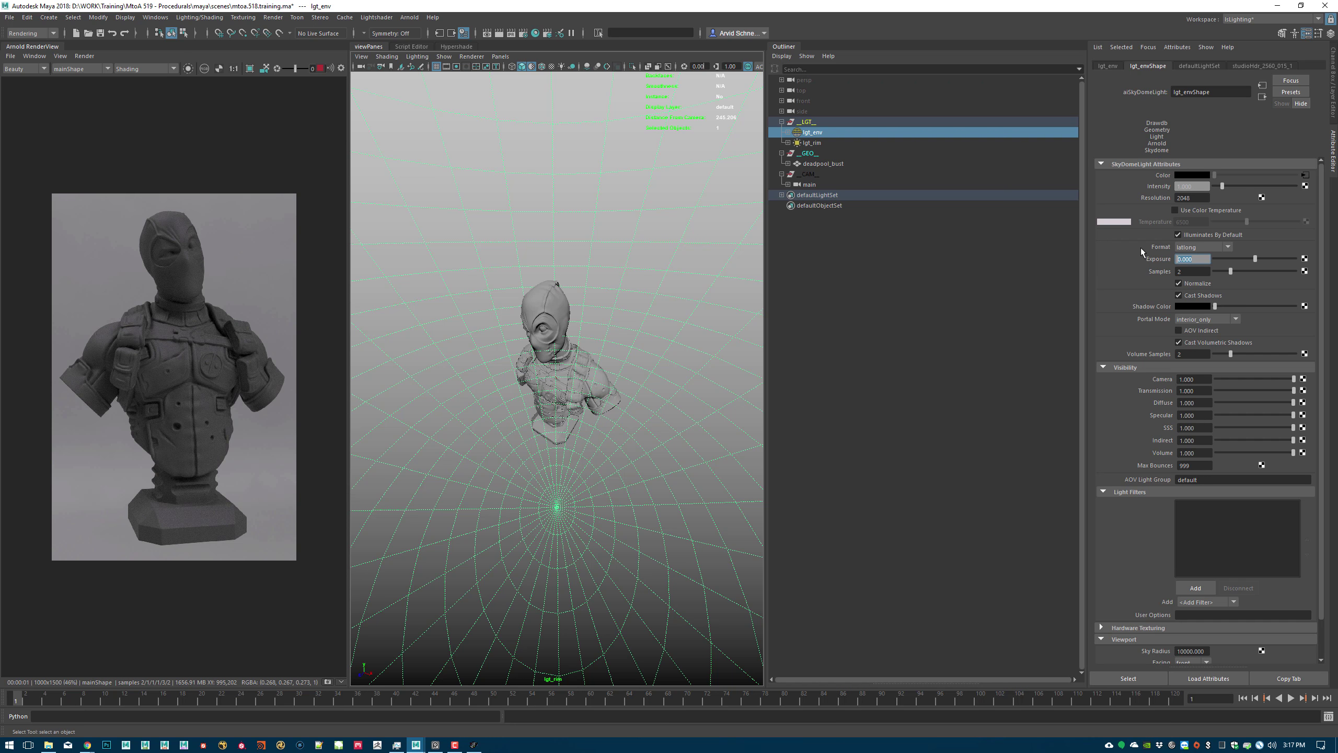
{"action": "type", "text": "15"}
{"action": "key", "text": "Return"}
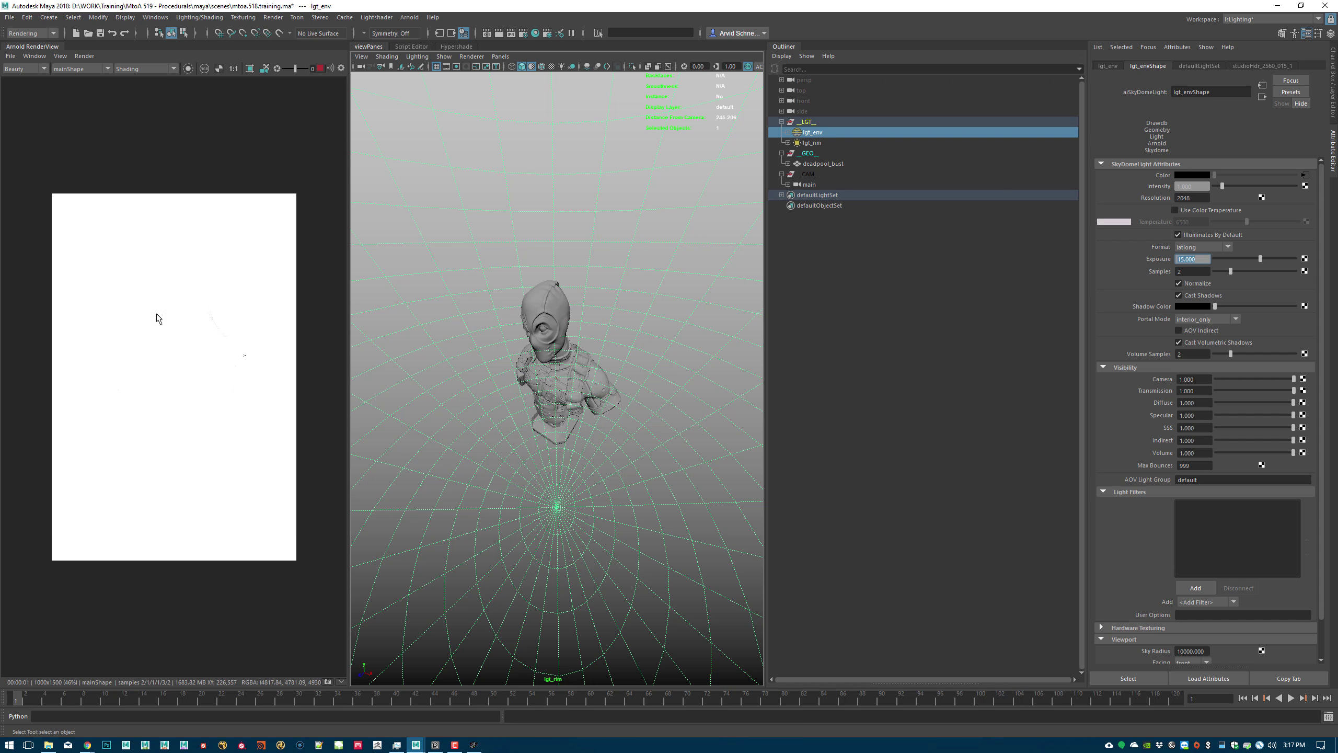
{"action": "left_click_drag", "start_coordinate": [553, 230], "coordinate": [508, 346], "text": "alt"}
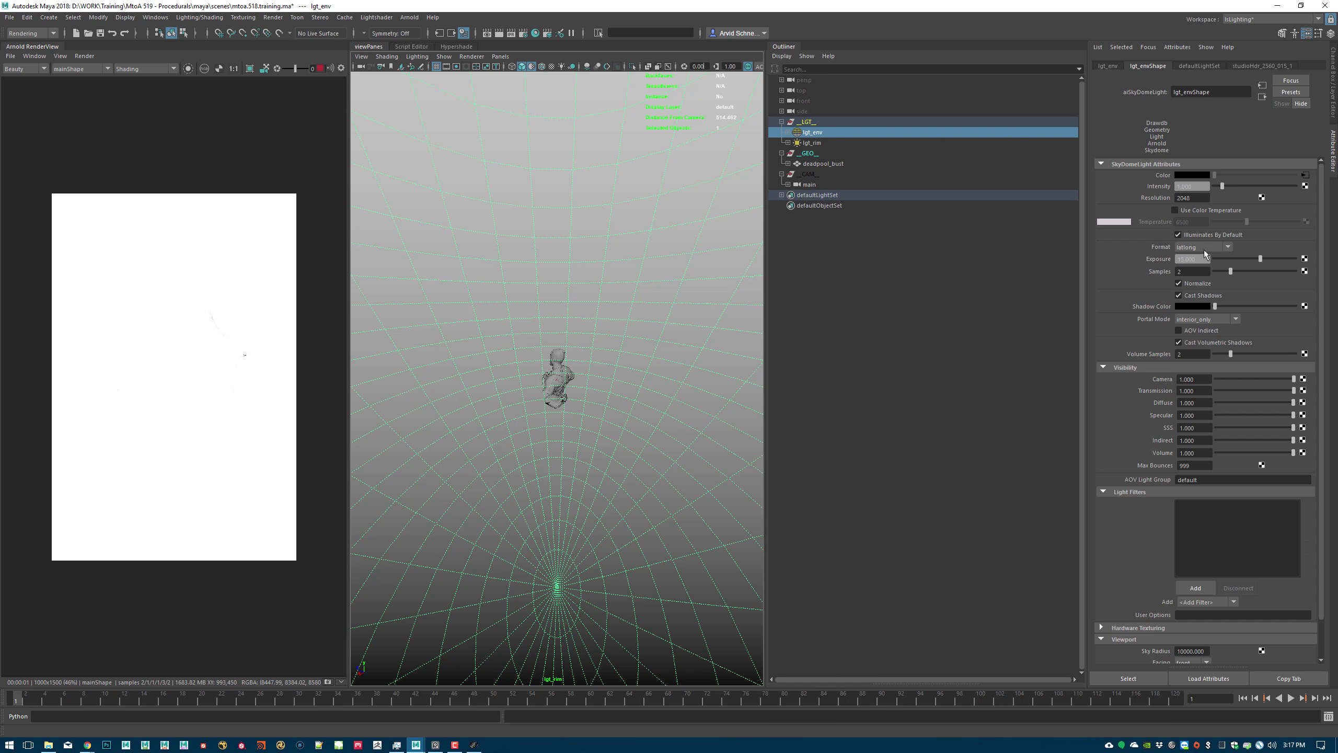
{"action": "type", "text": "0"}
{"action": "key", "text": "Return"}
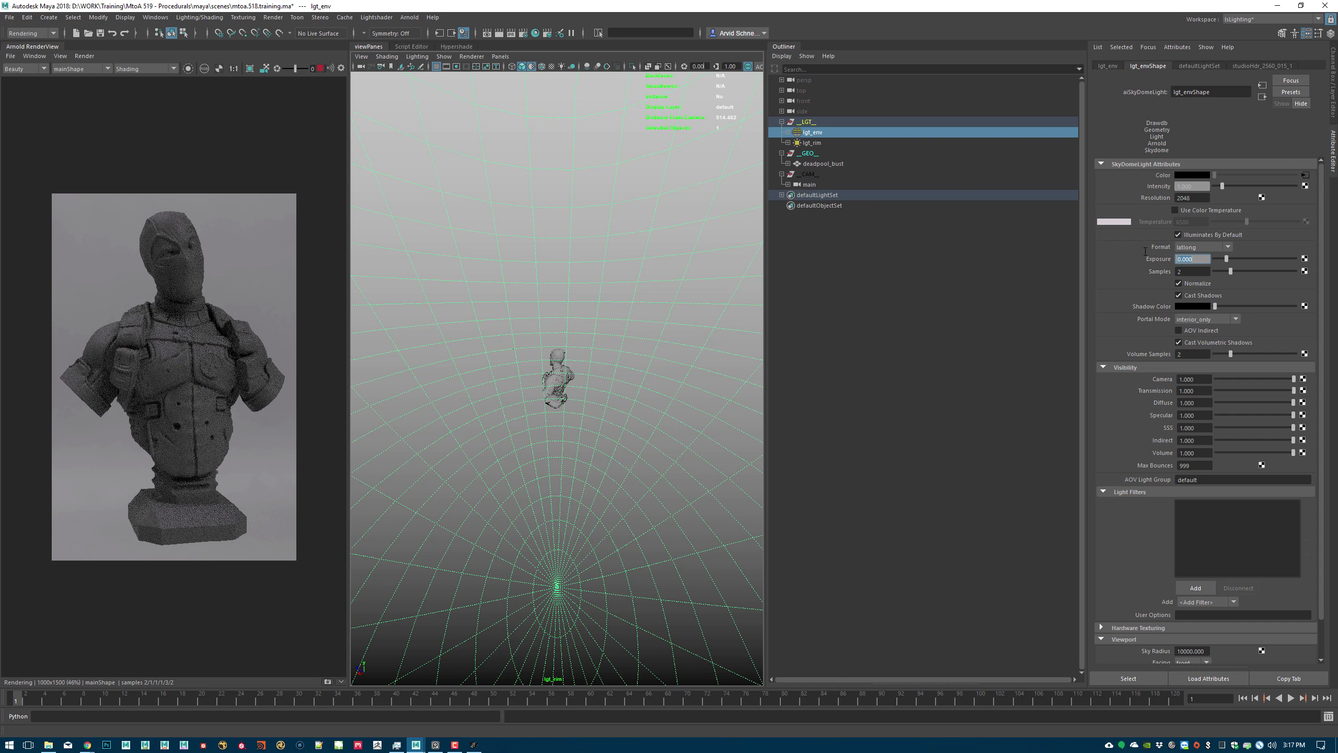
- Set the exposure of the lgt_rim area light to 15
{"action": "left_click", "coordinate": [834, 141]}
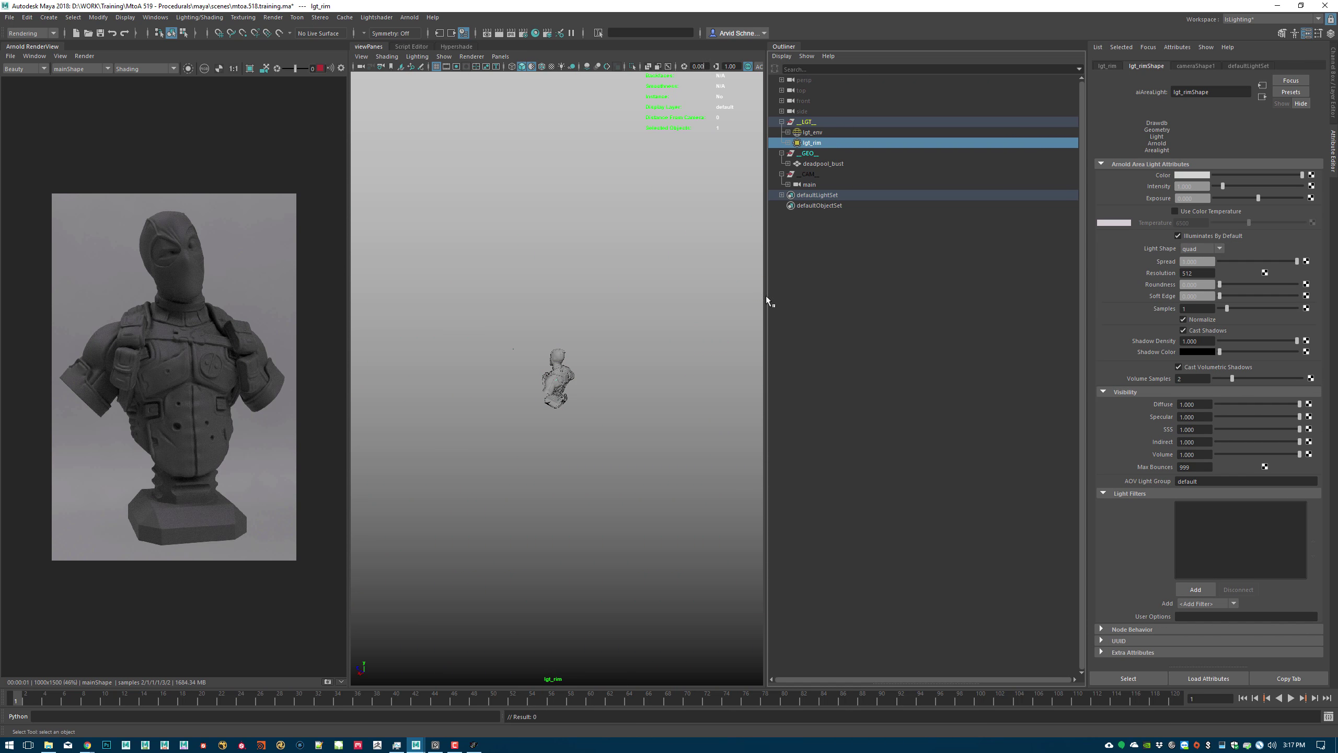
{"action": "left_click", "coordinate": [1198, 197]}
{"action": "type", "text": "15"}
{"action": "key", "text": "Return"}
- Move lgt_rim close to the head, aimed down from above and to one side, and update the full scene in the RenderView
{"action": "right_click_drag", "start_coordinate": [537, 332], "coordinate": [711, 370], "text": "alt"}
{"action": "left_click_drag", "start_coordinate": [567, 290], "coordinate": [662, 308], "text": "alt"}
{"action": "left_click_drag", "start_coordinate": [595, 271], "coordinate": [579, 278], "text": "alt"}
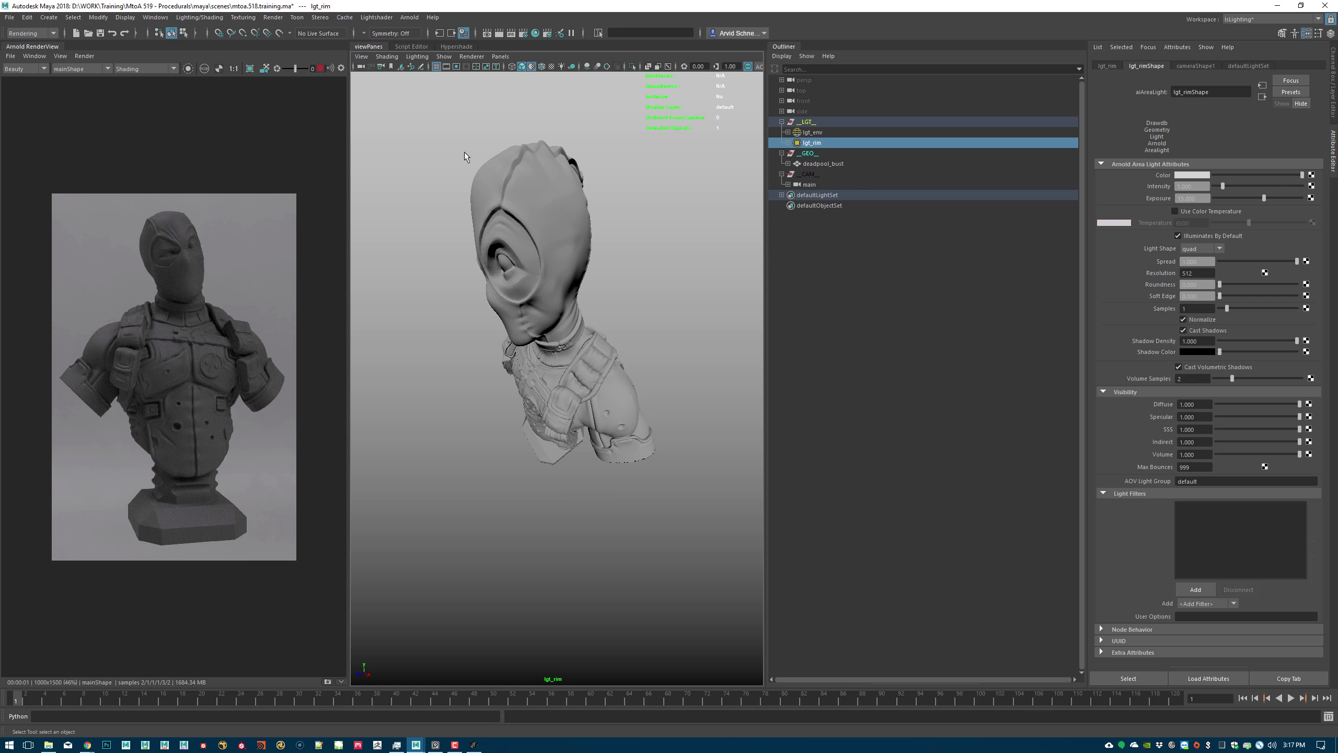
{"action": "left_click", "coordinate": [85, 56]}
{"action": "left_click", "coordinate": [111, 133]}
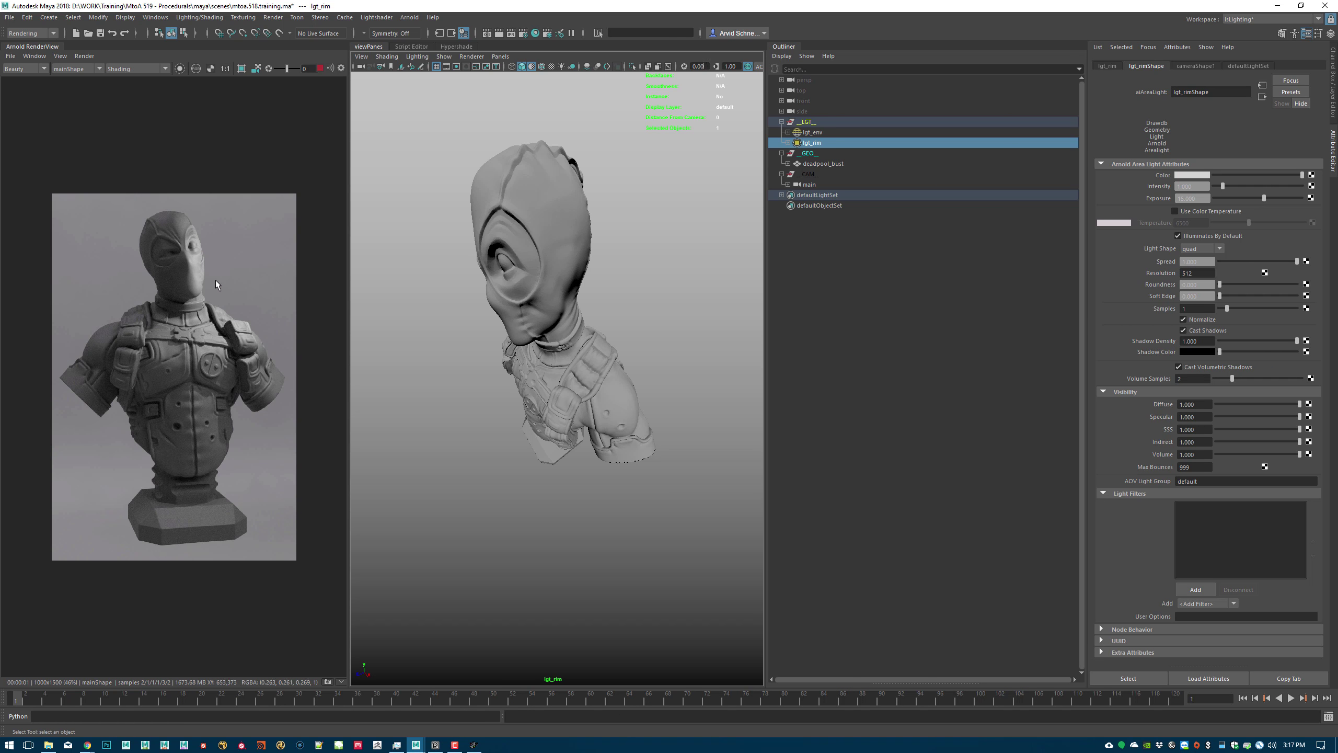
{"action": "left_click_drag", "start_coordinate": [577, 283], "coordinate": [623, 316], "text": "alt"}
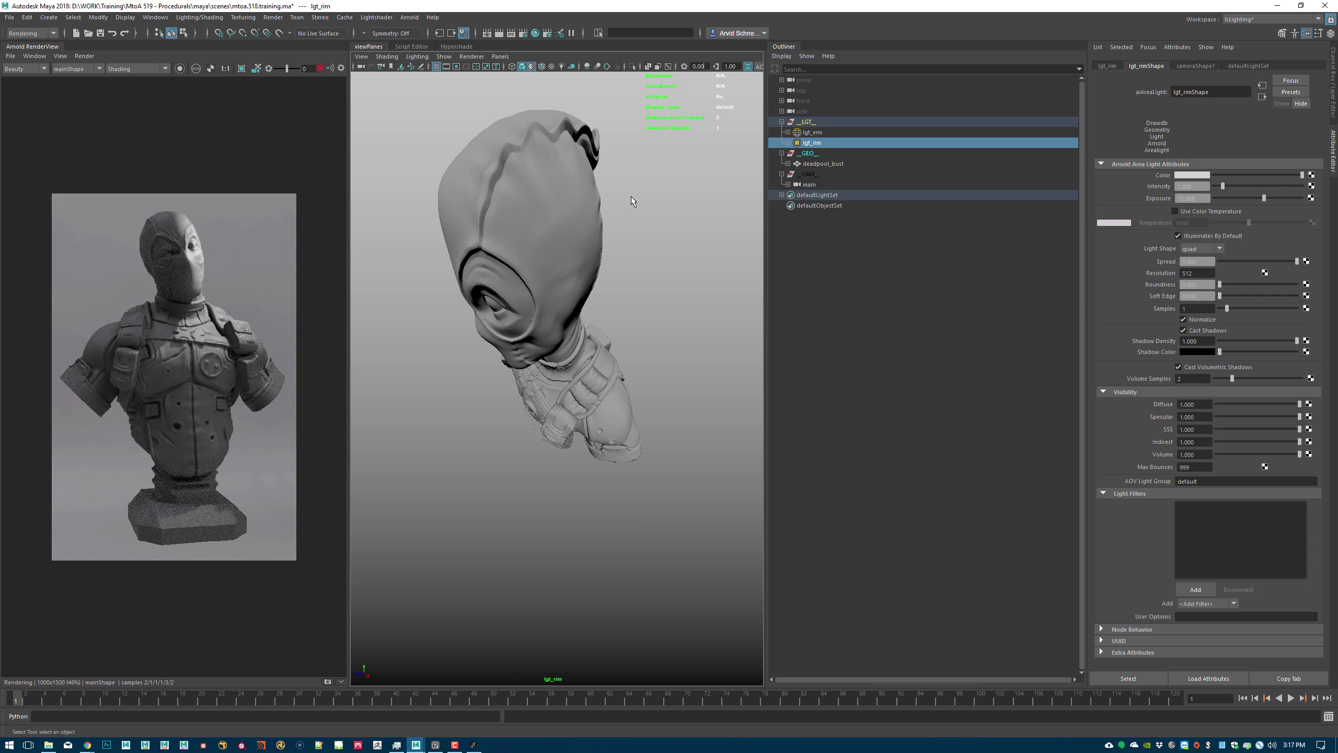
- Switch the viewport back to the persp camera and scale the lgt_rim area light wider above the bust
{"action": "left_click", "coordinate": [500, 56]}
{"action": "mouse_move", "coordinate": [548, 66]}
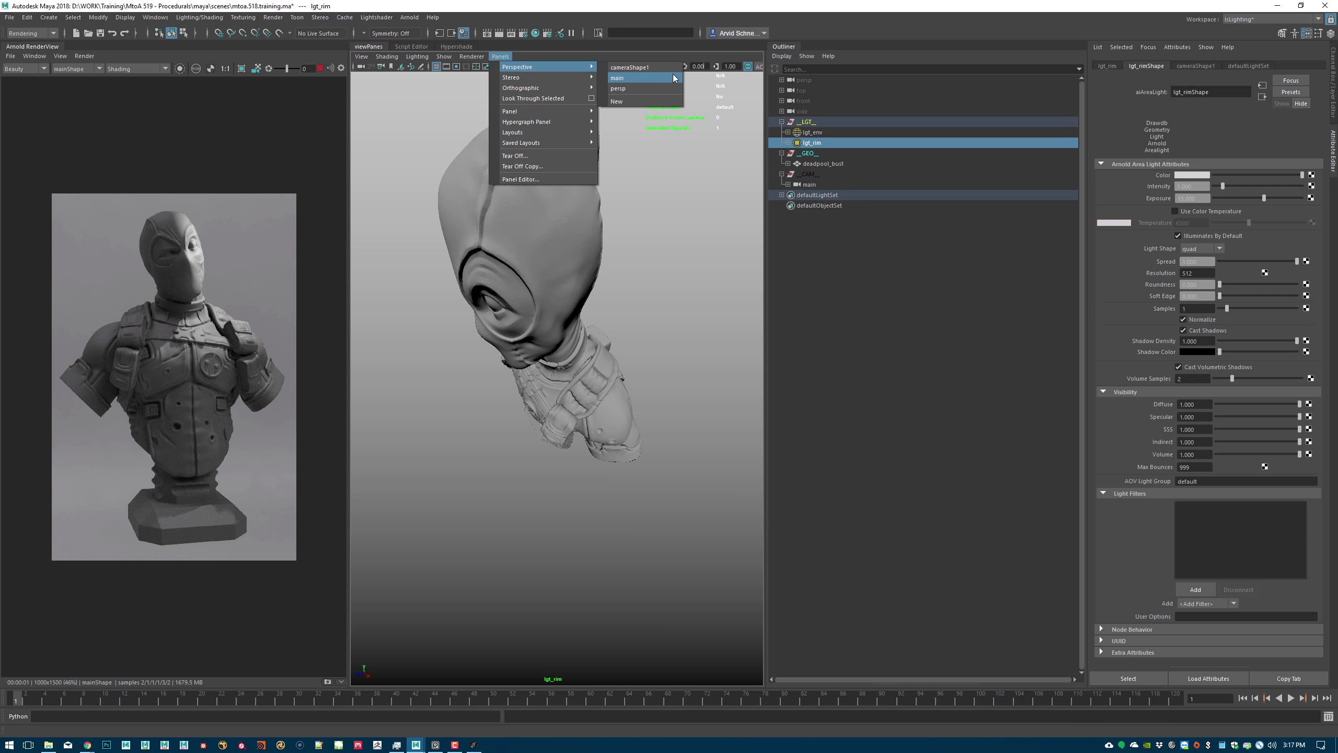
{"action": "left_click", "coordinate": [623, 87]}
{"action": "right_click_drag", "start_coordinate": [536, 292], "coordinate": [624, 285], "text": "alt"}
{"action": "left_click_drag", "start_coordinate": [624, 285], "coordinate": [669, 229], "text": "alt"}
{"action": "key", "text": "r"}
{"action": "mouse_move", "coordinate": [527, 287]}
{"action": "left_mouse_down", "text": "alt"}
{"action": "mouse_move", "coordinate": [554, 298]}
{"action": "mouse_move", "coordinate": [530, 295]}
{"action": "left_mouse_up", "text": "alt"}
{"action": "left_click_drag", "start_coordinate": [607, 259], "coordinate": [703, 263]}
{"action": "left_click_drag", "start_coordinate": [610, 335], "coordinate": [532, 347], "text": "alt"}
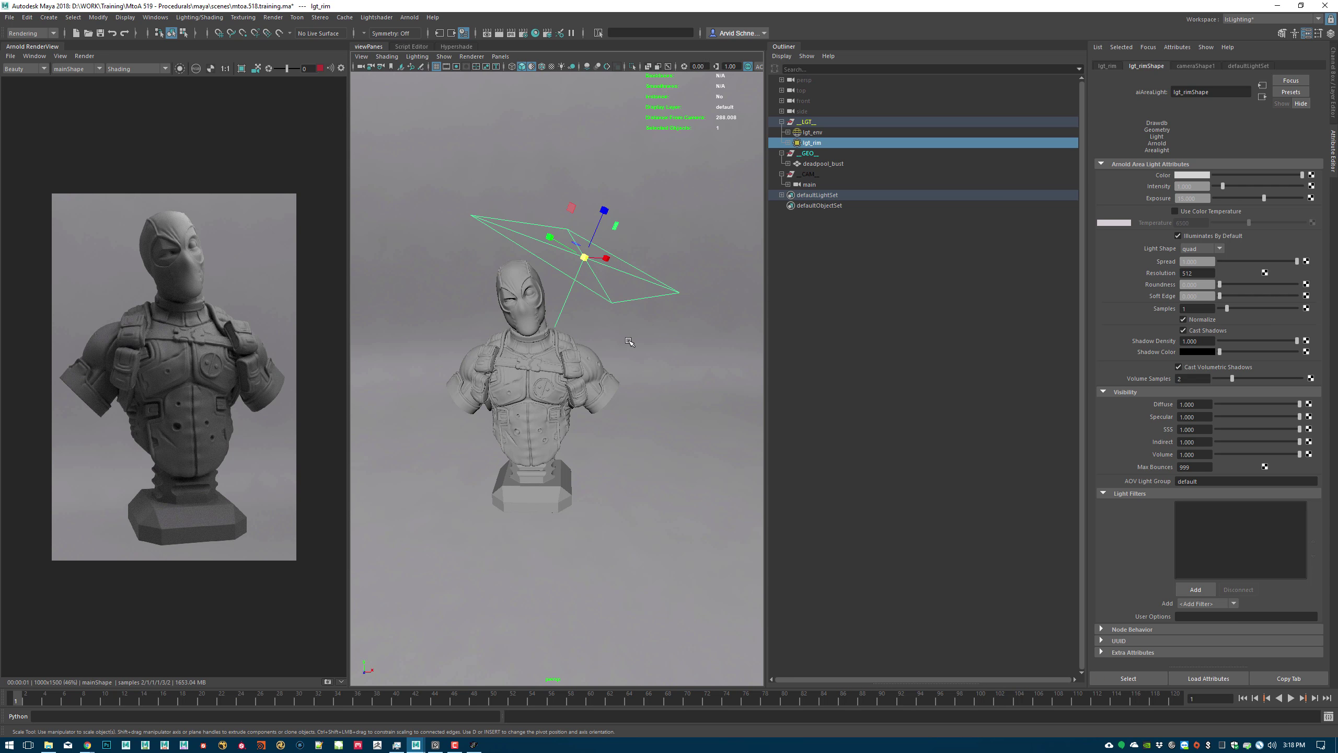
- Look through the lgt_rim light and pull it farther back from the bust, orbiting its raised aim around the model
{"action": "left_click", "coordinate": [500, 56]}
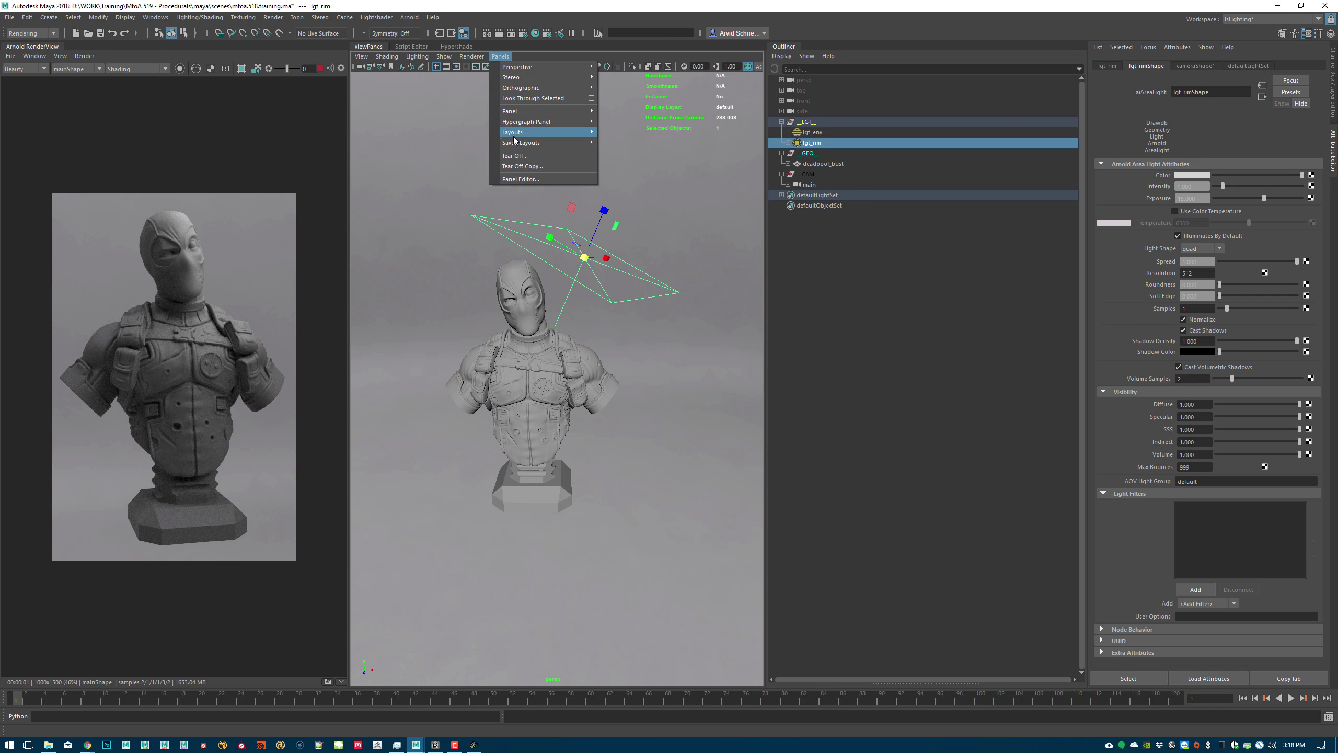
{"action": "mouse_move", "coordinate": [522, 145]}
{"action": "left_click", "coordinate": [532, 99]}
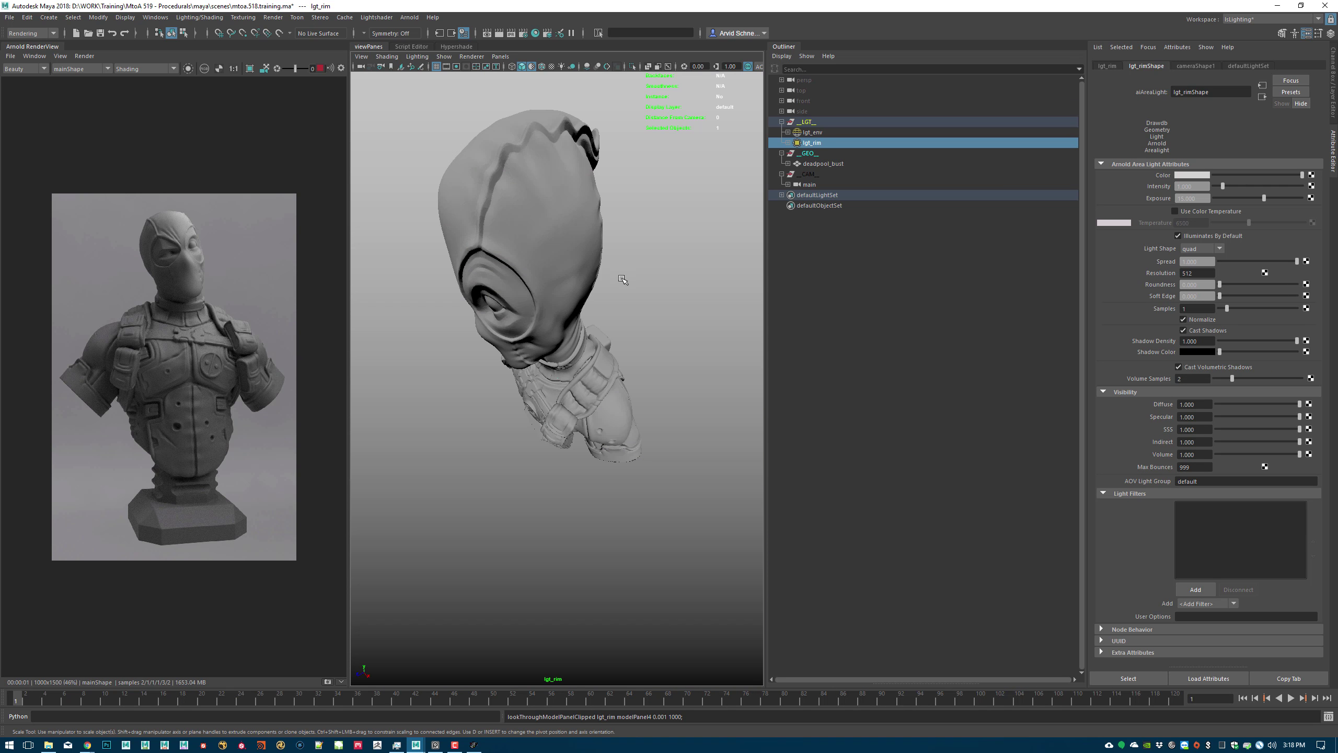
{"action": "scroll", "coordinate": [594, 347], "scroll_direction": "down", "scroll_amount": 5}
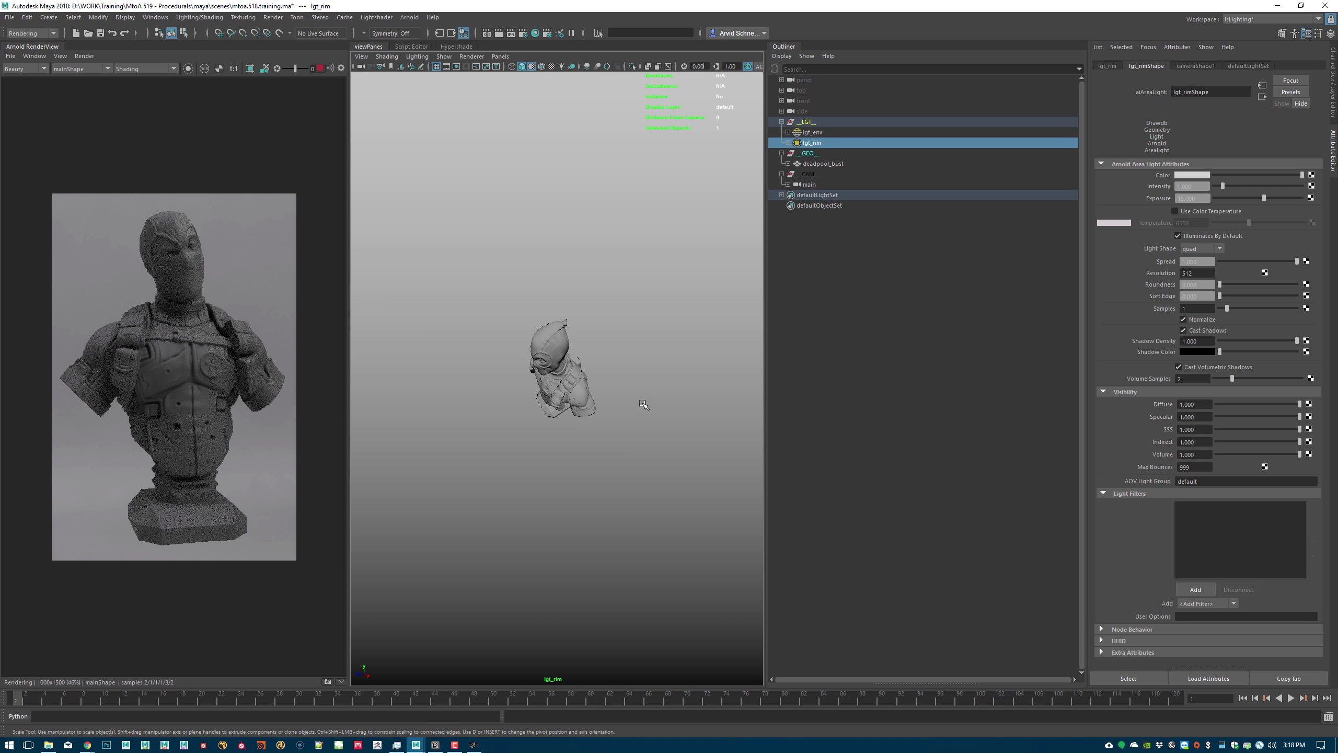
{"action": "left_click_drag", "start_coordinate": [643, 404], "coordinate": [590, 448], "text": "alt"}
{"action": "left_click", "coordinate": [596, 456]}
{"action": "left_click", "coordinate": [84, 55]}
{"action": "mouse_move", "coordinate": [148, 150]}
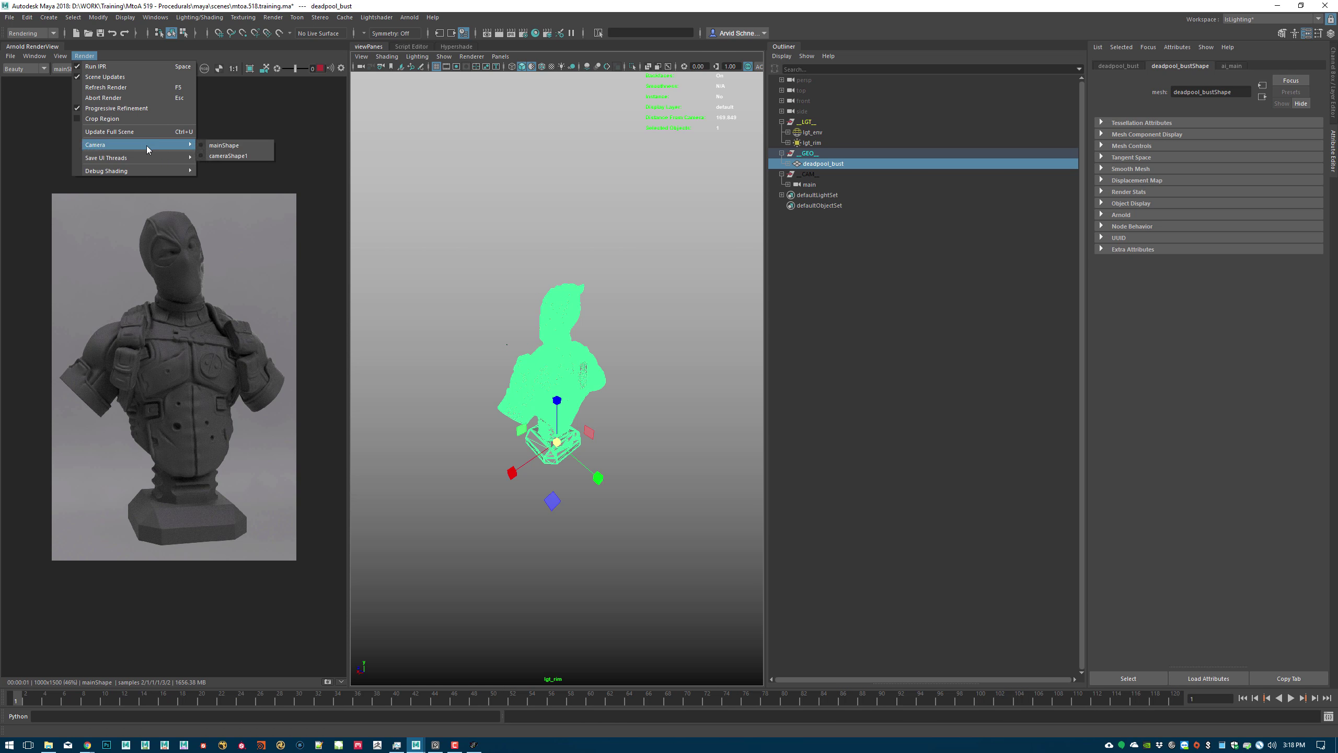
{"action": "left_click", "coordinate": [215, 201]}
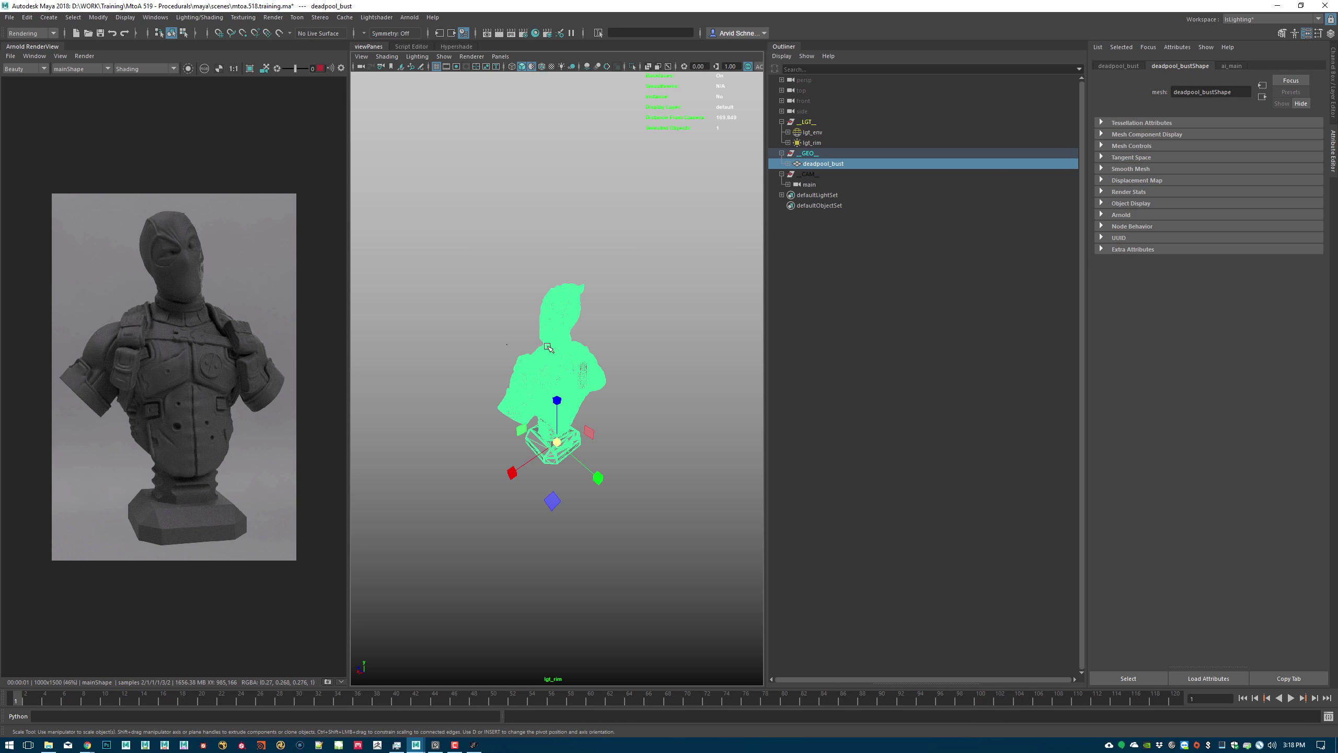
{"action": "left_click_drag", "start_coordinate": [548, 347], "coordinate": [470, 346], "text": "alt"}
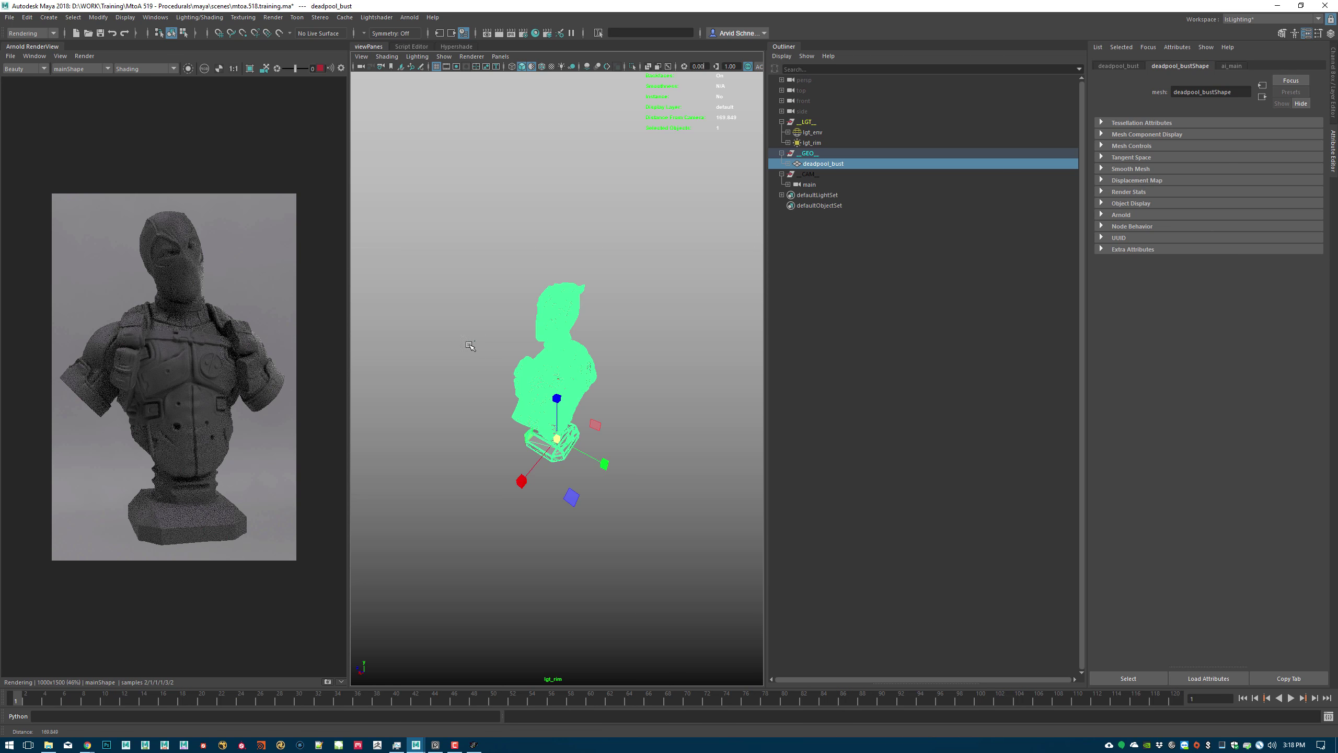
{"action": "scroll", "coordinate": [470, 346], "scroll_direction": "down", "scroll_amount": 5}
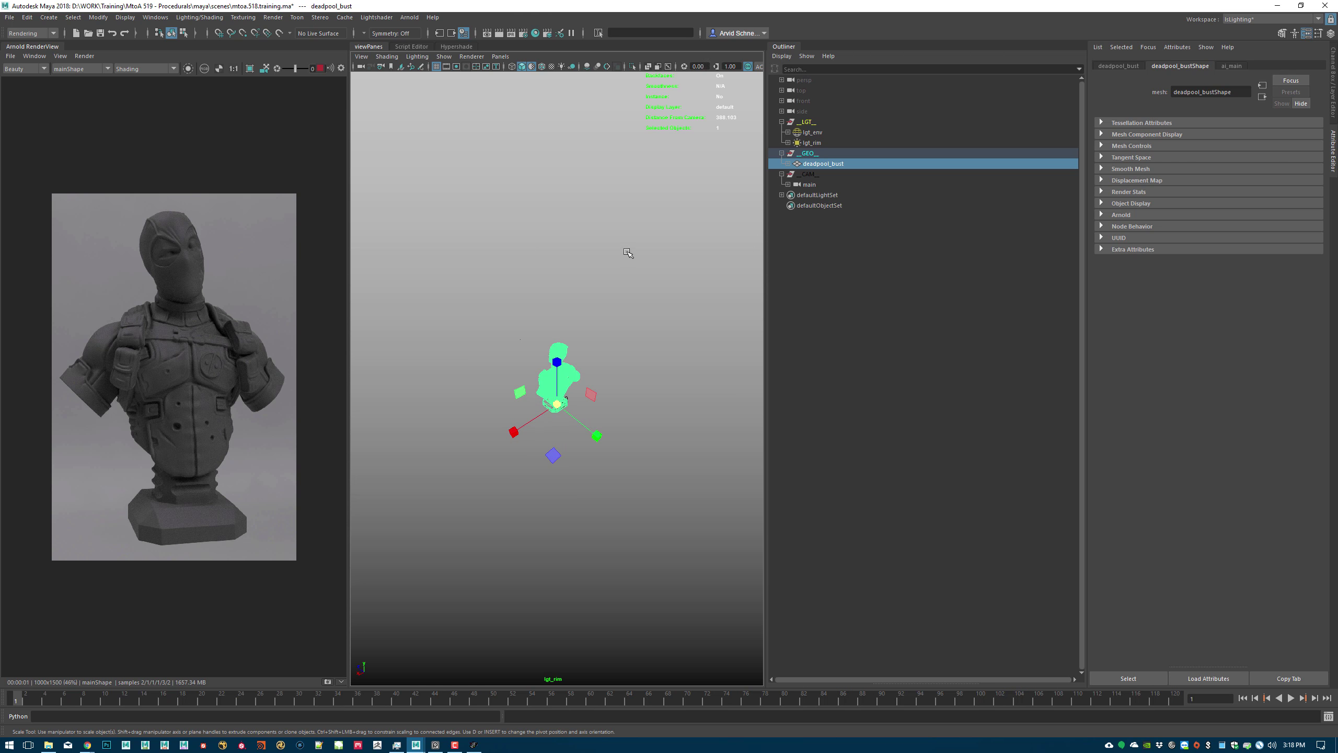
- Set the exposure of lgt_rim to 20 and orbit the light slightly farther around the bust
{"action": "left_click", "coordinate": [829, 144]}
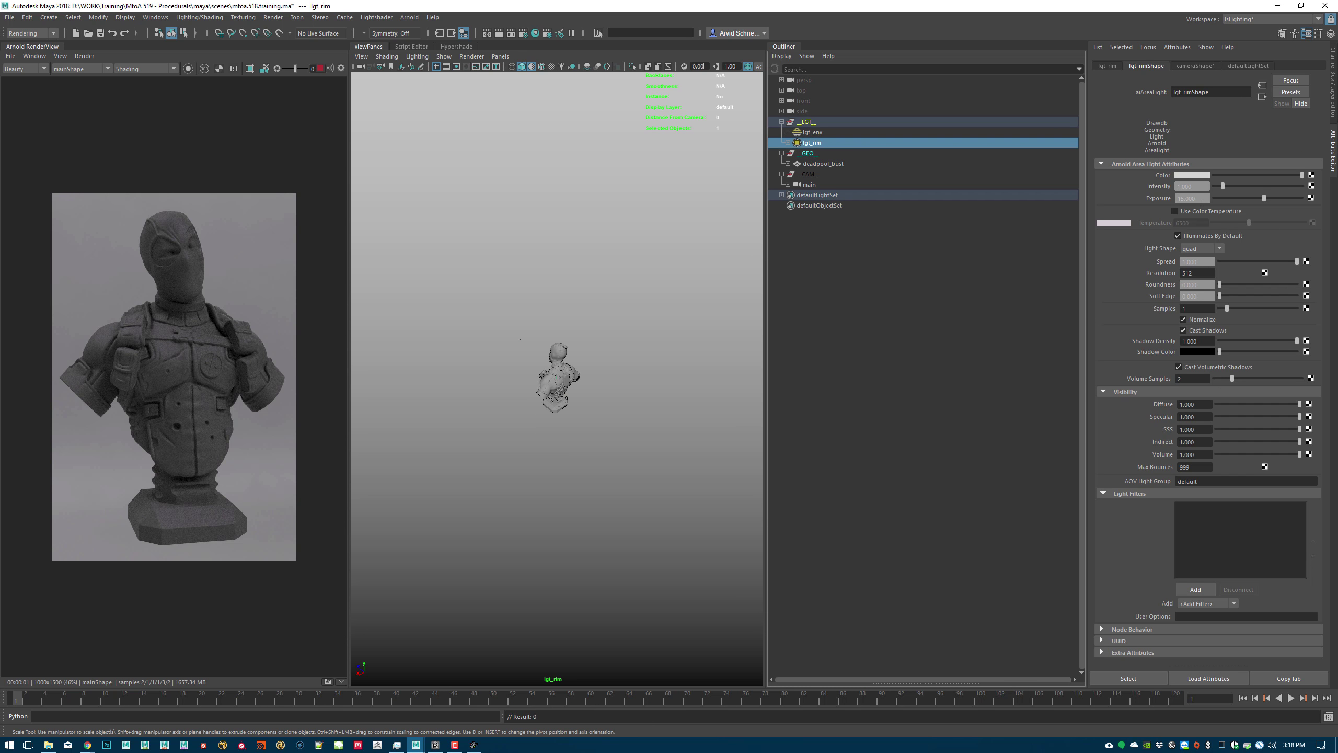
{"action": "type", "text": "20"}
{"action": "key", "text": "Return"}
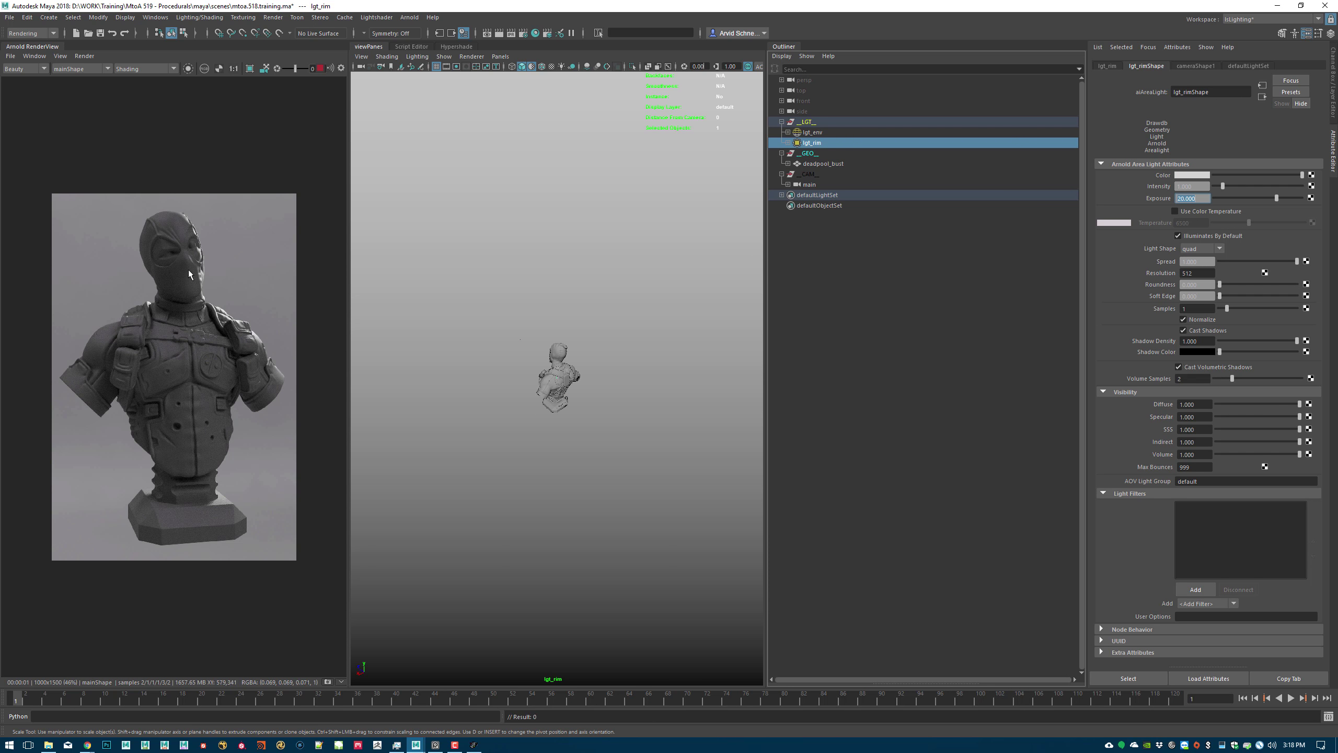
{"action": "left_click_drag", "start_coordinate": [589, 360], "coordinate": [601, 402], "text": "alt"}
{"action": "left_click_drag", "start_coordinate": [605, 405], "coordinate": [604, 407], "text": "alt"}
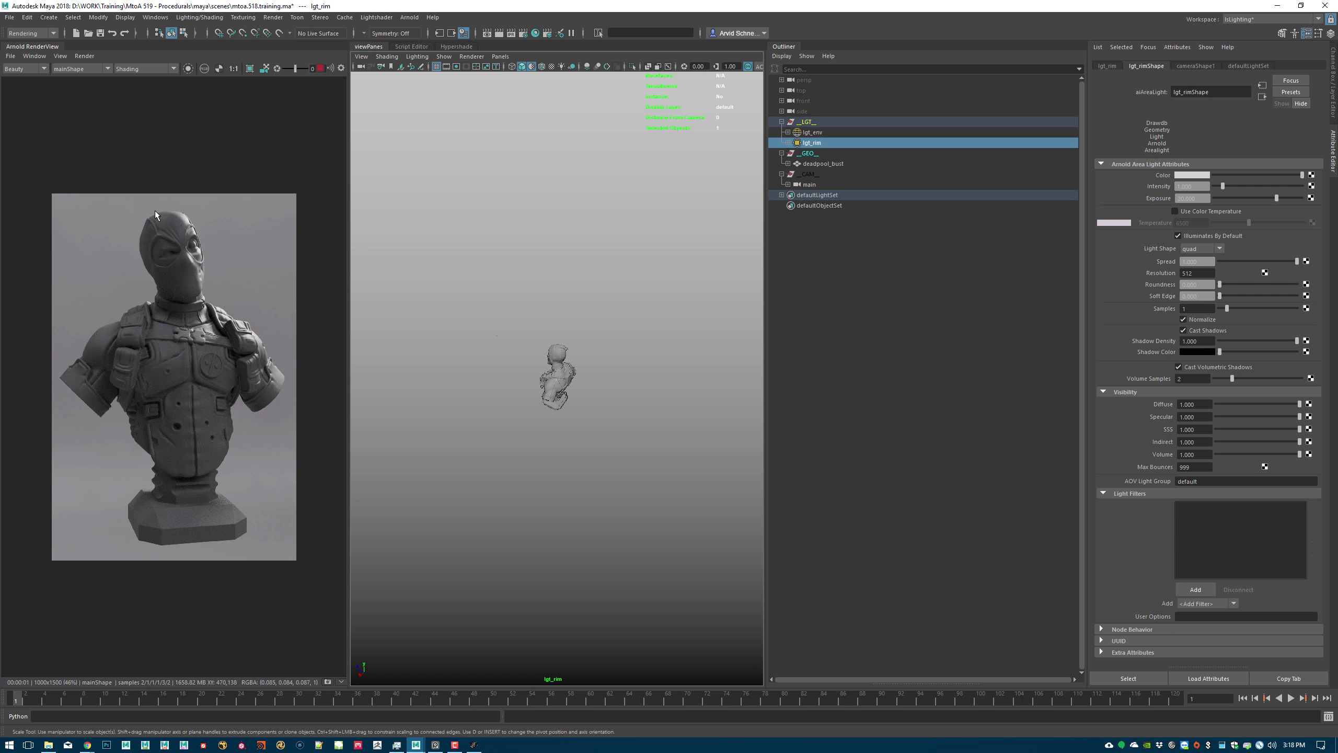
- Enable color temperature on lgt_rim and set it to a cool value of about 11200
{"action": "scroll", "coordinate": [155, 214], "scroll_direction": "up", "scroll_amount": 4}
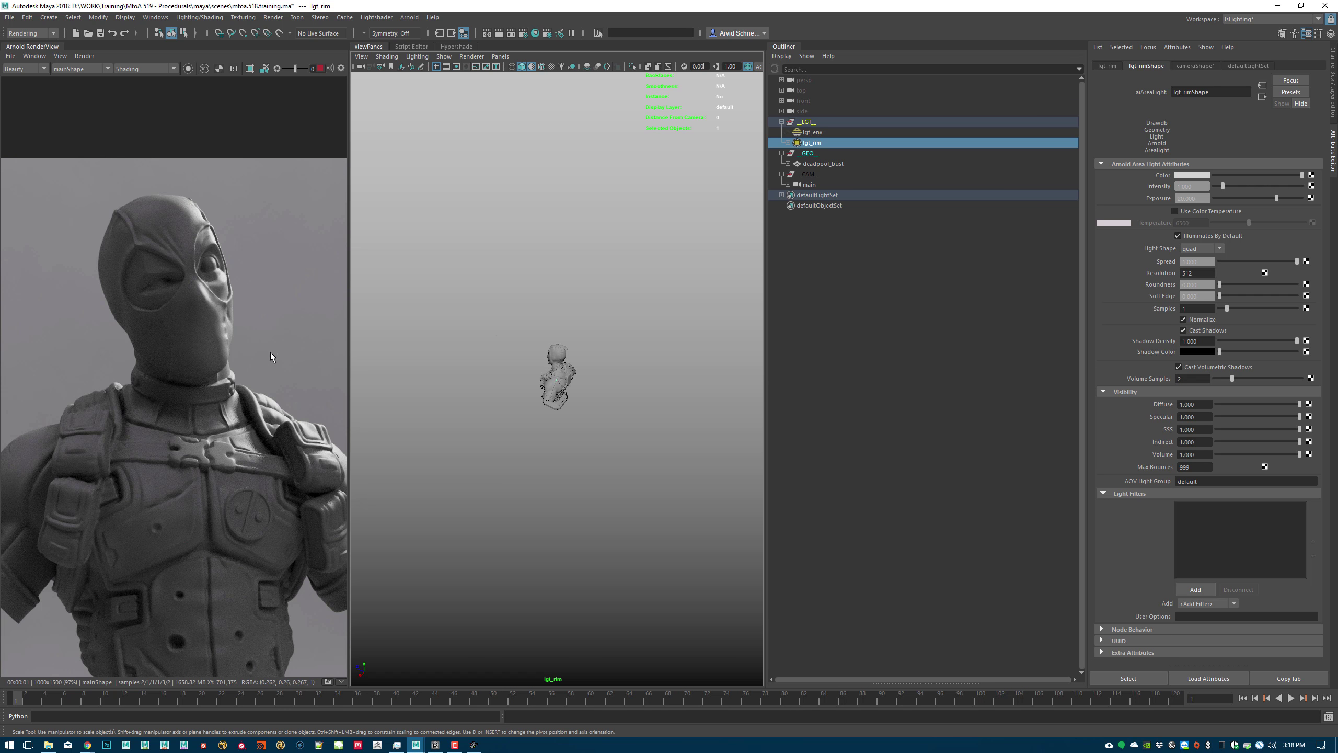
{"action": "scroll", "coordinate": [270, 357], "scroll_direction": "down", "scroll_amount": 4}
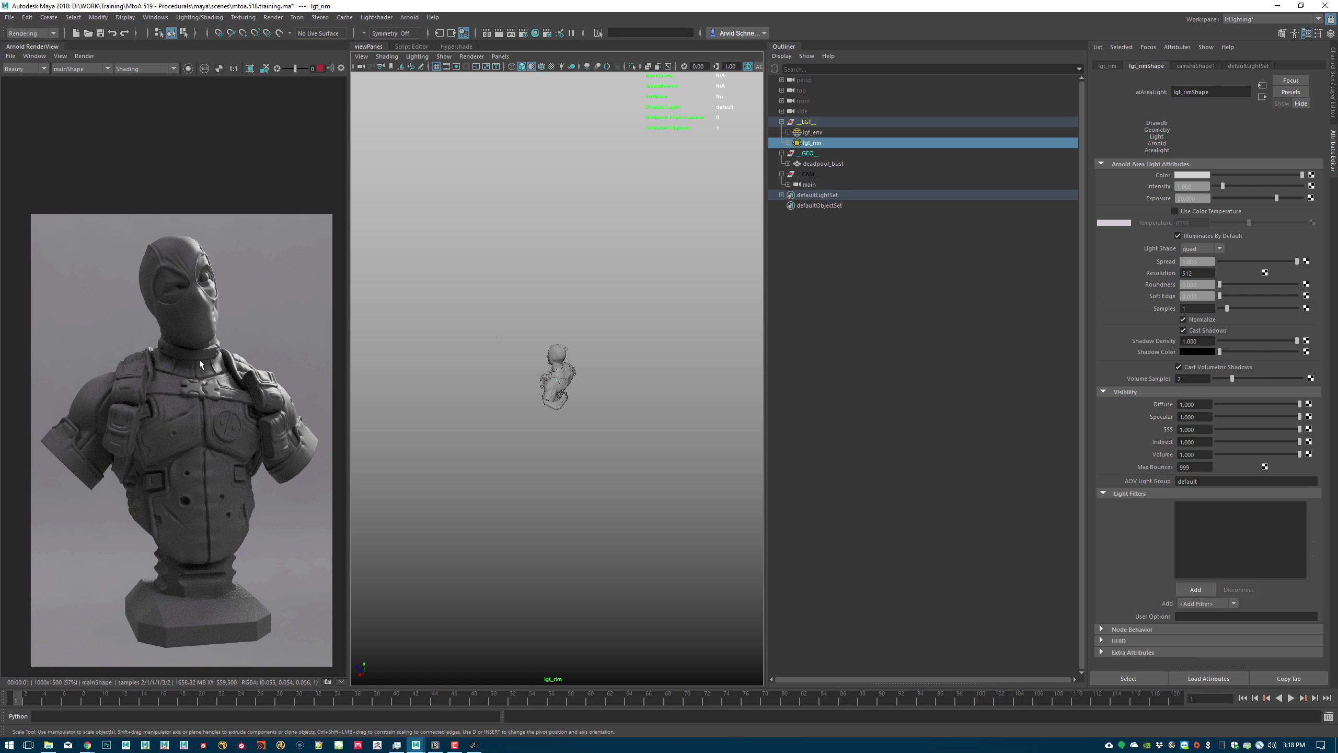
{"action": "left_click", "coordinate": [1198, 212]}
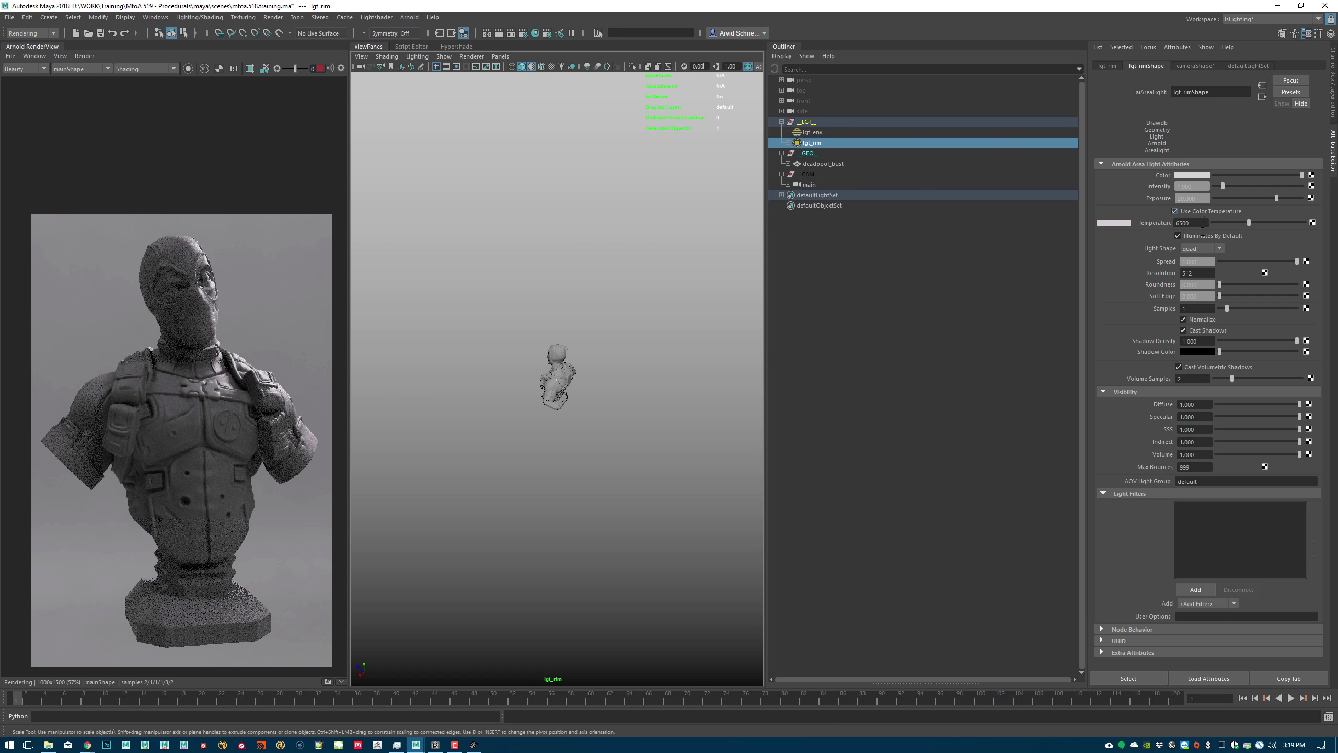
{"action": "left_click_drag", "start_coordinate": [1250, 225], "coordinate": [1273, 232]}
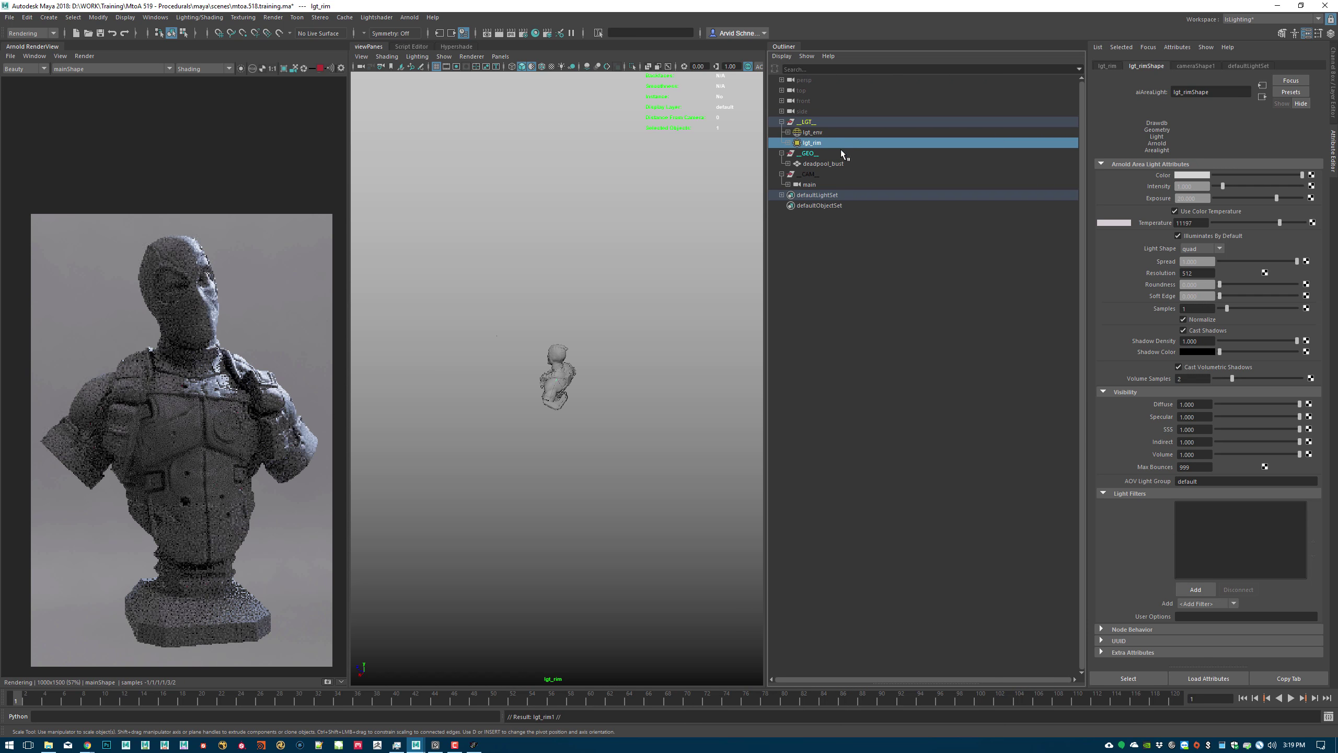
- Duplicate lgt_rim, name the copy lgt_key under the _LGT_ group, and save the scene
{"action": "key", "text": "ctrl+d"}
{"action": "double_click", "coordinate": [817, 152]}
{"action": "double_click", "coordinate": [817, 154]}
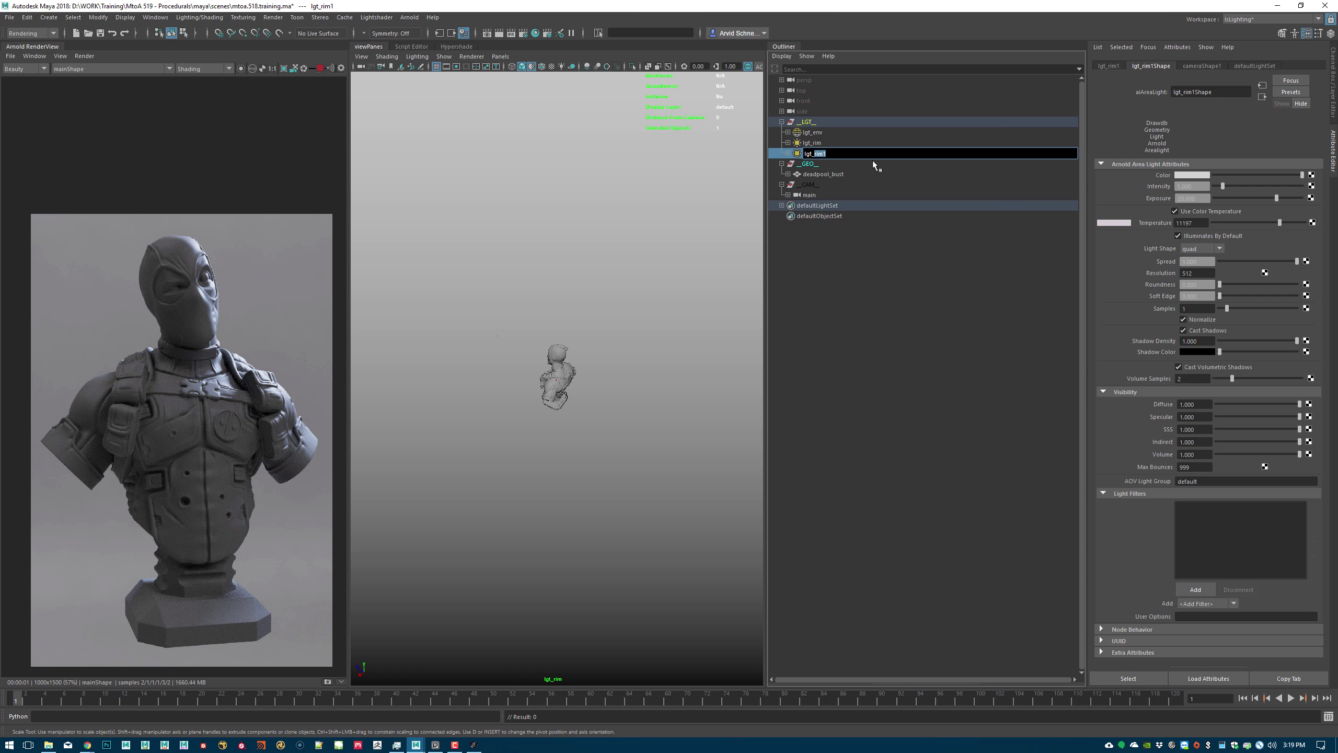
{"action": "type", "text": "key_"}
{"action": "key", "text": "Return"}
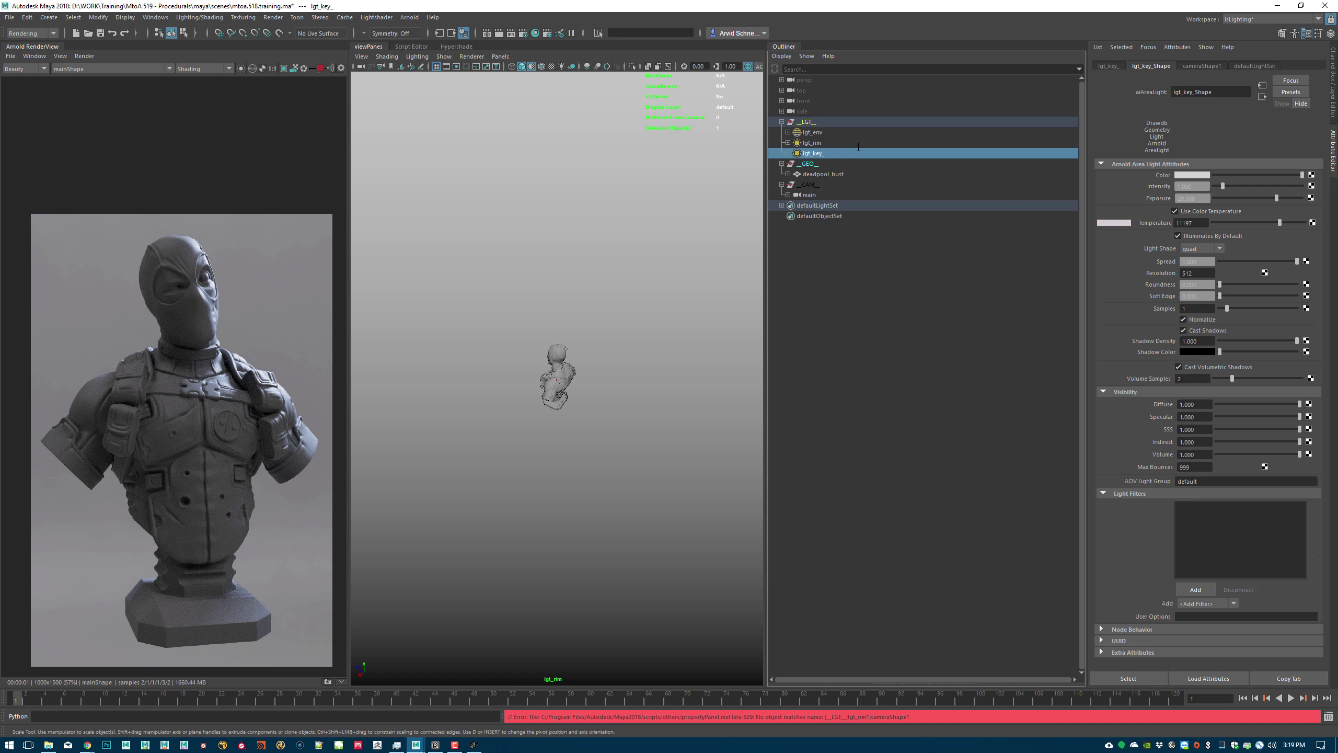
{"action": "double_click", "coordinate": [829, 157]}
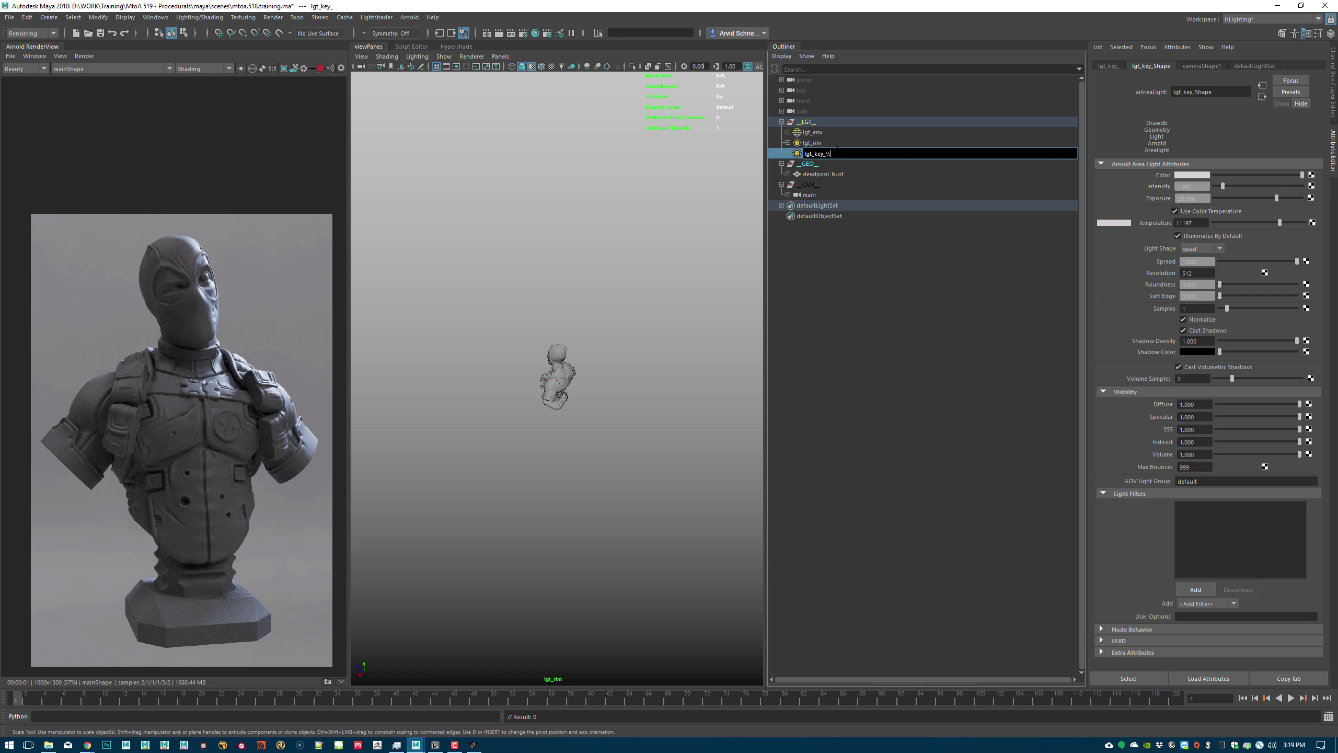
{"action": "key", "text": "BackSpace"}
{"action": "key", "text": "Return"}
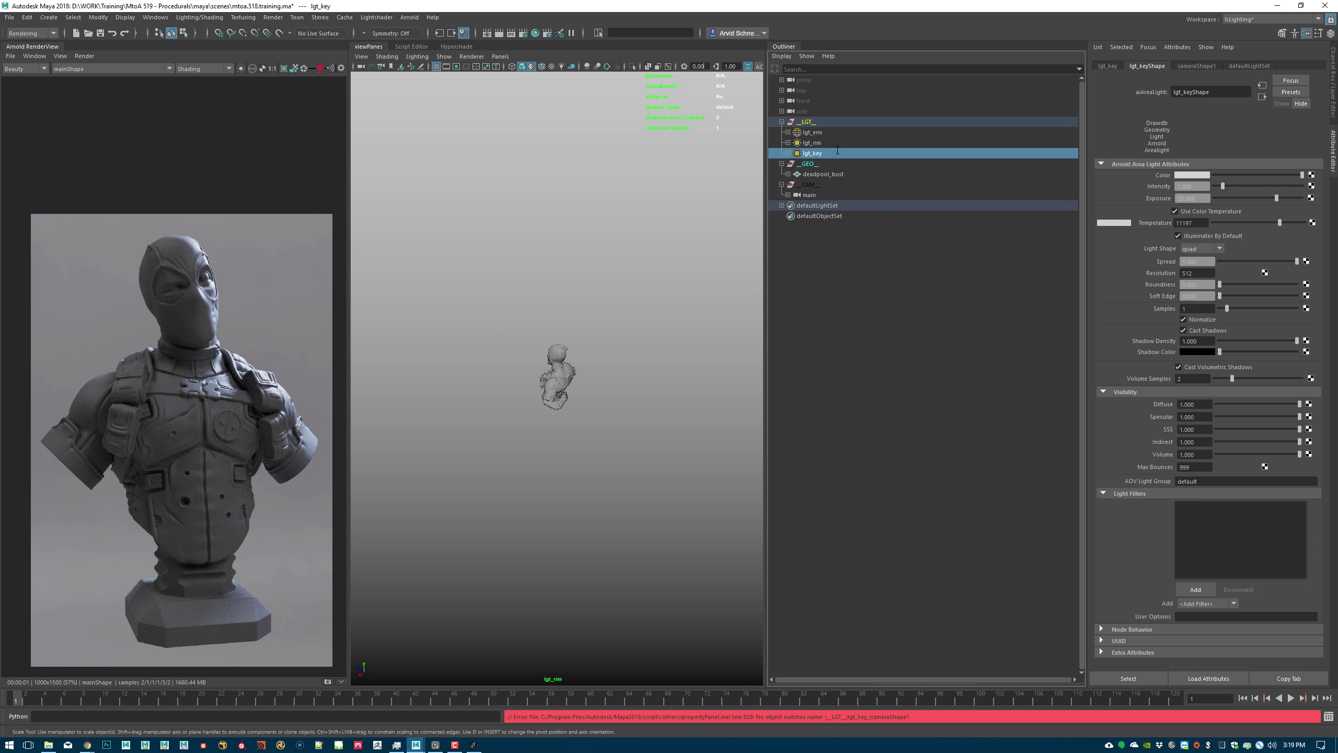
{"action": "left_click", "coordinate": [100, 33]}
- Set the color temperature of lgt_key to a warm 4500 after trying 5000
{"action": "left_click_drag", "start_coordinate": [1208, 223], "coordinate": [1139, 218]}
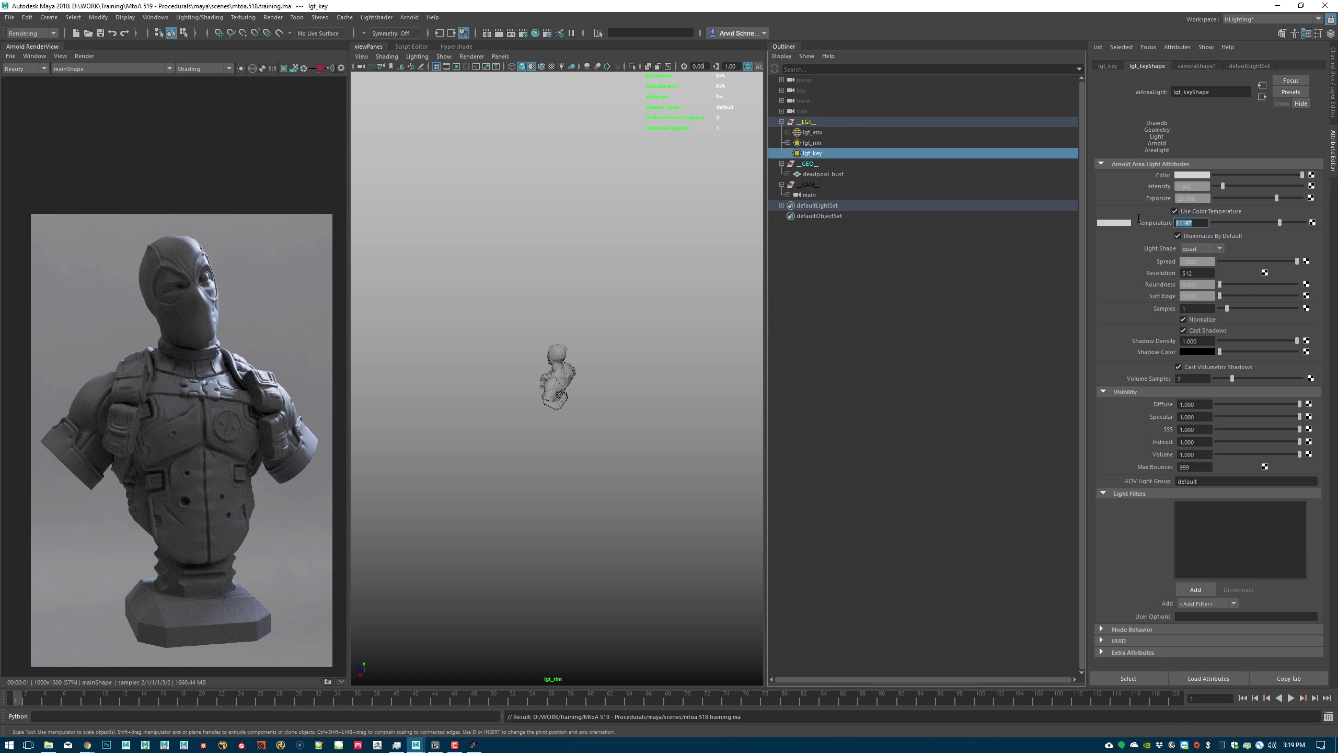
{"action": "type", "text": "5000"}
{"action": "key", "text": "Return"}
{"action": "type", "text": "4500"}
{"action": "key", "text": "Return"}
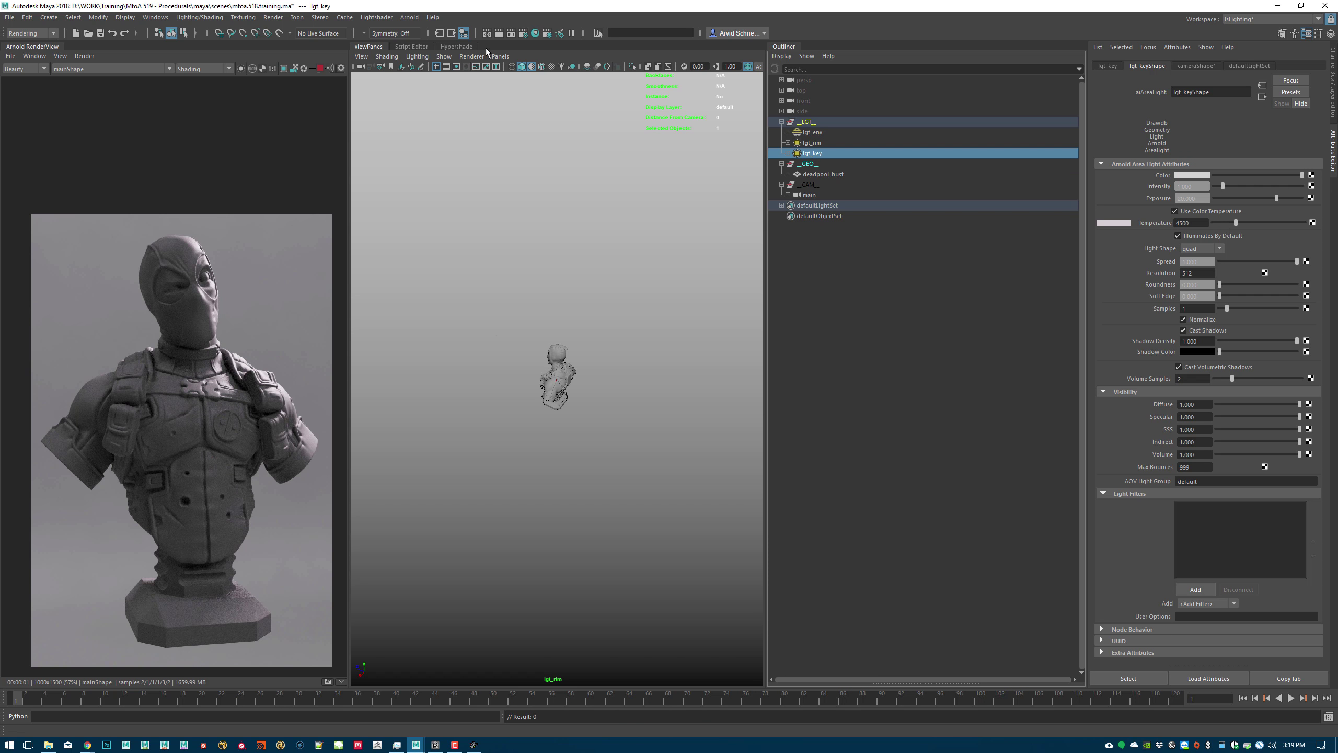
- Look through lgt_key and orbit it around the bust to light it from the side opposite lgt_rim
{"action": "left_click", "coordinate": [500, 56]}
{"action": "left_click", "coordinate": [533, 98]}
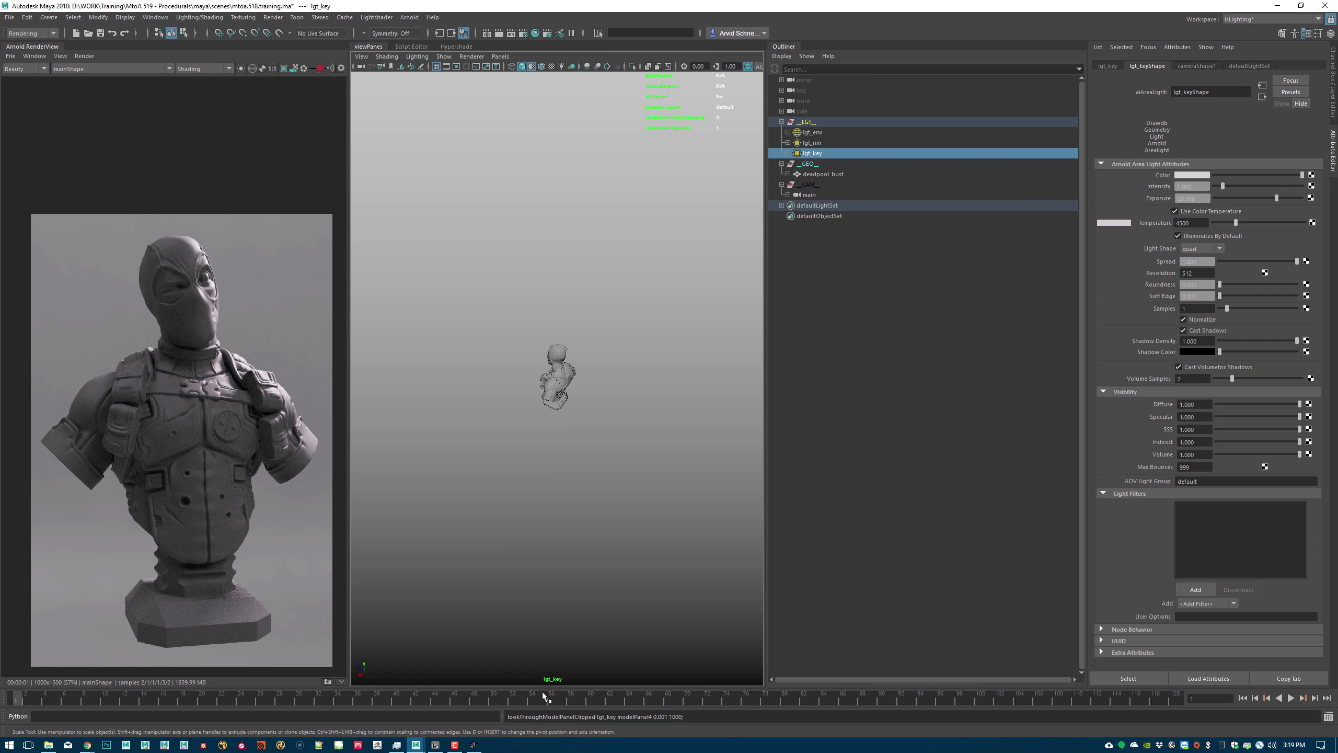
{"action": "left_click_drag", "start_coordinate": [560, 394], "coordinate": [631, 398], "text": "alt"}
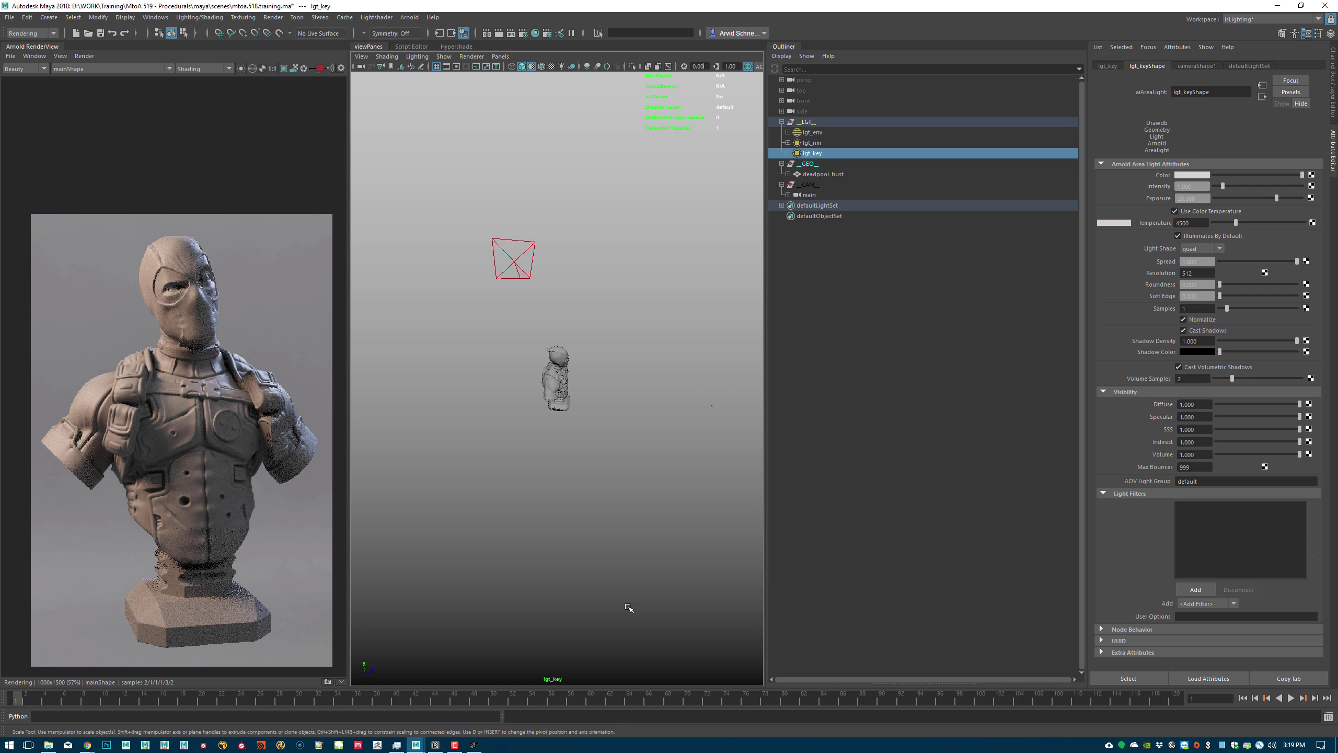
- Switch the viewport back to the persp camera and select the lgt_key area light beside the bust
{"action": "left_click", "coordinate": [500, 56]}
{"action": "mouse_move", "coordinate": [527, 67]}
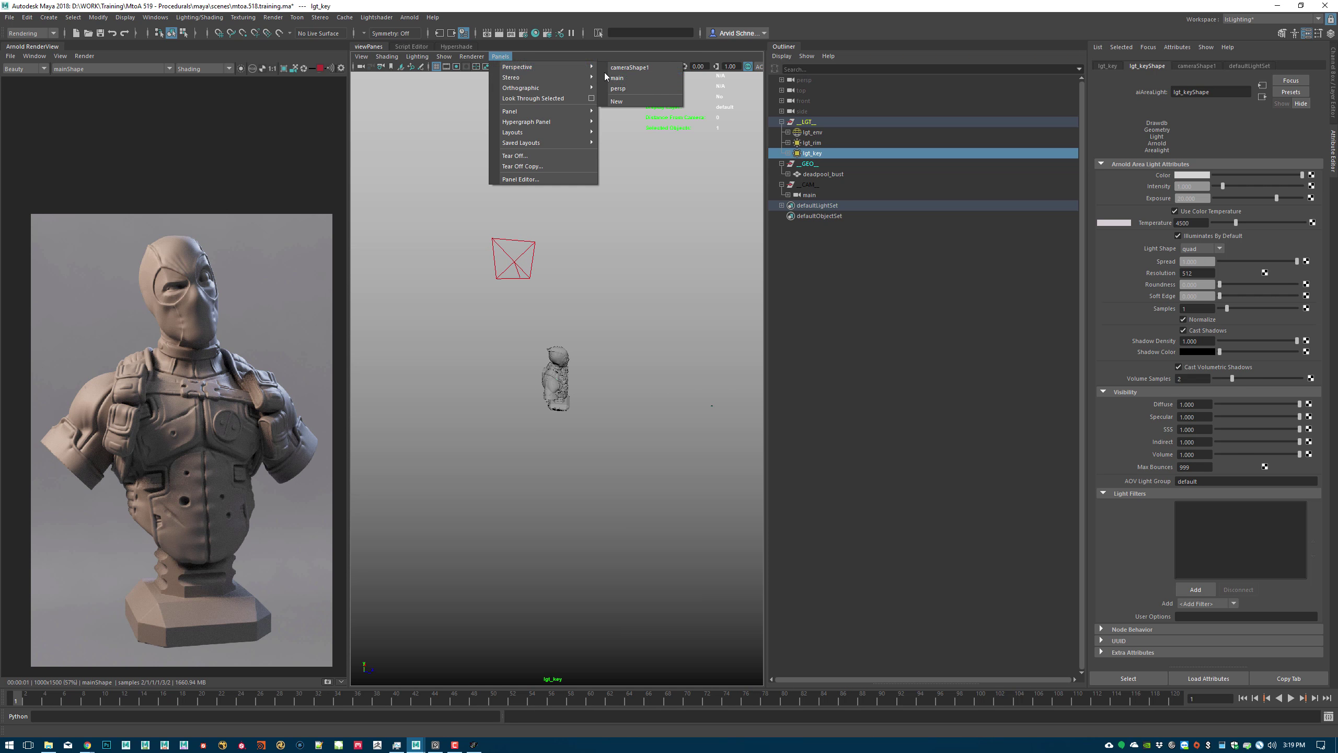
{"action": "left_click", "coordinate": [623, 91]}
{"action": "right_click_drag", "start_coordinate": [647, 337], "coordinate": [495, 339], "text": "alt"}
{"action": "left_click_drag", "start_coordinate": [495, 339], "coordinate": [541, 315], "text": "alt"}
{"action": "left_click", "coordinate": [625, 244]}
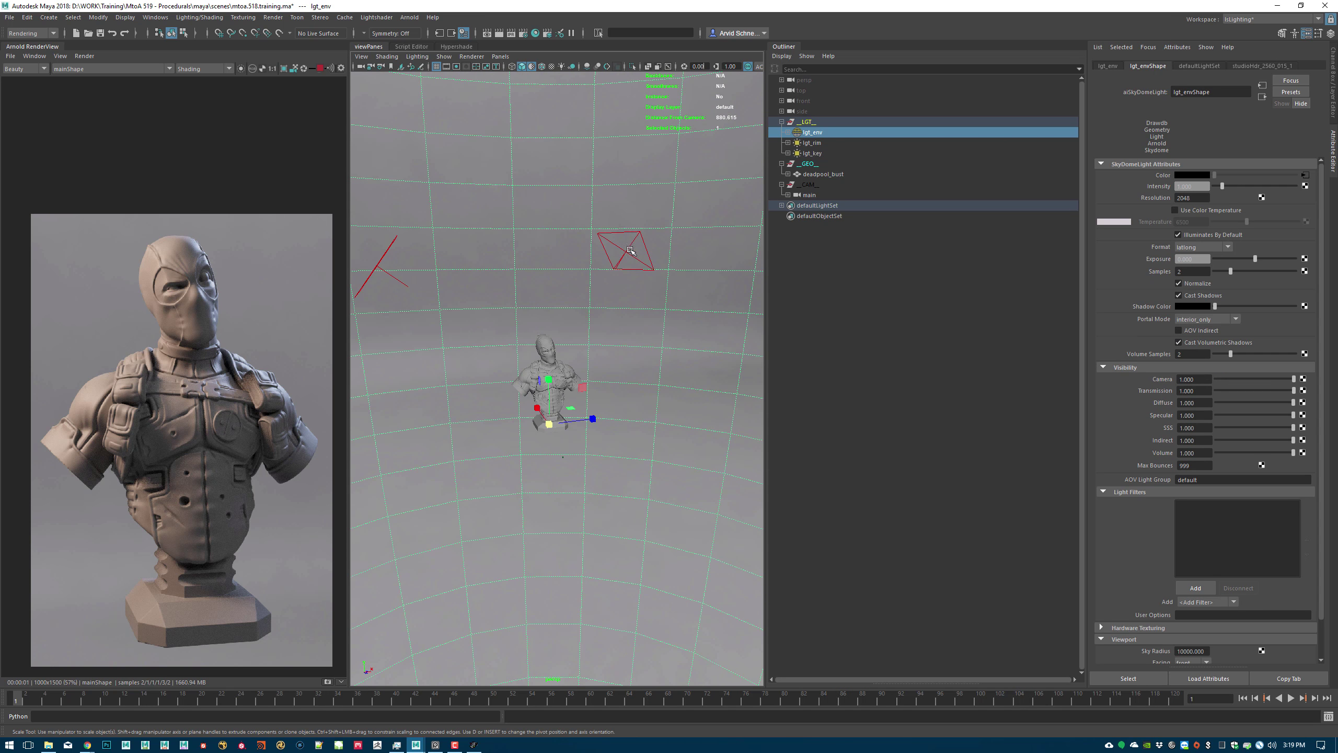
{"action": "right_click_drag", "start_coordinate": [478, 293], "coordinate": [371, 290], "text": "alt"}
{"action": "left_click_drag", "start_coordinate": [371, 289], "coordinate": [475, 287], "text": "alt"}
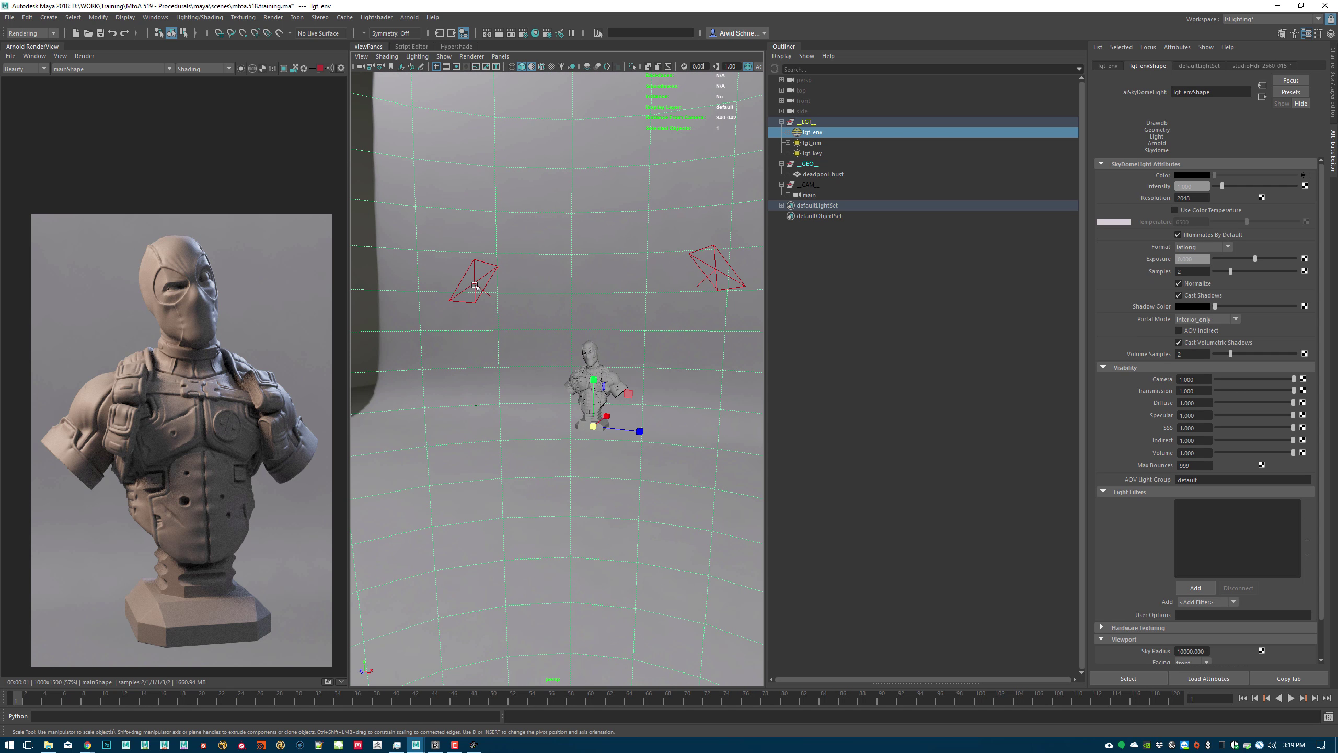
{"action": "left_click", "coordinate": [474, 288]}
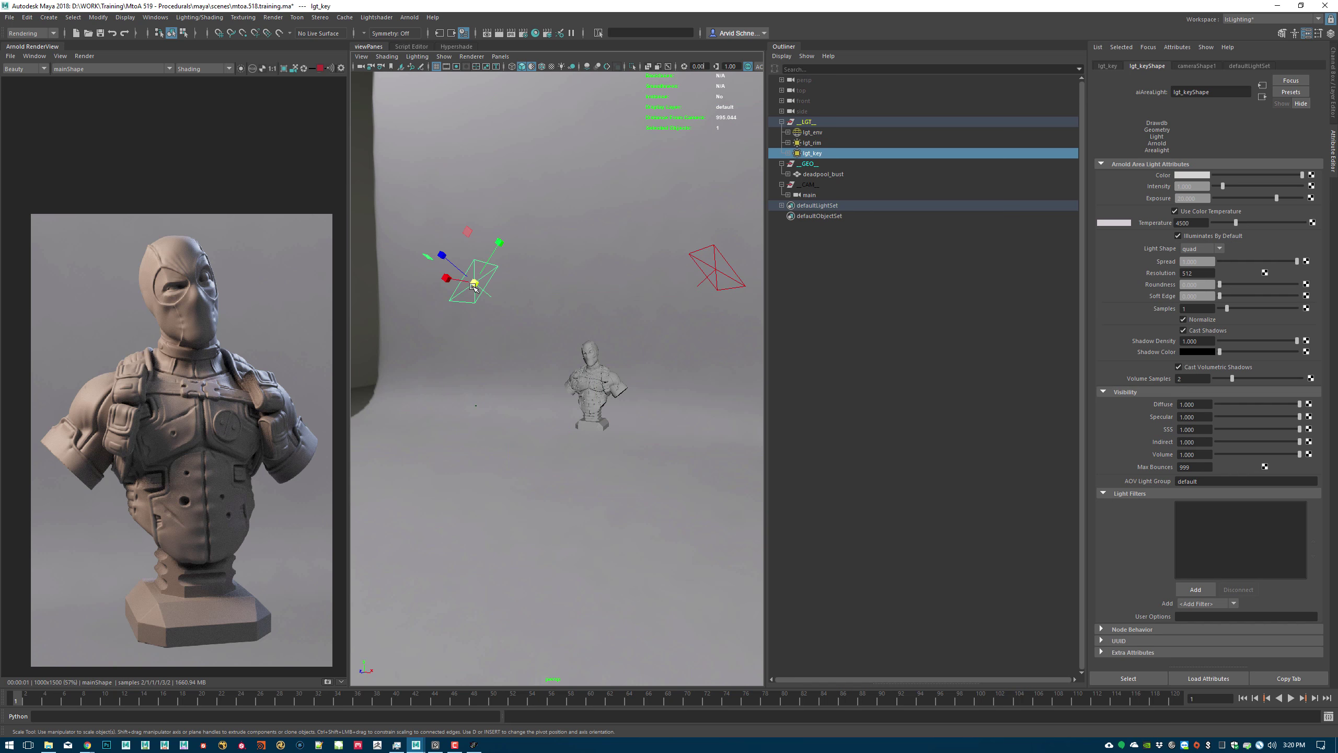
- Define a crop region over the bust's face in the RenderView and scale the lgt_key area light larger
{"action": "scroll", "coordinate": [147, 425], "scroll_direction": "up", "scroll_amount": 2}
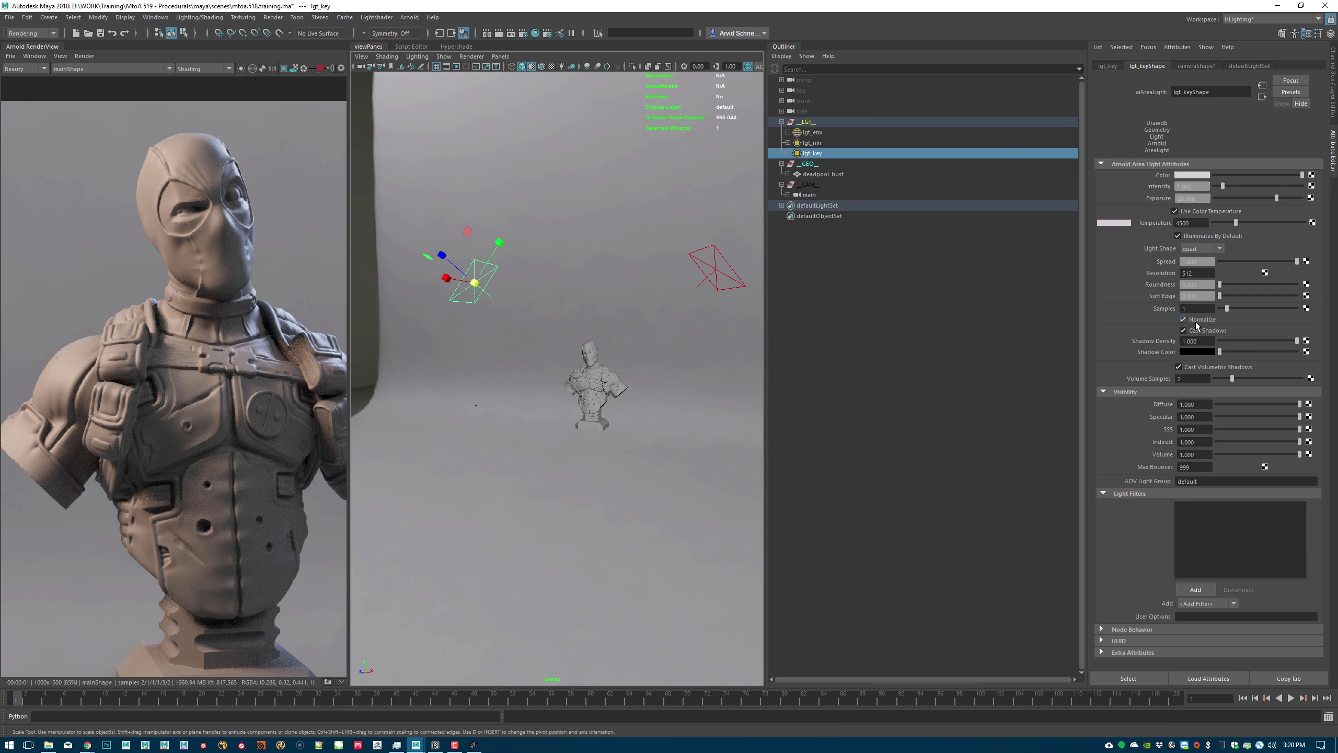
{"action": "right_click_drag", "start_coordinate": [485, 261], "coordinate": [558, 284], "text": "alt"}
{"action": "left_click_drag", "start_coordinate": [559, 284], "coordinate": [562, 257], "text": "alt"}
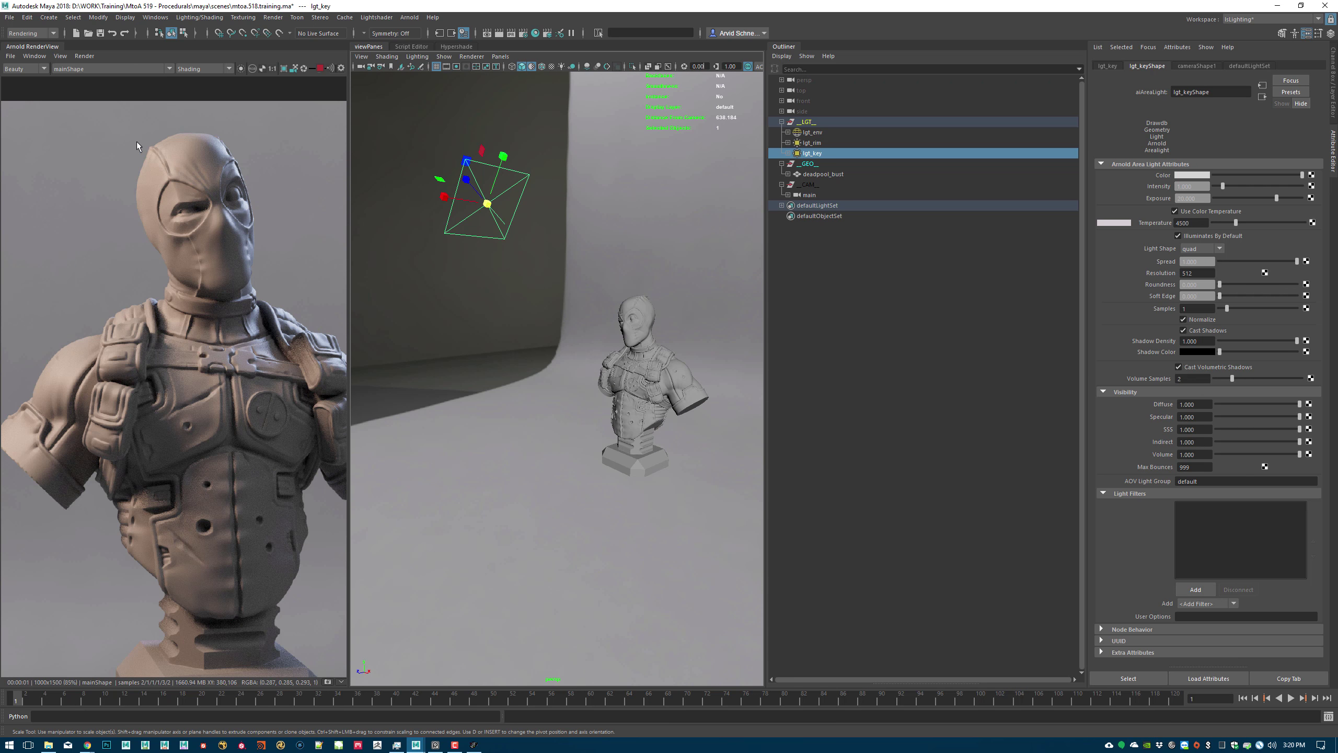
{"action": "left_click_drag", "start_coordinate": [131, 152], "coordinate": [224, 250]}
{"action": "left_click_drag", "start_coordinate": [486, 204], "coordinate": [519, 215]}
- Try lgt_key with Normalize turned off, a much lower exposure and a changed light size
{"action": "left_click", "coordinate": [1206, 319]}
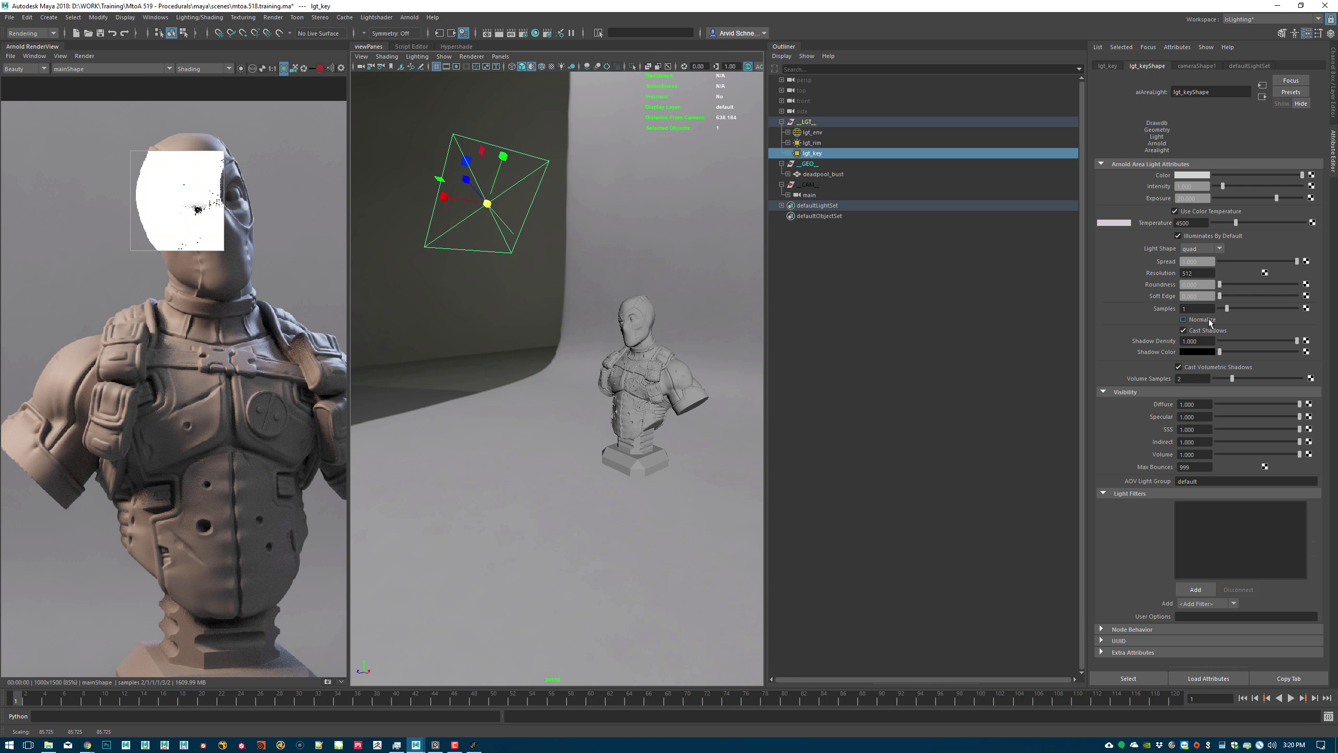
{"action": "left_click_drag", "start_coordinate": [1273, 199], "coordinate": [1243, 205]}
{"action": "left_click_drag", "start_coordinate": [486, 208], "coordinate": [543, 210]}
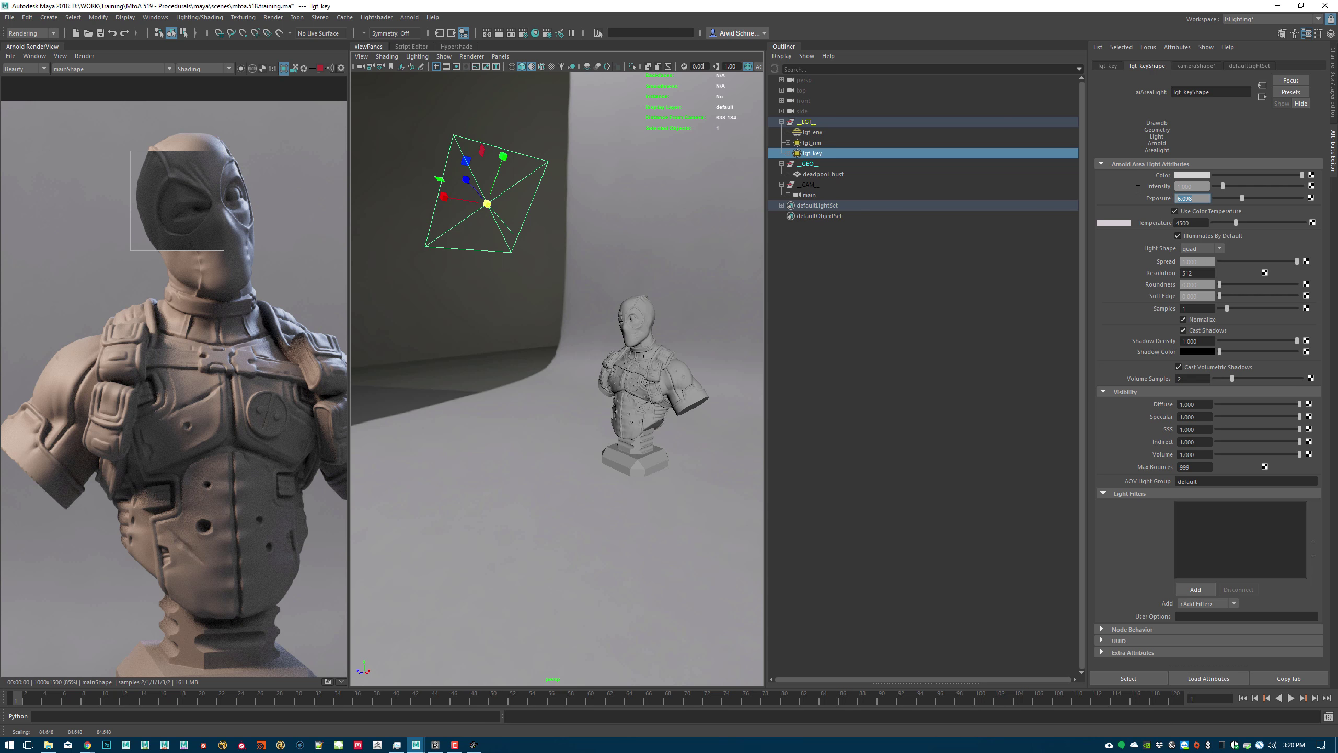
- Raise the exposure of lgt_key to about 20, trying 15 first, and scale the light down
{"action": "type", "text": "15"}
{"action": "key", "text": "Return"}
{"action": "type", "text": "20"}
{"action": "key", "text": "Return"}
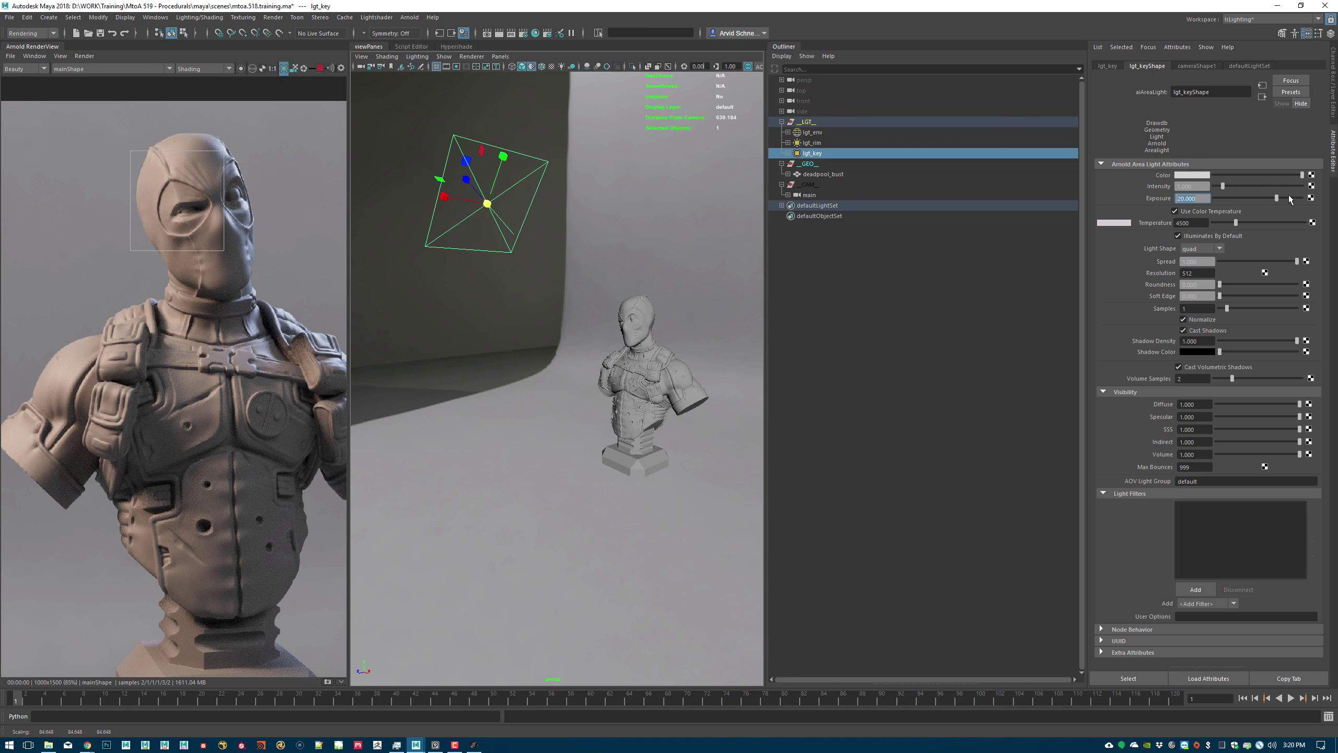
{"action": "left_click_drag", "start_coordinate": [1277, 199], "coordinate": [1277, 202]}
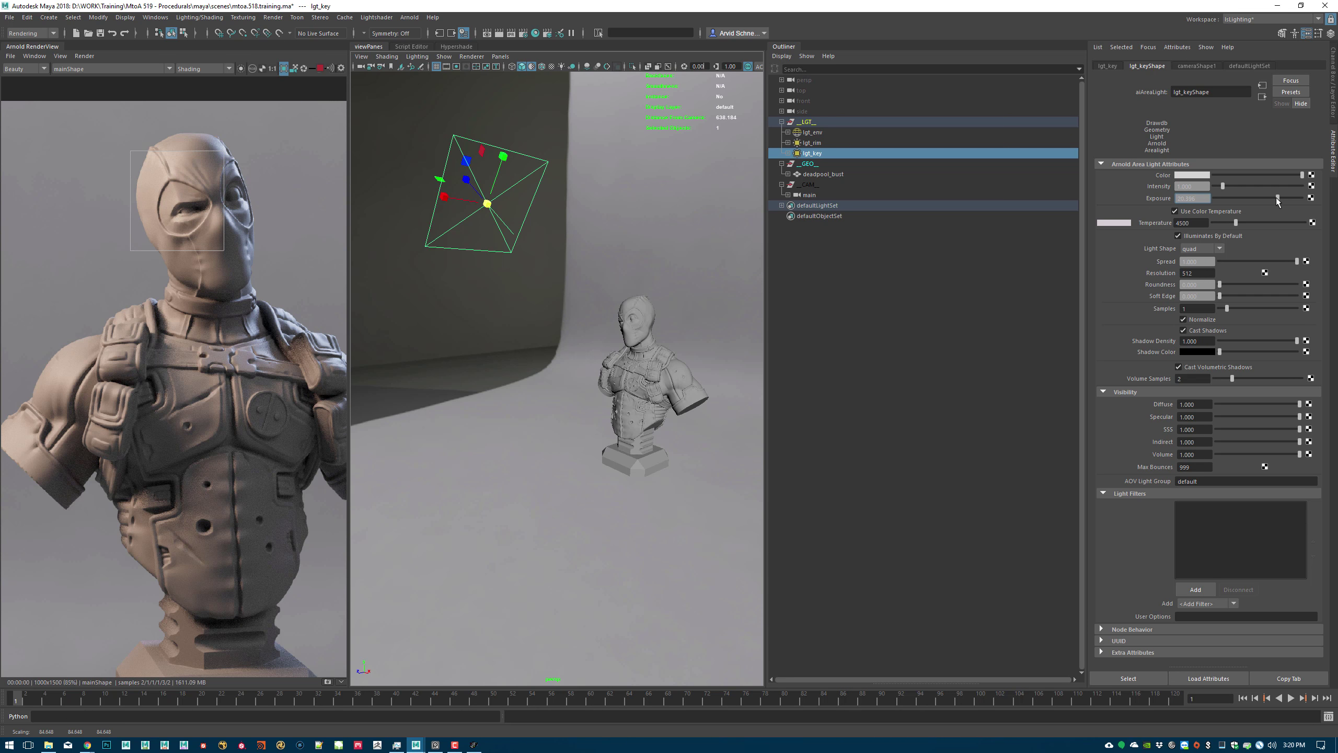
{"action": "left_click_drag", "start_coordinate": [497, 200], "coordinate": [455, 199]}
- Move the crop region to the chest beside the pouches and scale lgt_key down to a tiny size to test shadow sharpness
{"action": "left_click_drag", "start_coordinate": [95, 462], "coordinate": [212, 398]}
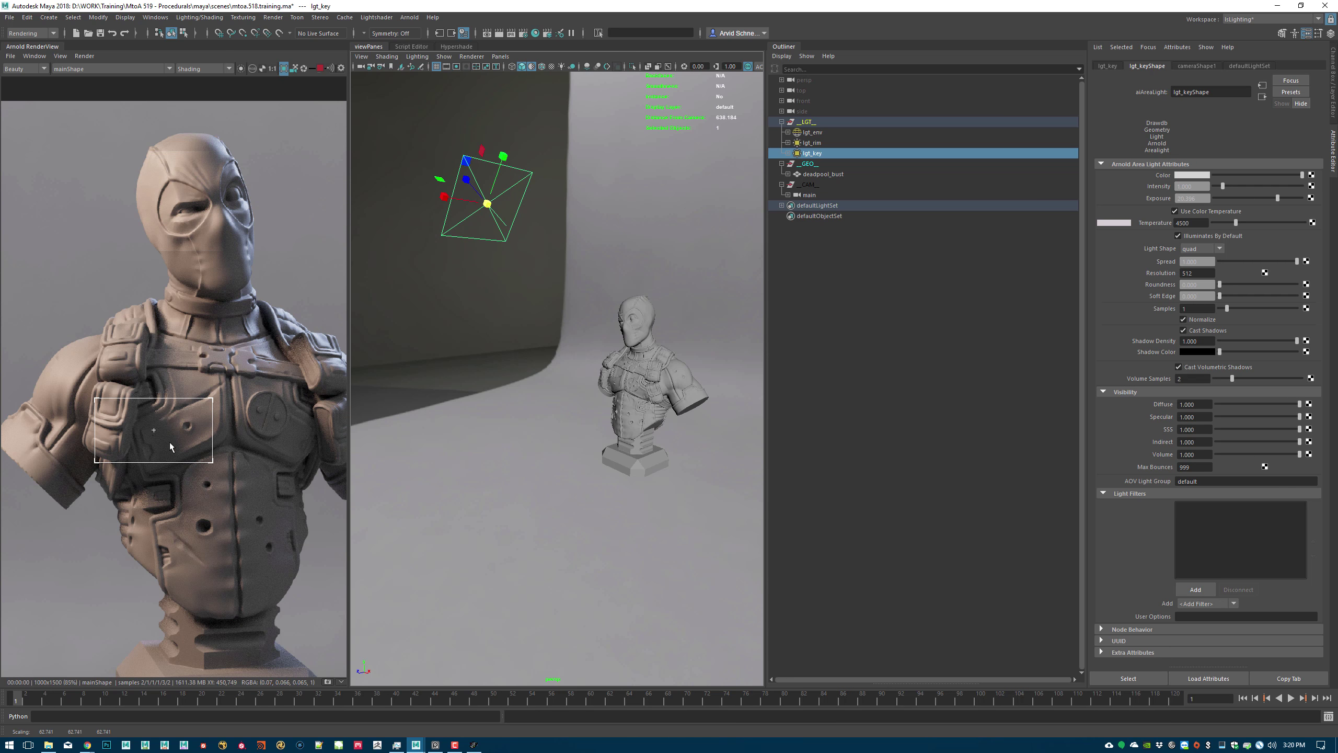
{"action": "scroll", "coordinate": [142, 453], "scroll_direction": "up", "scroll_amount": 4}
{"action": "scroll", "coordinate": [213, 441], "scroll_direction": "down", "scroll_amount": 1}
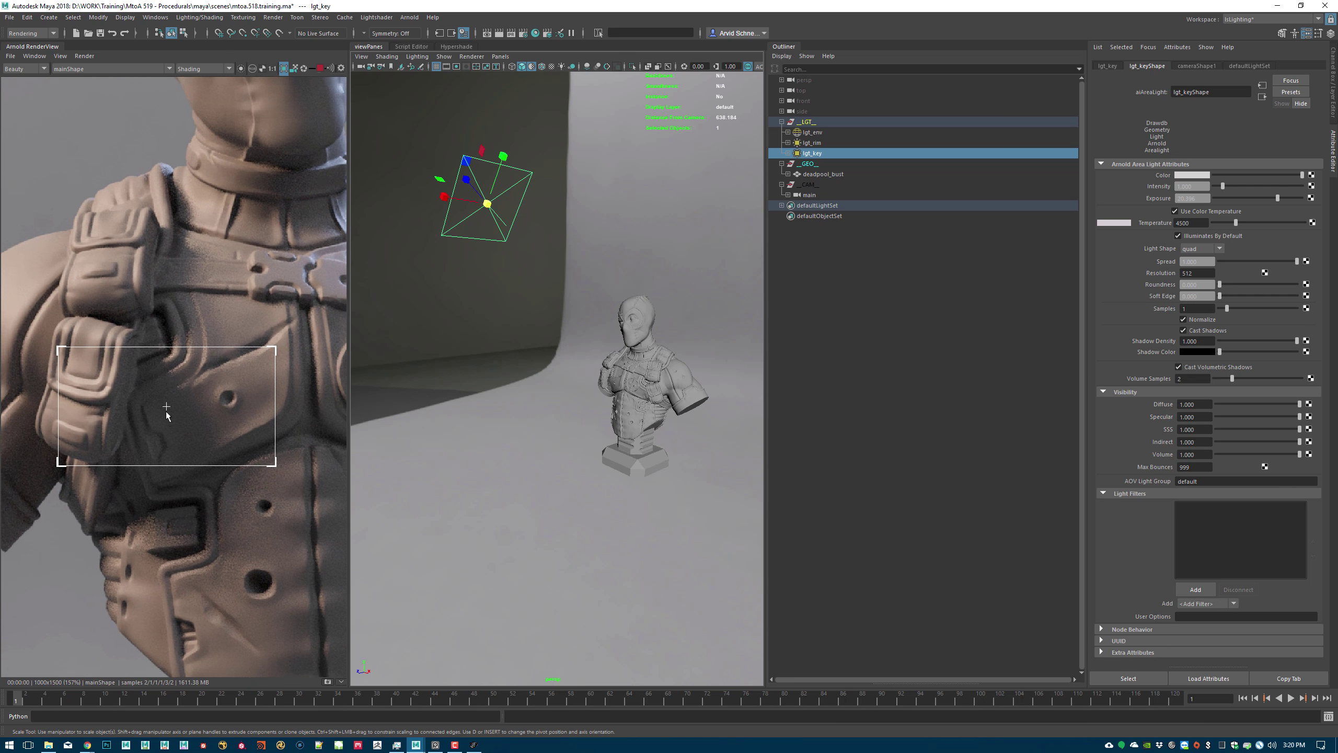
{"action": "middle_click_drag", "start_coordinate": [157, 414], "coordinate": [191, 393]}
{"action": "middle_click_drag", "start_coordinate": [489, 181], "coordinate": [398, 227]}
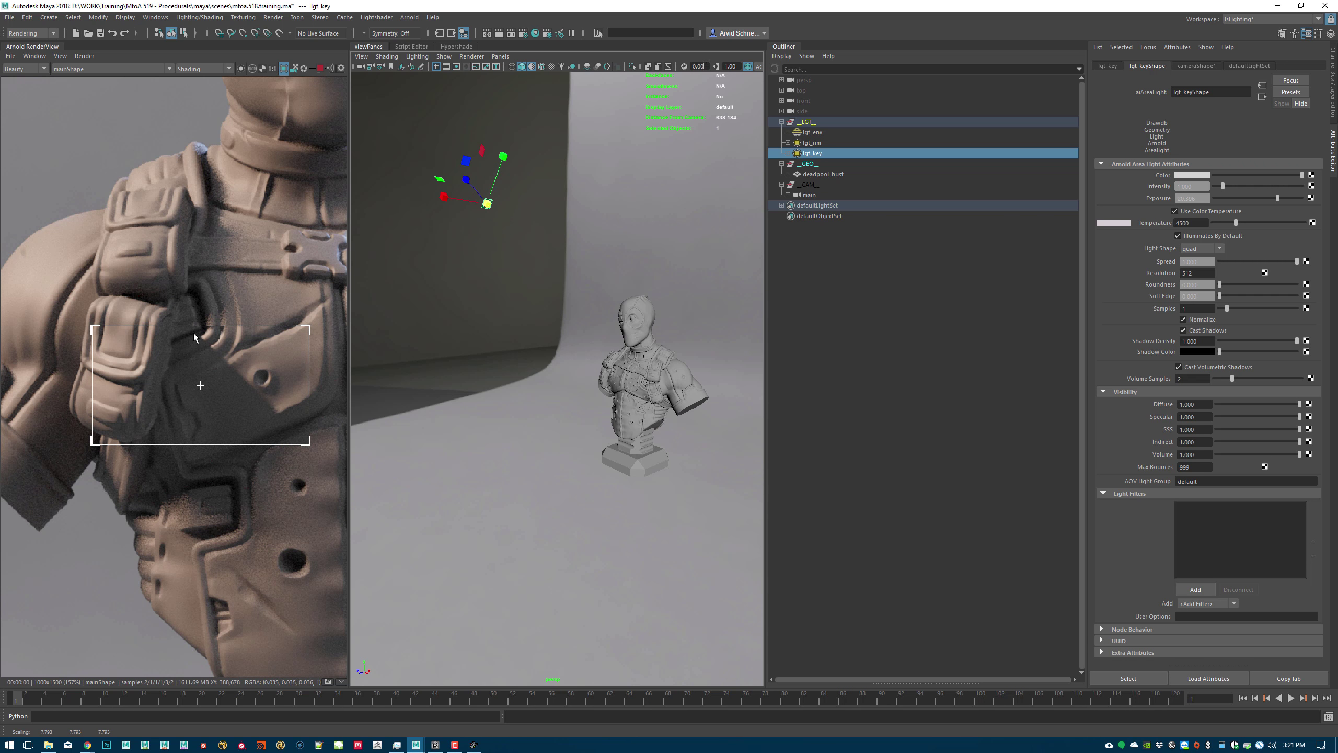
- Draw a new crop region over the lower torso and scale lgt_key larger to test softer shadows
{"action": "left_click", "coordinate": [309, 456]}
{"action": "middle_click_drag", "start_coordinate": [226, 472], "coordinate": [179, 390]}
{"action": "left_click_drag", "start_coordinate": [324, 298], "coordinate": [207, 408]}
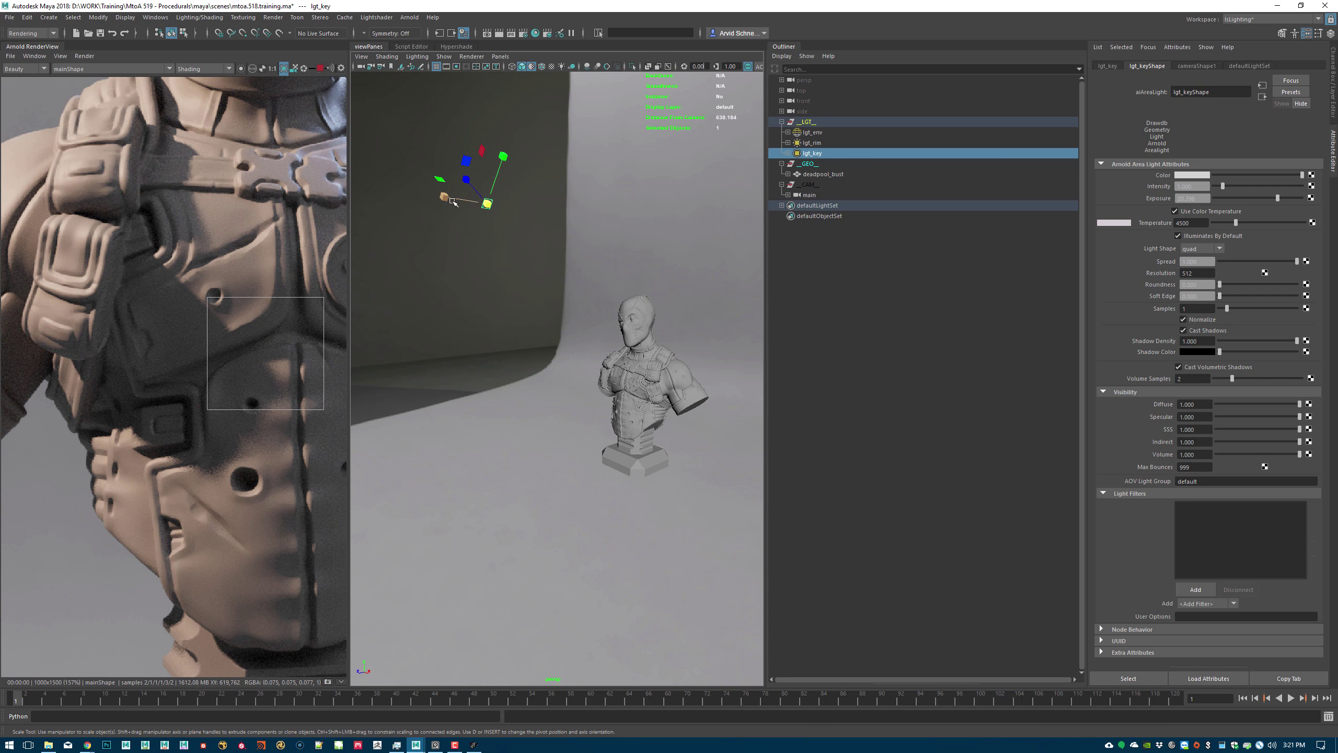
{"action": "left_click_drag", "start_coordinate": [487, 203], "coordinate": [546, 206]}
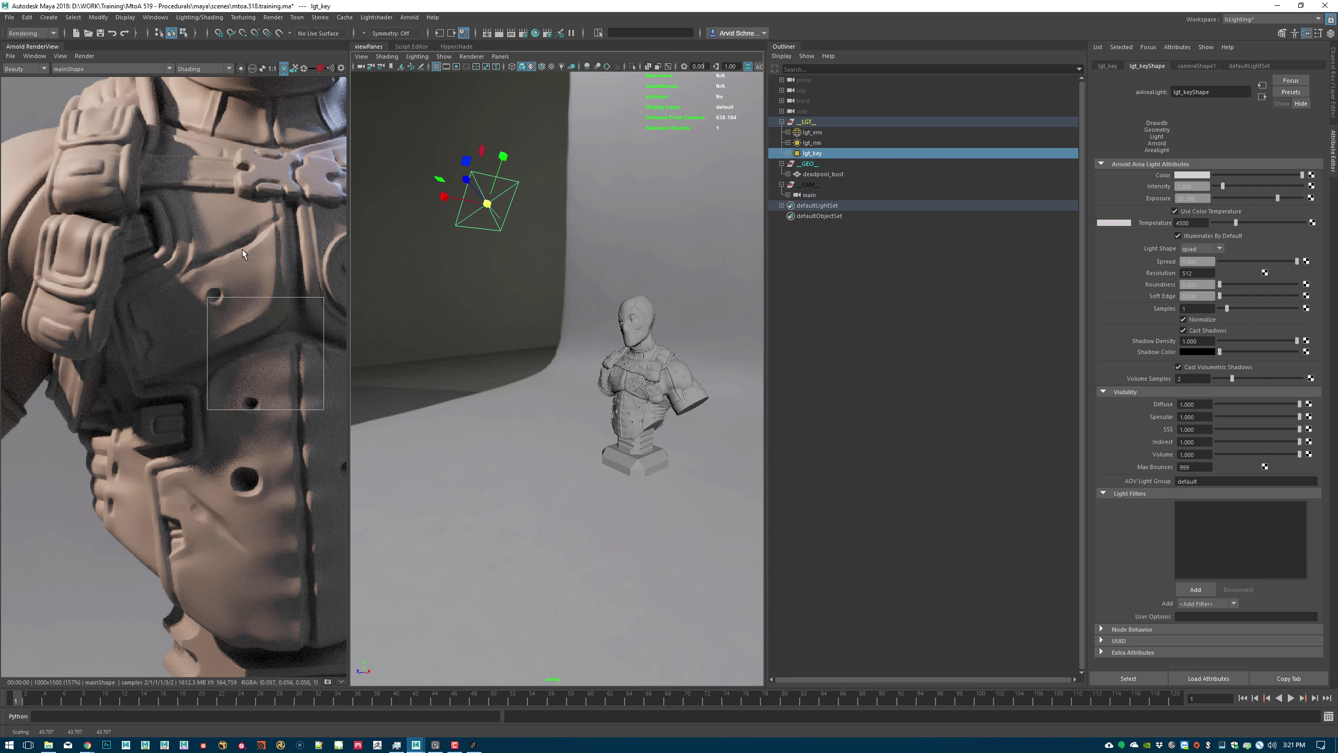
- Clear the crop region, fit the whole bust in the RenderView and scale lgt_key down to about 11.4
{"action": "left_click", "coordinate": [242, 249]}
{"action": "key", "text": "f"}
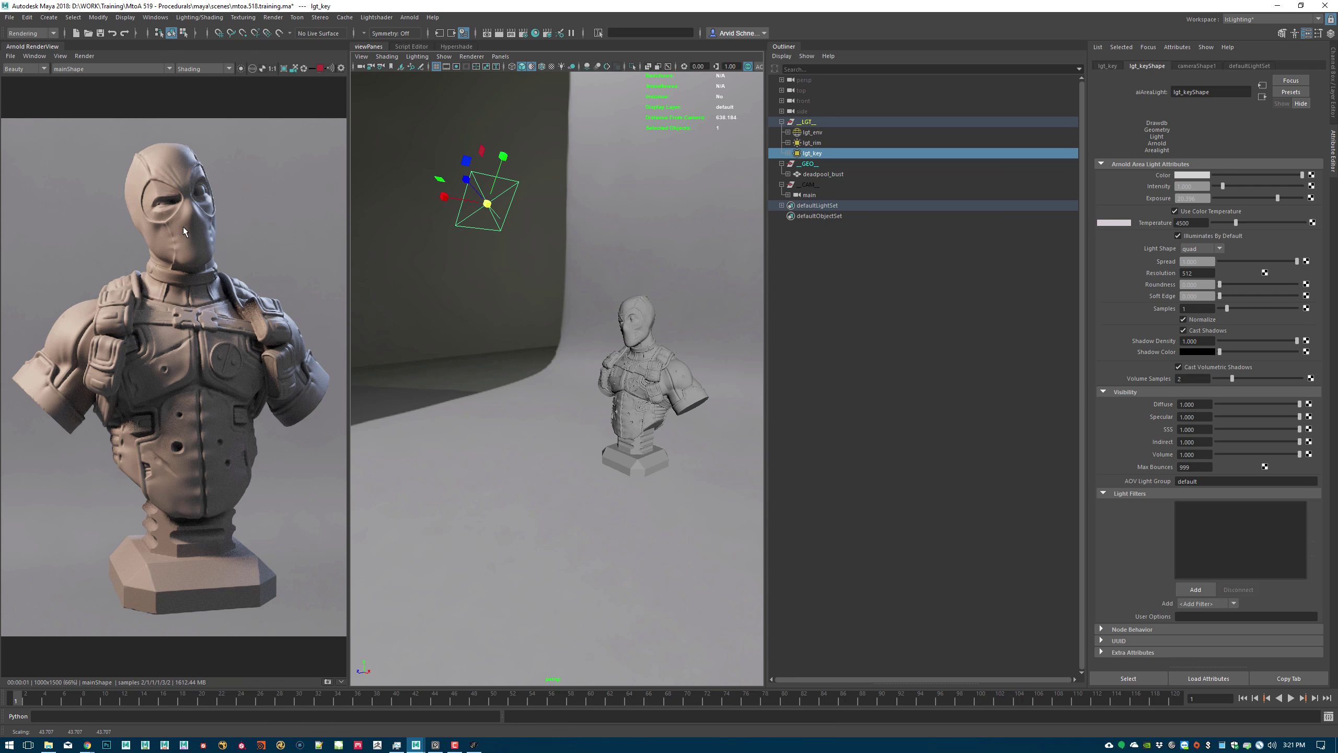
{"action": "left_click_drag", "start_coordinate": [460, 180], "coordinate": [444, 232]}
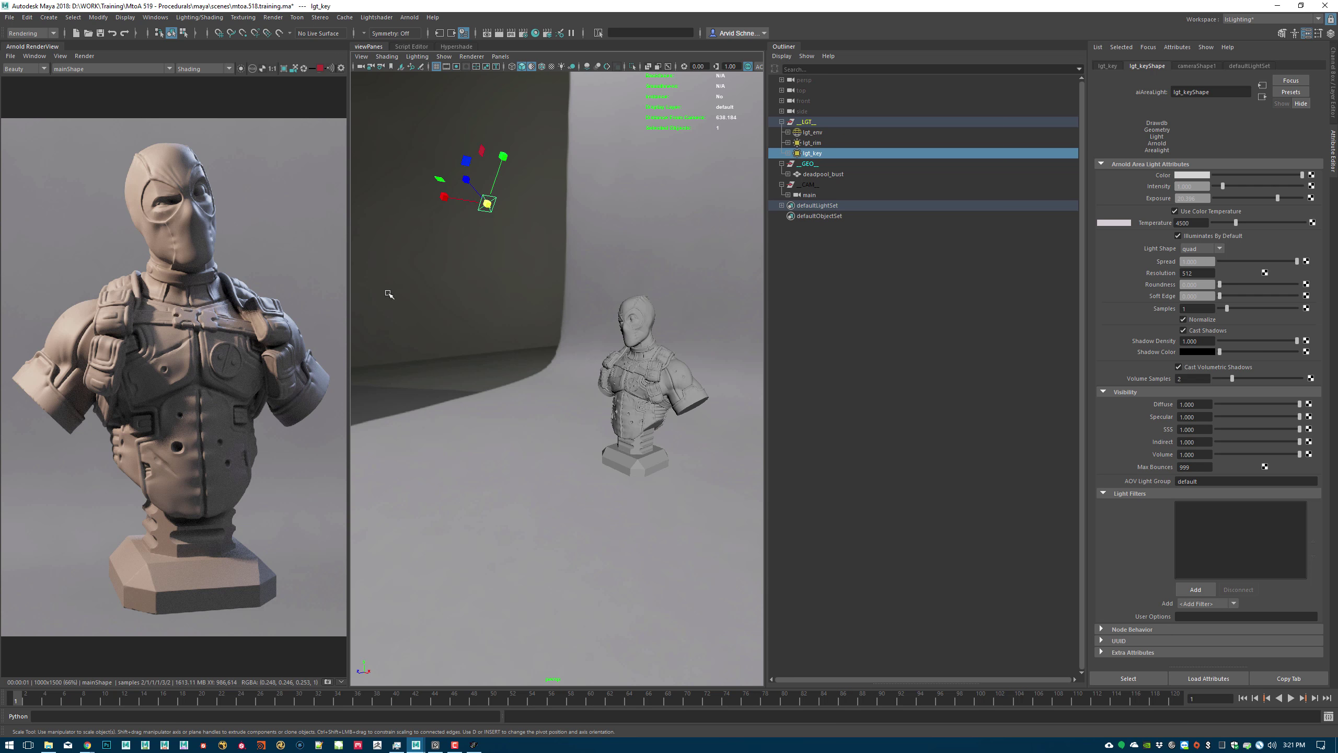
{"action": "left_click_drag", "start_coordinate": [486, 201], "coordinate": [482, 201]}
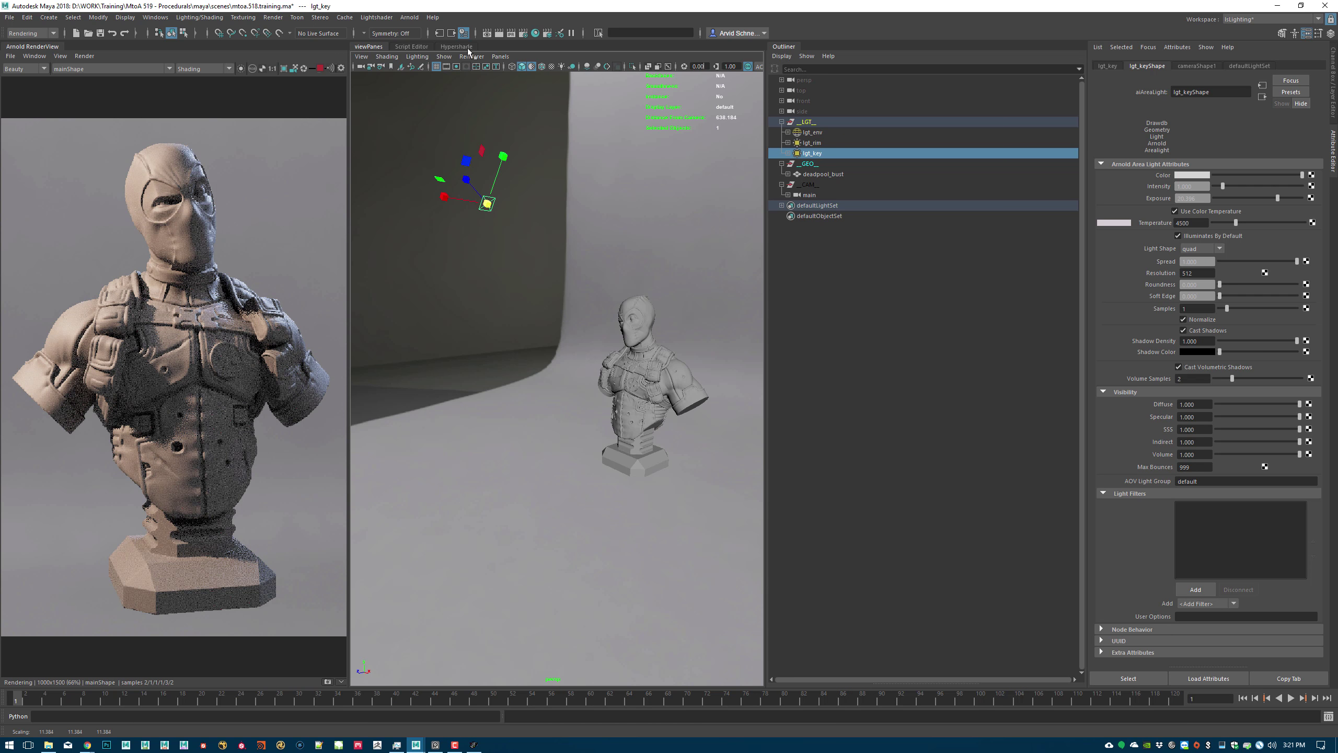
- Look through lgt_key to re-aim it at the bust and set its exposure to 21
{"action": "left_click", "coordinate": [502, 56]}
{"action": "left_click", "coordinate": [529, 95]}
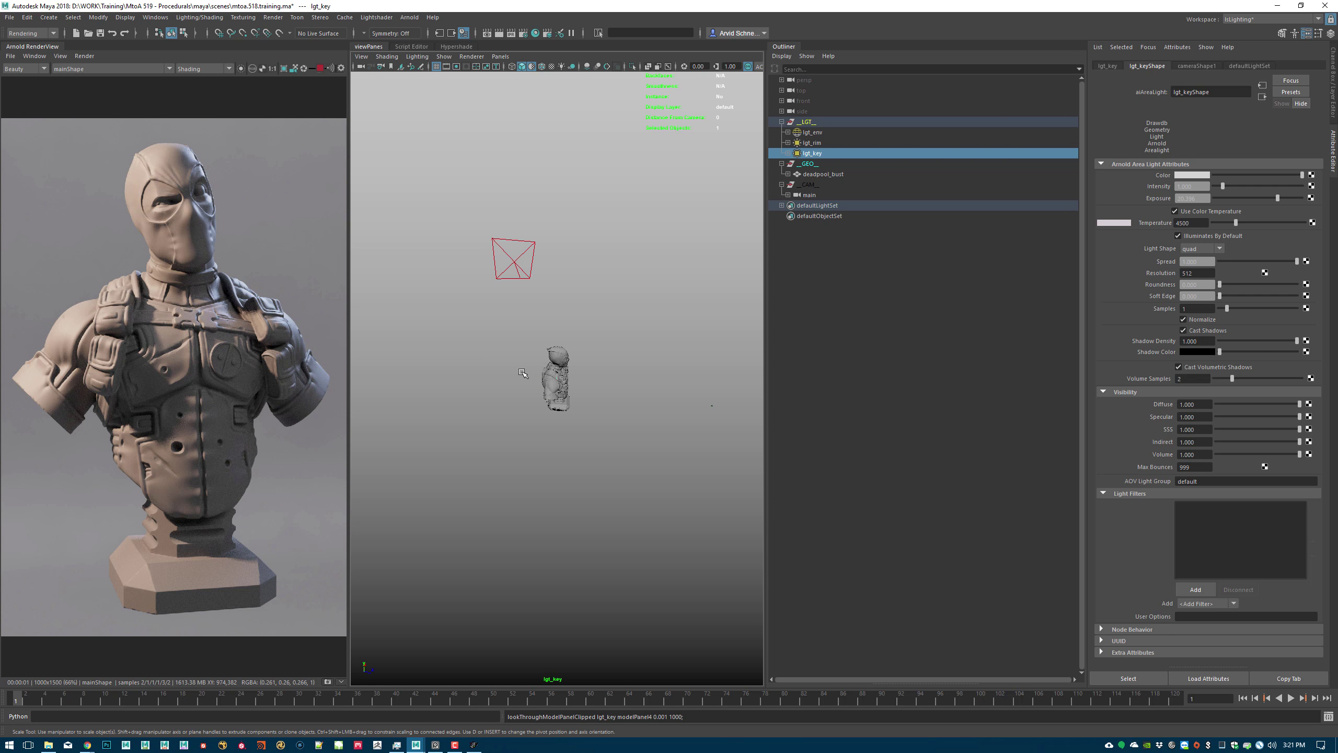
{"action": "left_click_drag", "start_coordinate": [525, 373], "coordinate": [524, 386], "text": "alt"}
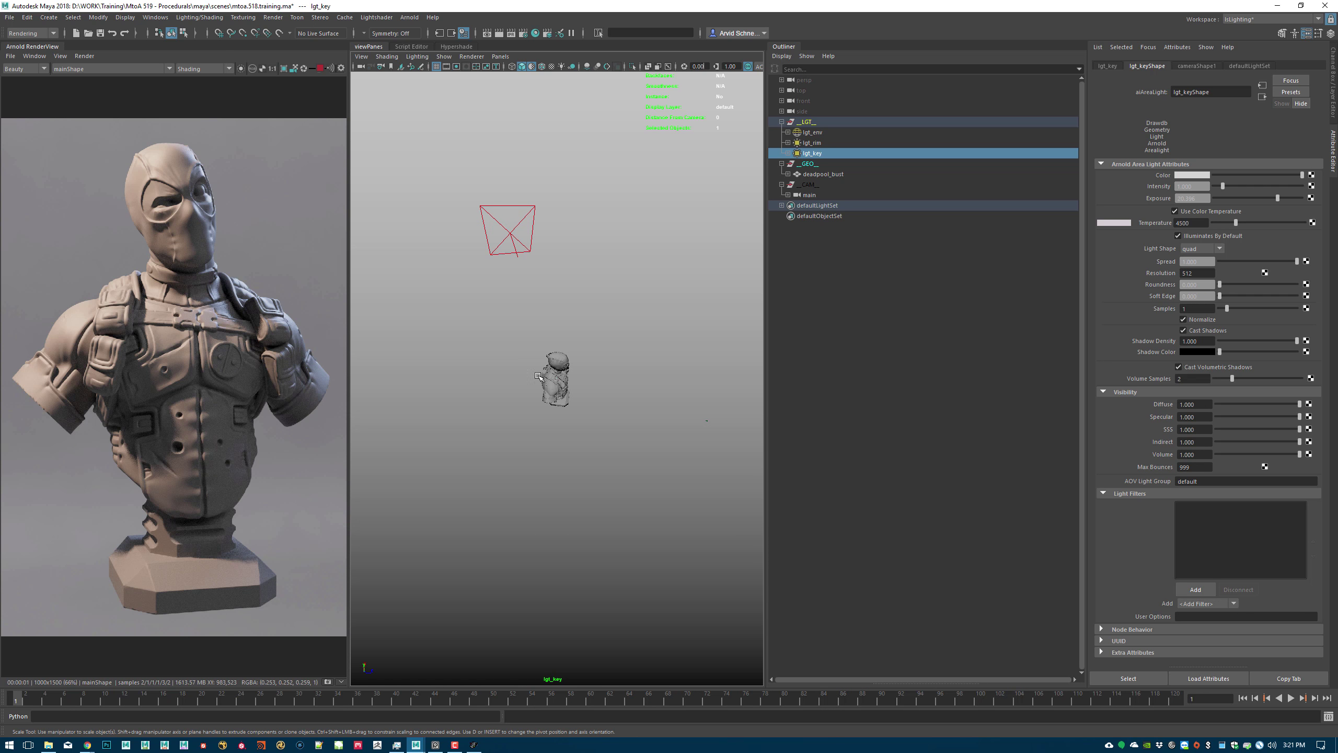
{"action": "left_click_drag", "start_coordinate": [538, 376], "coordinate": [529, 377], "text": "alt"}
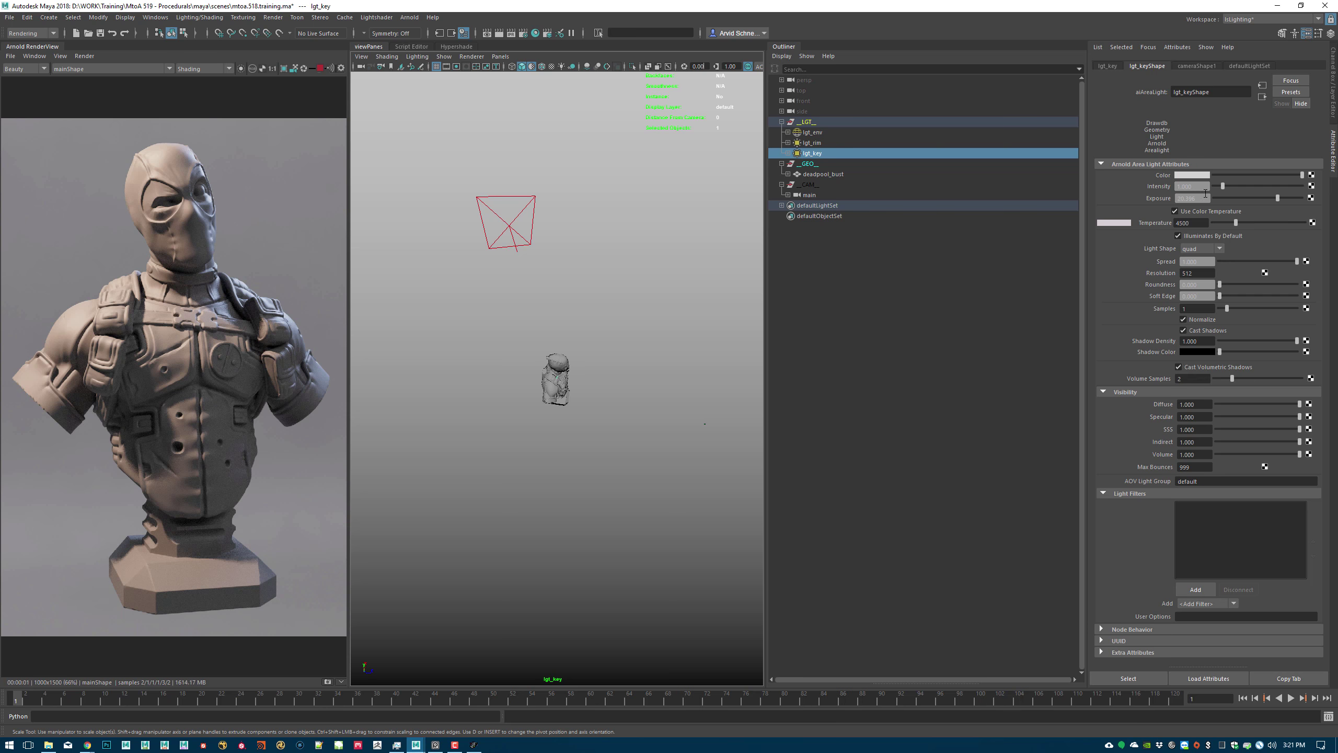
{"action": "type", "text": "21"}
{"action": "key", "text": "Return"}
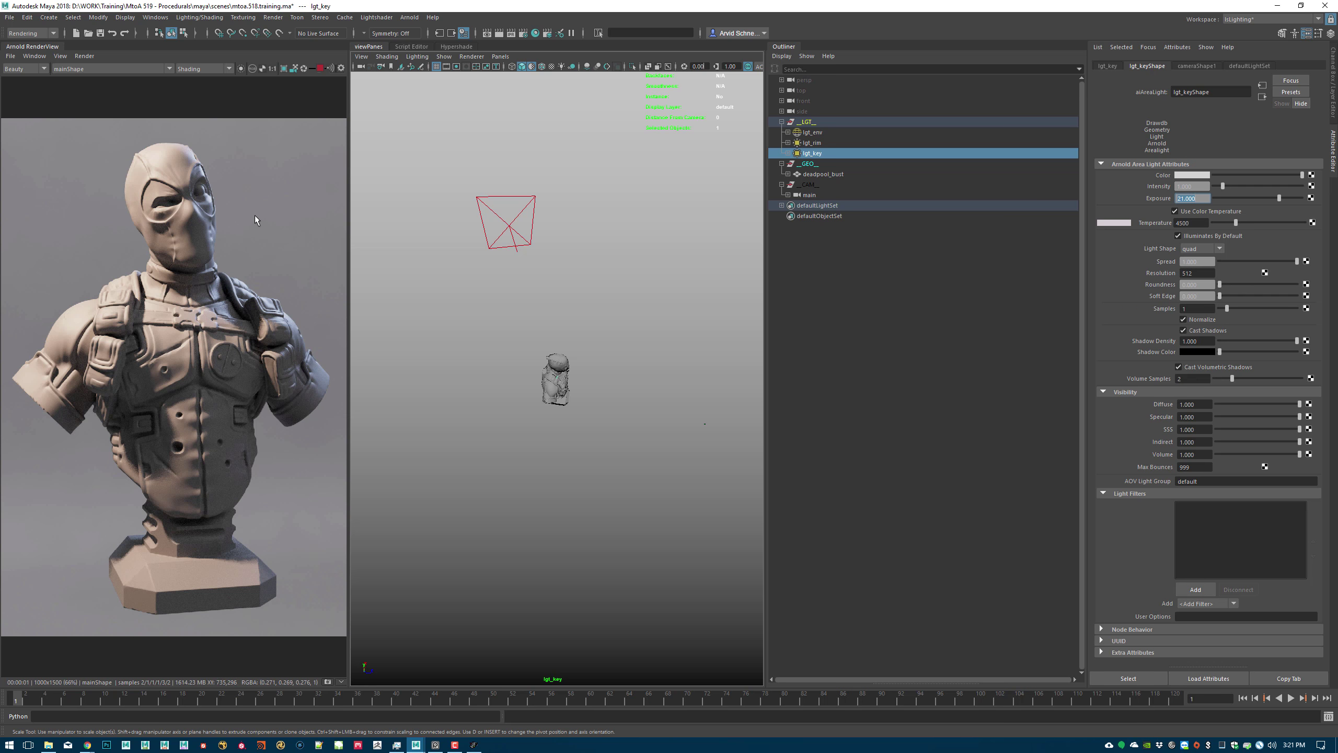
- Try a lower exposure on the lgt_env skydome light and set it back to 0
{"action": "left_click", "coordinate": [814, 133]}
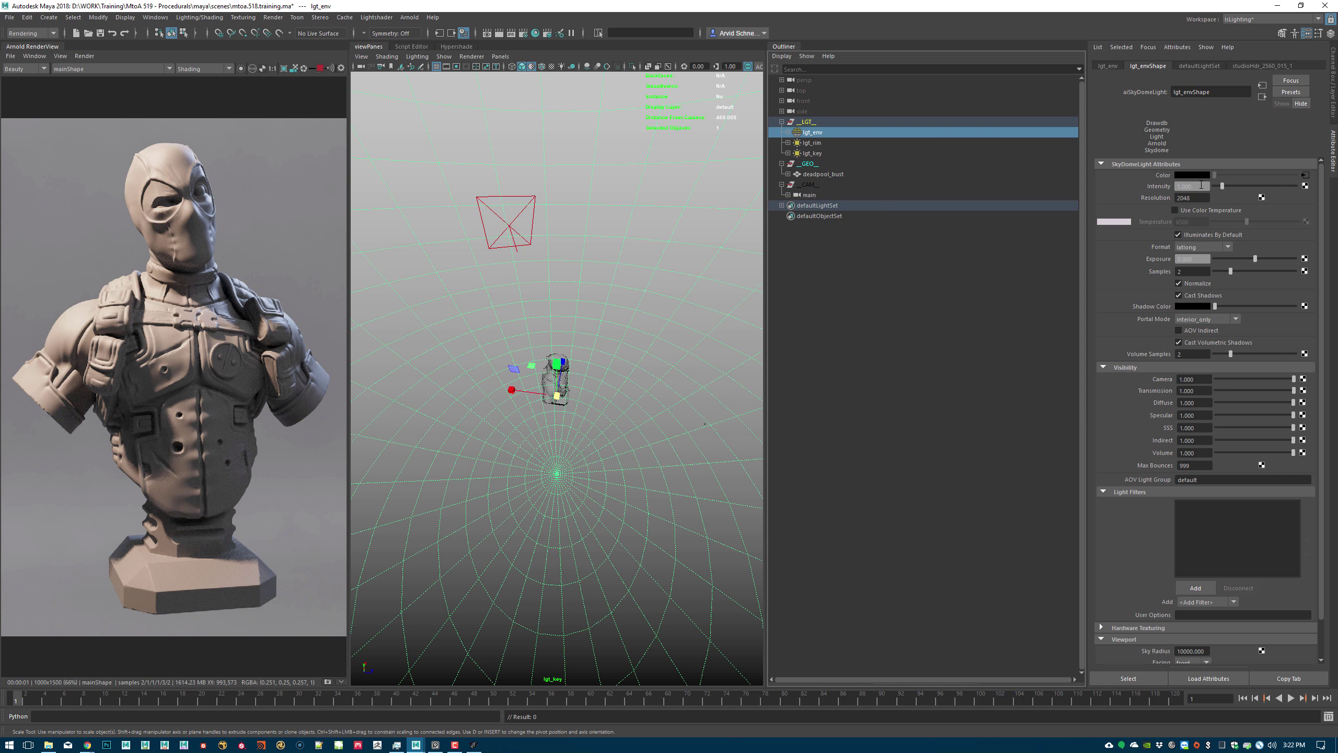
{"action": "left_click_drag", "start_coordinate": [1200, 259], "coordinate": [1151, 258], "text": "ctrl"}
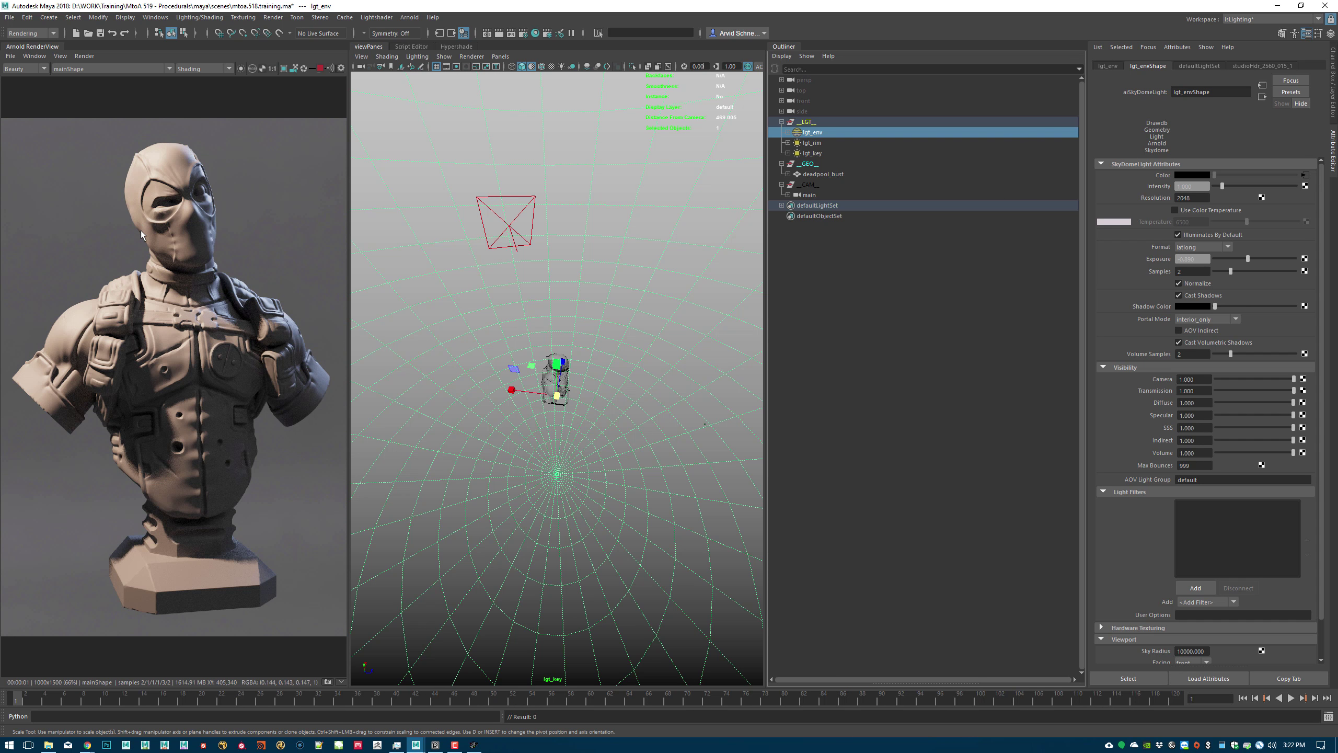
{"action": "left_click", "coordinate": [1201, 259]}
{"action": "type", "text": "0"}
{"action": "key", "text": "Return"}
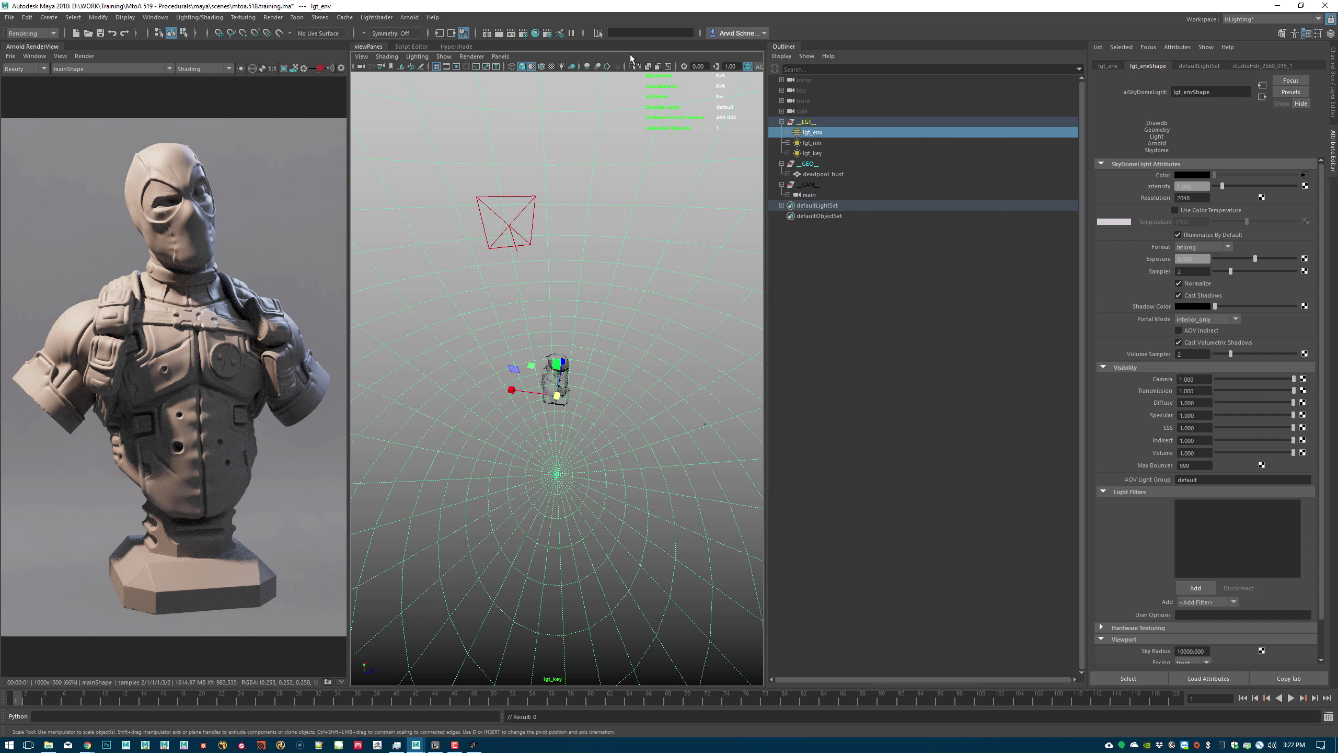
- Select the deadpool_bust mesh and save the scene
{"action": "key", "text": "q"}
{"action": "left_click", "coordinate": [564, 376]}
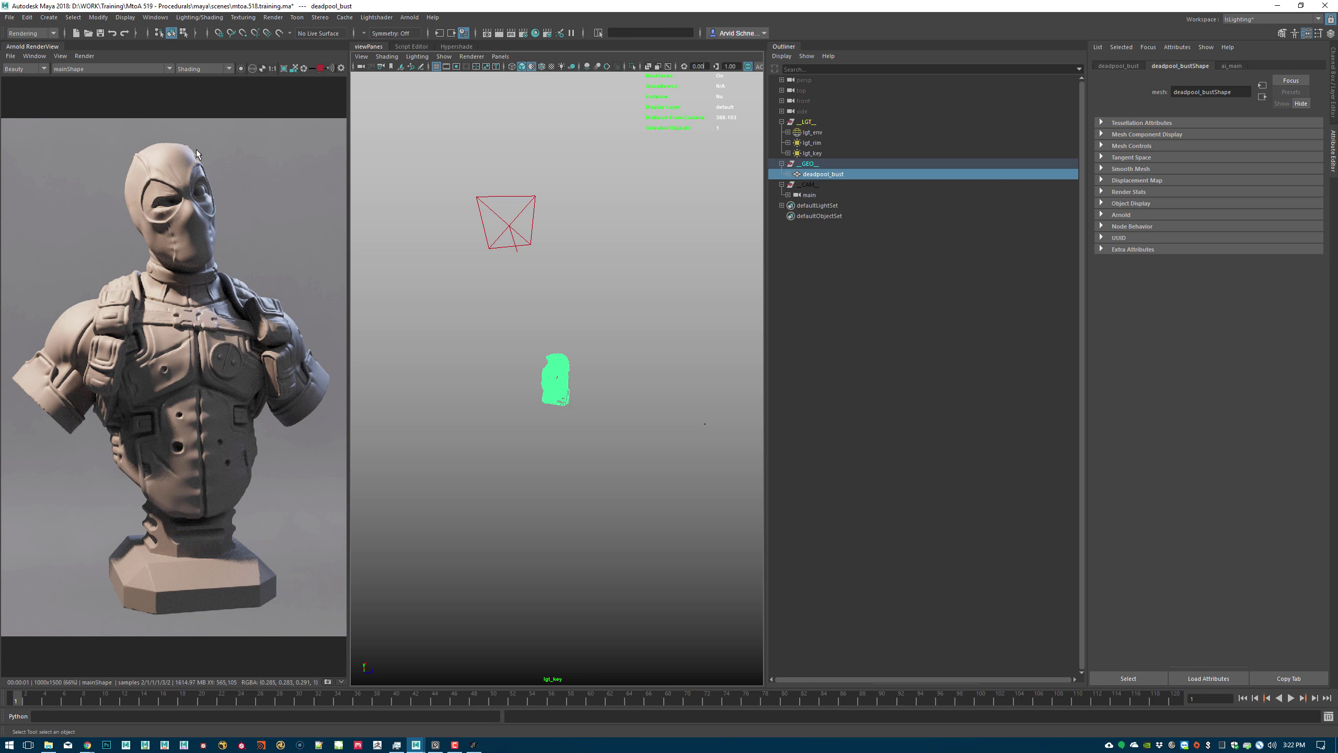
{"action": "key", "text": "ctrl+s"}
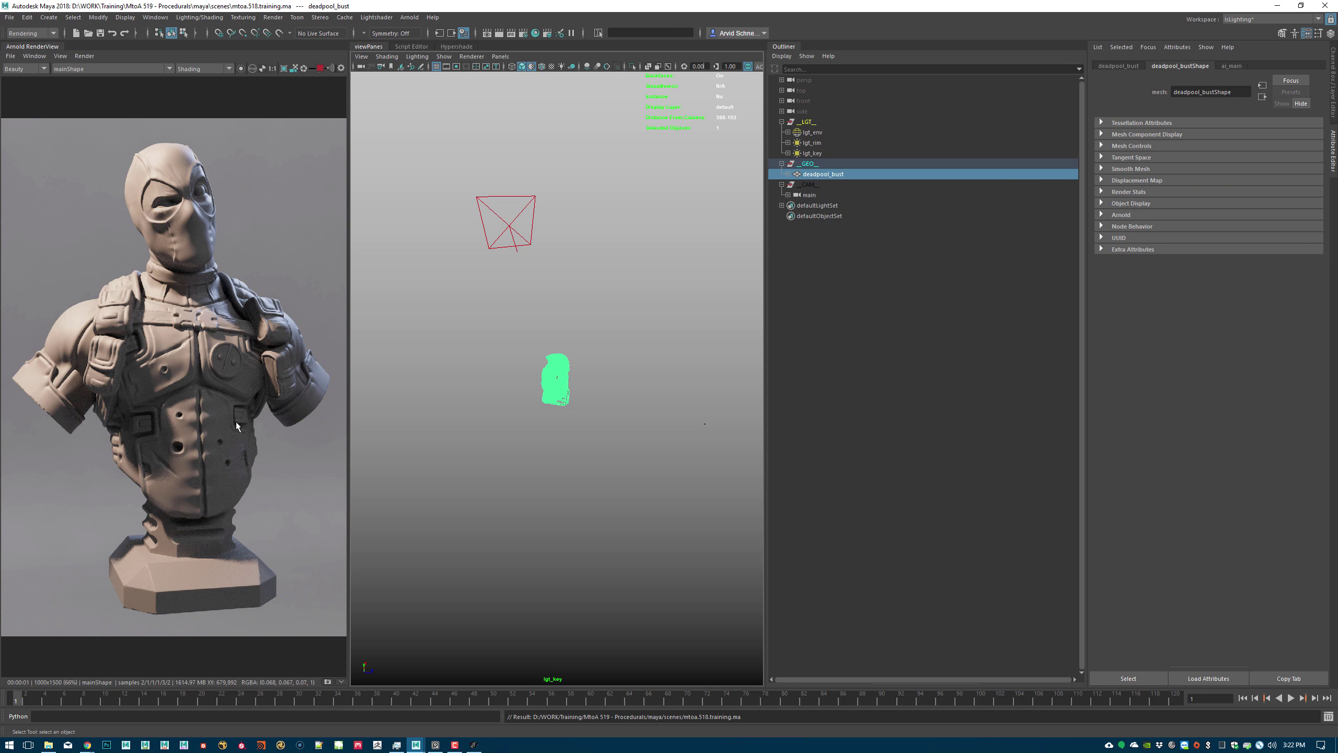
- Delete the old RenderView snapshots and store a snapshot of the current lighting
{"action": "left_click", "coordinate": [341, 682]}
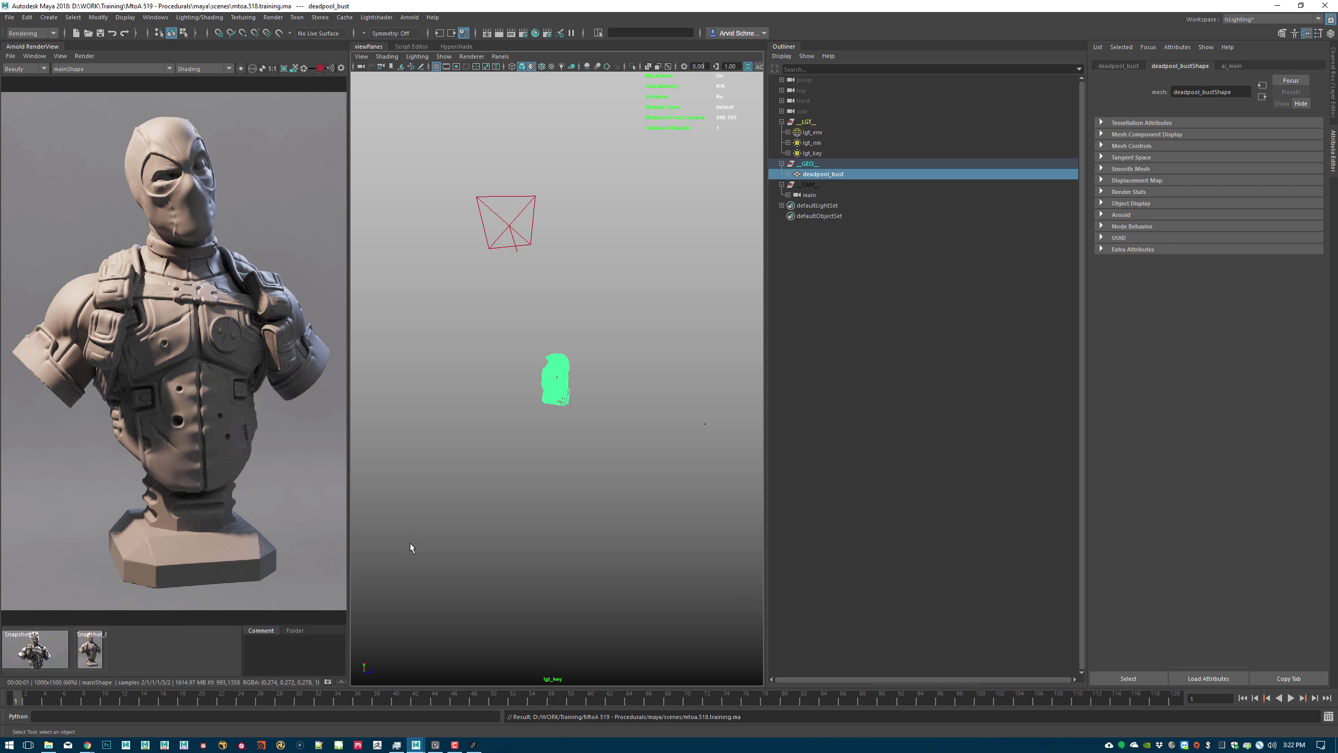
{"action": "left_click", "coordinate": [52, 645]}
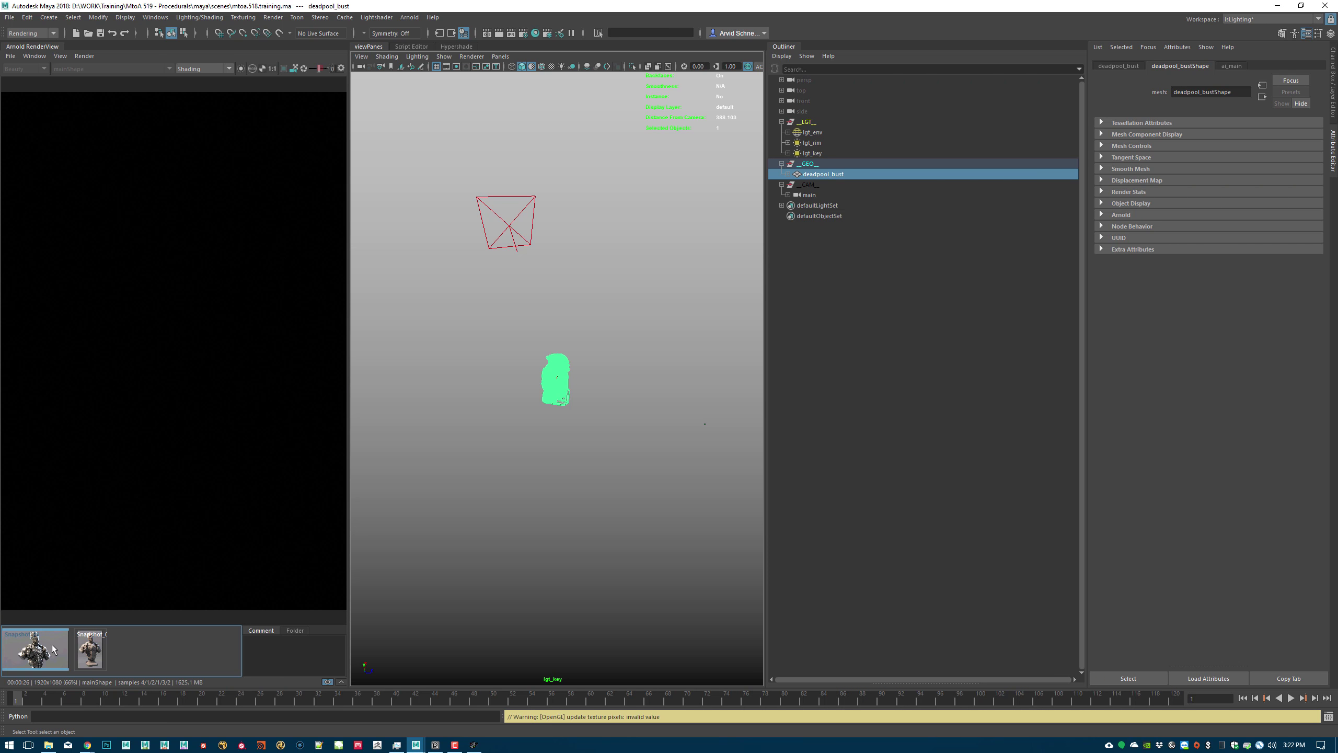
{"action": "right_click", "coordinate": [54, 649]}
{"action": "left_click", "coordinate": [94, 670]}
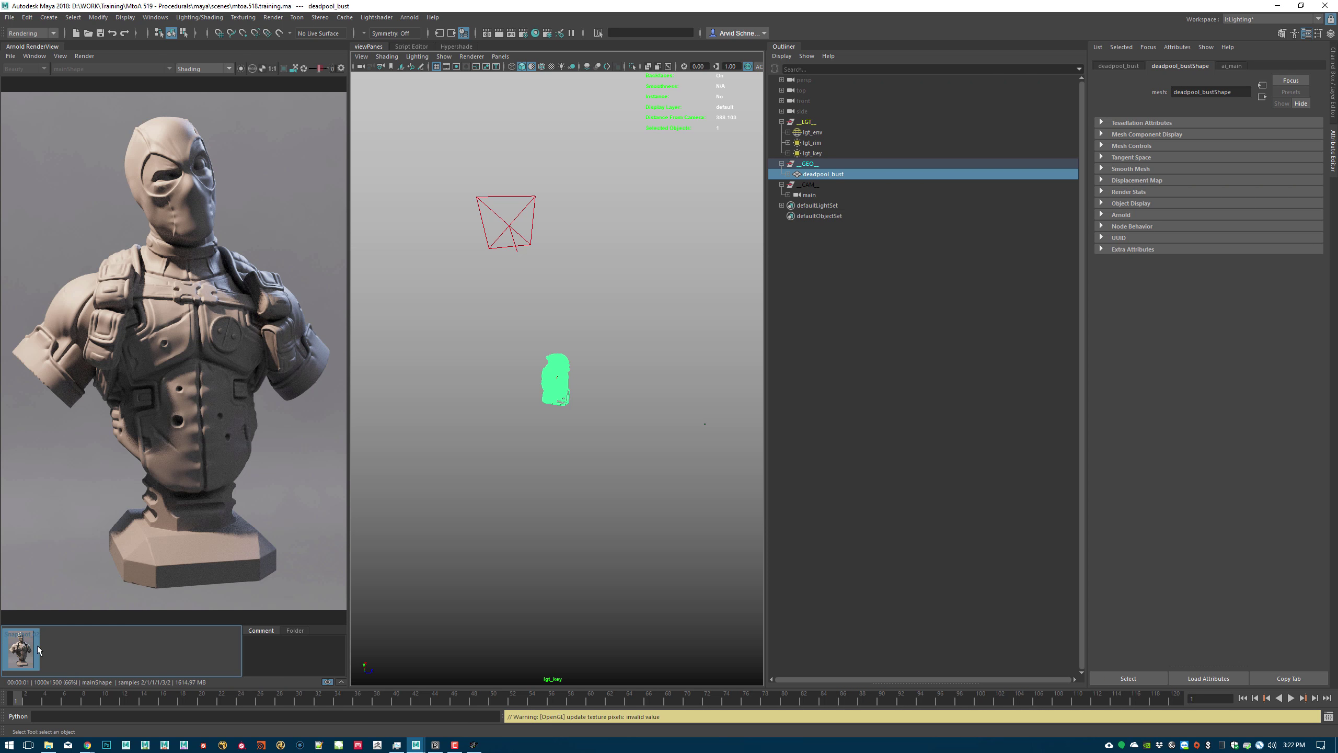
{"action": "left_click", "coordinate": [88, 652]}
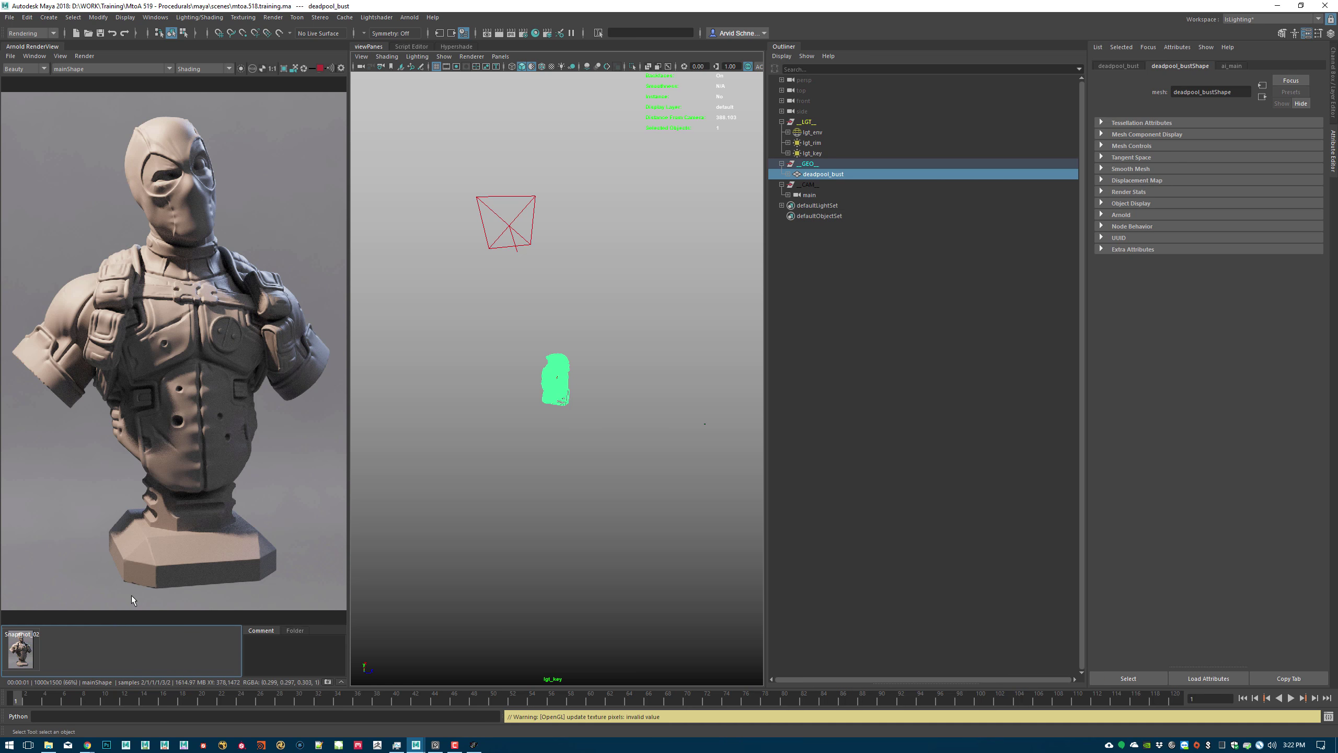
- Display the render at its real size and reduce the test resolution to 50%
{"action": "left_click", "coordinate": [281, 70]}
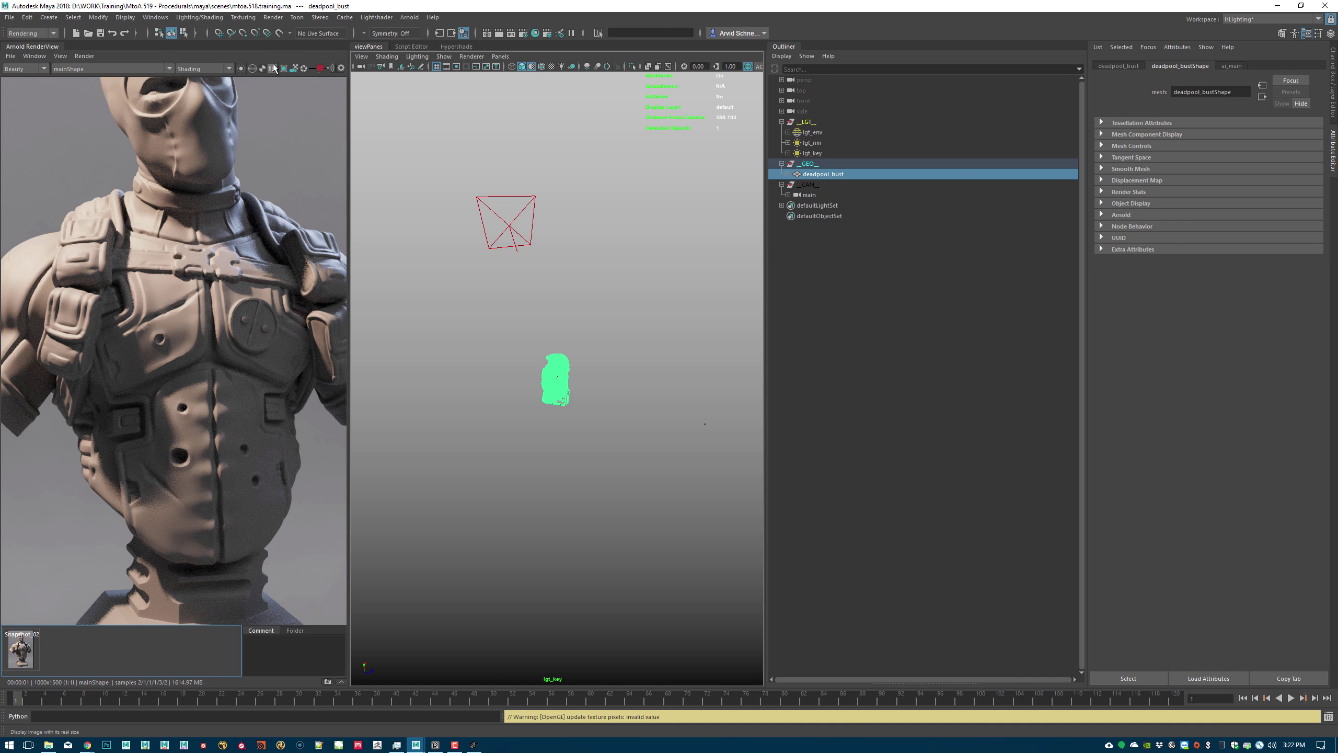
{"action": "left_click", "coordinate": [62, 55]}
{"action": "mouse_move", "coordinate": [111, 153]}
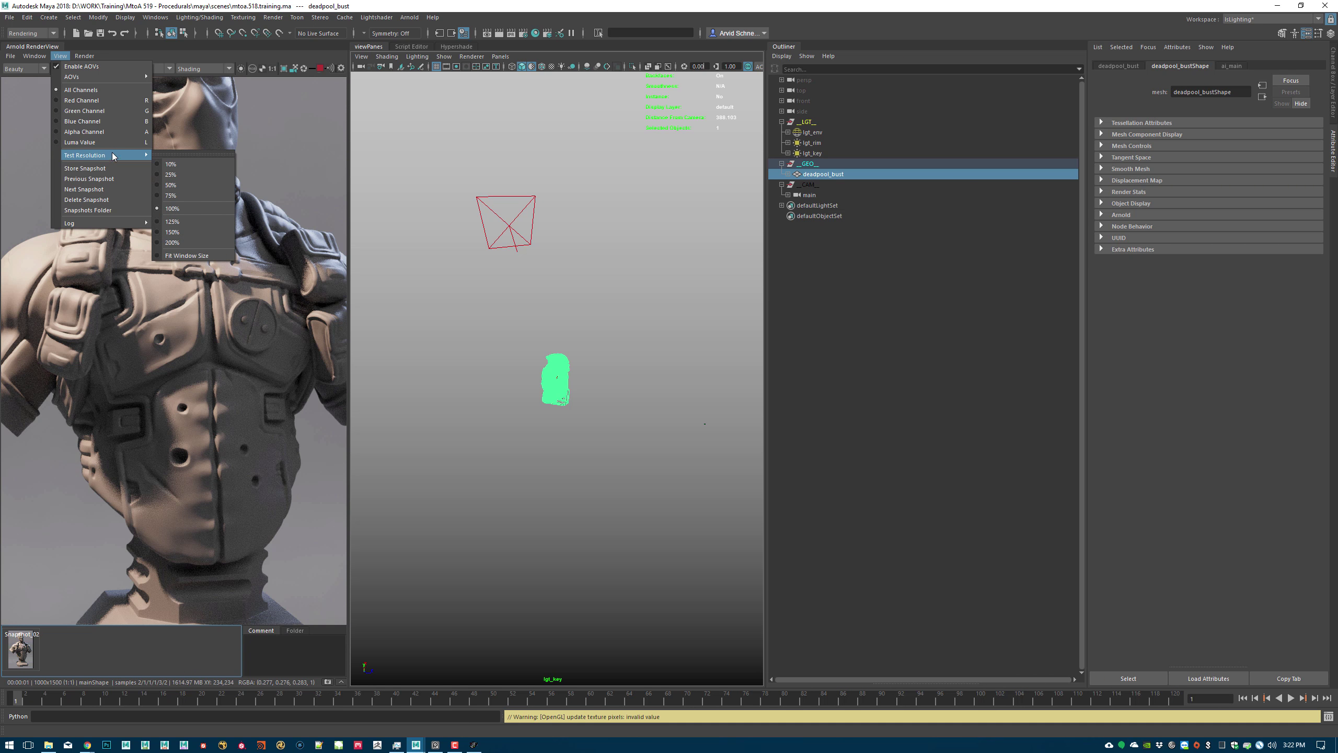
{"action": "left_click", "coordinate": [199, 186]}
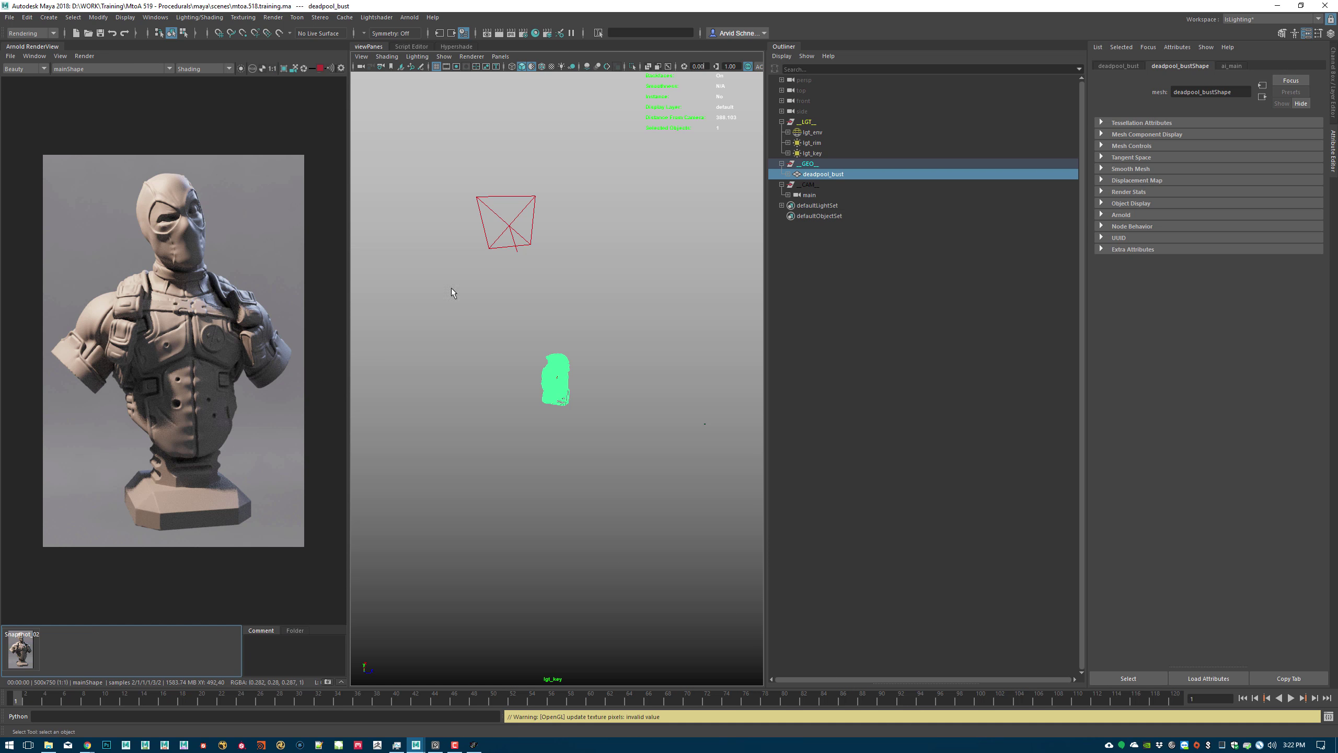
- Graph the bust's ai_main shading network in the Hypershade and widen the Attribute Editor
{"action": "left_click", "coordinate": [649, 310]}
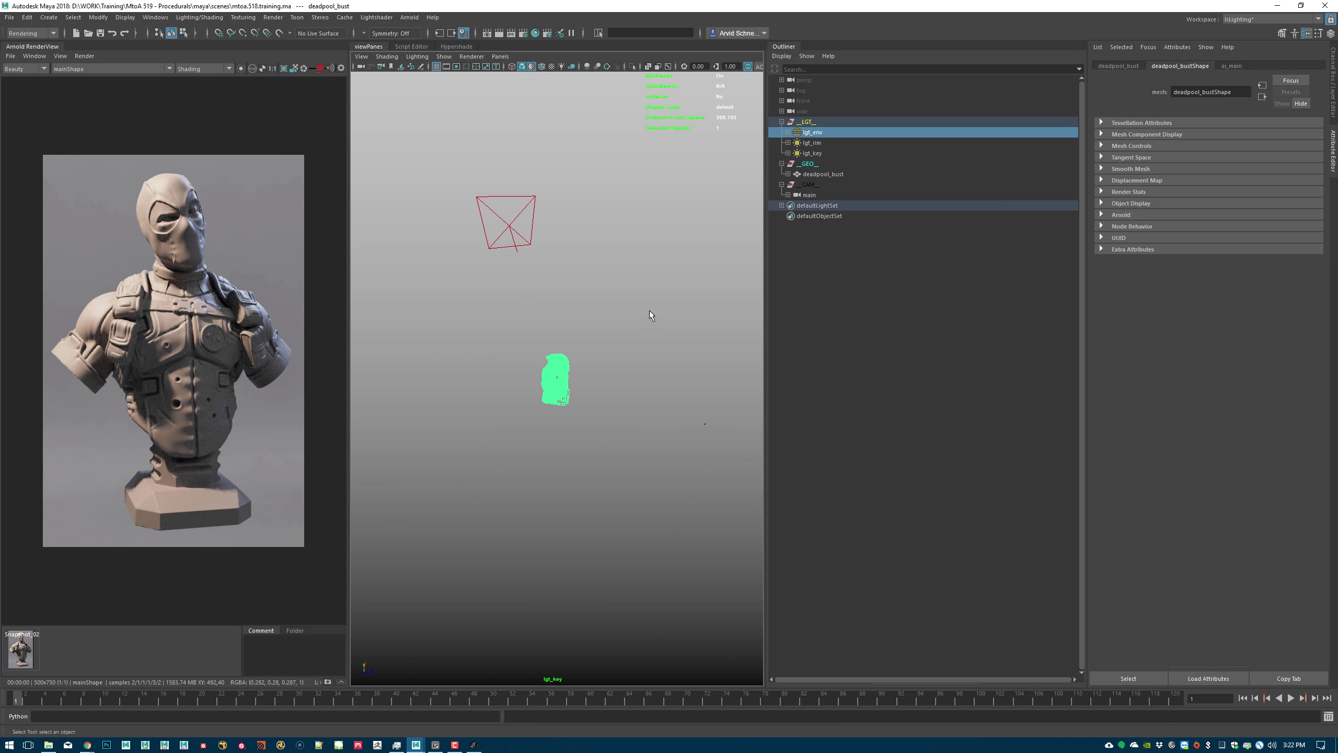
{"action": "left_click", "coordinate": [451, 46]}
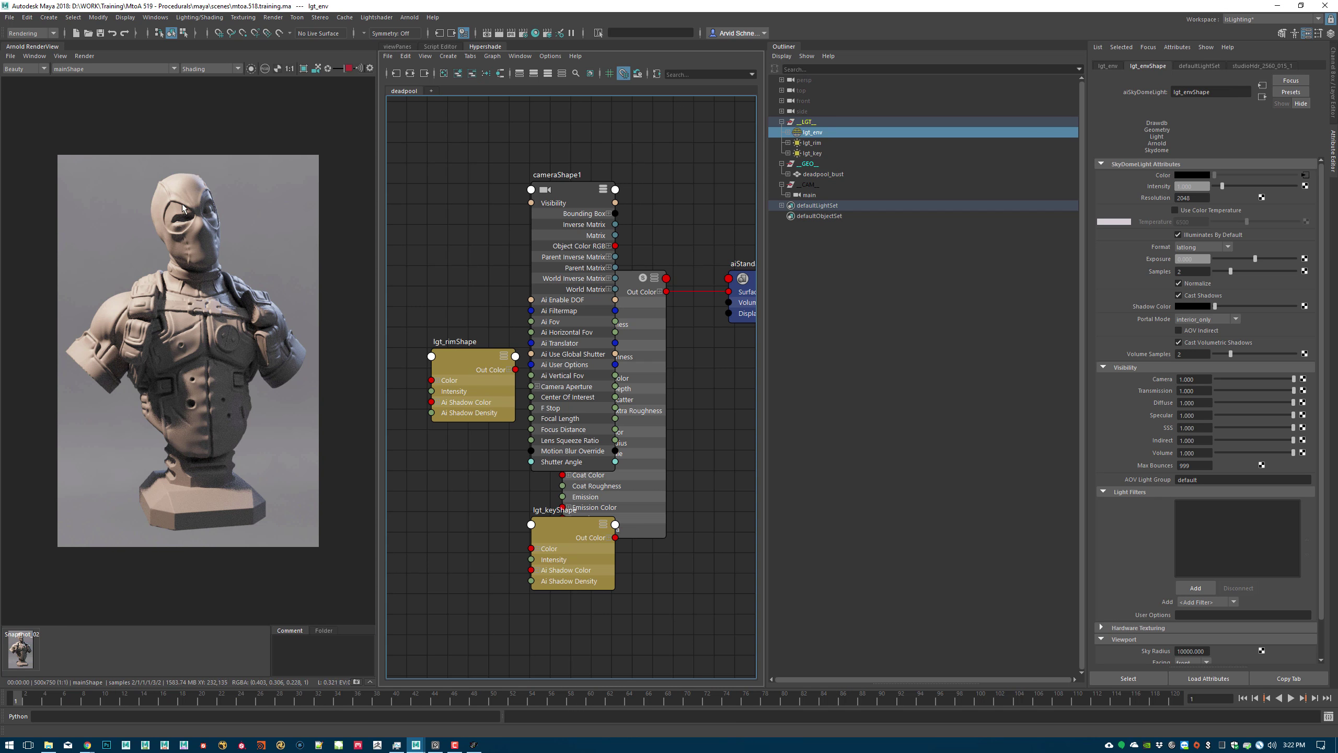
{"action": "left_click", "coordinate": [191, 190]}
{"action": "right_click_drag", "start_coordinate": [433, 160], "coordinate": [448, 237]}
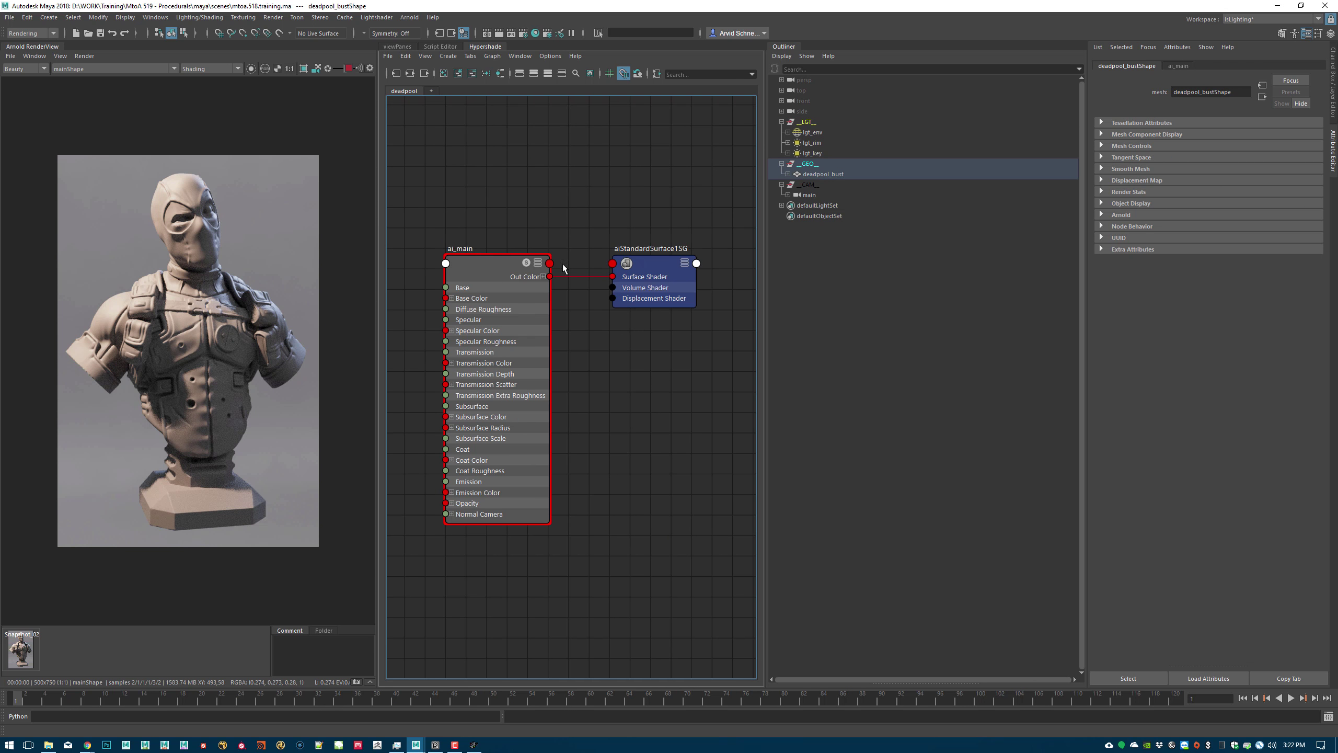
{"action": "middle_click_drag", "start_coordinate": [531, 187], "coordinate": [616, 197], "text": "alt"}
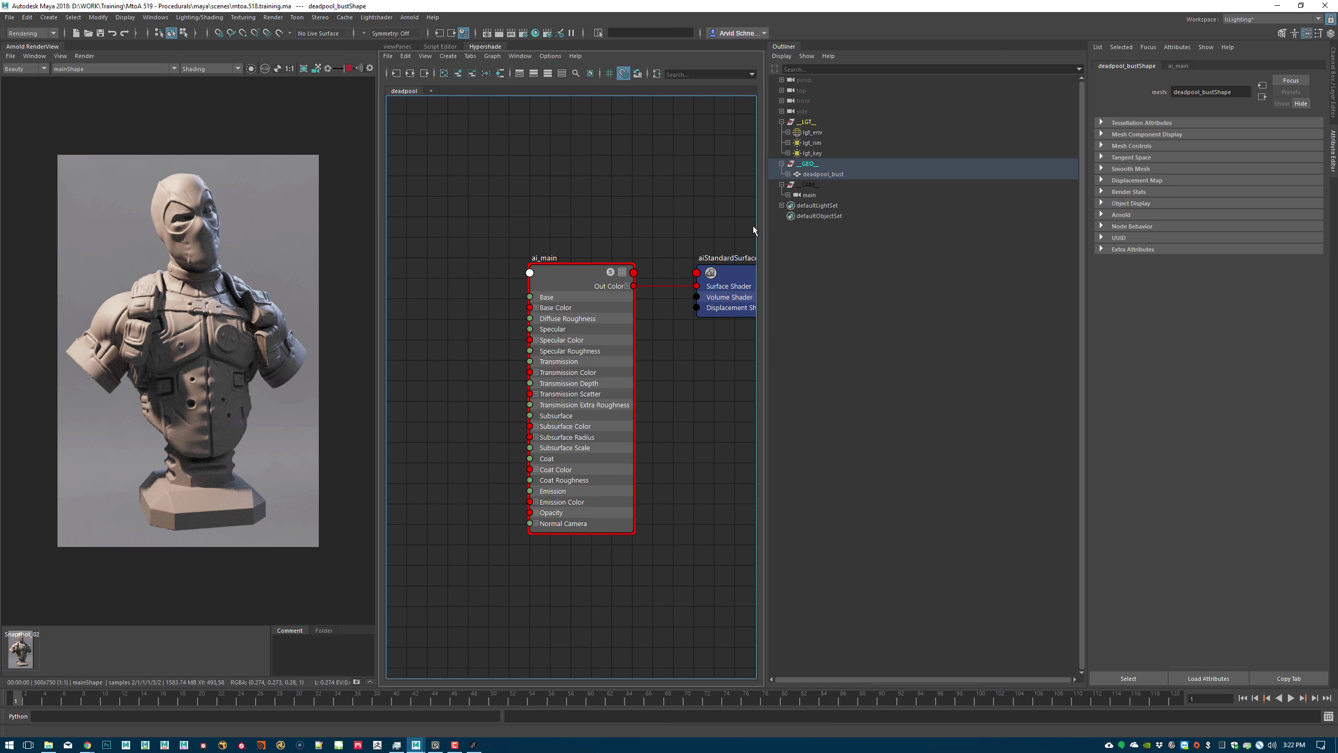
{"action": "left_click_drag", "start_coordinate": [1085, 252], "coordinate": [999, 252]}
{"action": "scroll", "coordinate": [632, 221], "scroll_direction": "down", "scroll_amount": 3}
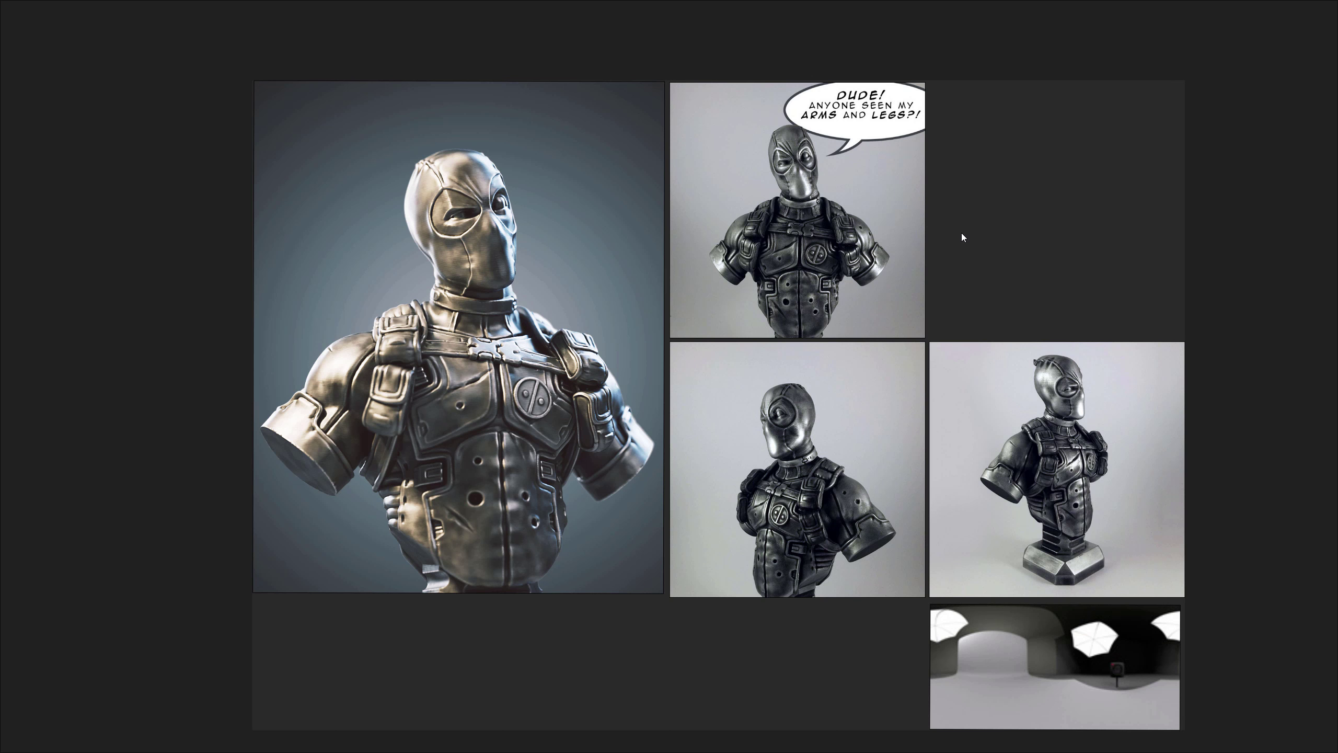
- Minimize the Deadpool reference image board to return to Maya
{"action": "right_click", "coordinate": [1065, 148]}
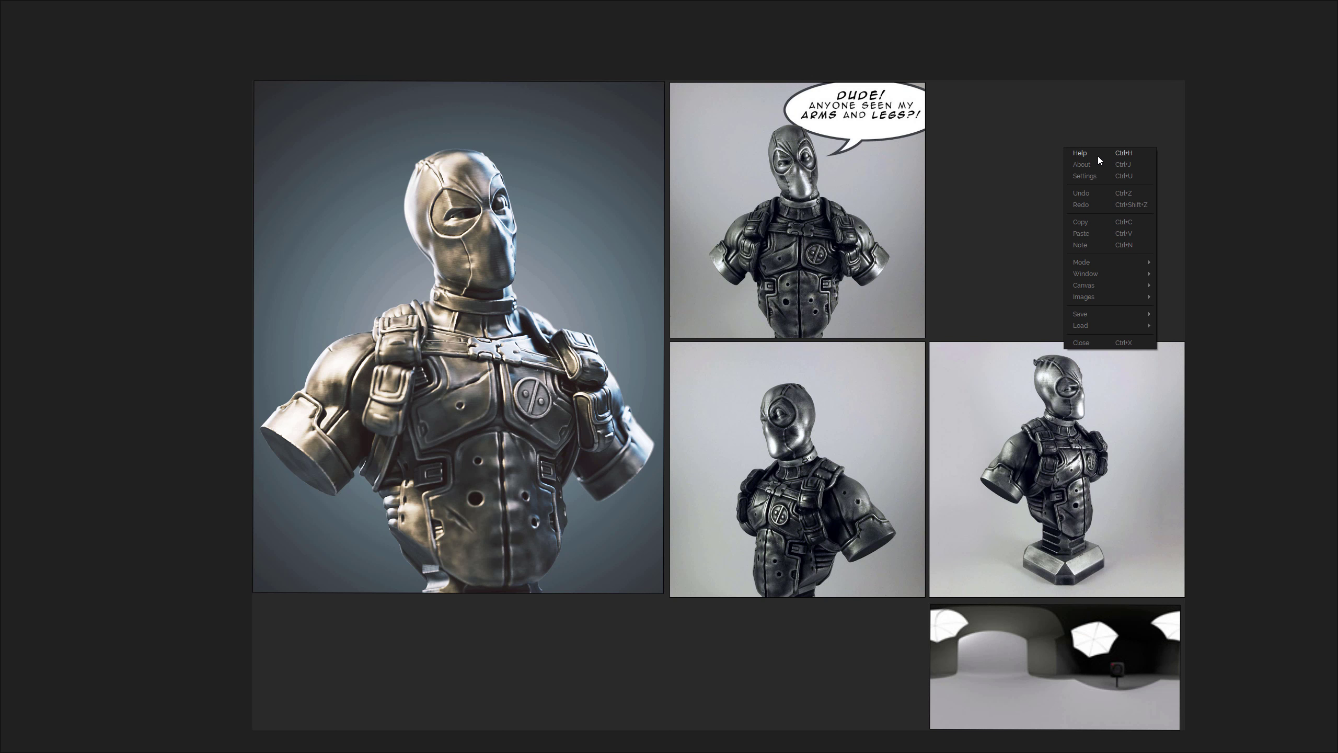
{"action": "mouse_move", "coordinate": [1115, 277]}
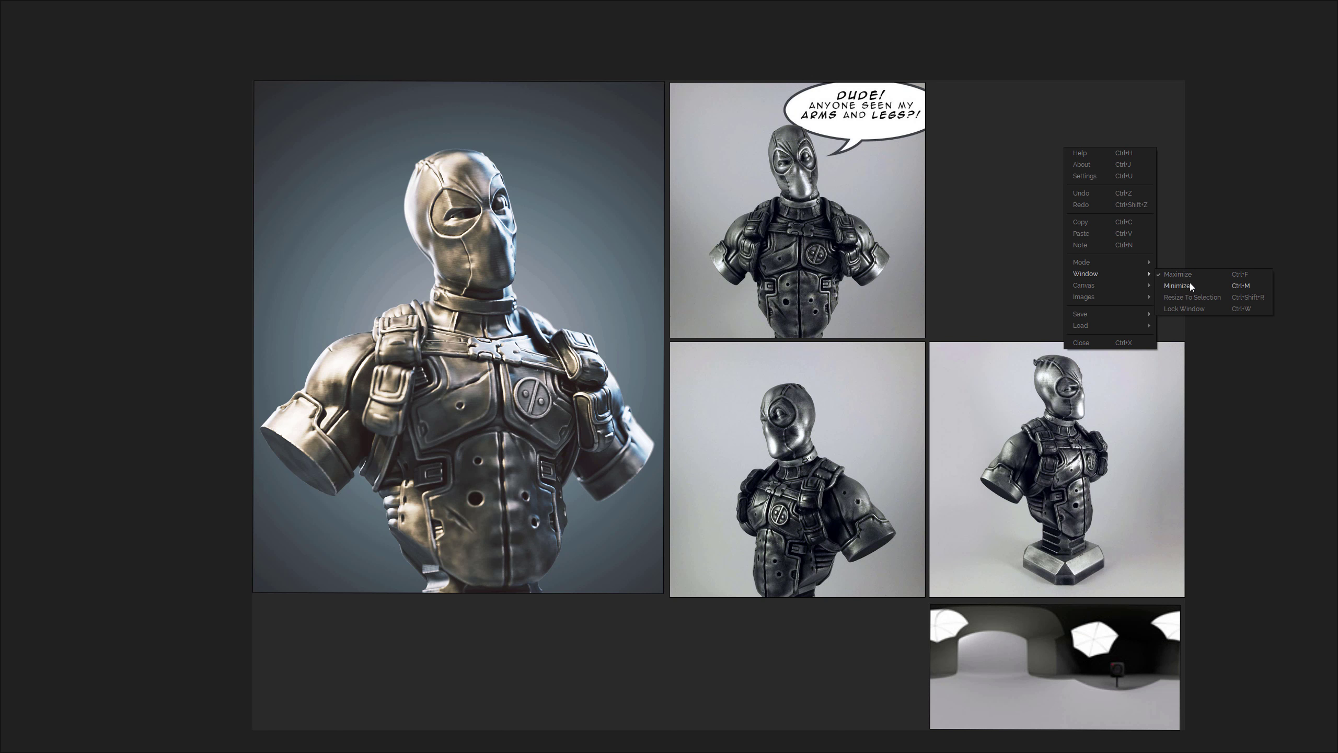
{"action": "left_click", "coordinate": [1189, 283]}
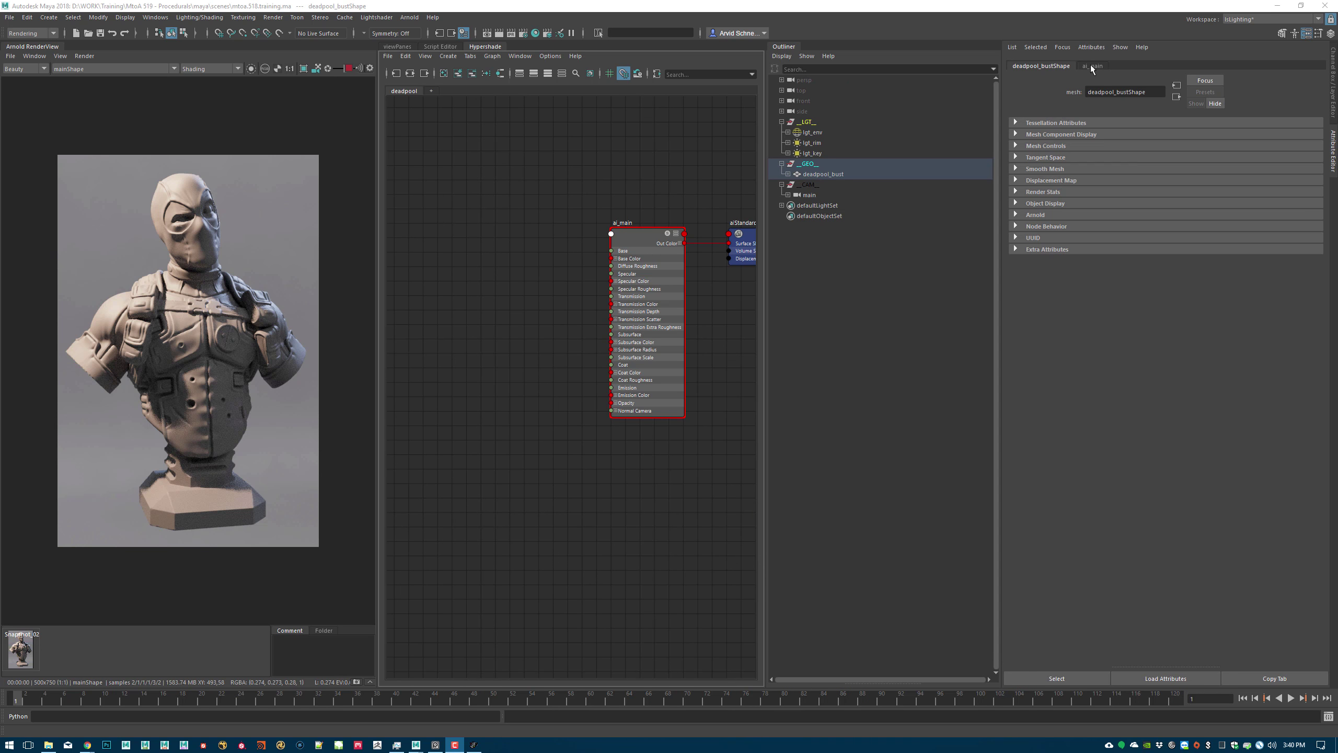
- Set the base Metalness of ai_main to 1 and make room beside it in the node graph
{"action": "left_click", "coordinate": [1092, 65]}
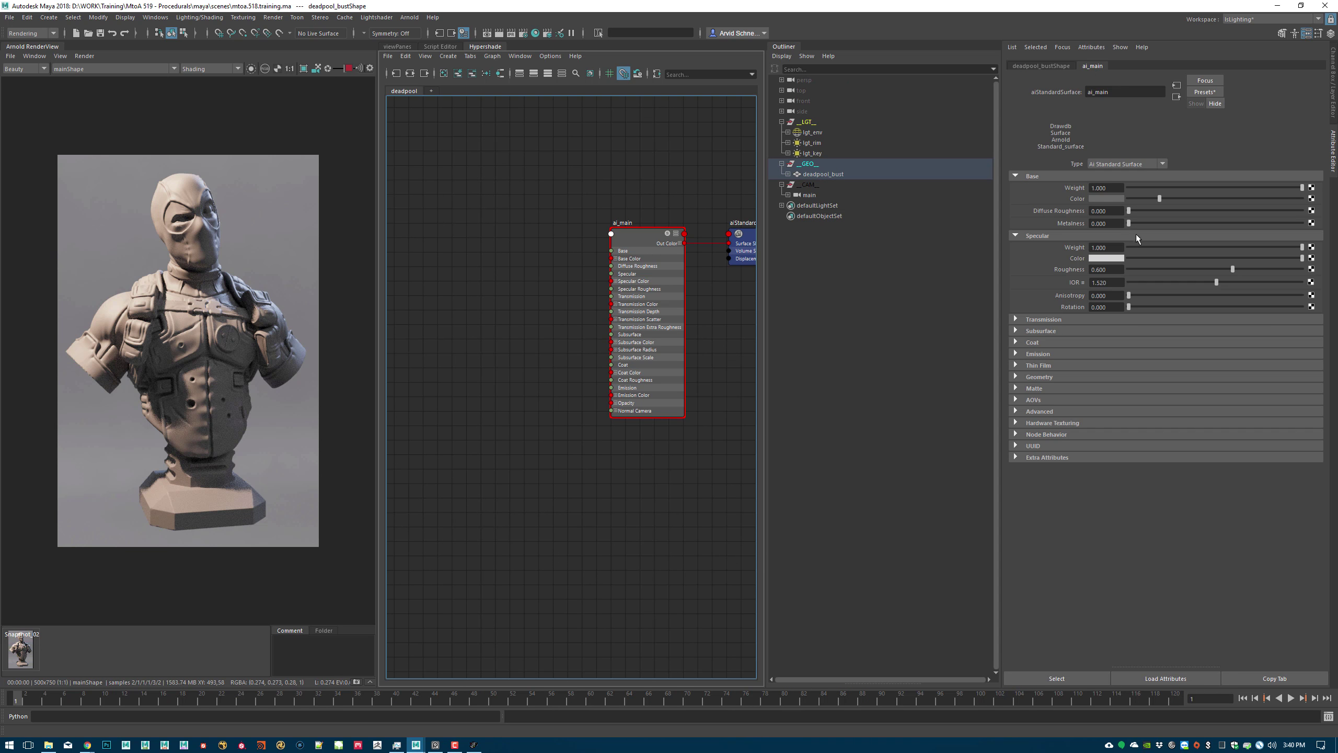
{"action": "left_click_drag", "start_coordinate": [1146, 223], "coordinate": [1304, 223]}
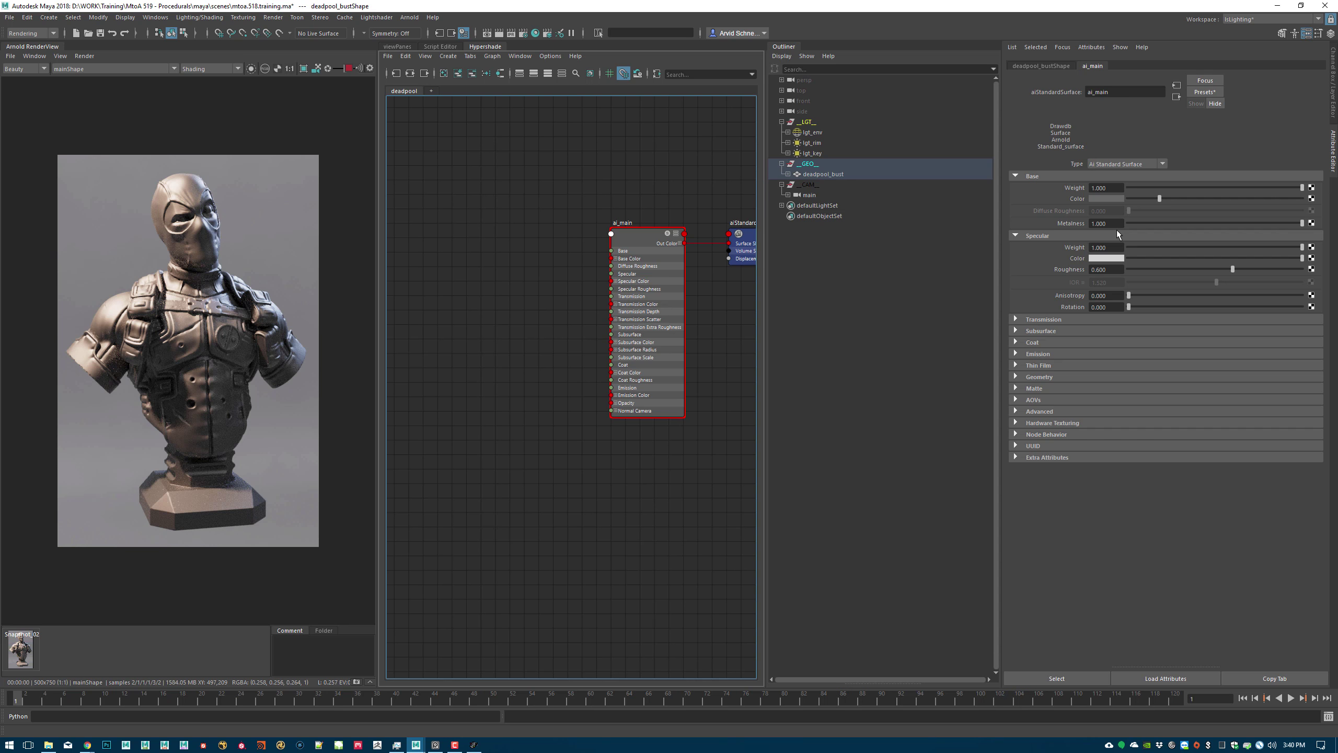
{"action": "left_click_drag", "start_coordinate": [1165, 224], "coordinate": [1302, 226]}
{"action": "middle_click_drag", "start_coordinate": [595, 174], "coordinate": [660, 206], "text": "alt"}
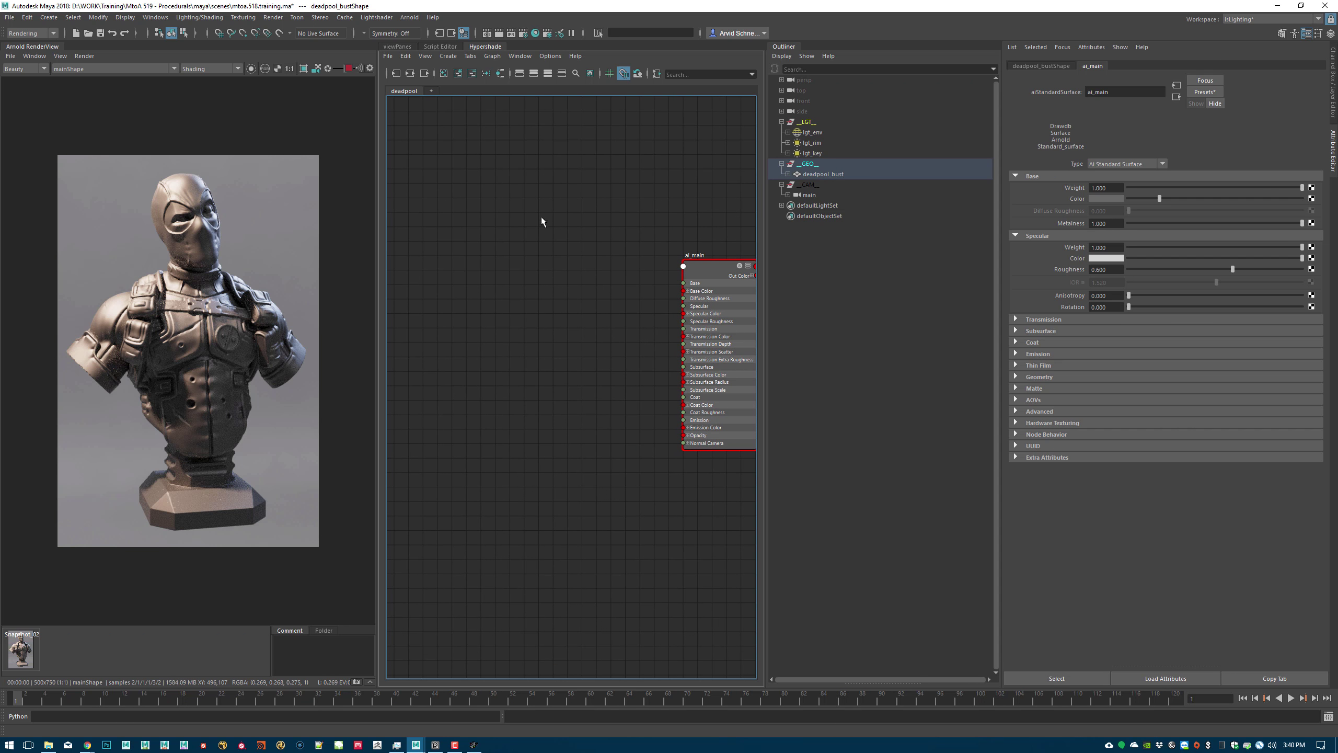
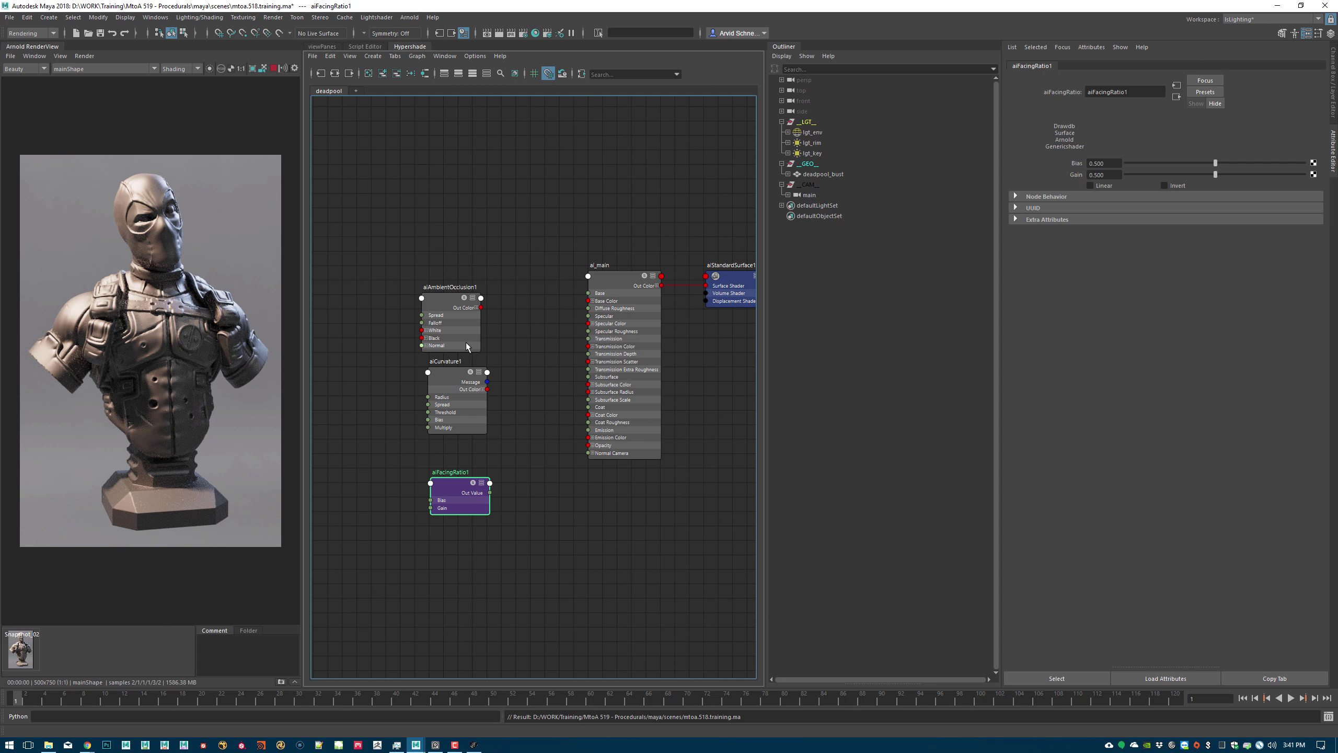
- Select the ambient occlusion, curvature and facing ratio nodes together in the Hypershade graph
{"action": "left_click_drag", "start_coordinate": [521, 258], "coordinate": [366, 536]}
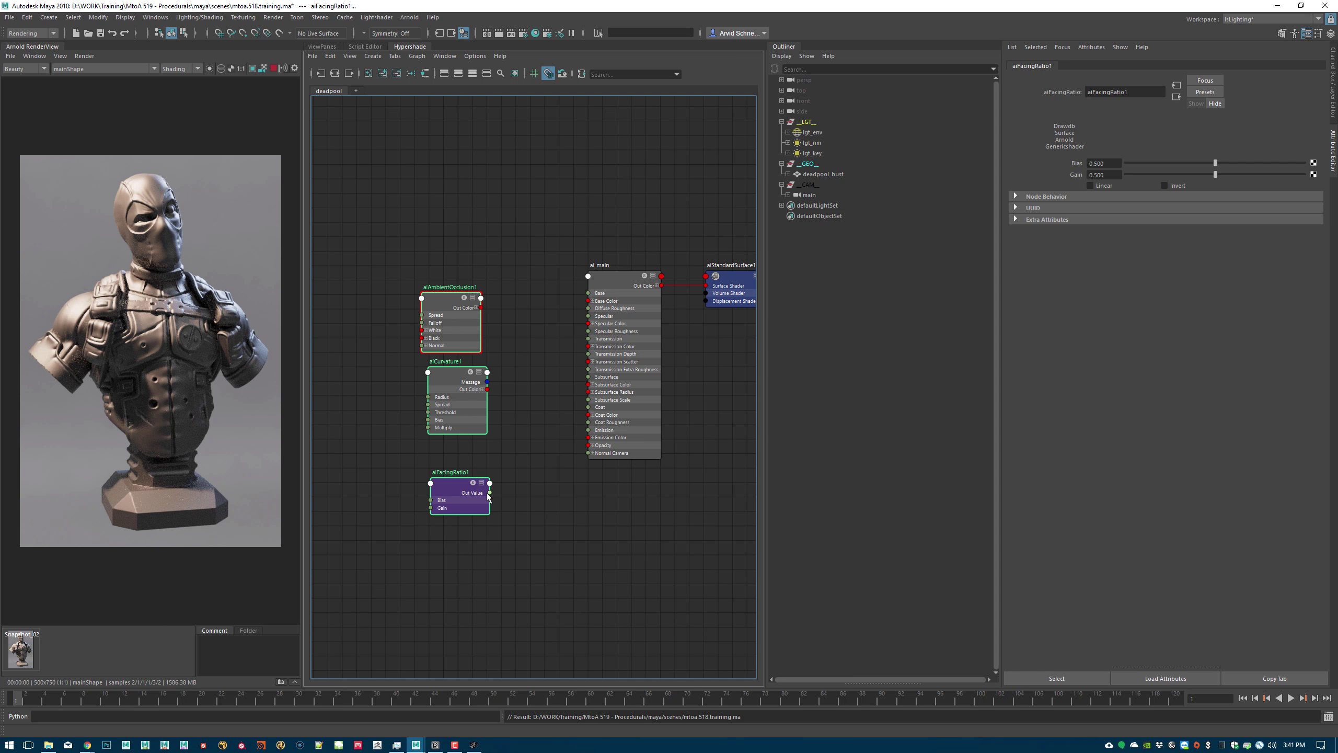
{"action": "middle_click_drag", "start_coordinate": [561, 390], "coordinate": [687, 404], "text": "alt"}
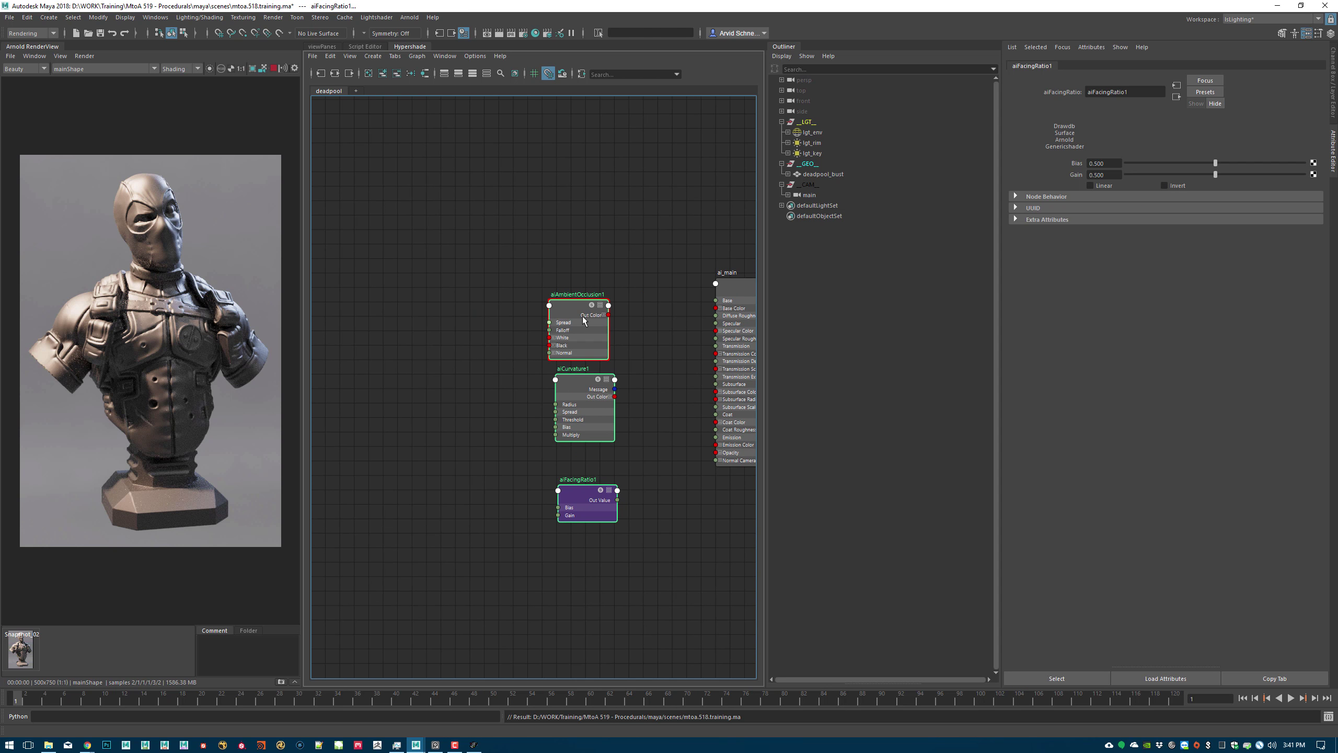
- Move the ambient occlusion, curvature and facing ratio nodes farther from ai_main and create an aiColorCorrect node in the gap
{"action": "left_click_drag", "start_coordinate": [584, 320], "coordinate": [419, 376]}
{"action": "left_click", "coordinate": [511, 289]}
{"action": "key", "text": "Tab"}
{"action": "type", "text": "aic"}
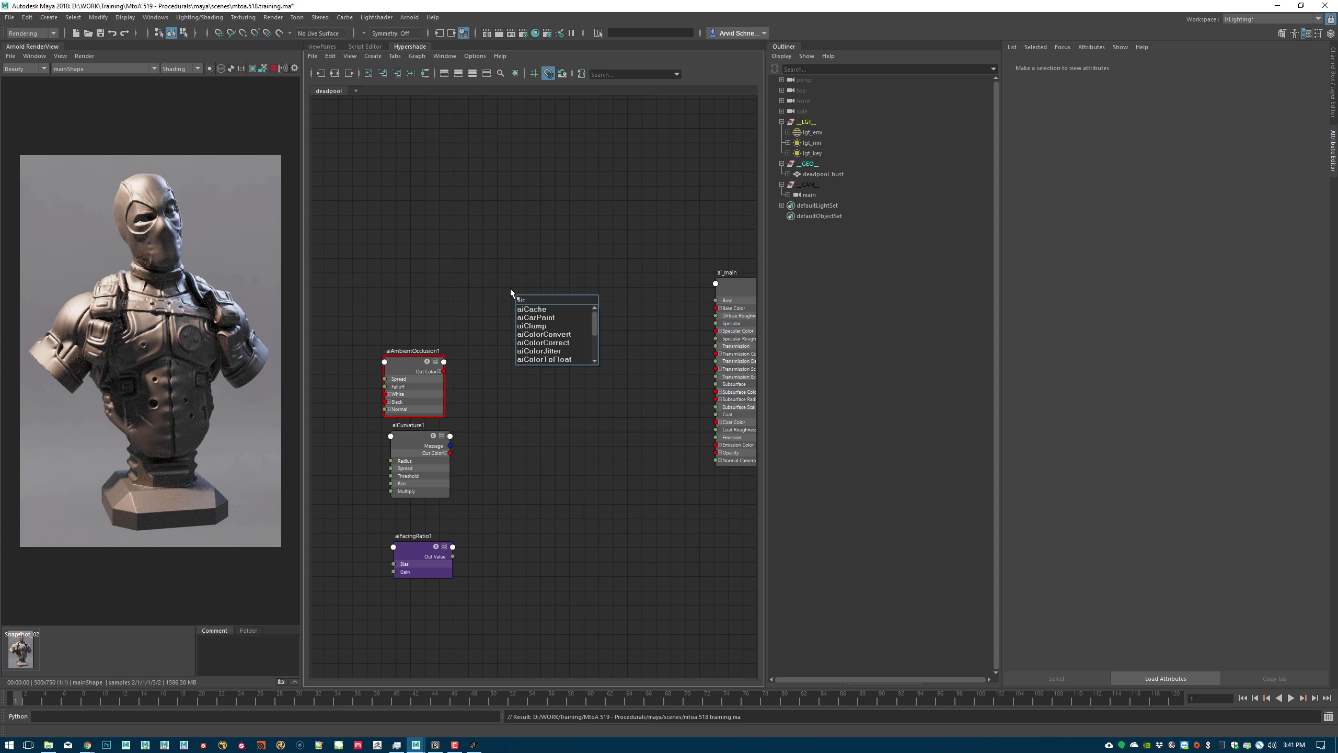
{"action": "type", "text": "o"}
{"action": "key", "text": "Down"}
{"action": "key", "text": "Down"}
{"action": "key", "text": "Down"}
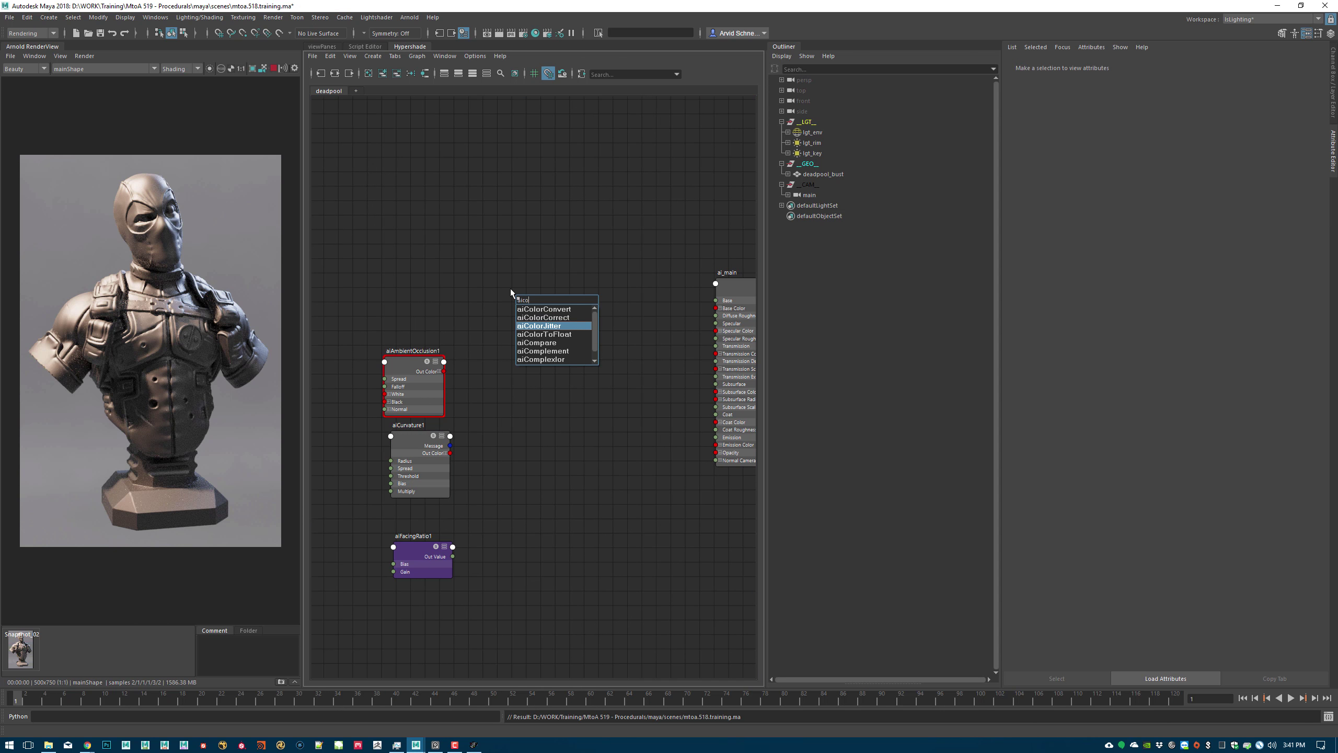
{"action": "key", "text": "Up"}
{"action": "key", "text": "Return"}
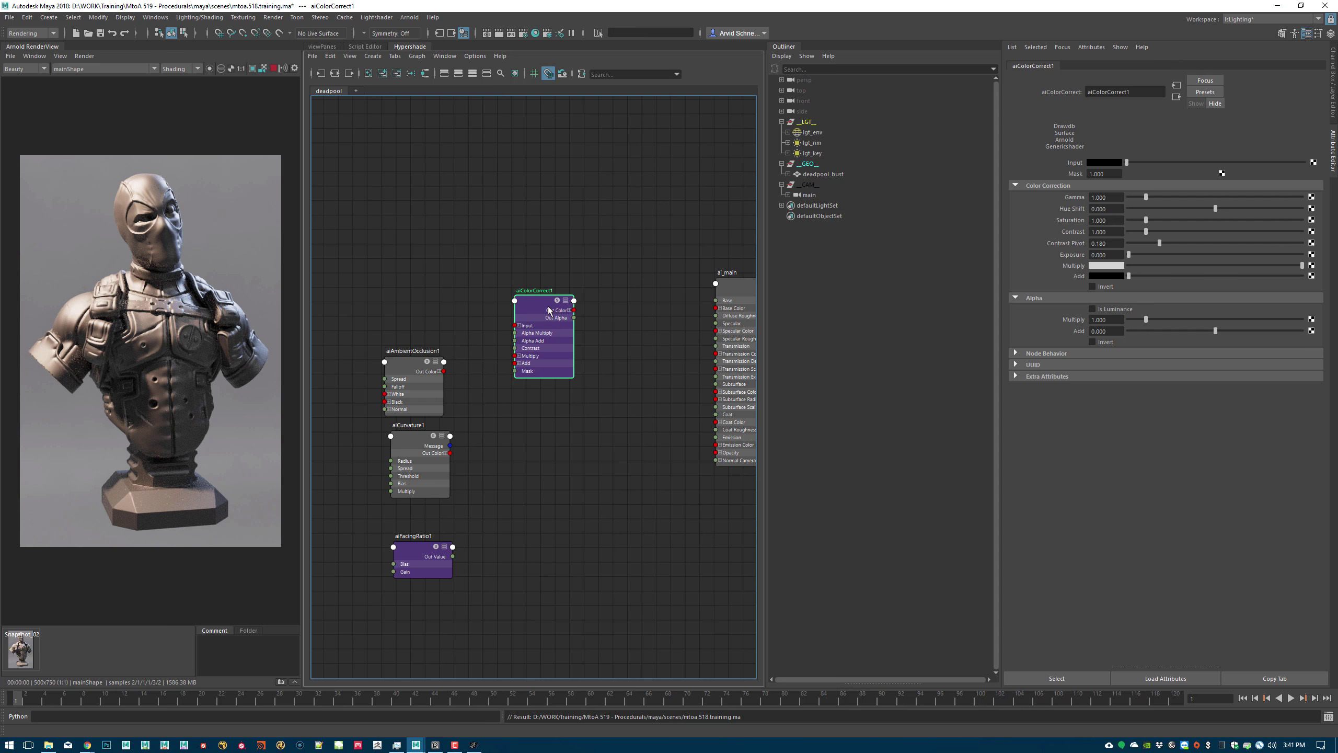
- Connect the color correct node's Out Color to the Base Color of ai_main and position the node between them
{"action": "left_click_drag", "start_coordinate": [556, 304], "coordinate": [549, 284]}
{"action": "middle_click_drag", "start_coordinate": [587, 280], "coordinate": [570, 271], "text": "alt"}
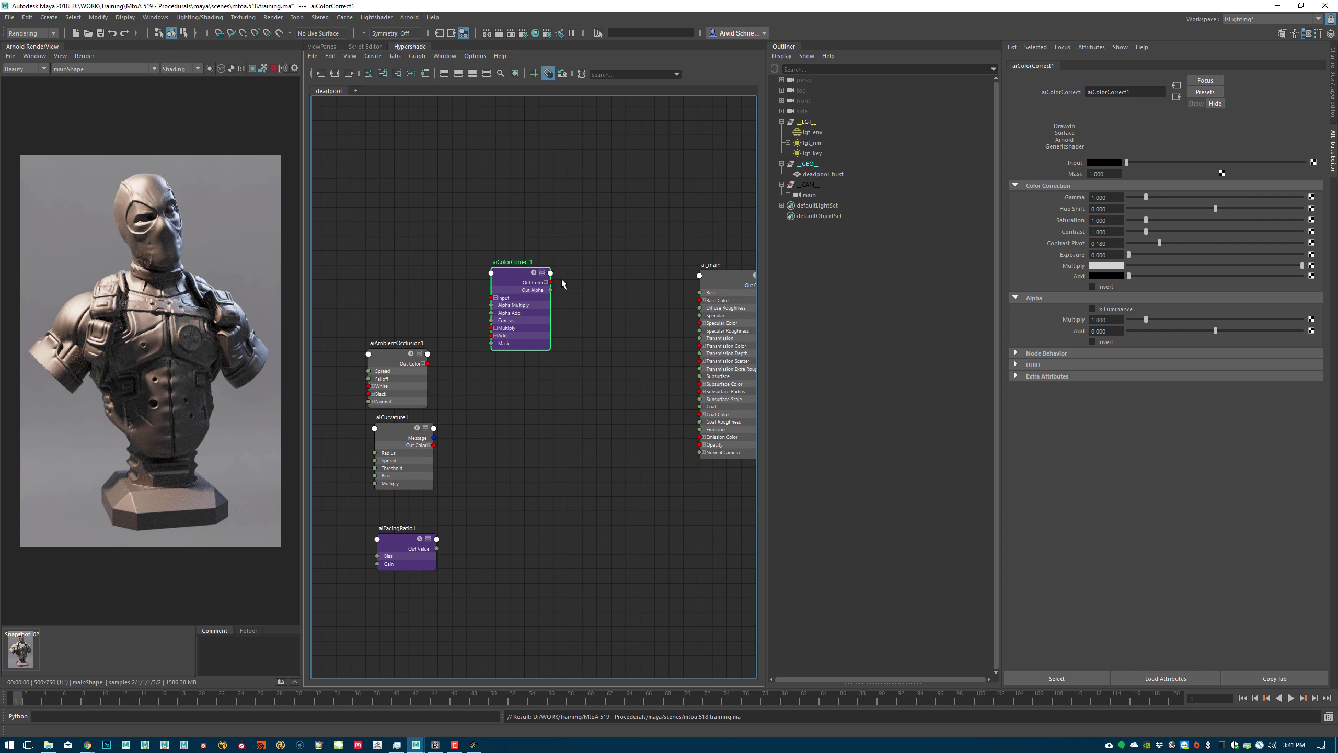
{"action": "left_click_drag", "start_coordinate": [550, 283], "coordinate": [699, 300]}
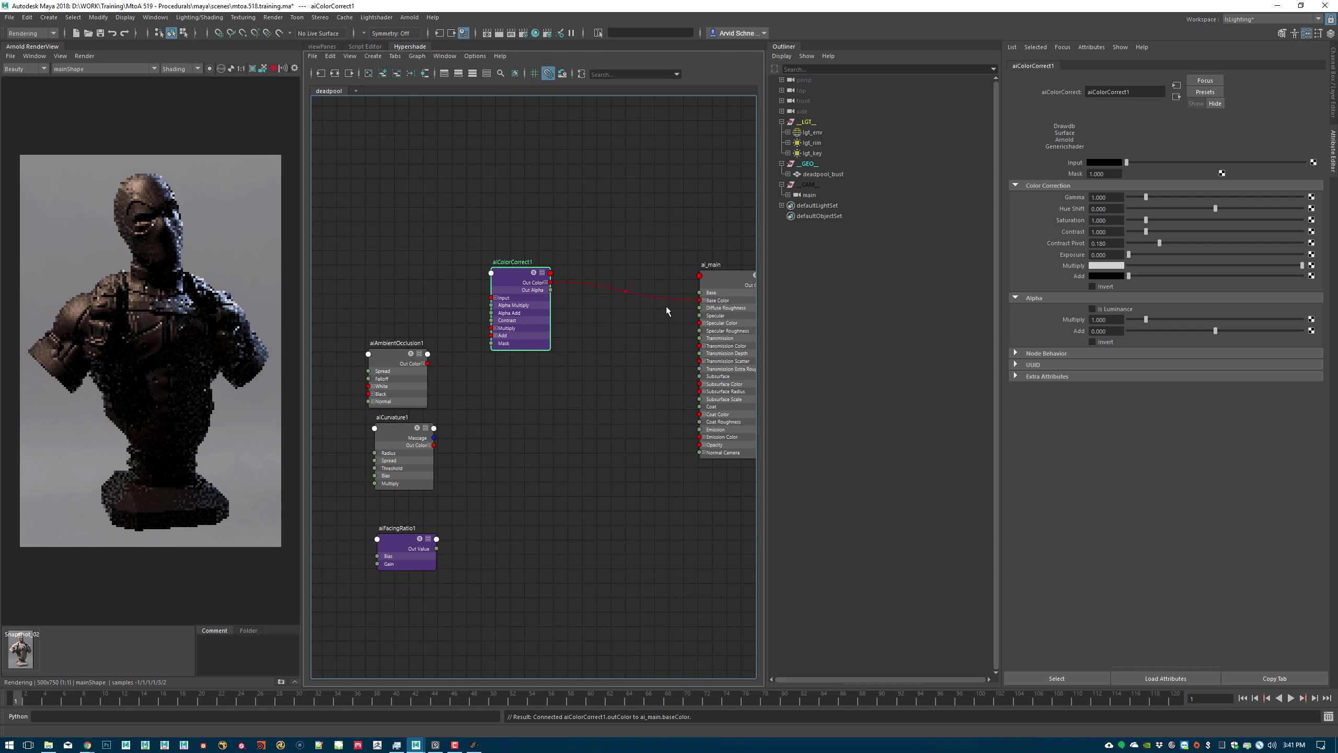
{"action": "left_click_drag", "start_coordinate": [525, 288], "coordinate": [548, 316]}
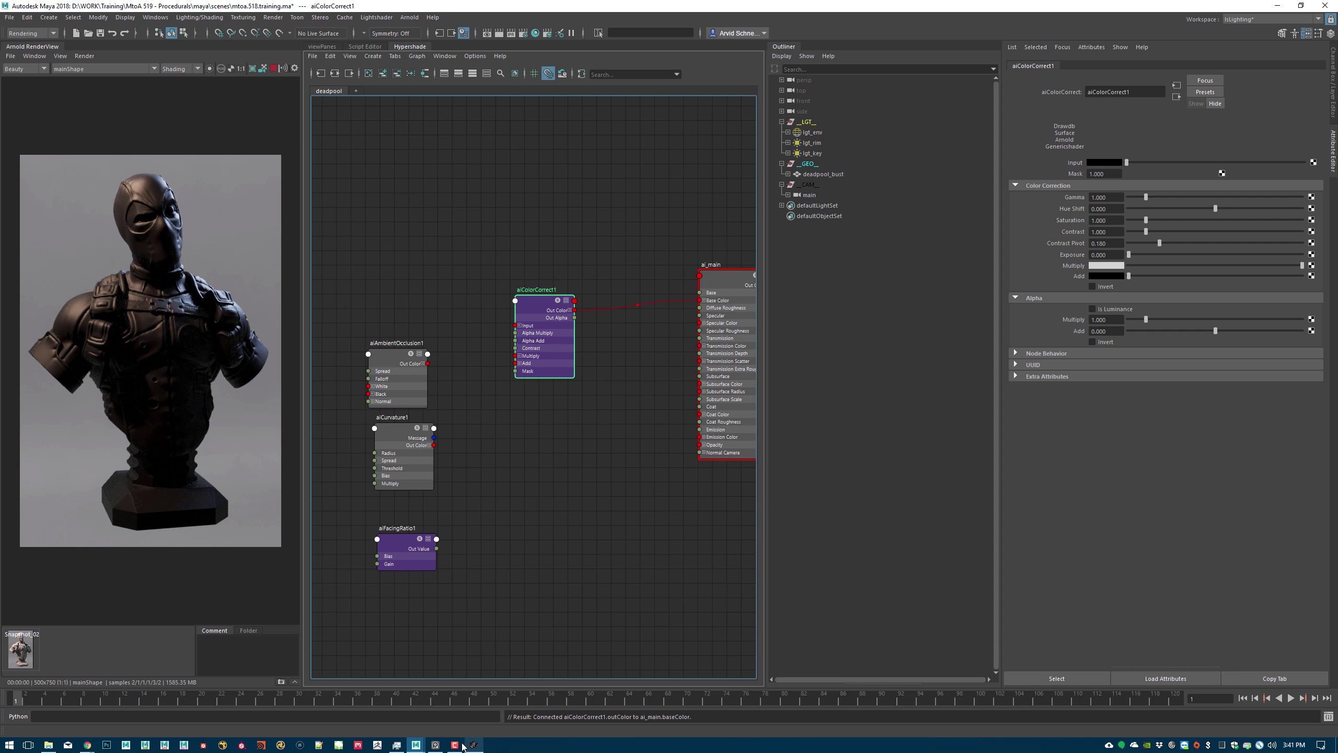
- Bring up the Deadpool reference board to examine the metal's look, and minimize it to return to Maya
{"action": "left_click", "coordinate": [452, 740]}
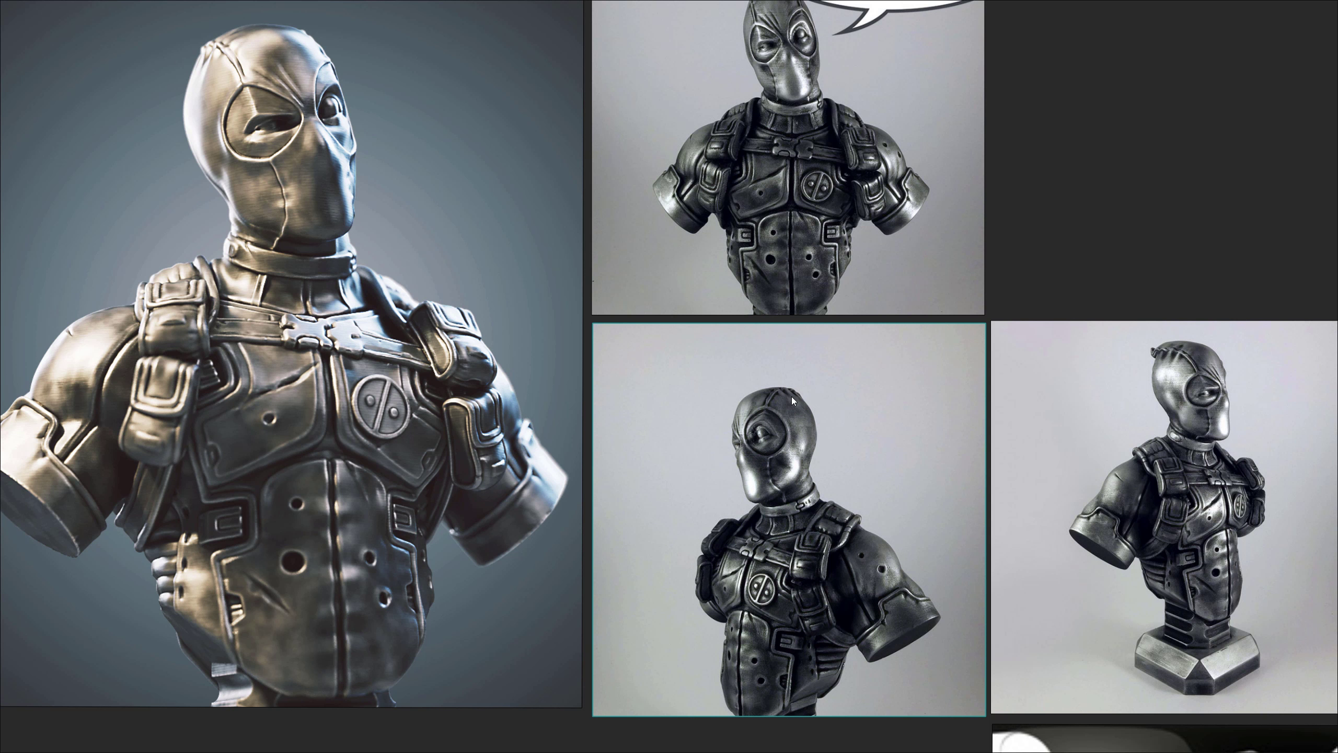
{"action": "right_click", "coordinate": [1066, 197]}
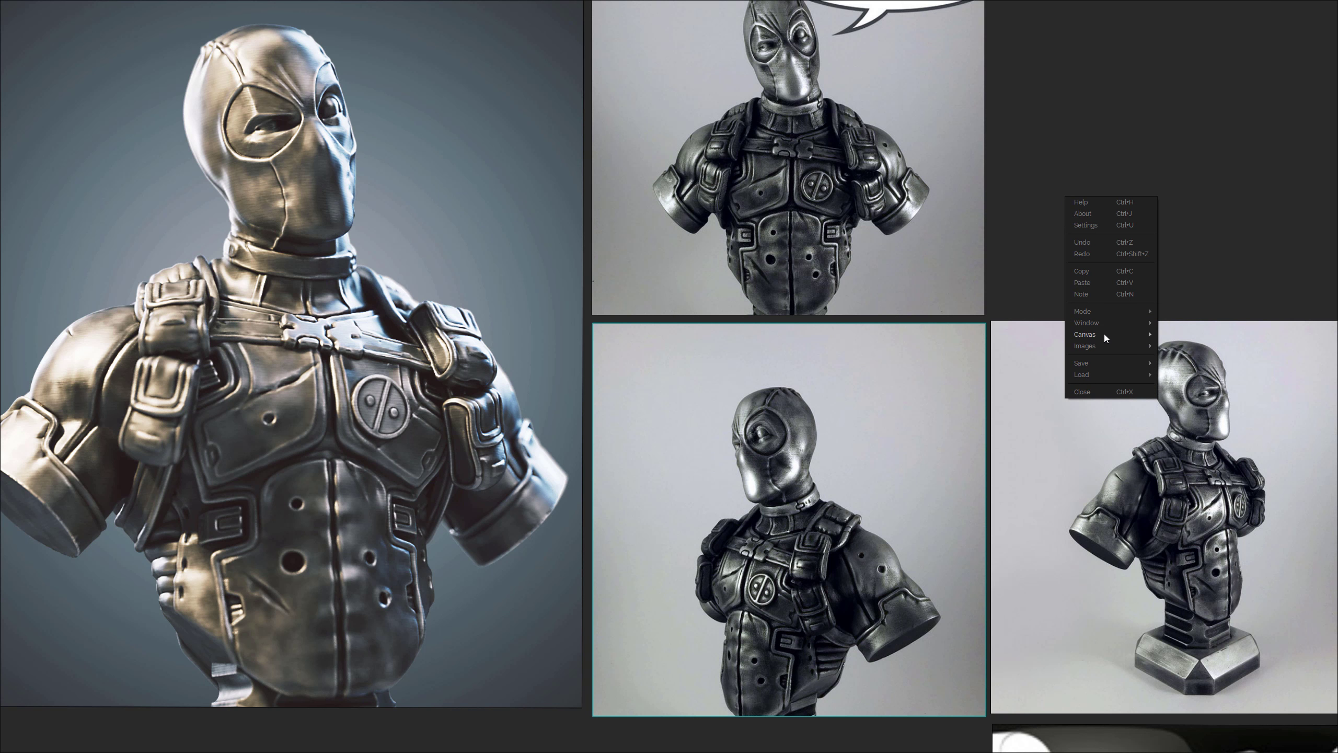
{"action": "mouse_move", "coordinate": [1107, 322]}
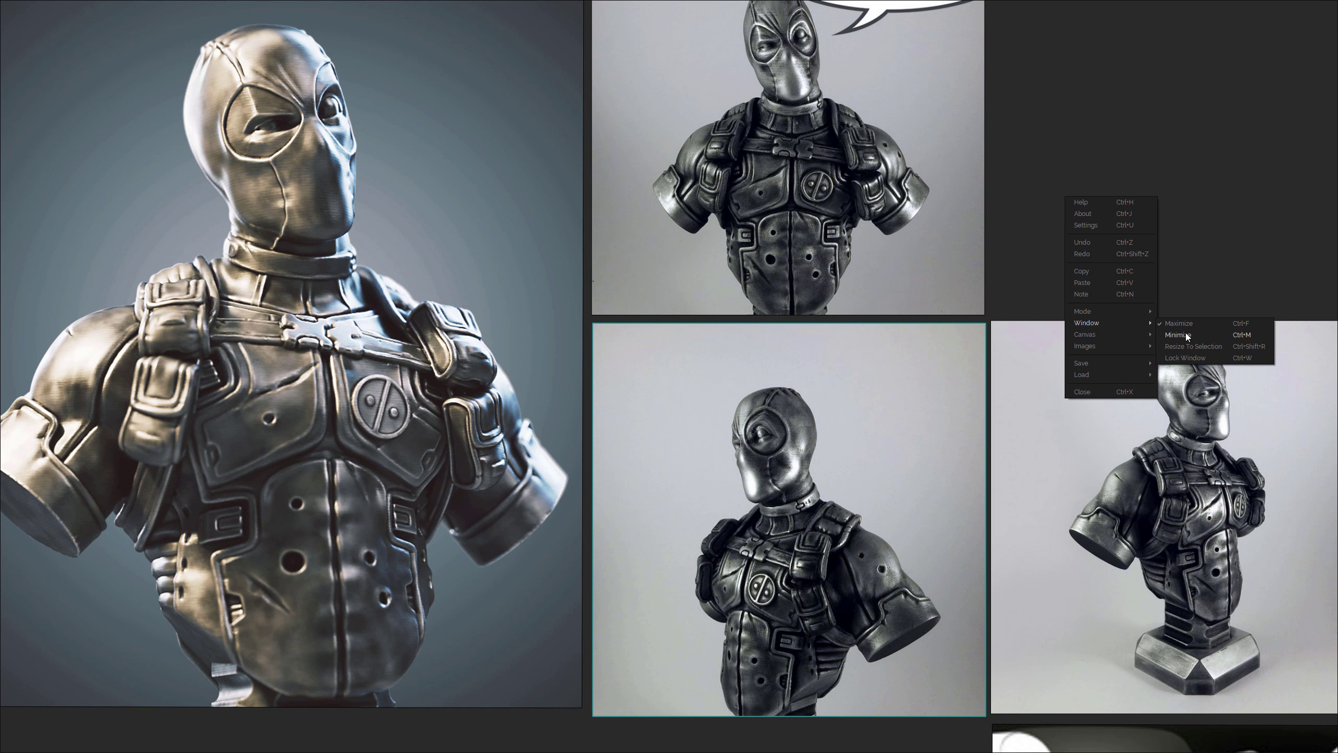
{"action": "left_click", "coordinate": [1186, 332]}
- Create an aiNoise node, connect its Out Color to the color correct node's Input and place it beside that node
{"action": "left_click", "coordinate": [621, 227]}
{"action": "left_click", "coordinate": [533, 277]}
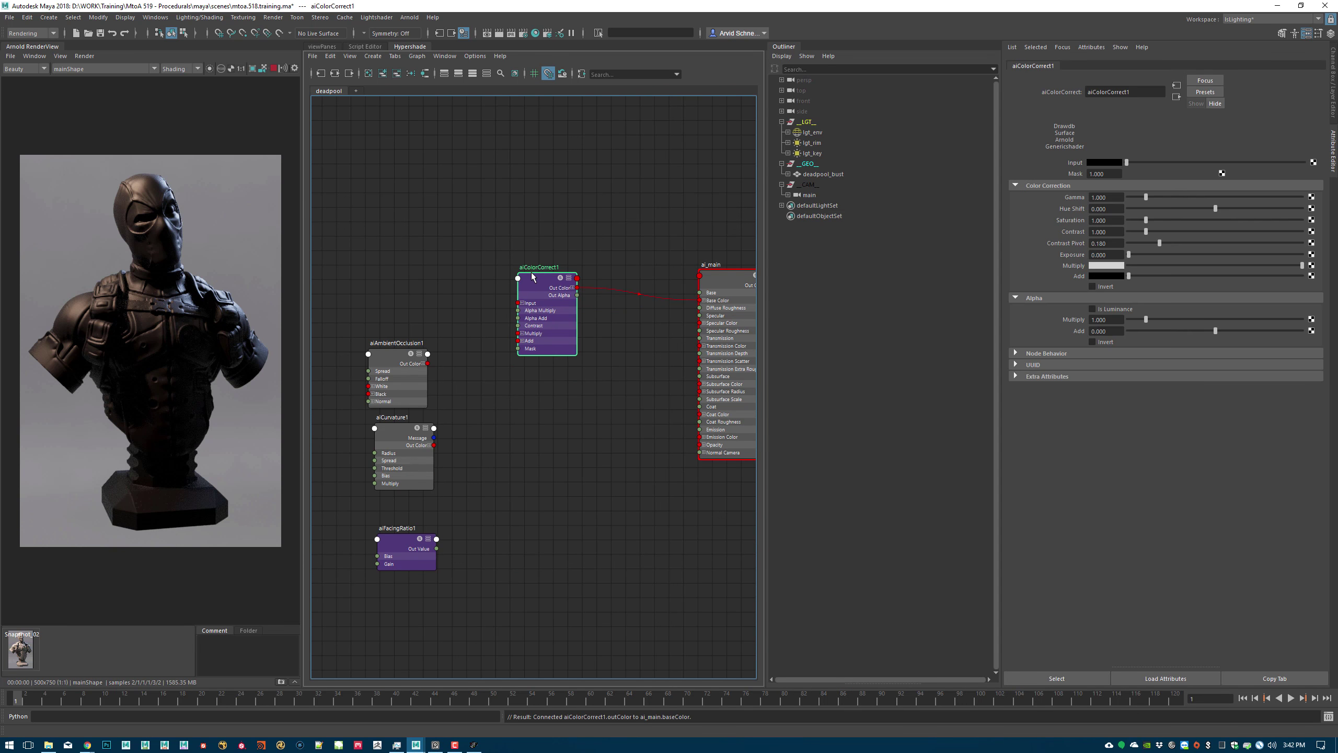
{"action": "middle_click_drag", "start_coordinate": [468, 229], "coordinate": [657, 260], "text": "alt"}
{"action": "left_click", "coordinate": [644, 266]}
{"action": "key", "text": "Tab"}
{"action": "type", "text": "ain"}
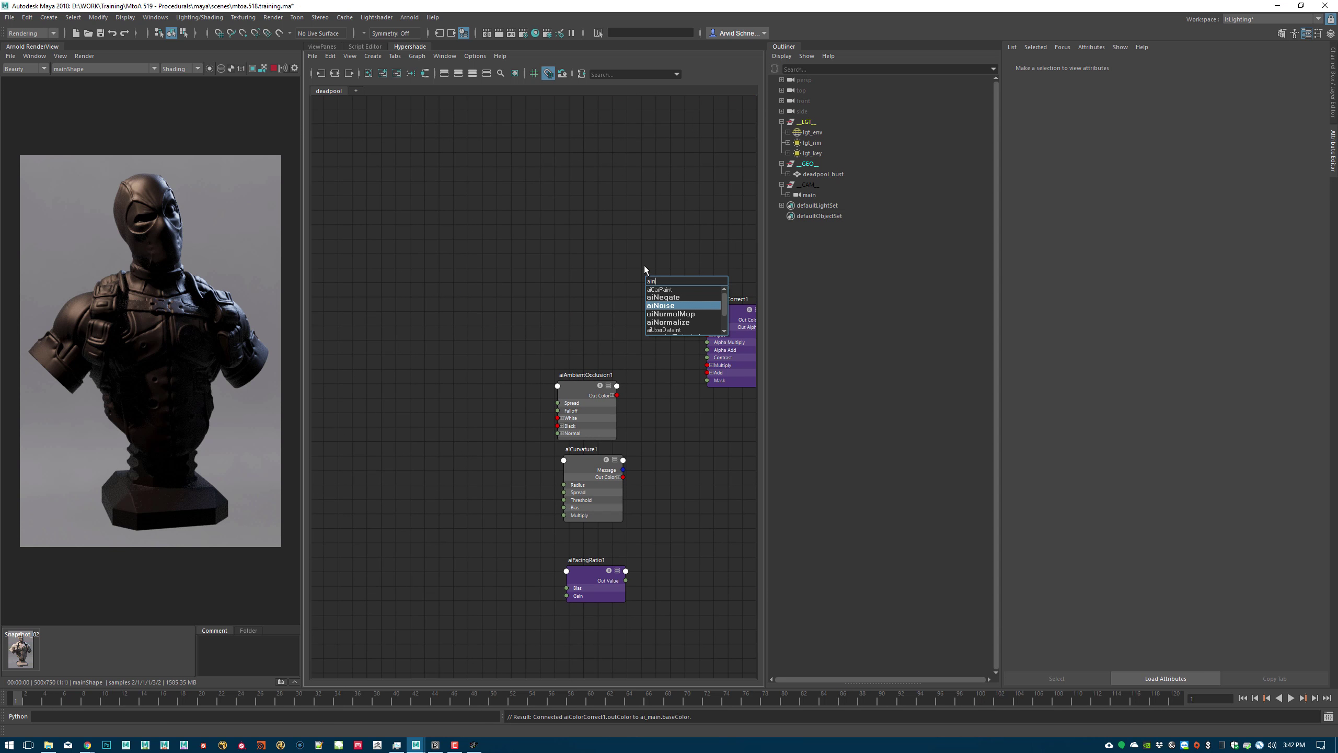
{"action": "key", "text": "Return"}
{"action": "left_click_drag", "start_coordinate": [659, 289], "coordinate": [707, 334]}
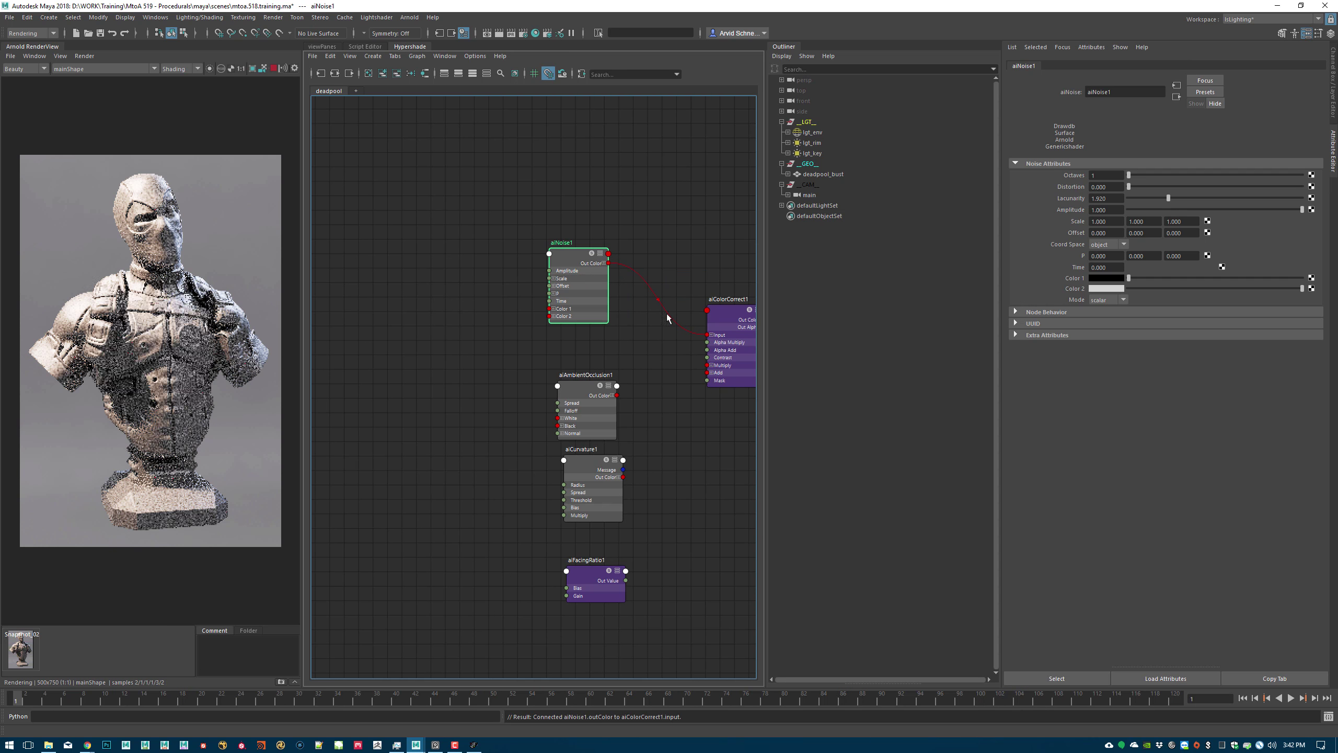
{"action": "left_click_drag", "start_coordinate": [577, 261], "coordinate": [632, 288]}
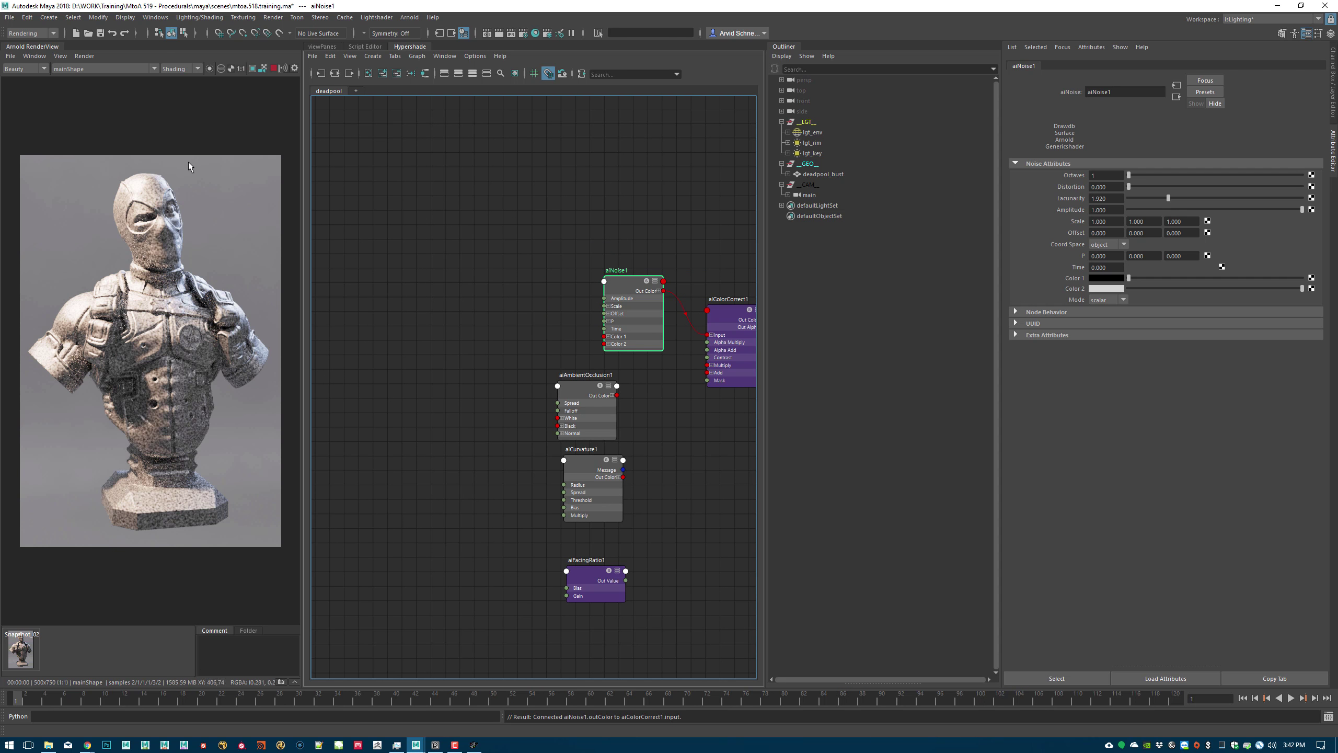
- Widen the Arnold RenderView and render only the aiNoise output in isolation, close up on the bust
{"action": "left_click_drag", "start_coordinate": [305, 151], "coordinate": [359, 154]}
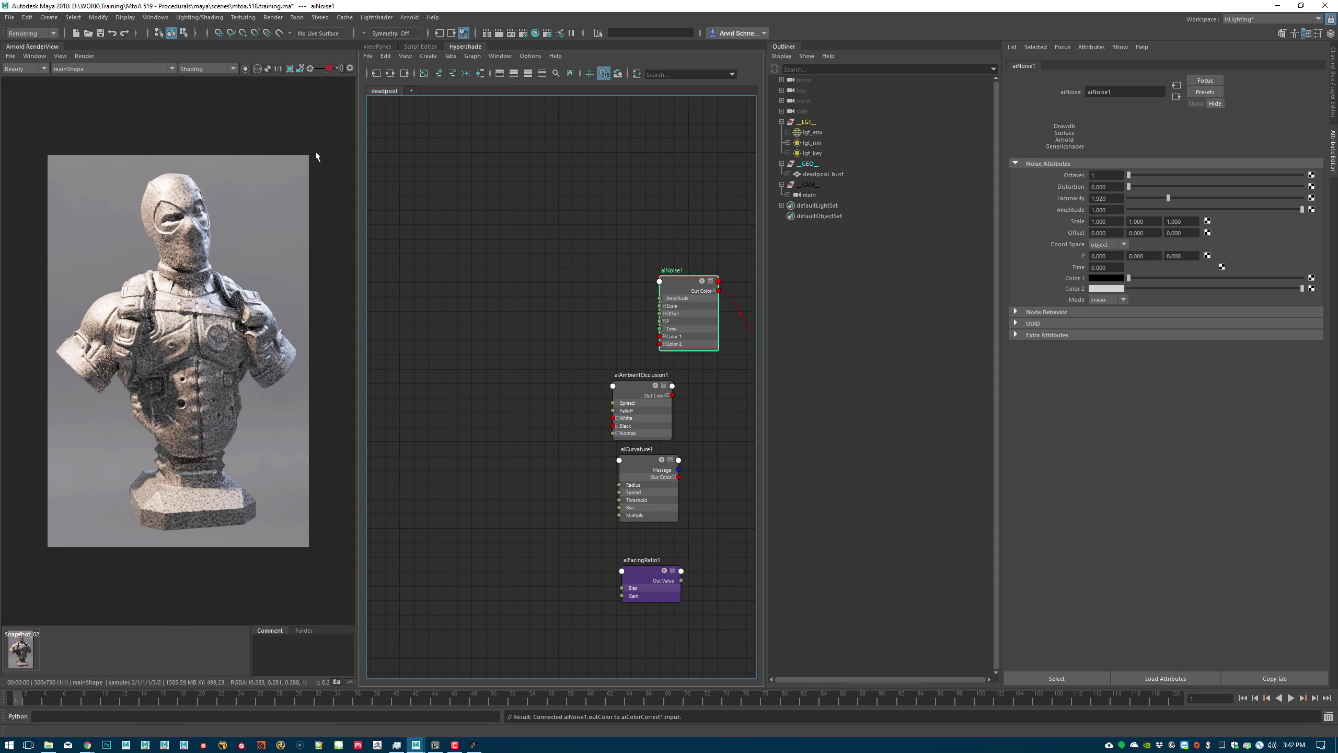
{"action": "left_click", "coordinate": [245, 69]}
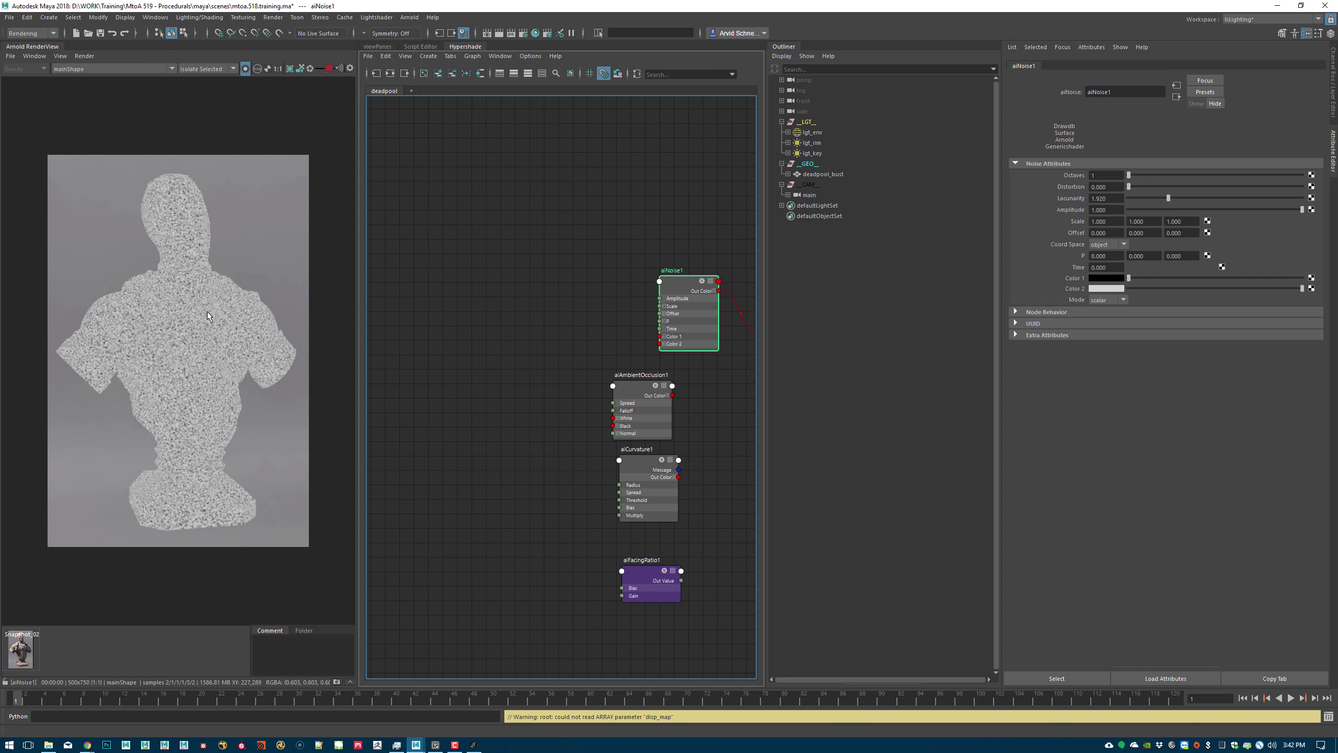
{"action": "scroll", "coordinate": [192, 313], "scroll_direction": "up", "scroll_amount": 3}
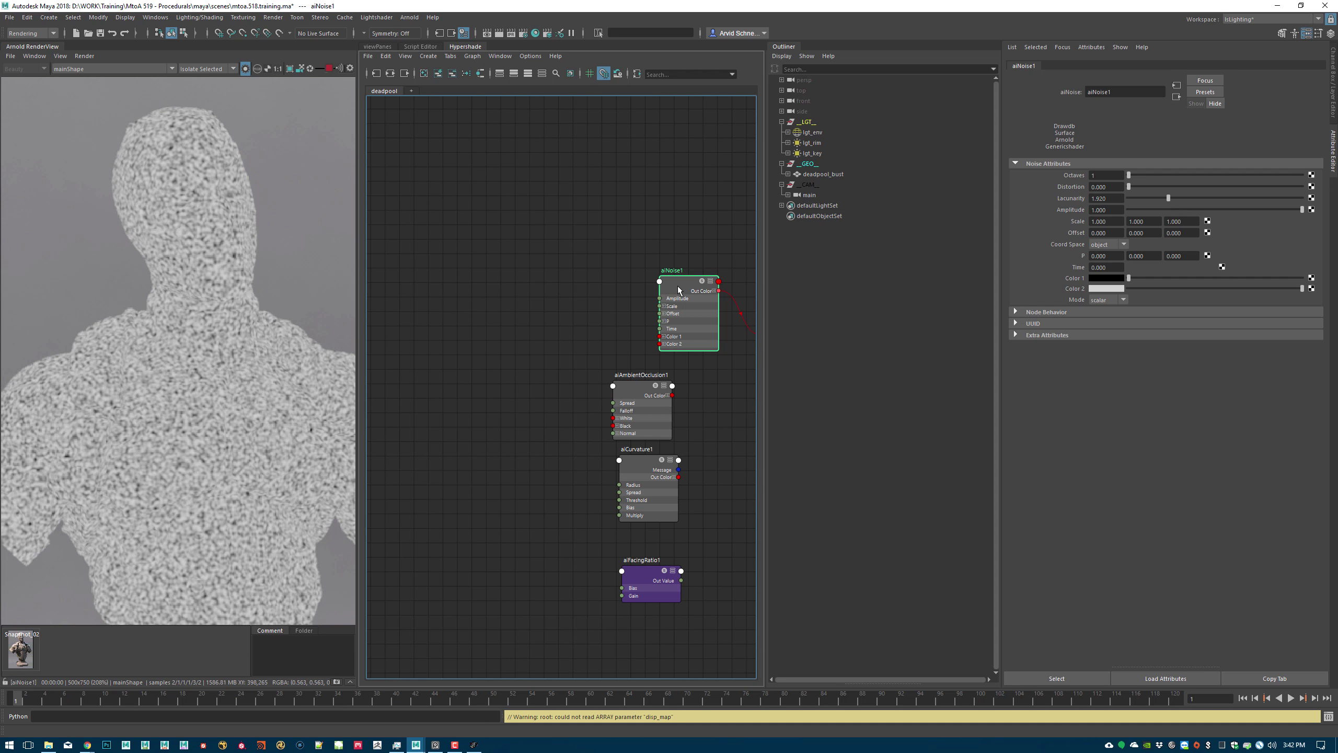
{"action": "left_click_drag", "start_coordinate": [679, 290], "coordinate": [649, 285]}
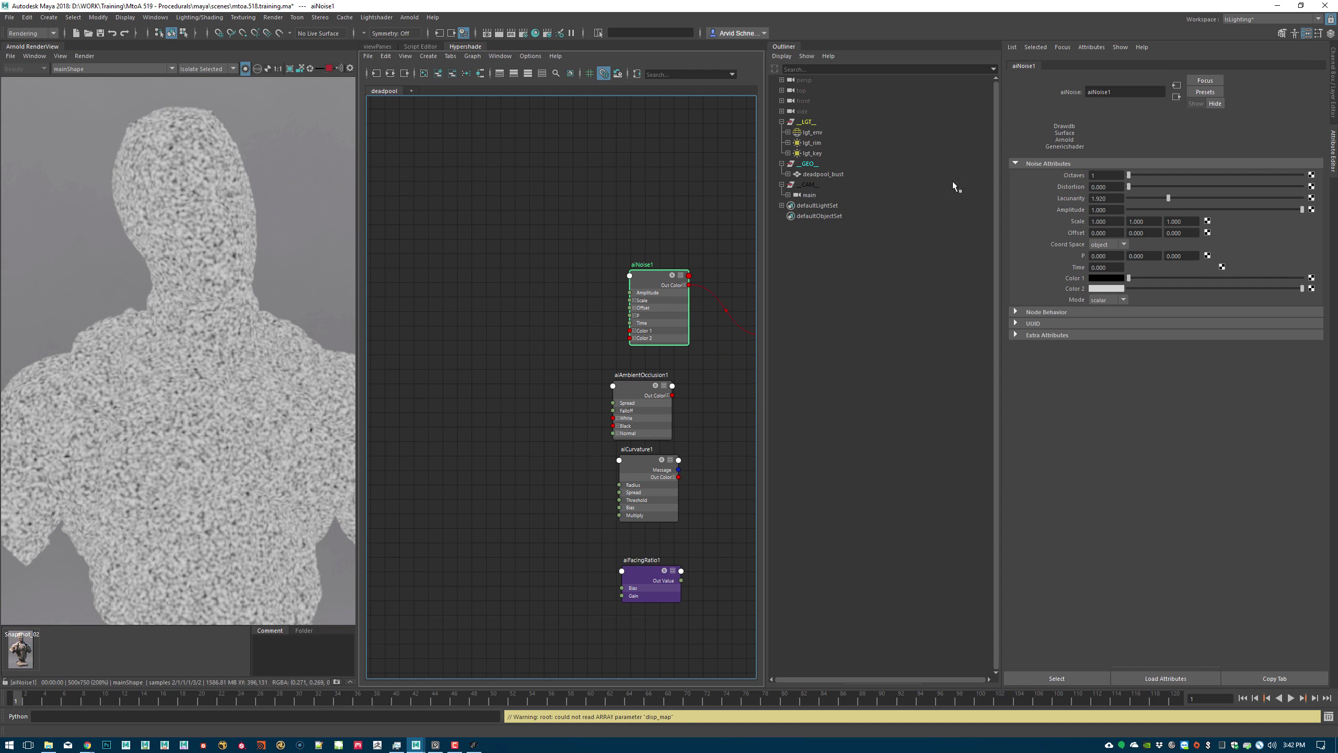
- Set the aiNoise Scale to 0.05 on all three axes
{"action": "left_click", "coordinate": [1095, 223]}
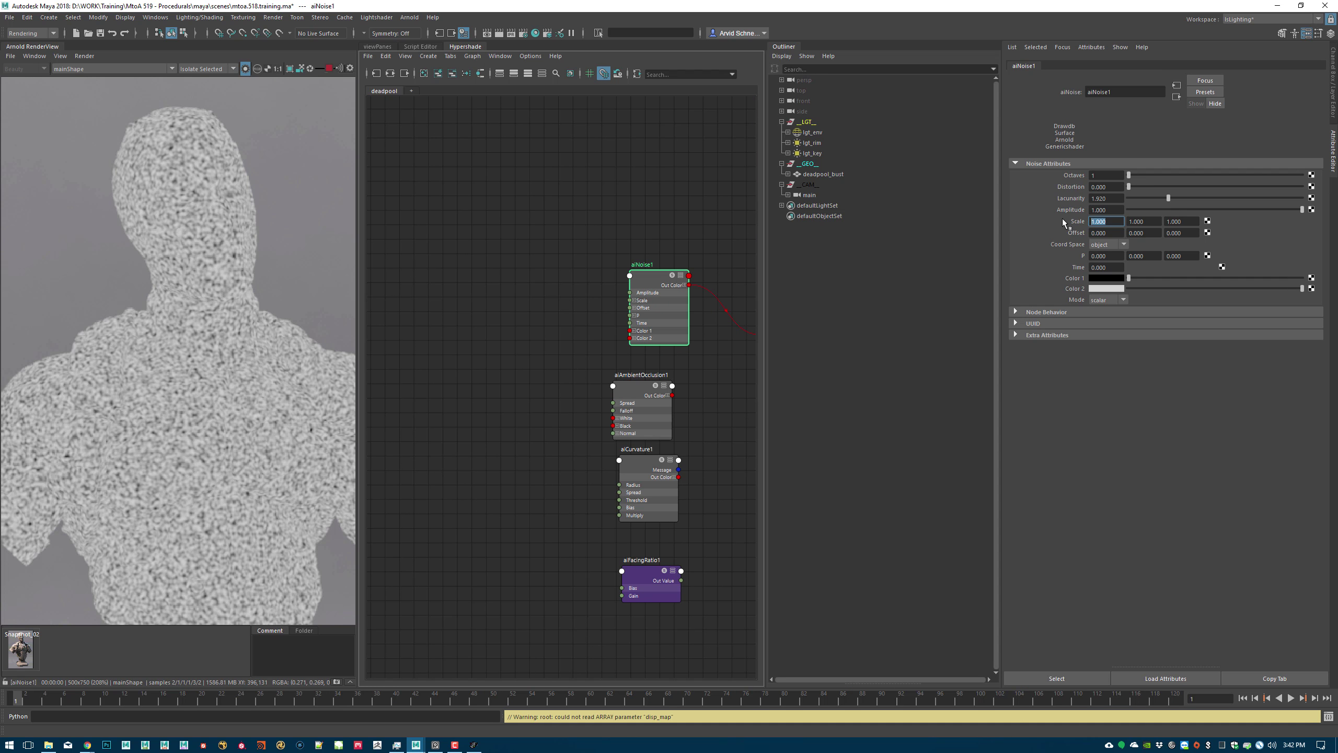
{"action": "type", "text": ".05"}
{"action": "key", "text": "Tab"}
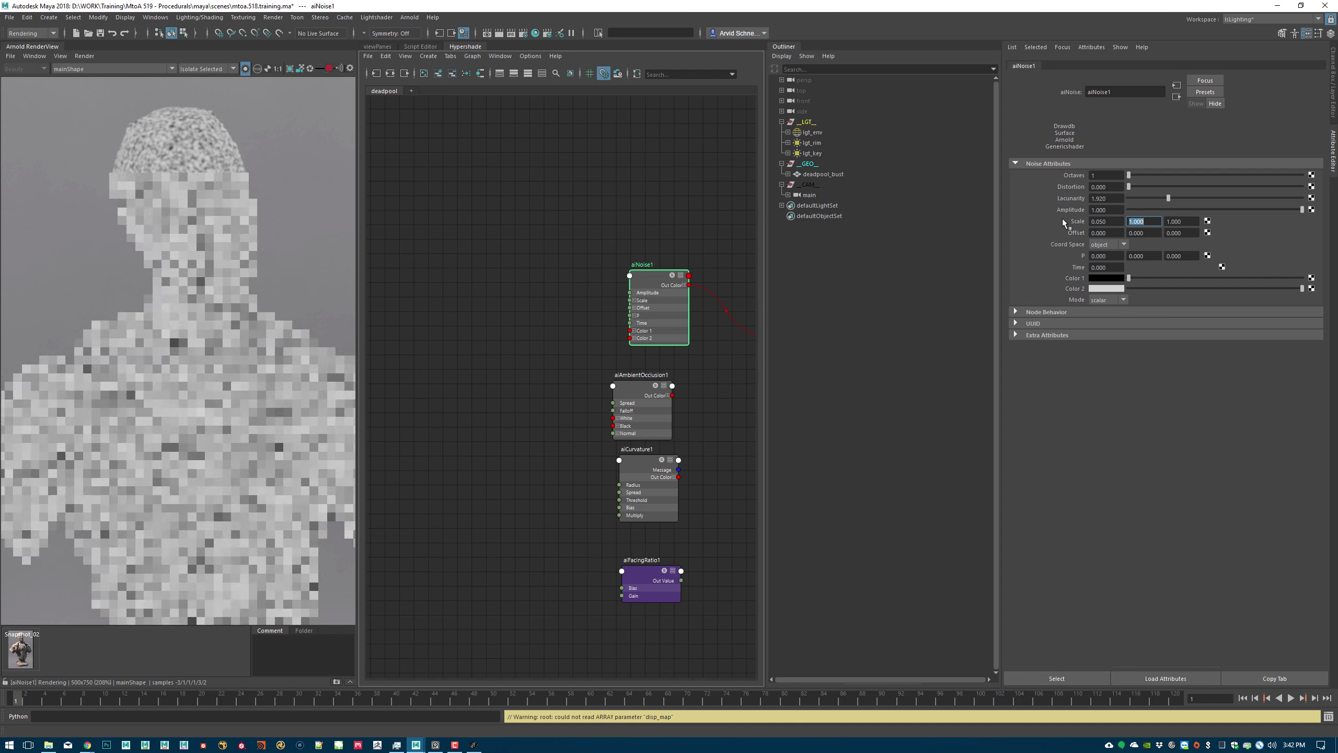
{"action": "type", "text": ".05"}
{"action": "key", "text": "Tab"}
{"action": "type", "text": ".05"}
{"action": "key", "text": "Return"}
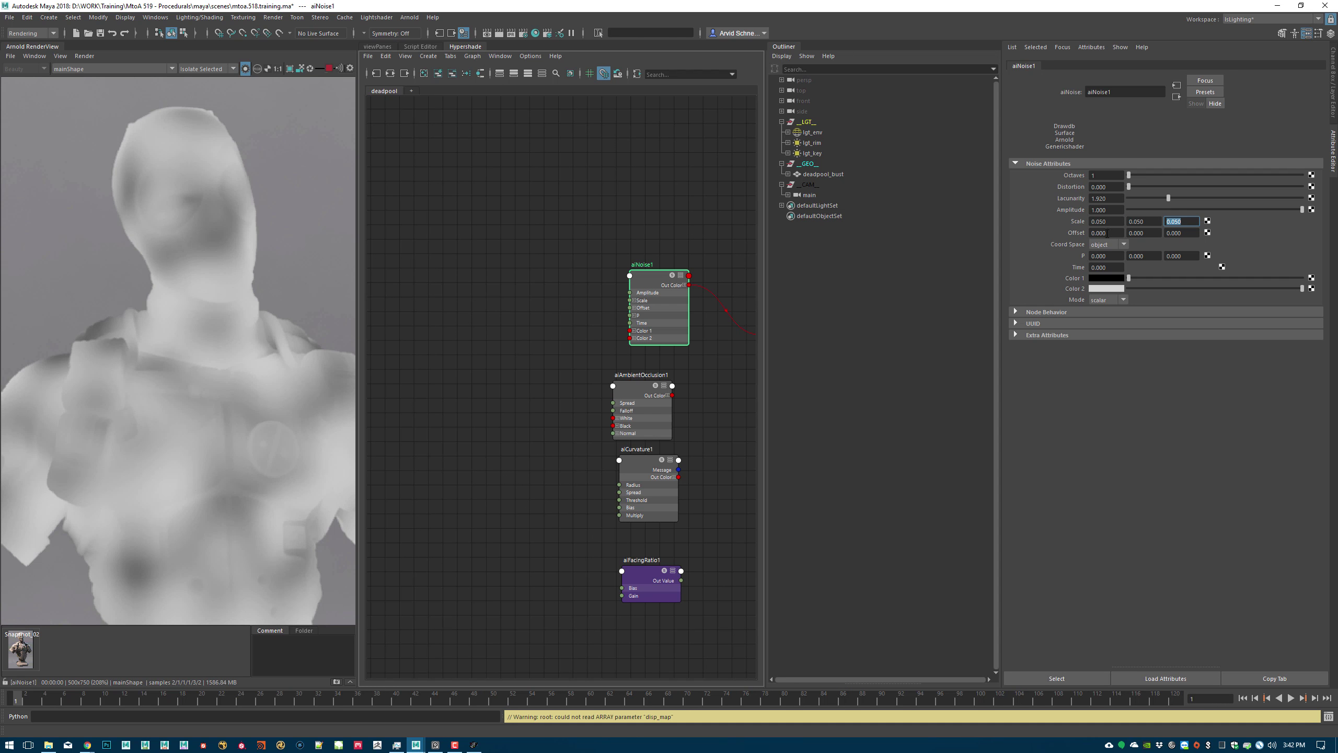
- Raise the aiNoise Distortion to 0.42 and check the pattern across the bust's shoulder
{"action": "left_click_drag", "start_coordinate": [1129, 186], "coordinate": [1141, 198]}
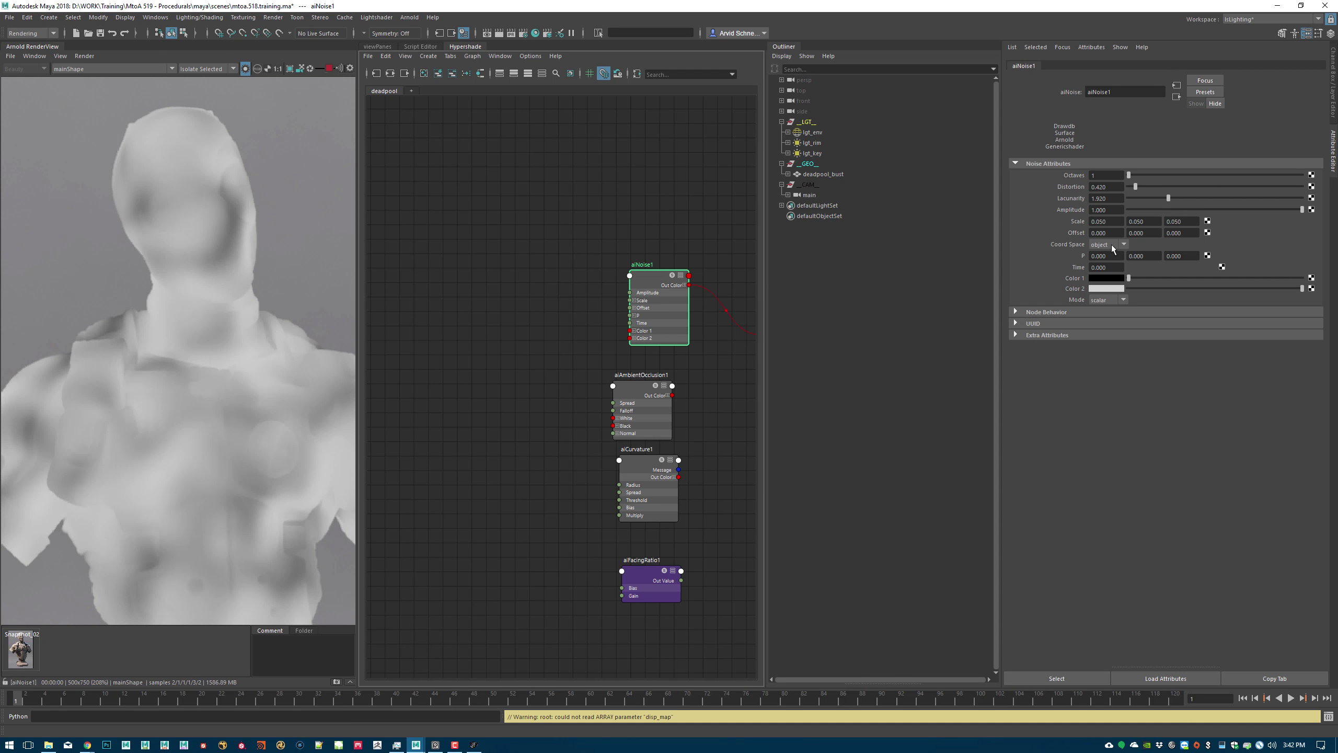
{"action": "middle_click_drag", "start_coordinate": [641, 204], "coordinate": [550, 183], "text": "alt"}
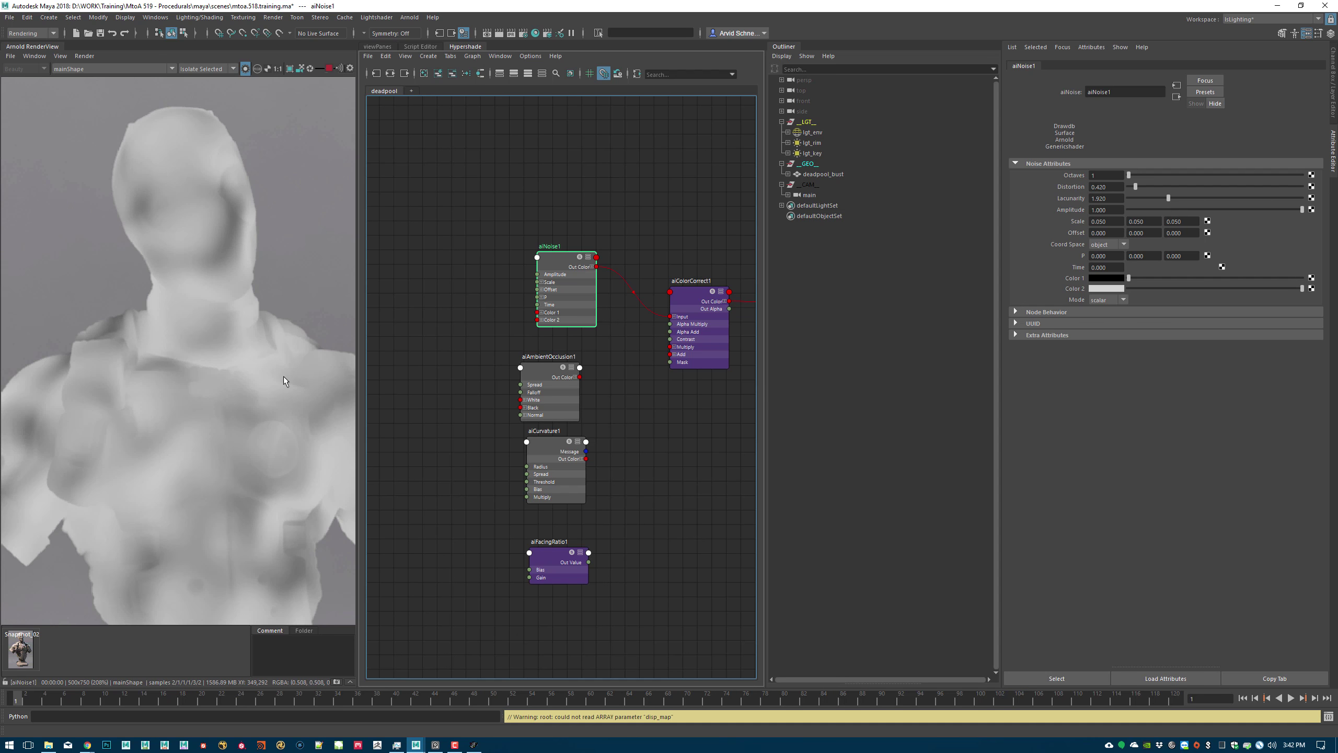
{"action": "middle_click_drag", "start_coordinate": [291, 380], "coordinate": [196, 322]}
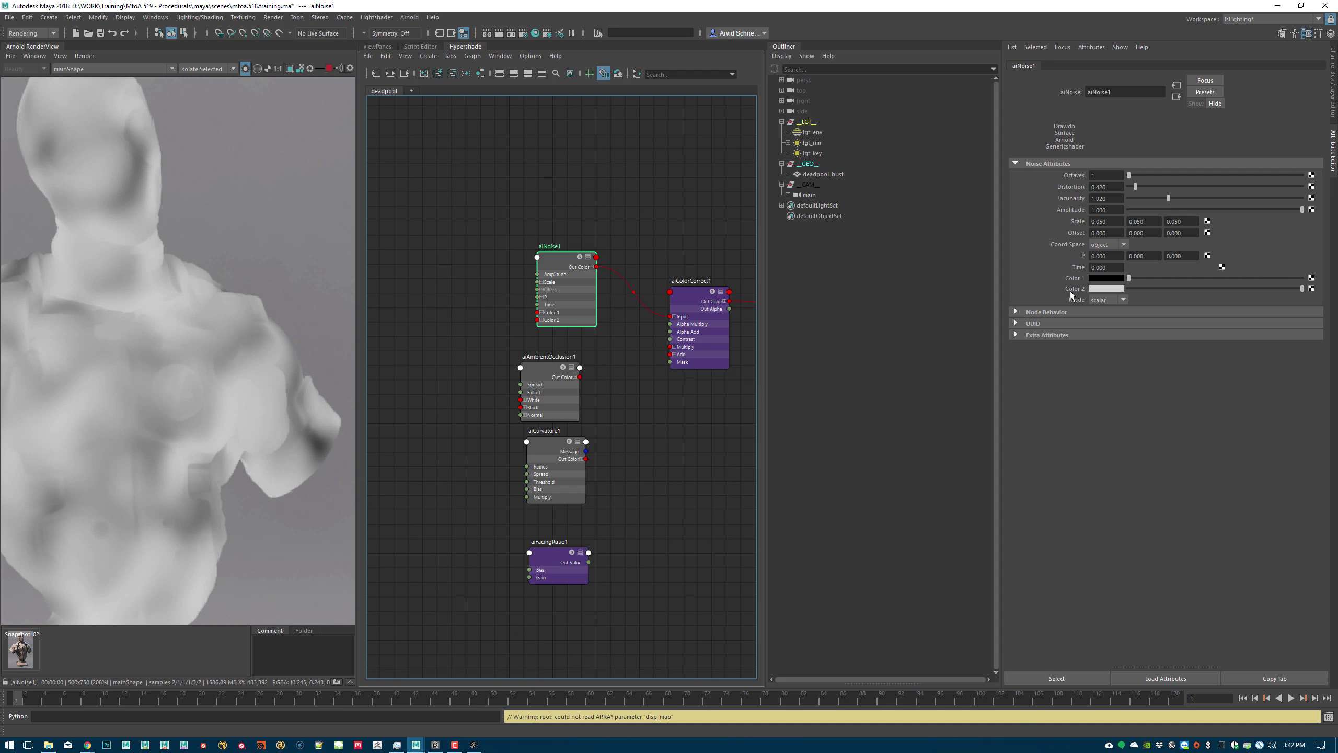
- Lower the noise contrast by raising Color 1 to a dark grey and darkening Color 2 to a mid grey
{"action": "left_click_drag", "start_coordinate": [1129, 278], "coordinate": [1203, 294]}
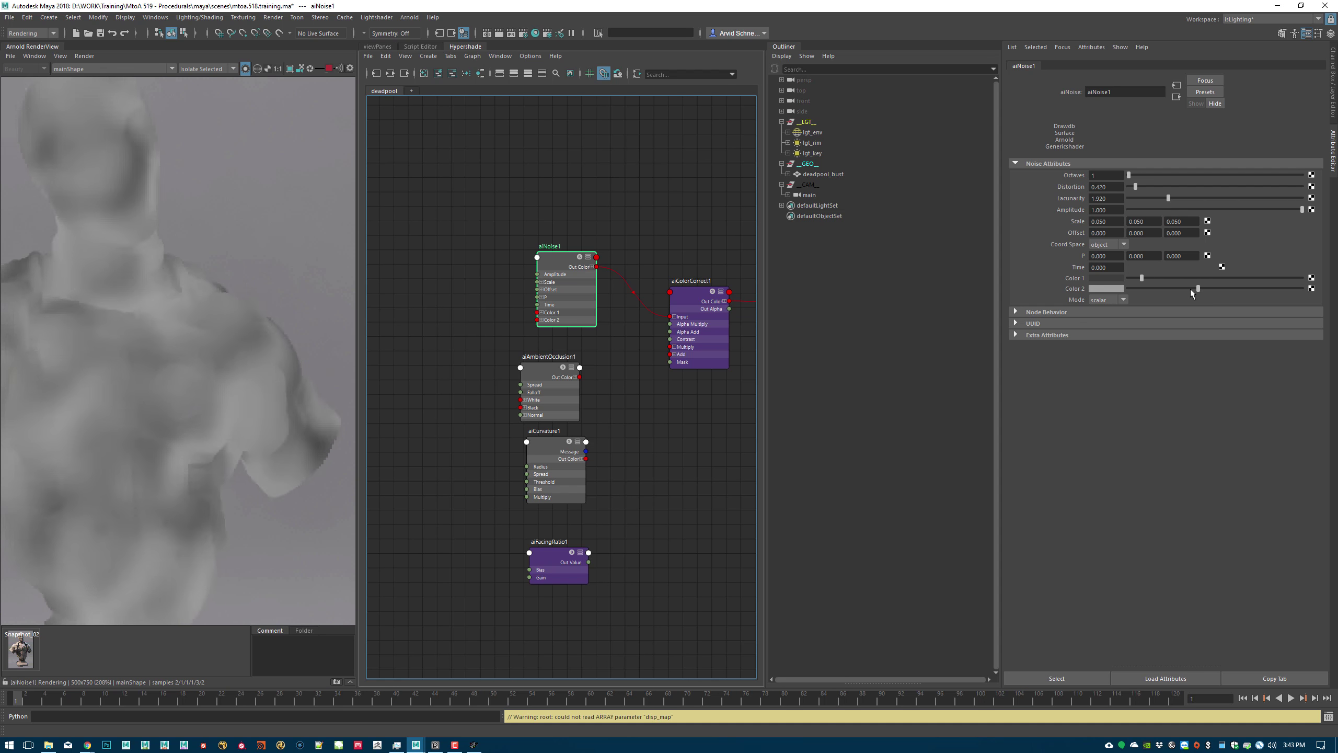
{"action": "left_click", "coordinate": [1117, 289]}
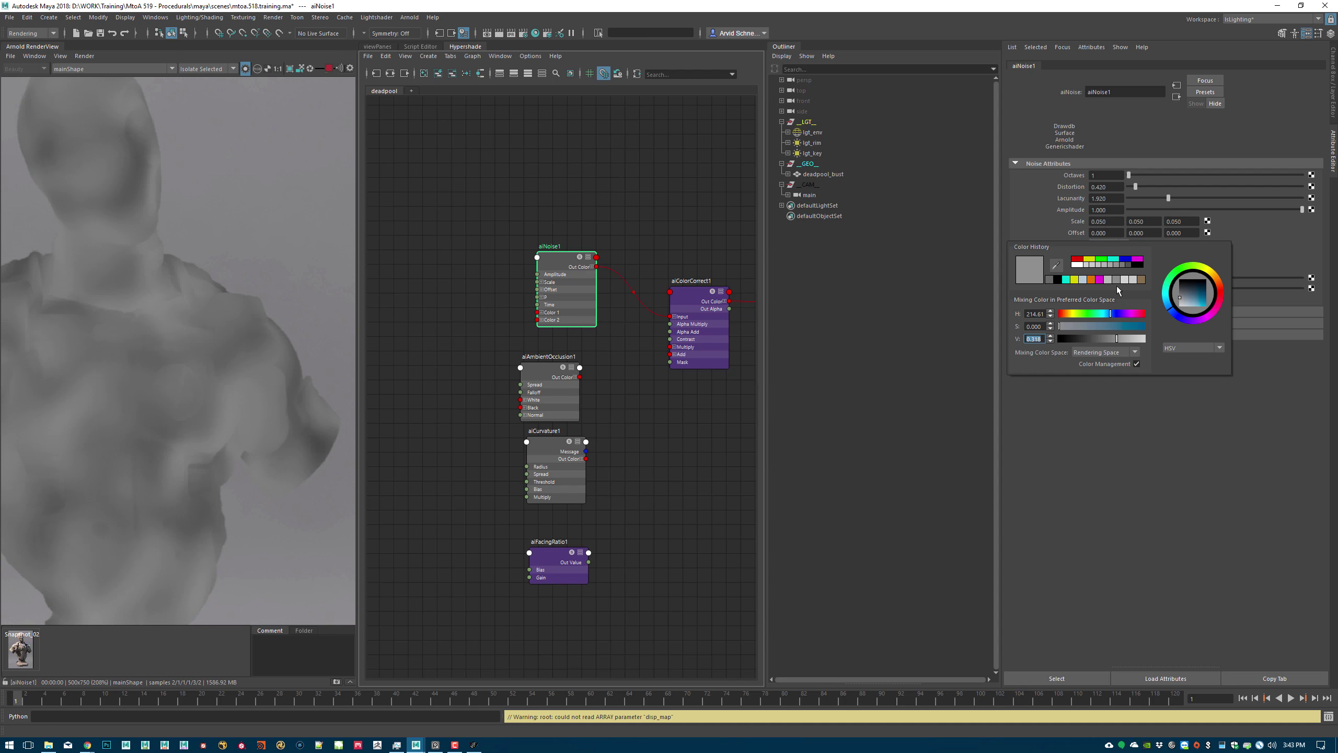
{"action": "left_click", "coordinate": [1116, 280]}
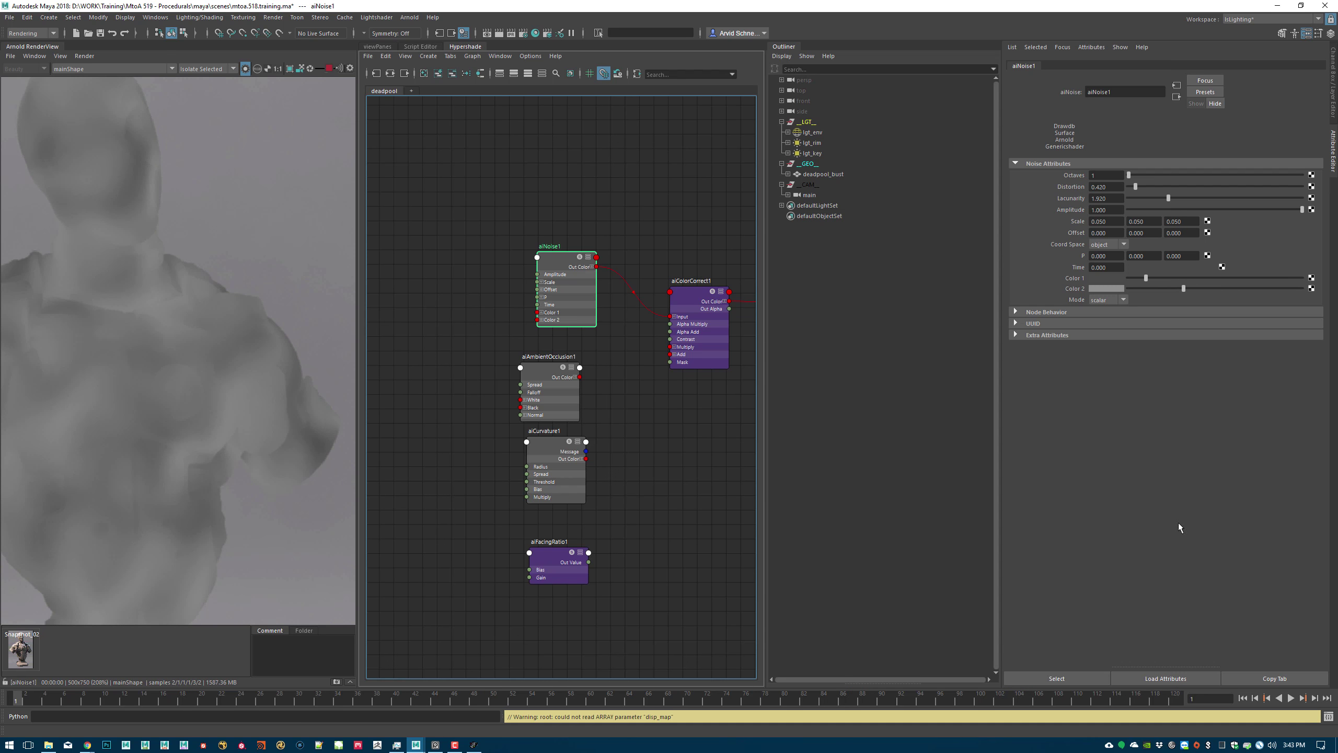
- Select ai_main and turn off isolated rendering to inspect the full metal shading on the bust's head and chest
{"action": "middle_click_drag", "start_coordinate": [658, 263], "coordinate": [443, 218], "text": "alt"}
{"action": "left_click", "coordinate": [611, 227]}
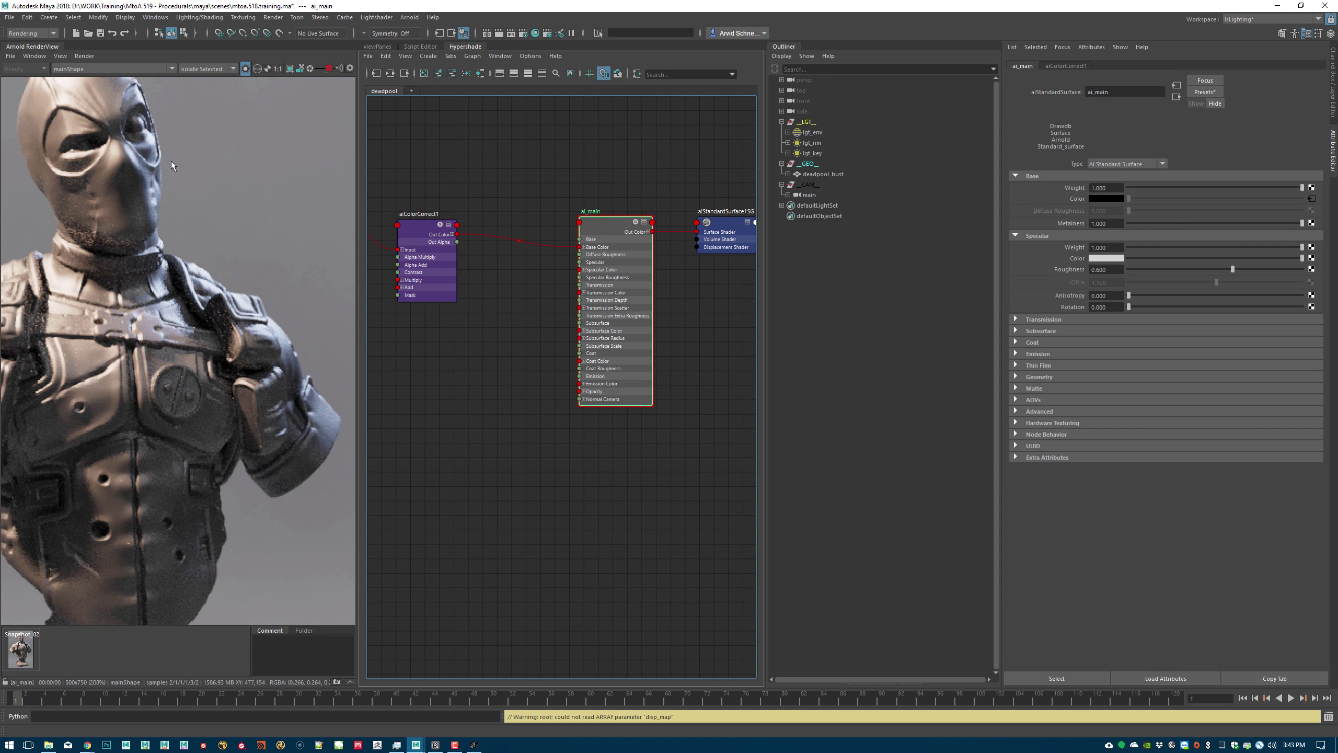
{"action": "left_click", "coordinate": [245, 69]}
{"action": "middle_click_drag", "start_coordinate": [187, 221], "coordinate": [322, 297]}
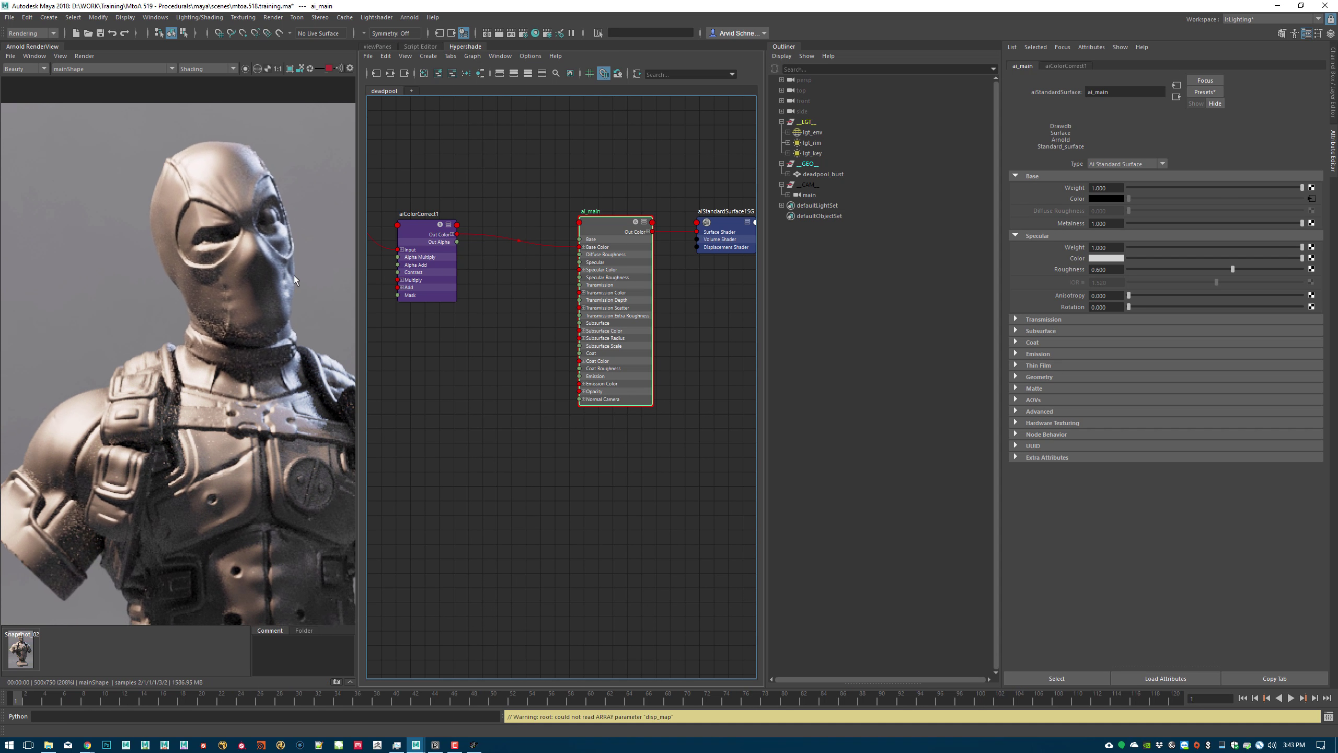
- Brighten Color 2 of the aiNoise node slightly while watching the shaded render
{"action": "middle_click_drag", "start_coordinate": [472, 199], "coordinate": [663, 233], "text": "alt"}
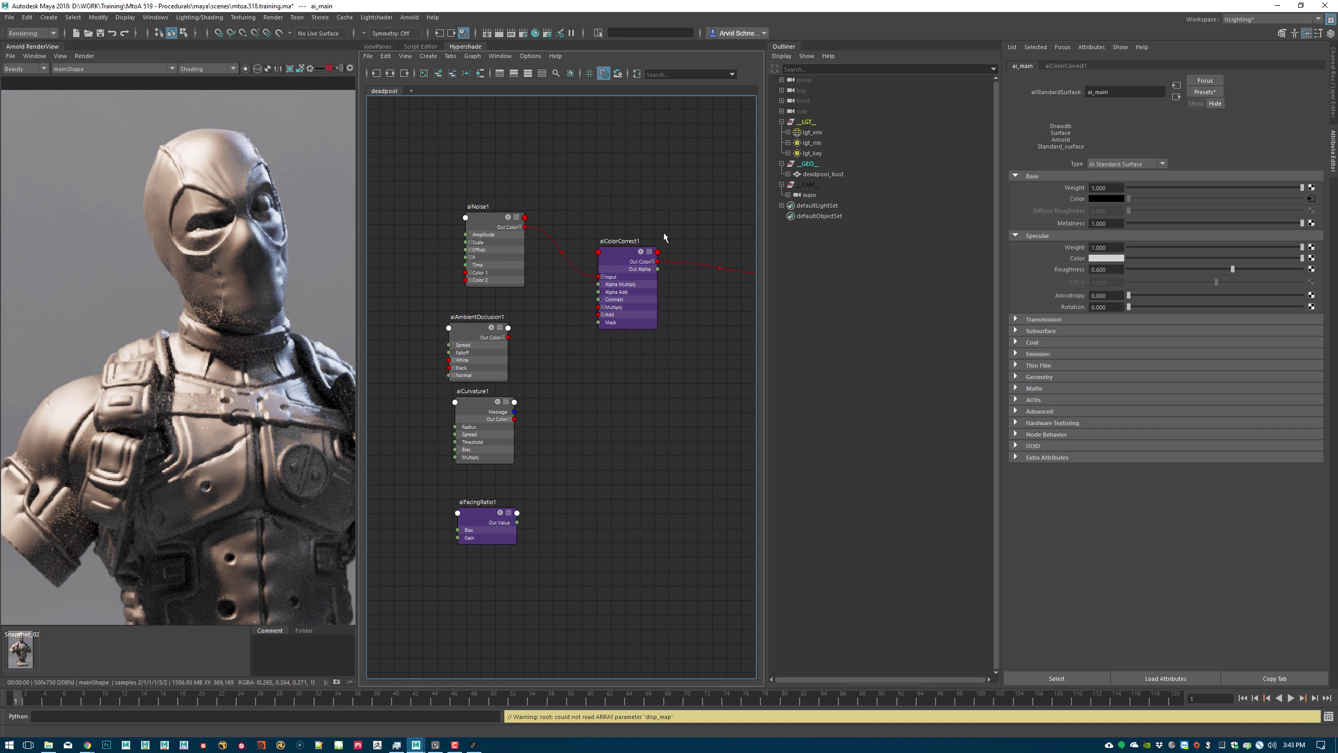
{"action": "left_click", "coordinate": [477, 231]}
{"action": "left_click", "coordinate": [1202, 289]}
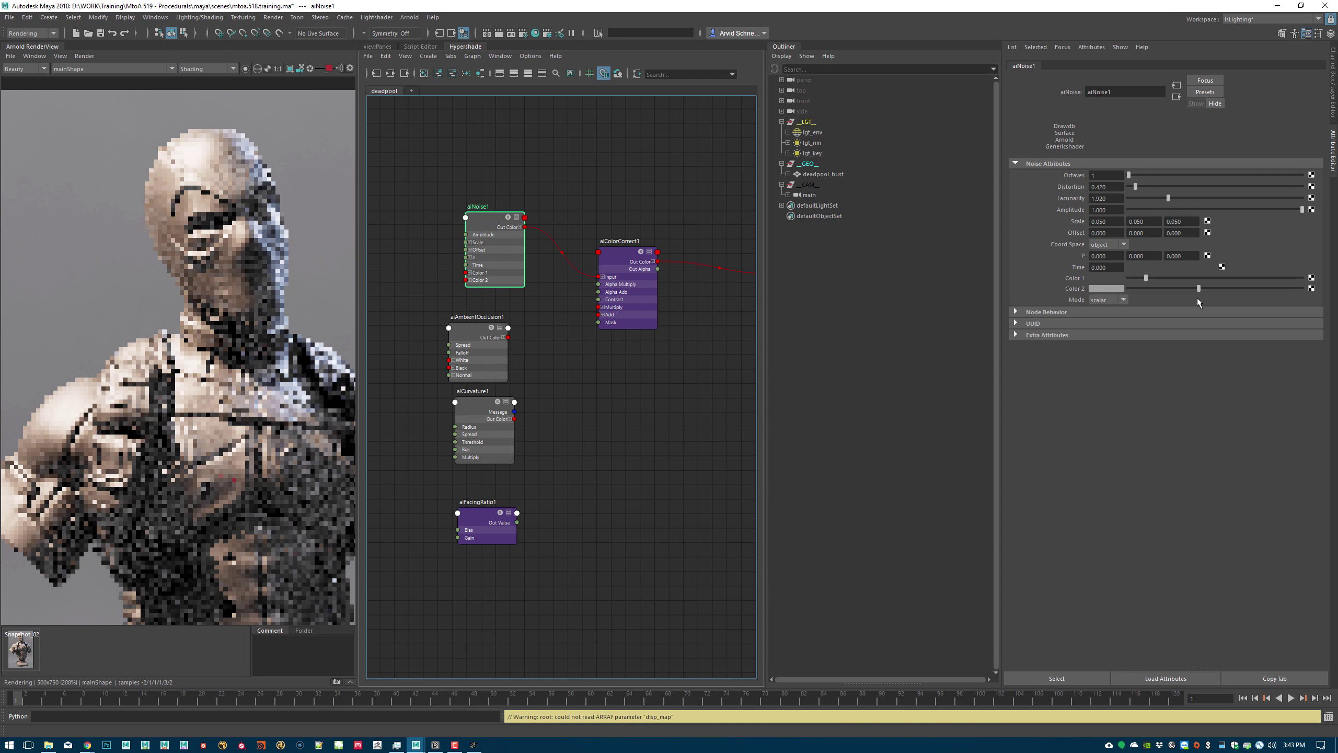
{"action": "left_click", "coordinate": [1194, 289]}
- Rename the aiNoise node as aiNoise_base
{"action": "middle_click_drag", "start_coordinate": [481, 206], "coordinate": [640, 227], "text": "alt"}
{"action": "double_click", "coordinate": [640, 227]}
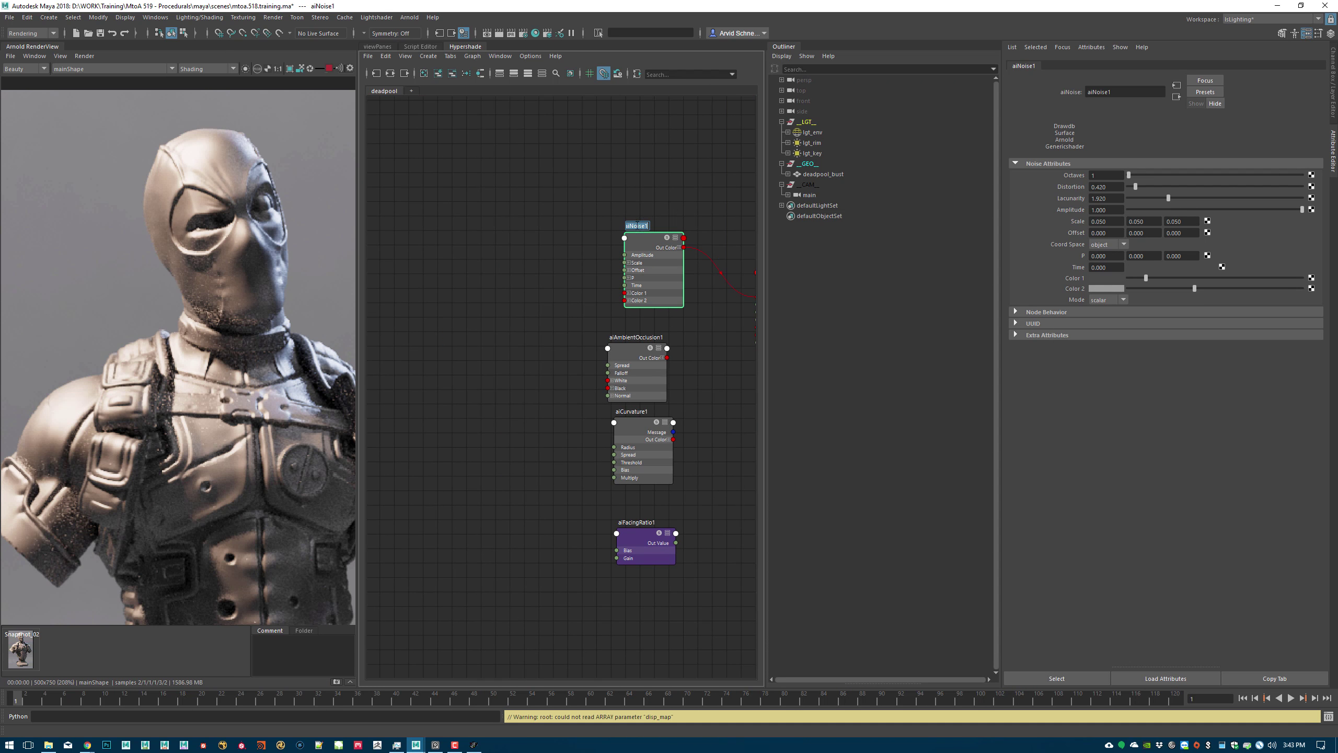
{"action": "key", "text": "End"}
{"action": "key", "text": "BackSpace"}
{"action": "type", "text": "_base"}
{"action": "key", "text": "Return"}
- Rename the color correct node as ai_cc_base
{"action": "middle_click_drag", "start_coordinate": [650, 236], "coordinate": [572, 202], "text": "alt"}
{"action": "double_click", "coordinate": [569, 210]}
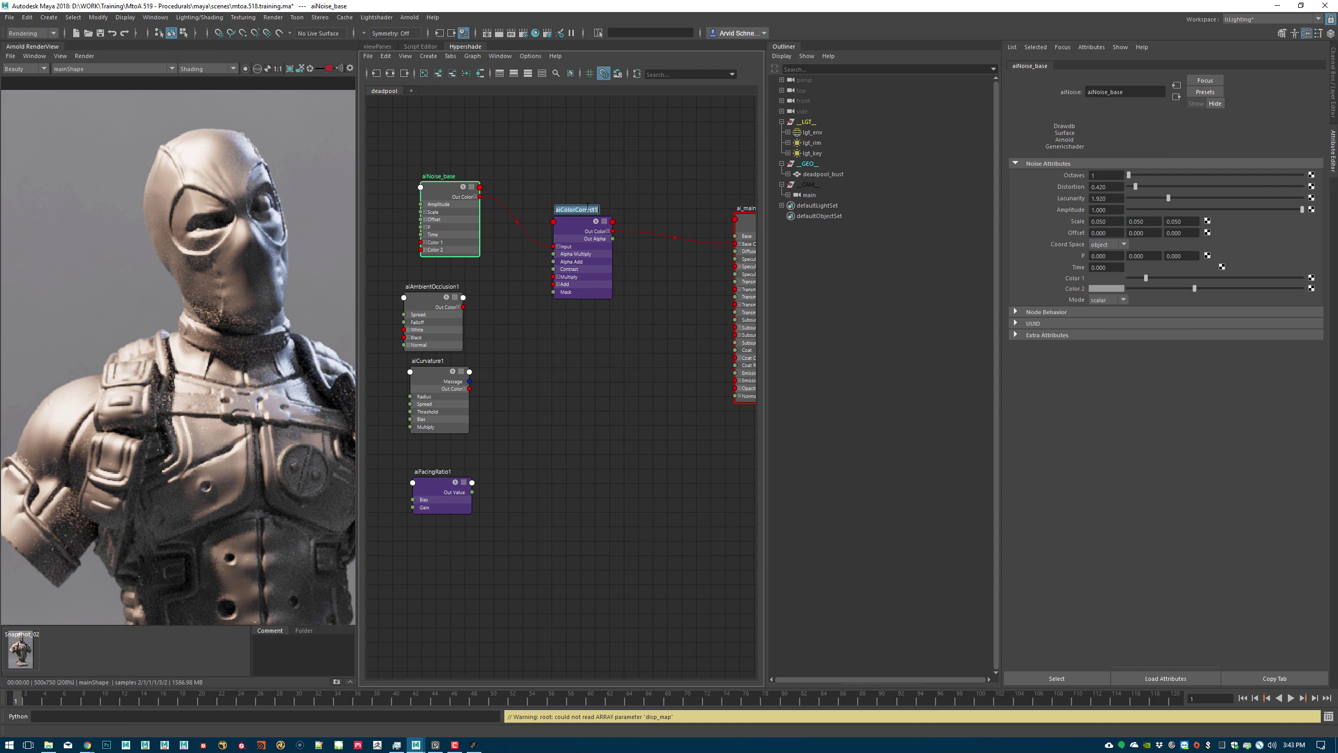
{"action": "type", "text": "ai_cc_base"}
{"action": "key", "text": "Return"}
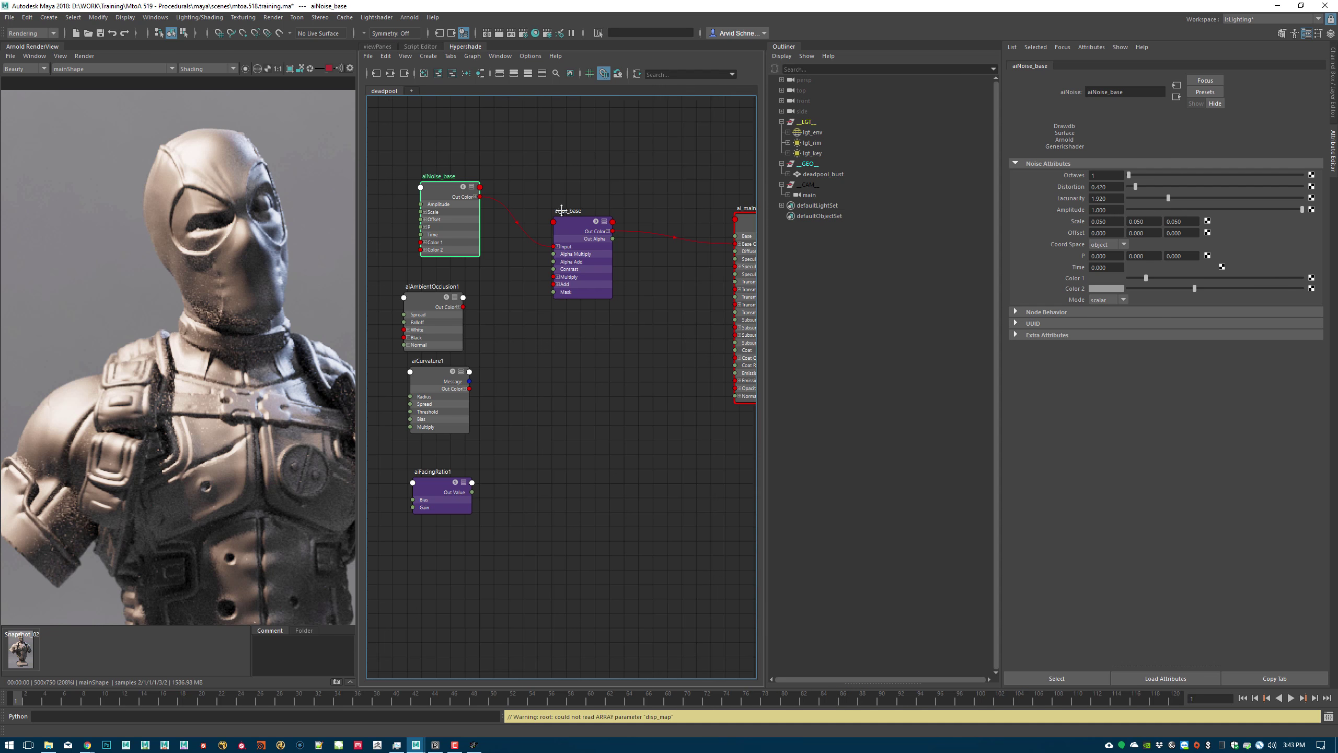
- Place ai_cc_base directly beside aiNoise_base and render its output in isolation
{"action": "middle_click_drag", "start_coordinate": [532, 219], "coordinate": [586, 168], "text": "alt"}
{"action": "left_click_drag", "start_coordinate": [630, 173], "coordinate": [607, 137]}
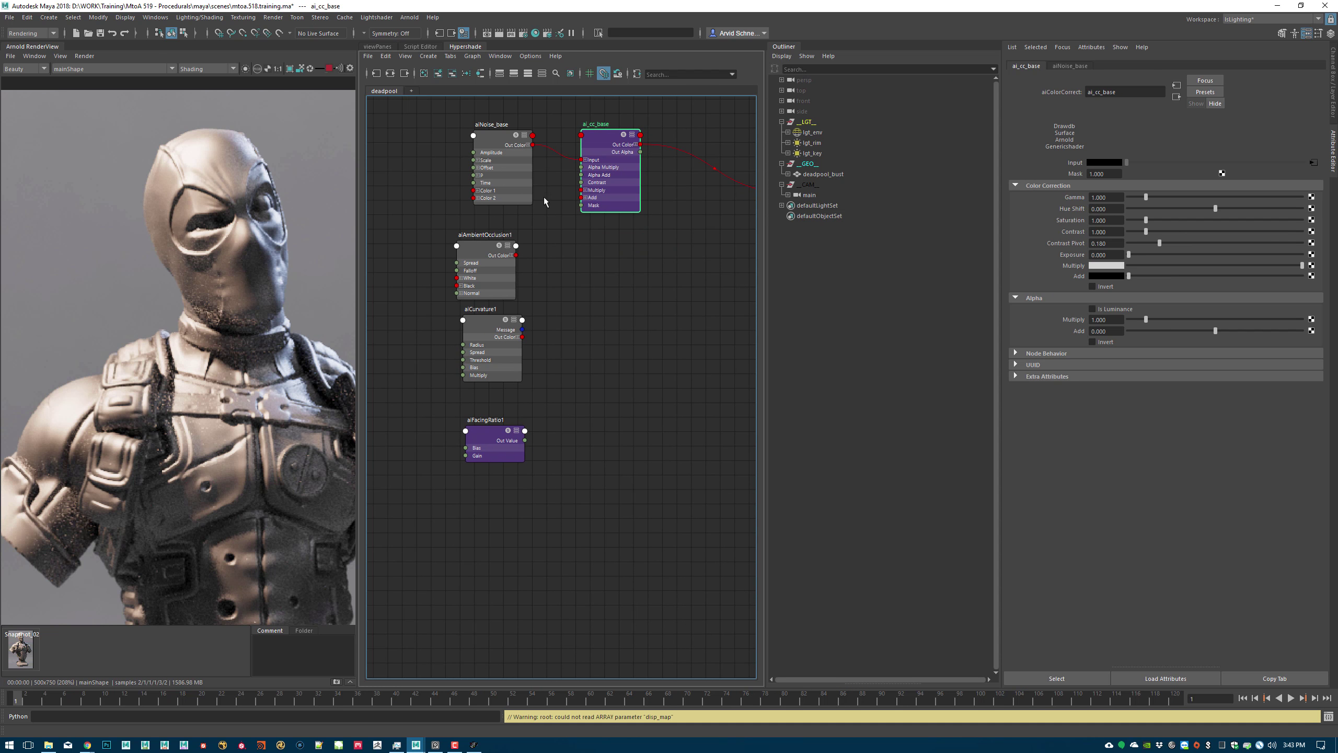
{"action": "left_click", "coordinate": [245, 68]}
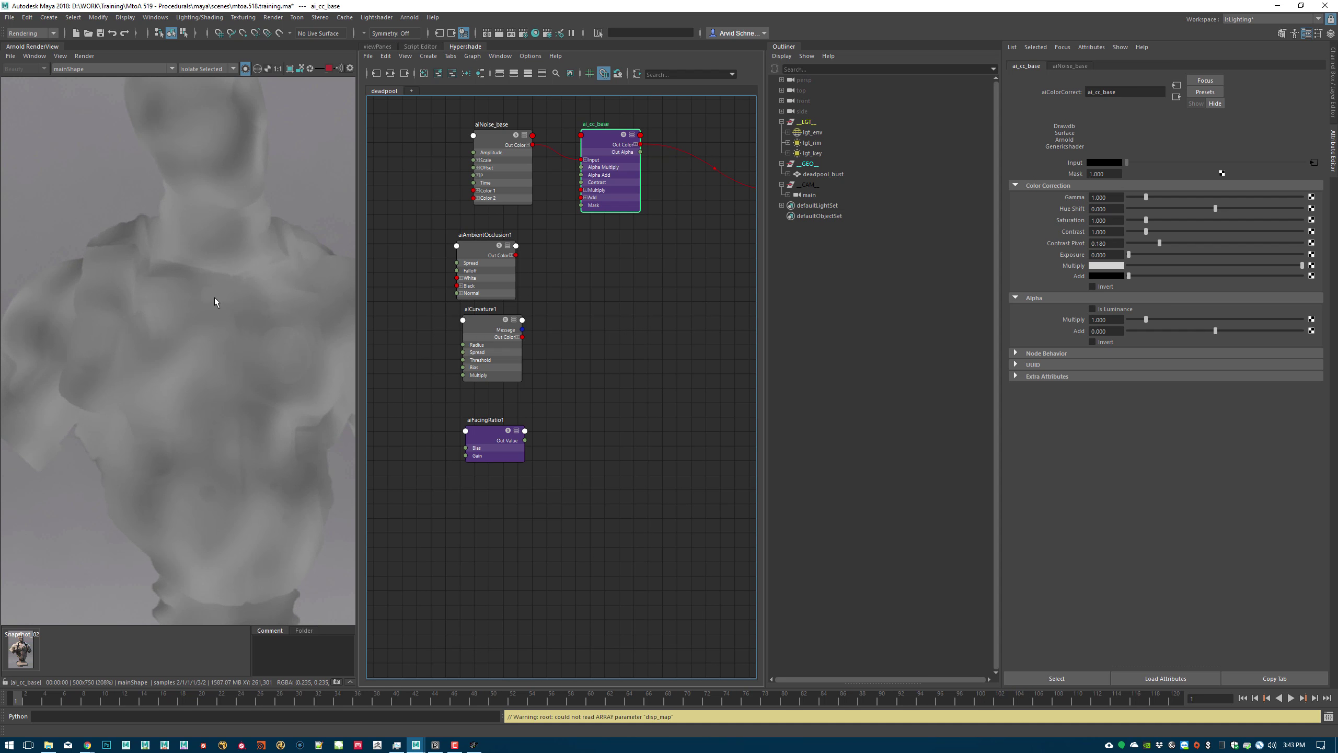
- Create an aiRange node beside aiAmbientOcclusion1 and connect the ambient occlusion's Out Color to its Input
{"action": "left_click_drag", "start_coordinate": [581, 230], "coordinate": [627, 438]}
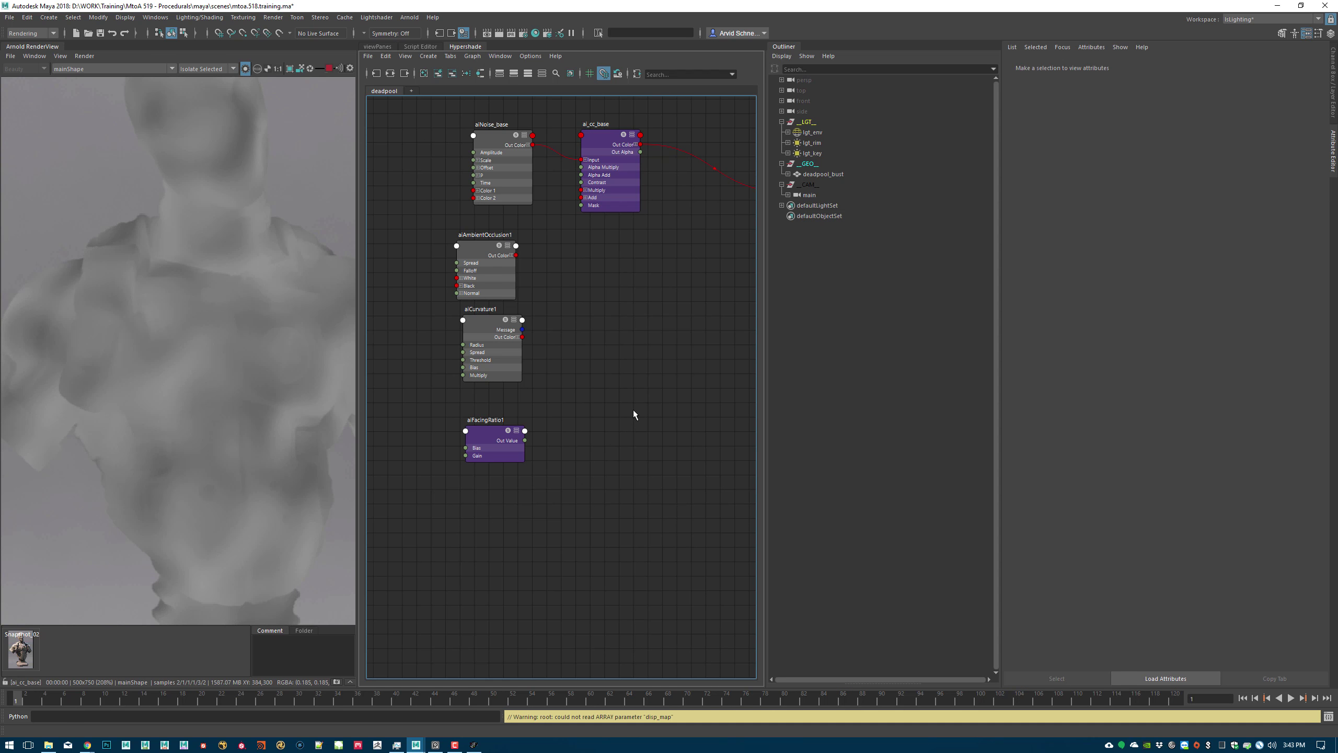
{"action": "middle_click_drag", "start_coordinate": [623, 337], "coordinate": [658, 360], "text": "alt"}
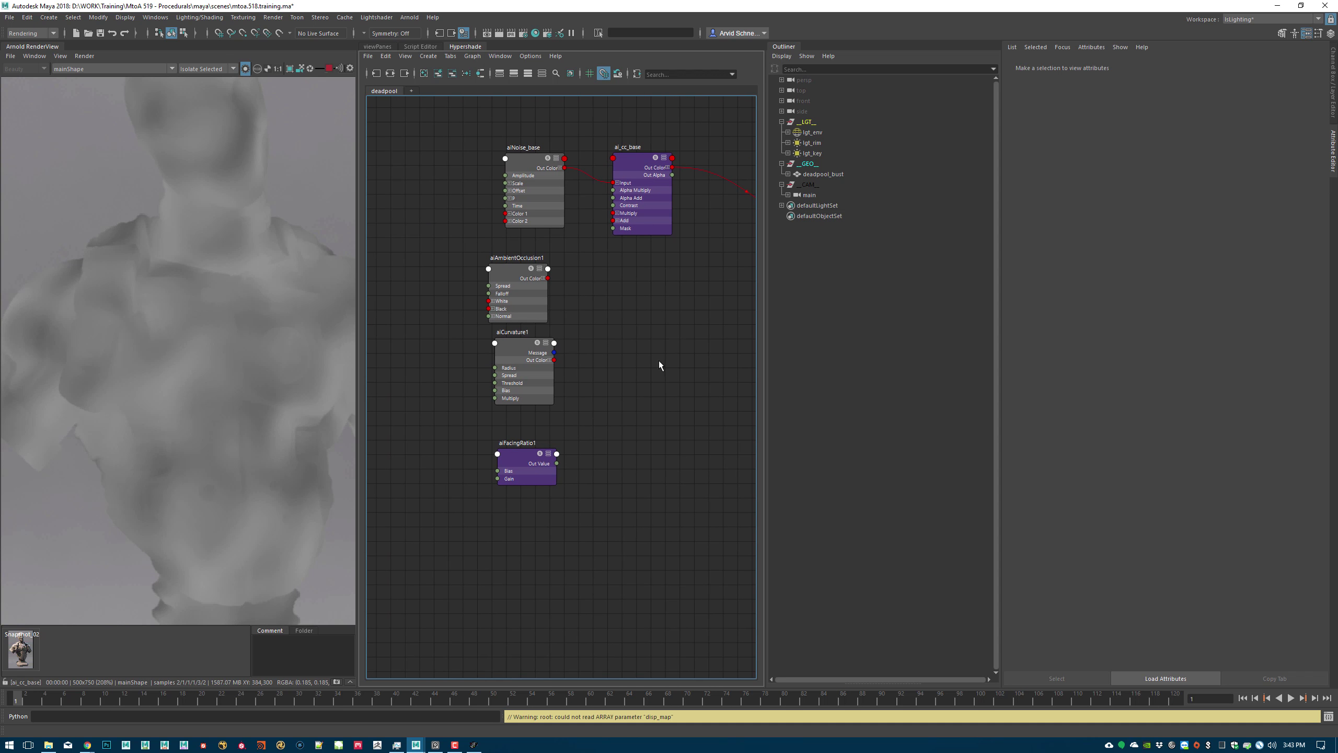
{"action": "middle_click_drag", "start_coordinate": [656, 269], "coordinate": [590, 278], "text": "alt"}
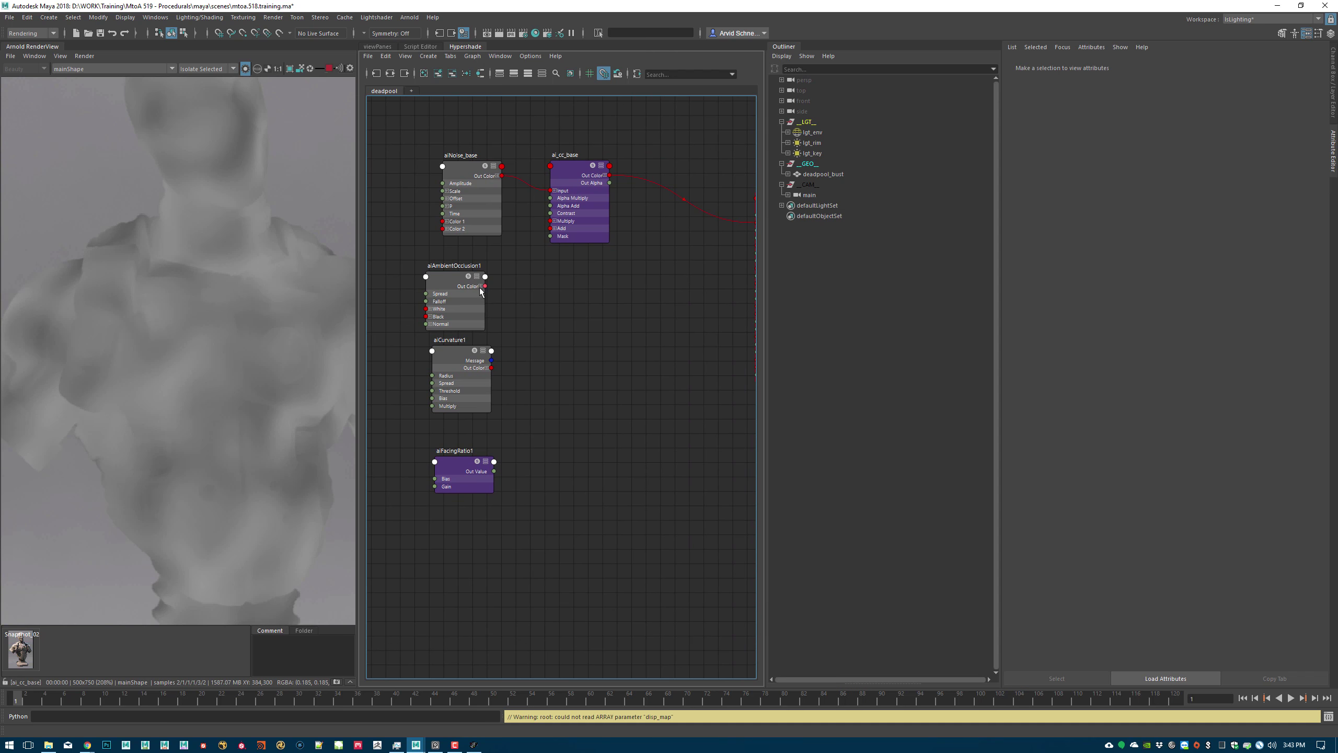
{"action": "key", "text": "Tab"}
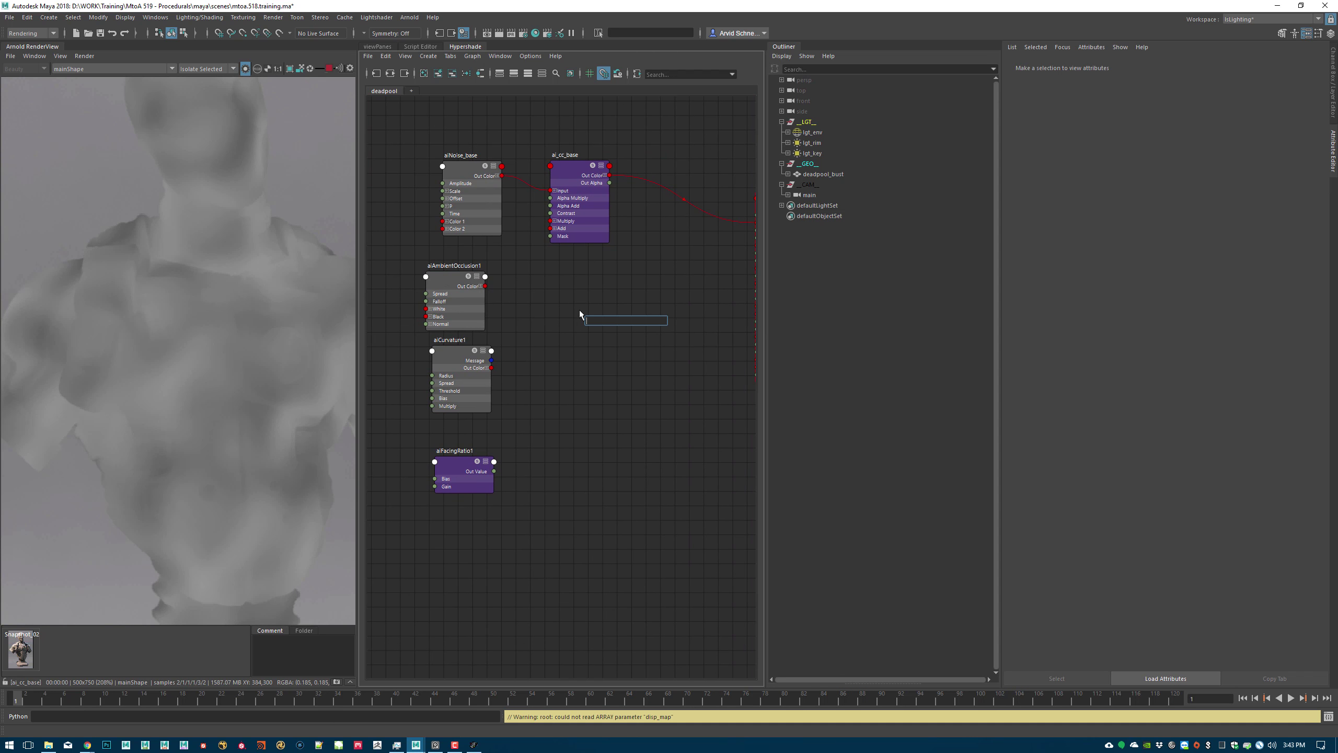
{"action": "type", "text": "air"}
{"action": "key", "text": "Down"}
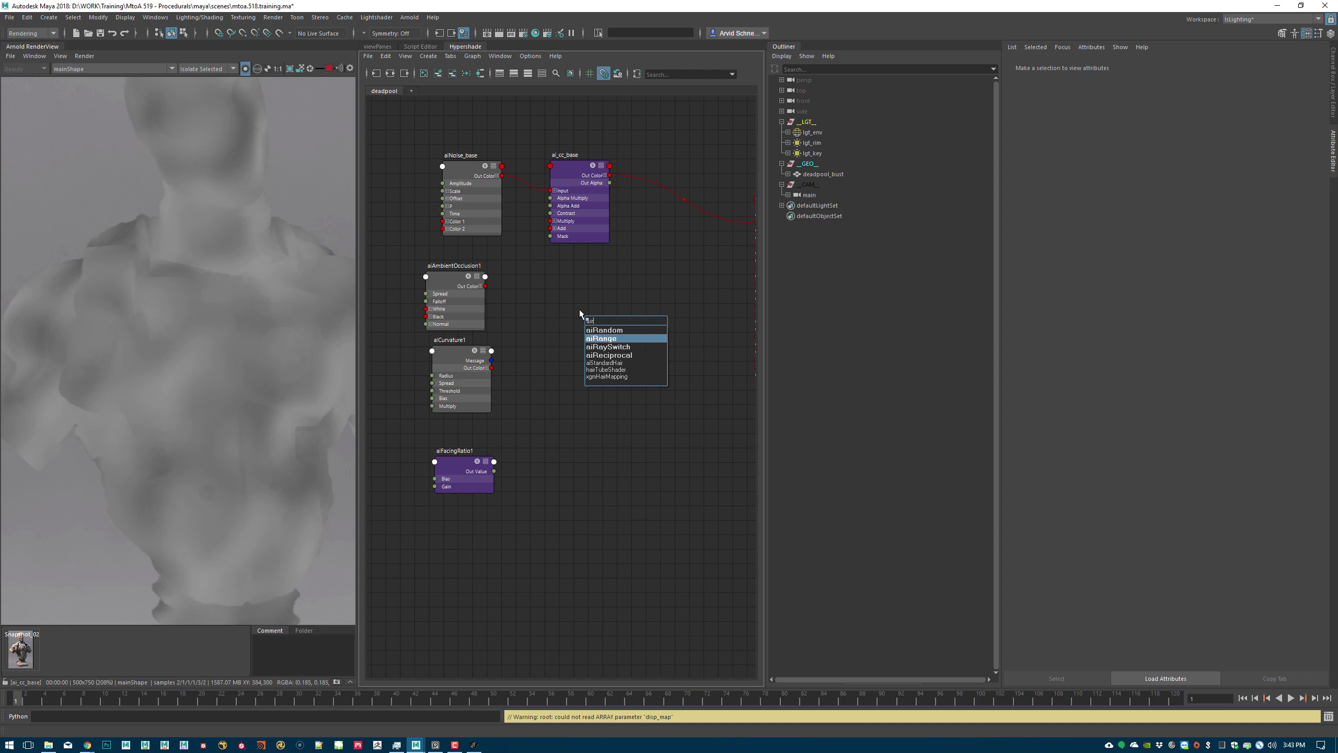
{"action": "key", "text": "Return"}
{"action": "left_click_drag", "start_coordinate": [613, 320], "coordinate": [568, 282]}
{"action": "left_click_drag", "start_coordinate": [485, 286], "coordinate": [538, 300]}
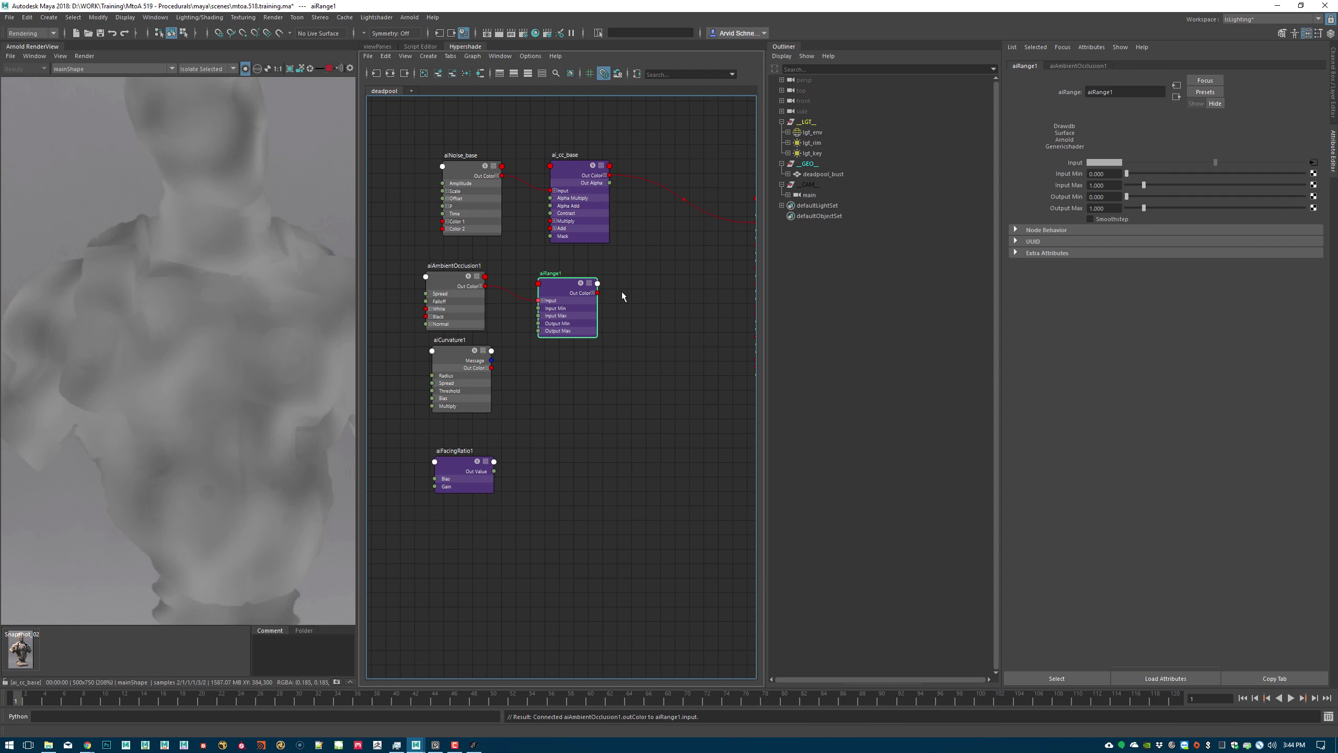
- Connect aiRange1's Out Color R to the Mask of ai_cc_base and move ai_cc_base closer to ai_main
{"action": "left_click", "coordinate": [597, 308]}
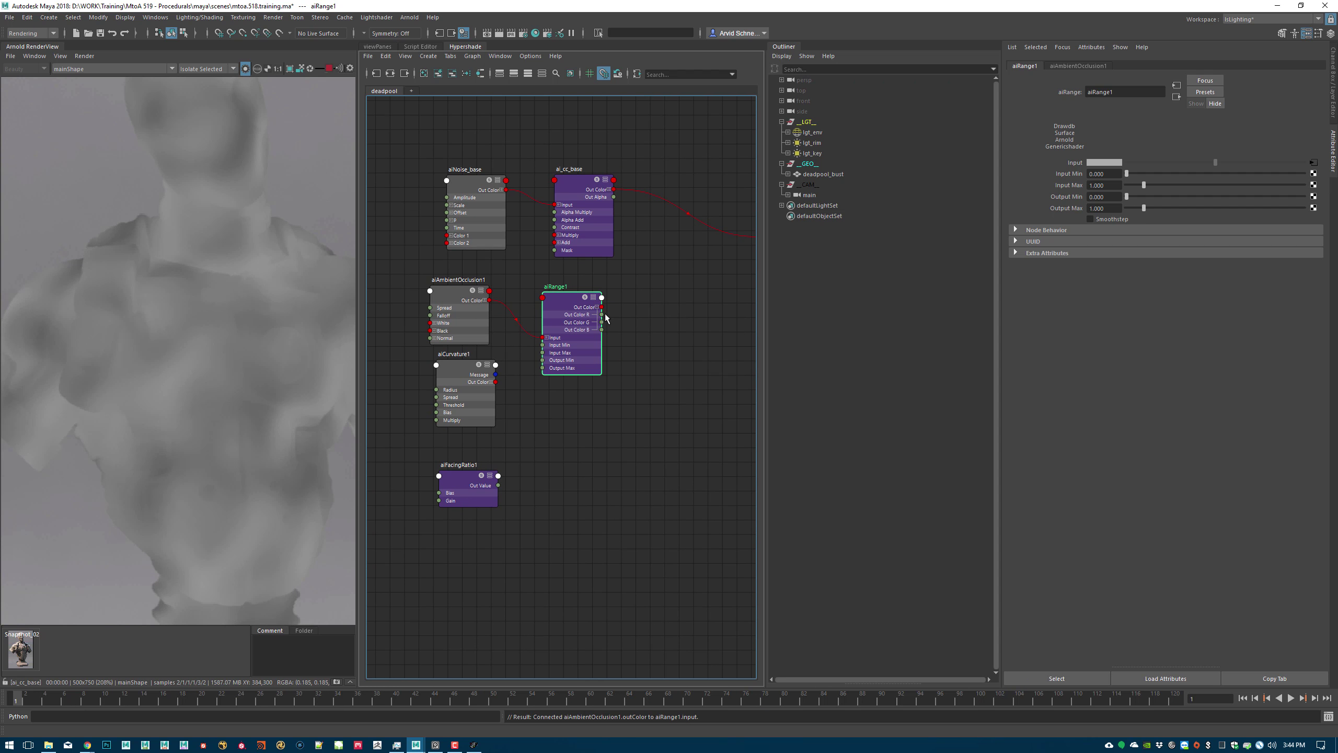
{"action": "left_click_drag", "start_coordinate": [602, 314], "coordinate": [554, 252]}
{"action": "middle_click_drag", "start_coordinate": [643, 180], "coordinate": [558, 168], "text": "alt"}
{"action": "left_click_drag", "start_coordinate": [507, 179], "coordinate": [589, 179]}
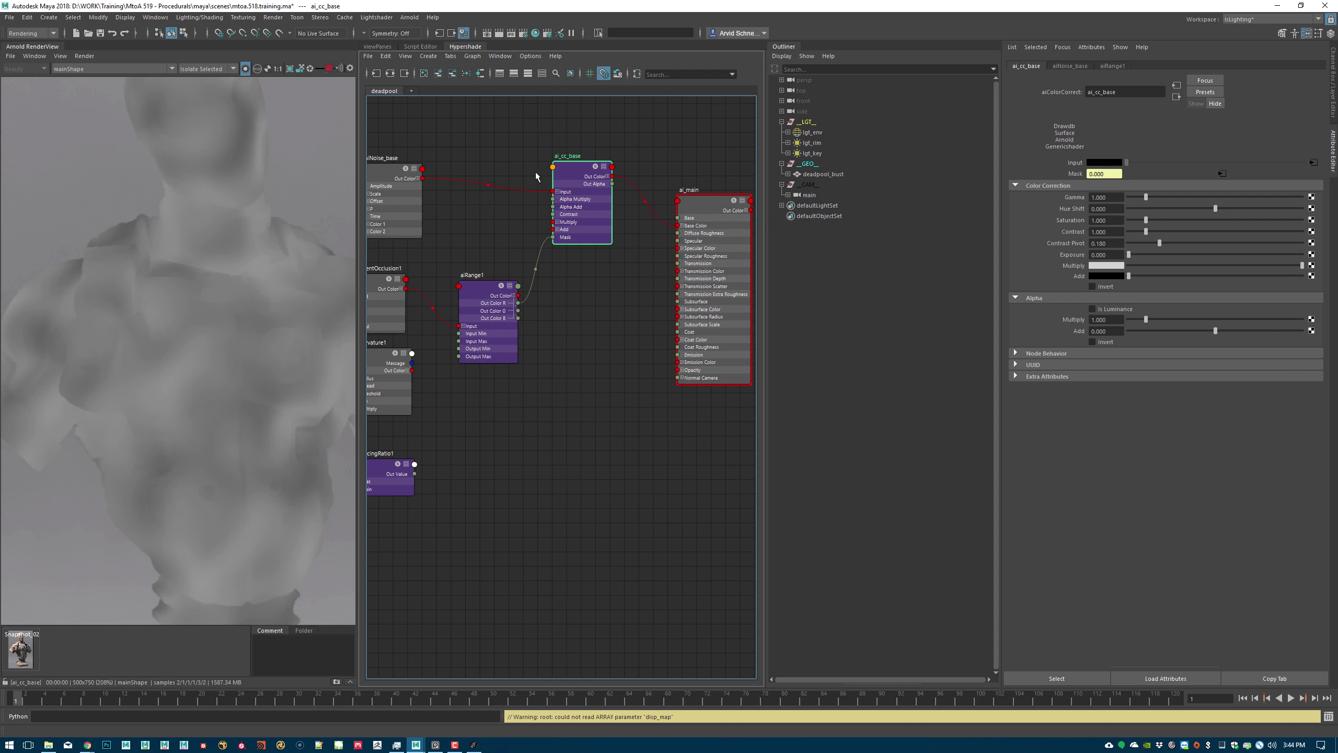
- Inspect the isolated renders of aiRange1 and aiAmbientOcclusion1 on the bust's head and chest
{"action": "middle_click_drag", "start_coordinate": [546, 174], "coordinate": [687, 190], "text": "alt"}
{"action": "left_click_drag", "start_coordinate": [629, 291], "coordinate": [622, 272]}
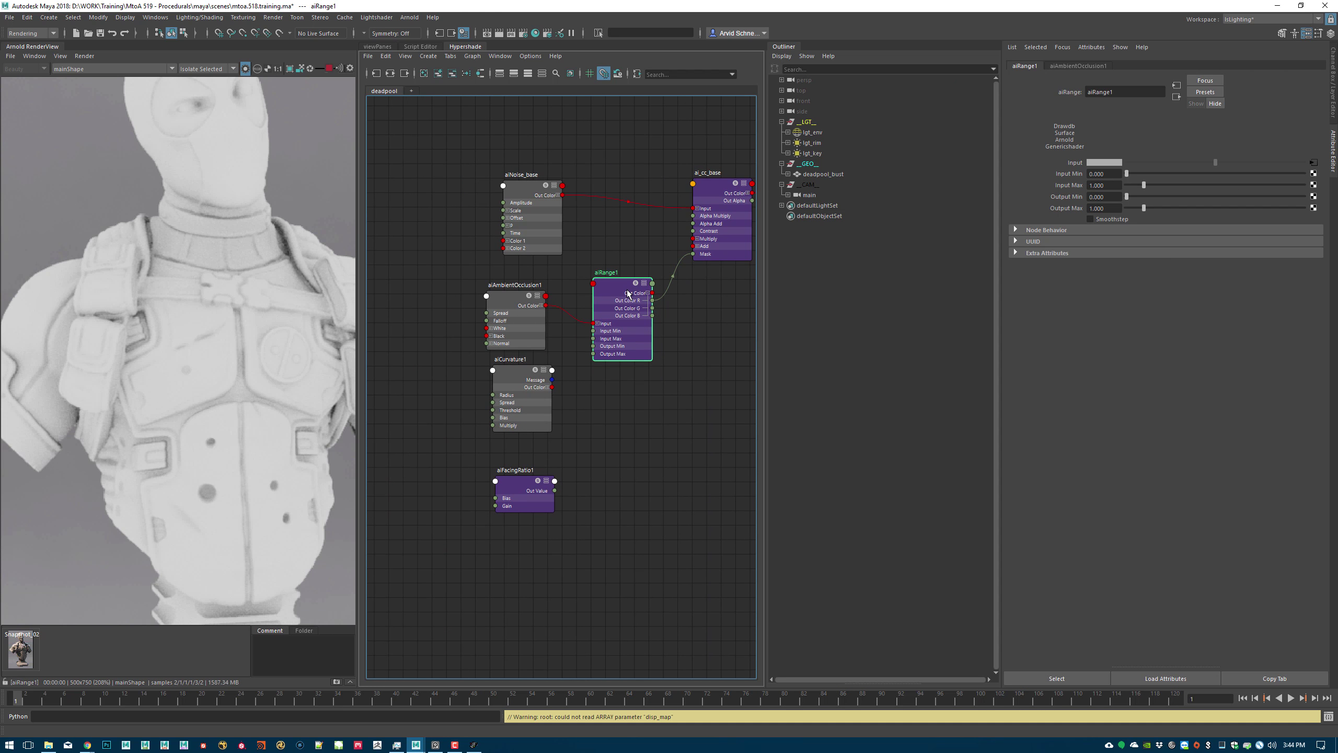
{"action": "left_click", "coordinate": [512, 309]}
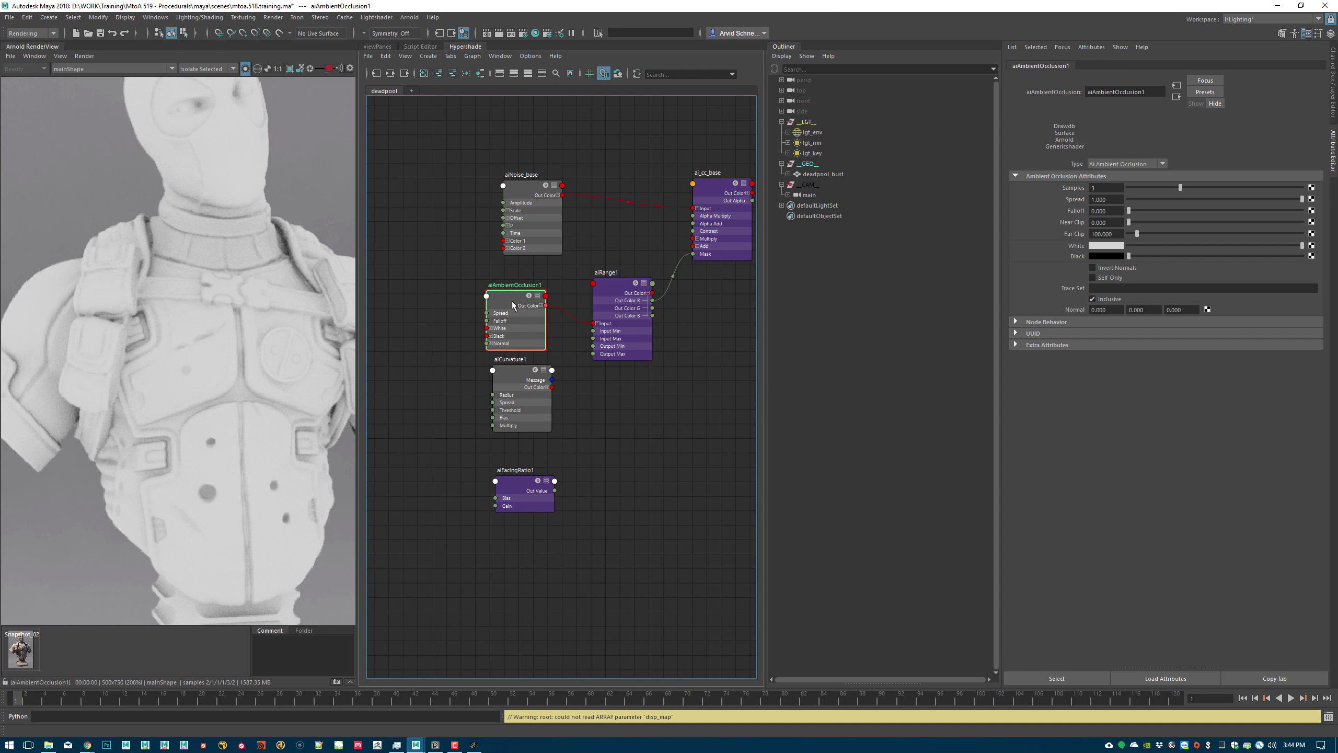
{"action": "middle_click_drag", "start_coordinate": [221, 178], "coordinate": [251, 241], "text": "alt"}
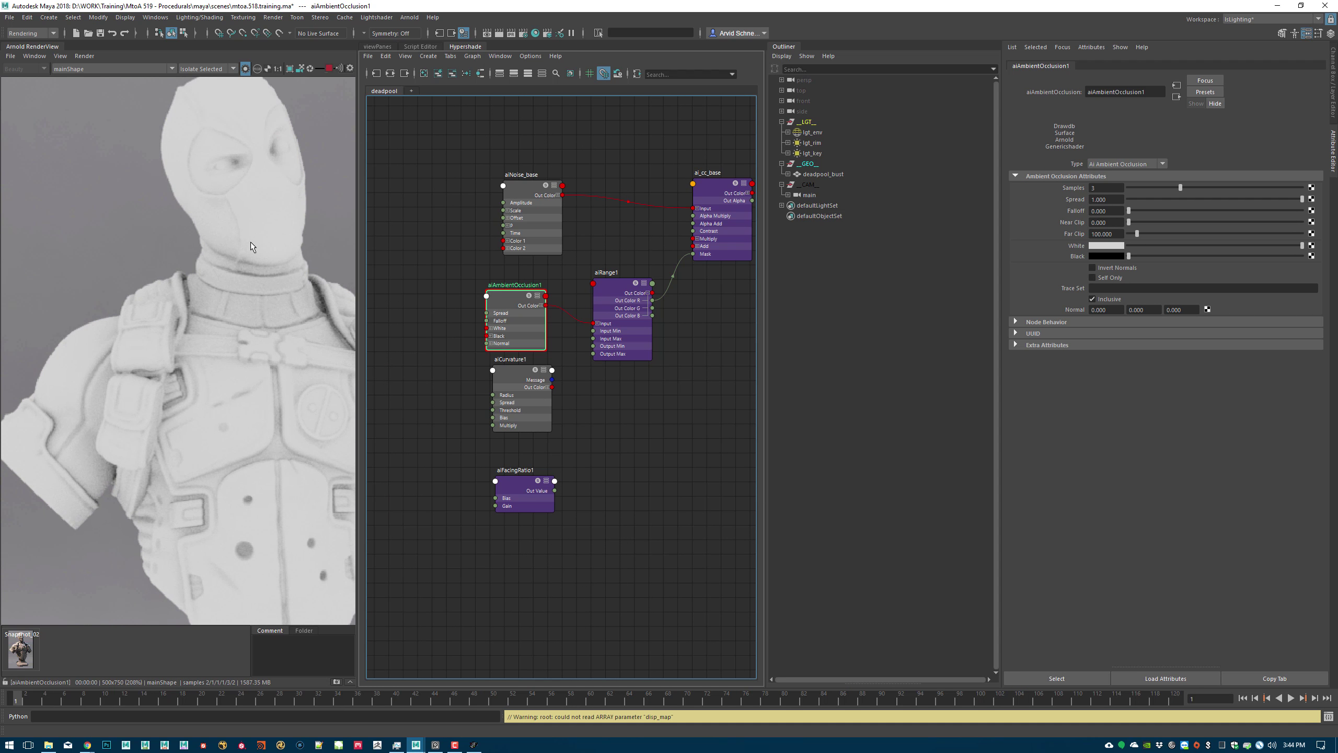
- Switch to PureRef and bring the metal bust reference images into view
{"action": "left_click", "coordinate": [472, 745]}
{"action": "left_click", "coordinate": [473, 745]}
{"action": "left_click", "coordinate": [439, 745]}
{"action": "middle_click_drag", "start_coordinate": [1061, 110], "coordinate": [1016, 200]}
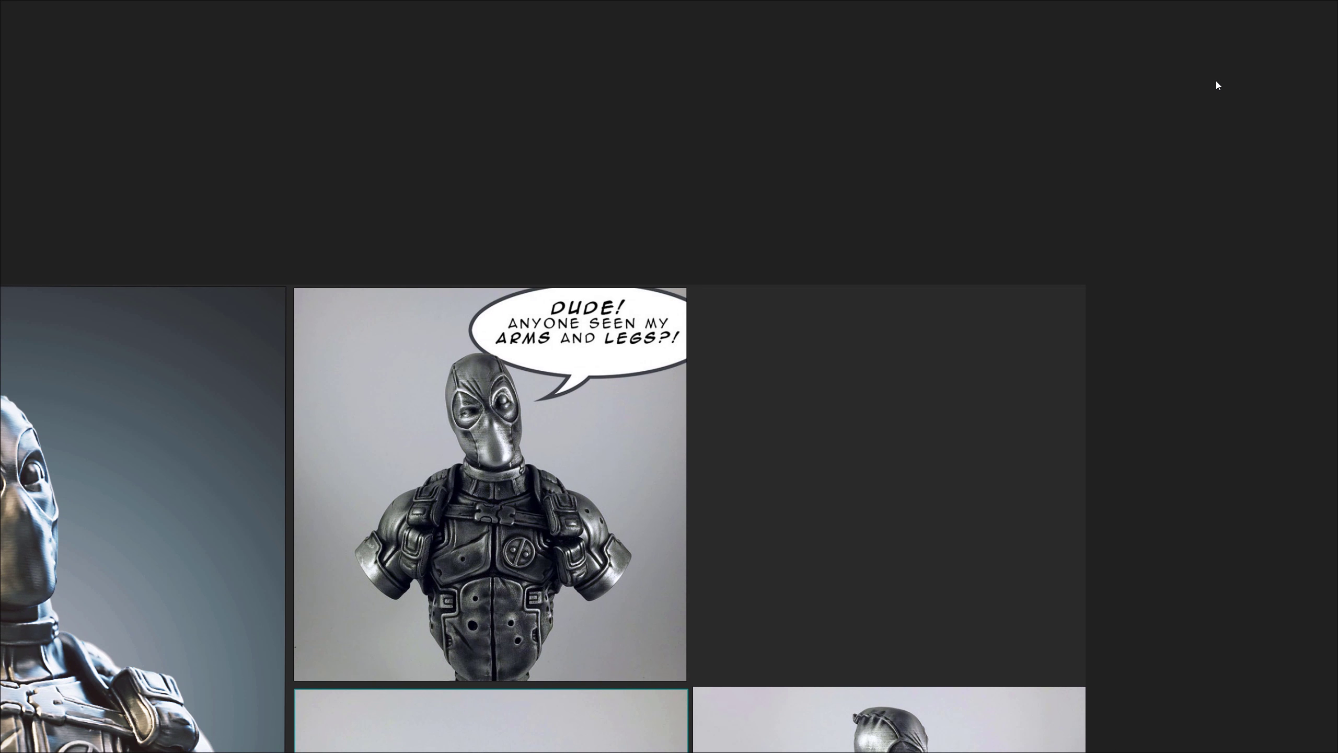
{"action": "left_click", "coordinate": [1216, 81]}
{"action": "middle_click_drag", "start_coordinate": [1148, 122], "coordinate": [1029, 133]}
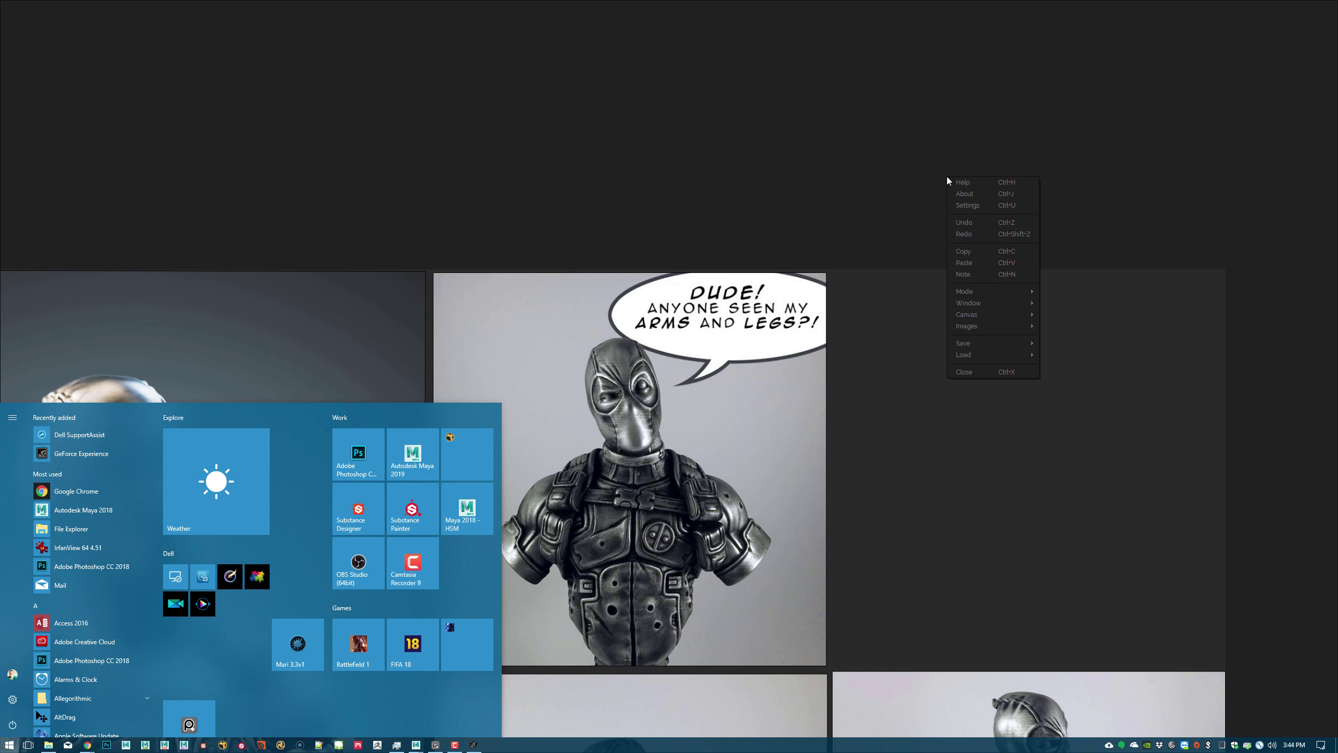
- Try to shrink the PureRef window with Resize To Selection
{"action": "left_click", "coordinate": [860, 138]}
{"action": "right_click", "coordinate": [1038, 132]}
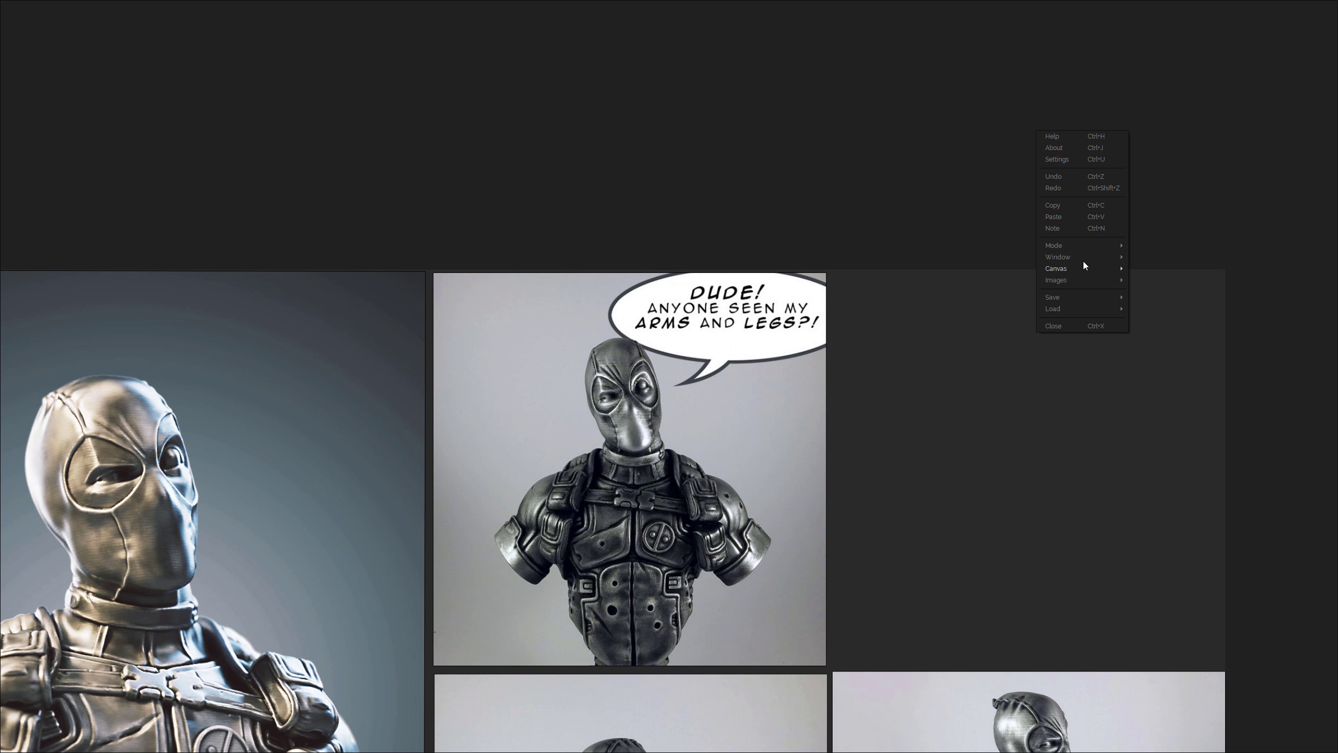
{"action": "mouse_move", "coordinate": [1085, 255]}
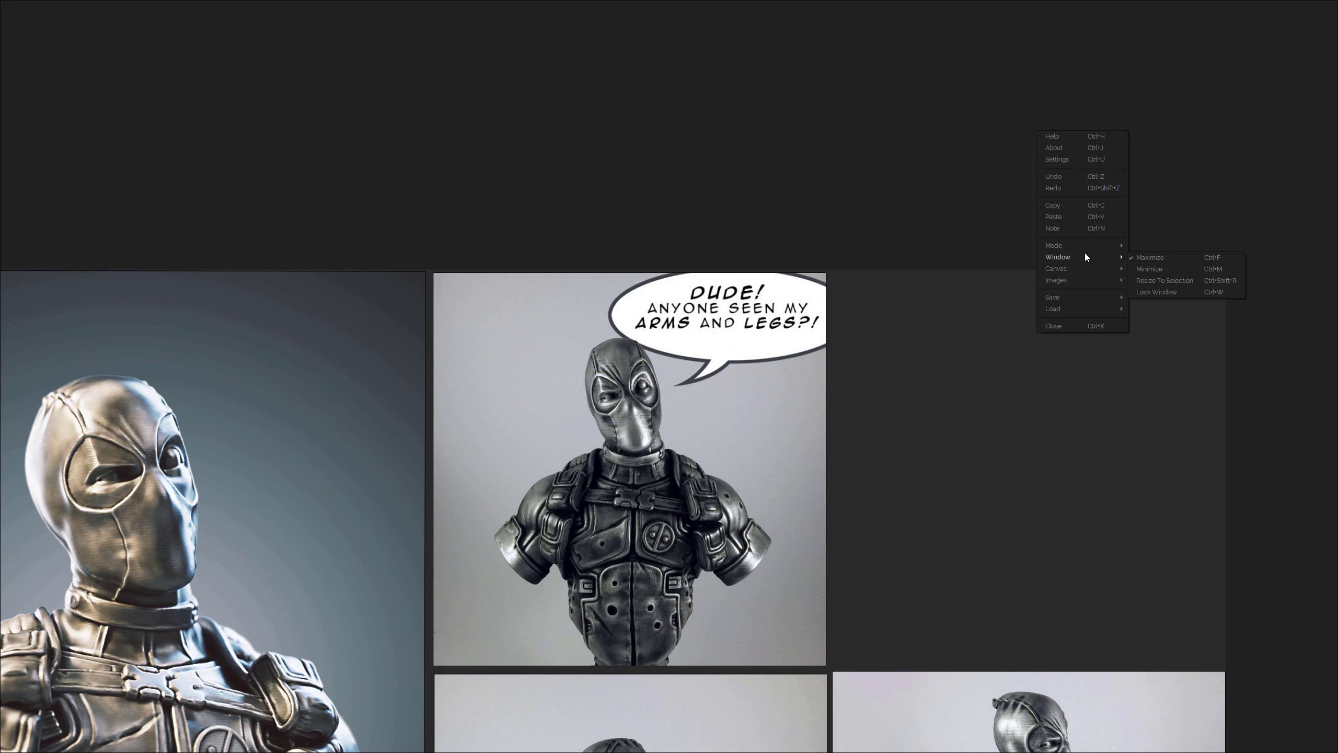
{"action": "left_click", "coordinate": [1174, 281]}
{"action": "key", "text": "super"}
{"action": "right_click", "coordinate": [1148, 162]}
{"action": "left_click", "coordinate": [1238, 63]}
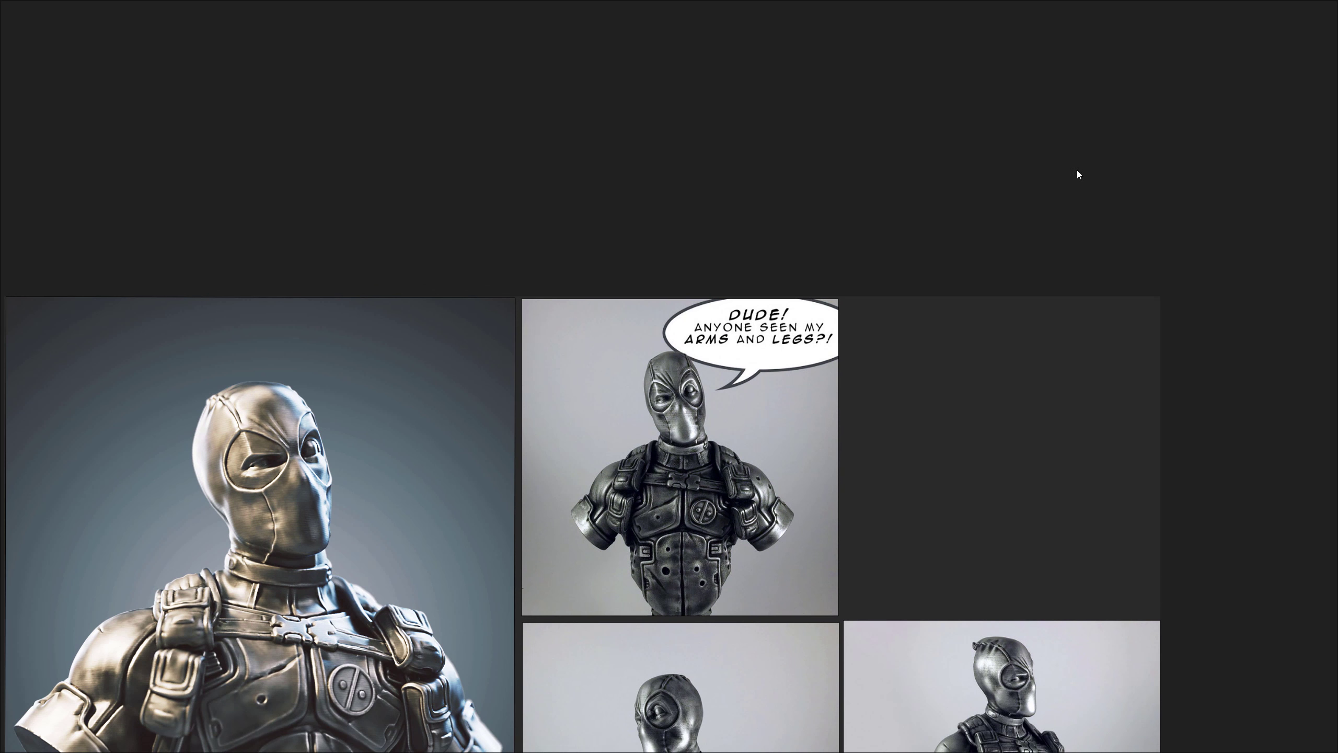
{"action": "right_click", "coordinate": [1194, 40]}
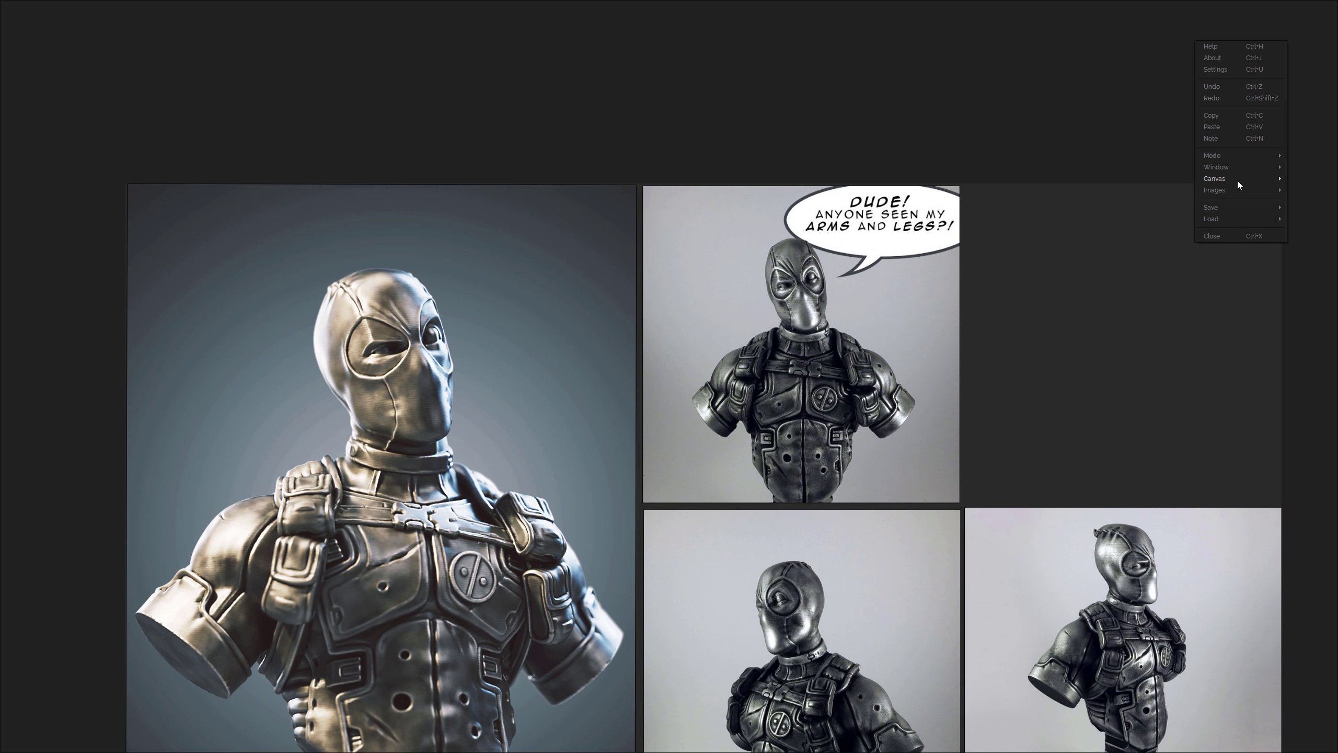
{"action": "mouse_move", "coordinate": [1230, 187]}
{"action": "mouse_move", "coordinate": [1218, 165]}
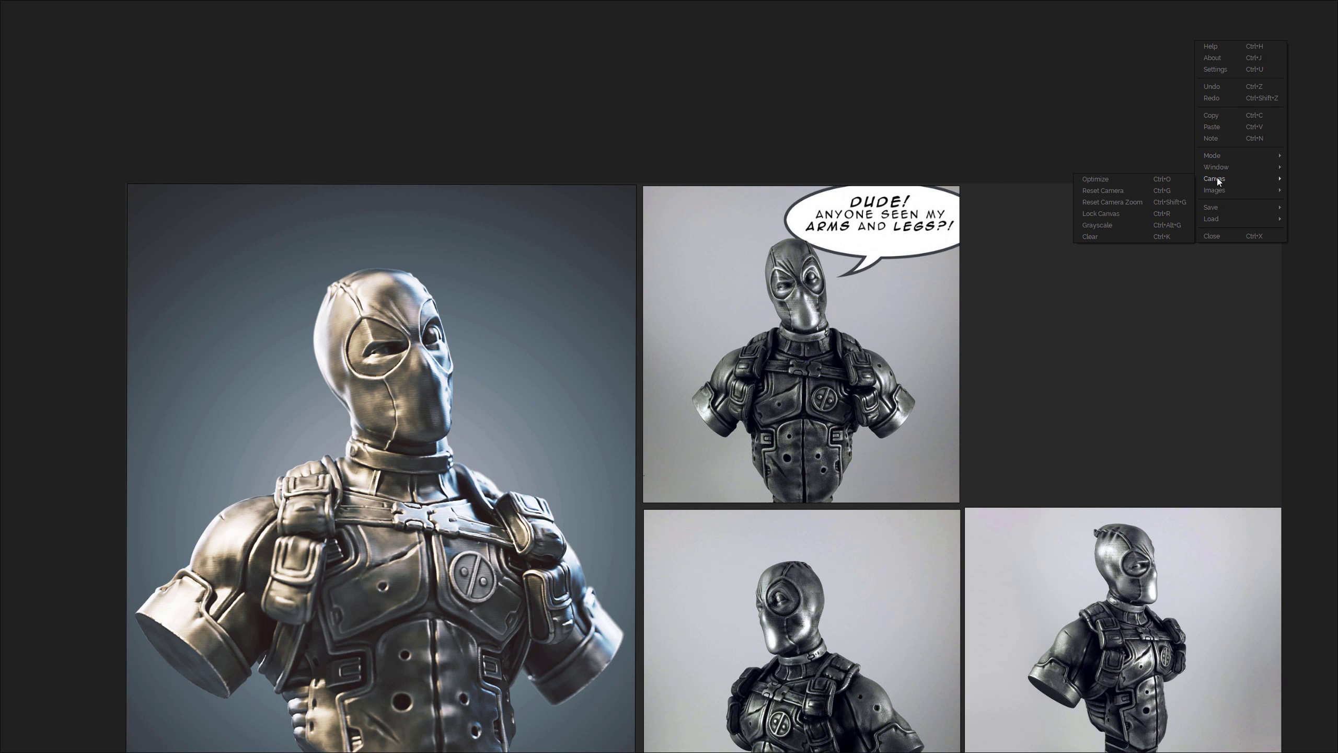
{"action": "left_click", "coordinate": [1179, 176]}
{"action": "key", "text": "super"}
{"action": "key", "text": "super"}
{"action": "middle_click_drag", "start_coordinate": [1281, 3], "coordinate": [1231, 114]}
{"action": "key", "text": "super"}
{"action": "key", "text": "super"}
{"action": "middle_click_drag", "start_coordinate": [749, 278], "coordinate": [1056, 147]}
- Close PureRef, saving the reference board as NewScene.pur on the Desktop
{"action": "right_click", "coordinate": [1056, 147]}
{"action": "mouse_move", "coordinate": [1134, 272]}
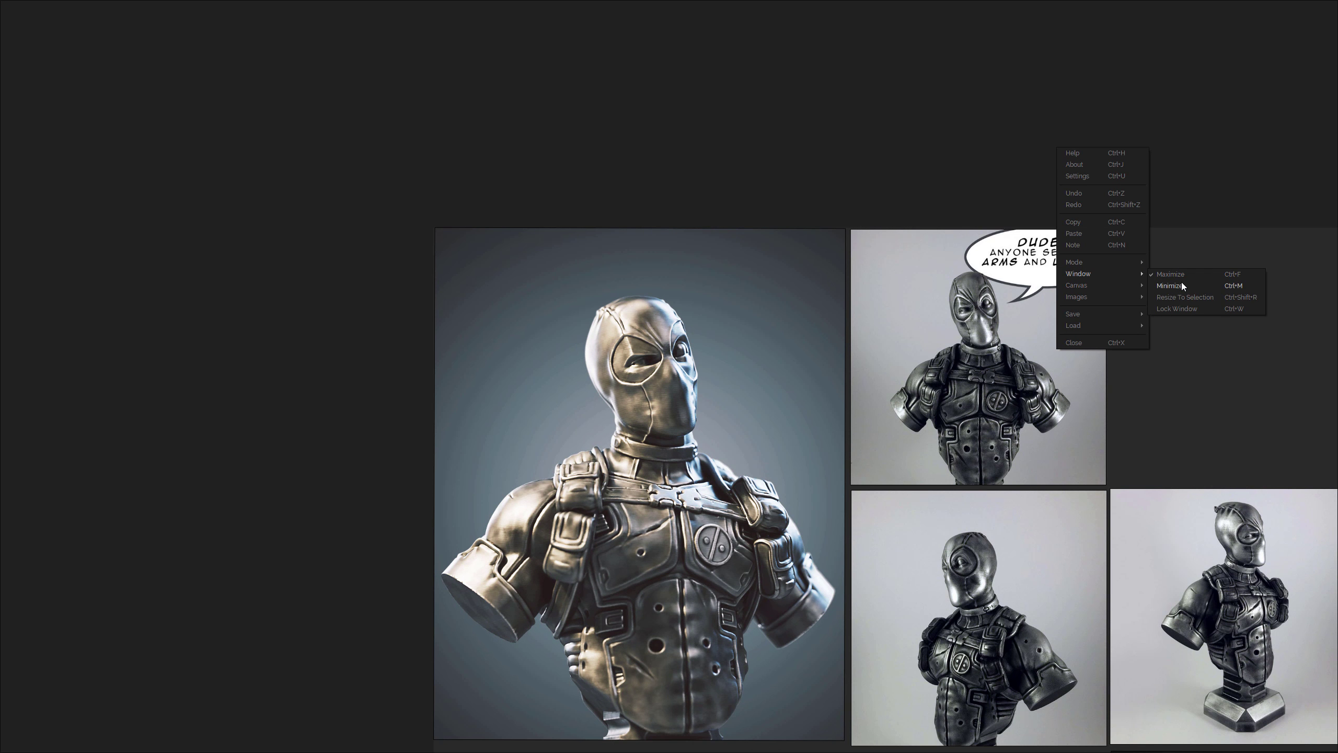
{"action": "left_click", "coordinate": [1113, 344]}
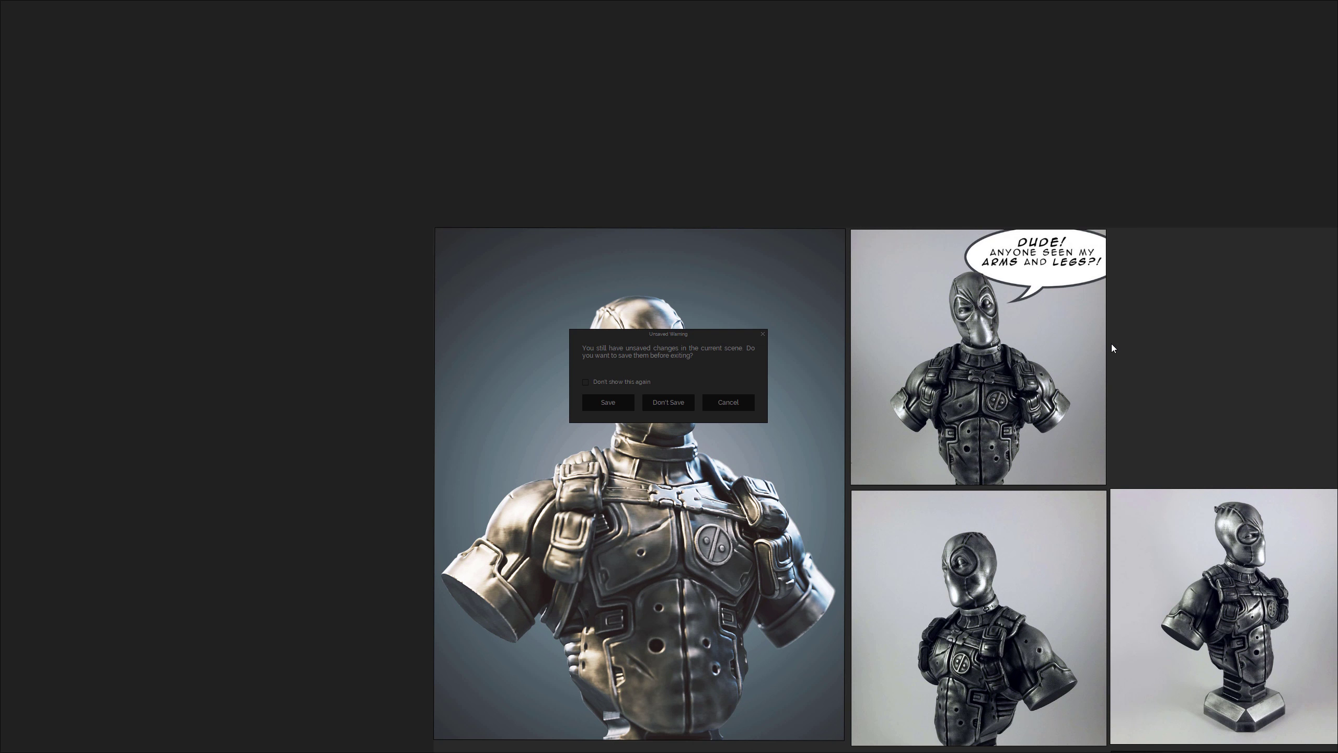
{"action": "left_click", "coordinate": [619, 403]}
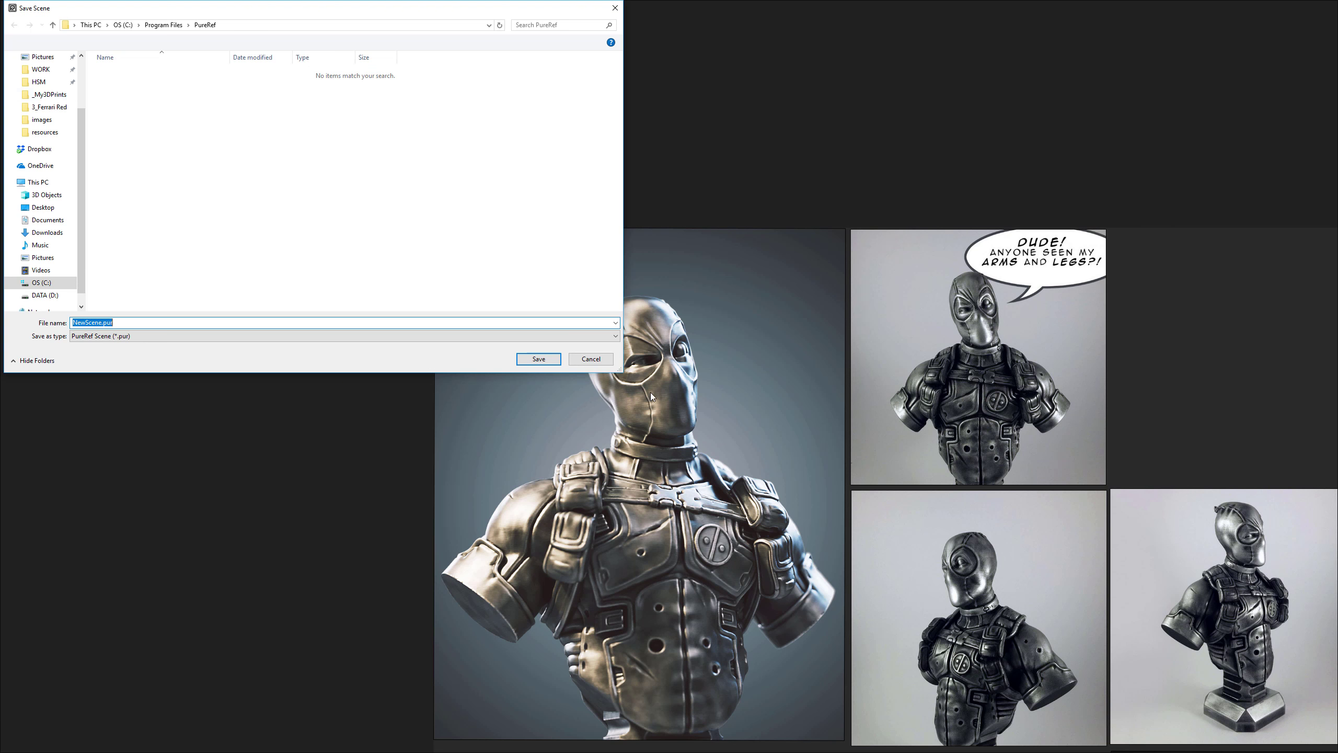
{"action": "scroll", "coordinate": [53, 105], "scroll_direction": "up", "scroll_amount": 2}
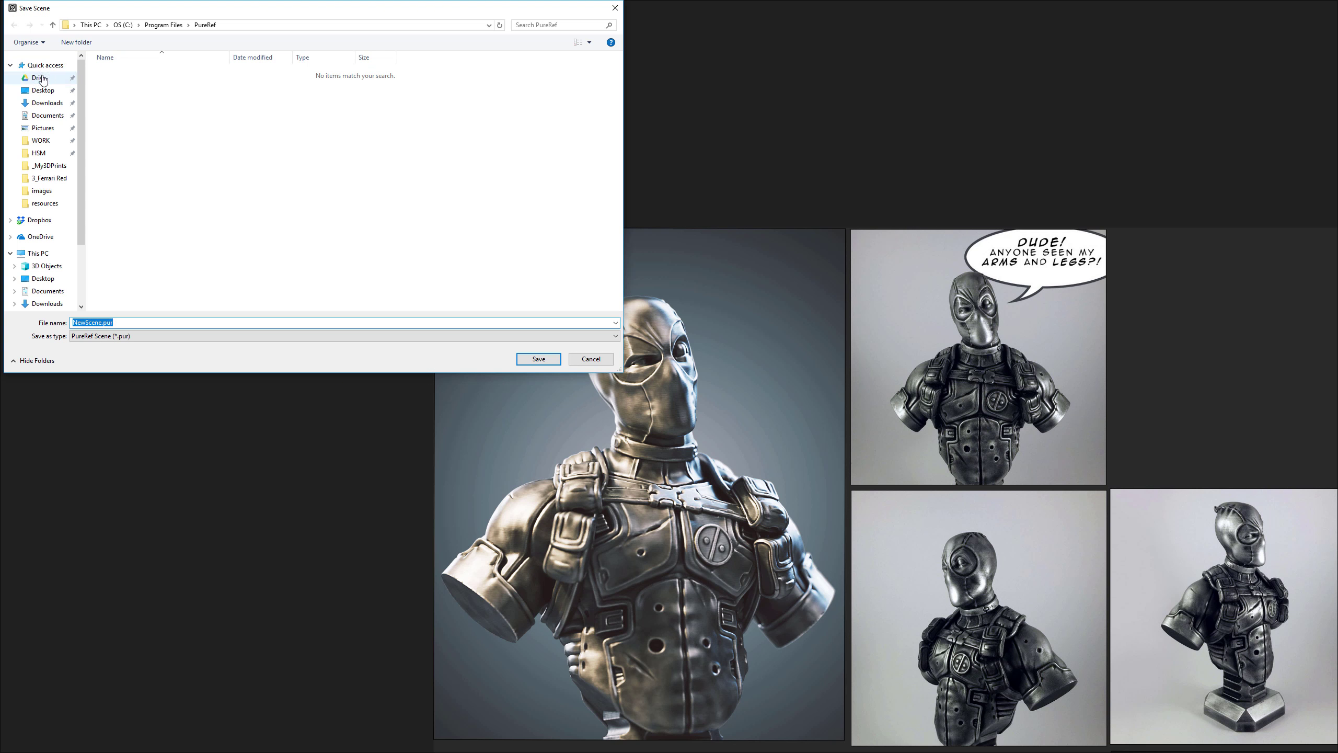
{"action": "left_click", "coordinate": [43, 89]}
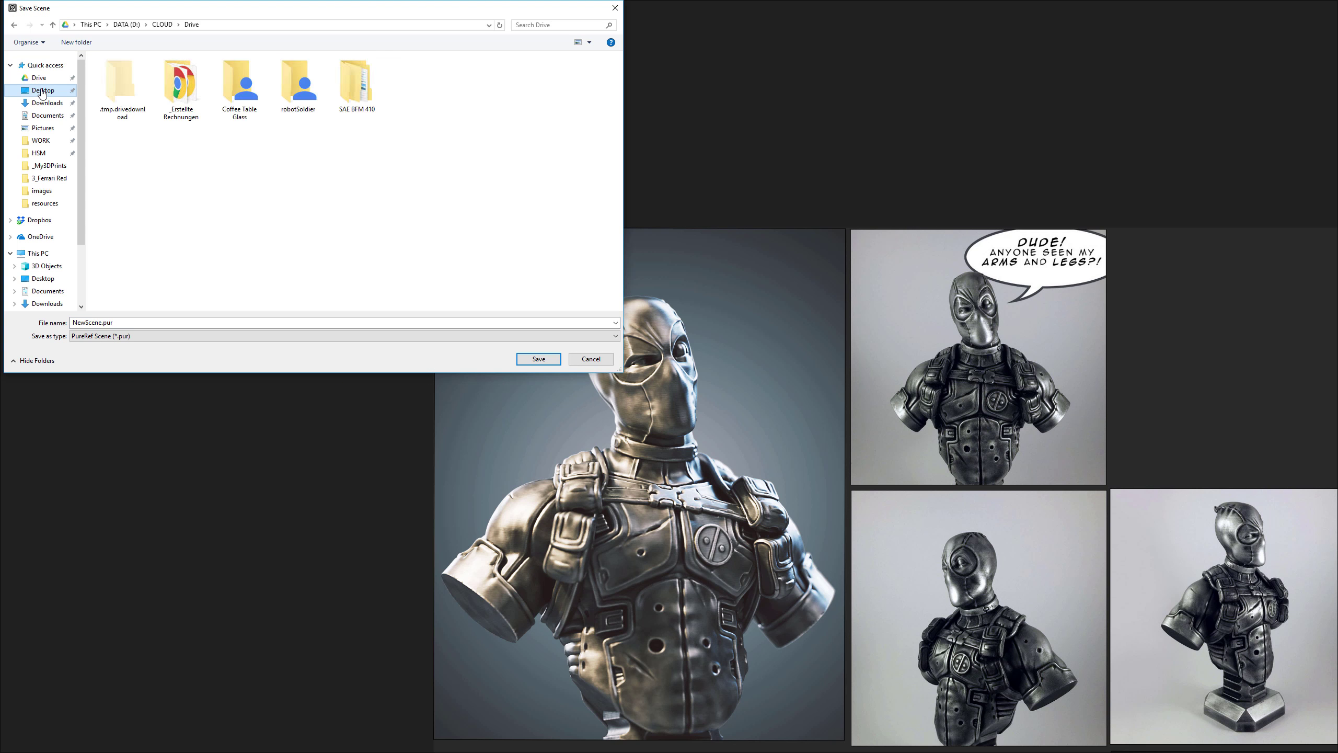
{"action": "left_click", "coordinate": [538, 359]}
- Relaunch PureRef and switch back to Maya
{"action": "key", "text": "super"}
{"action": "scroll", "coordinate": [323, 666], "scroll_direction": "down", "scroll_amount": 1}
{"action": "left_click", "coordinate": [192, 705]}
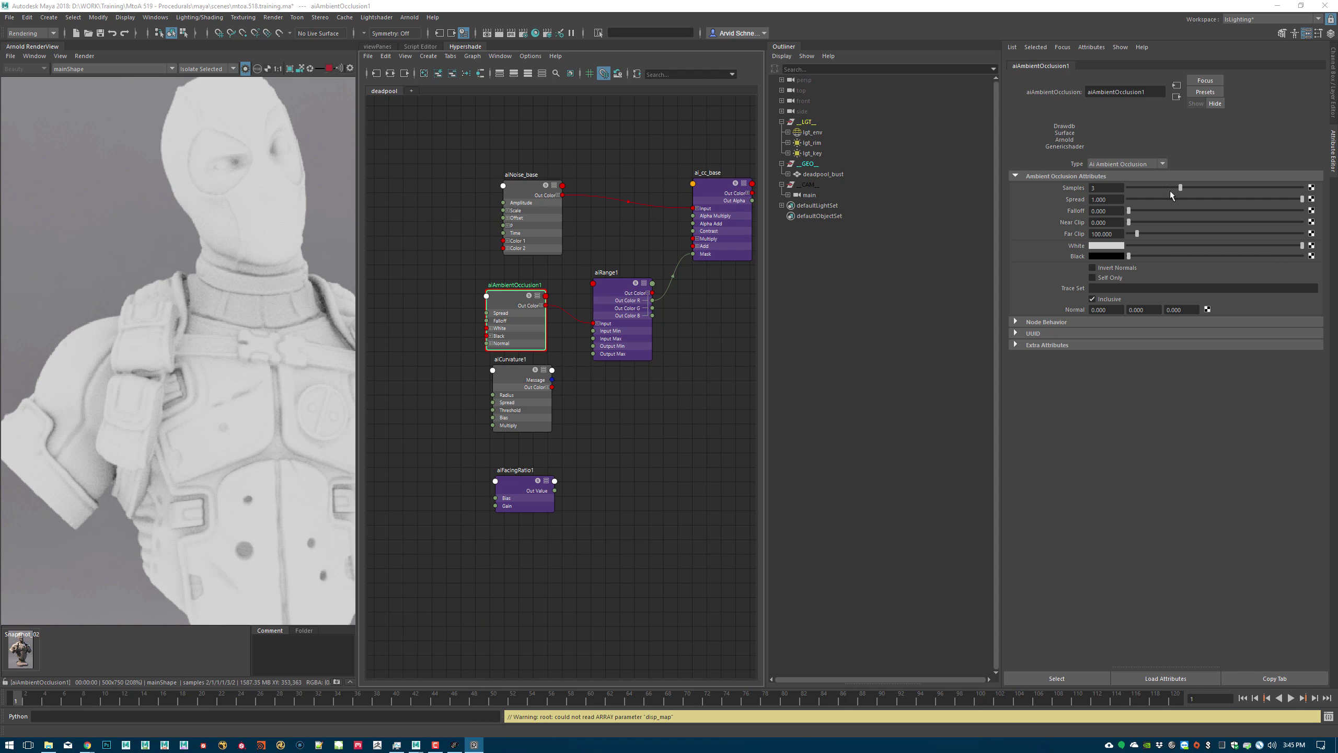
{"action": "key", "text": "super"}
{"action": "key", "text": "super"}
{"action": "key", "text": "super"}
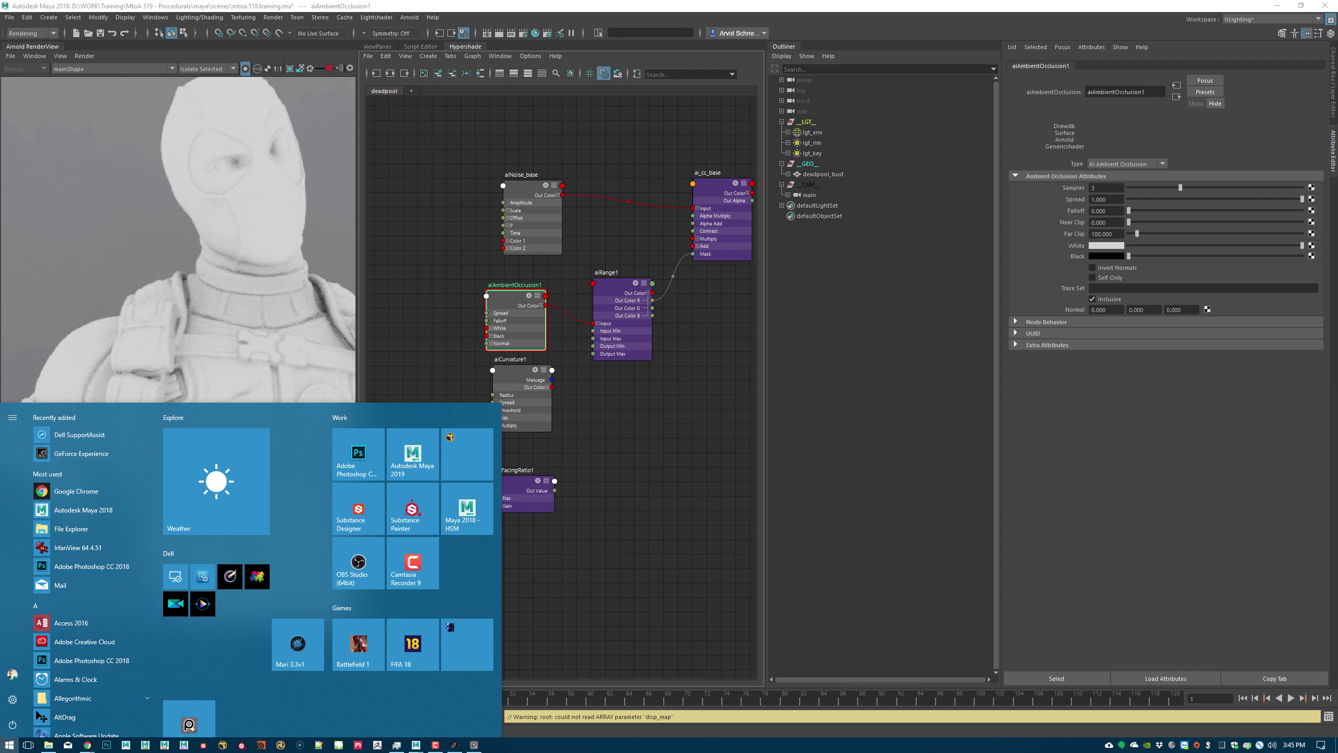
{"action": "key", "text": "Escape"}
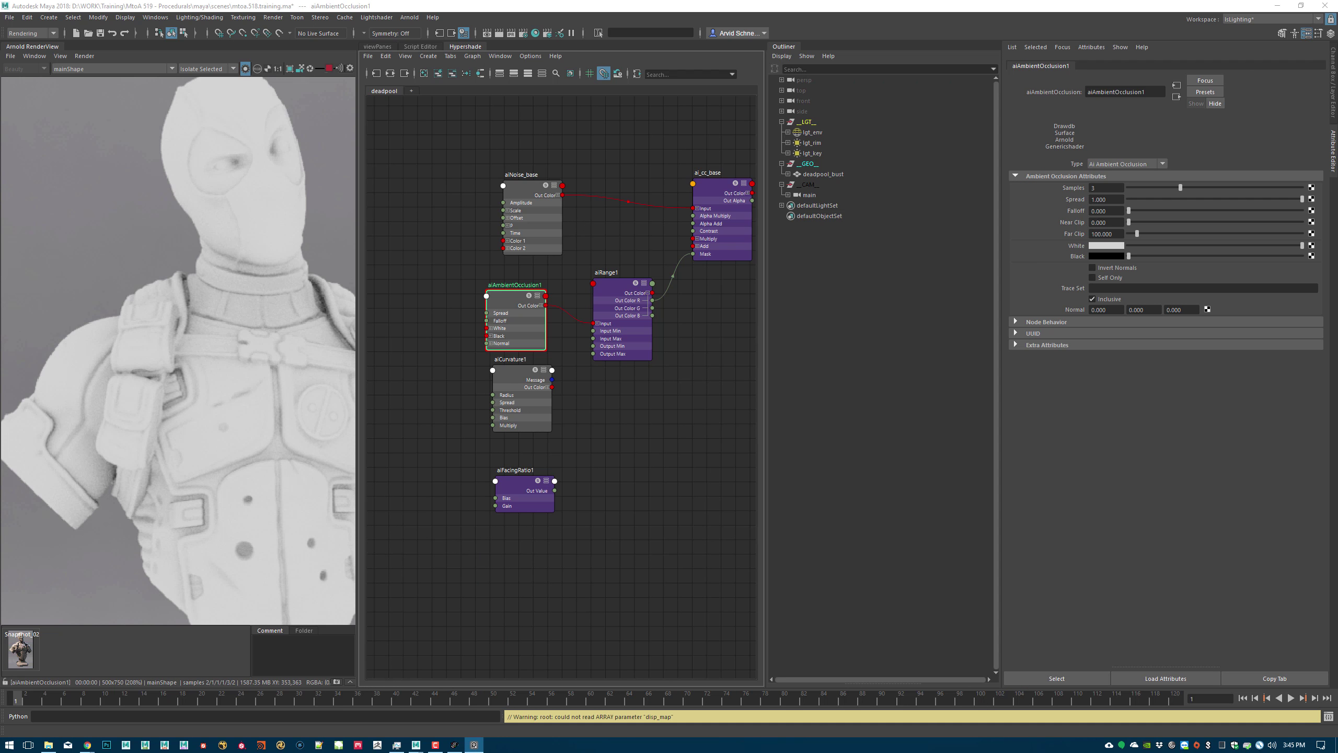
{"action": "key", "text": "alt+Tab"}
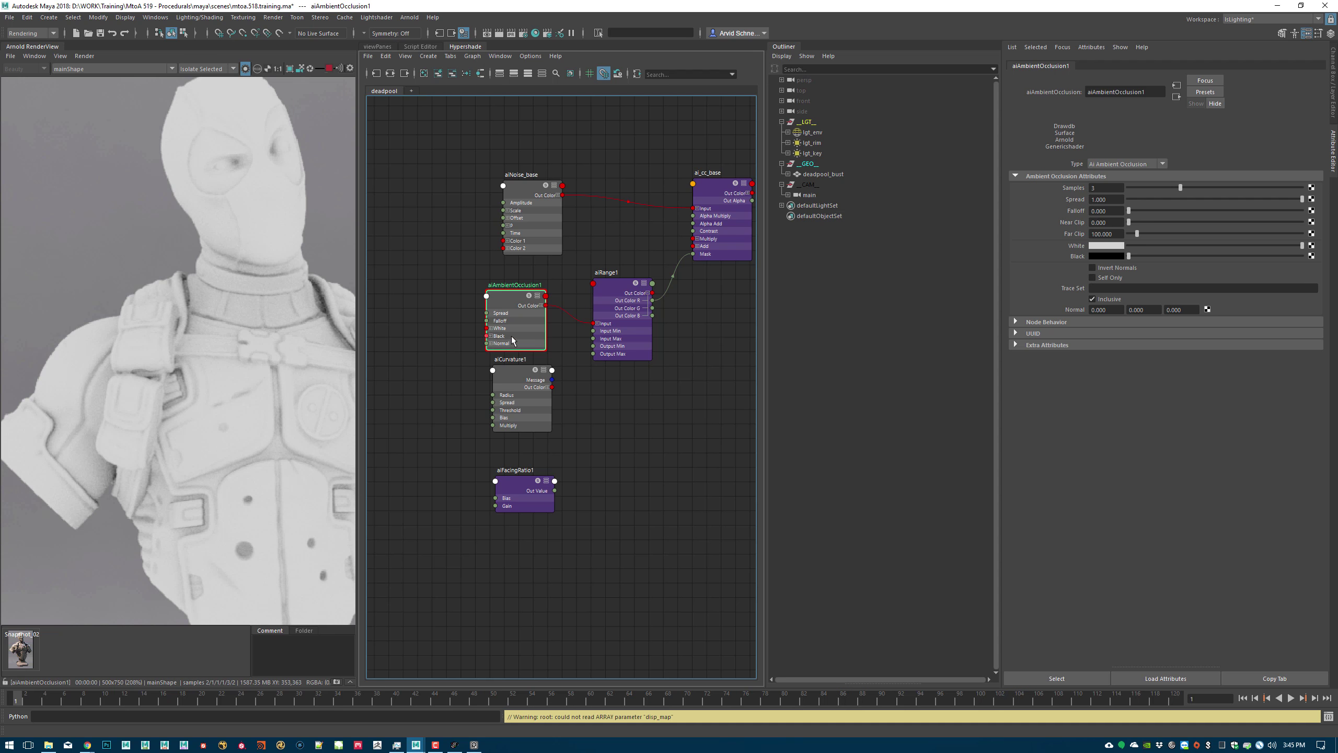
- Set aiAmbientOcclusion1's Far Clip to 10, trying 5 first, and test its Spread against the isolated render
{"action": "middle_click_drag", "start_coordinate": [483, 252], "coordinate": [531, 256], "text": "alt"}
{"action": "middle_click_drag", "start_coordinate": [254, 307], "coordinate": [205, 274], "text": "alt"}
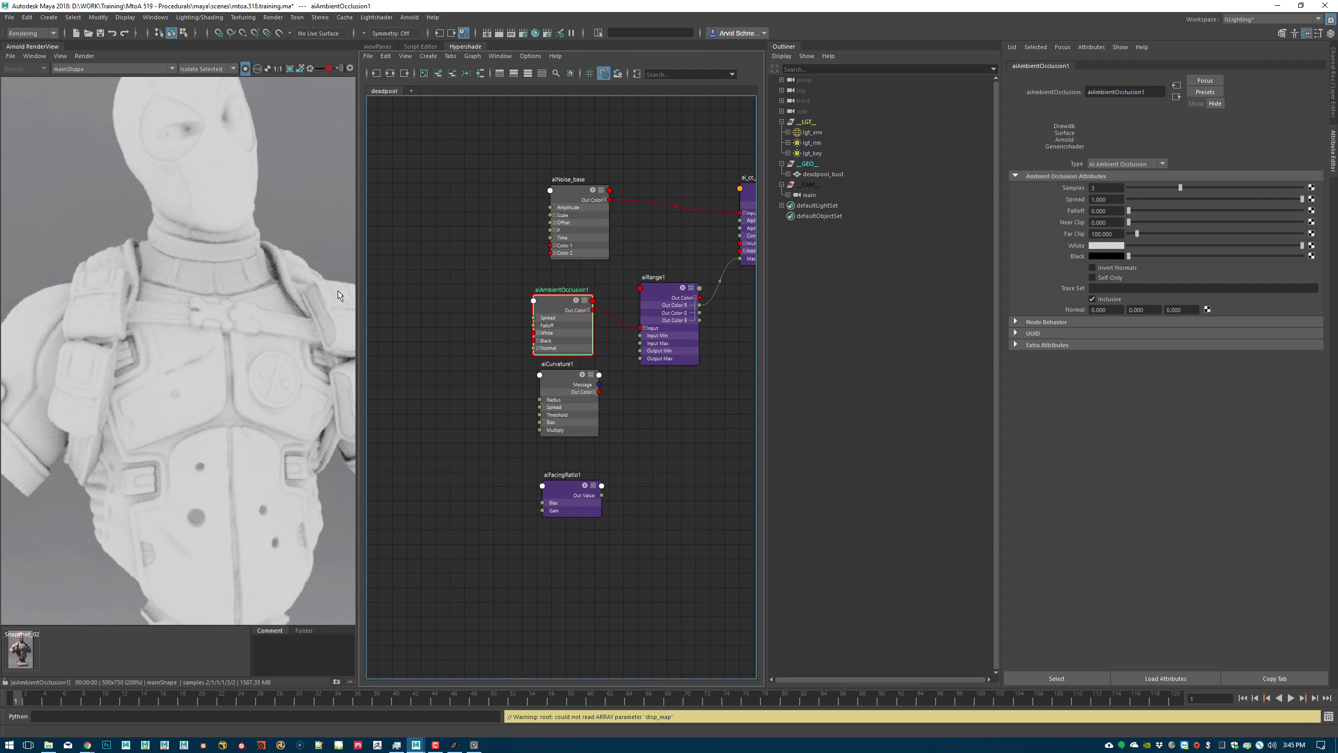
{"action": "left_click_drag", "start_coordinate": [545, 302], "coordinate": [524, 294]}
{"action": "left_click_drag", "start_coordinate": [1136, 234], "coordinate": [1208, 248]}
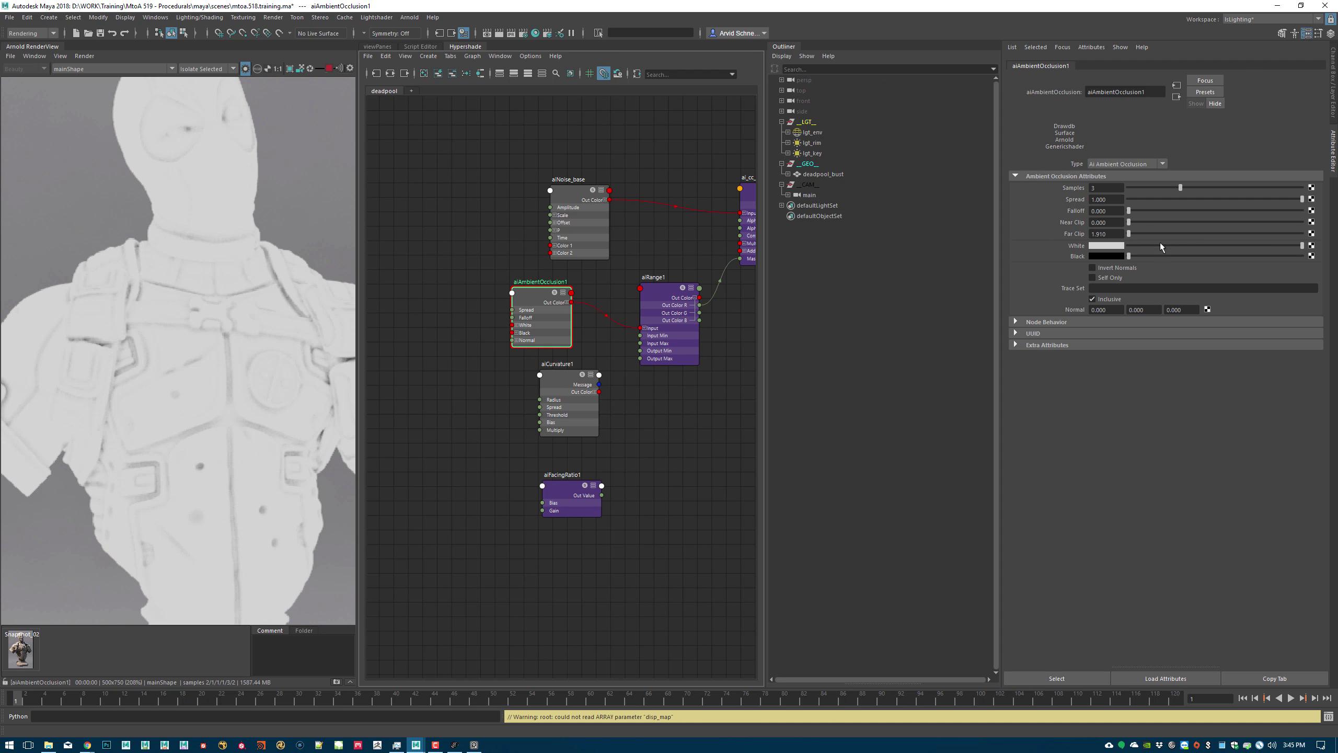
{"action": "double_click", "coordinate": [1119, 235]}
{"action": "type", "text": "5"}
{"action": "key", "text": "Return"}
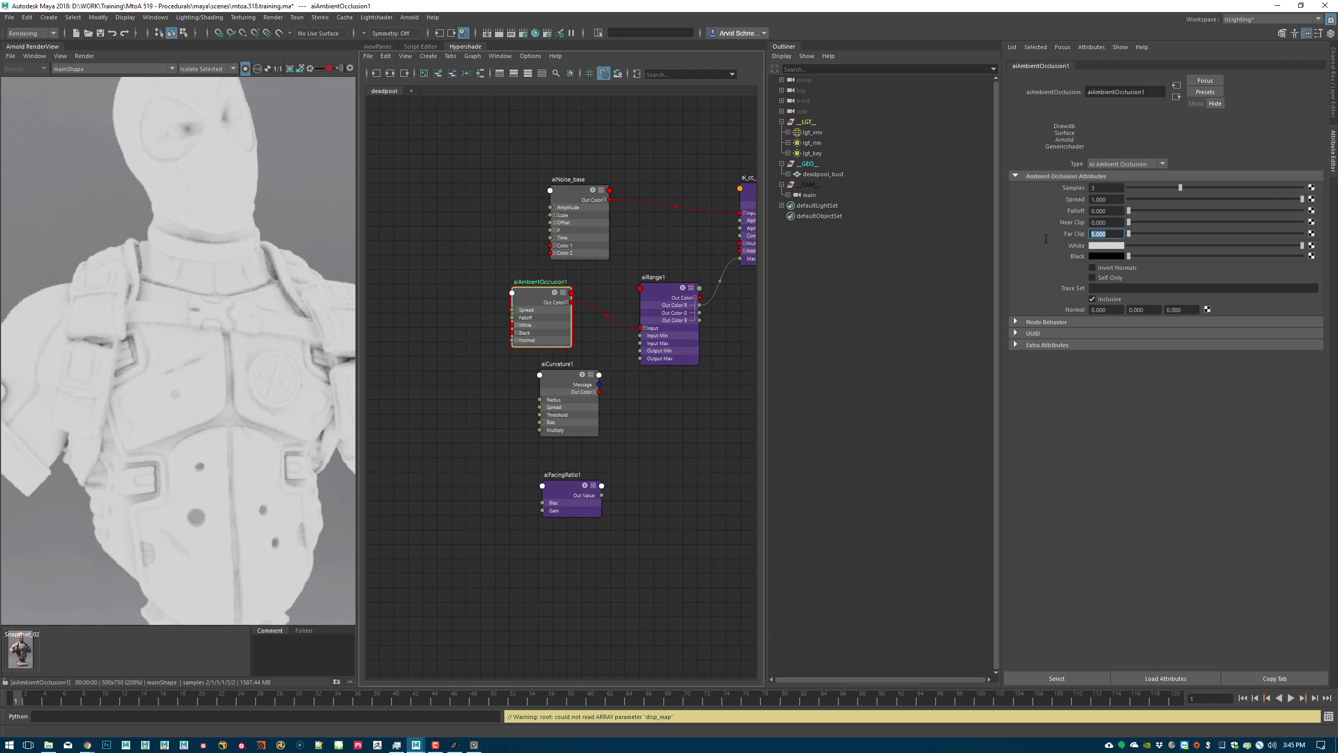
{"action": "type", "text": "10"}
{"action": "key", "text": "Return"}
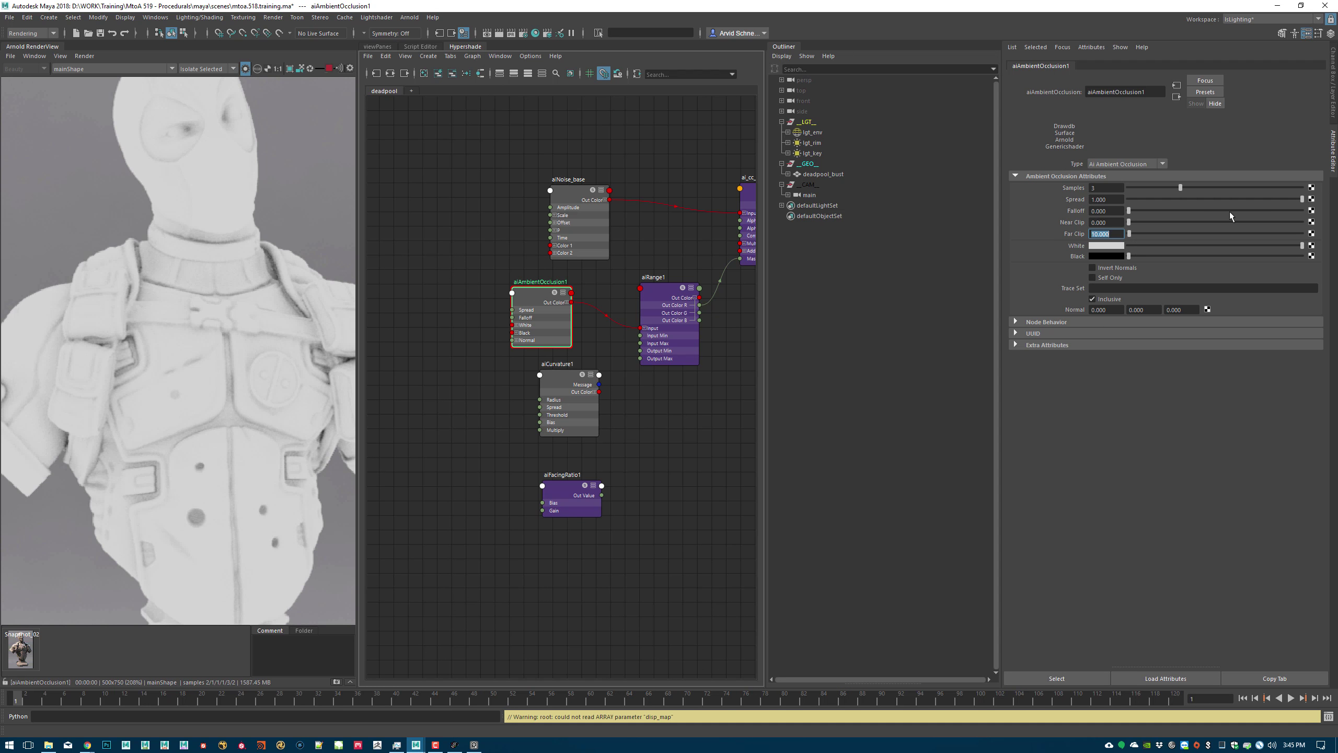
{"action": "mouse_move", "coordinate": [1300, 200]}
{"action": "left_mouse_down"}
{"action": "mouse_move", "coordinate": [1180, 199]}
{"action": "mouse_move", "coordinate": [1289, 213]}
{"action": "left_mouse_up"}
- Raise aiRange1's Input Min to 0.4 to increase the contrast of the occlusion mask
{"action": "left_click", "coordinate": [662, 295]}
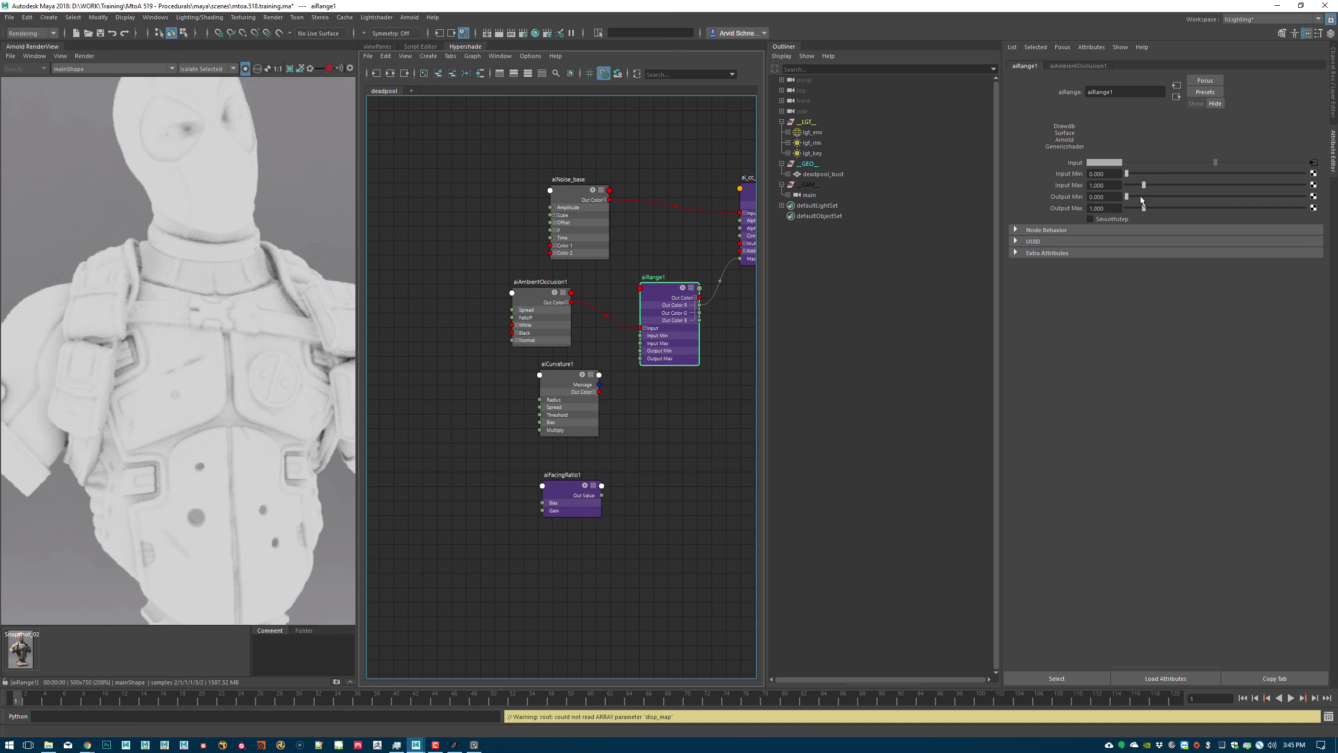
{"action": "left_click_drag", "start_coordinate": [1111, 175], "coordinate": [1131, 181], "text": "ctrl"}
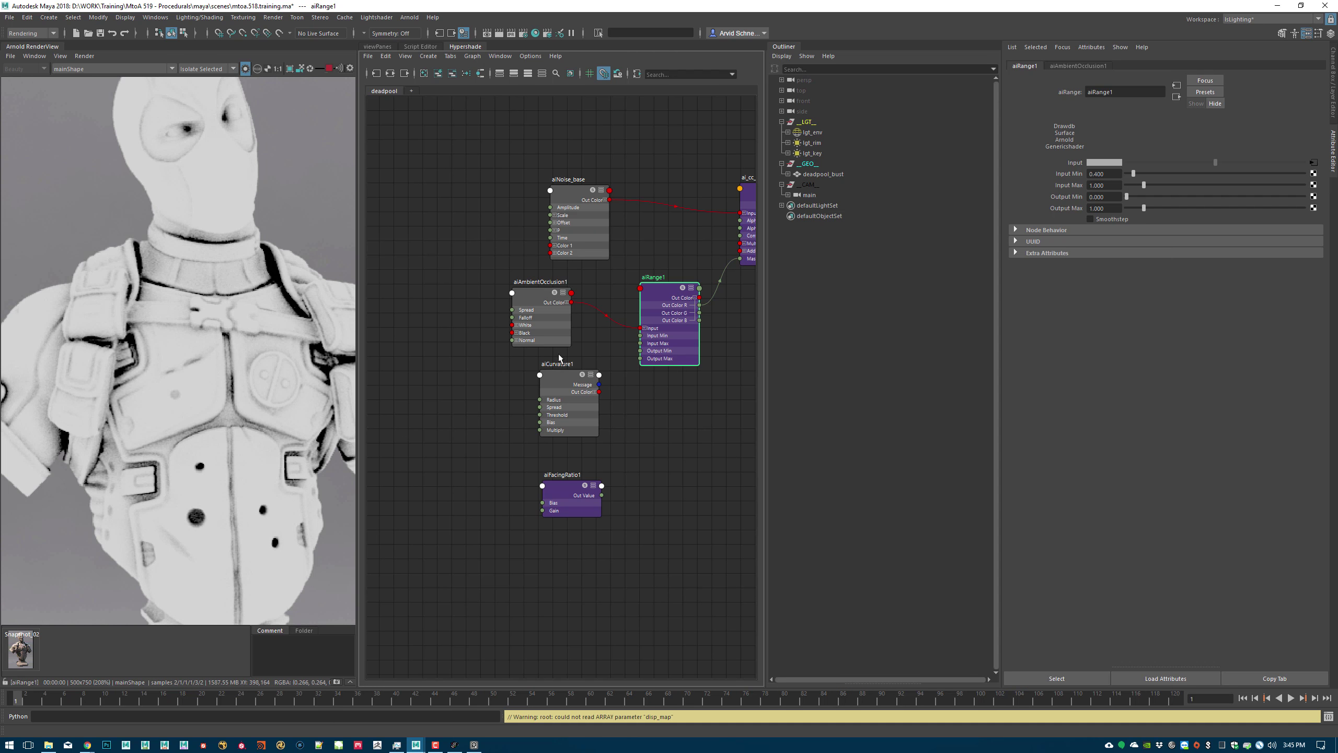
- Enable Smoothstep on aiRange1 and raise its Input Max to about 1.154
{"action": "middle_click_drag", "start_coordinate": [593, 244], "coordinate": [559, 241], "text": "alt"}
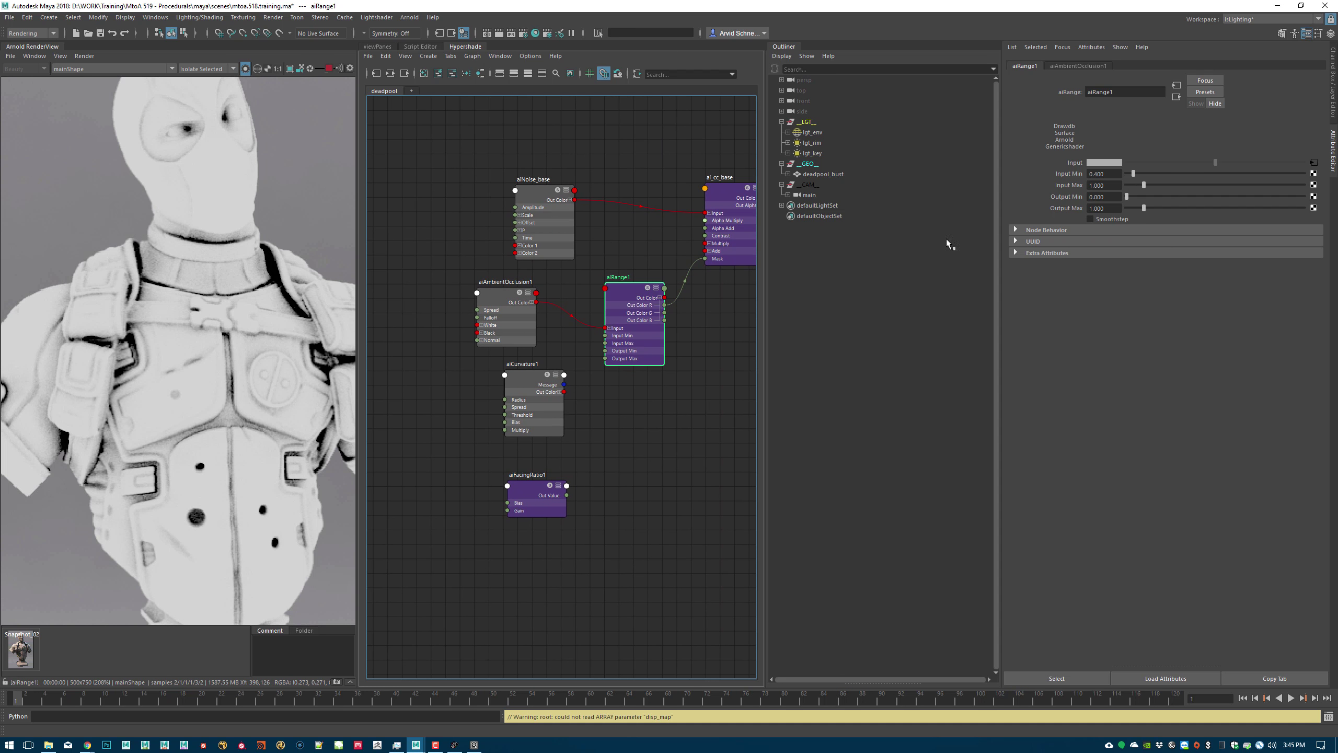
{"action": "left_click", "coordinate": [1100, 220]}
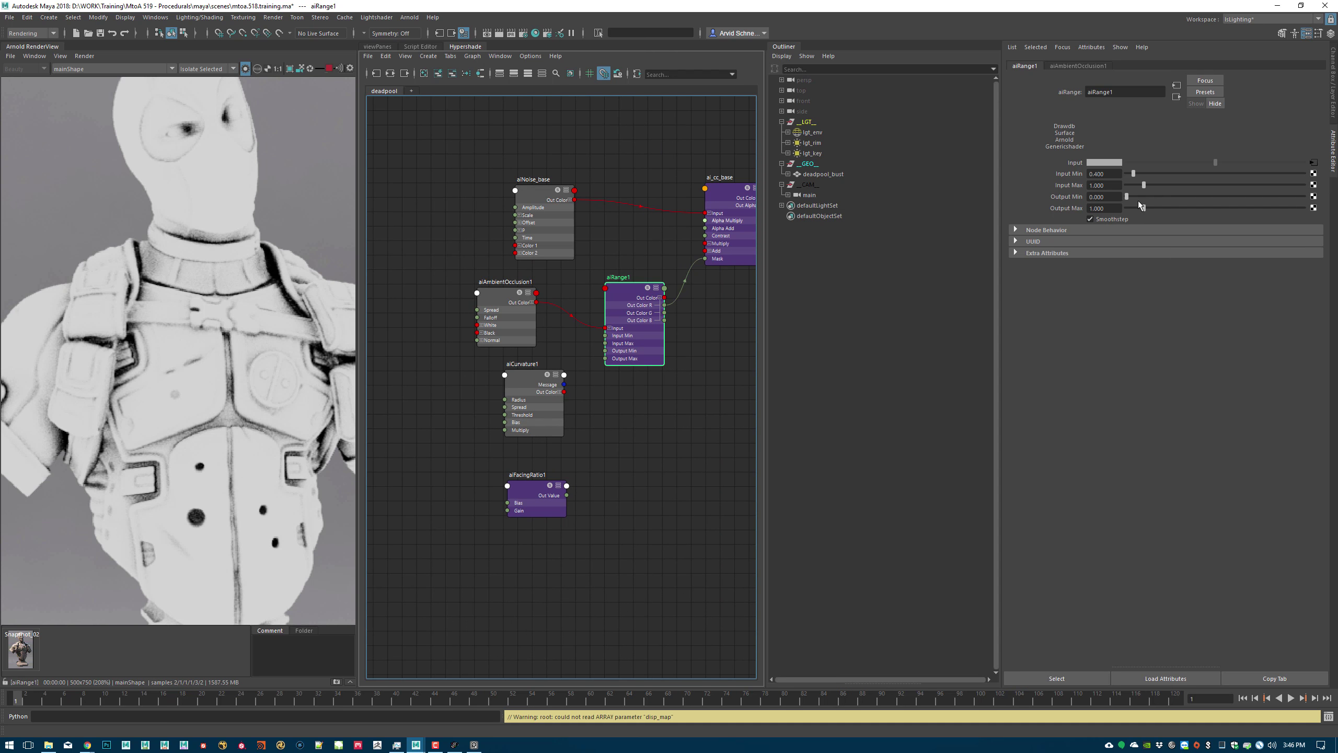
{"action": "left_click_drag", "start_coordinate": [1144, 185], "coordinate": [1147, 185]}
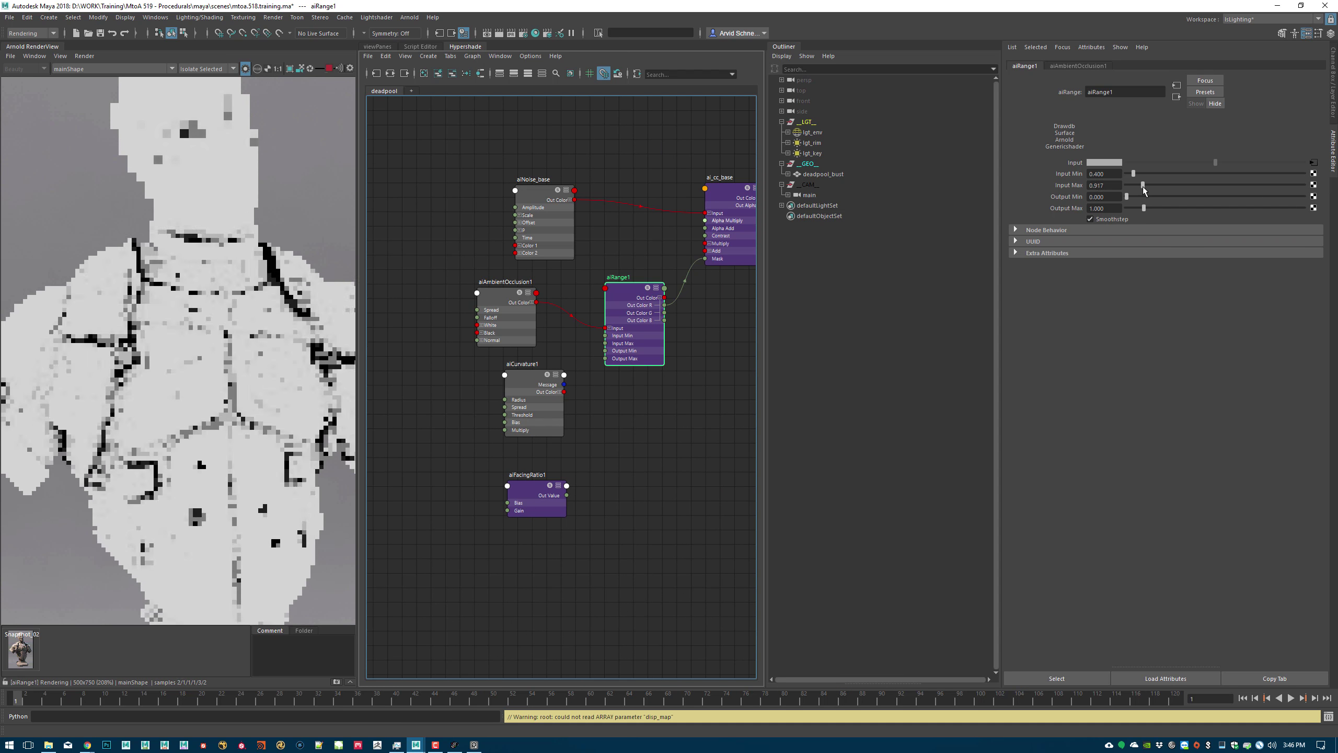
- Darken the Multiply color of ai_cc_base to a mid grey
{"action": "middle_click_drag", "start_coordinate": [626, 163], "coordinate": [580, 169], "text": "alt"}
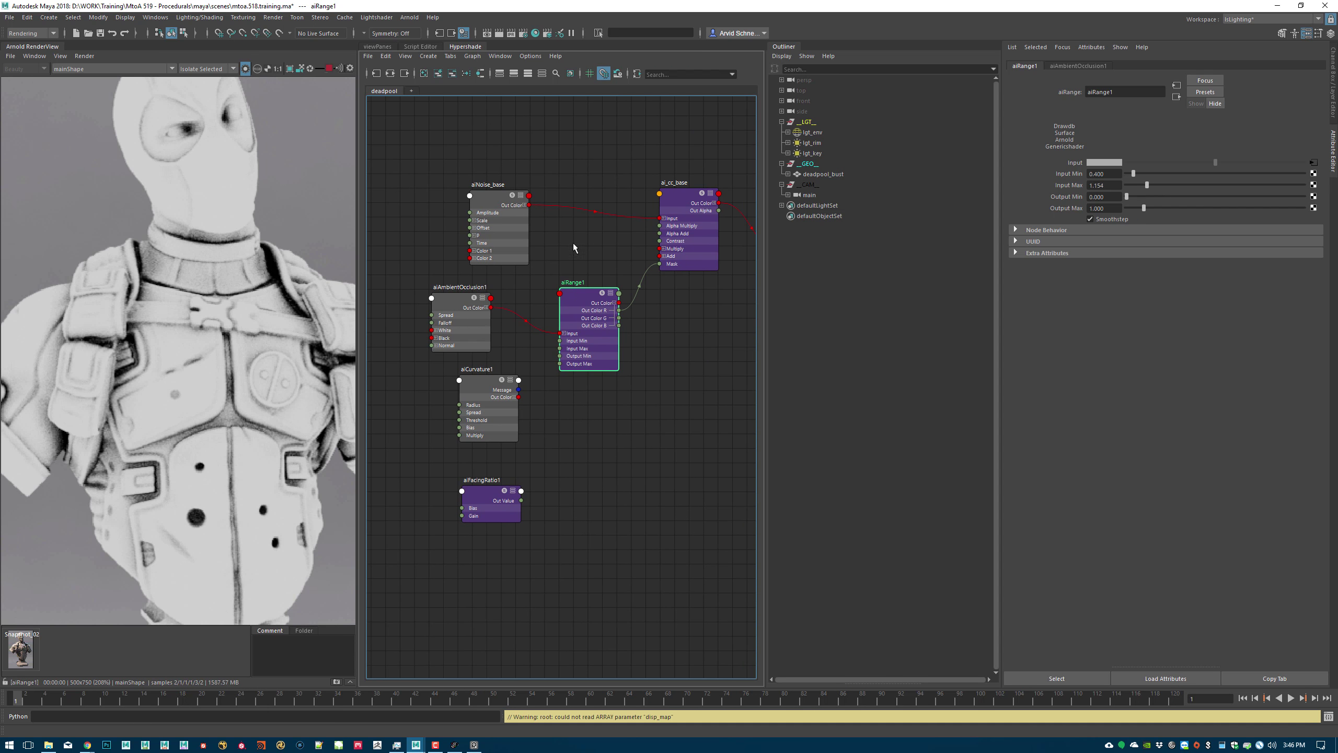
{"action": "left_click", "coordinate": [681, 201]}
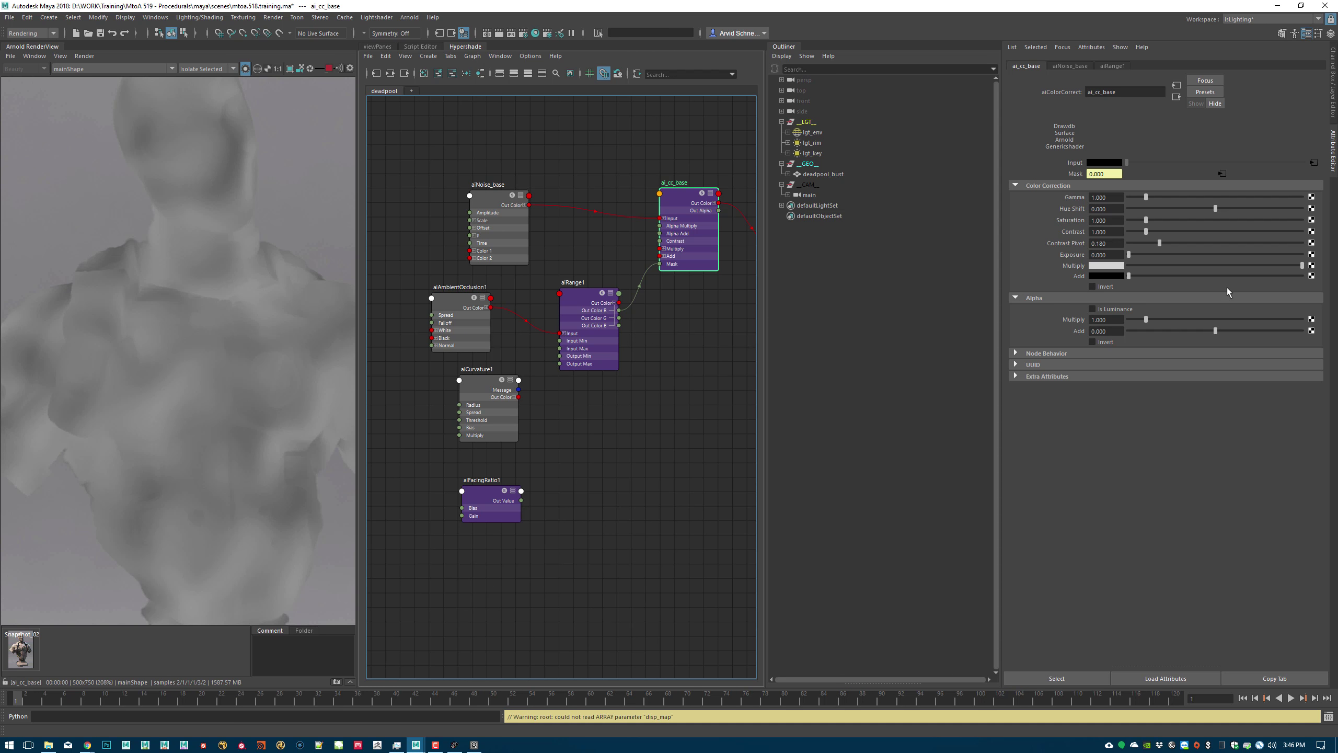
{"action": "left_click", "coordinate": [1301, 270]}
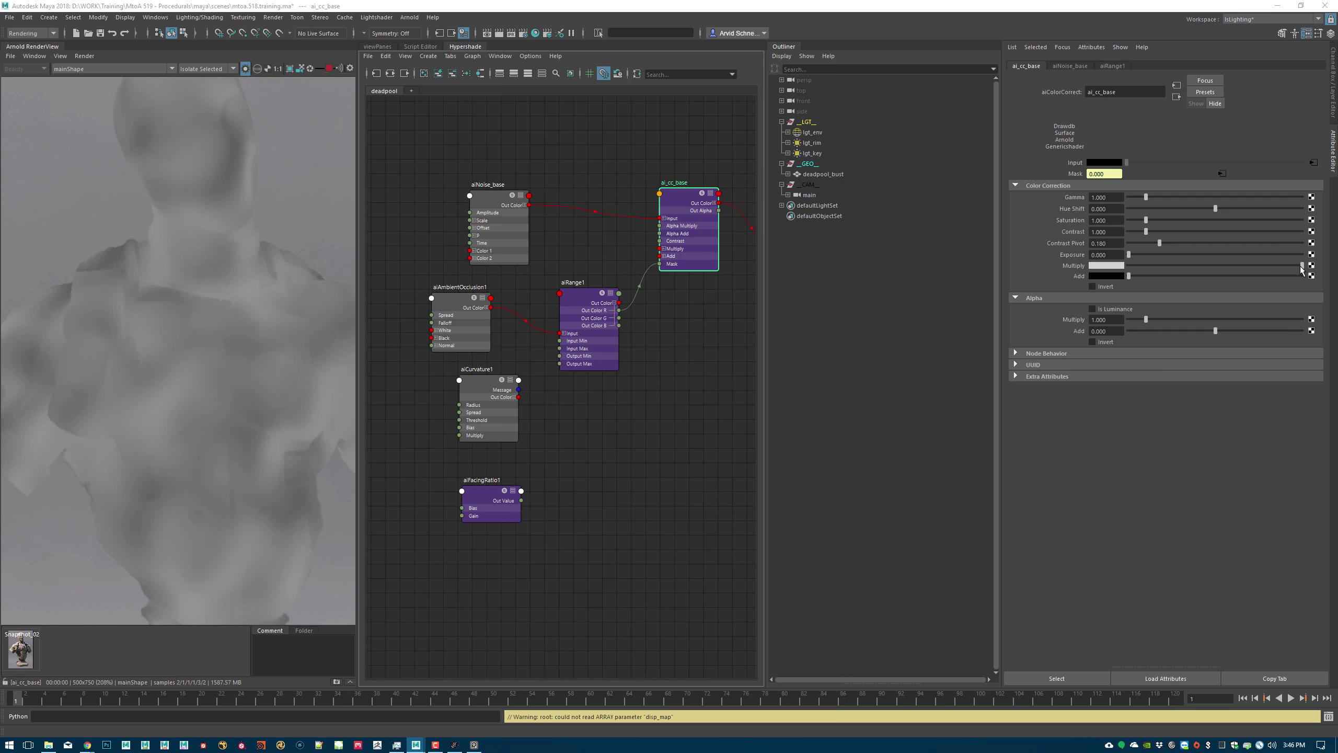
{"action": "left_click_drag", "start_coordinate": [1301, 269], "coordinate": [1162, 264]}
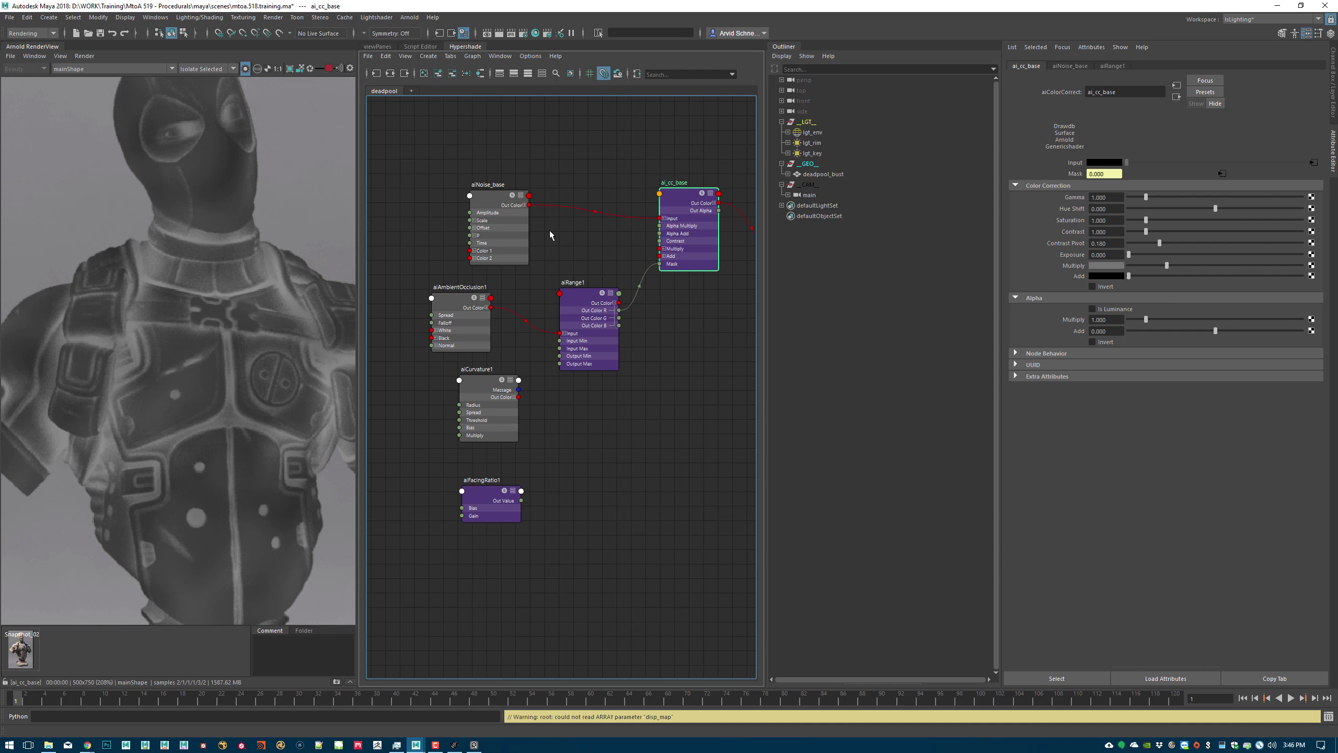
- Invert aiAmbientOcclusion1 by making its White color black and its Black color white
{"action": "middle_click_drag", "start_coordinate": [555, 237], "coordinate": [581, 232], "text": "alt"}
{"action": "left_click", "coordinate": [511, 308]}
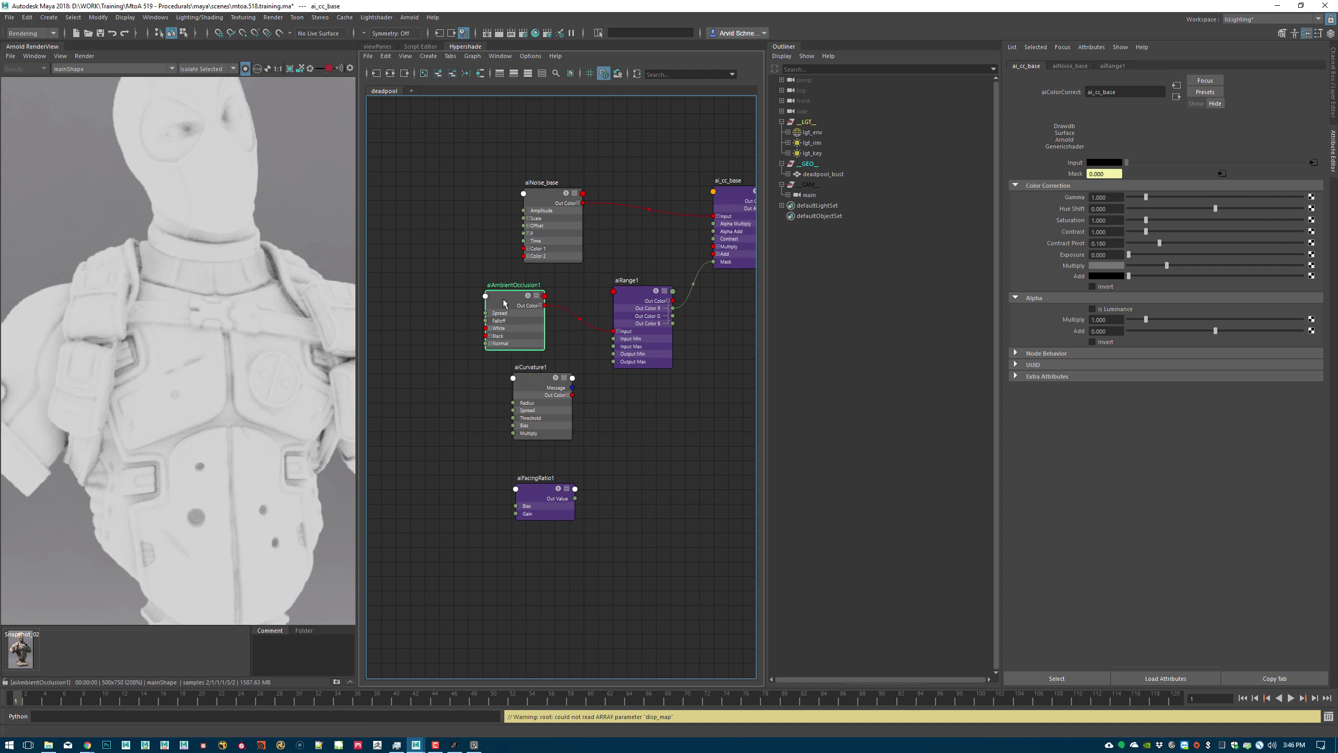
{"action": "left_click", "coordinate": [1128, 245]}
{"action": "left_click_drag", "start_coordinate": [1129, 256], "coordinate": [1302, 256]}
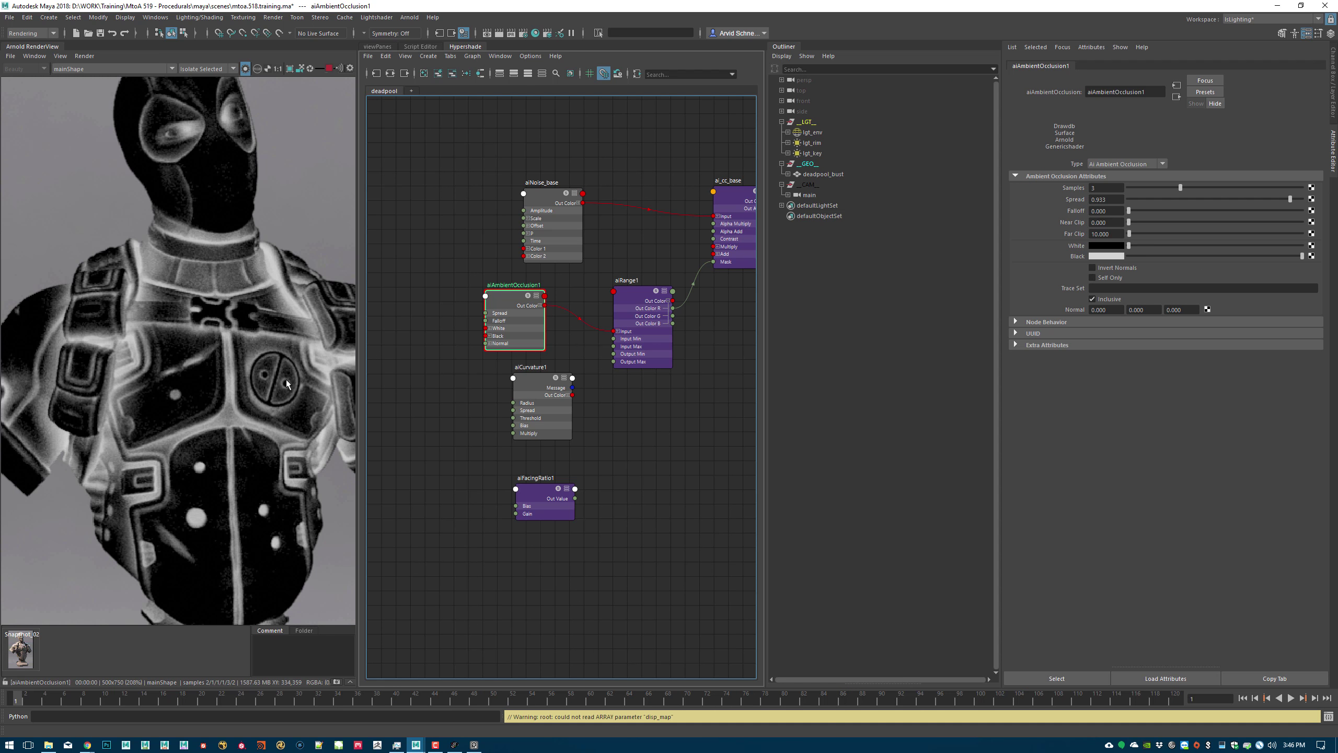
- Set the Multiply color of ai_cc_base to black and lock the isolated render to that node
{"action": "left_click", "coordinate": [735, 193]}
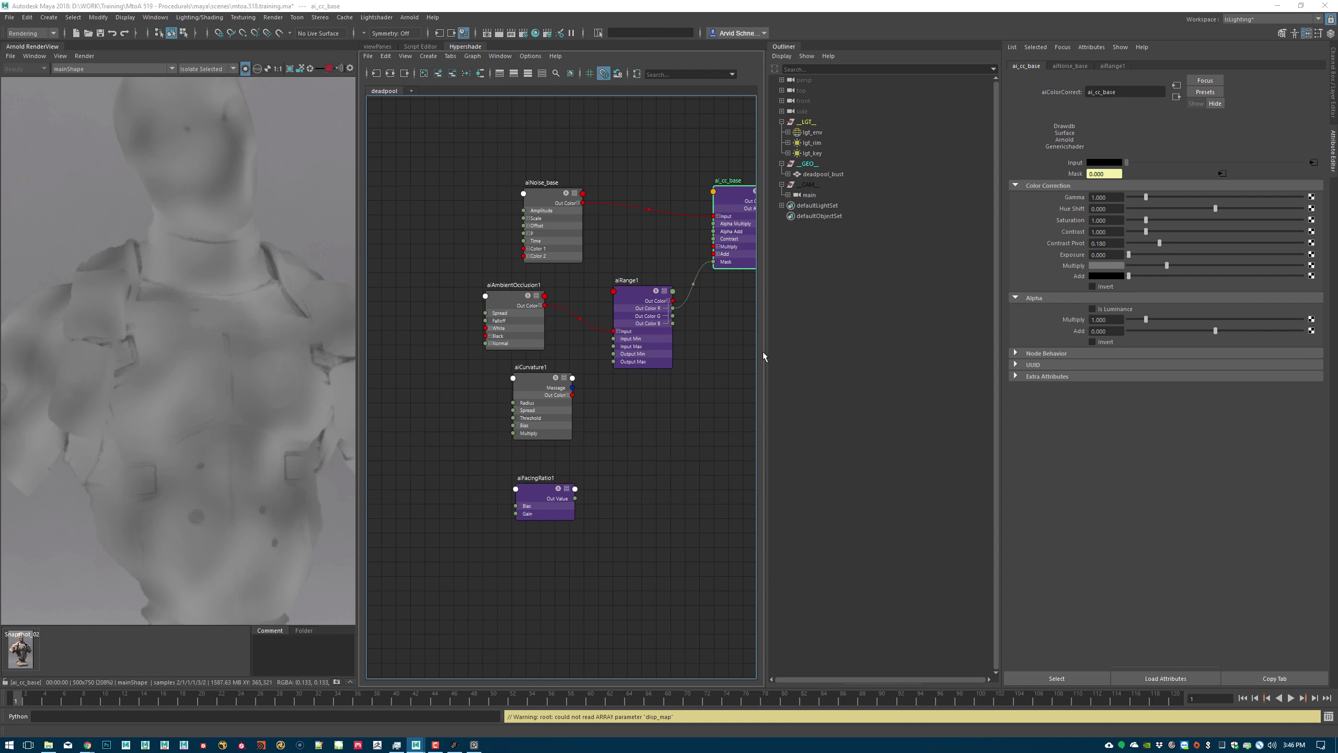
{"action": "left_click_drag", "start_coordinate": [1166, 265], "coordinate": [1151, 288]}
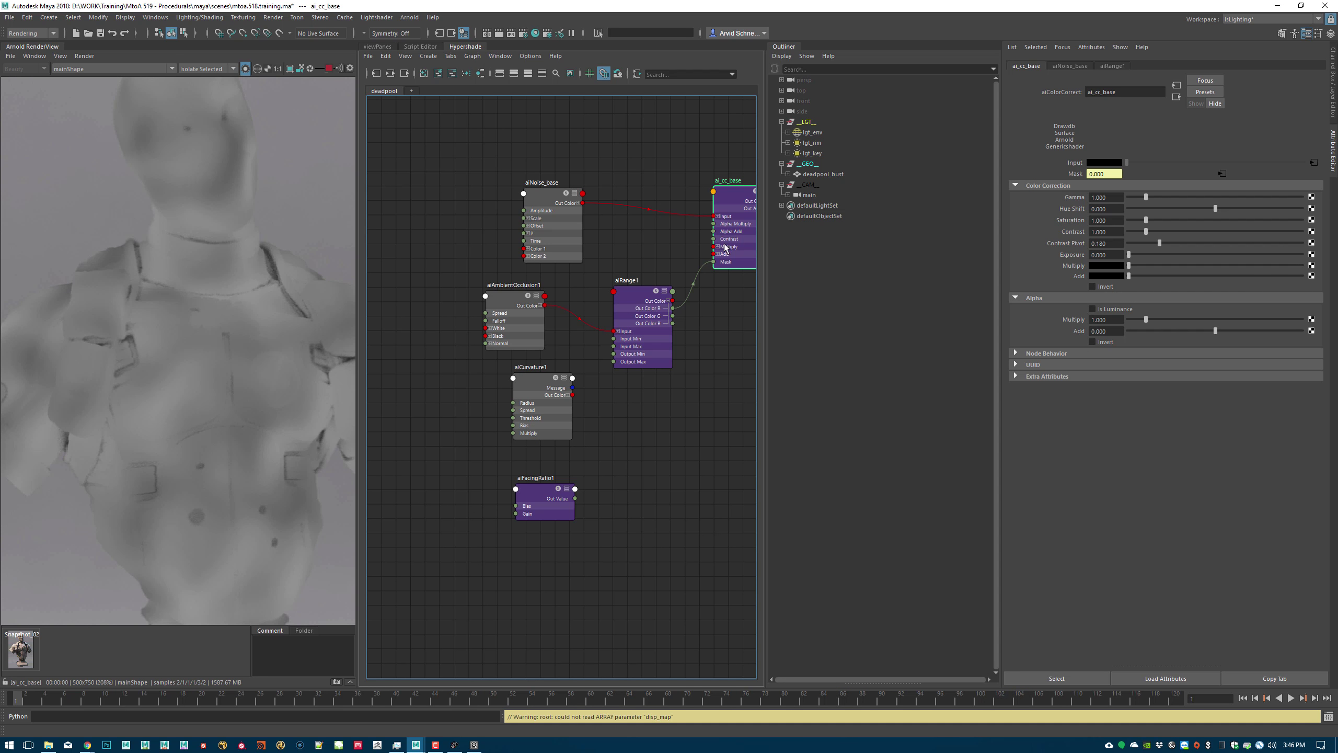
{"action": "middle_click_drag", "start_coordinate": [627, 172], "coordinate": [589, 197], "text": "alt"}
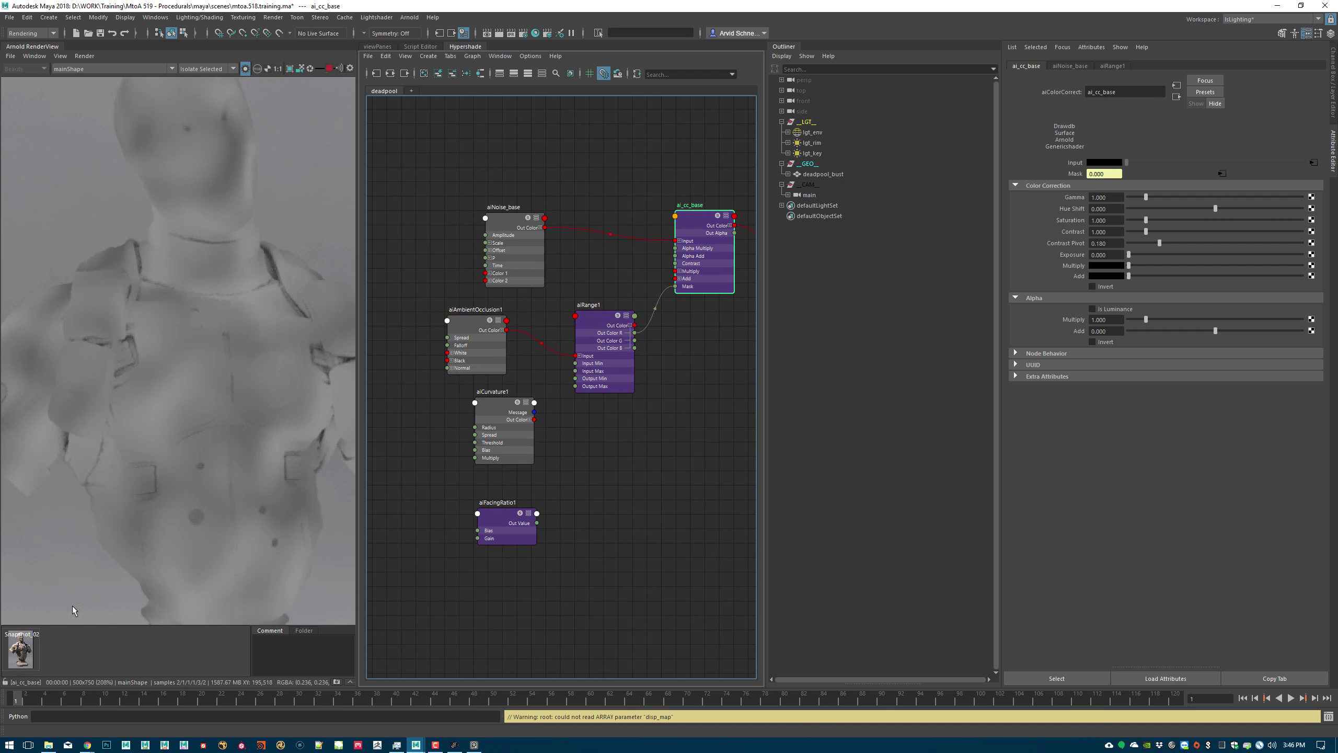
{"action": "left_click", "coordinate": [5, 682]}
- Adjust the occlusion mask in aiRange1 to Input Min 0.110 and Input Max about 0.76
{"action": "middle_click_drag", "start_coordinate": [460, 311], "coordinate": [491, 316], "text": "alt"}
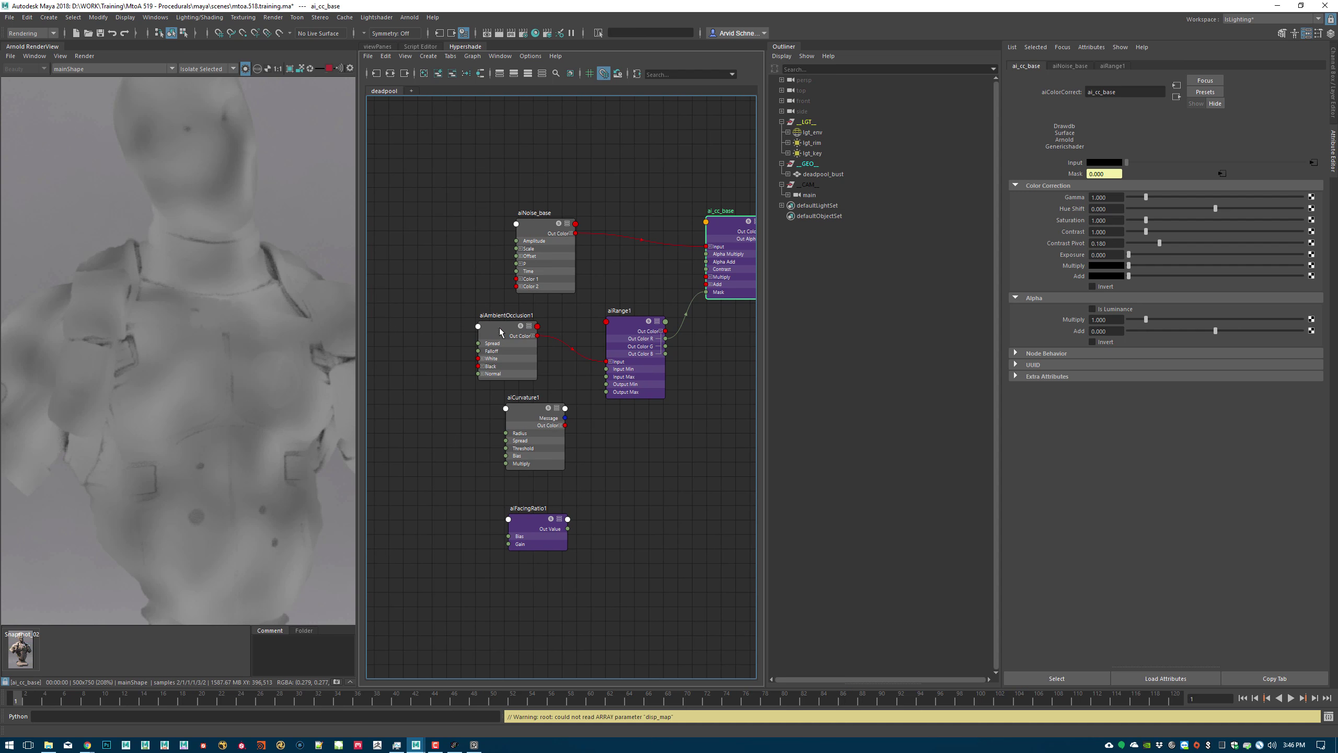
{"action": "left_click", "coordinate": [625, 322]}
{"action": "left_click_drag", "start_coordinate": [1159, 197], "coordinate": [1115, 175]}
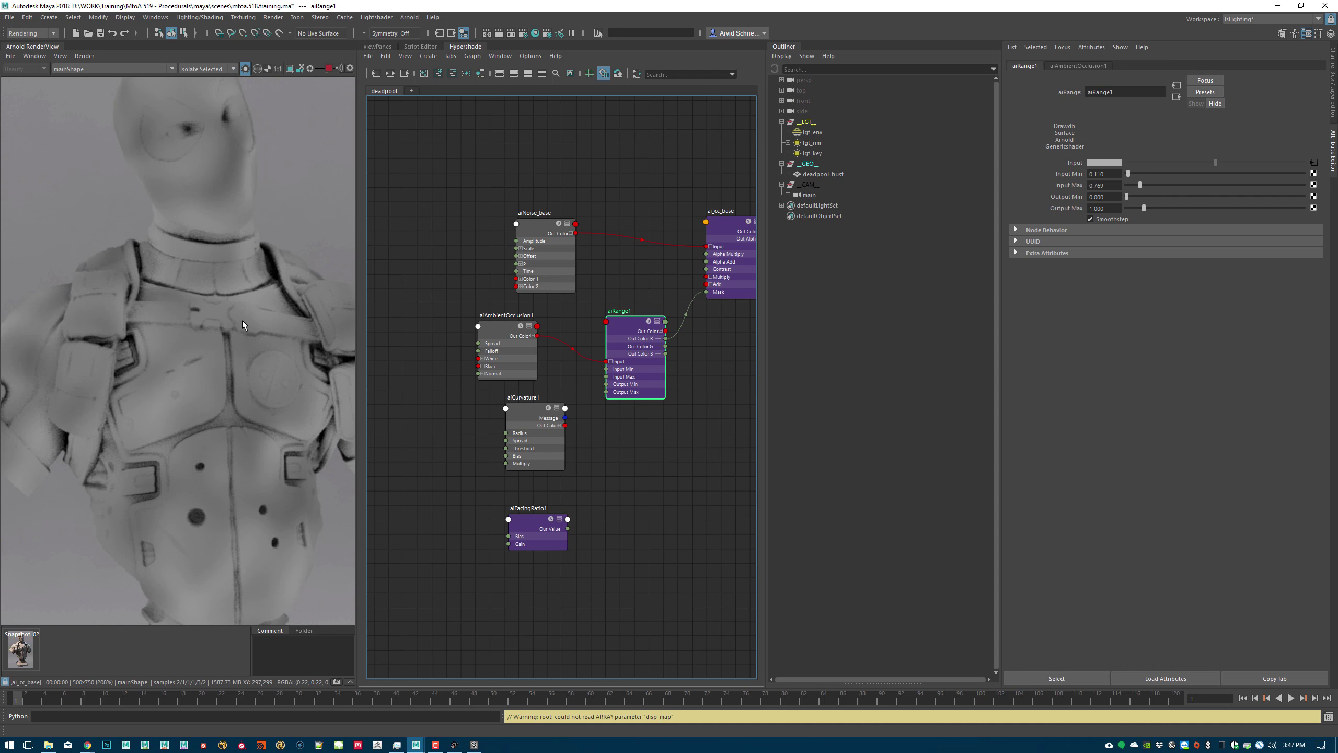
- Add a new aiRange node beside aiCurvature1 and connect the curvature's Out Color to its Input
{"action": "middle_click_drag", "start_coordinate": [623, 331], "coordinate": [574, 287], "text": "alt"}
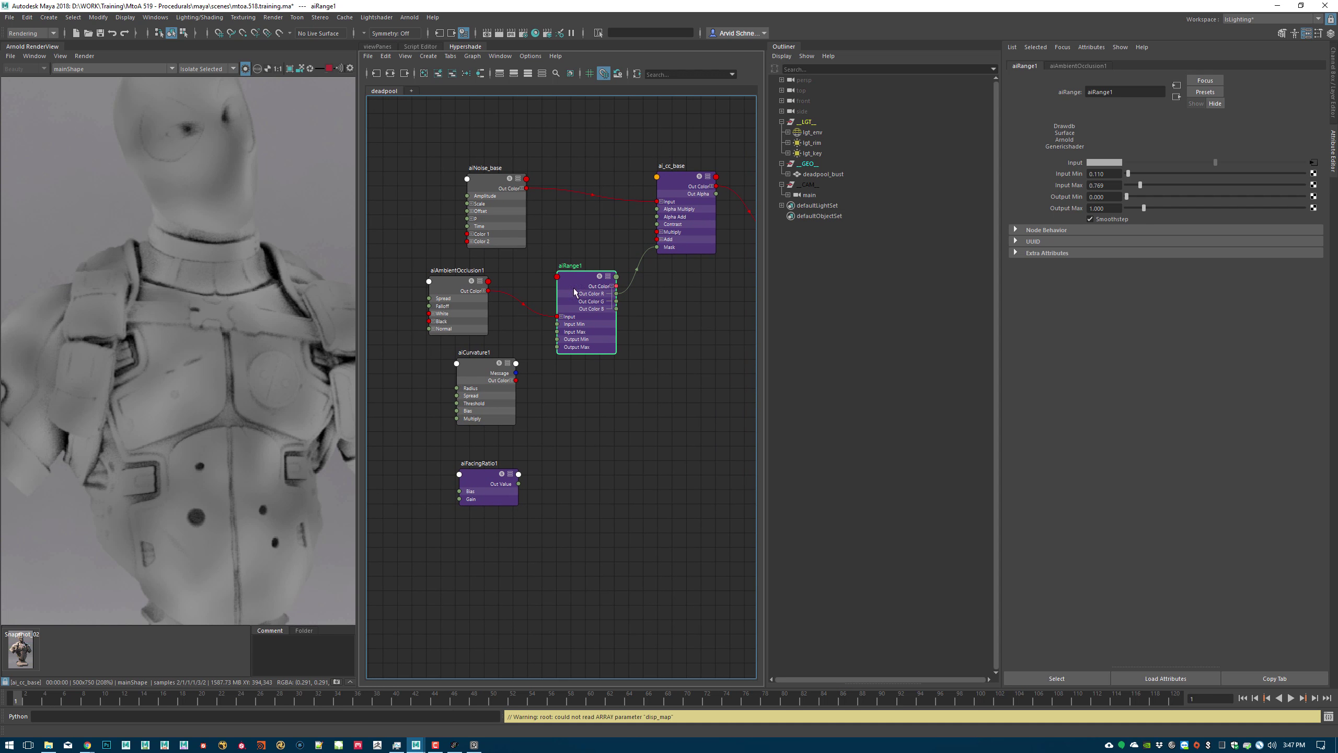
{"action": "left_click_drag", "start_coordinate": [489, 375], "coordinate": [477, 389]}
{"action": "left_click", "coordinate": [627, 411]}
{"action": "key", "text": "Tab"}
{"action": "type", "text": "air"}
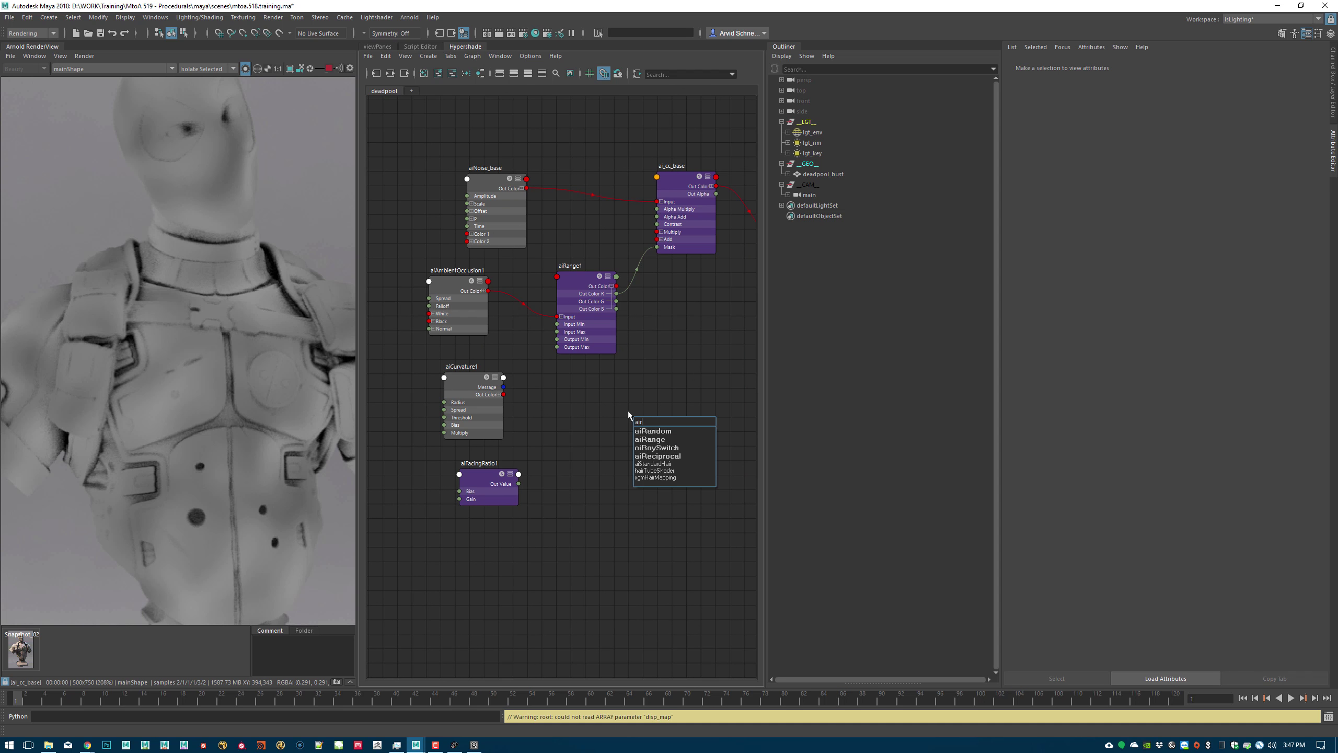
{"action": "key", "text": "Down"}
{"action": "key", "text": "Down"}
{"action": "key", "text": "Return"}
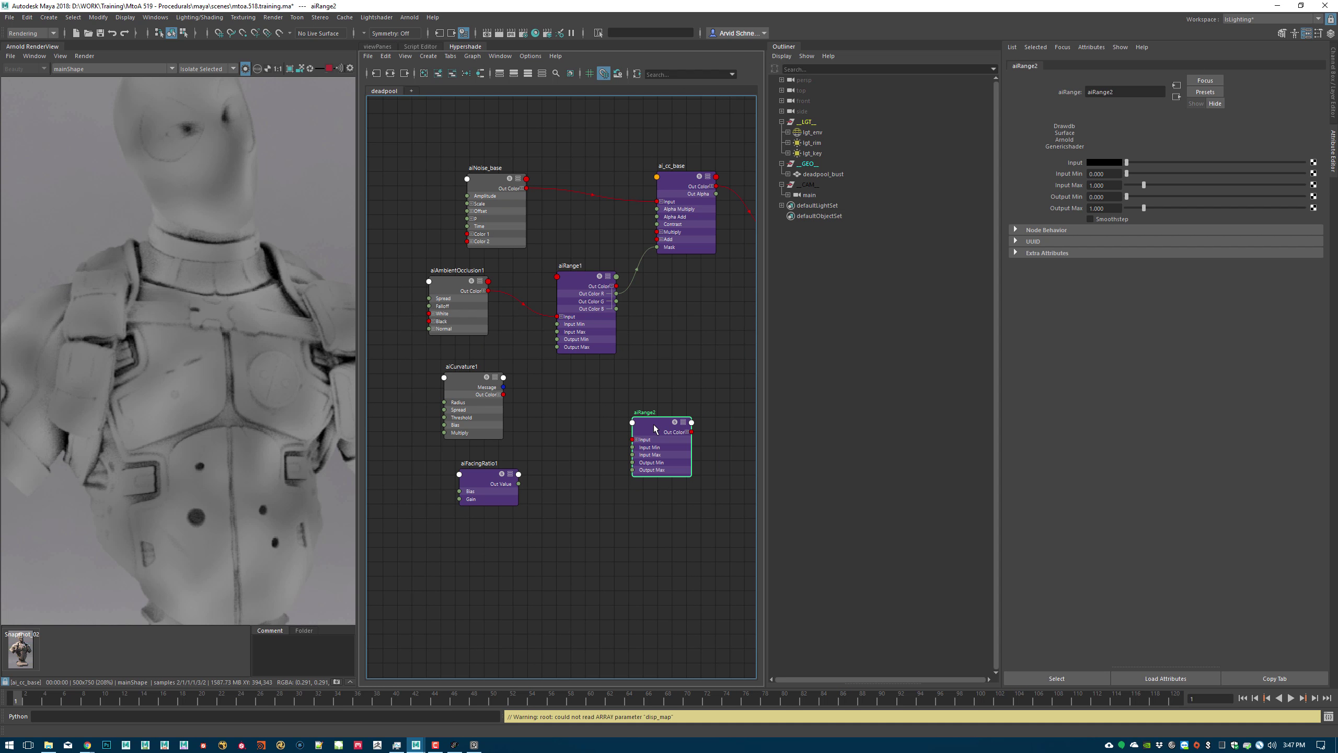
{"action": "left_click_drag", "start_coordinate": [655, 429], "coordinate": [550, 395]}
{"action": "middle_click_drag", "start_coordinate": [693, 343], "coordinate": [592, 339], "text": "alt"}
{"action": "scroll", "coordinate": [606, 330], "scroll_direction": "down", "scroll_amount": 2}
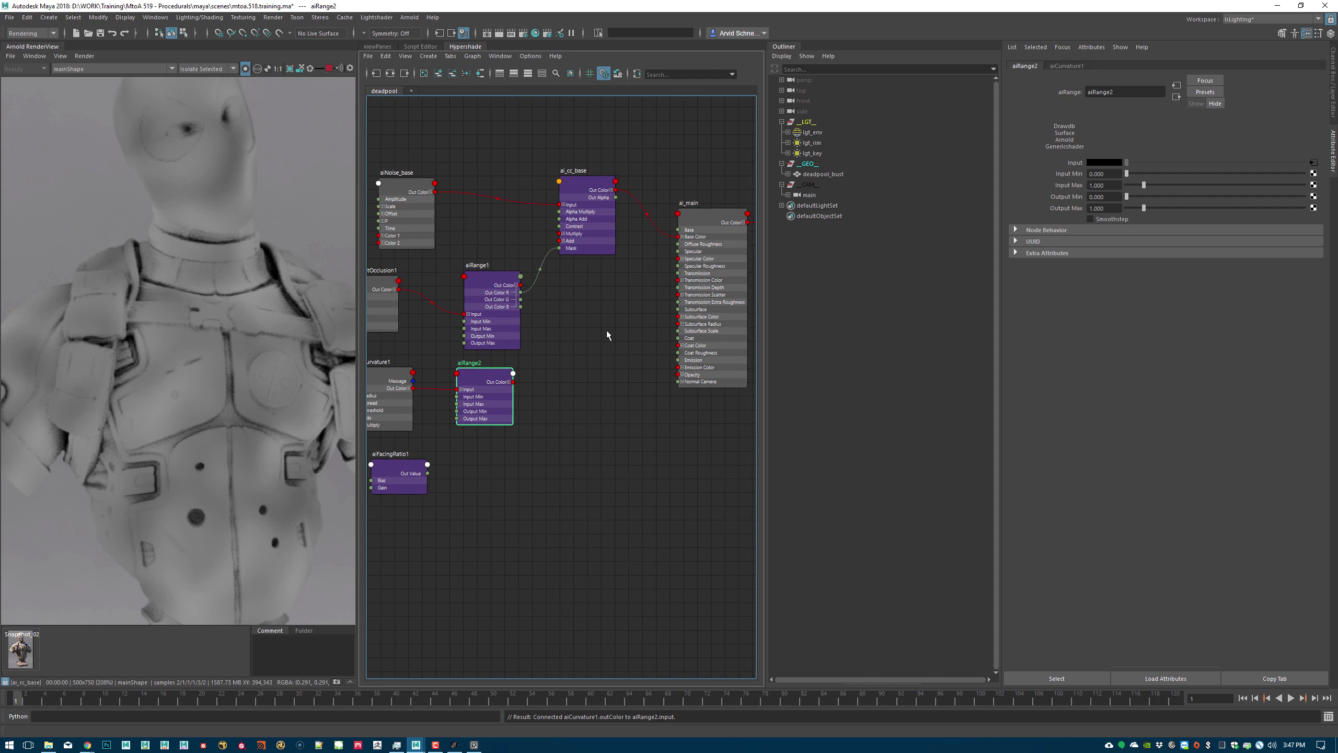
- Move the ai_main shader node farther from ai_cc_base to make room in the node graph
{"action": "middle_click_drag", "start_coordinate": [709, 329], "coordinate": [582, 325], "text": "alt"}
{"action": "mouse_move", "coordinate": [717, 146]}
{"action": "left_mouse_down"}
{"action": "mouse_move", "coordinate": [575, 211]}
{"action": "mouse_move", "coordinate": [582, 234]}
{"action": "left_mouse_up"}
{"action": "mouse_move", "coordinate": [649, 246]}
{"action": "left_mouse_down"}
{"action": "mouse_move", "coordinate": [709, 254]}
{"action": "mouse_move", "coordinate": [759, 236]}
{"action": "left_mouse_up"}
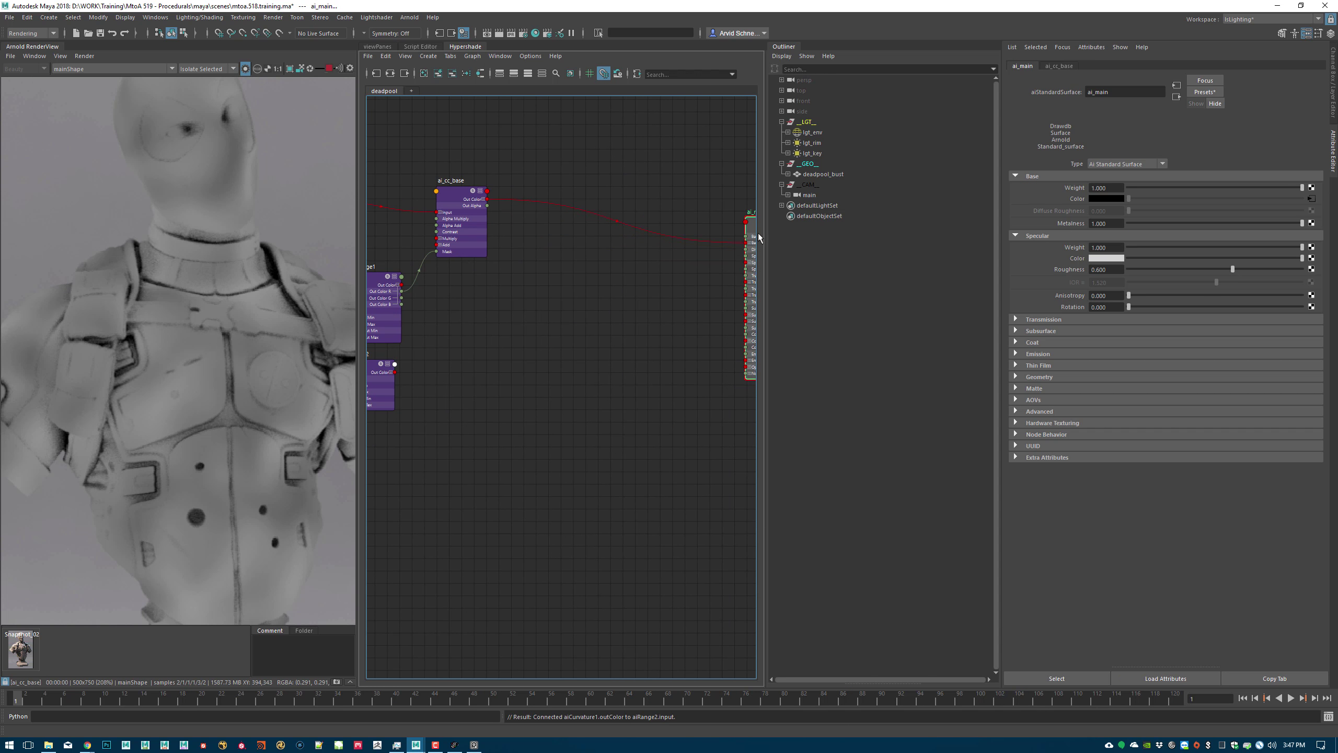
{"action": "mouse_move", "coordinate": [523, 290]}
{"action": "middle_mouse_down", "text": "alt"}
{"action": "mouse_move", "coordinate": [717, 281]}
{"action": "mouse_move", "coordinate": [708, 308]}
{"action": "mouse_move", "coordinate": [625, 288]}
{"action": "middle_mouse_up", "text": "alt"}
{"action": "right_click_drag", "start_coordinate": [626, 288], "coordinate": [648, 294], "text": "alt"}
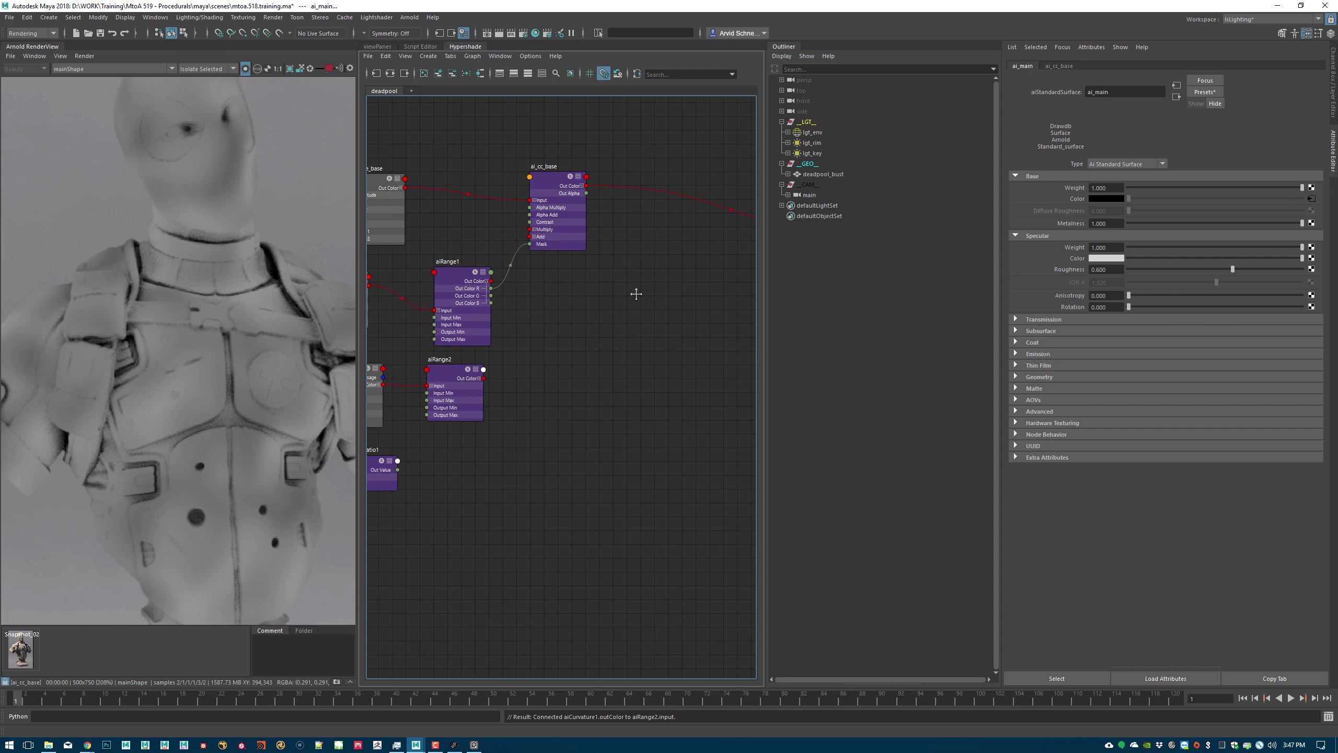
- Duplicate ai_cc_base, connect the original's Out Color to the copy's Input, and rename the copy ai_cc_curvate
{"action": "middle_click_drag", "start_coordinate": [643, 293], "coordinate": [615, 298], "text": "alt"}
{"action": "left_click", "coordinate": [551, 245]}
{"action": "key", "text": "ctrl+d"}
{"action": "left_click_drag", "start_coordinate": [600, 443], "coordinate": [652, 290]}
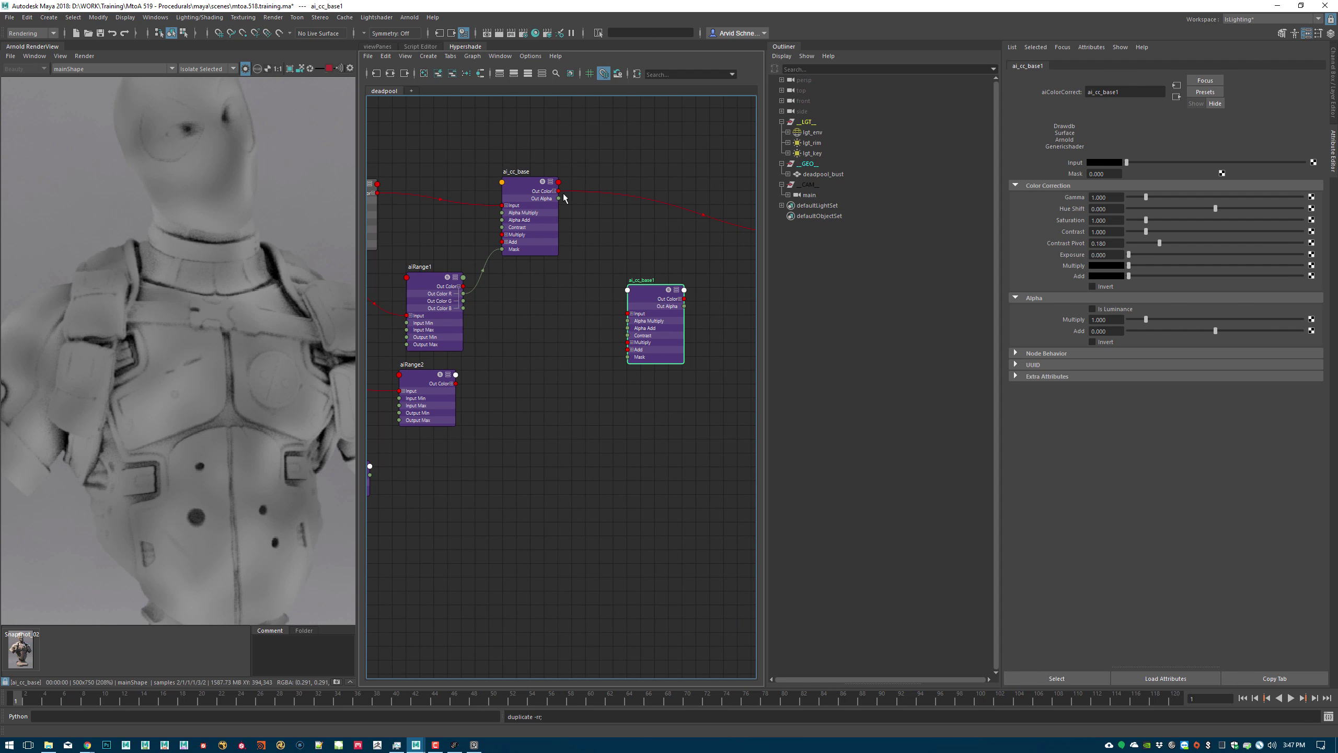
{"action": "left_click_drag", "start_coordinate": [559, 191], "coordinate": [701, 284]}
{"action": "double_click", "coordinate": [654, 280]}
{"action": "type", "text": "curvate"}
{"action": "key", "text": "Return"}
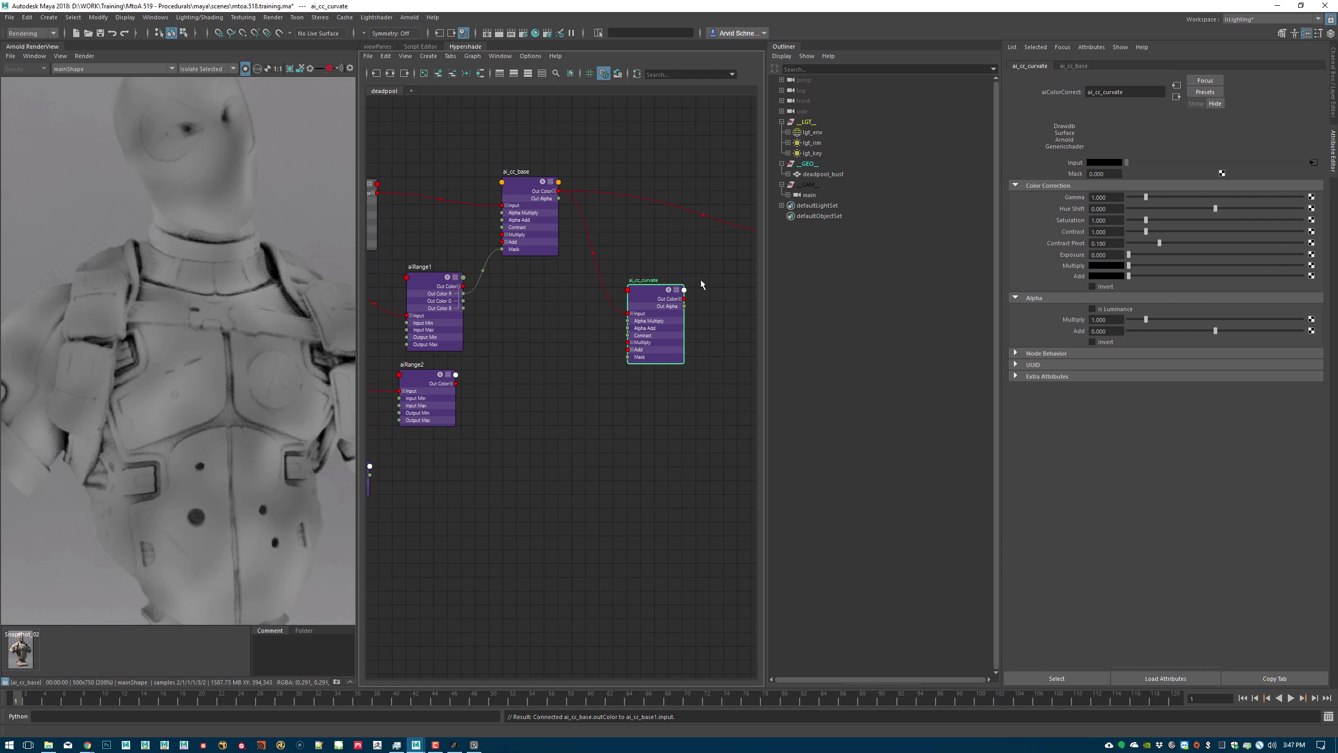
- Connect the Out Color of ai_cc_curvate to the Base Color of ai_main and switch the isolated render to ai_cc_curvate
{"action": "middle_click_drag", "start_coordinate": [702, 285], "coordinate": [542, 246], "text": "alt"}
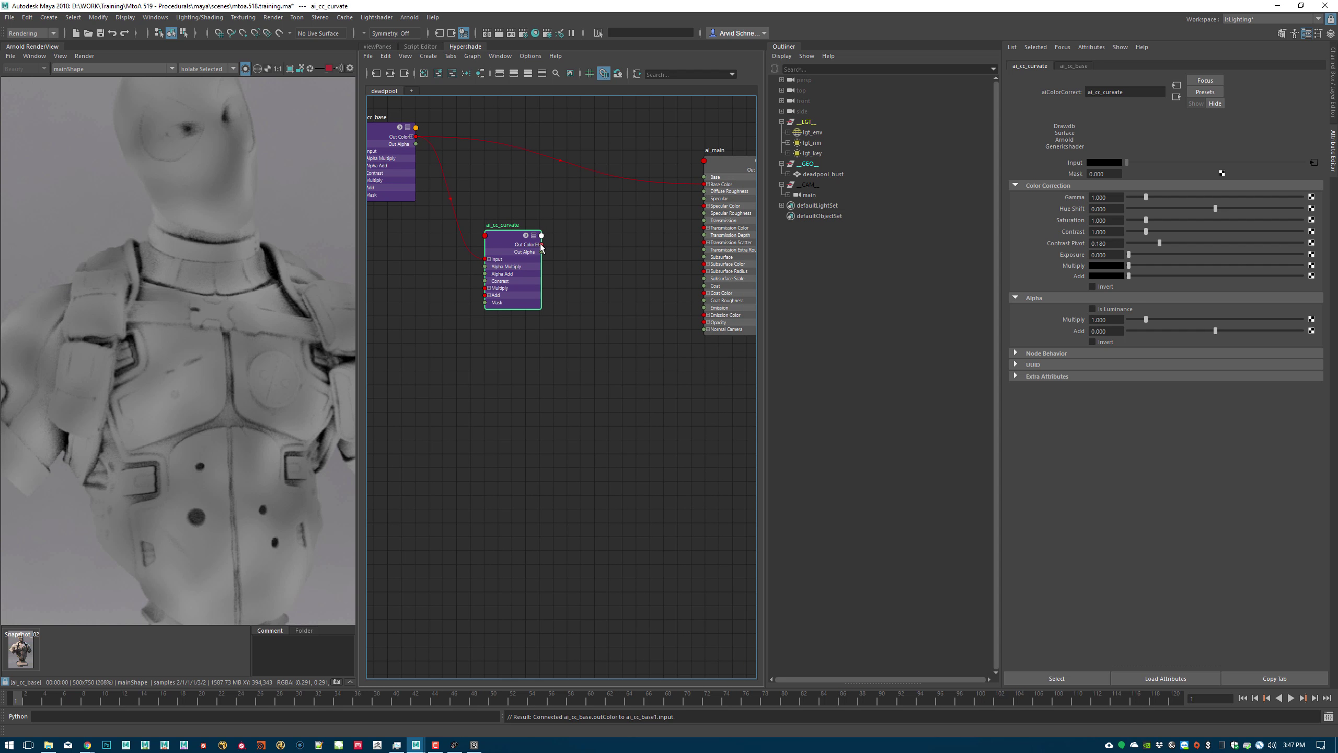
{"action": "left_click_drag", "start_coordinate": [541, 245], "coordinate": [707, 184]}
{"action": "middle_click_drag", "start_coordinate": [544, 209], "coordinate": [662, 222], "text": "alt"}
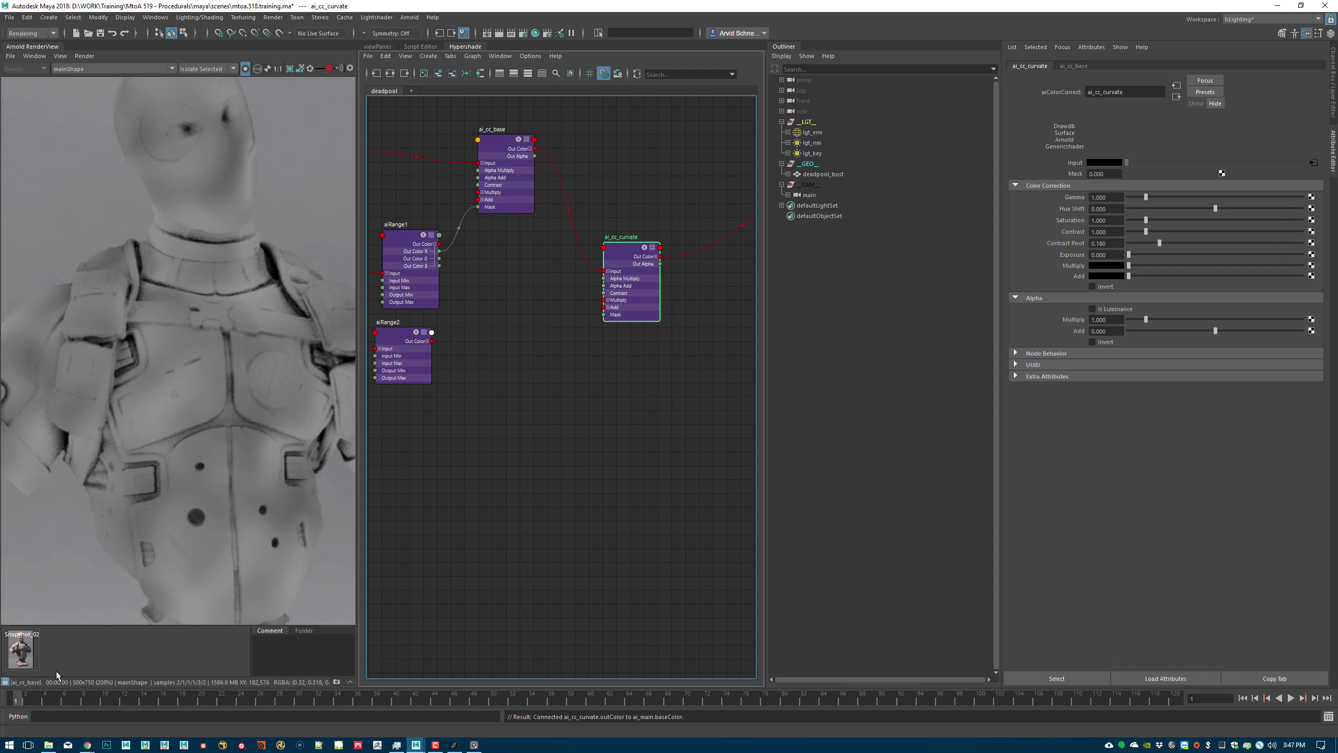
{"action": "middle_click_drag", "start_coordinate": [594, 330], "coordinate": [642, 345], "text": "alt"}
{"action": "left_click_drag", "start_coordinate": [668, 285], "coordinate": [673, 265]}
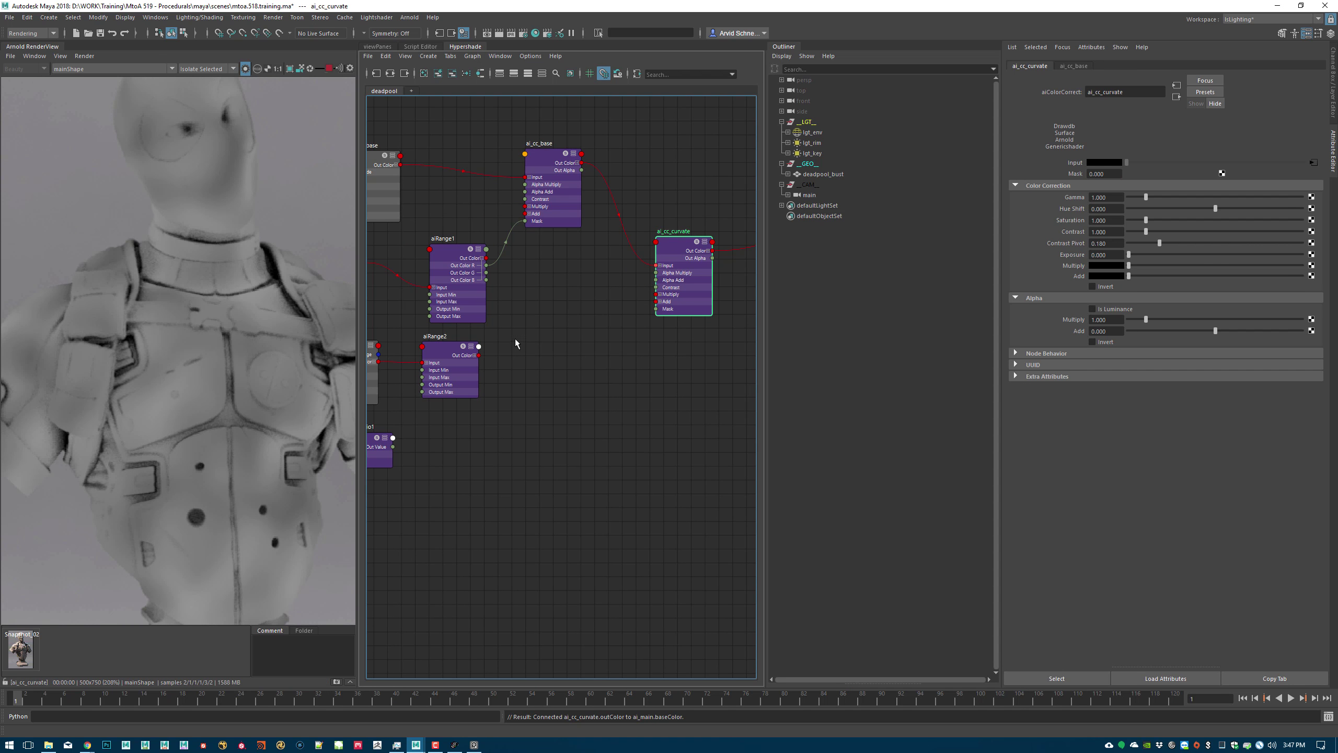
- Connect the Out Color R of aiRange2 to the Mask of ai_cc_curvate
{"action": "middle_click_drag", "start_coordinate": [519, 343], "coordinate": [544, 351], "text": "alt"}
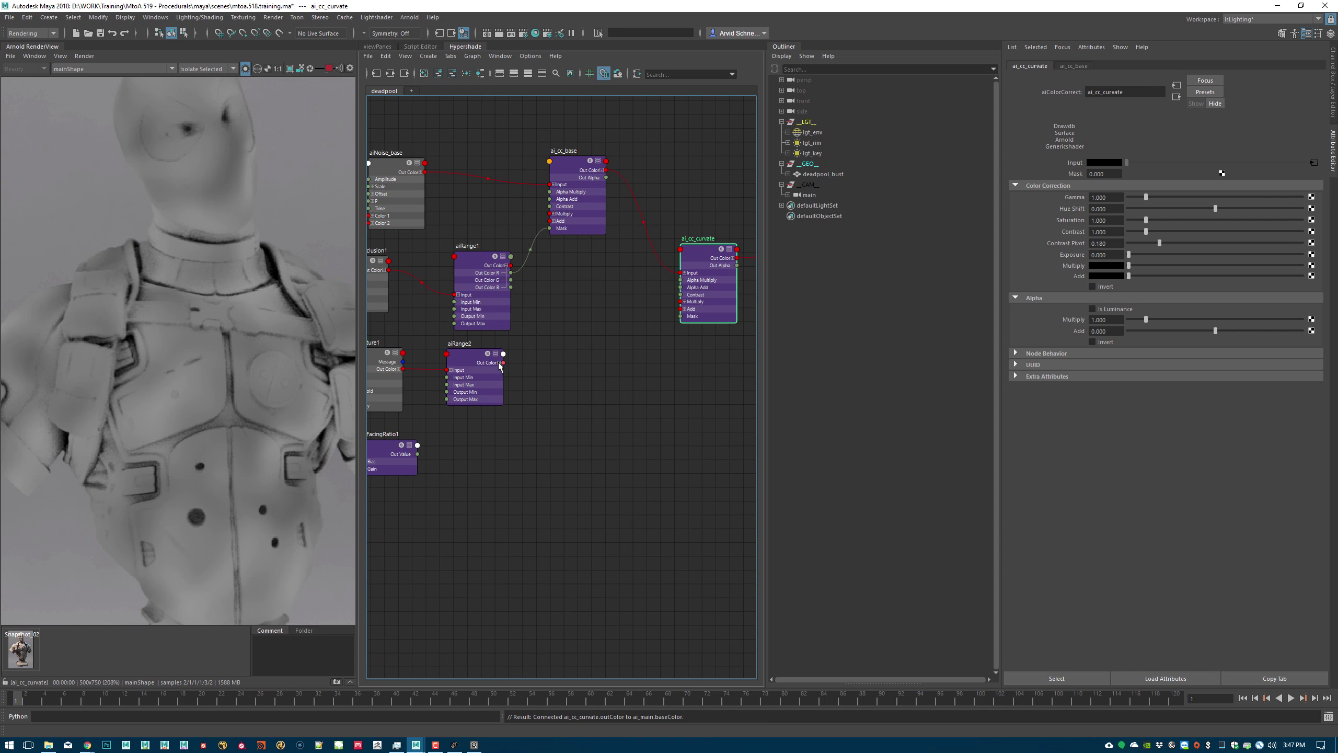
{"action": "left_click", "coordinate": [499, 363]}
{"action": "left_click_drag", "start_coordinate": [503, 369], "coordinate": [681, 316]}
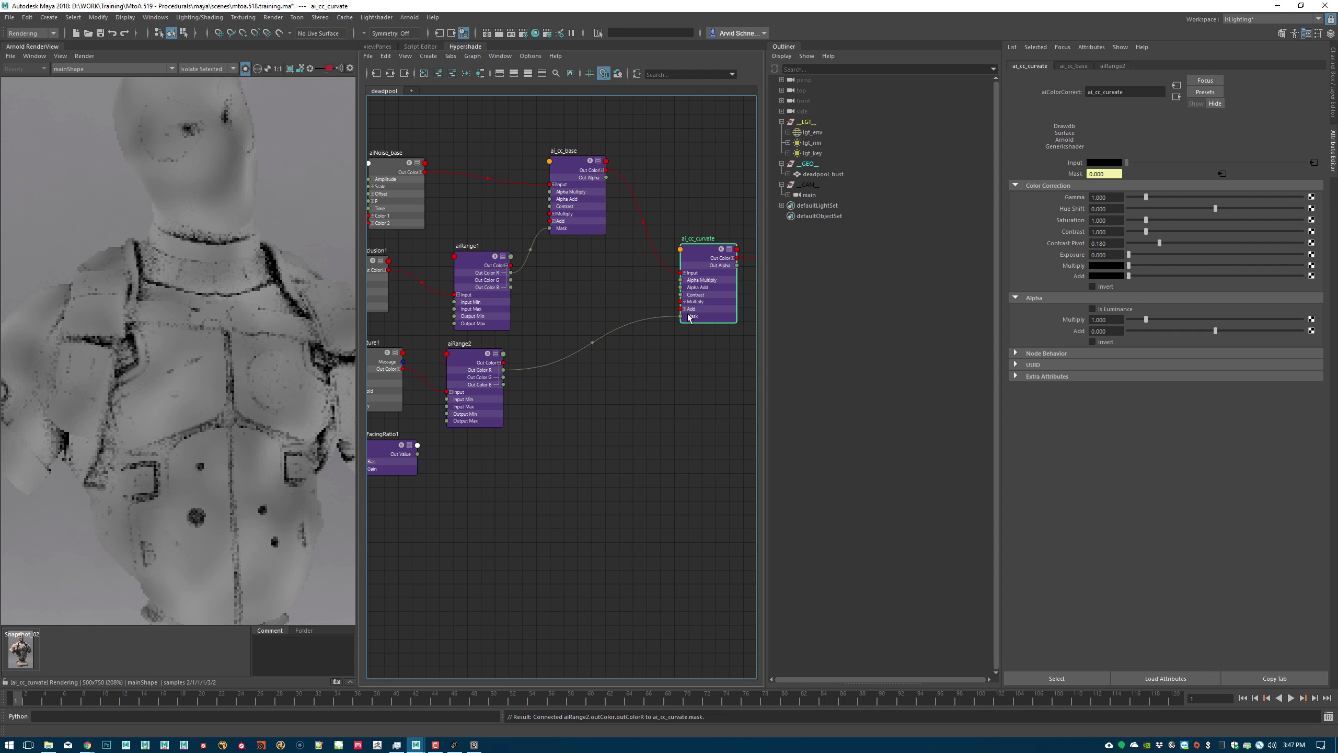
- Isolate aiCurvature1 in a widened render view and increase its Radius to 1.070
{"action": "middle_click_drag", "start_coordinate": [501, 324], "coordinate": [634, 314], "text": "alt"}
{"action": "left_click", "coordinate": [506, 371]}
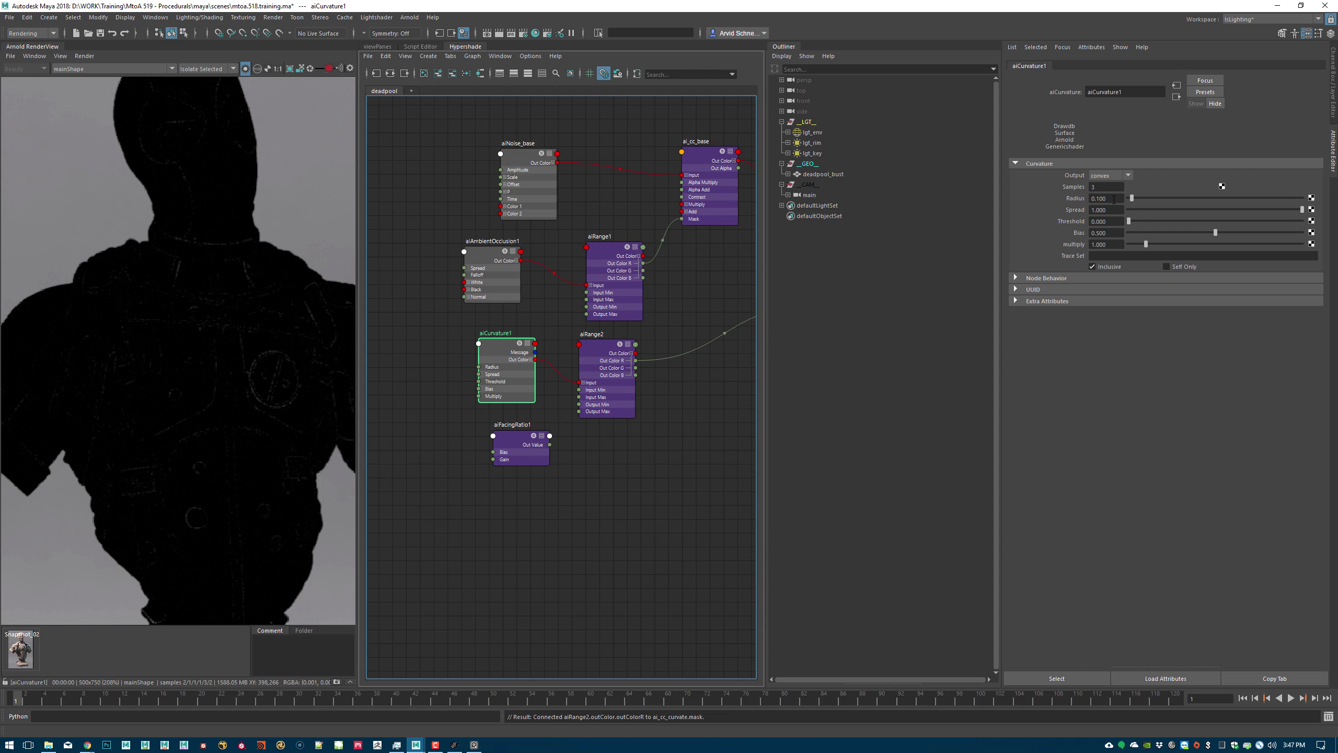
{"action": "left_click_drag", "start_coordinate": [358, 220], "coordinate": [441, 218]}
{"action": "left_click_drag", "start_coordinate": [1105, 196], "coordinate": [1163, 198], "text": "ctrl"}
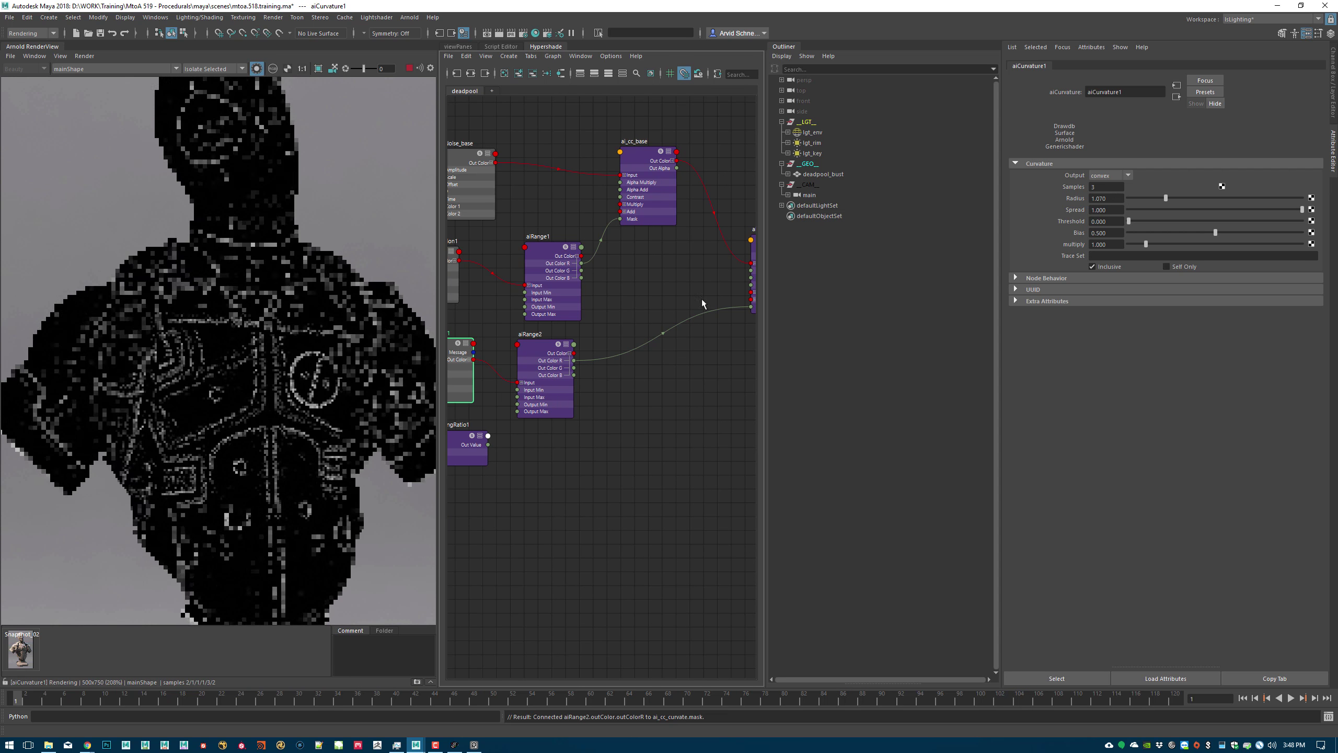
{"action": "mouse_move", "coordinate": [235, 132]}
{"action": "middle_mouse_down"}
{"action": "mouse_move", "coordinate": [239, 185]}
{"action": "mouse_move", "coordinate": [243, 148]}
{"action": "middle_mouse_up"}
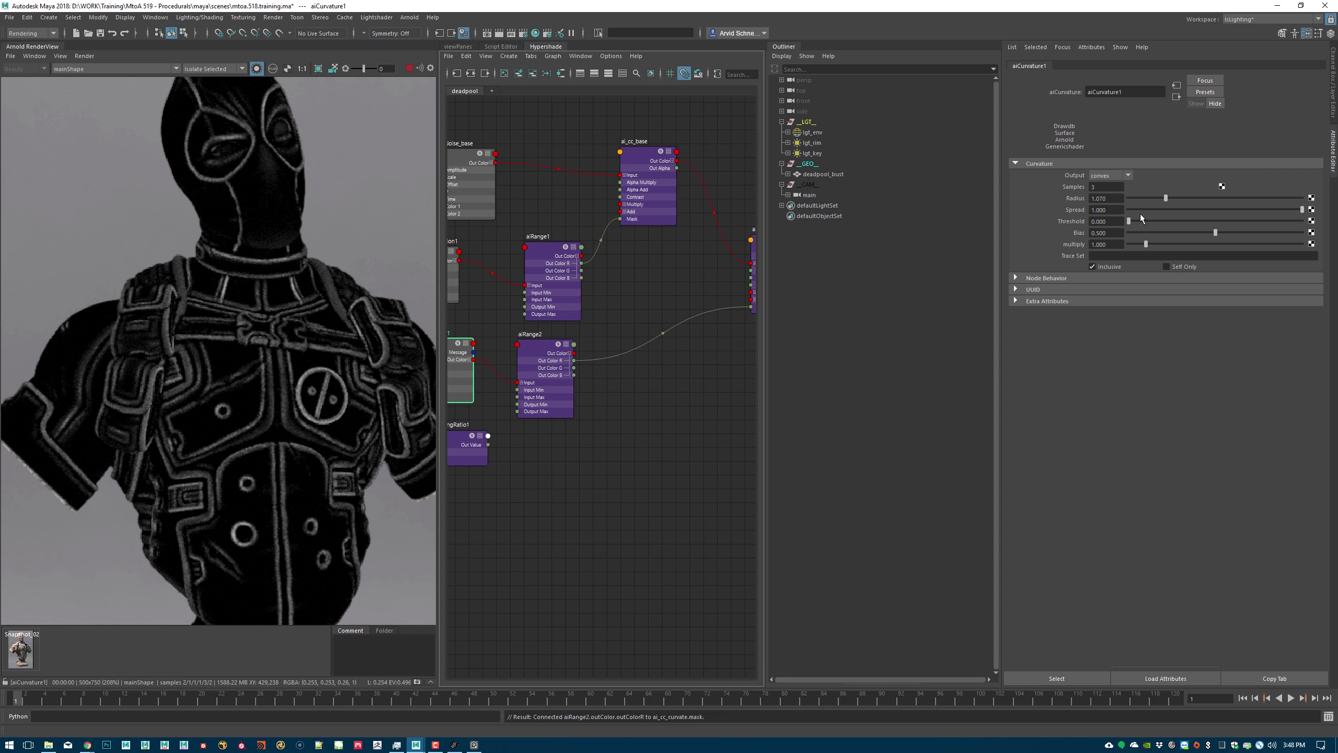
- Strengthen the curvature edges by setting aiCurvature1's Bias to 0.758 and Multiply to 4.091
{"action": "left_click_drag", "start_coordinate": [1215, 232], "coordinate": [1267, 232]}
{"action": "left_click_drag", "start_coordinate": [1280, 240], "coordinate": [1251, 240]}
{"action": "left_click_drag", "start_coordinate": [1146, 244], "coordinate": [1190, 251]}
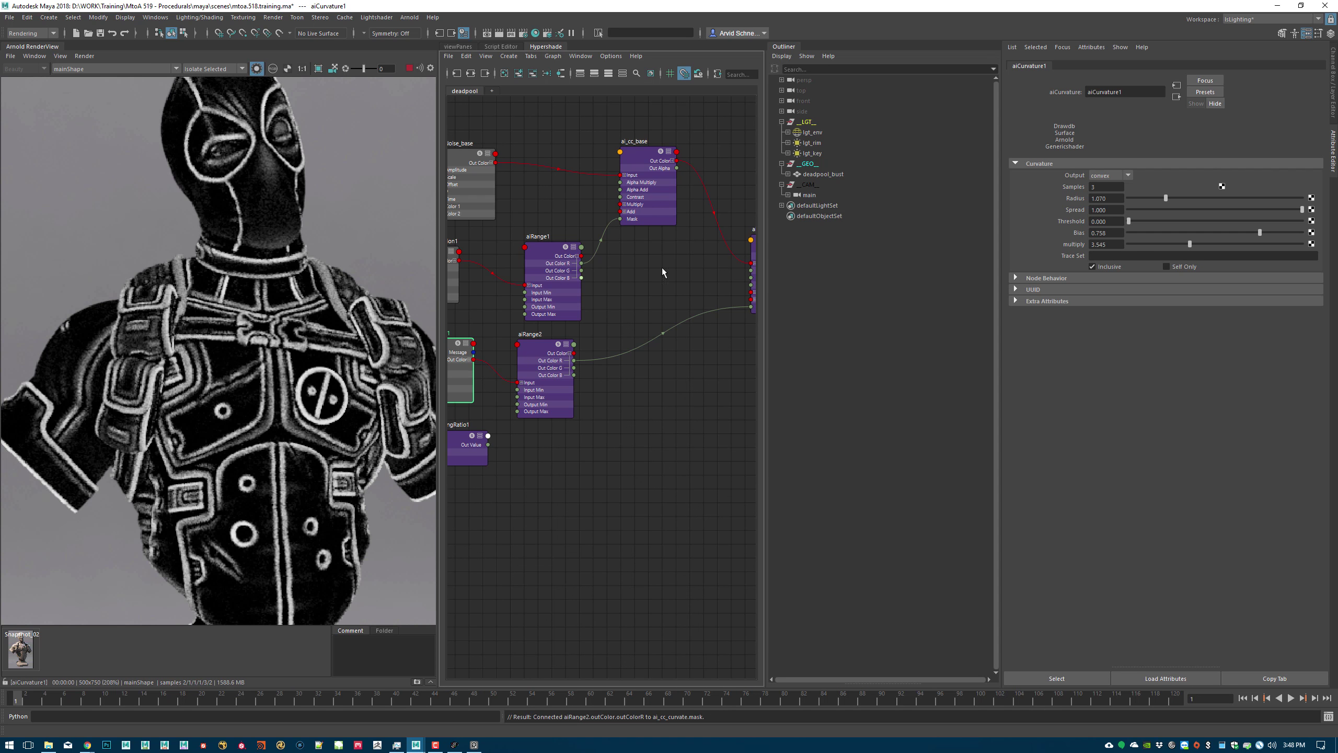
{"action": "left_click", "coordinate": [1165, 243]}
{"action": "left_click_drag", "start_coordinate": [1168, 243], "coordinate": [1196, 243]}
- Set aiCurvature1's Radius to 0.880, testing it with a crop region on the chest
{"action": "left_click_drag", "start_coordinate": [1166, 199], "coordinate": [1152, 198]}
{"action": "key", "text": "shift"}
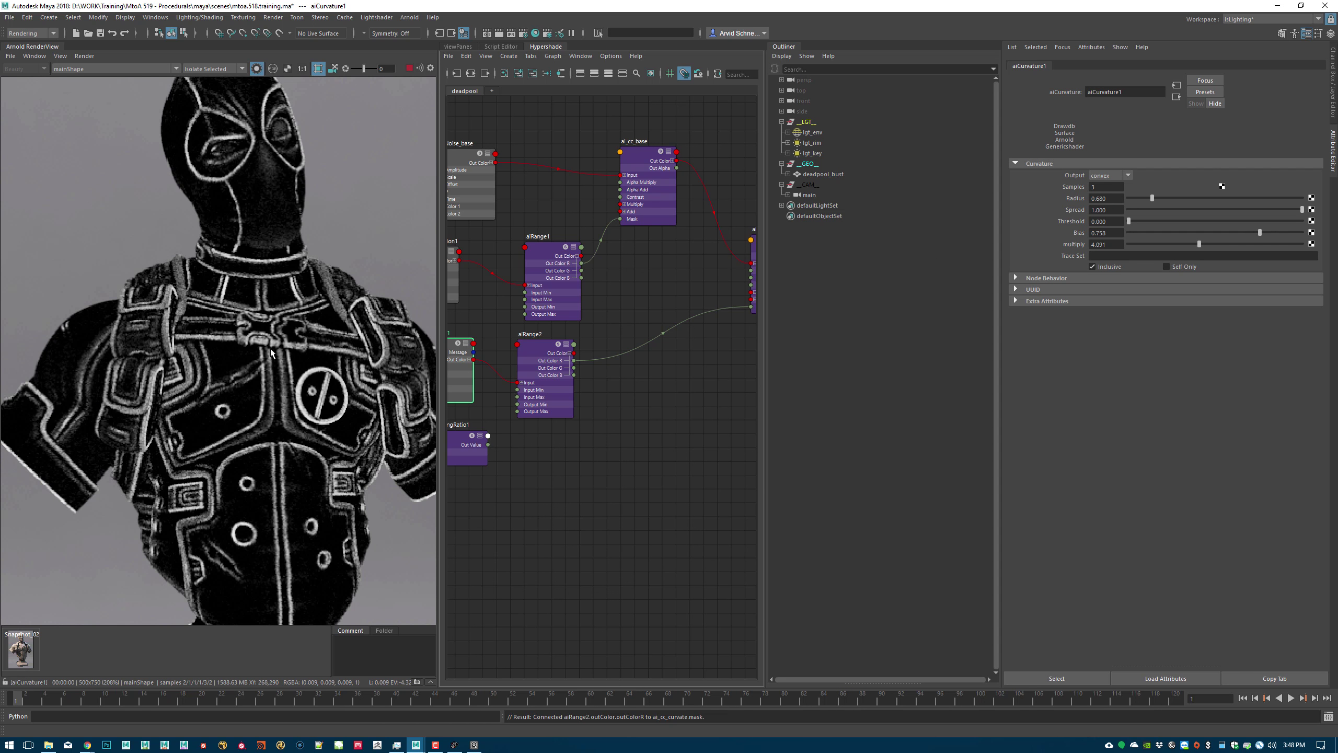
{"action": "left_click_drag", "start_coordinate": [270, 349], "coordinate": [371, 453], "text": "shift"}
{"action": "left_click_drag", "start_coordinate": [1115, 200], "coordinate": [1093, 200], "text": "ctrl"}
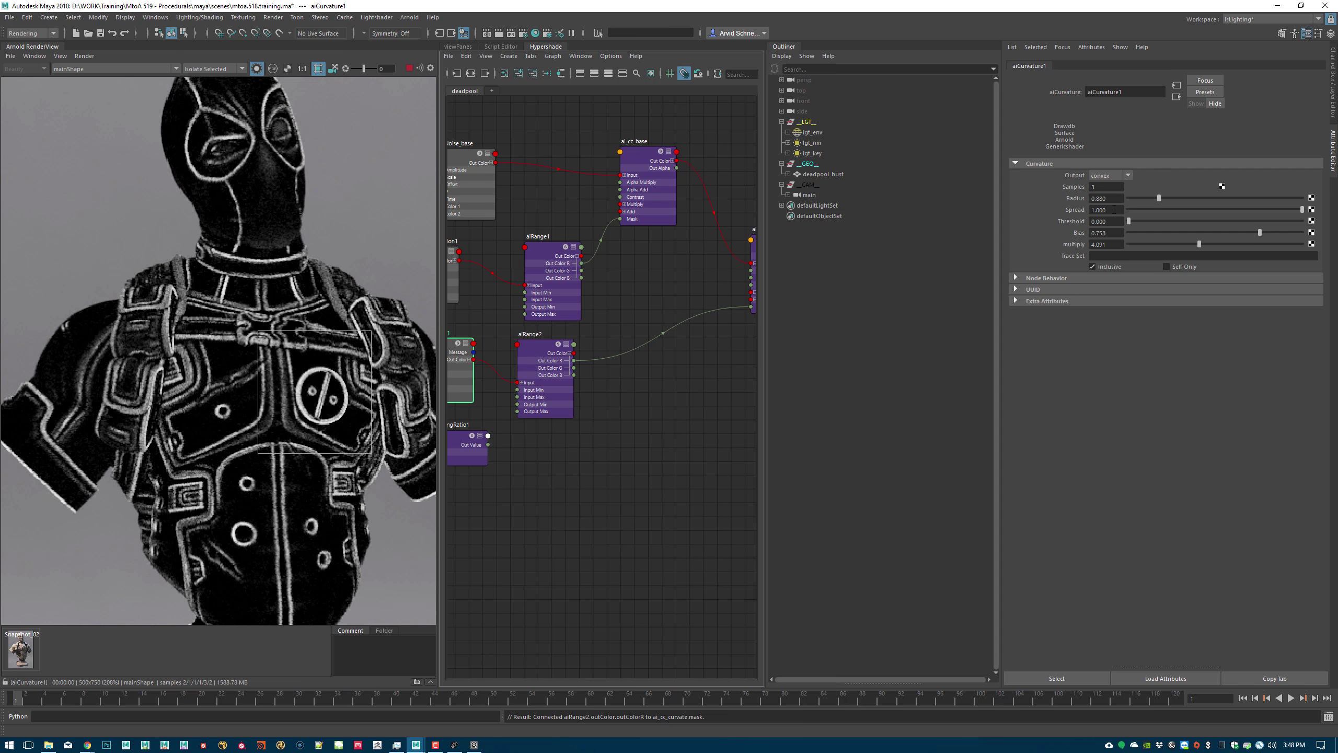
- Draw a render crop region from the neck to the chest emblem and save the scene
{"action": "left_click_drag", "start_coordinate": [216, 246], "coordinate": [388, 396]}
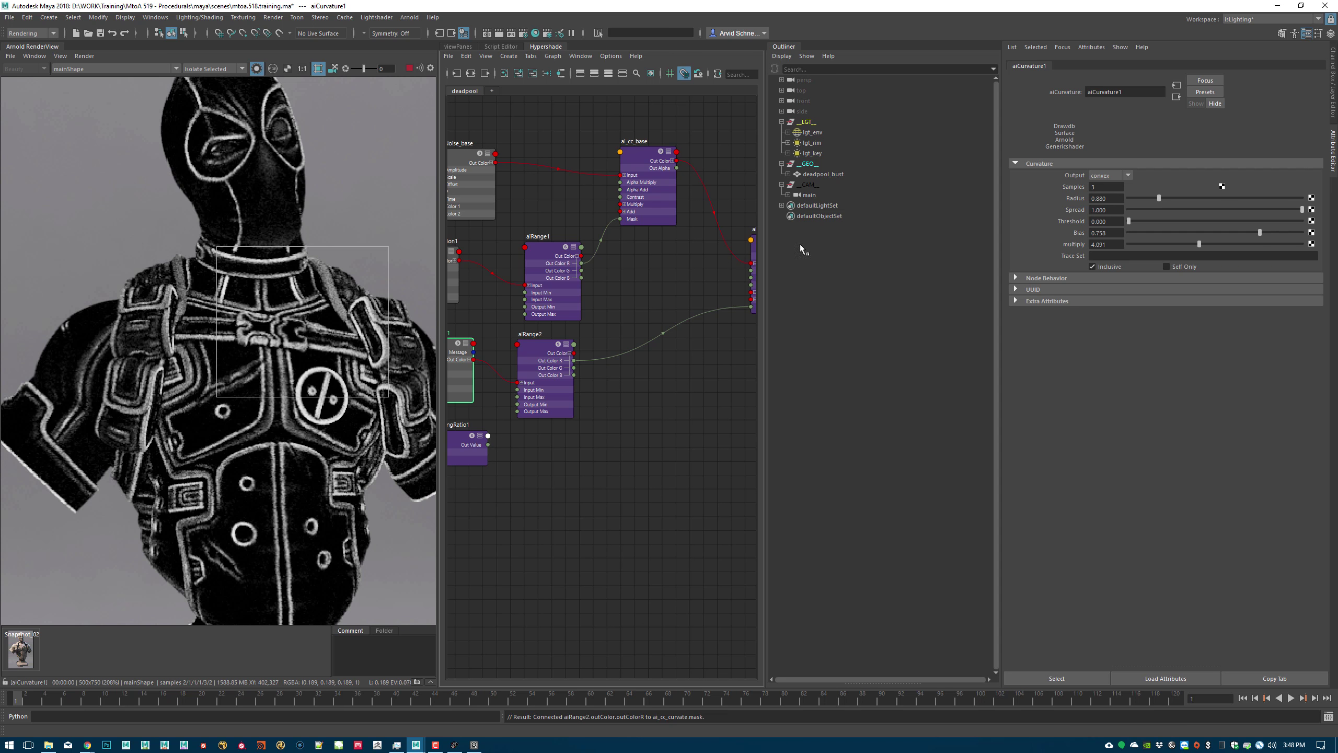
{"action": "left_click", "coordinate": [100, 33]}
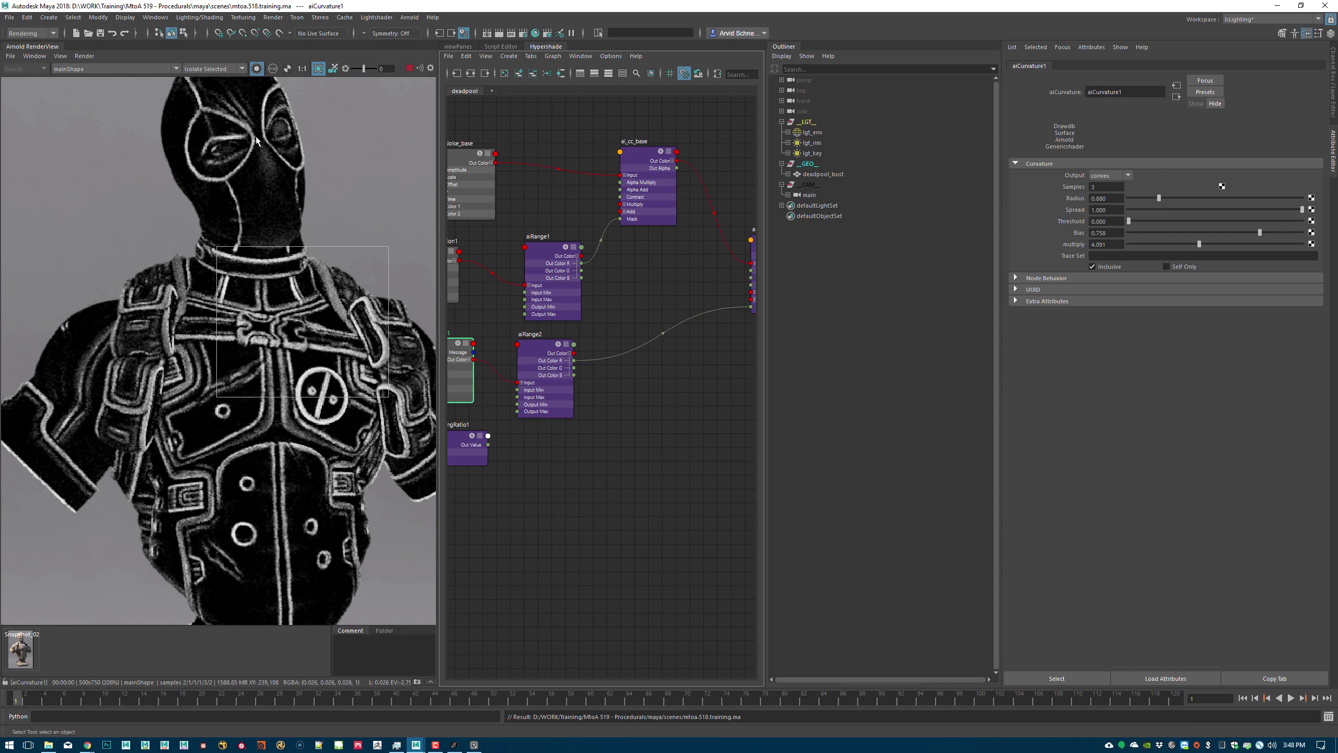
- Raise aiCurvature1's Bias to 0.888, then isolate aiRange2 with a crop region and set its Input Max to 0.710
{"action": "mouse_move", "coordinate": [1258, 232]}
{"action": "left_mouse_down"}
{"action": "mouse_move", "coordinate": [1212, 234]}
{"action": "mouse_move", "coordinate": [1325, 244]}
{"action": "mouse_move", "coordinate": [1281, 243]}
{"action": "left_mouse_up"}
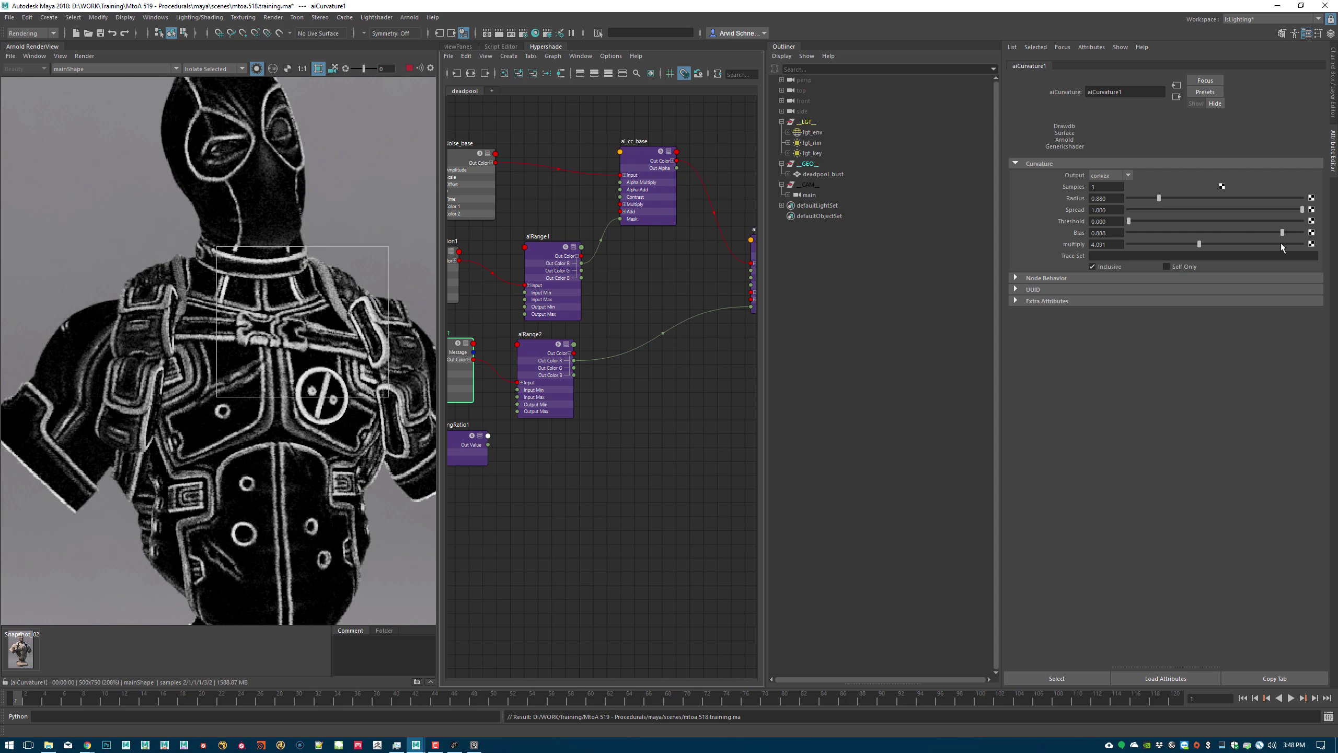
{"action": "middle_click_drag", "start_coordinate": [688, 244], "coordinate": [651, 254], "text": "alt"}
{"action": "middle_click_drag", "start_coordinate": [500, 387], "coordinate": [567, 350], "text": "alt"}
{"action": "left_click", "coordinate": [571, 328]}
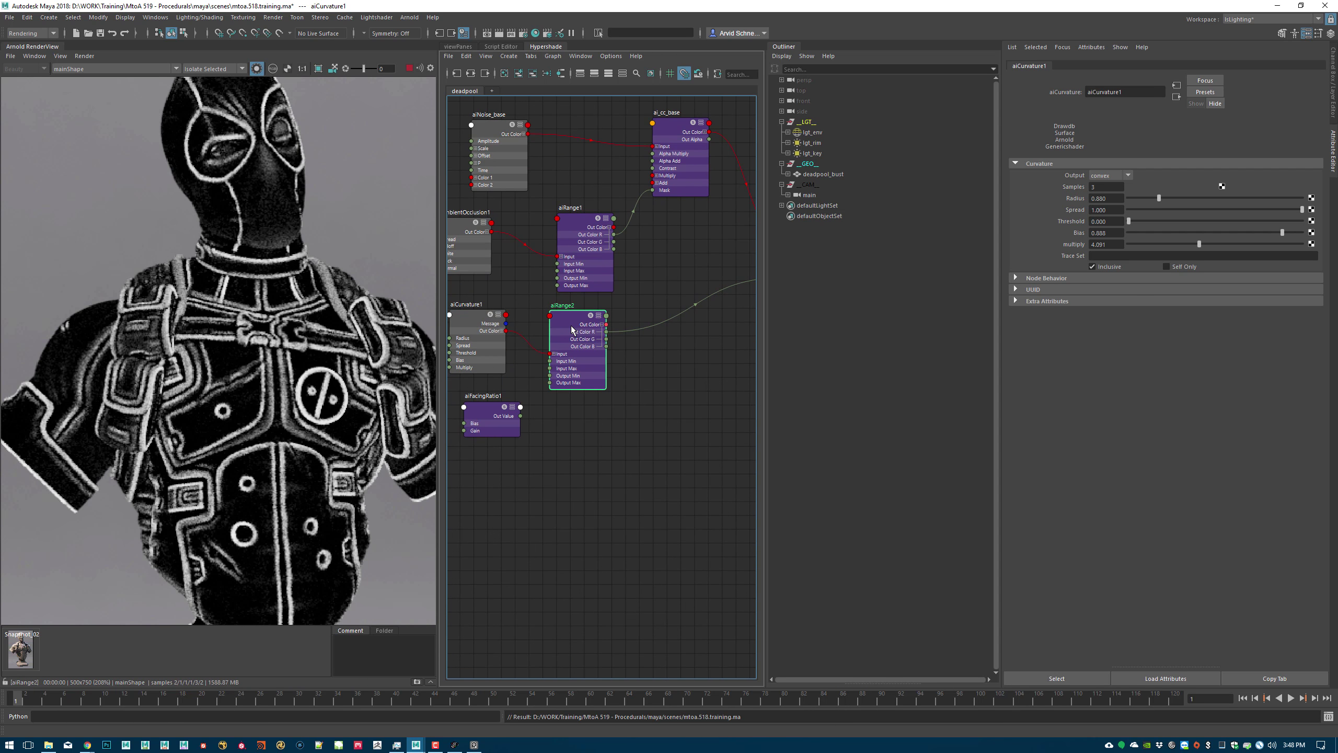
{"action": "mouse_move", "coordinate": [1110, 173]}
{"action": "left_mouse_down", "text": "ctrl"}
{"action": "mouse_move", "coordinate": [1130, 173]}
{"action": "mouse_move", "coordinate": [1096, 173]}
{"action": "mouse_move", "coordinate": [1093, 189]}
{"action": "left_mouse_up", "text": "ctrl"}
{"action": "left_click", "coordinate": [318, 69]}
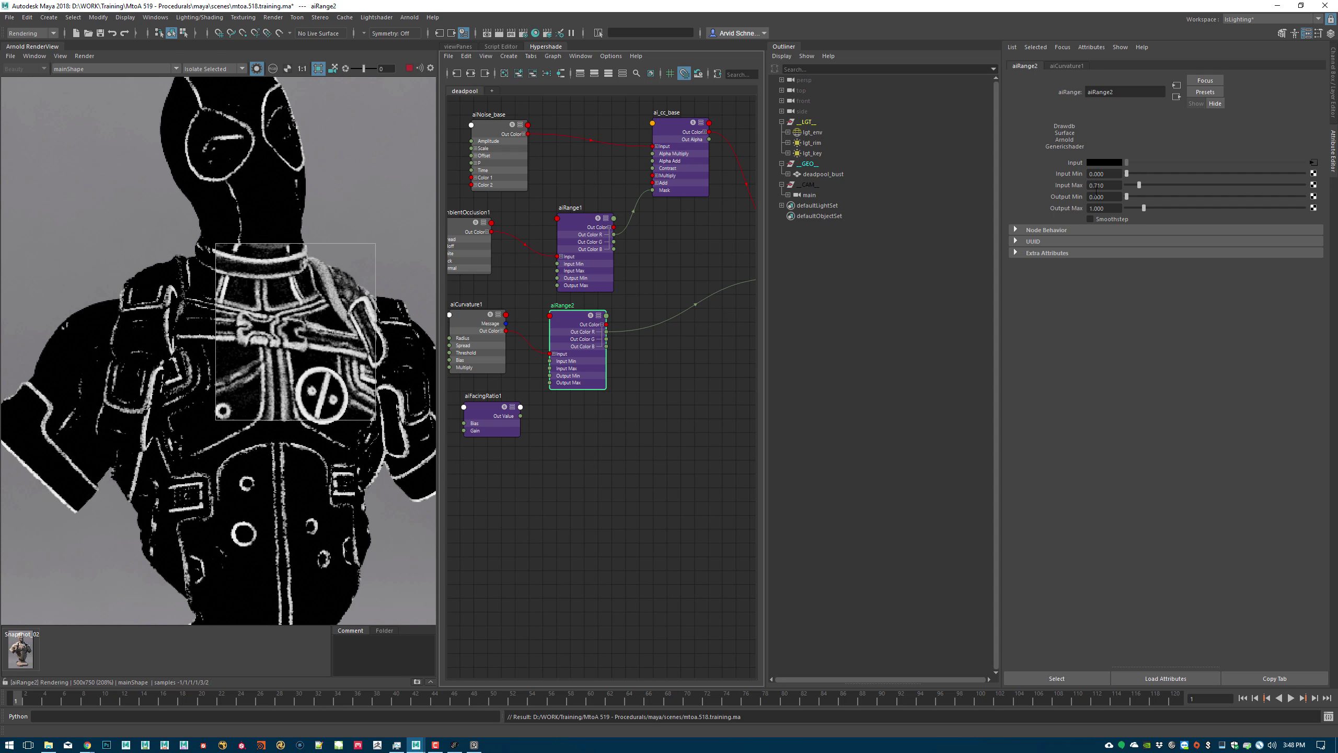
- Enable Smoothstep on aiRange2, set Input Min to 0.140 and Input Max to 0.500, and turn off the crop region
{"action": "left_click", "coordinate": [1103, 220]}
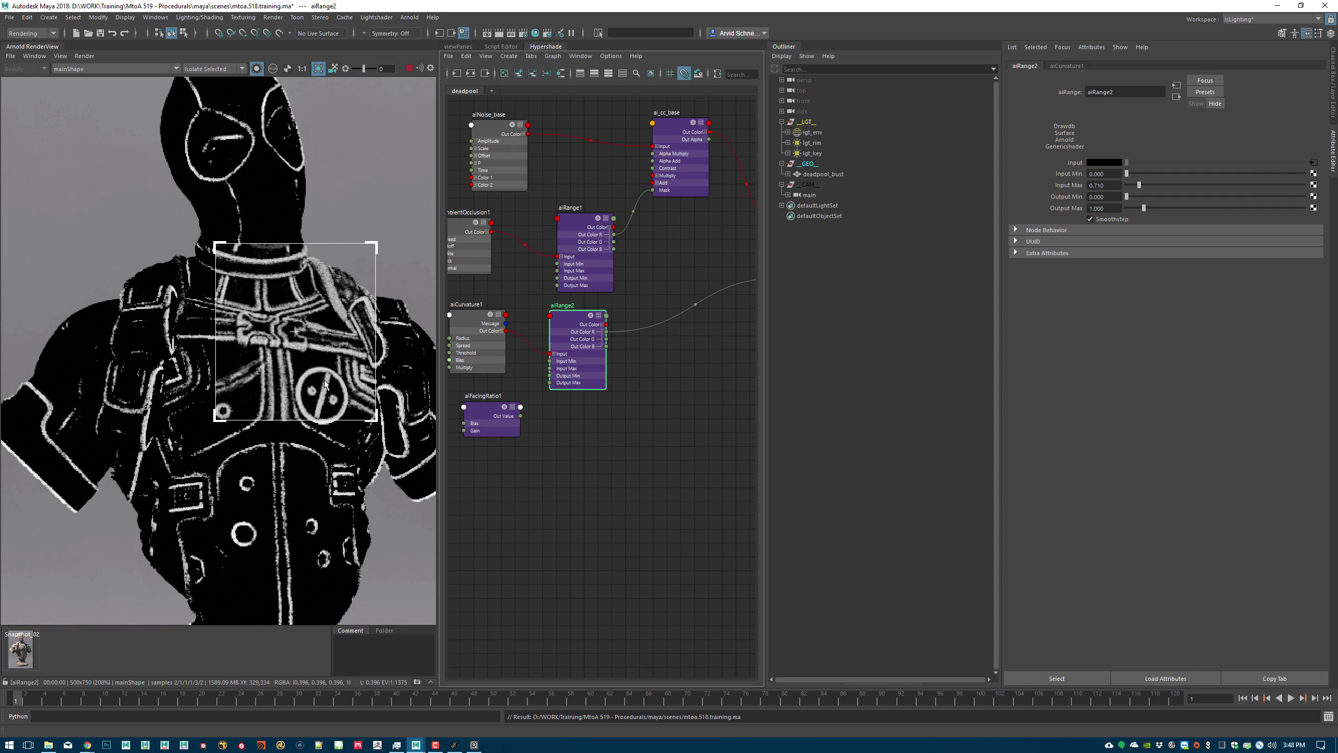
{"action": "mouse_move", "coordinate": [1104, 190]}
{"action": "left_mouse_down", "text": "ctrl"}
{"action": "mouse_move", "coordinate": [1101, 201]}
{"action": "mouse_move", "coordinate": [1124, 178]}
{"action": "left_mouse_up", "text": "ctrl"}
{"action": "left_click", "coordinate": [319, 68]}
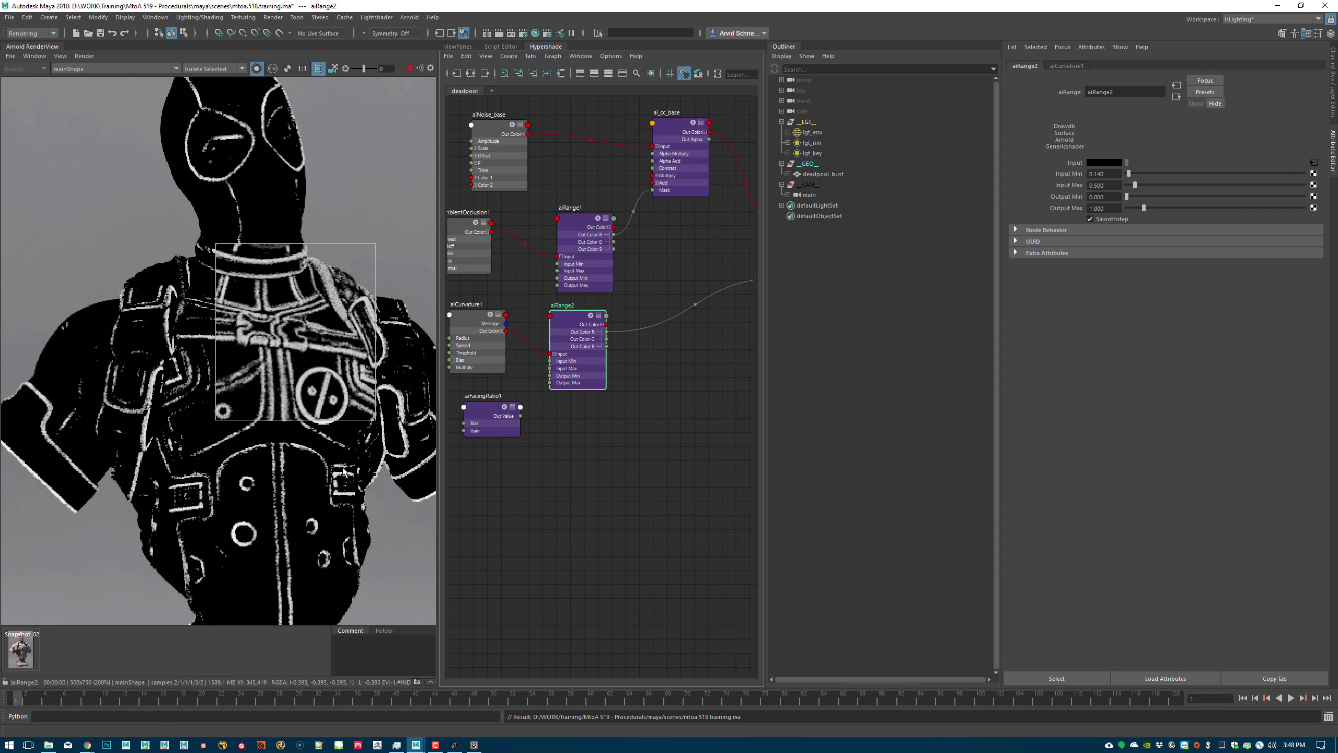
- Set ai_cc_curvate's Multiply to near white and Add to light grey, and check the bust in the full shaded render
{"action": "middle_click_drag", "start_coordinate": [693, 188], "coordinate": [526, 227], "text": "alt"}
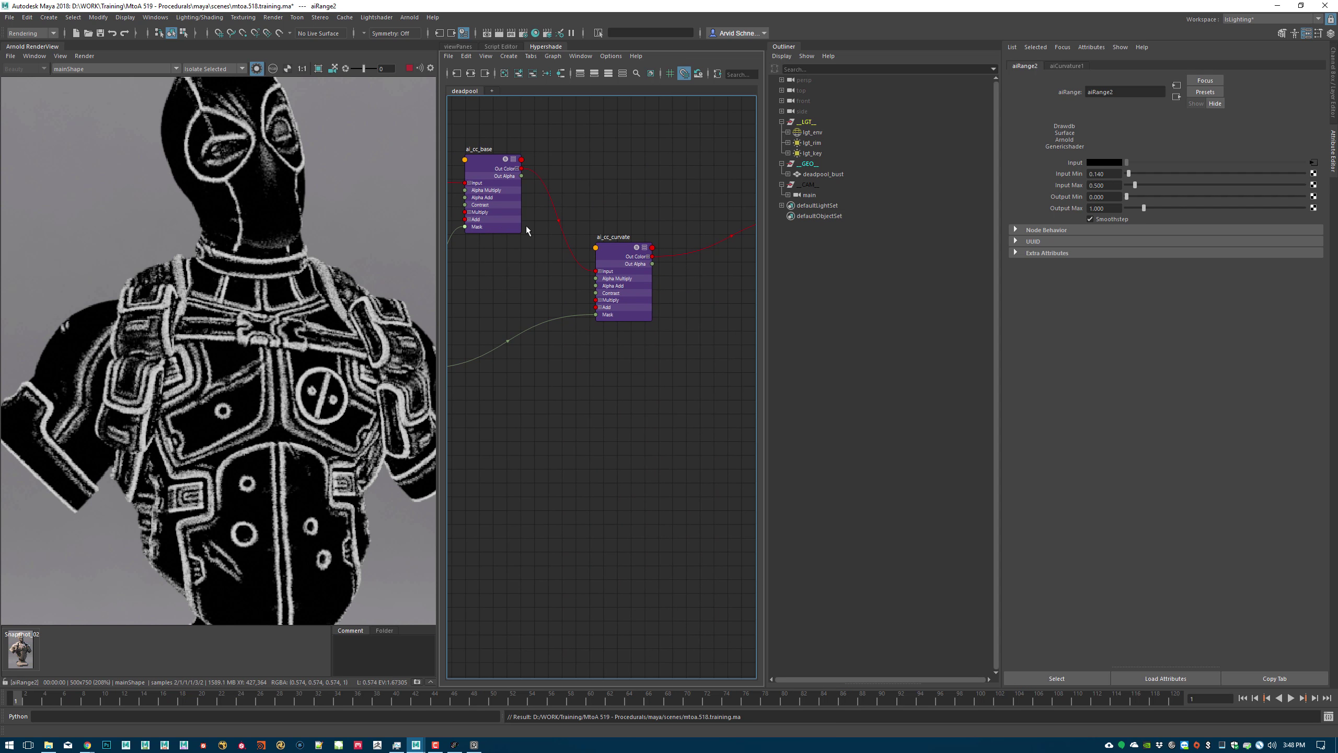
{"action": "left_click", "coordinate": [621, 258]}
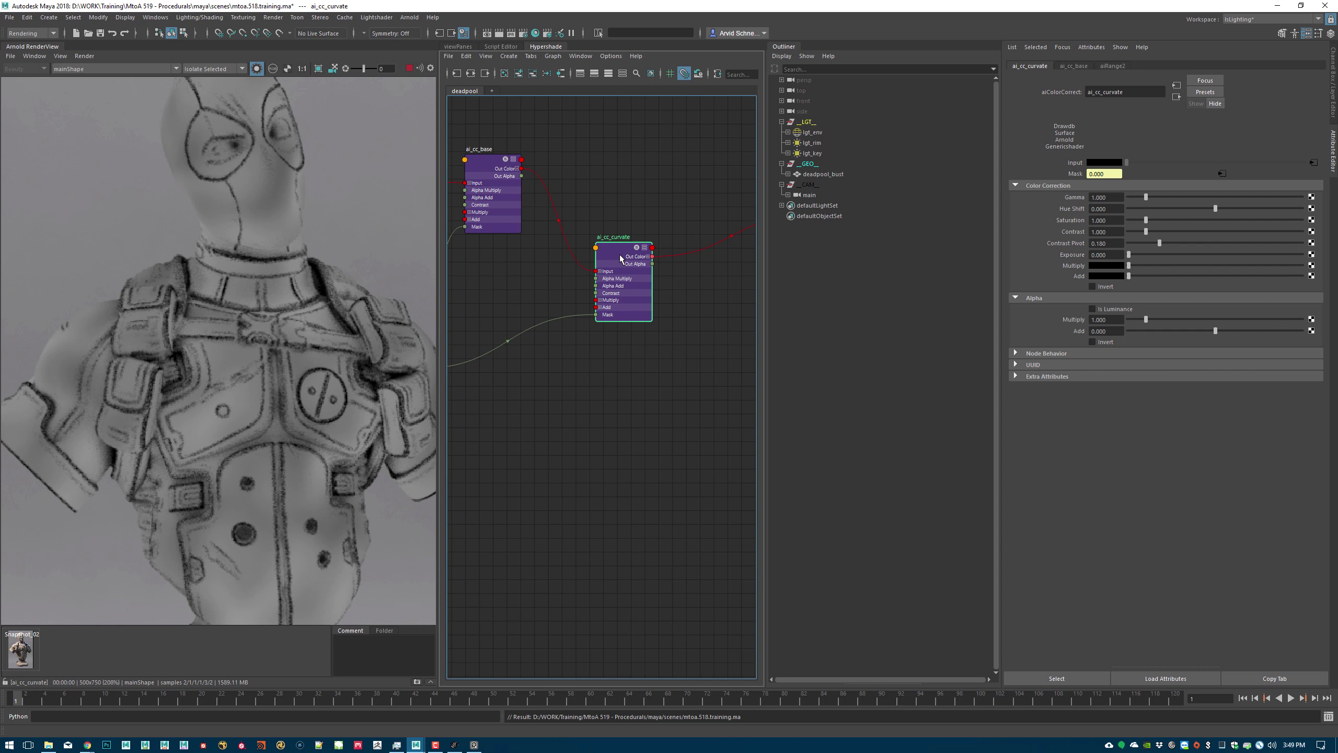
{"action": "middle_click_drag", "start_coordinate": [684, 254], "coordinate": [744, 222], "text": "alt"}
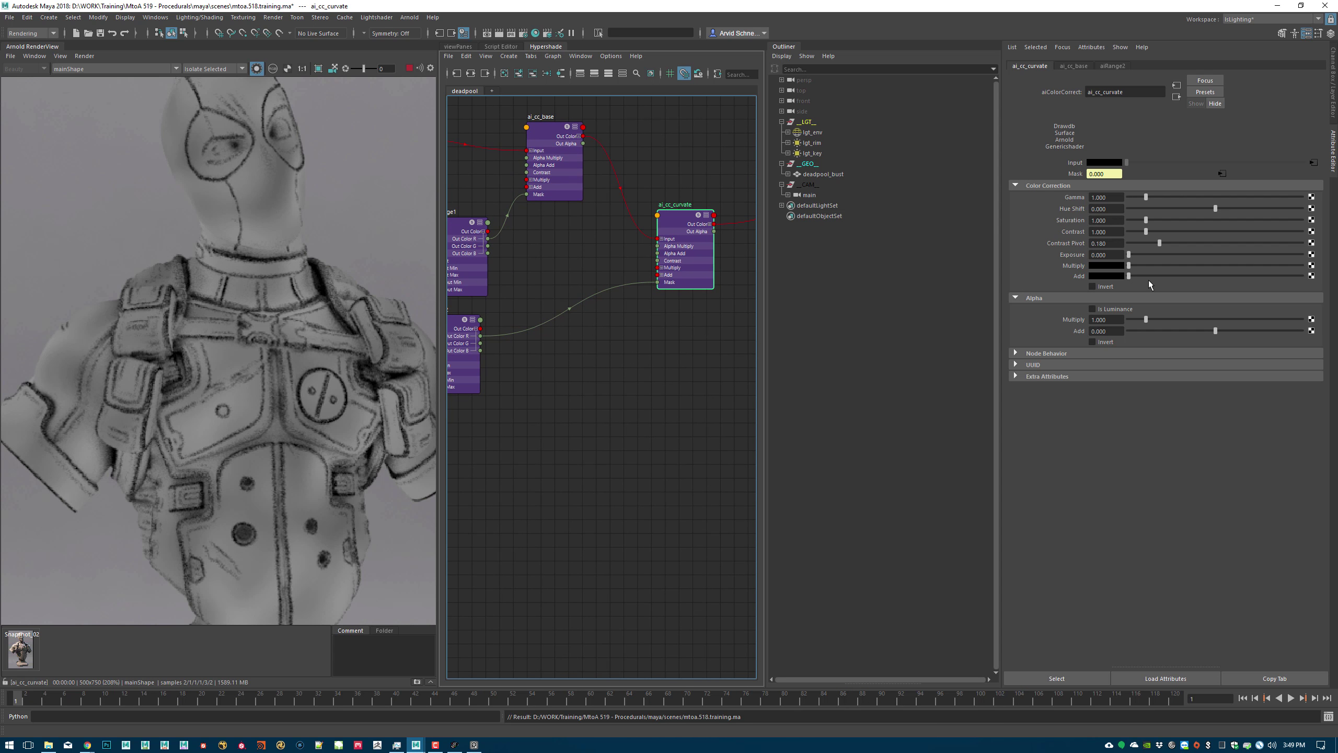
{"action": "left_click_drag", "start_coordinate": [1132, 267], "coordinate": [1303, 266]}
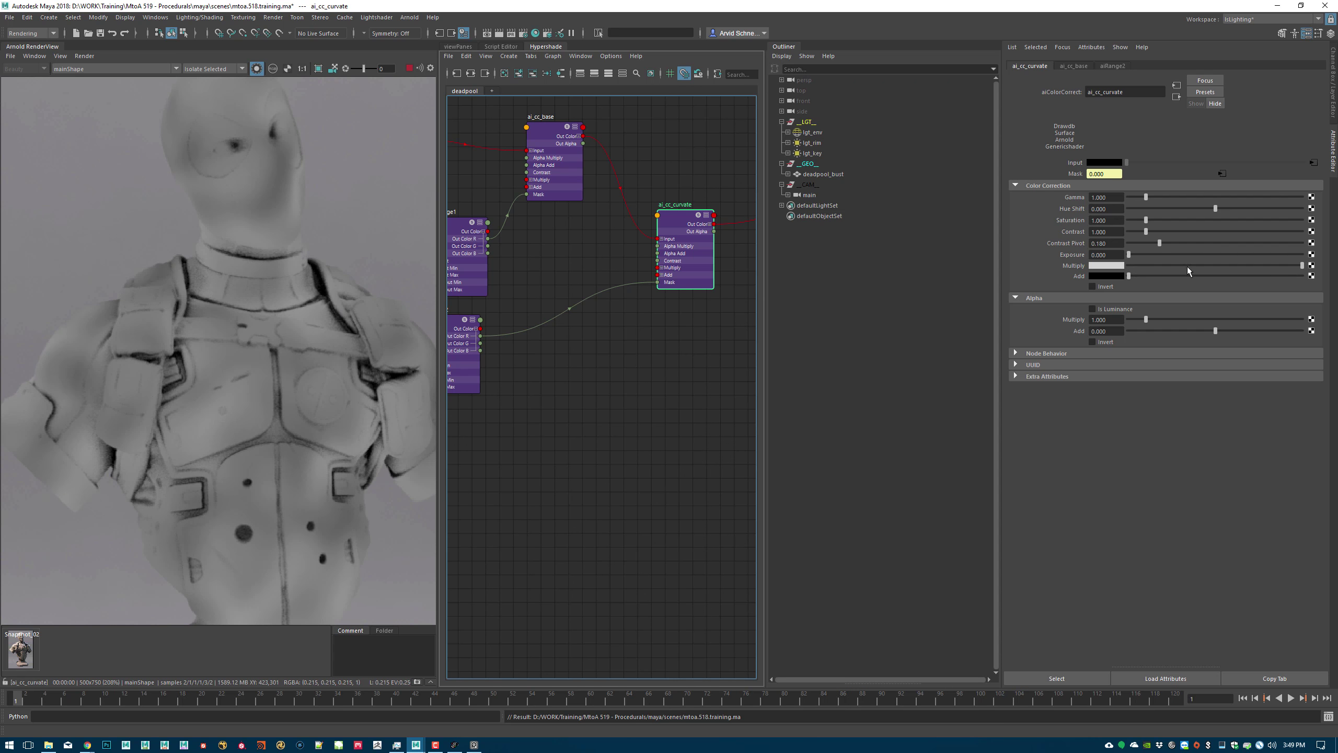
{"action": "left_click_drag", "start_coordinate": [1141, 274], "coordinate": [1250, 271]}
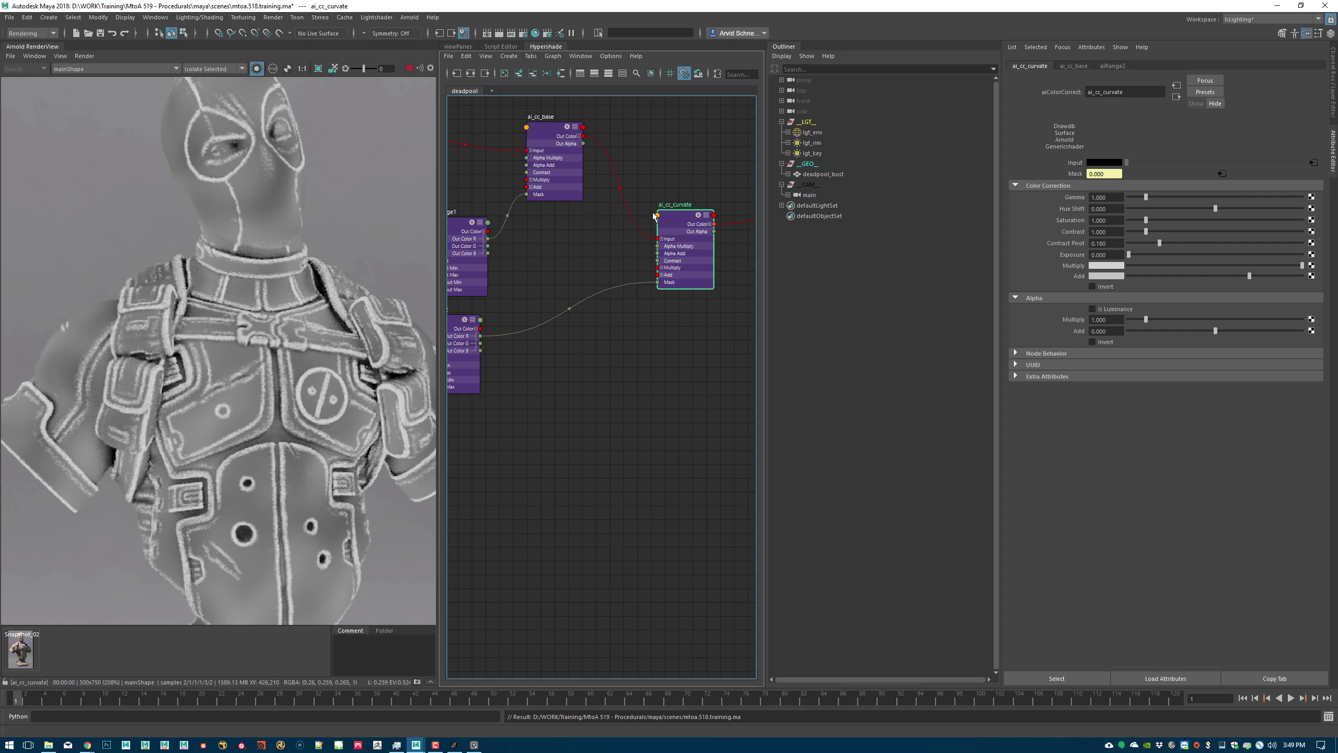
{"action": "left_click", "coordinate": [257, 69]}
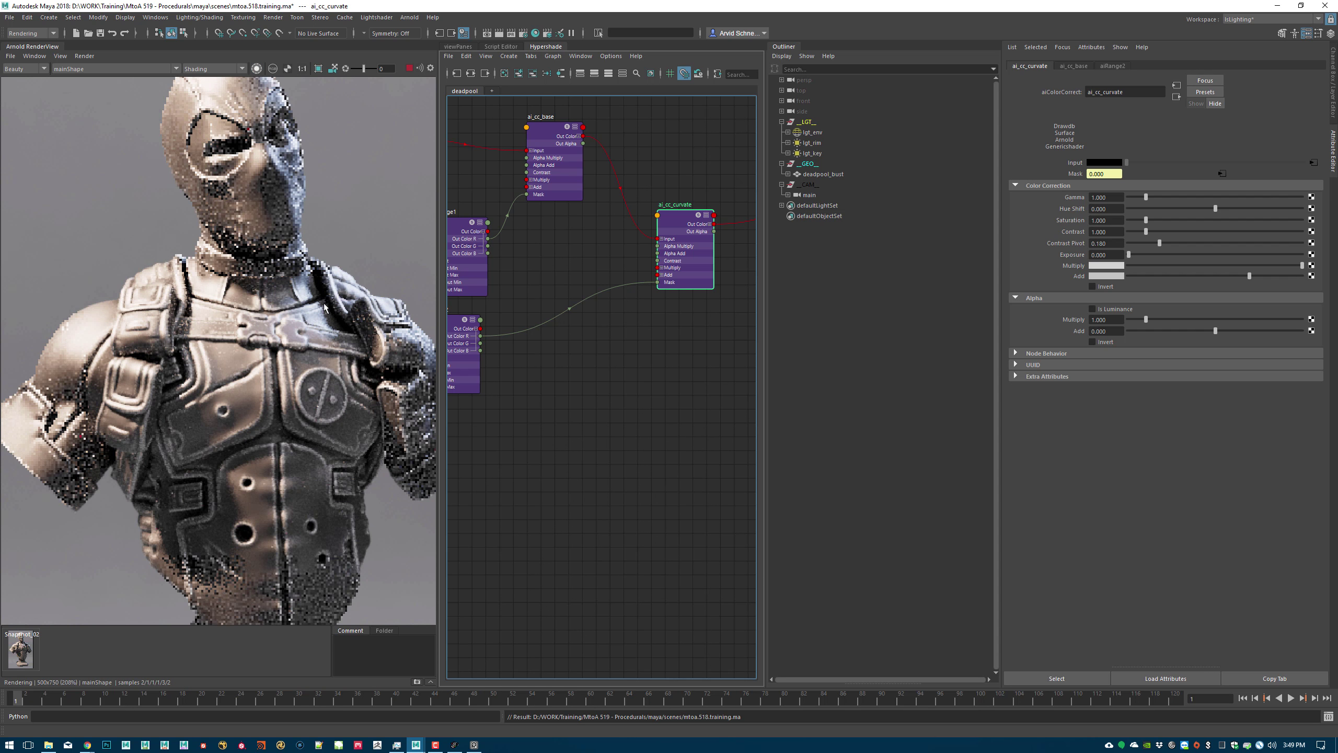
{"action": "mouse_move", "coordinate": [271, 243]}
{"action": "middle_mouse_down"}
{"action": "mouse_move", "coordinate": [339, 325]}
{"action": "mouse_move", "coordinate": [306, 215]}
{"action": "middle_mouse_up"}
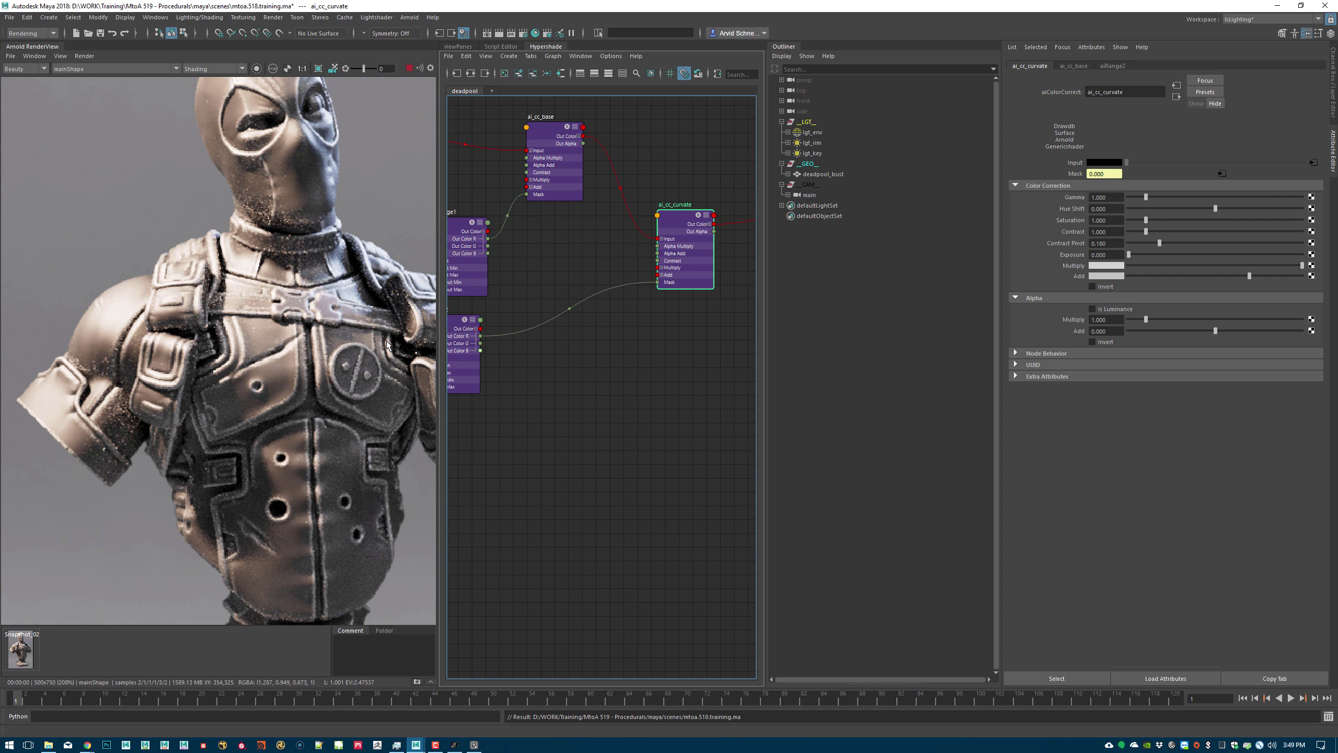
- Isolate aiCurvature1 in the render view and draw a crop region over the chest and its emblem
{"action": "middle_click_drag", "start_coordinate": [523, 299], "coordinate": [644, 275], "text": "alt"}
{"action": "left_click", "coordinate": [584, 322]}
{"action": "left_click", "coordinate": [497, 343]}
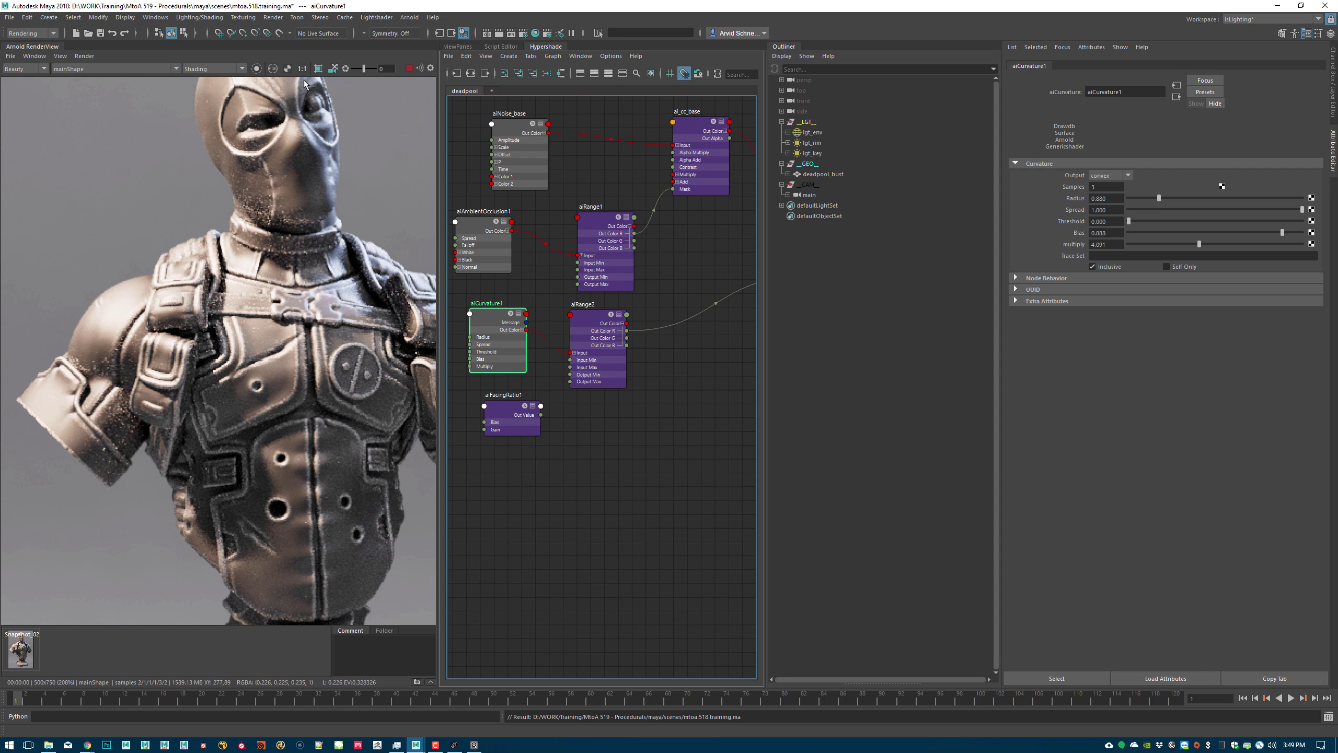
{"action": "left_click", "coordinate": [256, 69]}
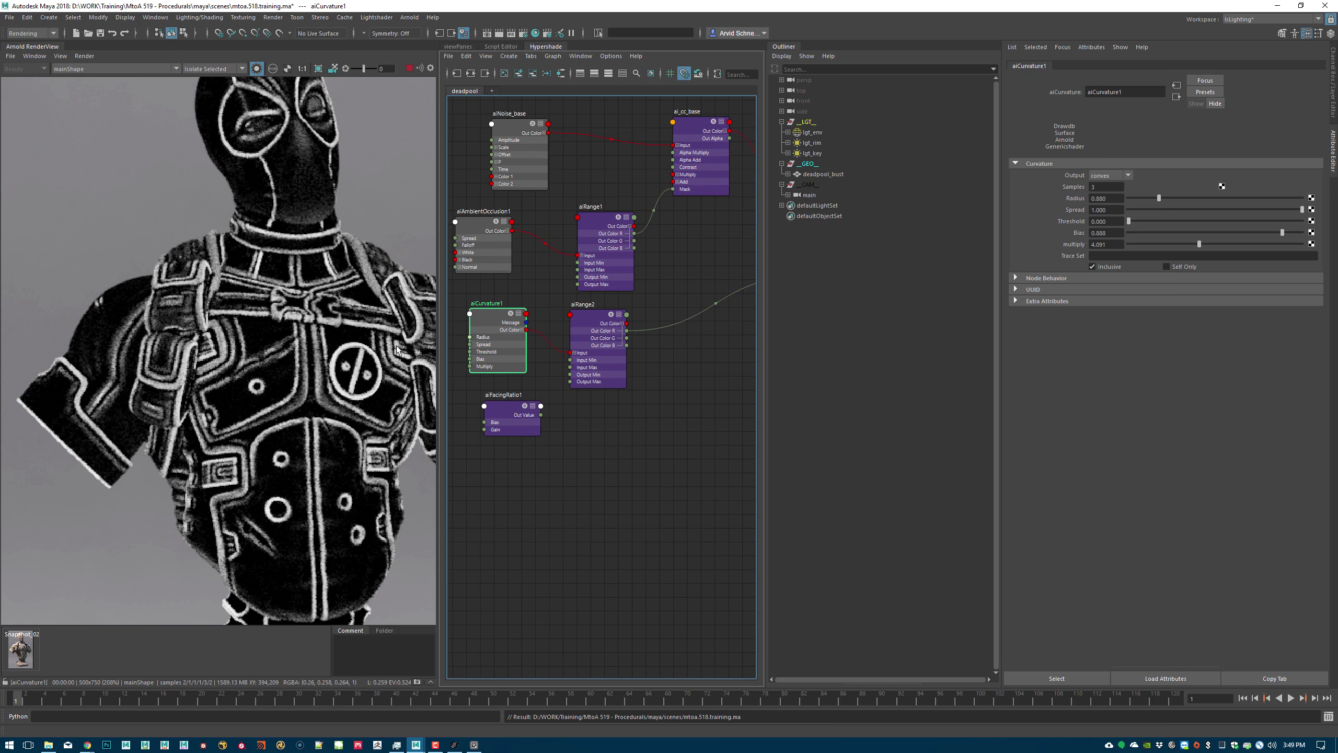
{"action": "left_click_drag", "start_coordinate": [252, 290], "coordinate": [405, 417]}
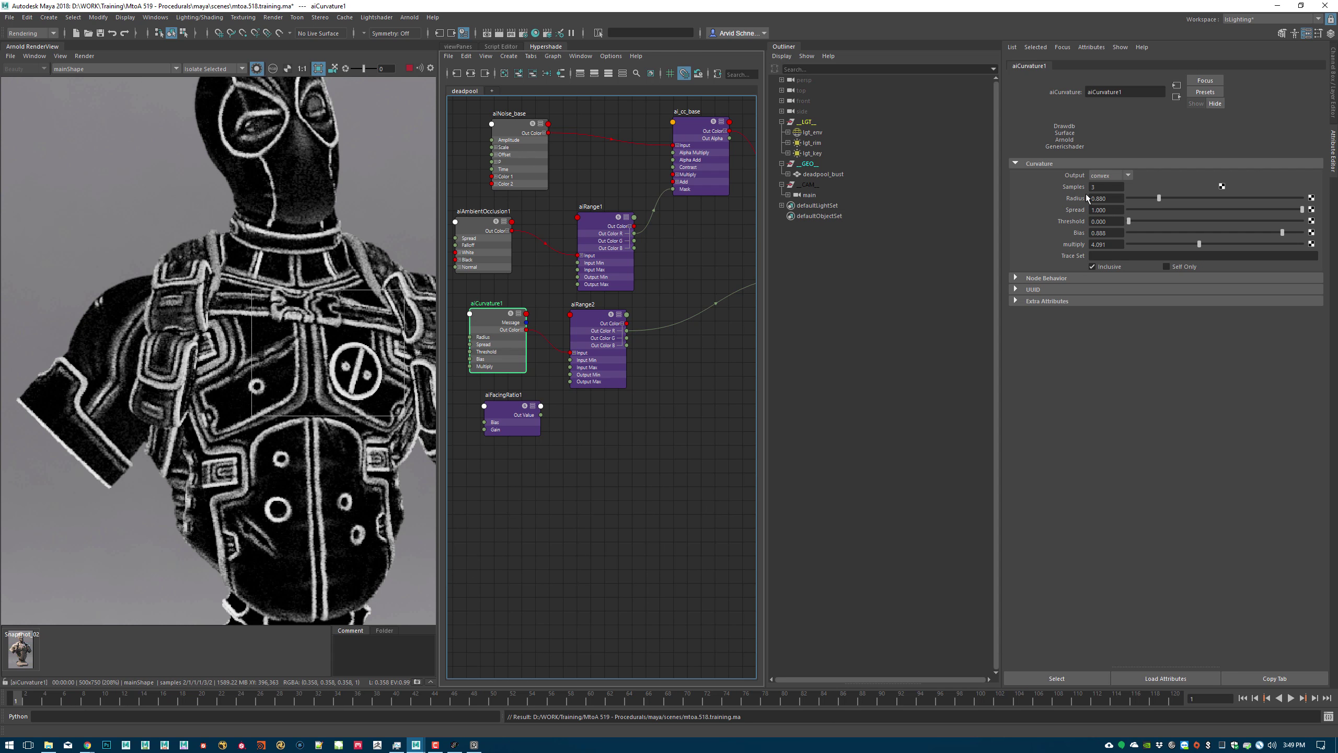
- Try the concave Output on aiCurvature1 and restore it to convex
{"action": "left_click", "coordinate": [1103, 176]}
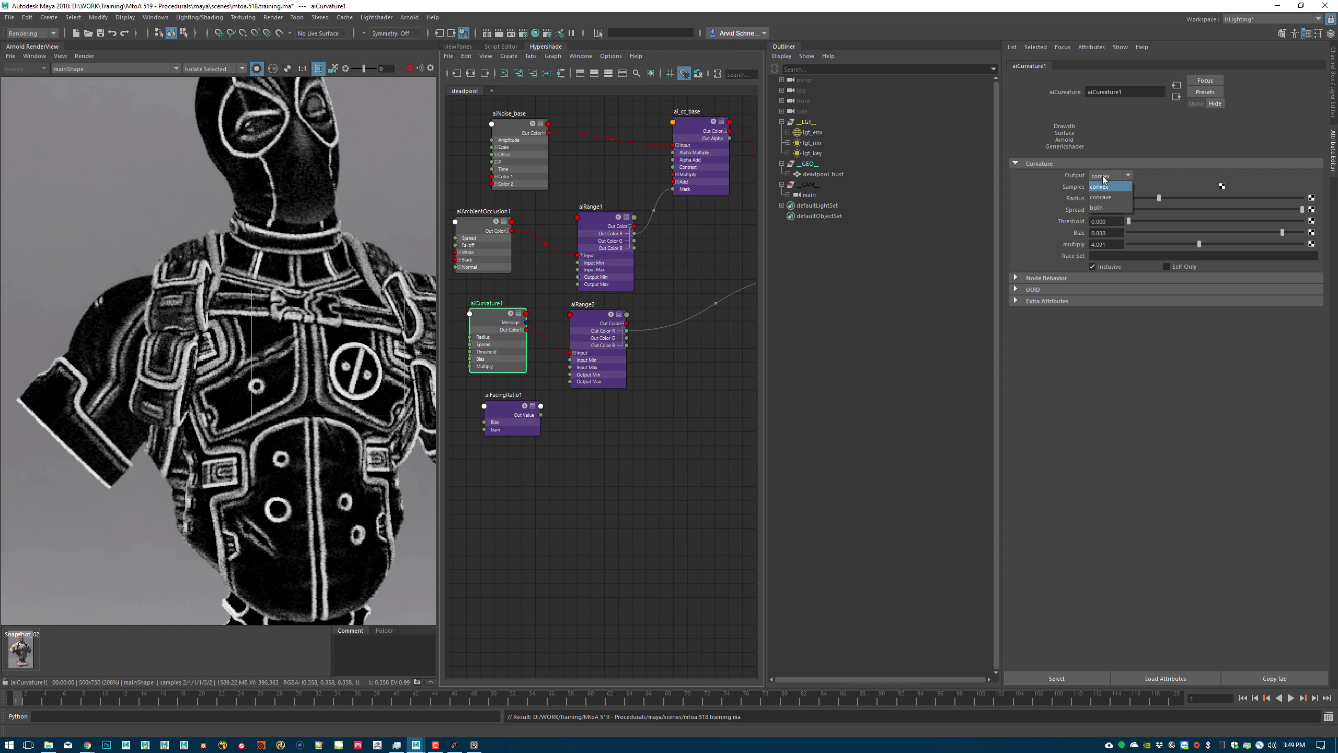
{"action": "left_click", "coordinate": [1107, 198]}
{"action": "key", "text": "Down"}
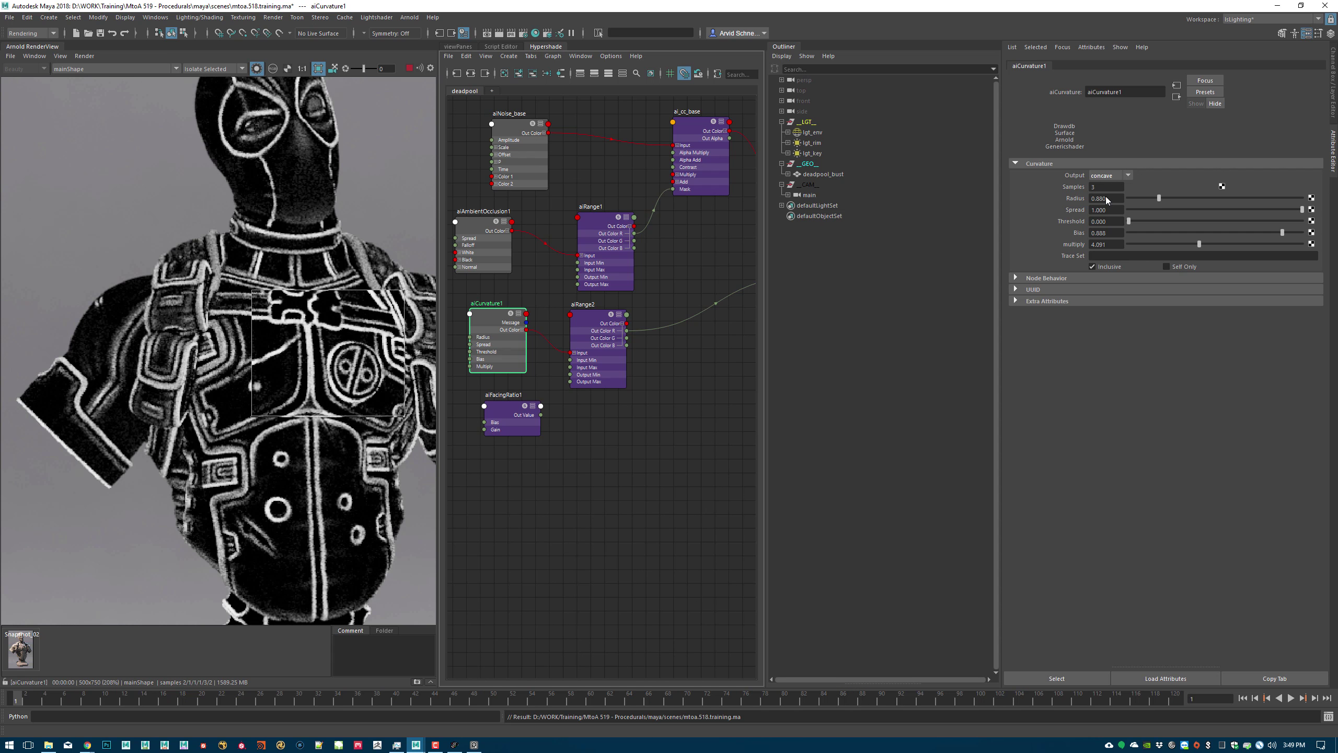
{"action": "left_click", "coordinate": [1120, 184]}
{"action": "left_click", "coordinate": [1107, 186]}
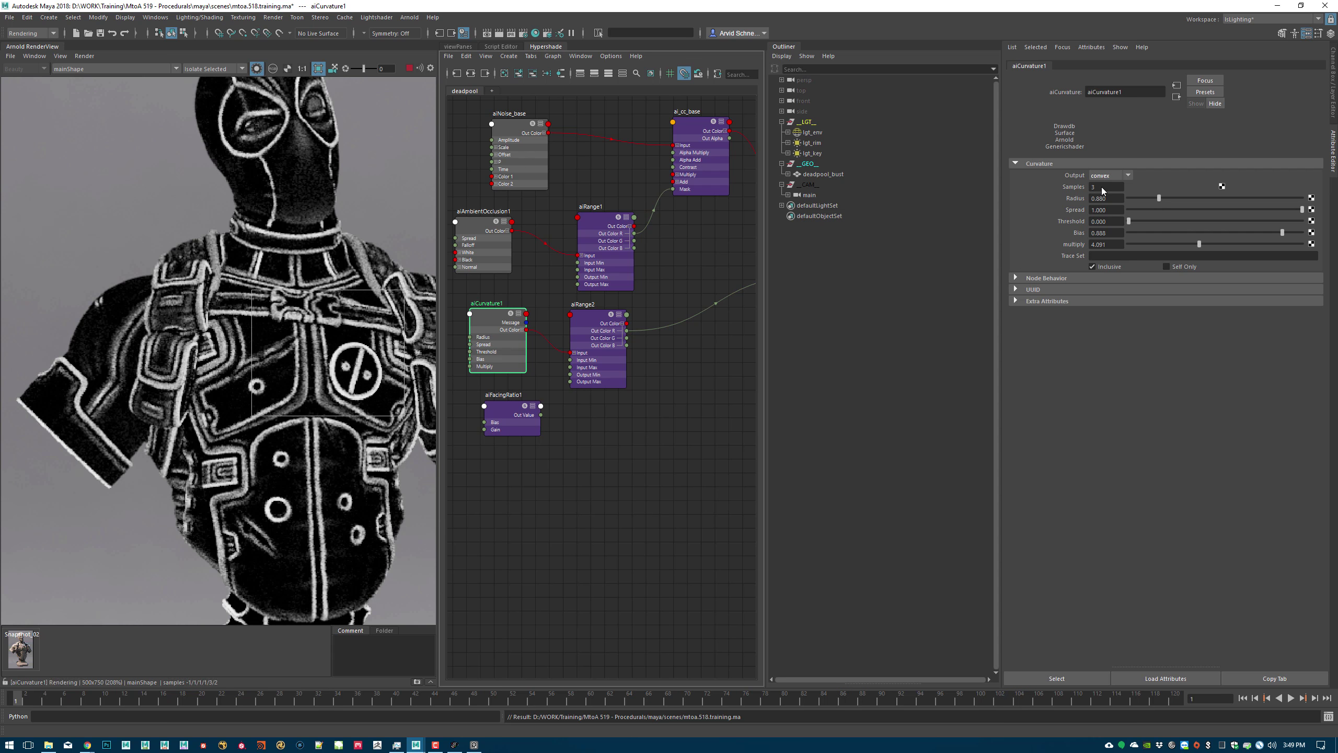
- Duplicate aiCurvature1, place the copy beneath it above the lowered aiFacingRatio1, and set the copy's Output to concave
{"action": "middle_click_drag", "start_coordinate": [519, 336], "coordinate": [565, 300], "text": "alt"}
{"action": "left_click_drag", "start_coordinate": [558, 379], "coordinate": [543, 517]}
{"action": "left_click", "coordinate": [541, 294]}
{"action": "key", "text": "ctrl+d"}
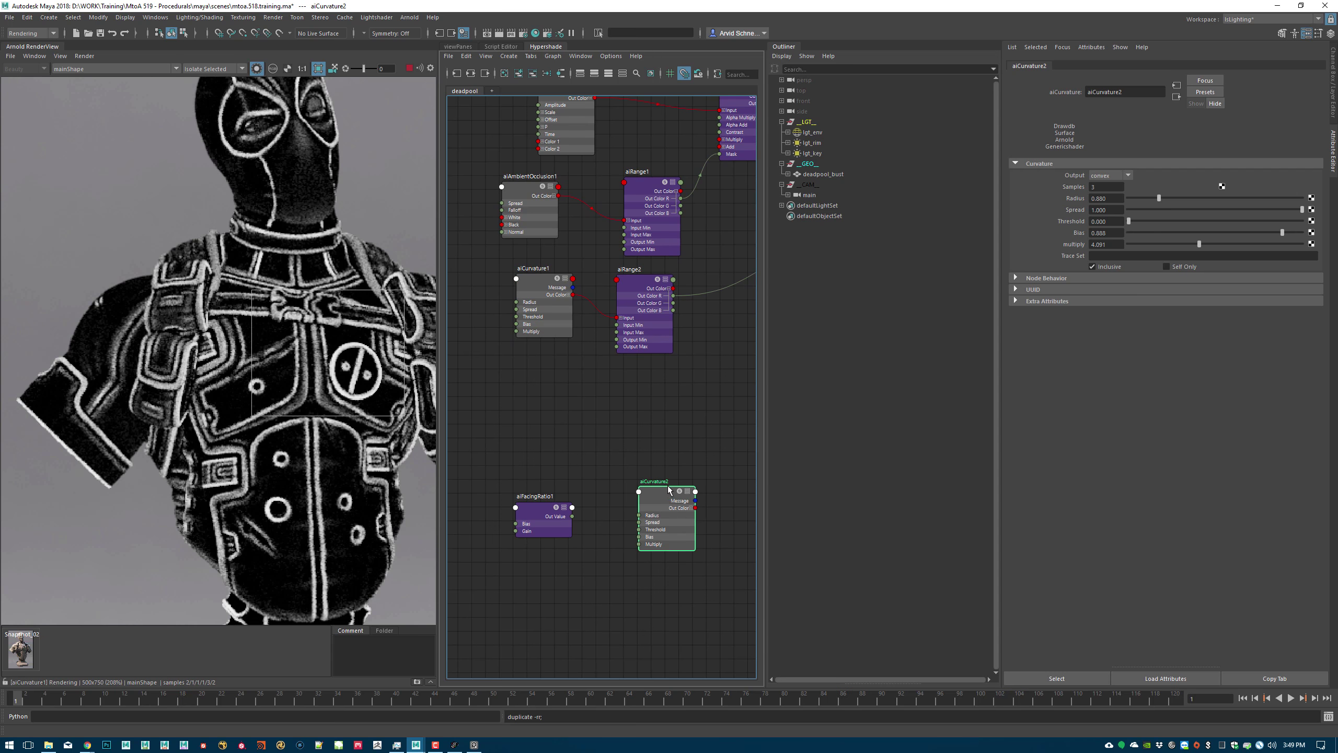
{"action": "left_click_drag", "start_coordinate": [668, 489], "coordinate": [557, 368]}
{"action": "left_click", "coordinate": [1109, 175]}
{"action": "left_click", "coordinate": [1098, 199]}
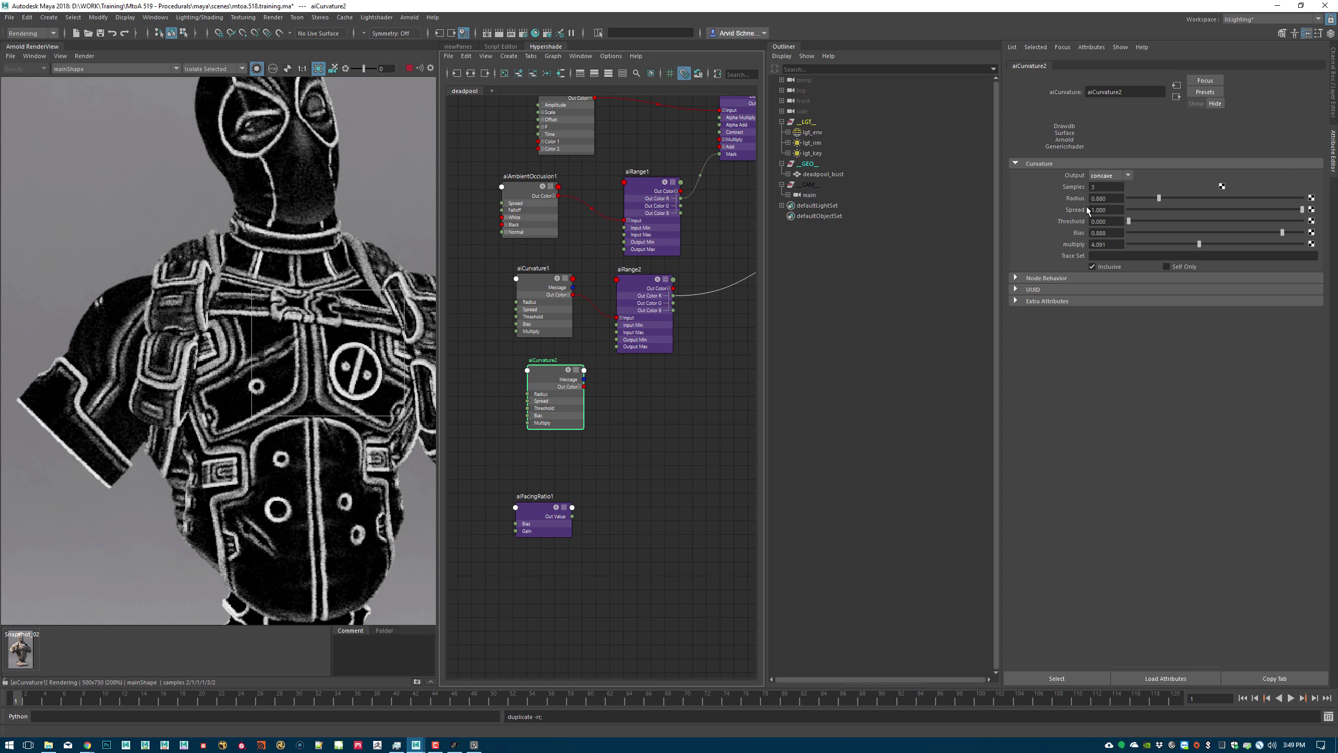
- Duplicate ai_cc_curvate and chain the copy between the original and ai_main's base color
{"action": "middle_click_drag", "start_coordinate": [642, 374], "coordinate": [547, 352], "text": "alt"}
{"action": "scroll", "coordinate": [547, 351], "scroll_direction": "down", "scroll_amount": 1}
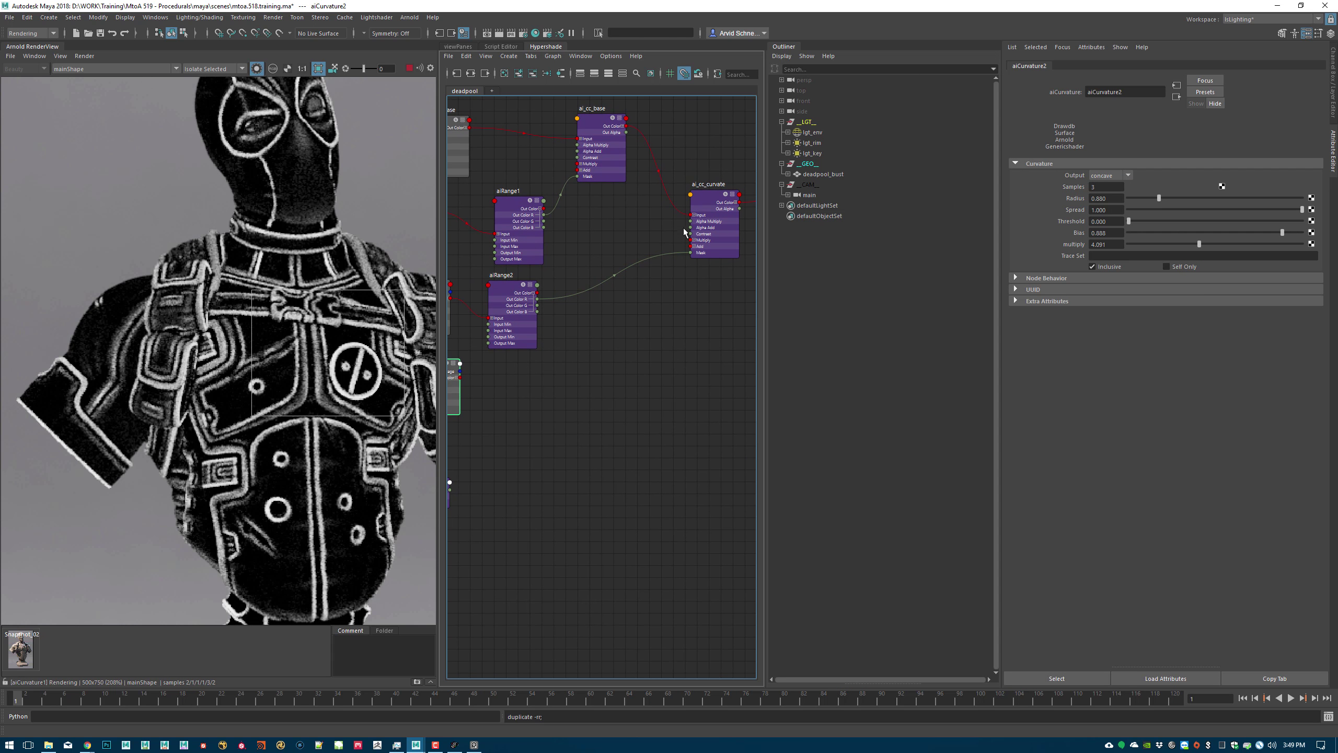
{"action": "middle_click_drag", "start_coordinate": [713, 196], "coordinate": [540, 199], "text": "alt"}
{"action": "left_click", "coordinate": [537, 215]}
{"action": "key", "text": "ctrl+d"}
{"action": "left_click_drag", "start_coordinate": [601, 464], "coordinate": [634, 257]}
{"action": "left_click_drag", "start_coordinate": [568, 205], "coordinate": [705, 171]}
- Connect aiCurvature2's Out Color R to the Mask of ai_cc_curvate1
{"action": "middle_click_drag", "start_coordinate": [527, 316], "coordinate": [555, 367], "text": "alt"}
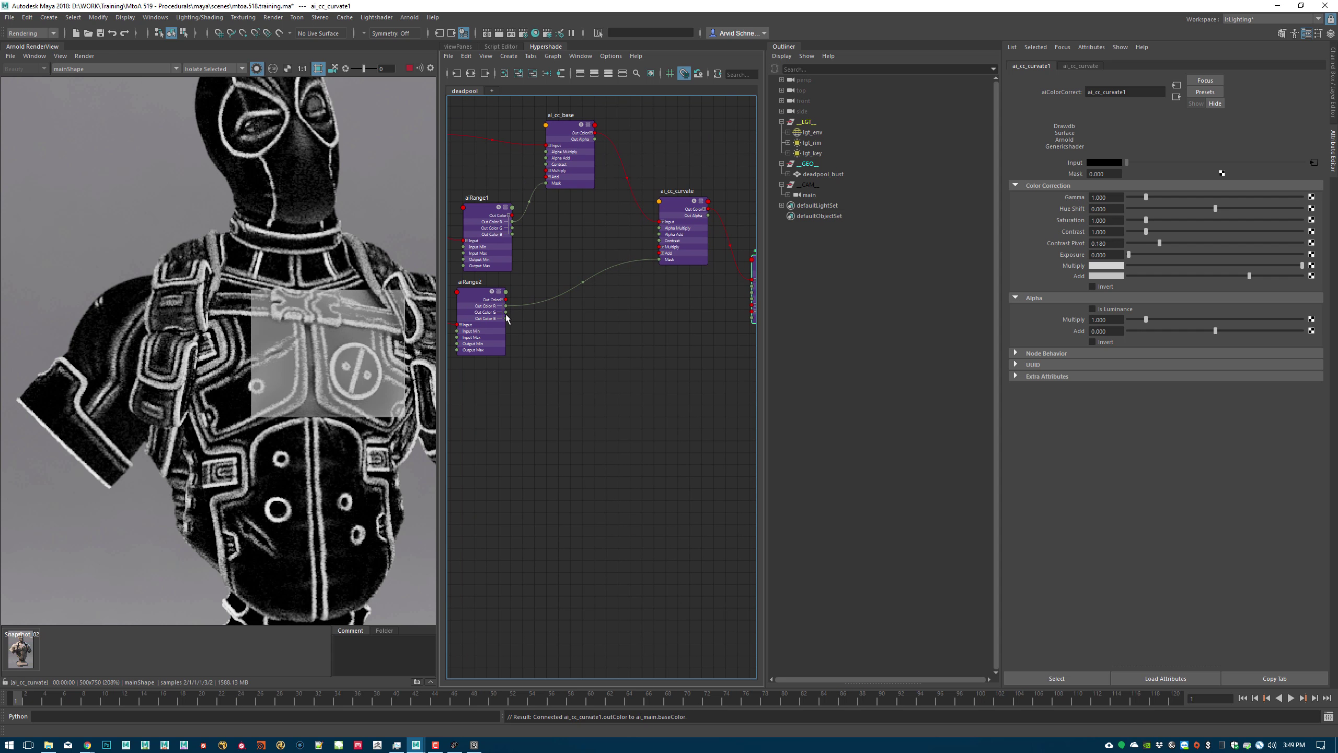
{"action": "middle_click_drag", "start_coordinate": [454, 412], "coordinate": [578, 390], "text": "alt"}
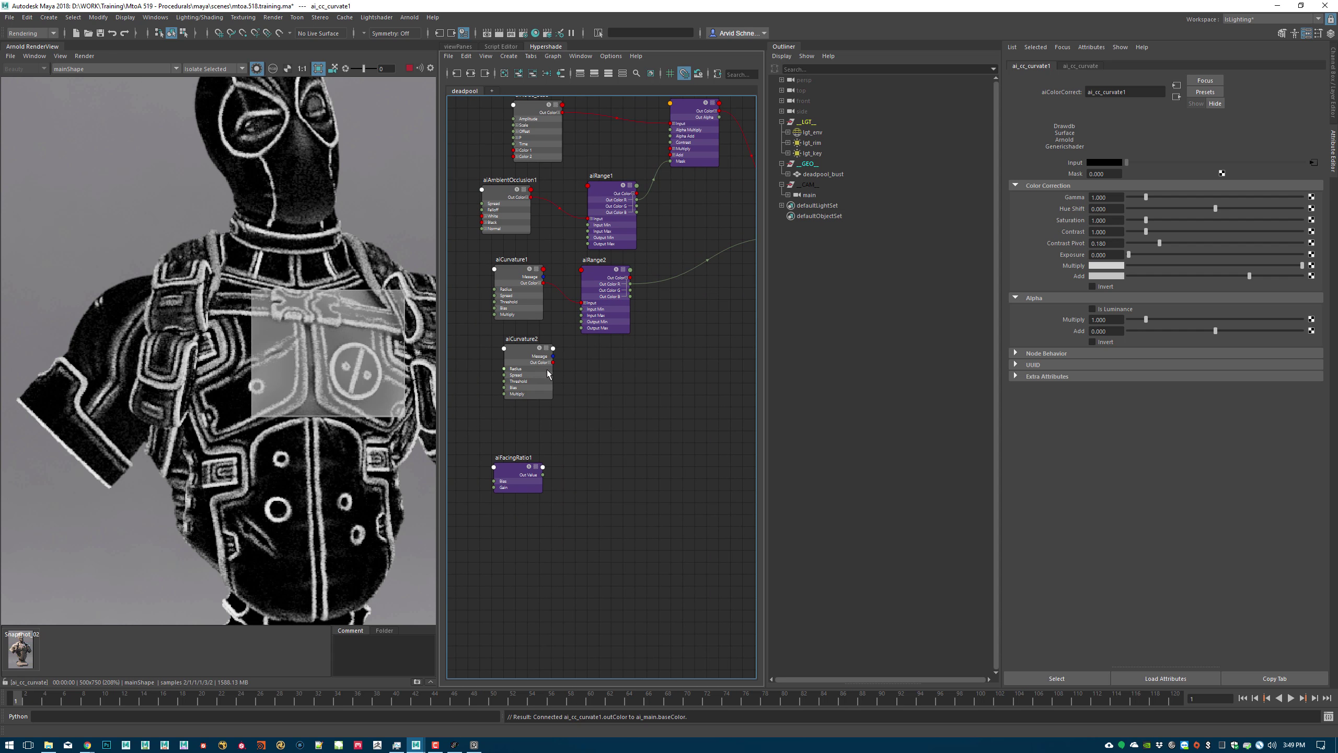
{"action": "left_click", "coordinate": [549, 364]}
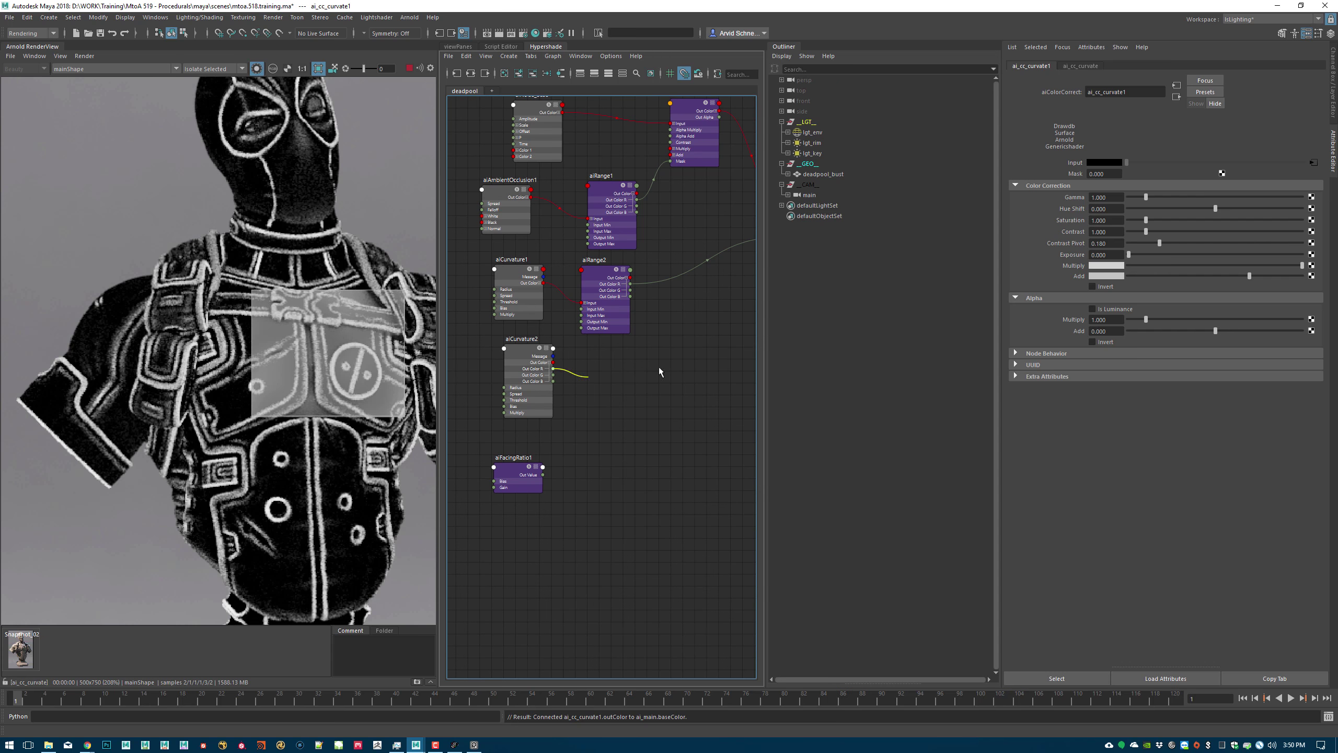
{"action": "middle_click_drag", "start_coordinate": [737, 368], "coordinate": [450, 340], "text": "alt"}
{"action": "left_click", "coordinate": [592, 266]}
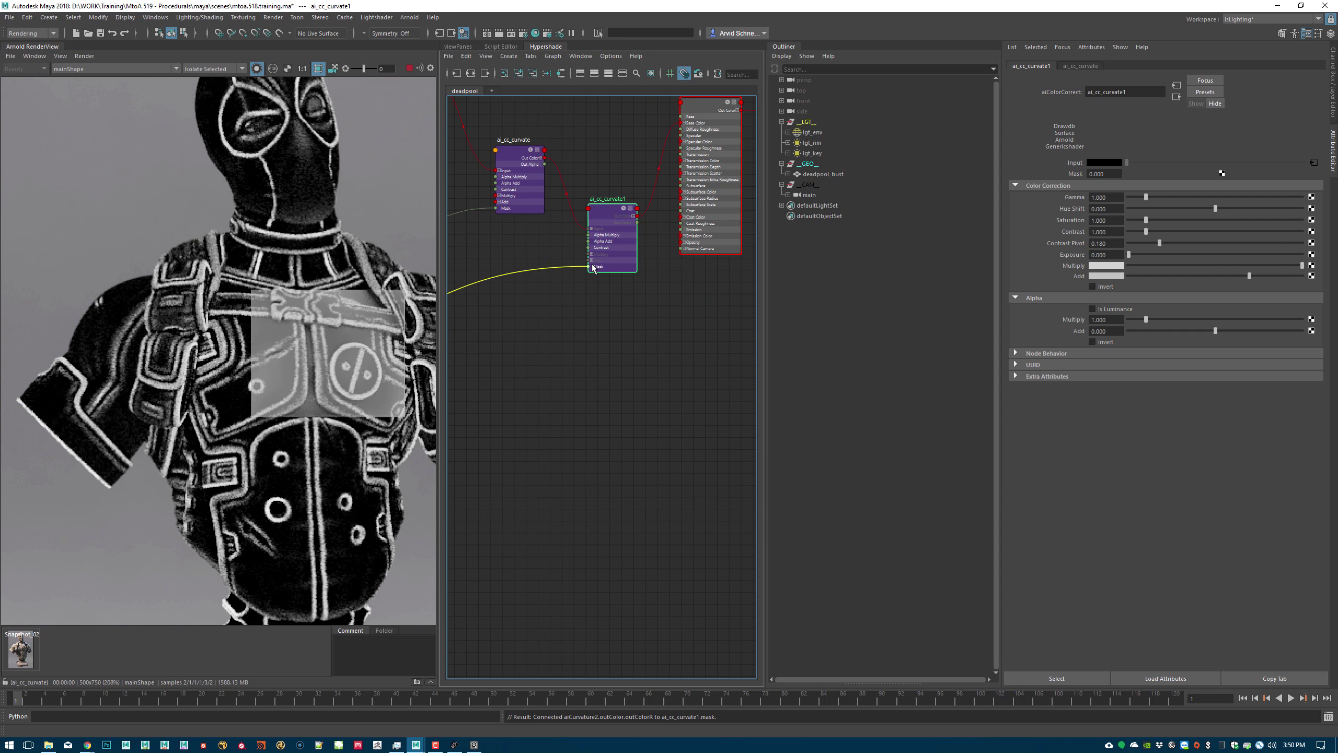
{"action": "left_click", "coordinate": [637, 333]}
- Set ai_cc_curvate1's Add to black and Multiply to mid grey, and clear the crop region to render the whole bust
{"action": "mouse_move", "coordinate": [522, 307]}
{"action": "middle_mouse_down", "text": "alt"}
{"action": "mouse_move", "coordinate": [681, 321]}
{"action": "mouse_move", "coordinate": [518, 333]}
{"action": "middle_mouse_up", "text": "alt"}
{"action": "left_click", "coordinate": [653, 235]}
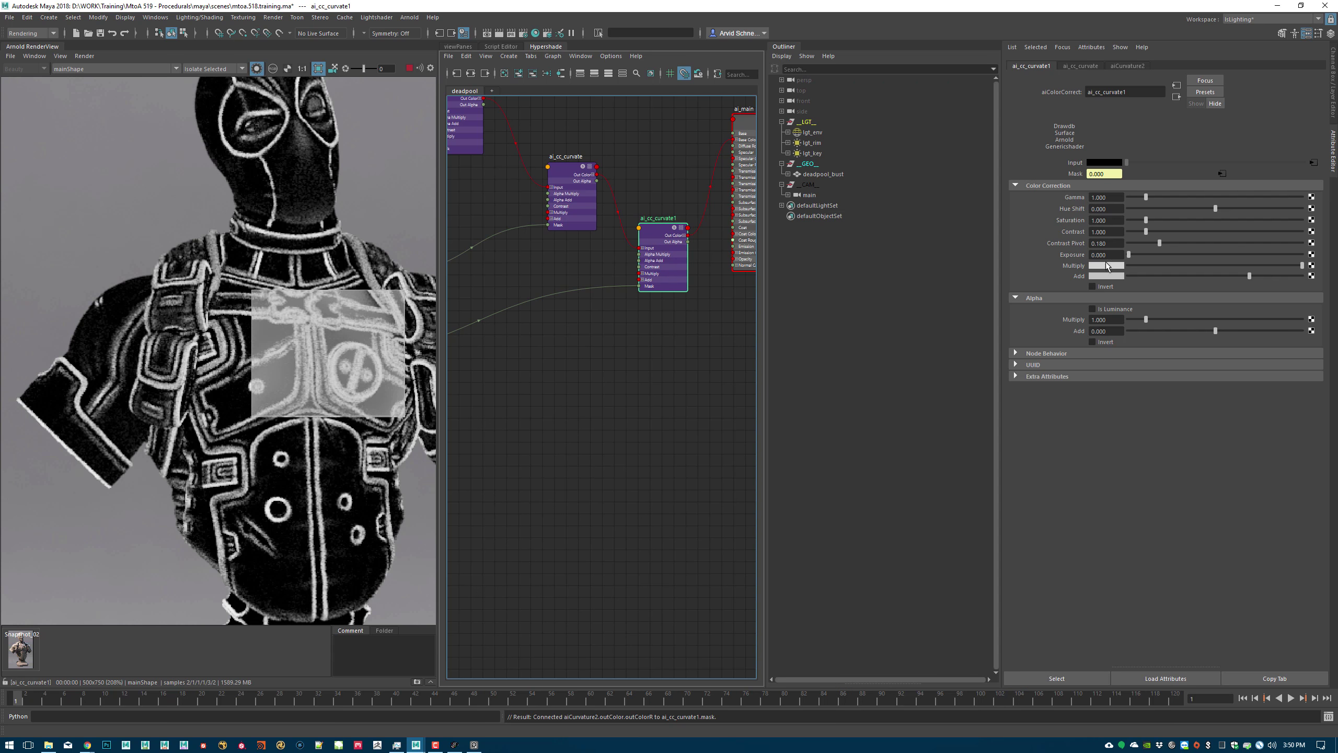
{"action": "left_click_drag", "start_coordinate": [1163, 276], "coordinate": [1003, 290]}
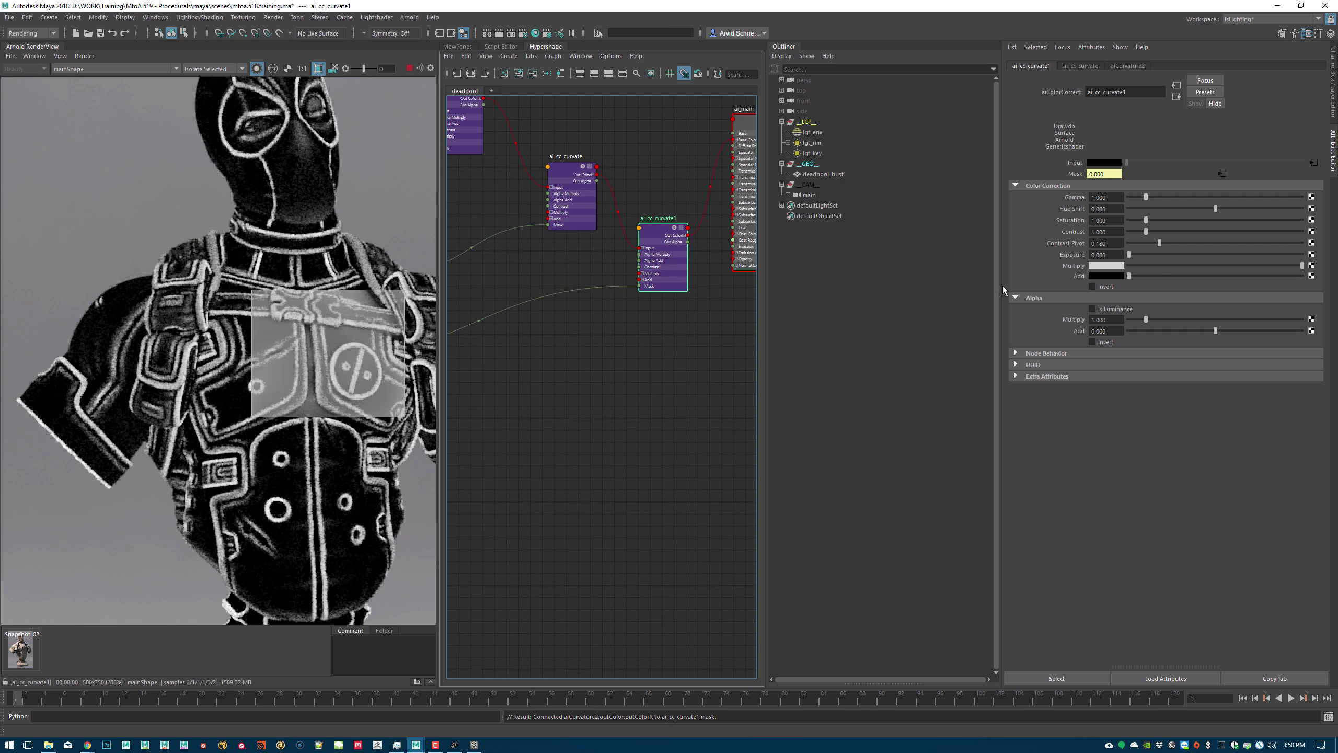
{"action": "left_click_drag", "start_coordinate": [1277, 265], "coordinate": [1174, 274]}
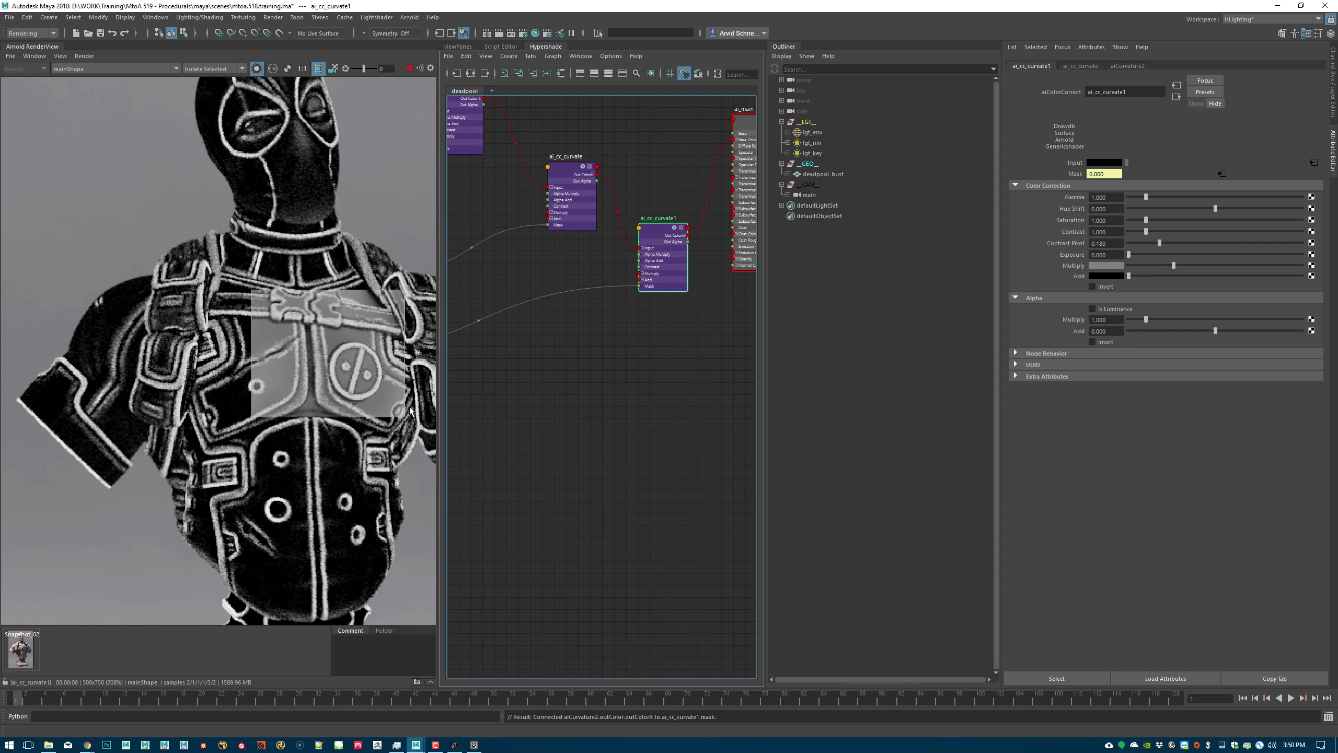
{"action": "left_click", "coordinate": [348, 360]}
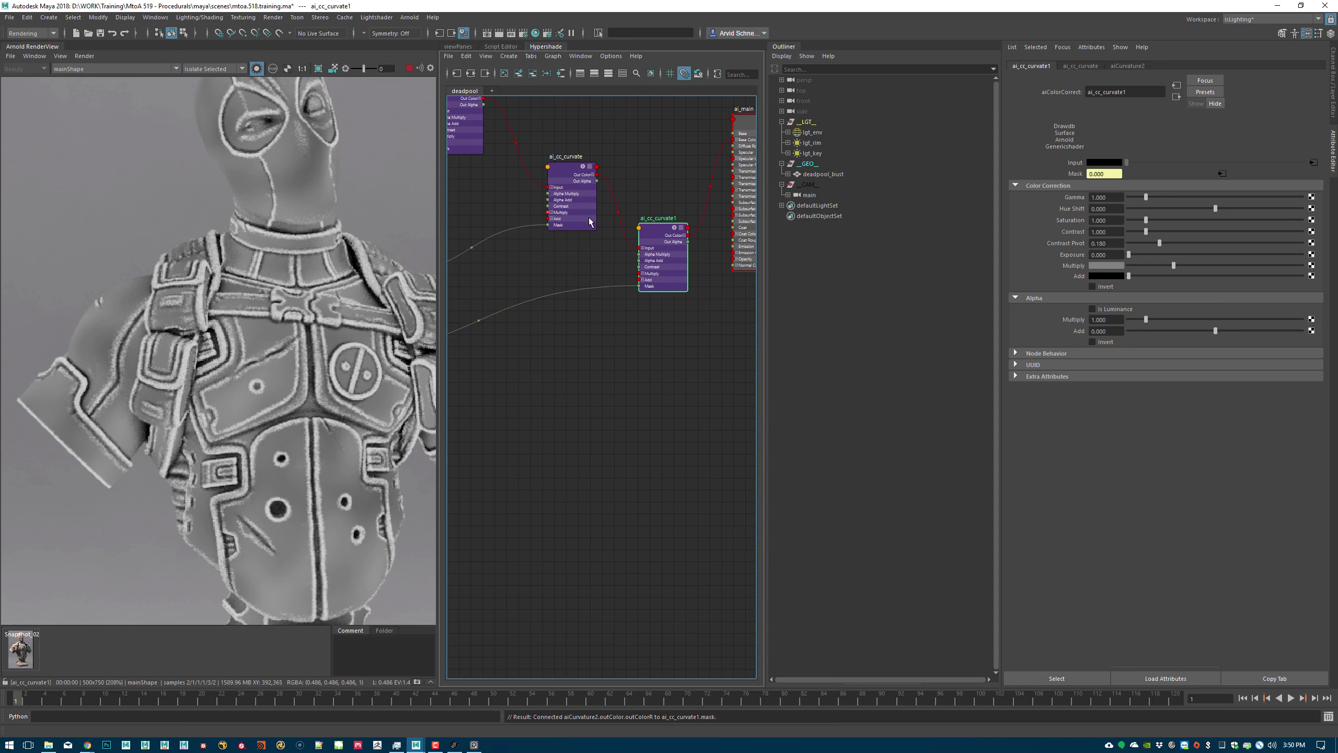
- Select aiFacingRatio1 to show its attributes and shift the node slightly in the graph
{"action": "middle_click_drag", "start_coordinate": [590, 222], "coordinate": [773, 239], "text": "alt"}
{"action": "middle_click_drag", "start_coordinate": [642, 274], "coordinate": [753, 238], "text": "alt"}
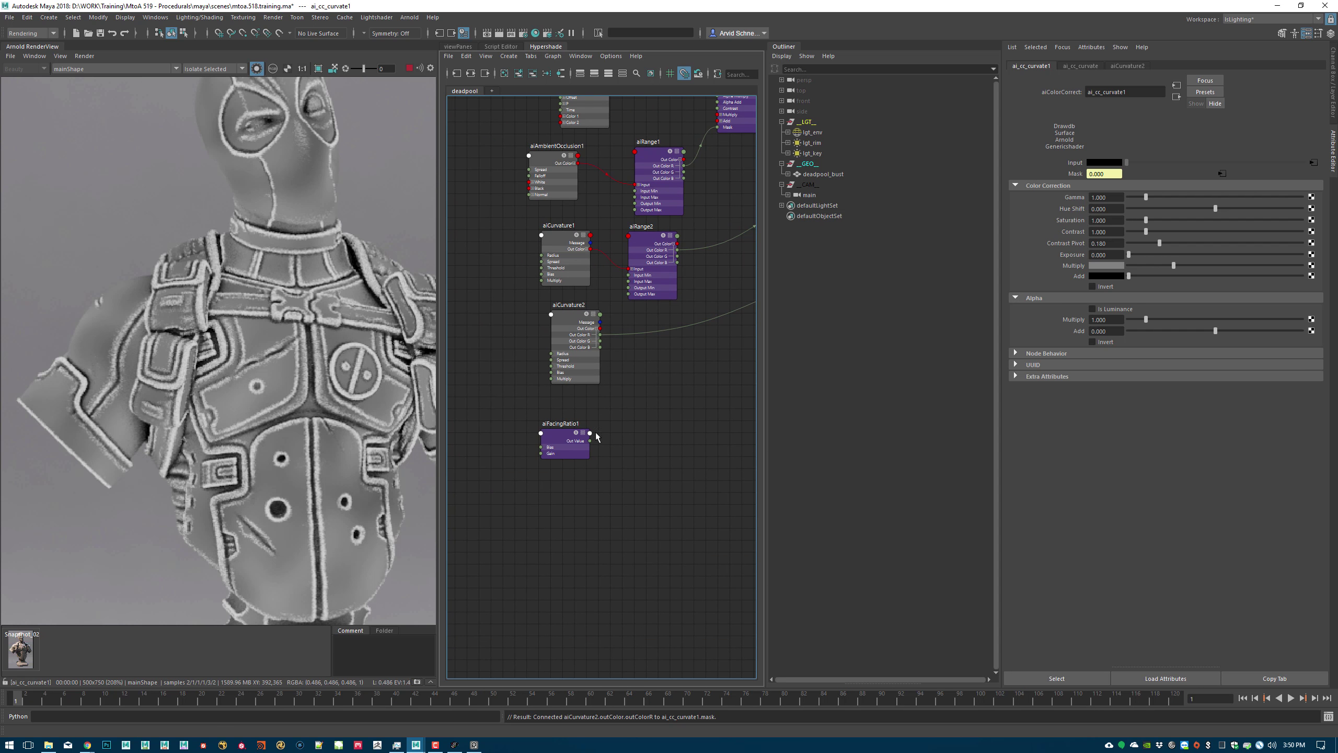
{"action": "left_click", "coordinate": [570, 451]}
{"action": "left_click_drag", "start_coordinate": [570, 448], "coordinate": [587, 456]}
{"action": "middle_click_drag", "start_coordinate": [648, 405], "coordinate": [603, 400], "text": "alt"}
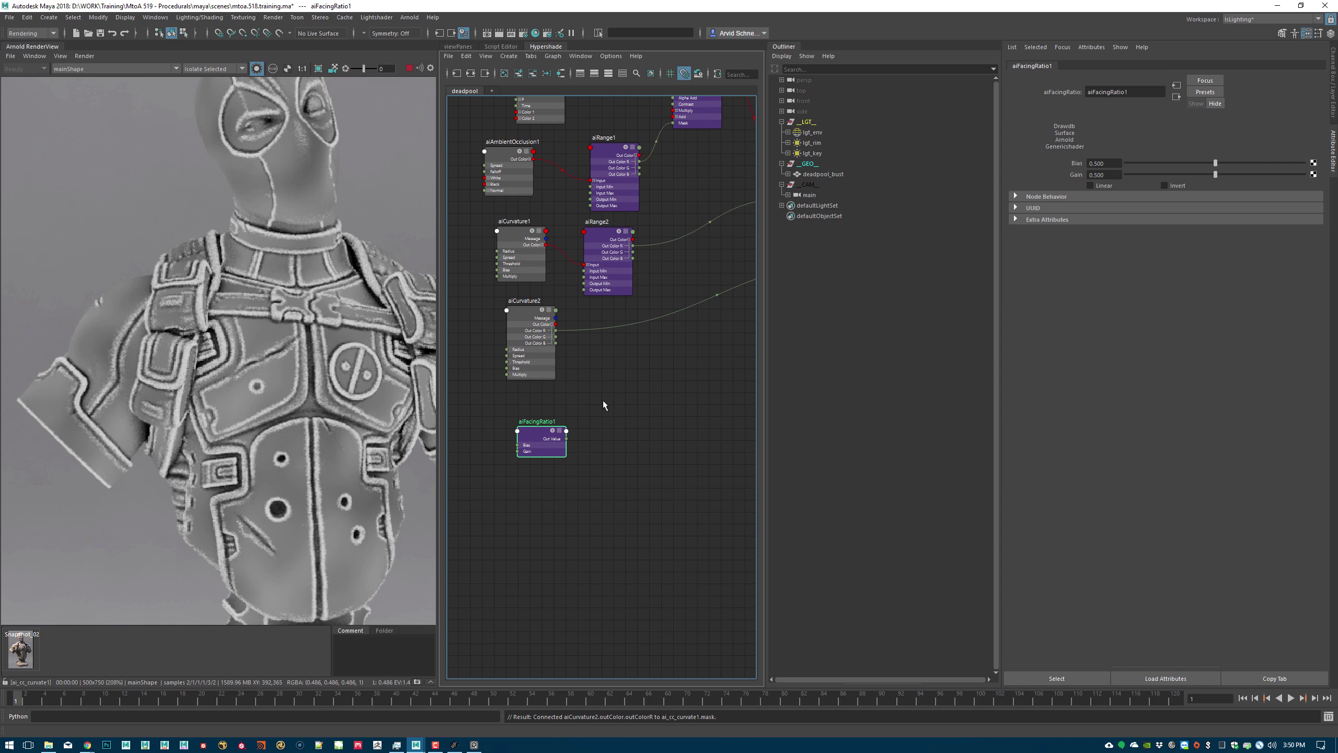
{"action": "left_click", "coordinate": [618, 409]}
{"action": "key", "text": "Tab"}
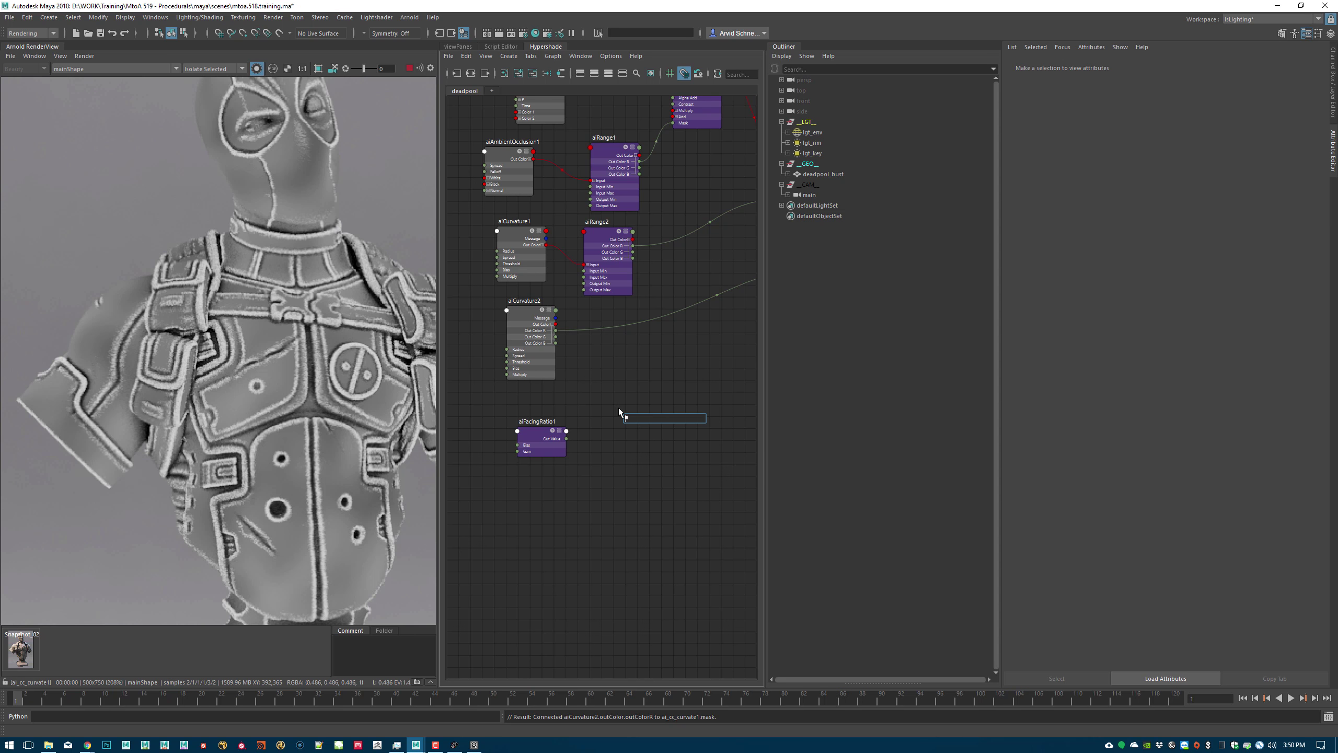
{"action": "type", "text": "samp"}
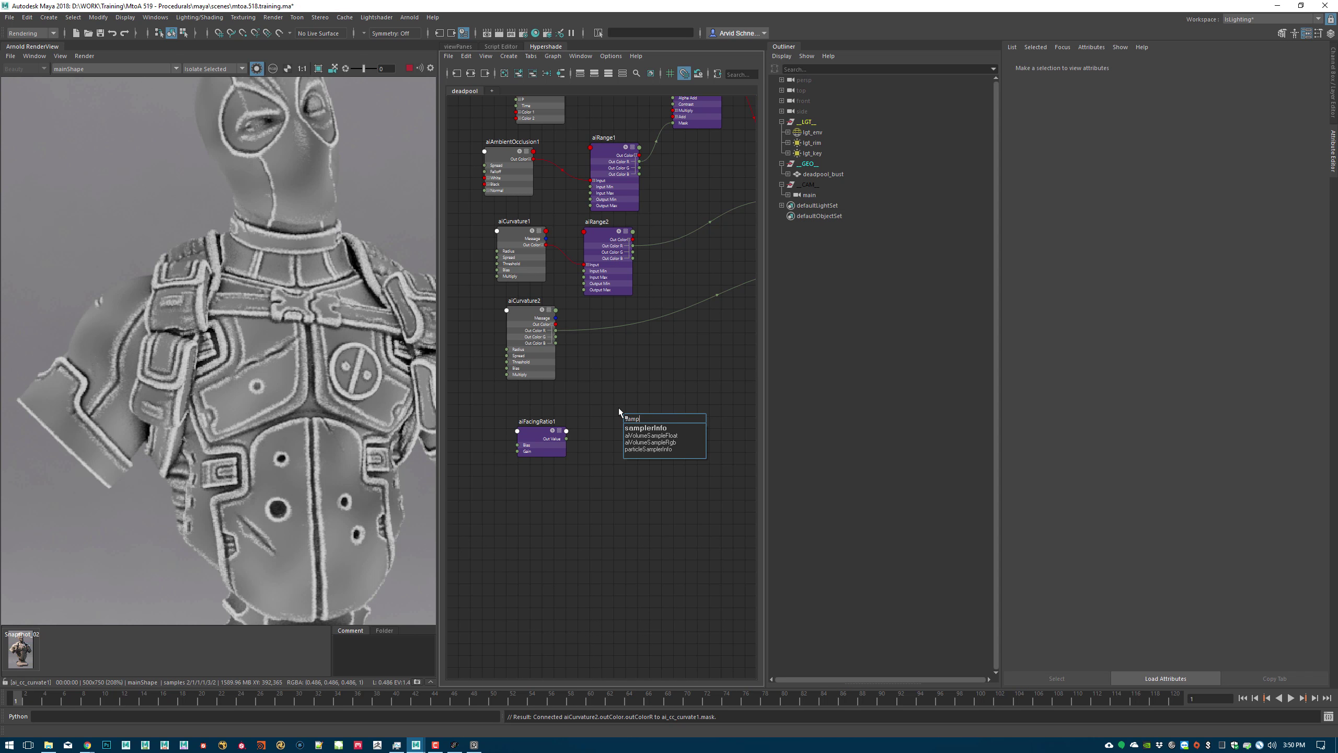
{"action": "left_click", "coordinate": [706, 379]}
- Place aiFacingRatio1 just below aiCurvature2 and add an aiRange node beside it in the graph
{"action": "left_click_drag", "start_coordinate": [539, 430], "coordinate": [534, 400]}
{"action": "scroll", "coordinate": [604, 370], "scroll_direction": "down", "scroll_amount": 2}
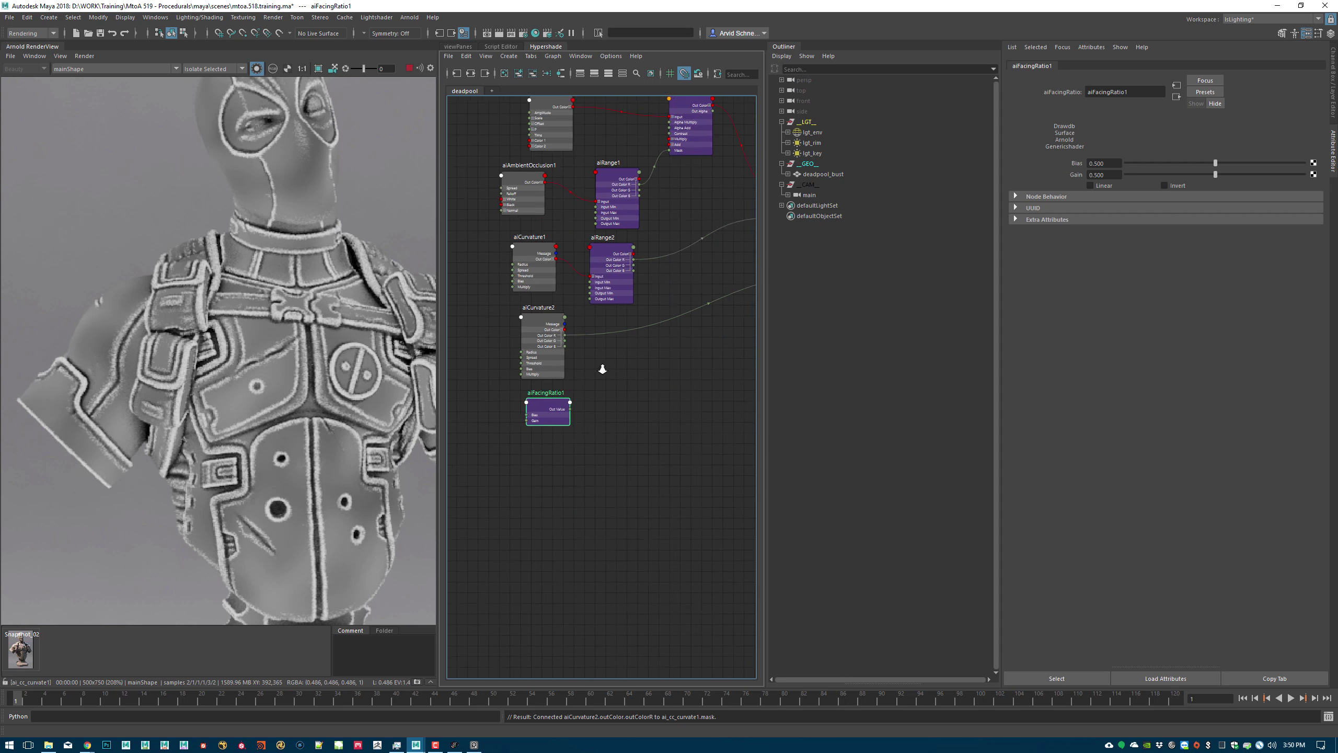
{"action": "middle_click_drag", "start_coordinate": [661, 392], "coordinate": [598, 416], "text": "alt"}
{"action": "key", "text": "Tab"}
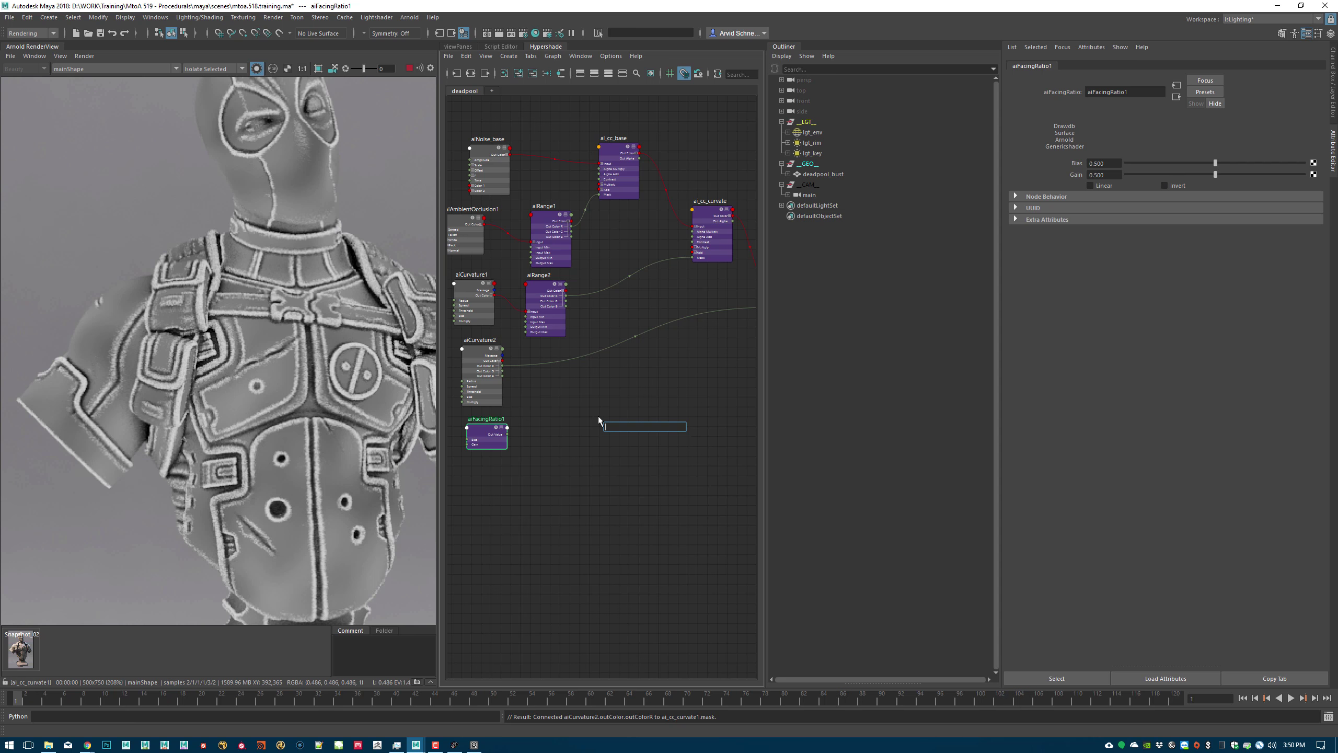
{"action": "type", "text": "air"}
{"action": "key", "text": "Down"}
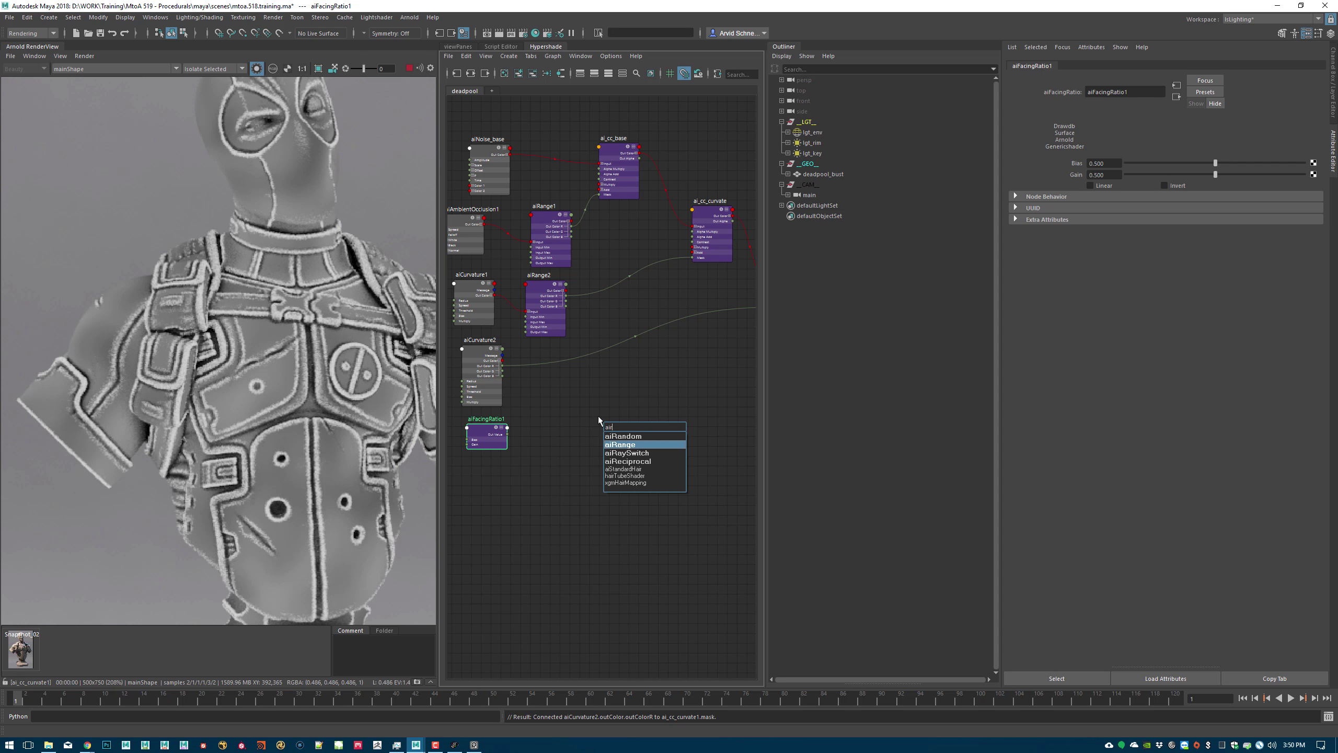
{"action": "key", "text": "Return"}
{"action": "scroll", "coordinate": [598, 416], "scroll_direction": "up", "scroll_amount": 2}
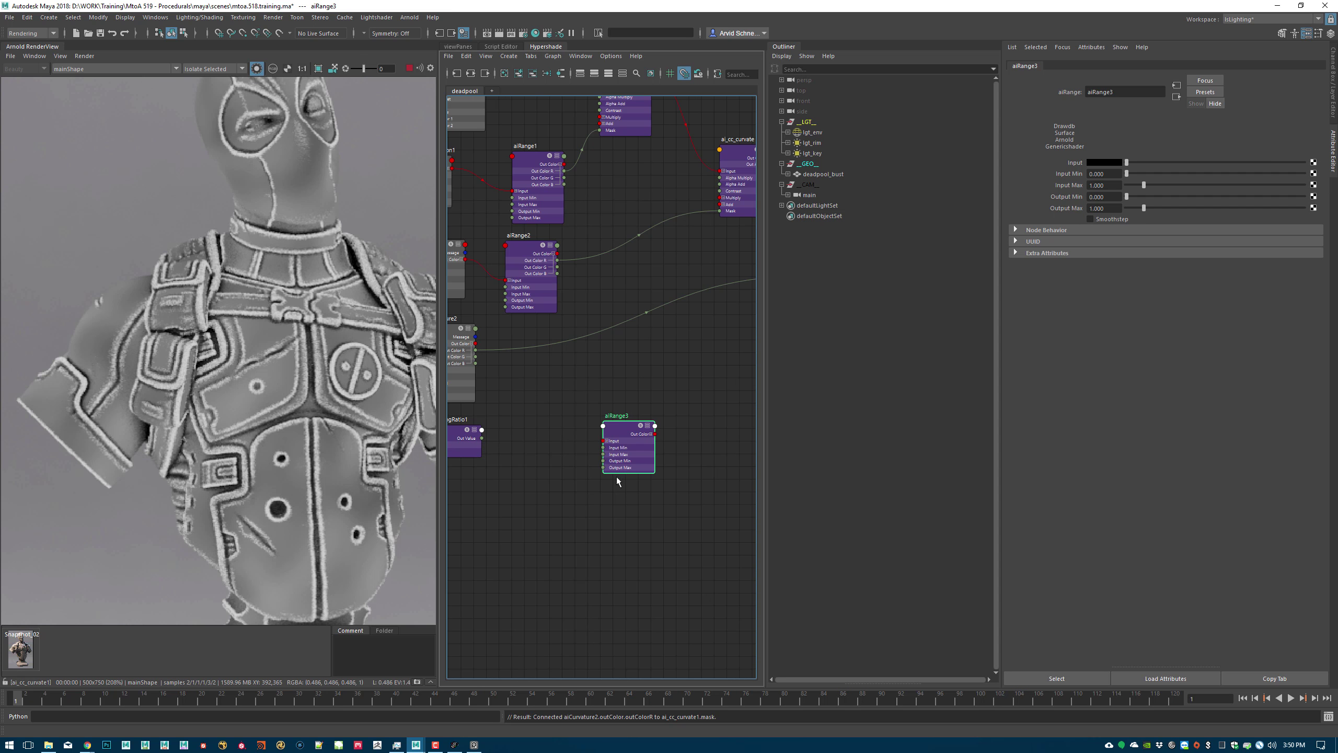
{"action": "left_click_drag", "start_coordinate": [619, 433], "coordinate": [538, 432]}
- Expand aiRange3's Input into its R, G and B channels and add an aiFloatToRgba node
{"action": "middle_click_drag", "start_coordinate": [472, 436], "coordinate": [572, 413], "text": "alt"}
{"action": "right_click_drag", "start_coordinate": [572, 413], "coordinate": [712, 430], "text": "alt"}
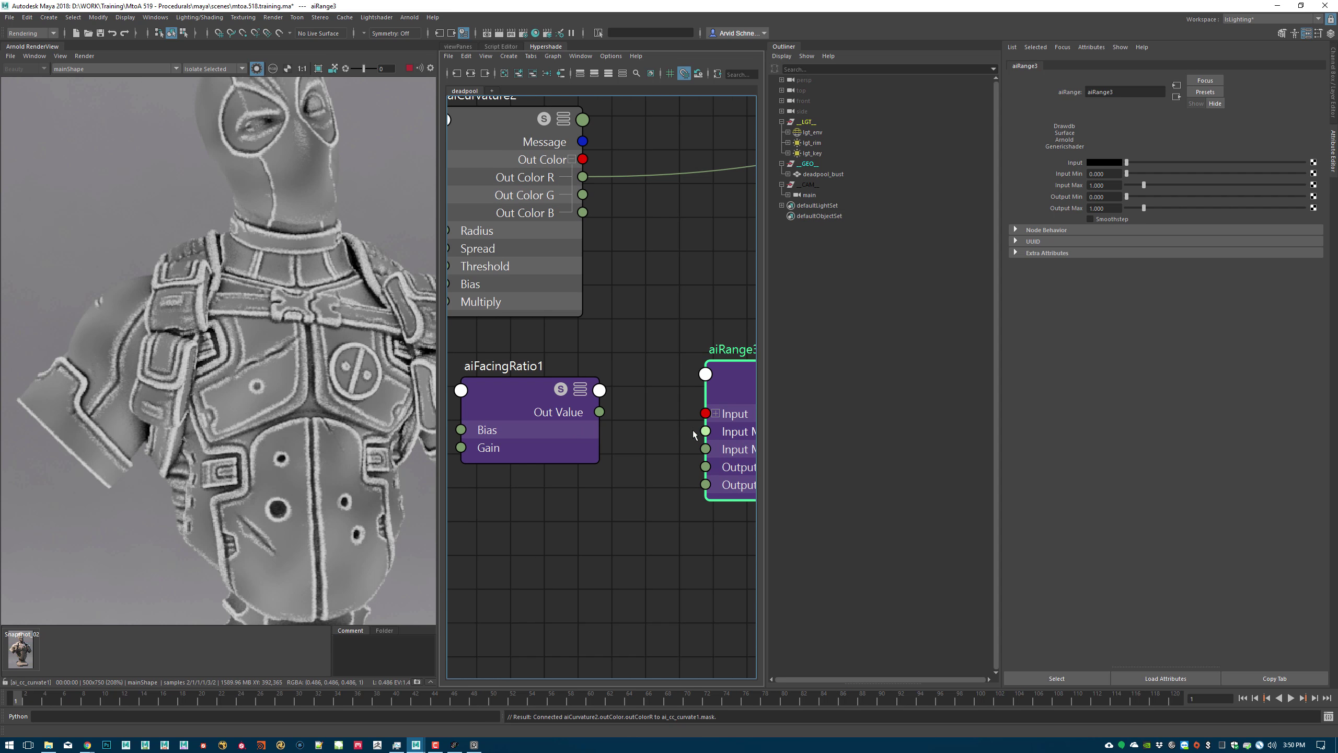
{"action": "middle_click_drag", "start_coordinate": [712, 429], "coordinate": [655, 377], "text": "alt"}
{"action": "left_click", "coordinate": [661, 364]}
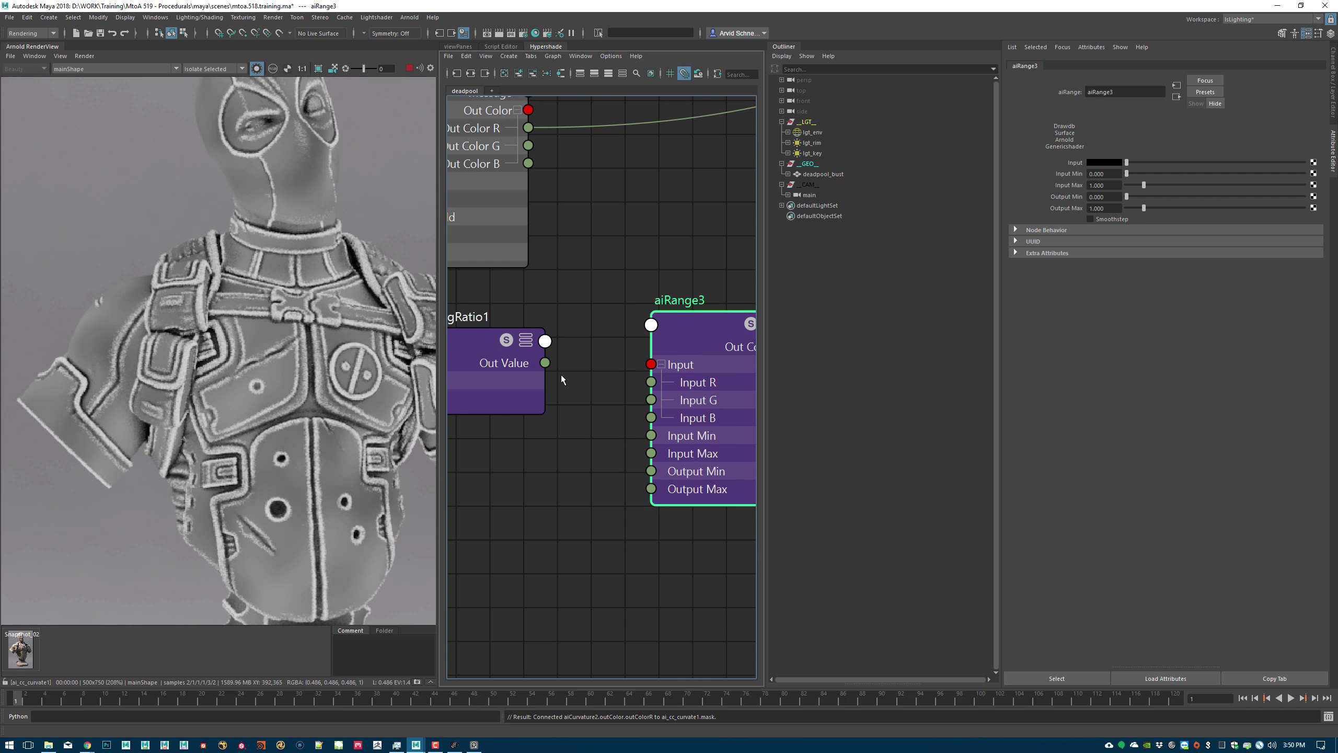
{"action": "left_click_drag", "start_coordinate": [655, 459], "coordinate": [568, 445]}
{"action": "type", "text": "flot"}
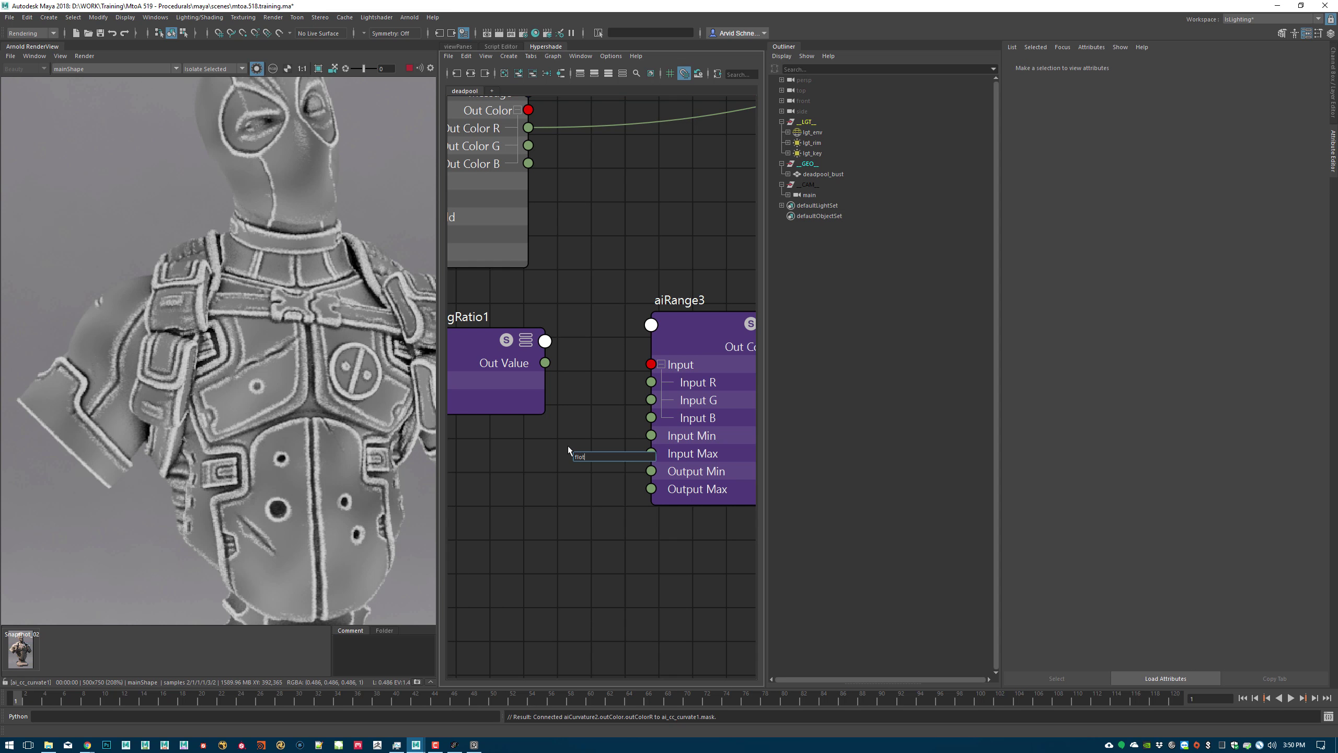
{"action": "type", "text": "atT"}
{"action": "key", "text": "Down"}
{"action": "key", "text": "Down"}
{"action": "key", "text": "Return"}
- Arrange the nodes so that aiFloatToRgba1 sits between aiFacingRatio1 and aiRange3
{"action": "scroll", "coordinate": [651, 419], "scroll_direction": "down", "scroll_amount": 2}
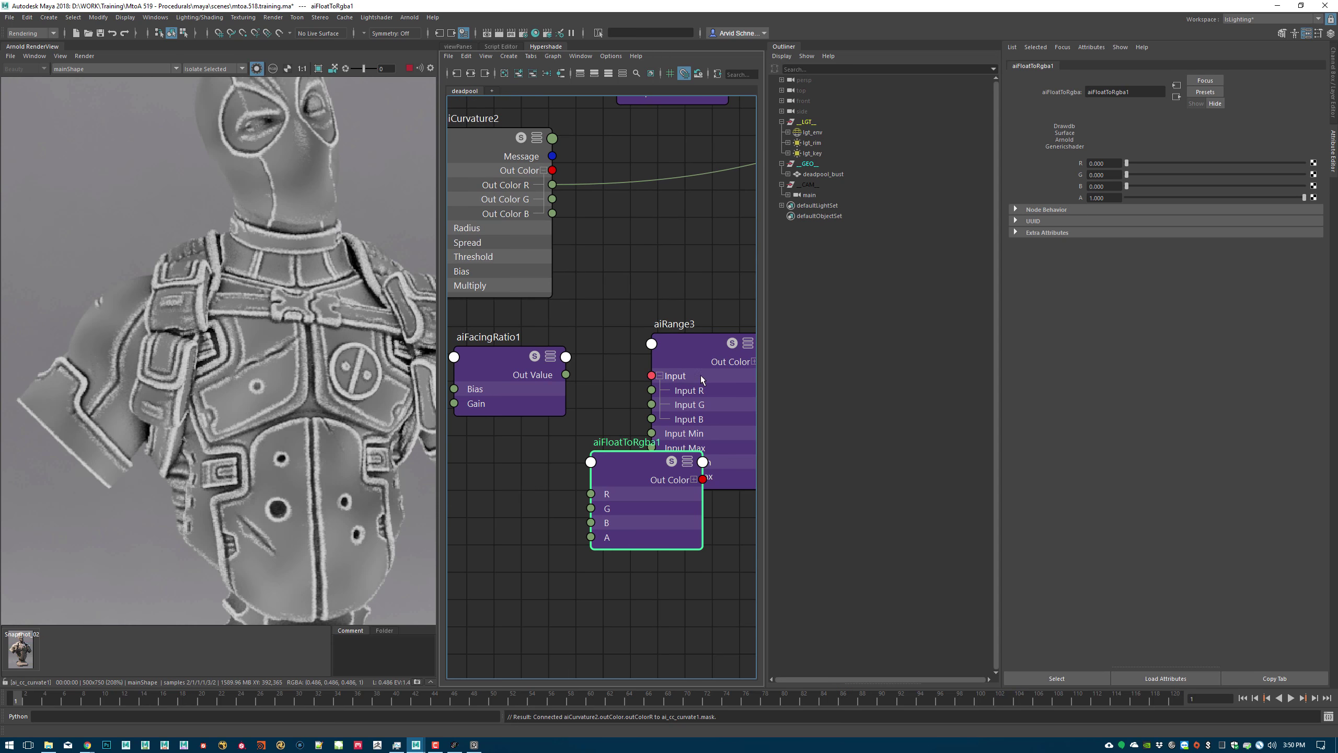
{"action": "middle_click_drag", "start_coordinate": [701, 376], "coordinate": [657, 338], "text": "alt"}
{"action": "left_click_drag", "start_coordinate": [643, 314], "coordinate": [778, 313]}
{"action": "left_click_drag", "start_coordinate": [575, 445], "coordinate": [610, 324]}
- Connect aiFacingRatio1's Out Value to aiFloatToRgba1's R, G and B, and that node's Out Color to aiRange3's Input
{"action": "middle_click_drag", "start_coordinate": [611, 324], "coordinate": [661, 356], "text": "alt"}
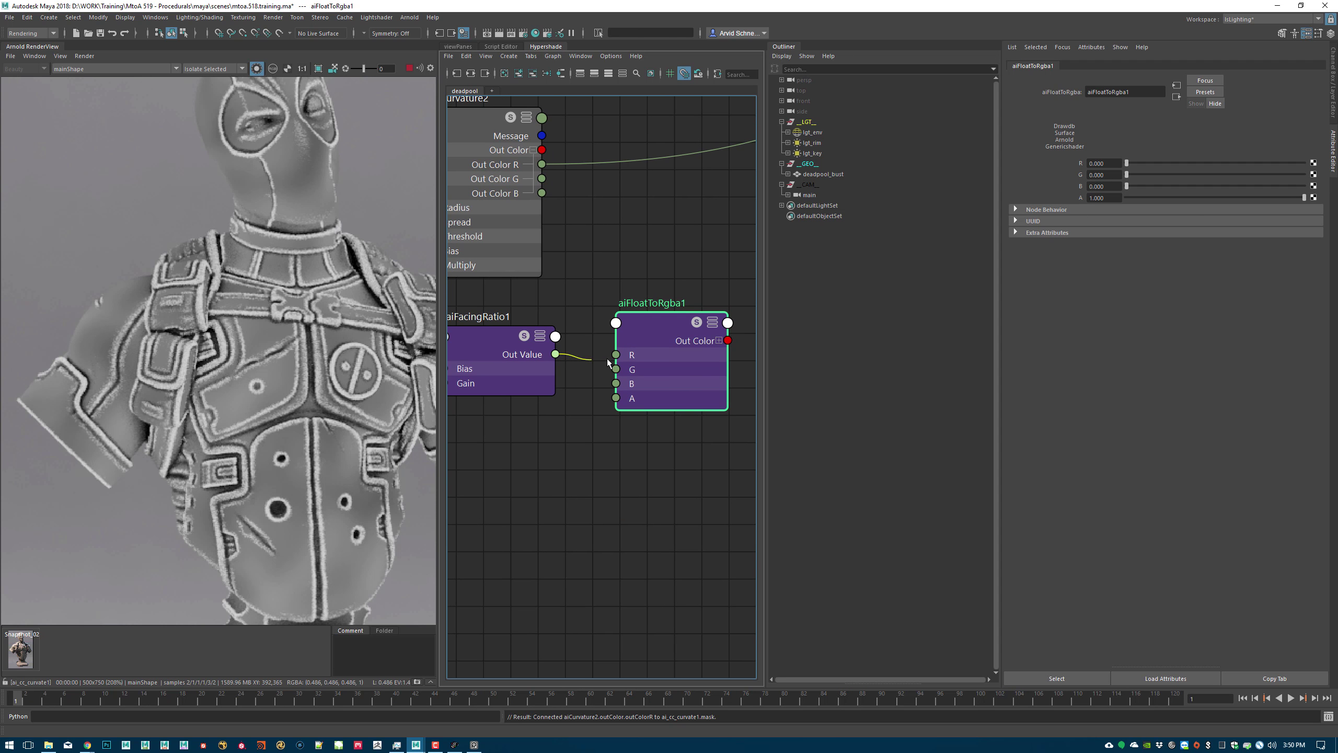
{"action": "left_click_drag", "start_coordinate": [606, 358], "coordinate": [614, 355]}
{"action": "middle_click_drag", "start_coordinate": [742, 385], "coordinate": [647, 363], "text": "alt"}
{"action": "left_click_drag", "start_coordinate": [486, 346], "coordinate": [548, 375]}
{"action": "middle_click_drag", "start_coordinate": [724, 391], "coordinate": [637, 442], "text": "alt"}
{"action": "scroll", "coordinate": [611, 453], "scroll_direction": "down", "scroll_amount": 2}
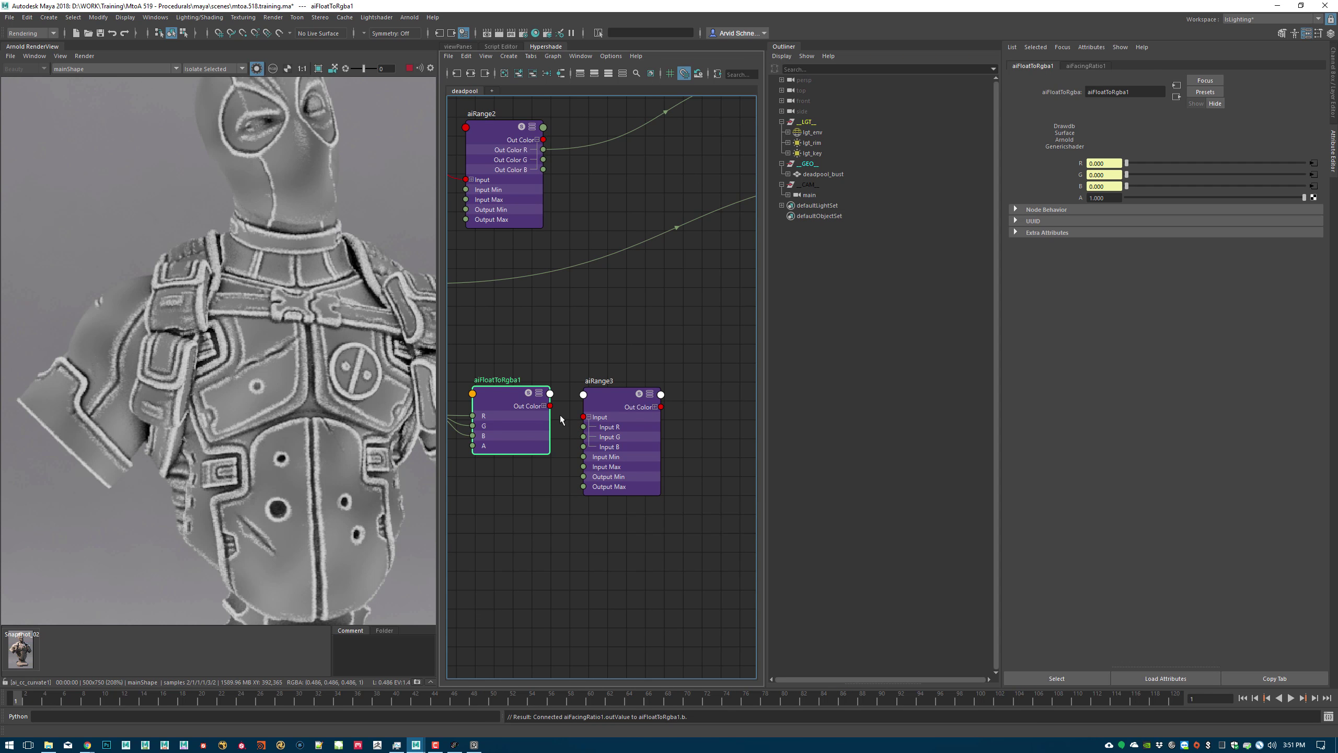
{"action": "left_click_drag", "start_coordinate": [550, 405], "coordinate": [584, 417]}
- Shift ai_main and its shading group farther from ai_cc_curvate1 to make room for another node
{"action": "middle_click_drag", "start_coordinate": [715, 355], "coordinate": [491, 389], "text": "alt"}
{"action": "scroll", "coordinate": [595, 434], "scroll_direction": "down", "scroll_amount": 2}
{"action": "middle_click_drag", "start_coordinate": [577, 314], "coordinate": [362, 358], "text": "alt"}
{"action": "left_click_drag", "start_coordinate": [655, 296], "coordinate": [829, 285]}
{"action": "right_click_drag", "start_coordinate": [654, 316], "coordinate": [601, 343], "text": "alt"}
{"action": "middle_click_drag", "start_coordinate": [752, 308], "coordinate": [634, 314], "text": "alt"}
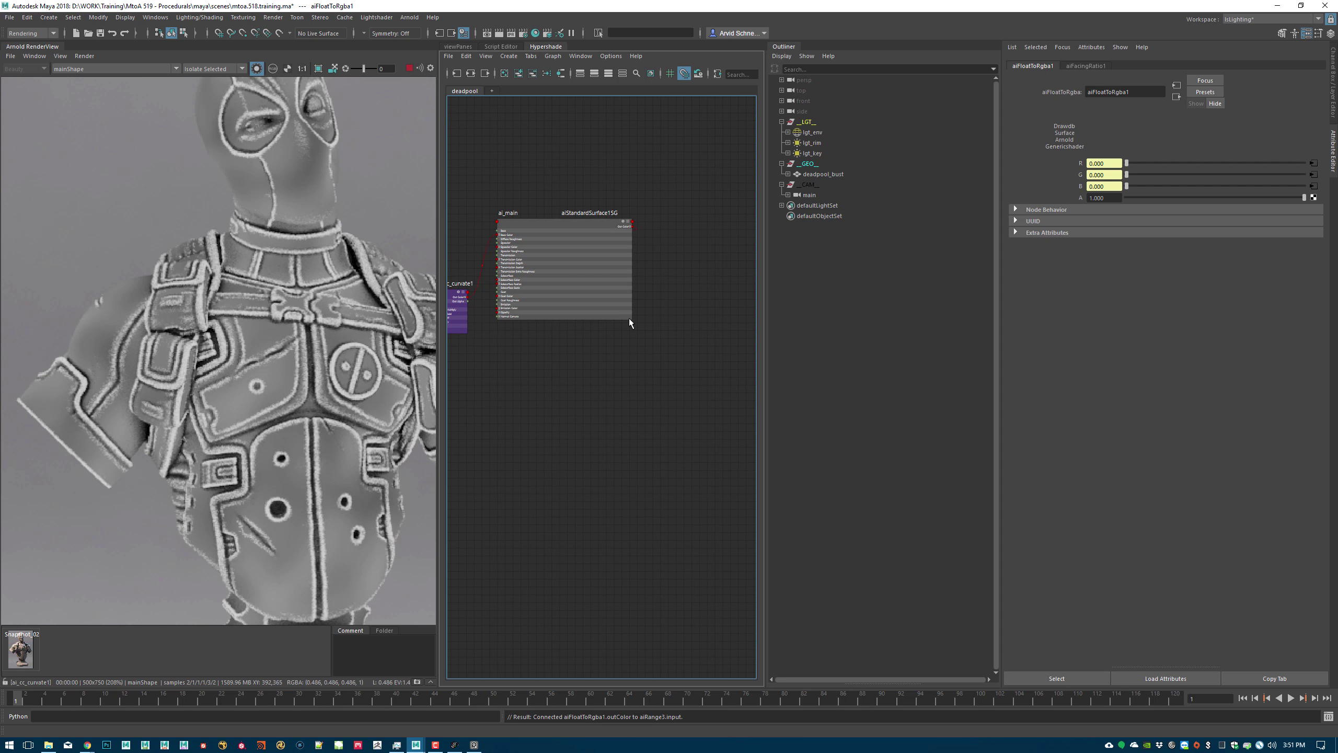
{"action": "left_click_drag", "start_coordinate": [629, 318], "coordinate": [553, 312]}
{"action": "left_click_drag", "start_coordinate": [568, 225], "coordinate": [694, 262]}
{"action": "left_click_drag", "start_coordinate": [538, 259], "coordinate": [630, 271]}
- Duplicate ai_cc_curvate1, place the copy beside the original and save the scene
{"action": "middle_click_drag", "start_coordinate": [544, 293], "coordinate": [669, 286], "text": "alt"}
{"action": "right_click_drag", "start_coordinate": [578, 308], "coordinate": [732, 304], "text": "alt"}
{"action": "left_click", "coordinate": [578, 294]}
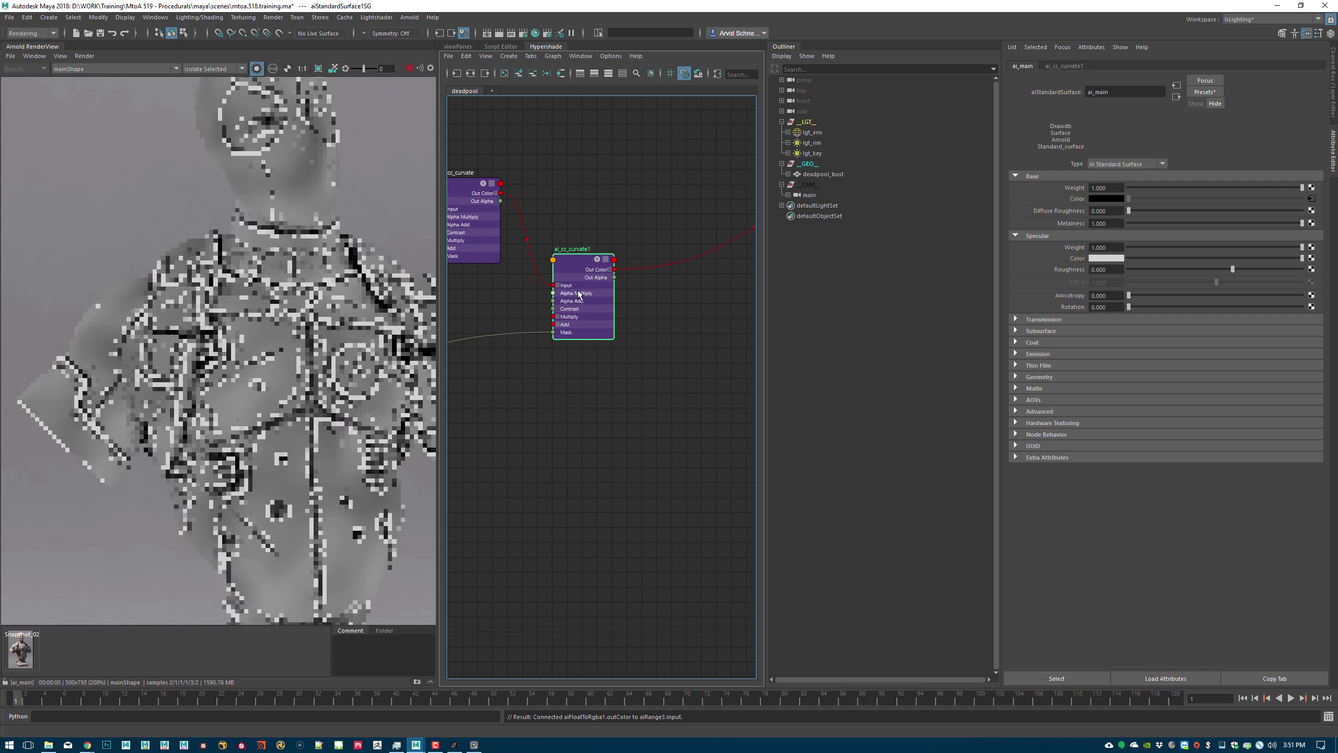
{"action": "key", "text": "ctrl+d"}
{"action": "middle_click_drag", "start_coordinate": [642, 432], "coordinate": [550, 405], "text": "alt"}
{"action": "left_click_drag", "start_coordinate": [533, 448], "coordinate": [651, 296]}
{"action": "key", "text": "ctrl+s"}
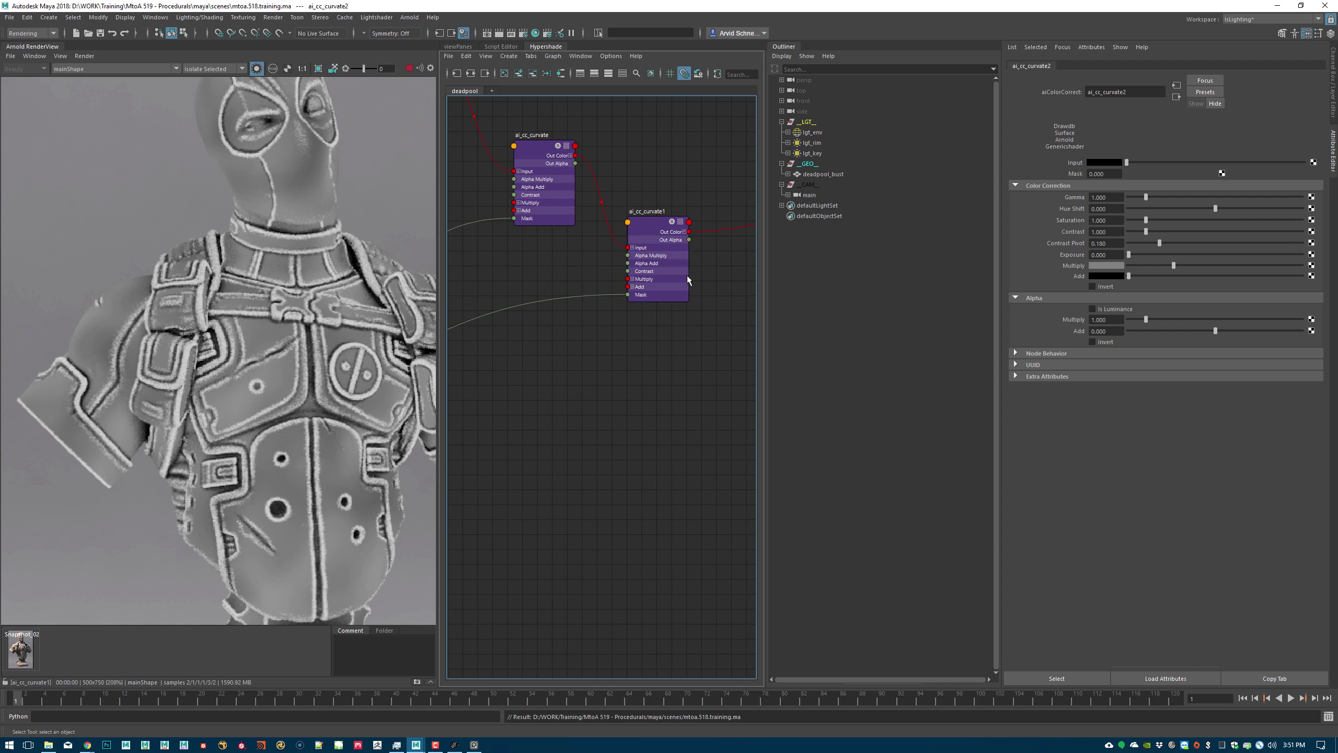
- Rename ai_cc_curvate1 as ai_cc_curvate_convex and its duplicate as ai_cc_facing
{"action": "double_click", "coordinate": [652, 211]}
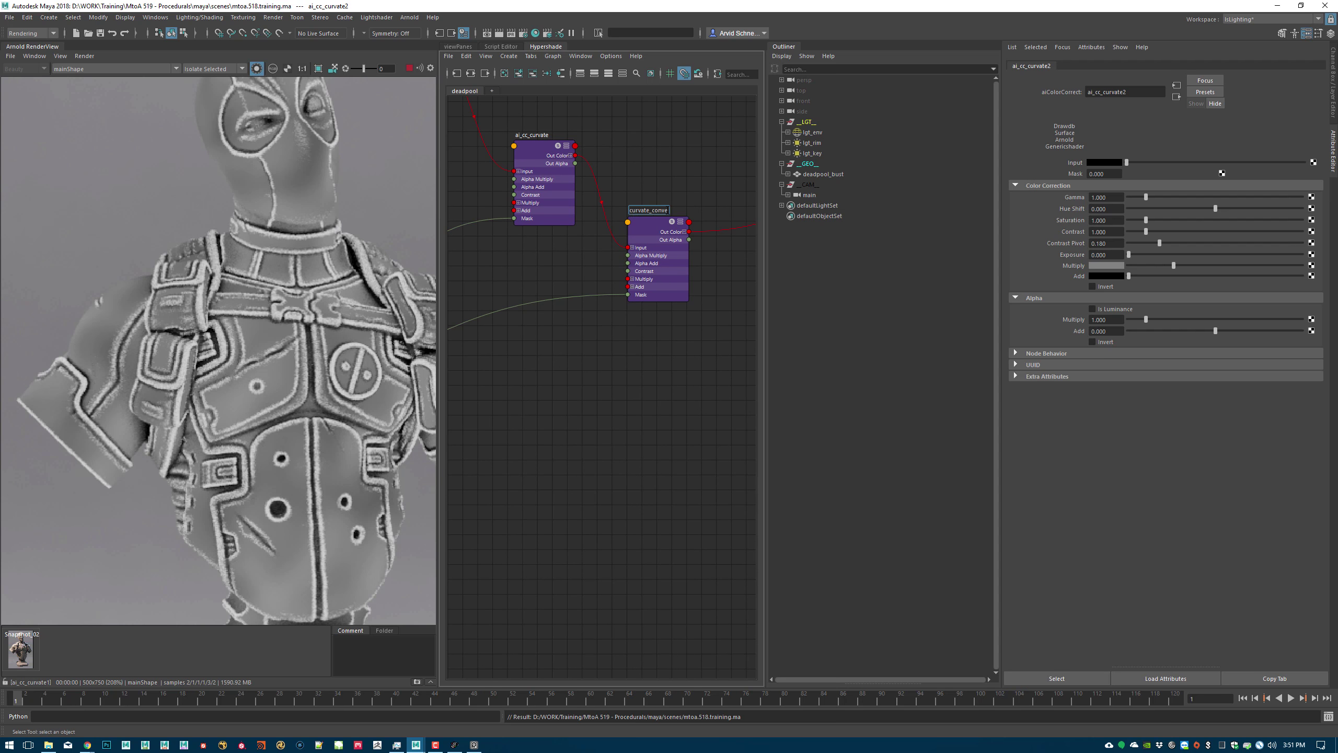
{"action": "key", "text": "Return"}
{"action": "middle_click_drag", "start_coordinate": [657, 212], "coordinate": [529, 197], "text": "alt"}
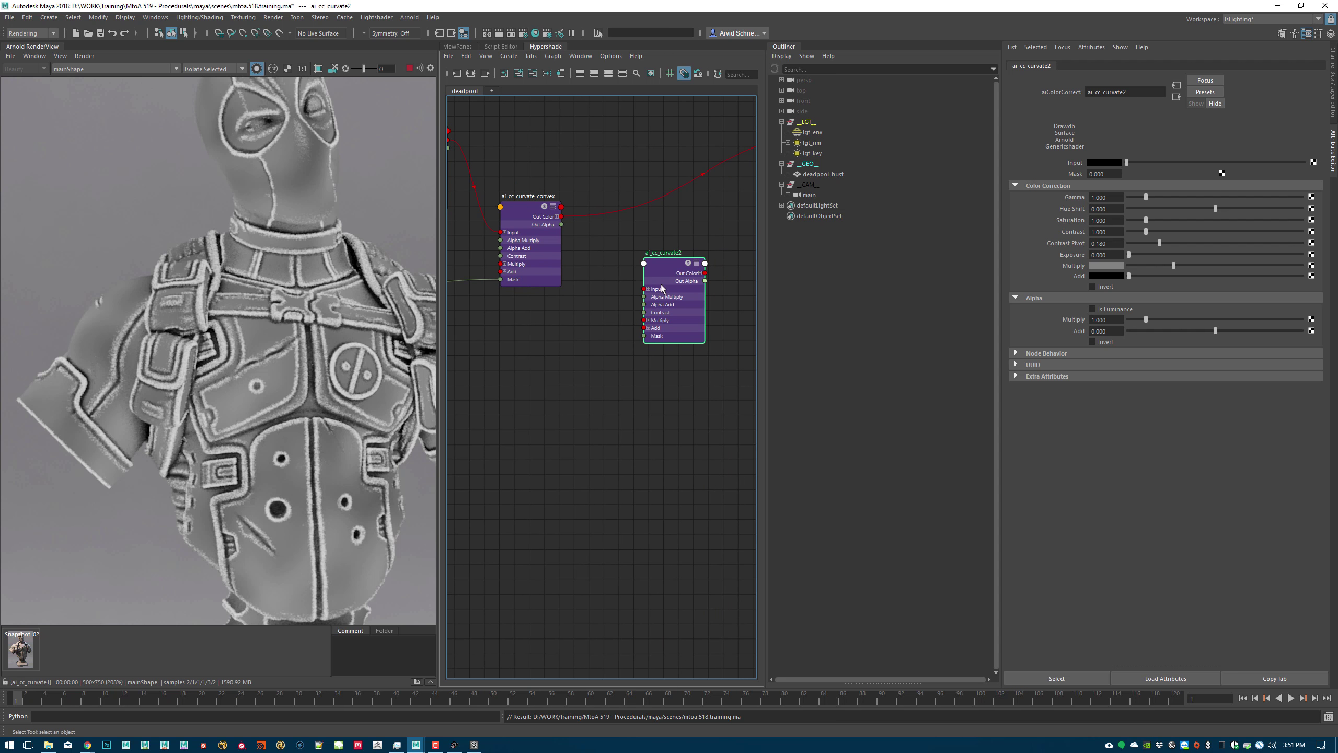
{"action": "double_click", "coordinate": [674, 255]}
{"action": "left_click_drag", "start_coordinate": [661, 252], "coordinate": [714, 261]}
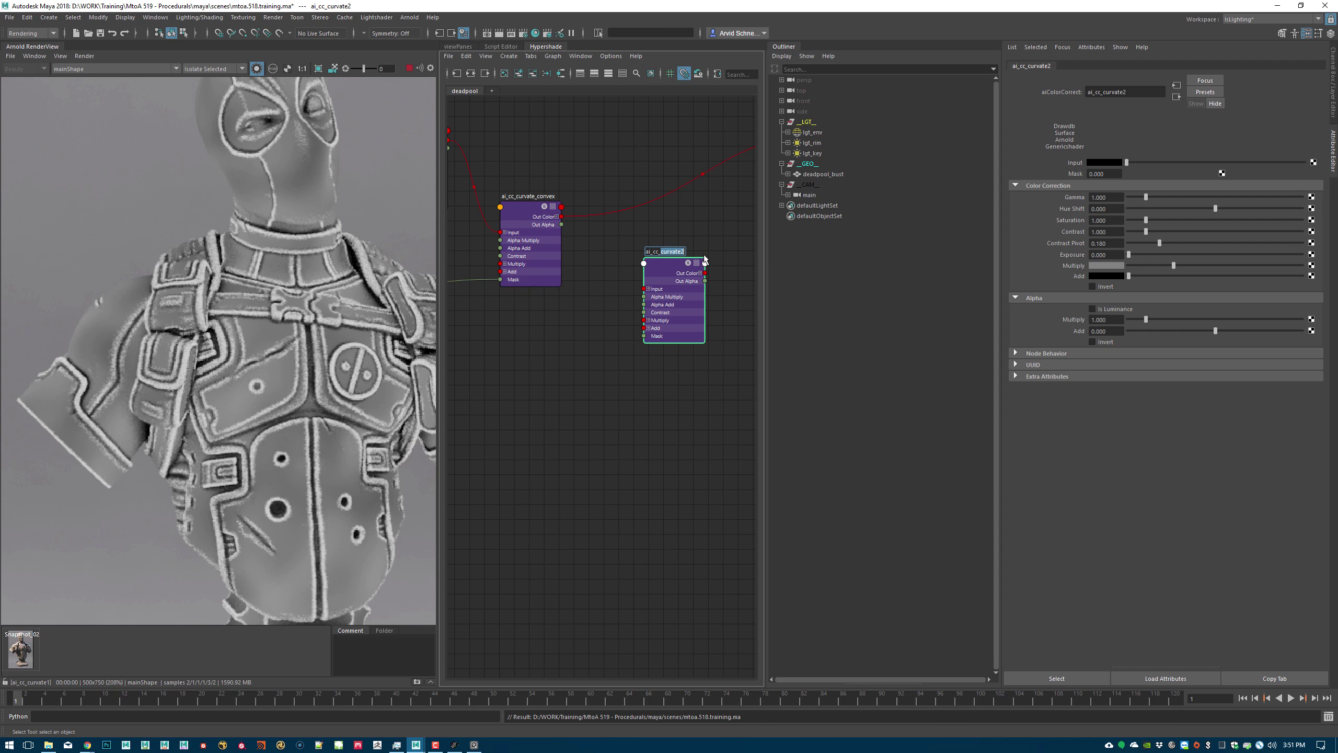
{"action": "type", "text": "facing"}
{"action": "key", "text": "Return"}
- Chain ai_cc_facing between ai_cc_curvate_convex's Out Color and ai_main's Base Color
{"action": "left_click_drag", "start_coordinate": [561, 216], "coordinate": [626, 271]}
{"action": "left_click_drag", "start_coordinate": [648, 291], "coordinate": [646, 289]}
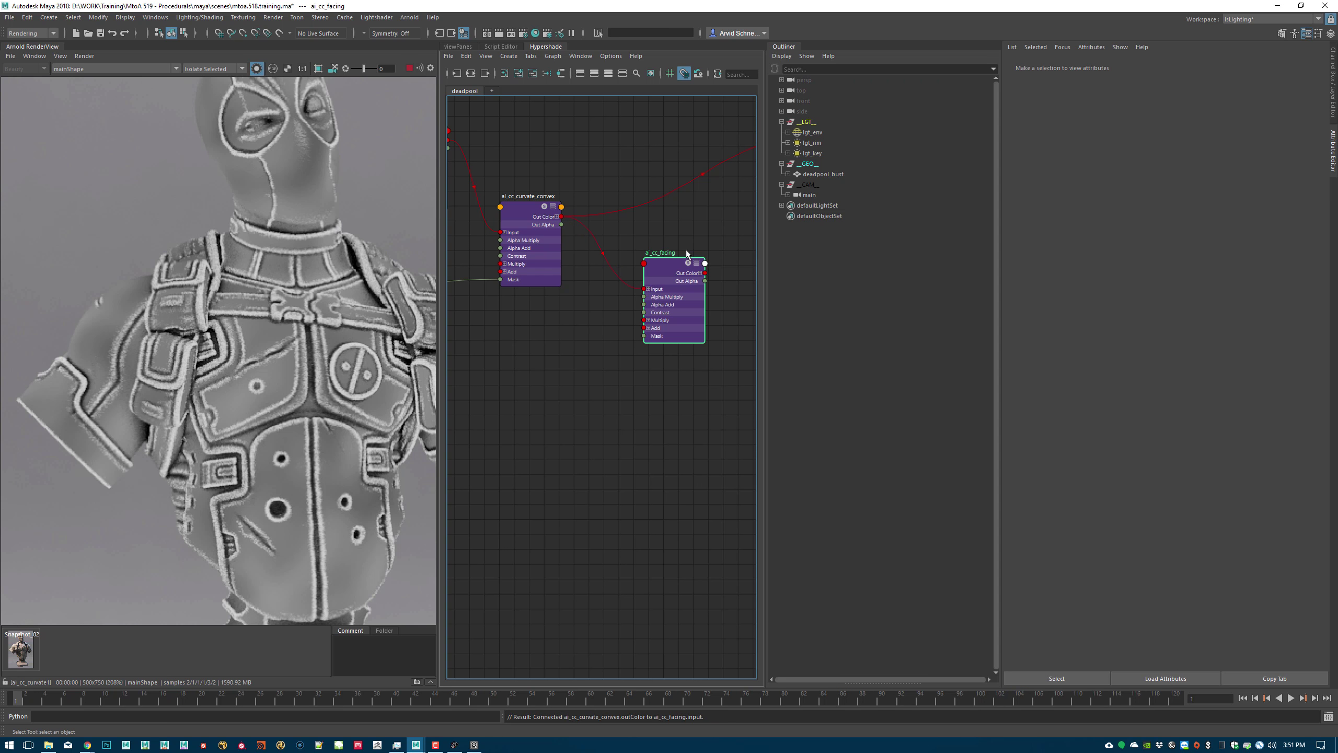
{"action": "middle_click_drag", "start_coordinate": [709, 257], "coordinate": [486, 272], "text": "alt"}
{"action": "left_click_drag", "start_coordinate": [481, 287], "coordinate": [620, 146]}
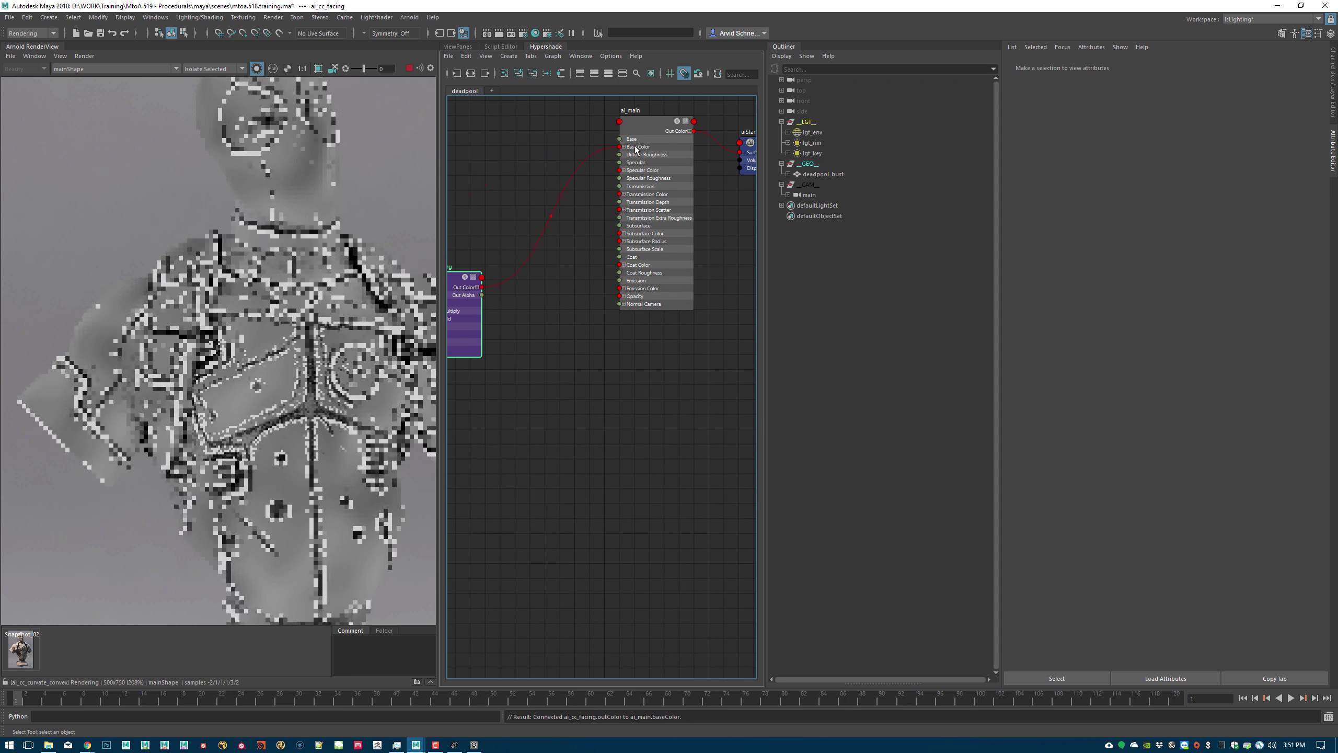
- Connect aiRange3's Out Color R to the Mask of ai_cc_facing
{"action": "key", "text": "a"}
{"action": "middle_click_drag", "start_coordinate": [548, 298], "coordinate": [685, 301], "text": "alt"}
{"action": "right_click_drag", "start_coordinate": [685, 301], "coordinate": [712, 336], "text": "alt"}
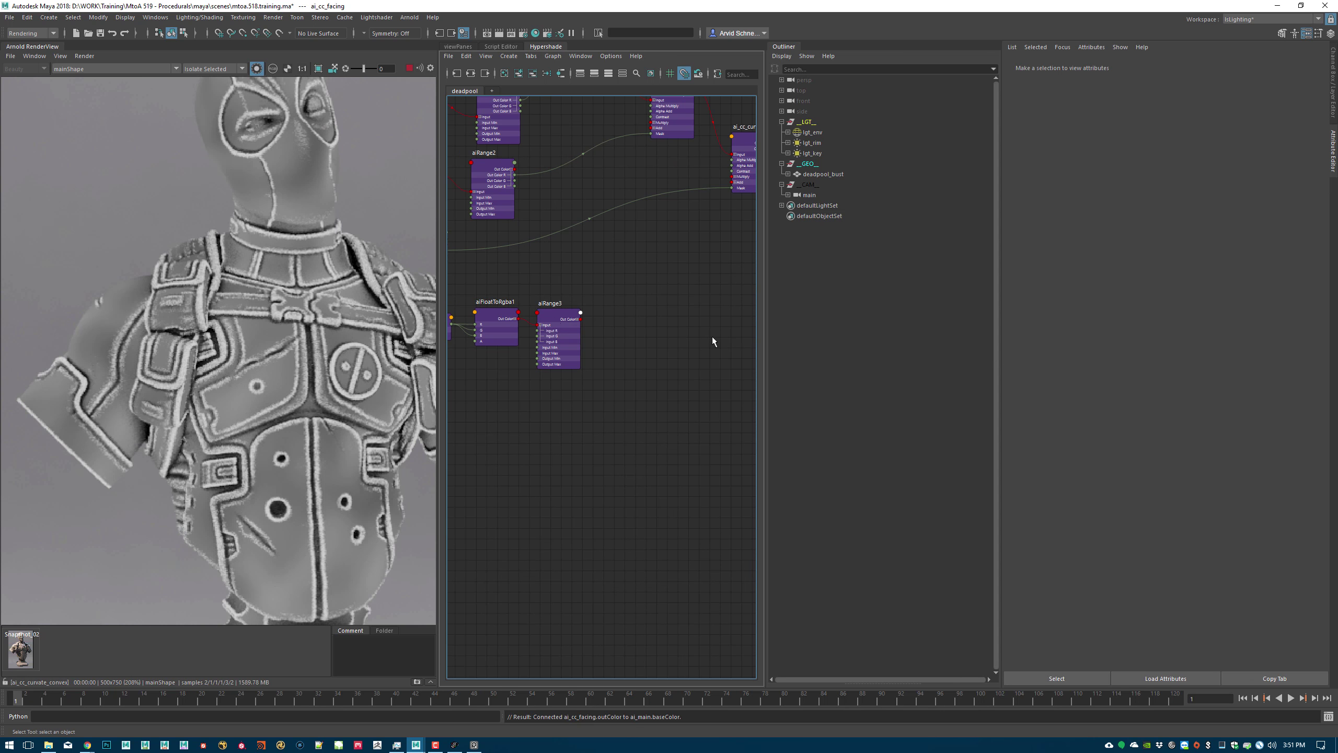
{"action": "left_click", "coordinate": [578, 319]}
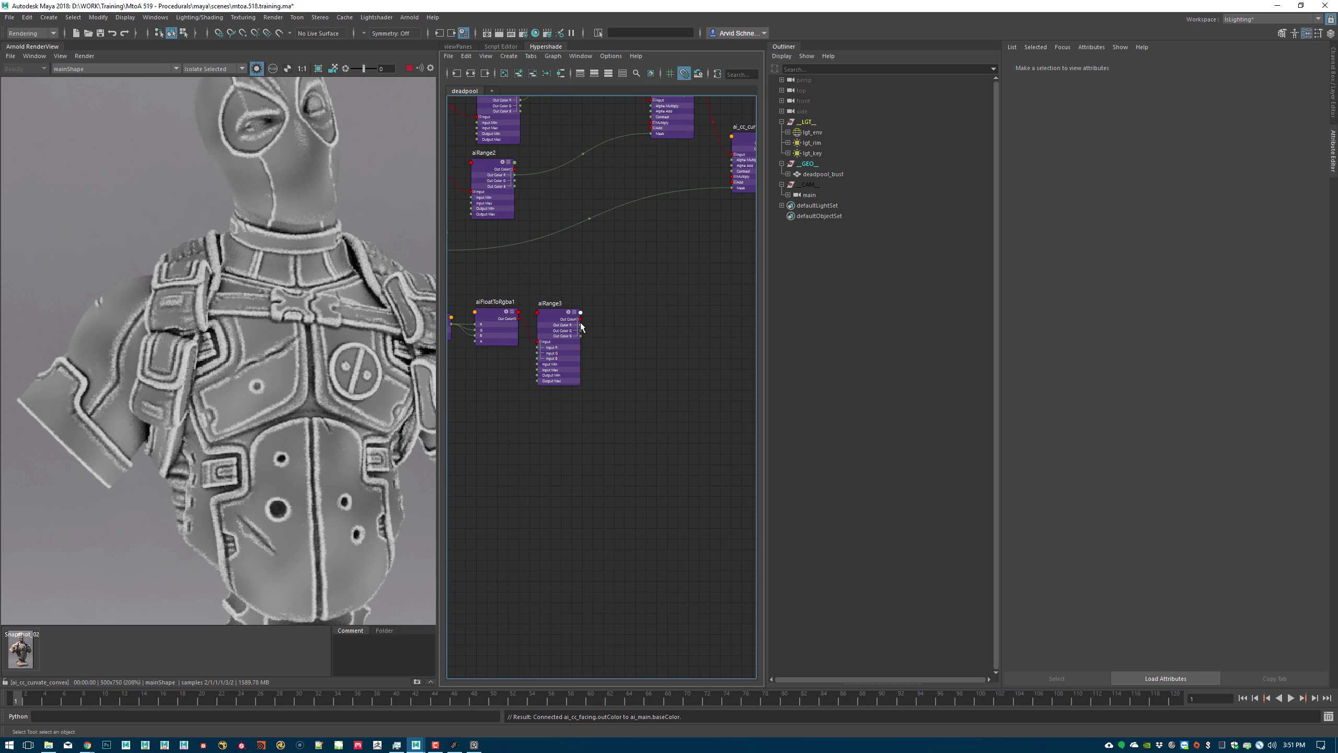
{"action": "left_click", "coordinate": [582, 324]}
{"action": "middle_click_drag", "start_coordinate": [748, 238], "coordinate": [557, 271], "text": "alt"}
{"action": "right_click_drag", "start_coordinate": [558, 272], "coordinate": [652, 269], "text": "alt"}
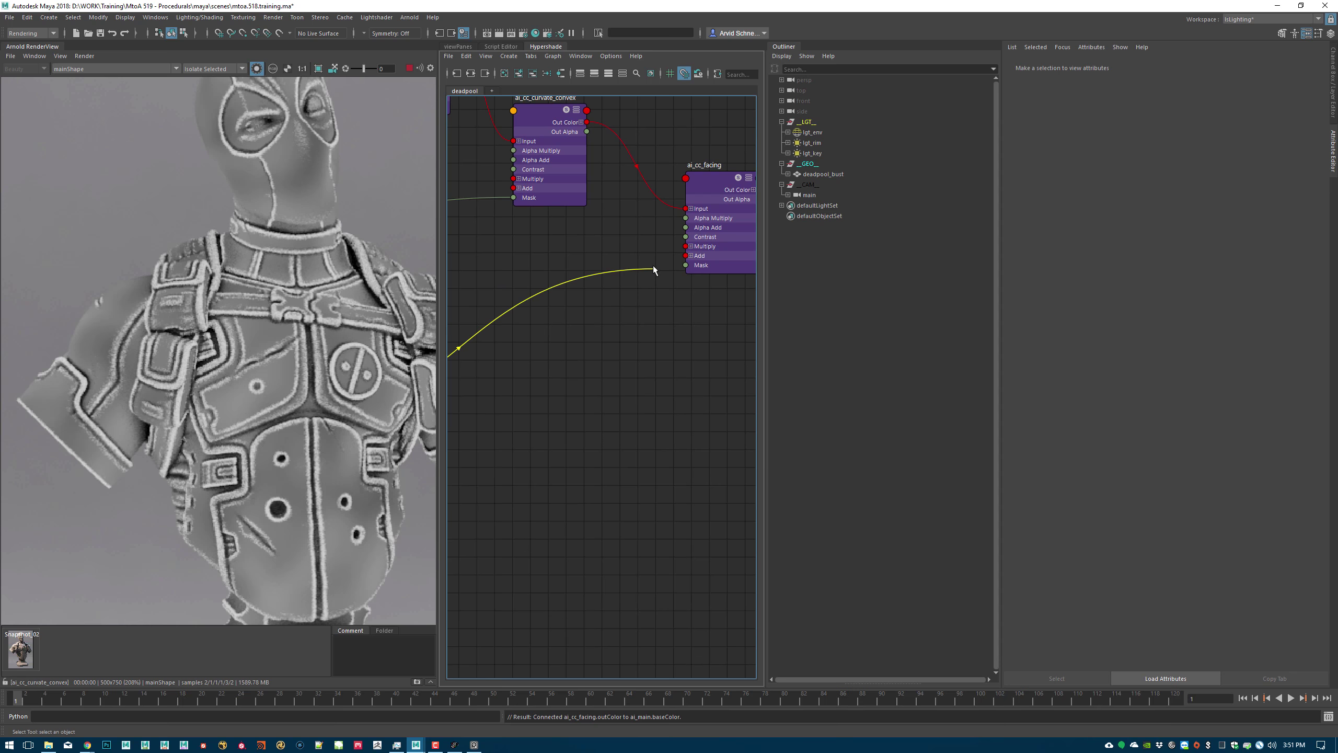
{"action": "left_click", "coordinate": [685, 265]}
- Select aiRange3 and isolate its output in the Arnold render
{"action": "middle_click_drag", "start_coordinate": [597, 421], "coordinate": [666, 377], "text": "alt"}
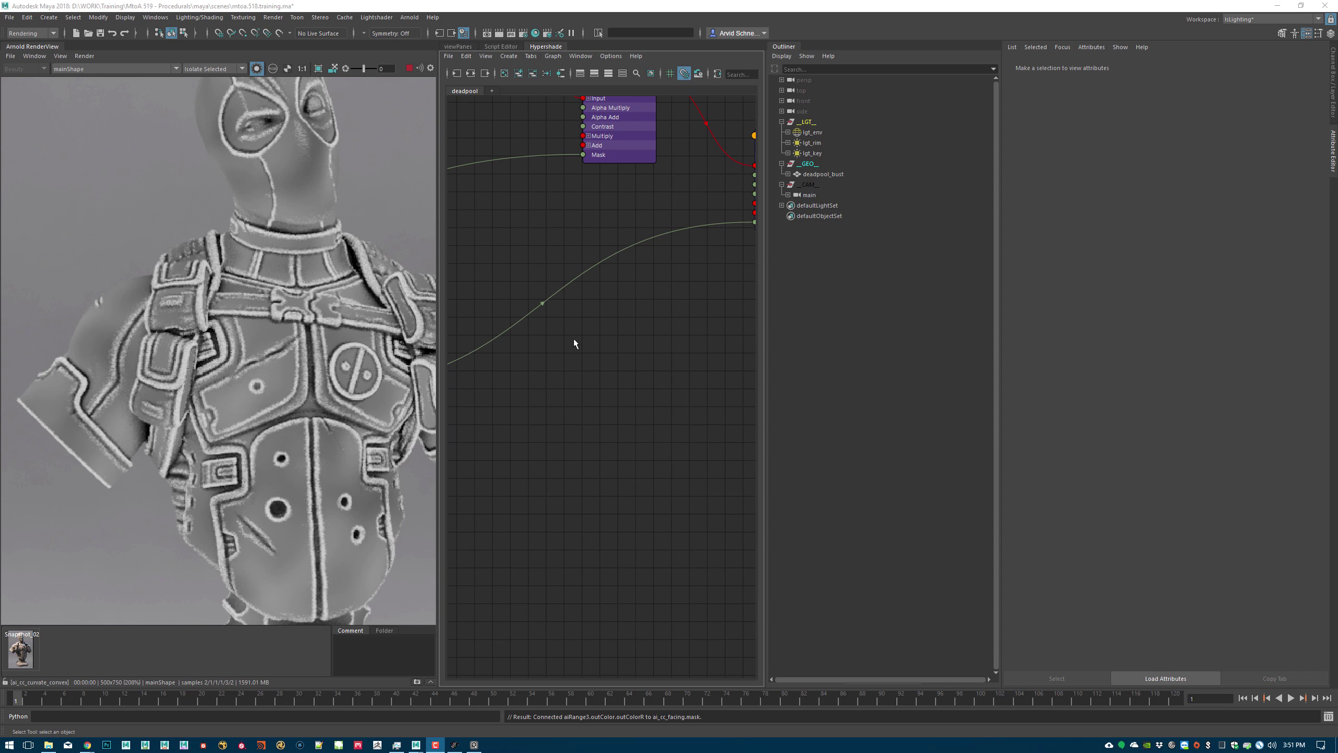
{"action": "middle_click_drag", "start_coordinate": [451, 419], "coordinate": [657, 353], "text": "alt"}
{"action": "scroll", "coordinate": [657, 353], "scroll_direction": "down", "scroll_amount": 1}
{"action": "left_click", "coordinate": [542, 321]}
{"action": "middle_click_drag", "start_coordinate": [535, 282], "coordinate": [670, 323], "text": "alt"}
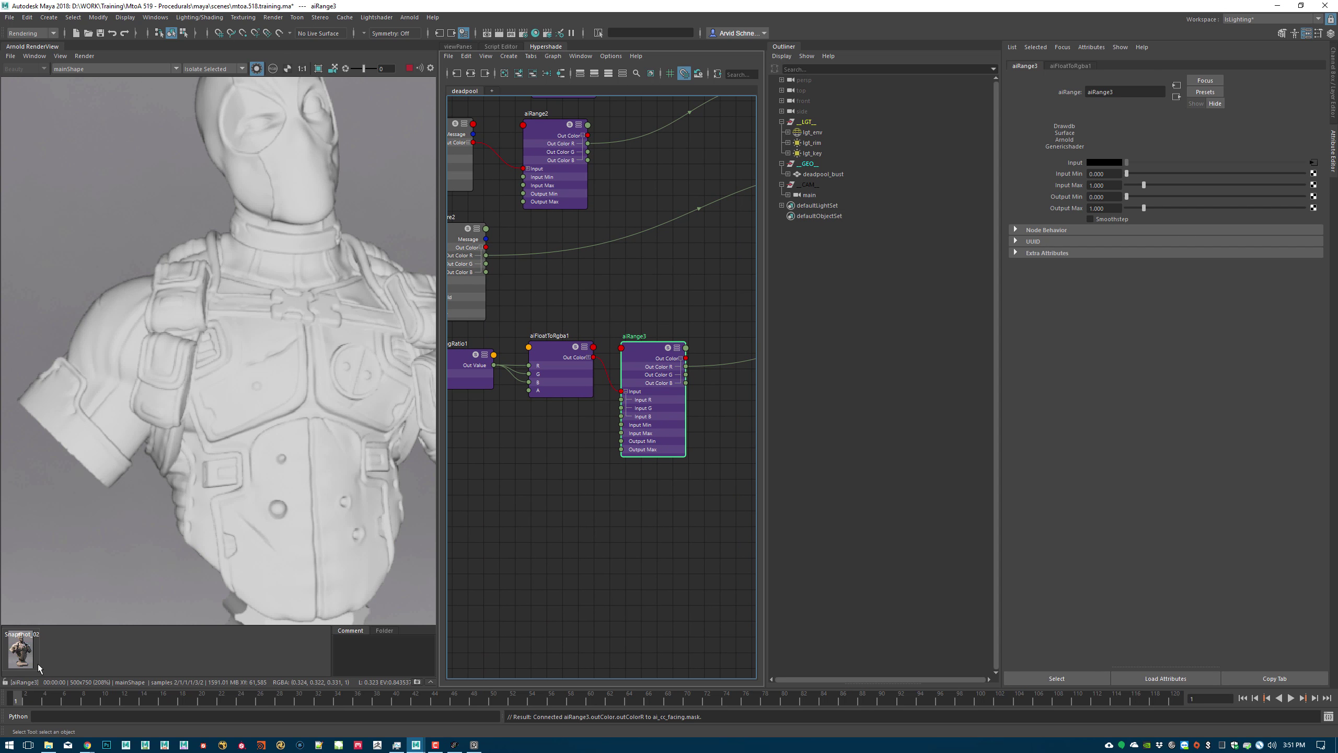
- Set aiFacingRatio1's Bias to 0.373 and Gain to 0.488, and turn on Invert
{"action": "middle_click_drag", "start_coordinate": [524, 310], "coordinate": [612, 327], "text": "alt"}
{"action": "middle_click_drag", "start_coordinate": [656, 266], "coordinate": [604, 299], "text": "alt"}
{"action": "scroll", "coordinate": [638, 286], "scroll_direction": "down", "scroll_amount": 2}
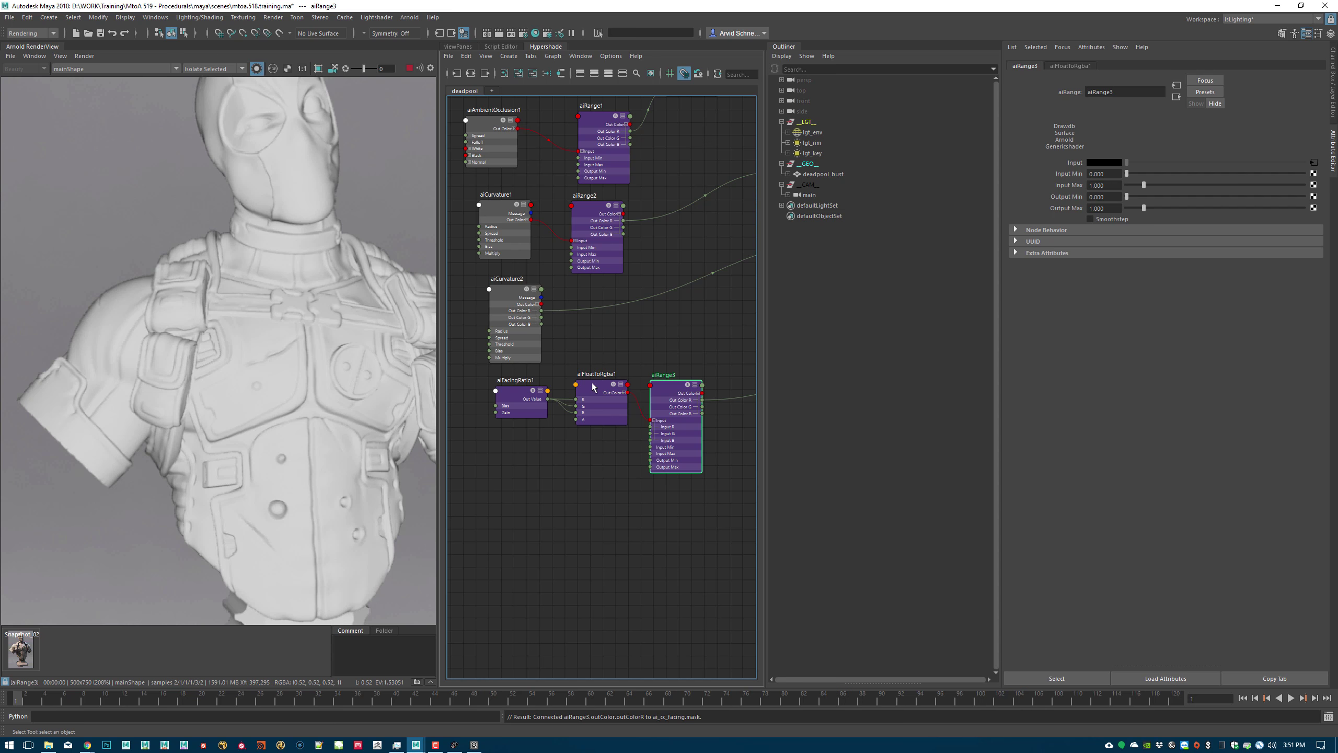
{"action": "middle_click_drag", "start_coordinate": [593, 326], "coordinate": [584, 349], "text": "alt"}
{"action": "left_click", "coordinate": [513, 424]}
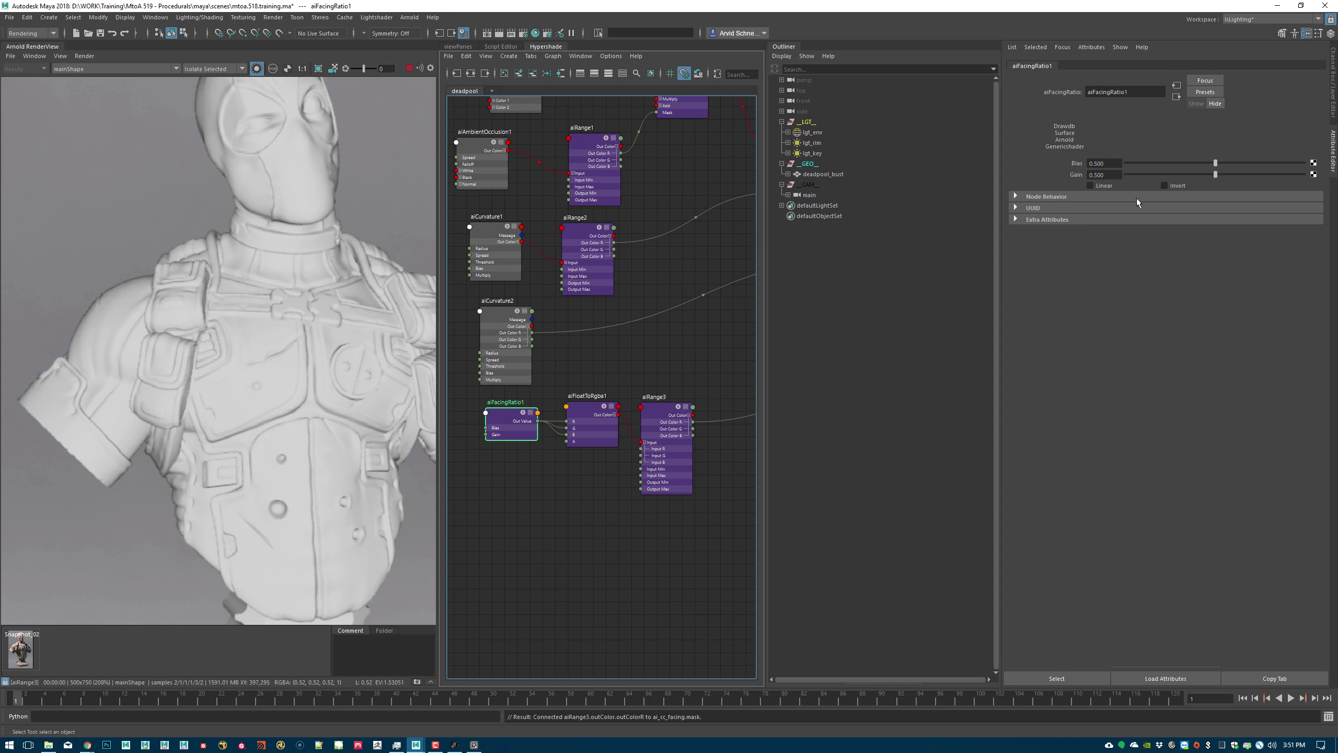
{"action": "mouse_move", "coordinate": [1213, 176]}
{"action": "left_mouse_down"}
{"action": "mouse_move", "coordinate": [1269, 181]}
{"action": "mouse_move", "coordinate": [1106, 181]}
{"action": "mouse_move", "coordinate": [1269, 182]}
{"action": "mouse_move", "coordinate": [1226, 182]}
{"action": "mouse_move", "coordinate": [1307, 164]}
{"action": "mouse_move", "coordinate": [1102, 170]}
{"action": "mouse_move", "coordinate": [1134, 175]}
{"action": "left_mouse_up"}
{"action": "mouse_move", "coordinate": [1233, 178]}
{"action": "left_mouse_down"}
{"action": "mouse_move", "coordinate": [1116, 178]}
{"action": "mouse_move", "coordinate": [1230, 187]}
{"action": "left_mouse_up"}
{"action": "left_click_drag", "start_coordinate": [1134, 164], "coordinate": [1187, 170]}
{"action": "left_click", "coordinate": [1164, 185]}
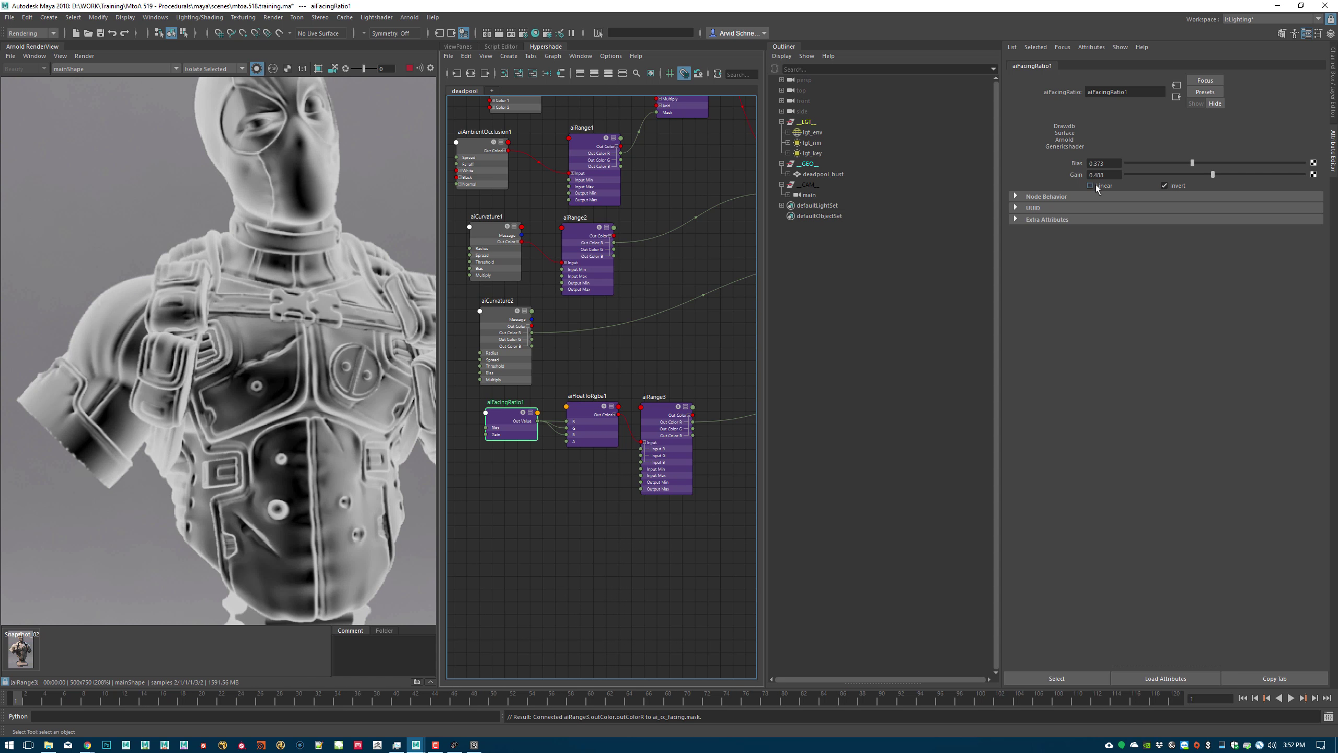
- Turn on Linear for aiFacingRatio1, set Bias to 0.828 and Gain to 0.086, and inspect the bust's head
{"action": "left_click", "coordinate": [1090, 185]}
{"action": "left_click_drag", "start_coordinate": [1217, 174], "coordinate": [1272, 173]}
{"action": "left_click", "coordinate": [1175, 162]}
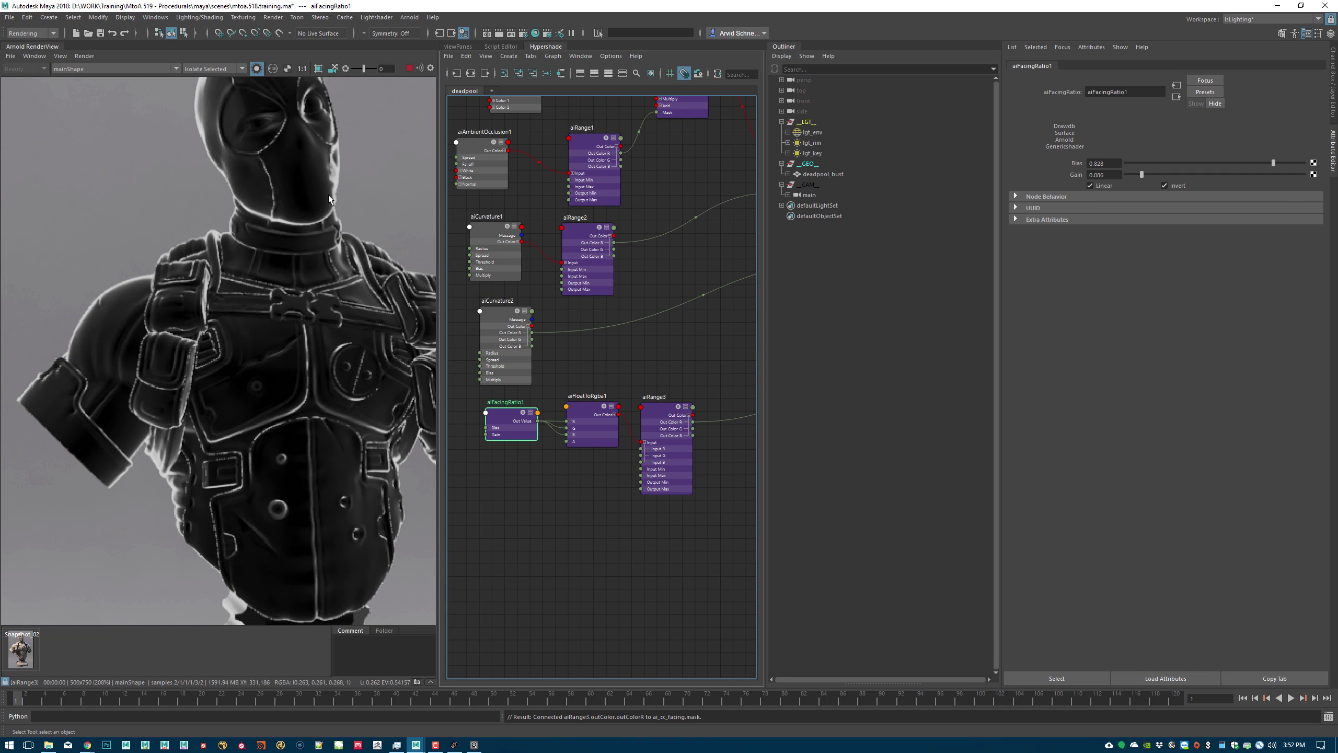
{"action": "middle_click_drag", "start_coordinate": [286, 209], "coordinate": [284, 271]}
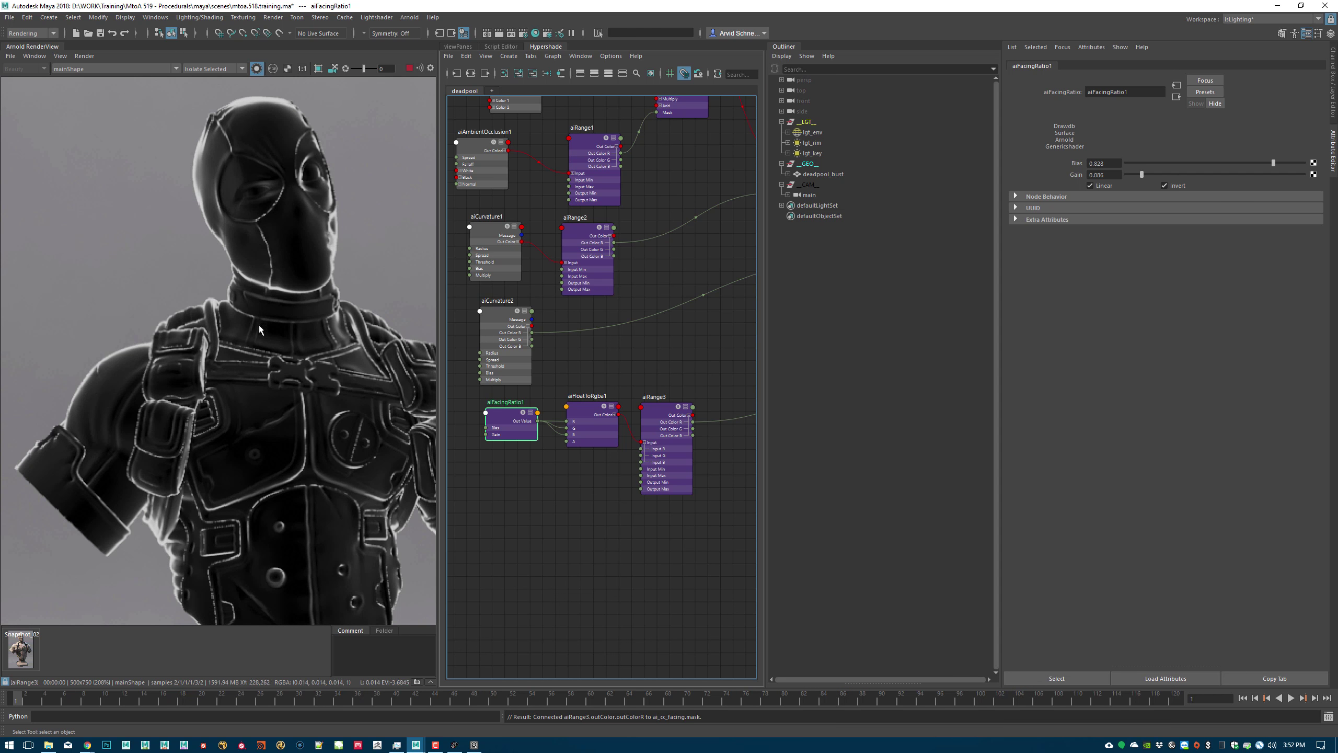
{"action": "middle_click_drag", "start_coordinate": [368, 384], "coordinate": [337, 306]}
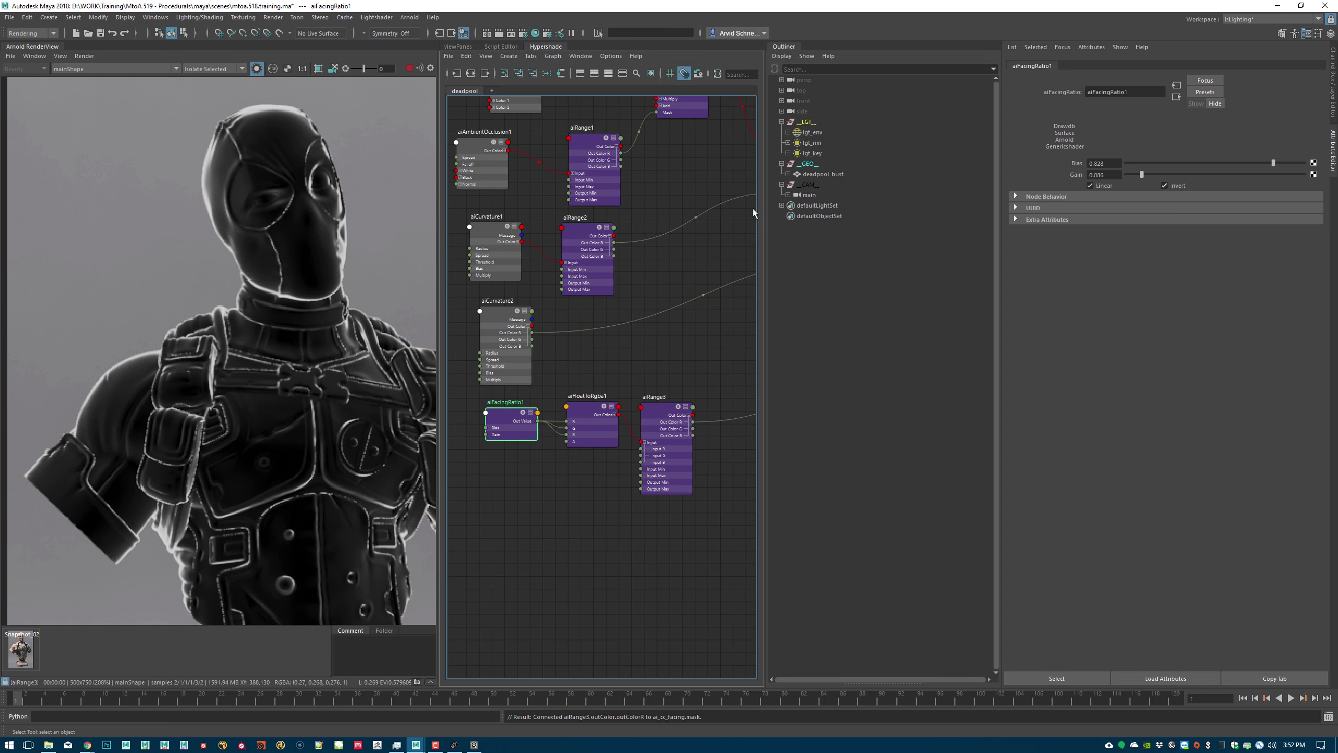
- Compare the Linear option on aiFacingRatio1 and refine Bias to 0.831 and Gain to 0.109
{"action": "left_click", "coordinate": [1090, 186]}
{"action": "left_click_drag", "start_coordinate": [1274, 163], "coordinate": [1280, 164]}
{"action": "mouse_move", "coordinate": [1142, 175]}
{"action": "left_mouse_down"}
{"action": "mouse_move", "coordinate": [1128, 175]}
{"action": "mouse_move", "coordinate": [1146, 176]}
{"action": "left_mouse_up"}
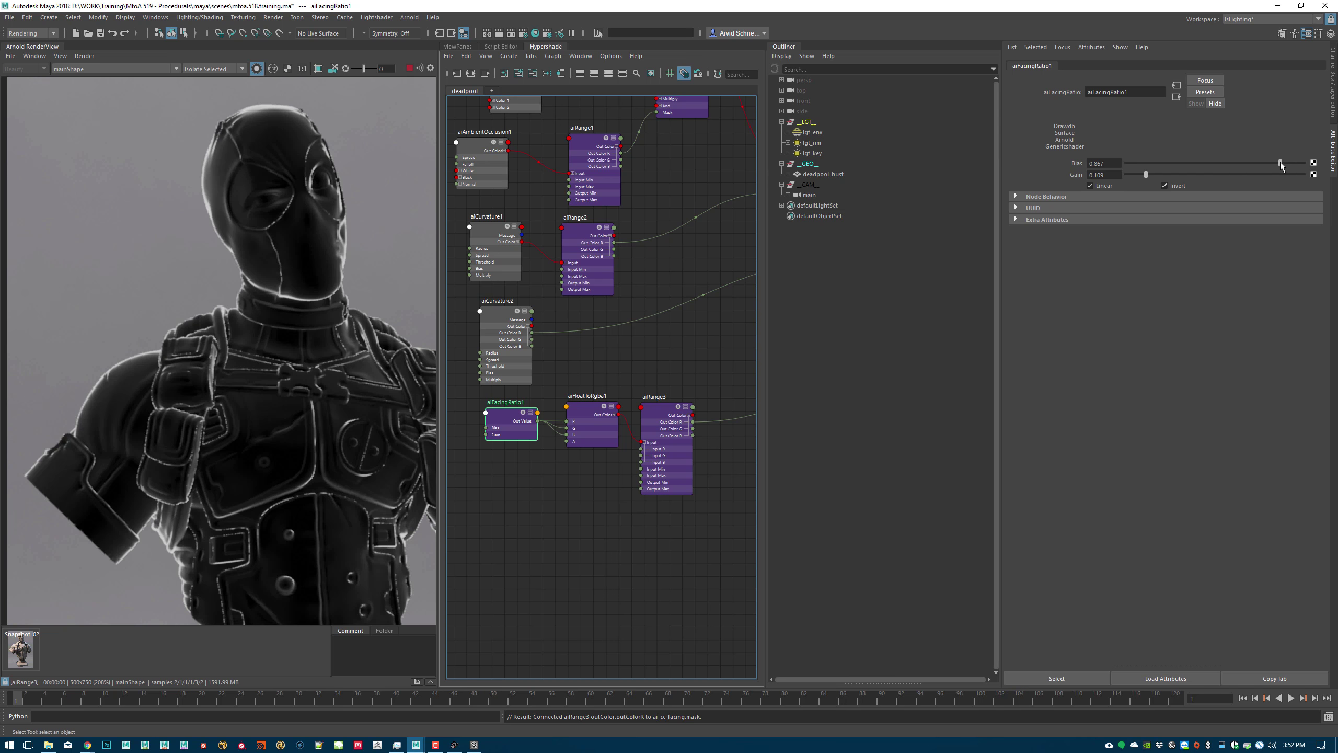
{"action": "left_click_drag", "start_coordinate": [1281, 165], "coordinate": [1273, 166]}
- Raise aiRange3's Input Min to 0.030 to darken the facing ratio mask
{"action": "middle_click_drag", "start_coordinate": [657, 418], "coordinate": [593, 380], "text": "alt"}
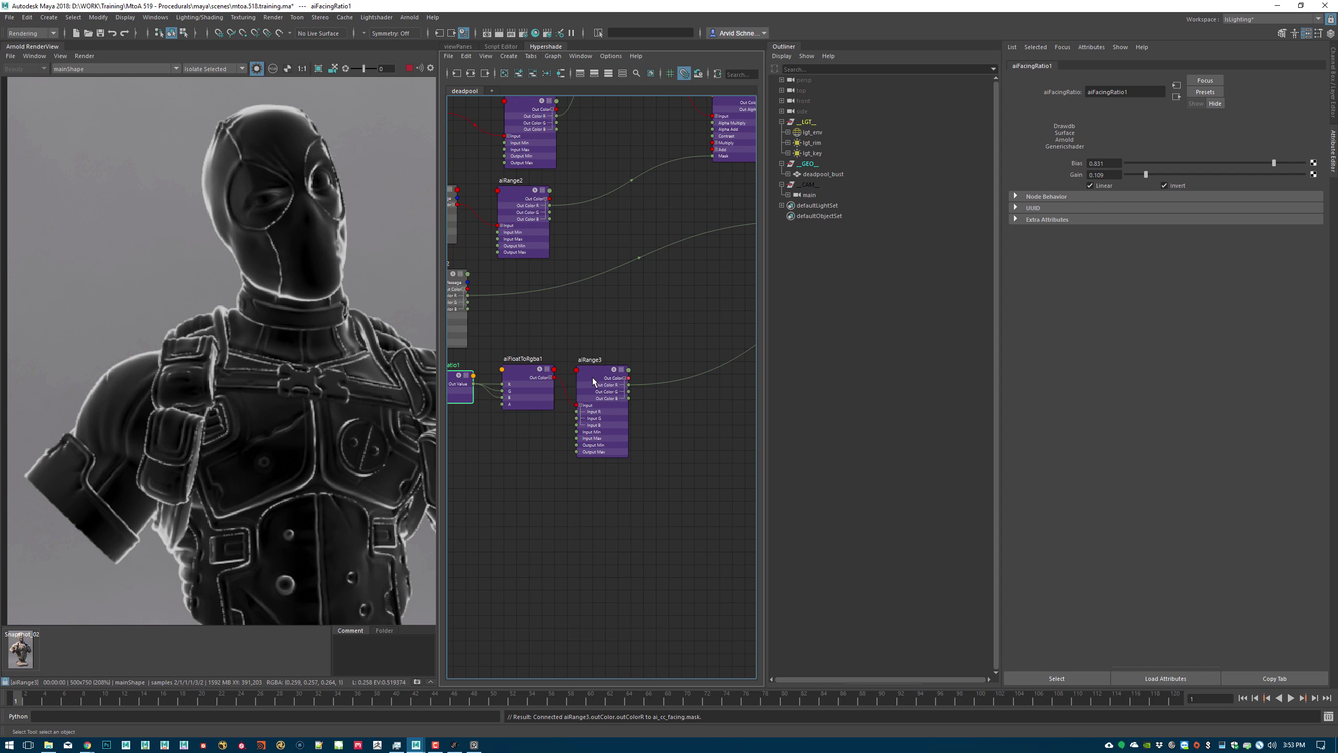
{"action": "left_click", "coordinate": [593, 381]}
{"action": "mouse_move", "coordinate": [1114, 174]}
{"action": "left_mouse_down", "text": "ctrl"}
{"action": "mouse_move", "coordinate": [1129, 174]}
{"action": "mouse_move", "coordinate": [1115, 179]}
{"action": "left_mouse_up", "text": "ctrl"}
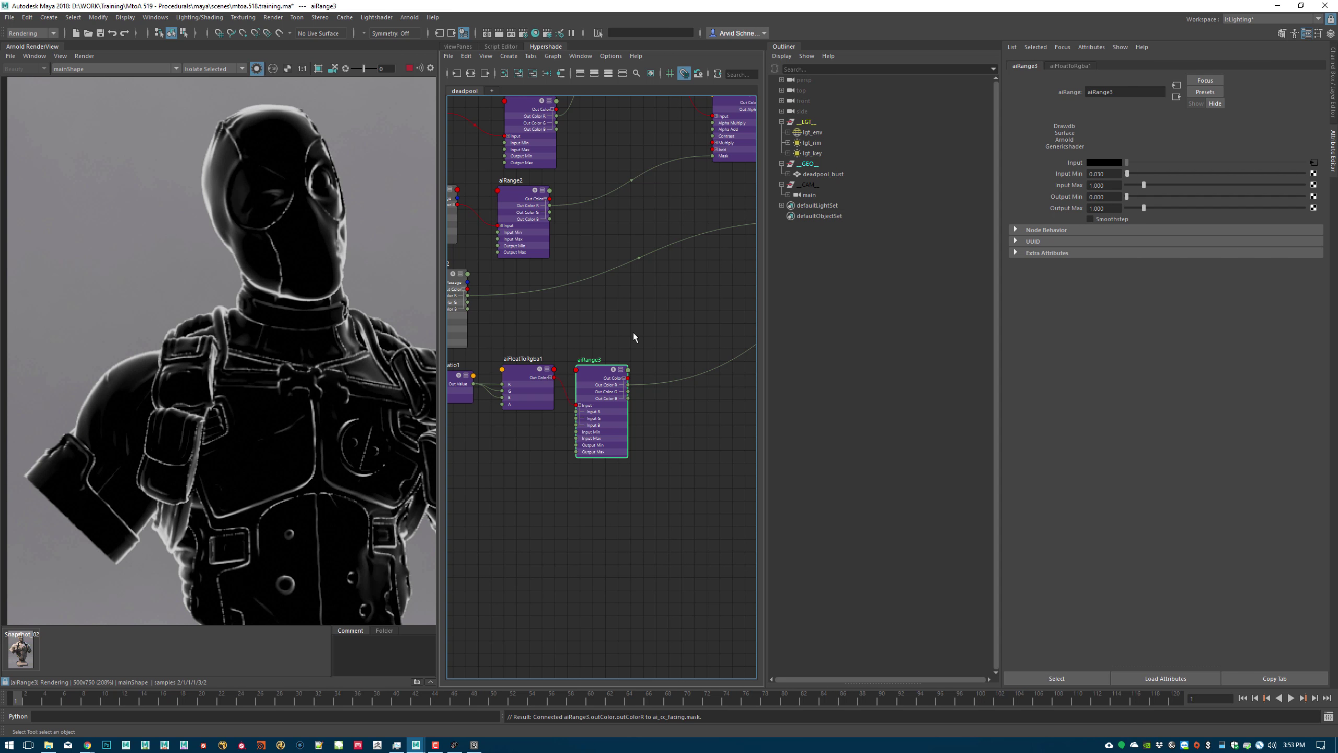
- Stop isolating aiRange3 in the render and select ai_cc_facing to show its attributes
{"action": "middle_click_drag", "start_coordinate": [633, 330], "coordinate": [476, 350], "text": "alt"}
{"action": "middle_click_drag", "start_coordinate": [681, 281], "coordinate": [494, 314], "text": "alt"}
{"action": "left_click", "coordinate": [609, 263]}
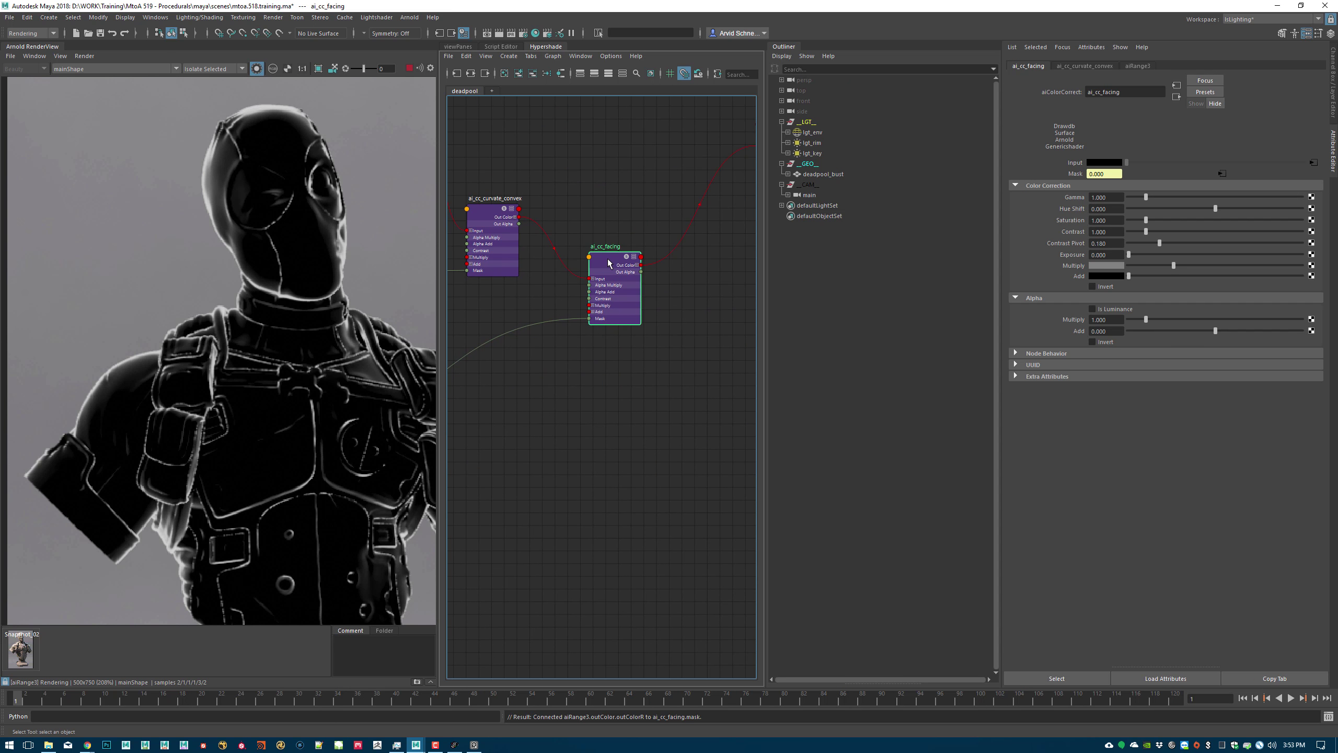
{"action": "left_click", "coordinate": [6, 681]}
{"action": "left_click", "coordinate": [556, 369]}
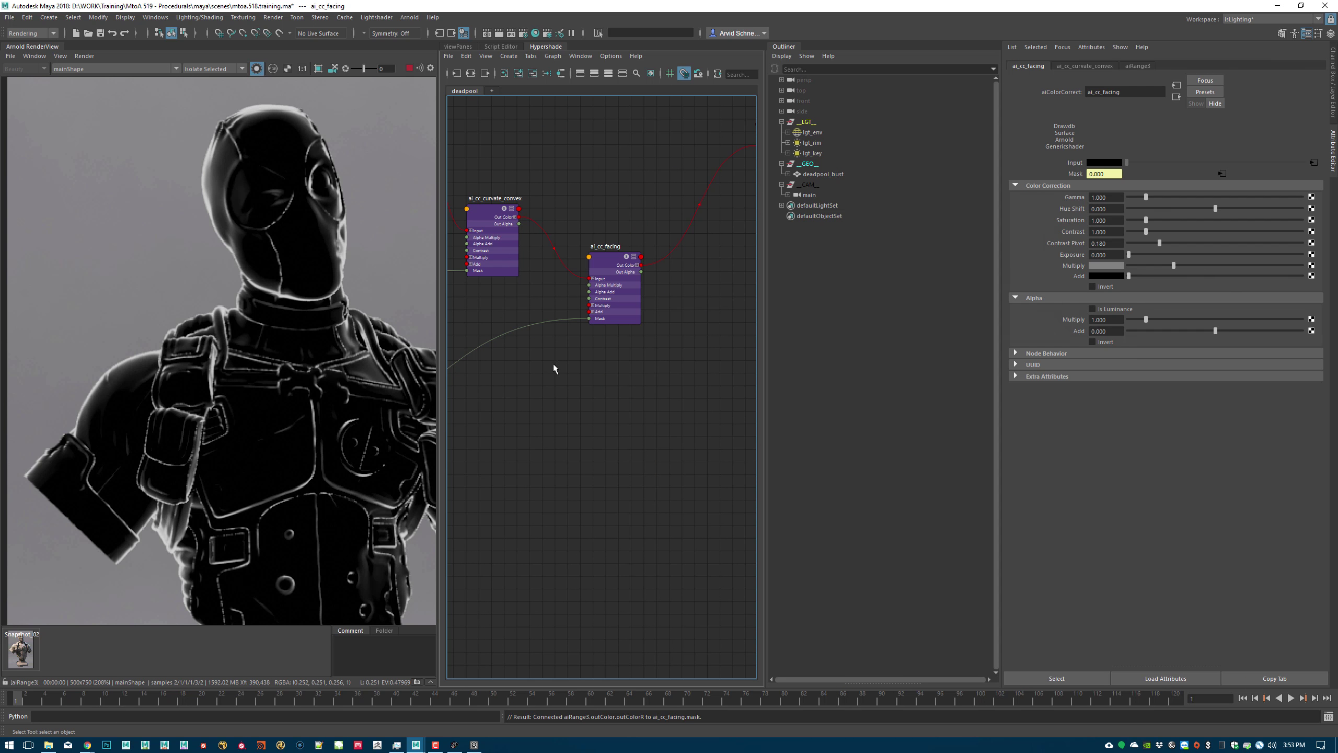
{"action": "left_click", "coordinate": [596, 263]}
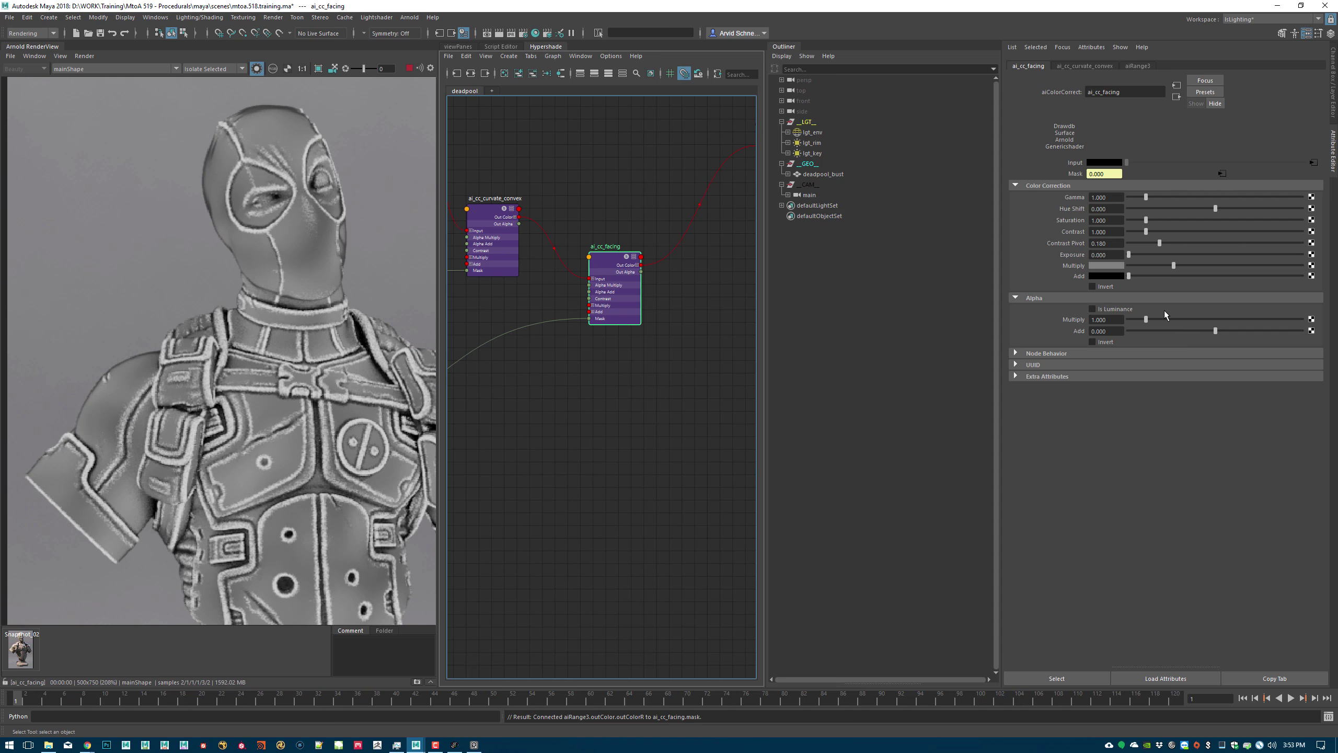
- Lower ai_cc_facing's Multiply color to black and stop isolating the selected node in the render
{"action": "left_click_drag", "start_coordinate": [1187, 260], "coordinate": [926, 247]}
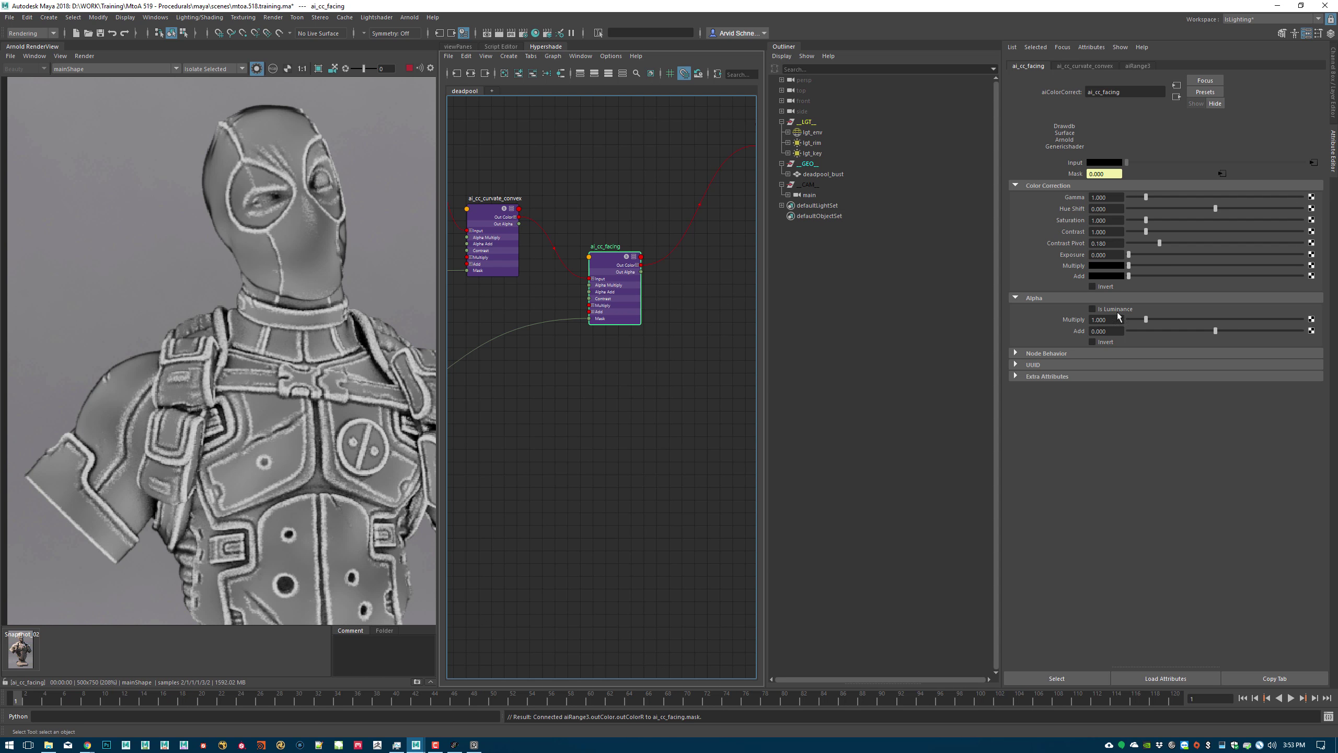
{"action": "middle_click_drag", "start_coordinate": [437, 510], "coordinate": [362, 436]}
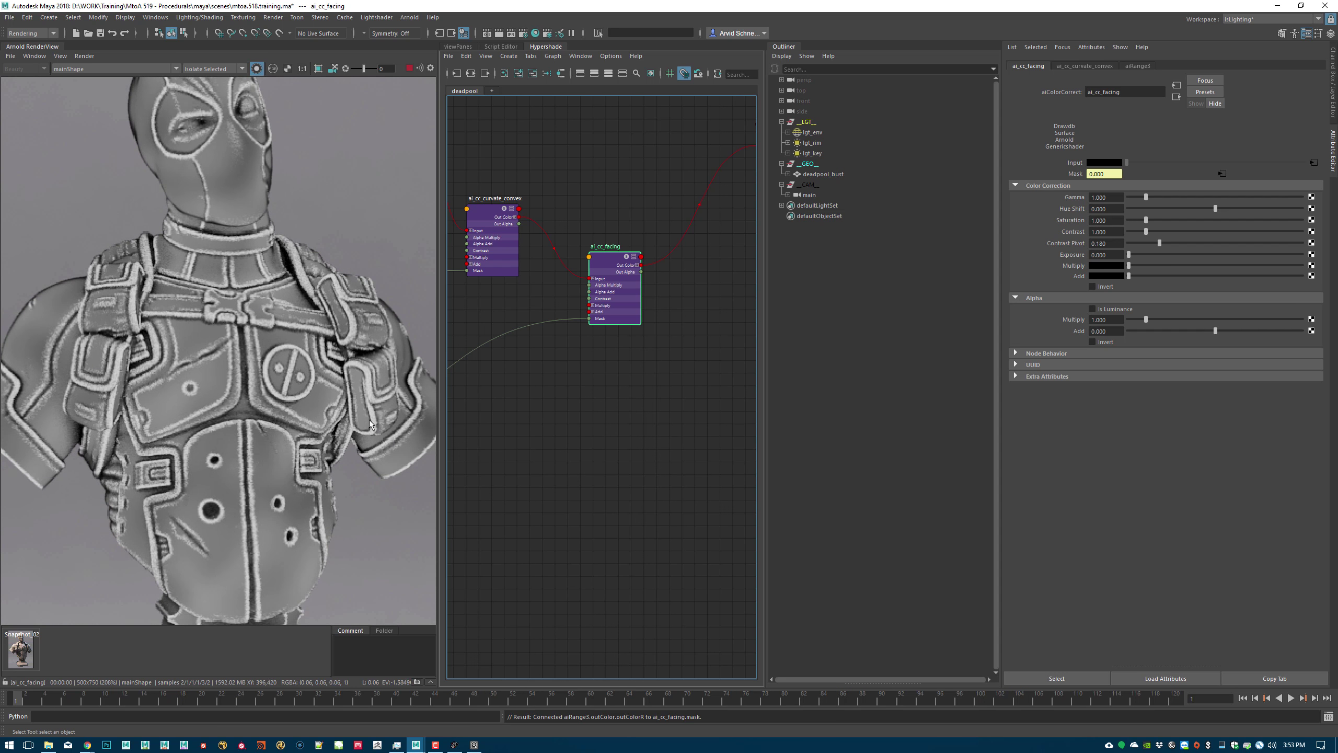
{"action": "middle_click_drag", "start_coordinate": [210, 172], "coordinate": [242, 204]}
{"action": "left_click", "coordinate": [257, 70]}
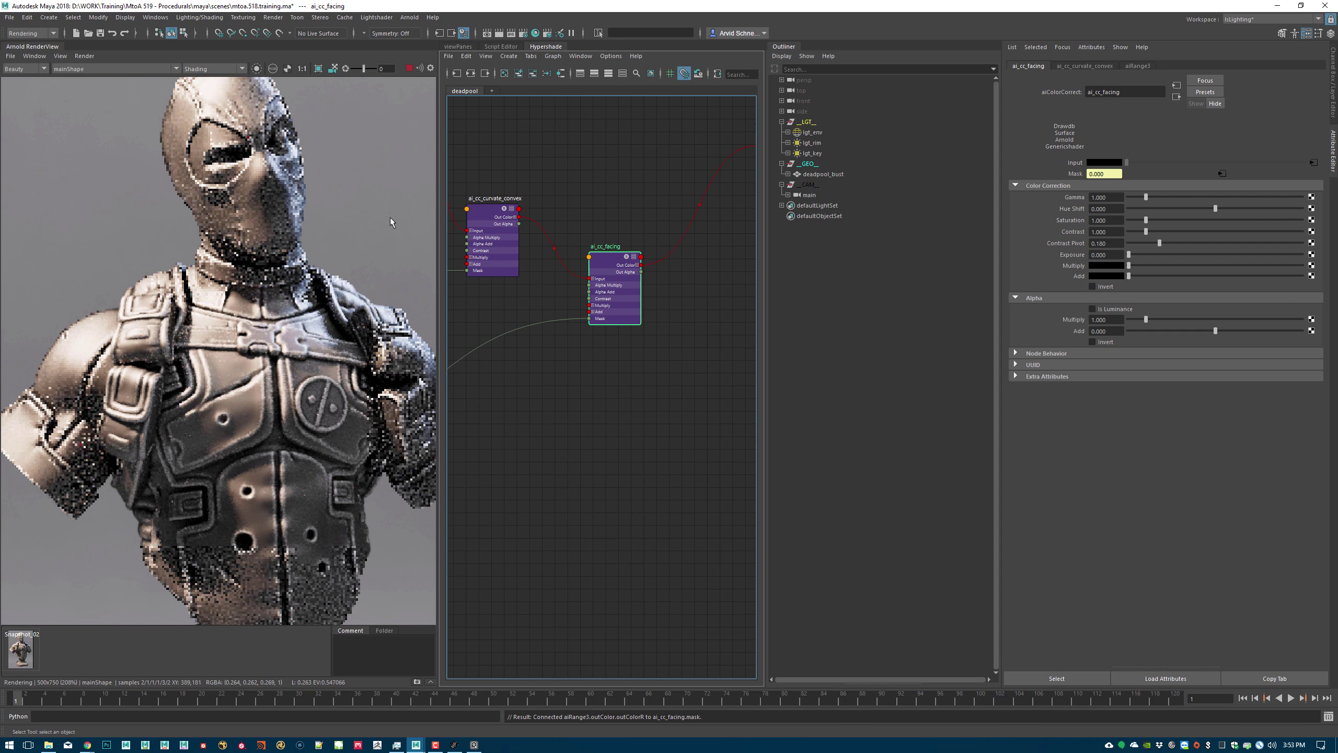
{"action": "middle_click_drag", "start_coordinate": [222, 339], "coordinate": [249, 449]}
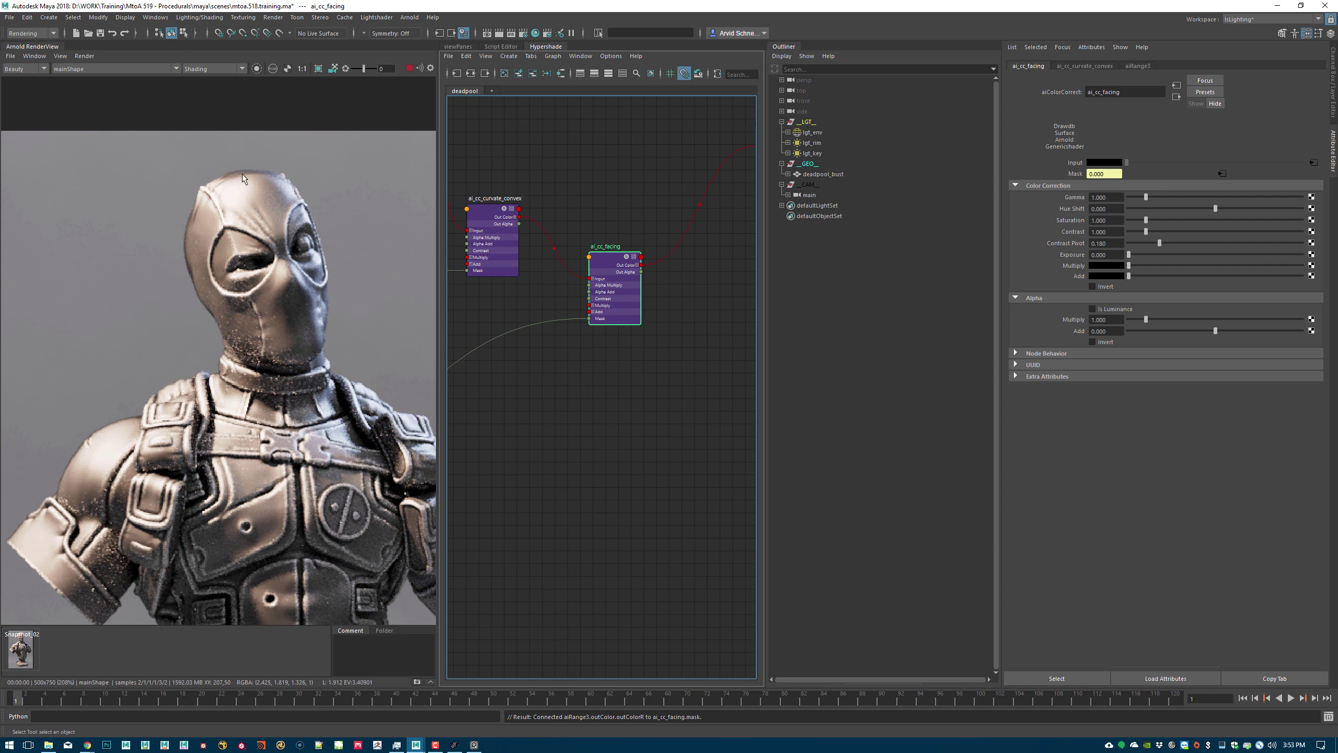
- Connect ai_cc_base's Out Color directly to ai_main's Base Color to compare the render without the extra correction layers
{"action": "middle_click_drag", "start_coordinate": [603, 223], "coordinate": [557, 363]}
{"action": "right_click_drag", "start_coordinate": [632, 342], "coordinate": [571, 338], "text": "alt"}
{"action": "middle_click_drag", "start_coordinate": [526, 301], "coordinate": [589, 287], "text": "alt"}
{"action": "right_click_drag", "start_coordinate": [632, 284], "coordinate": [621, 286], "text": "alt"}
{"action": "left_click_drag", "start_coordinate": [750, 281], "coordinate": [731, 266]}
{"action": "middle_click_drag", "start_coordinate": [647, 268], "coordinate": [691, 272], "text": "alt"}
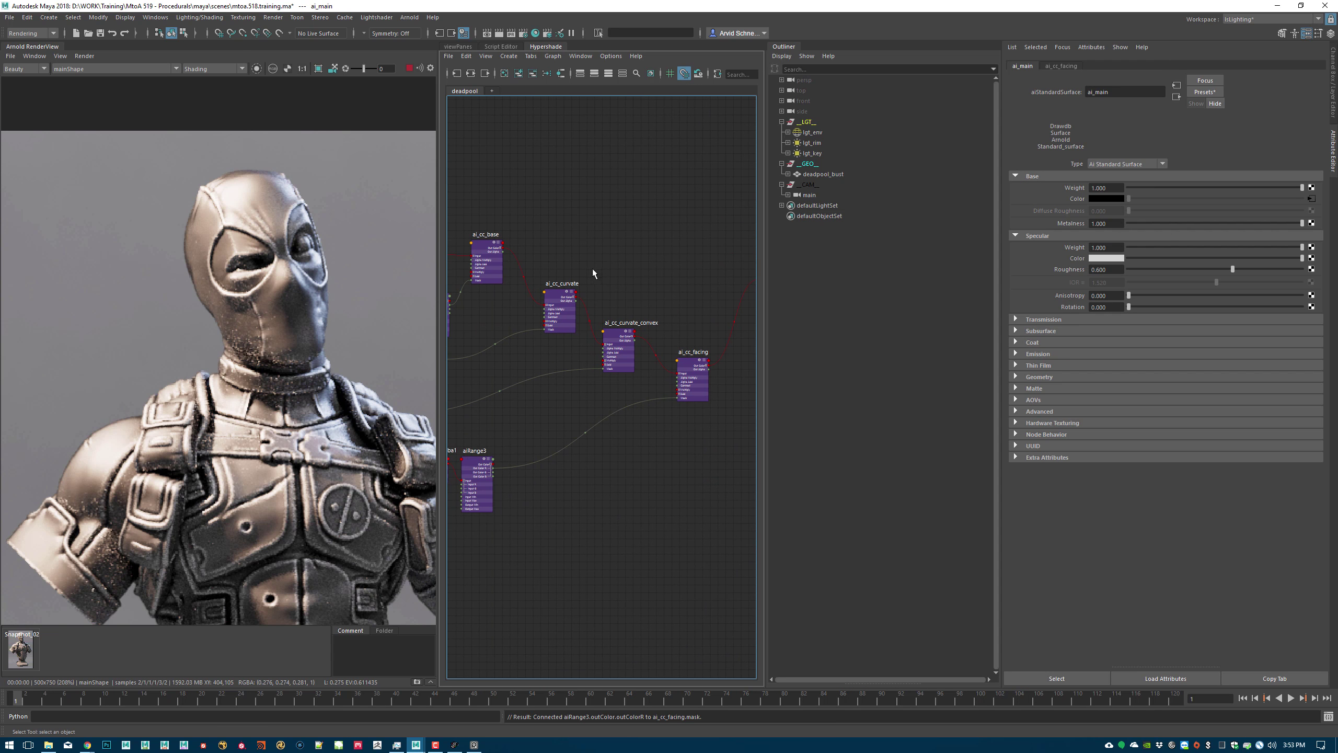
{"action": "scroll", "coordinate": [502, 254], "scroll_direction": "up", "scroll_amount": 3}
{"action": "left_click", "coordinate": [508, 246]}
{"action": "middle_click_drag", "start_coordinate": [738, 264], "coordinate": [484, 251], "text": "alt"}
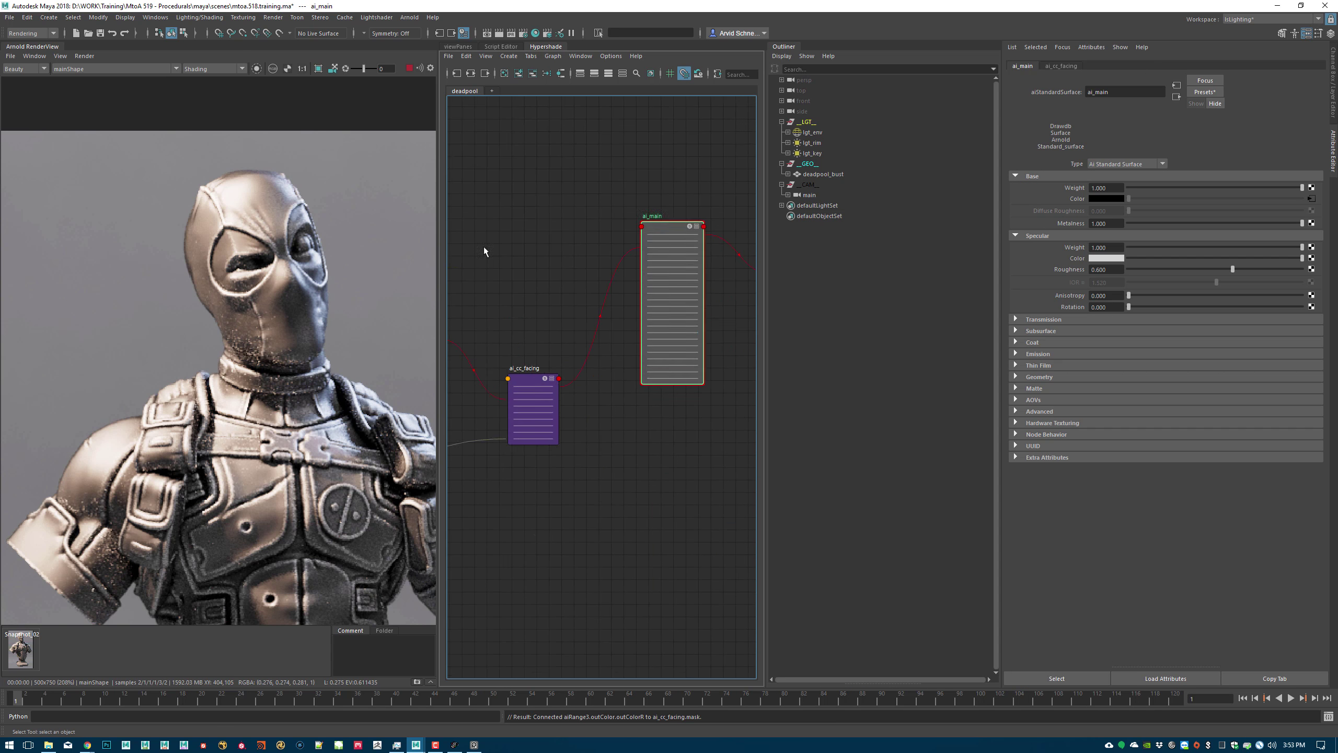
{"action": "middle_click_drag", "start_coordinate": [627, 260], "coordinate": [553, 254], "text": "alt"}
{"action": "left_click", "coordinate": [568, 244]}
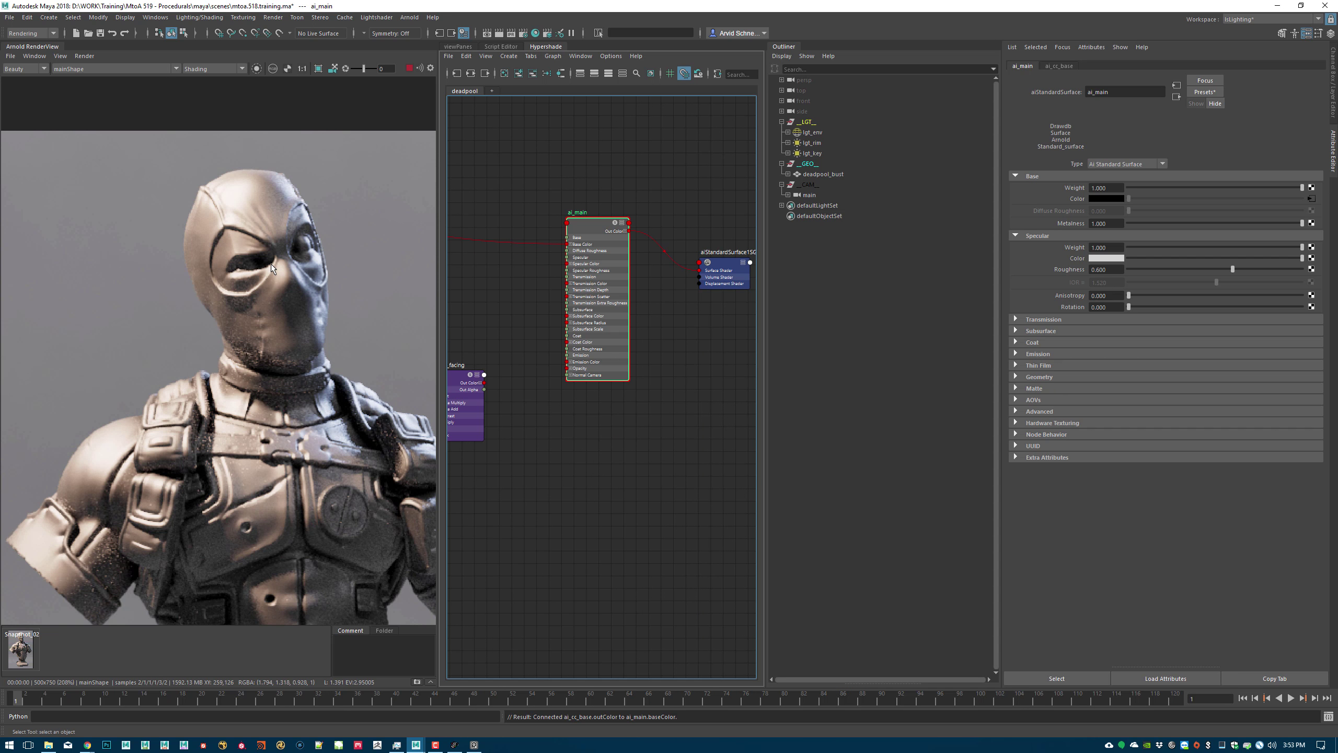
- Reconnect ai_cc_facing's Out Color to ai_main's Base Color to compare the render with all correction layers
{"action": "middle_click_drag", "start_coordinate": [547, 283], "coordinate": [630, 272], "text": "alt"}
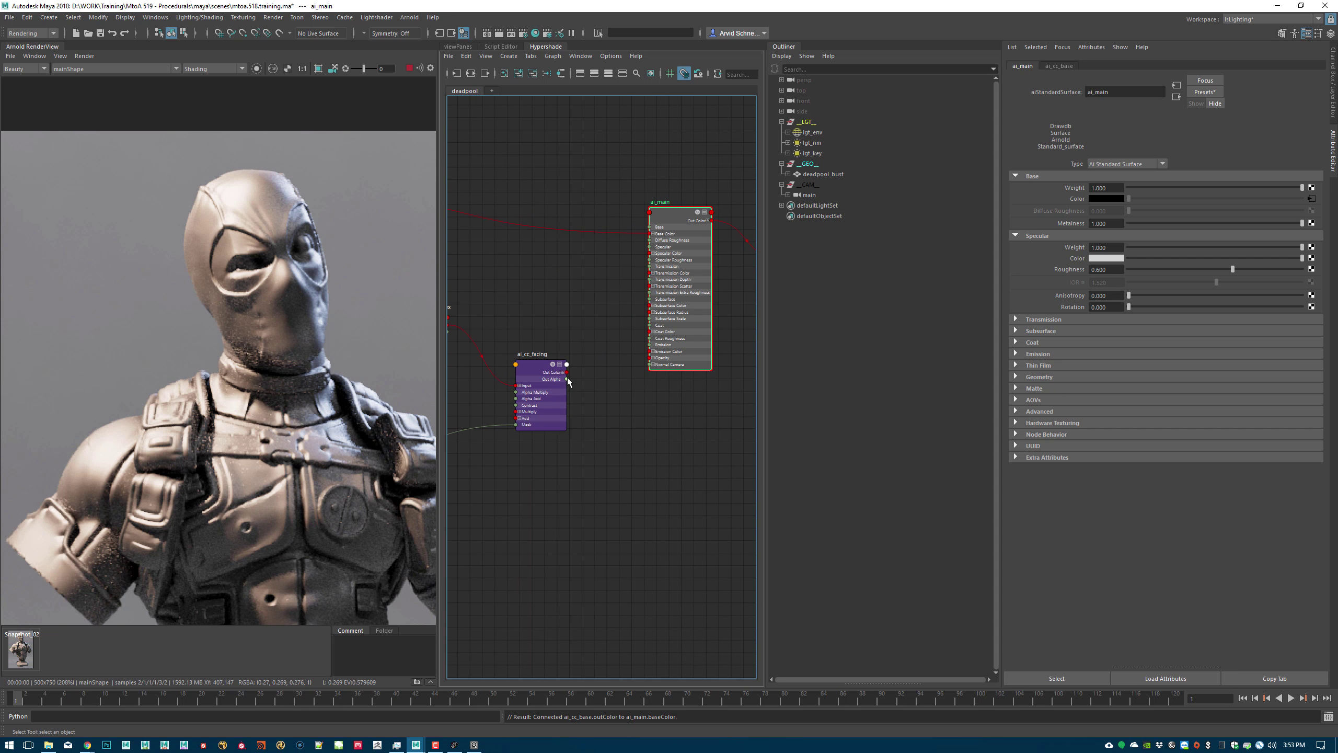
{"action": "left_click_drag", "start_coordinate": [568, 375], "coordinate": [651, 235]}
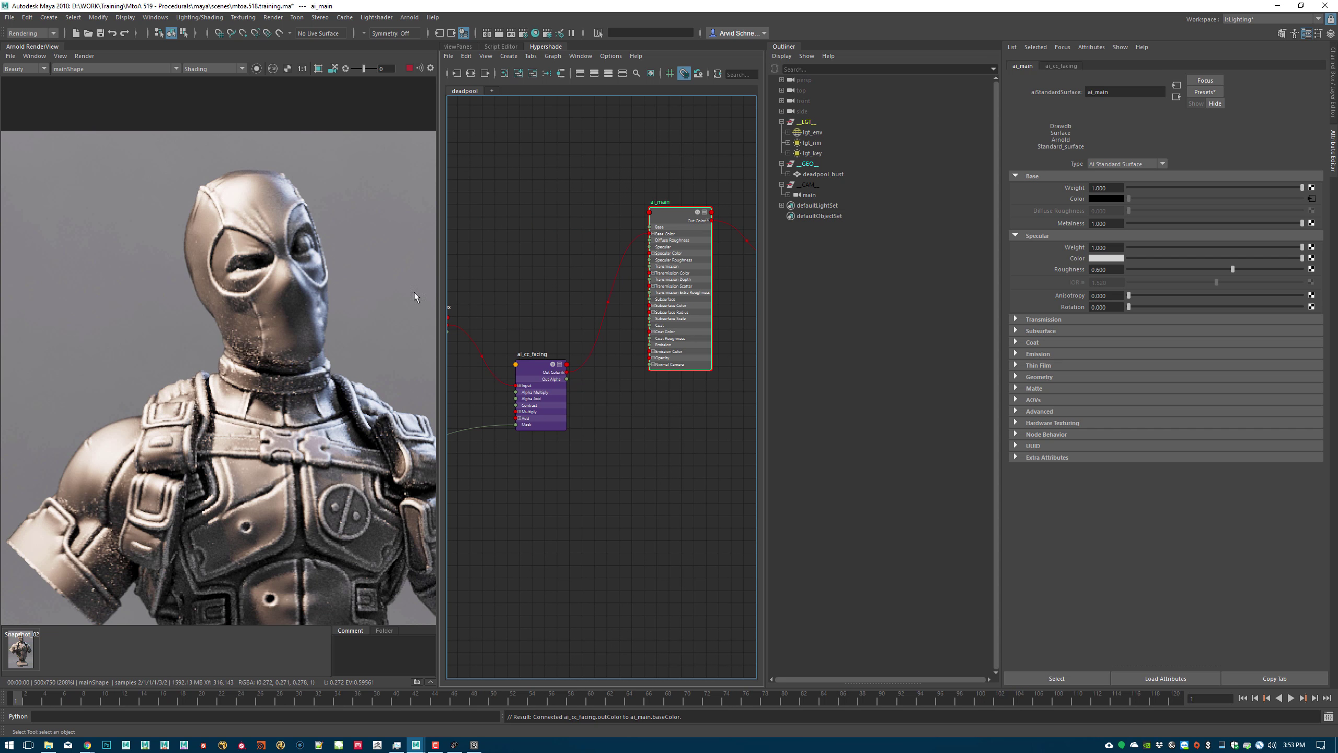
{"action": "middle_click_drag", "start_coordinate": [632, 403], "coordinate": [687, 337], "text": "alt"}
{"action": "right_click_drag", "start_coordinate": [687, 337], "coordinate": [546, 369], "text": "alt"}
{"action": "middle_click_drag", "start_coordinate": [546, 369], "coordinate": [572, 317], "text": "alt"}
{"action": "right_click_drag", "start_coordinate": [573, 318], "coordinate": [701, 315], "text": "alt"}
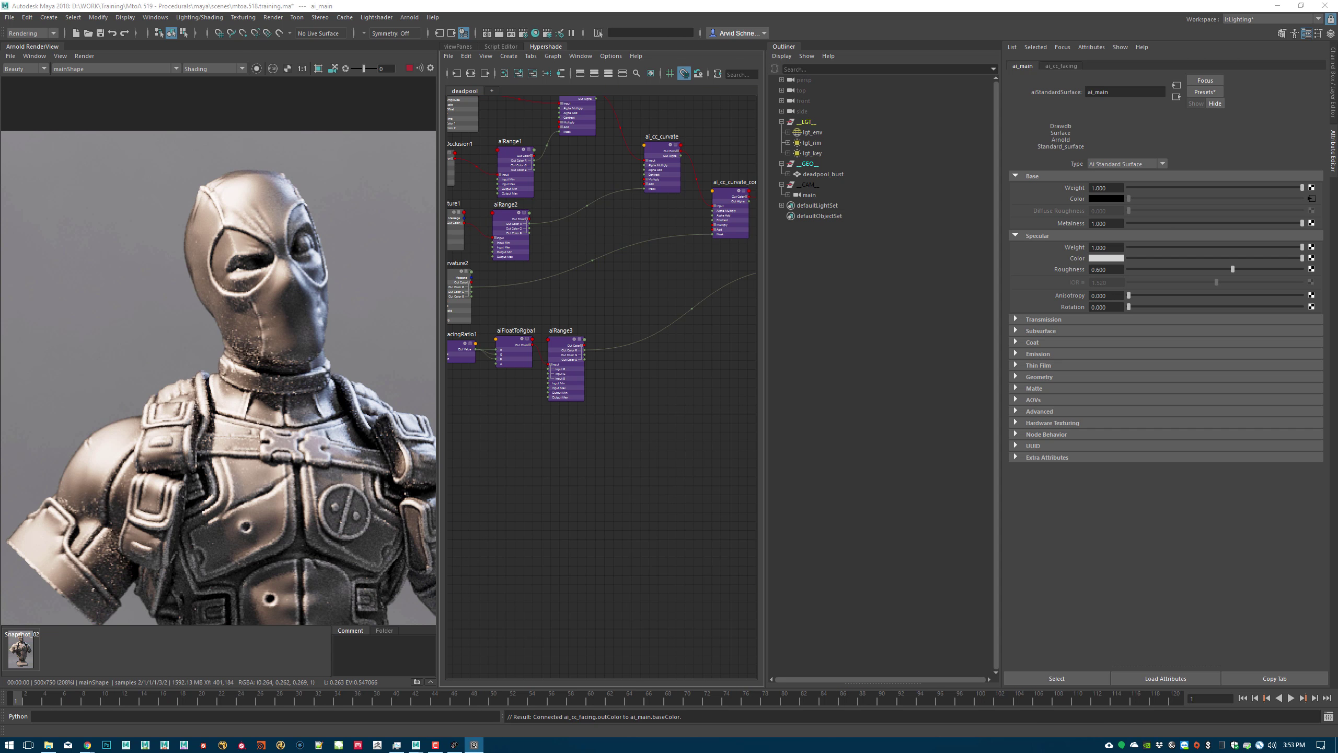
{"action": "key", "text": "super"}
{"action": "key", "text": "super"}
{"action": "key", "text": "super"}
{"action": "right_click", "coordinate": [551, 744]}
{"action": "right_click", "coordinate": [467, 745]}
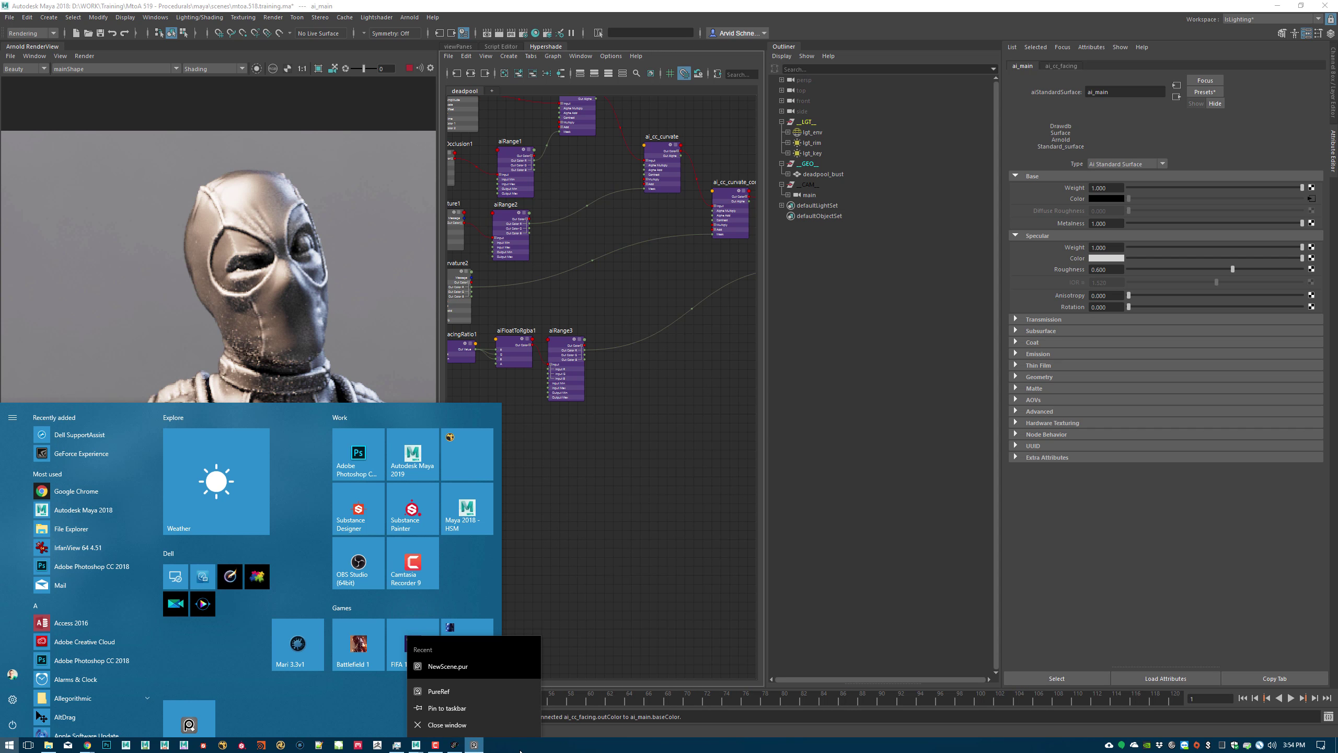
{"action": "left_click", "coordinate": [658, 506]}
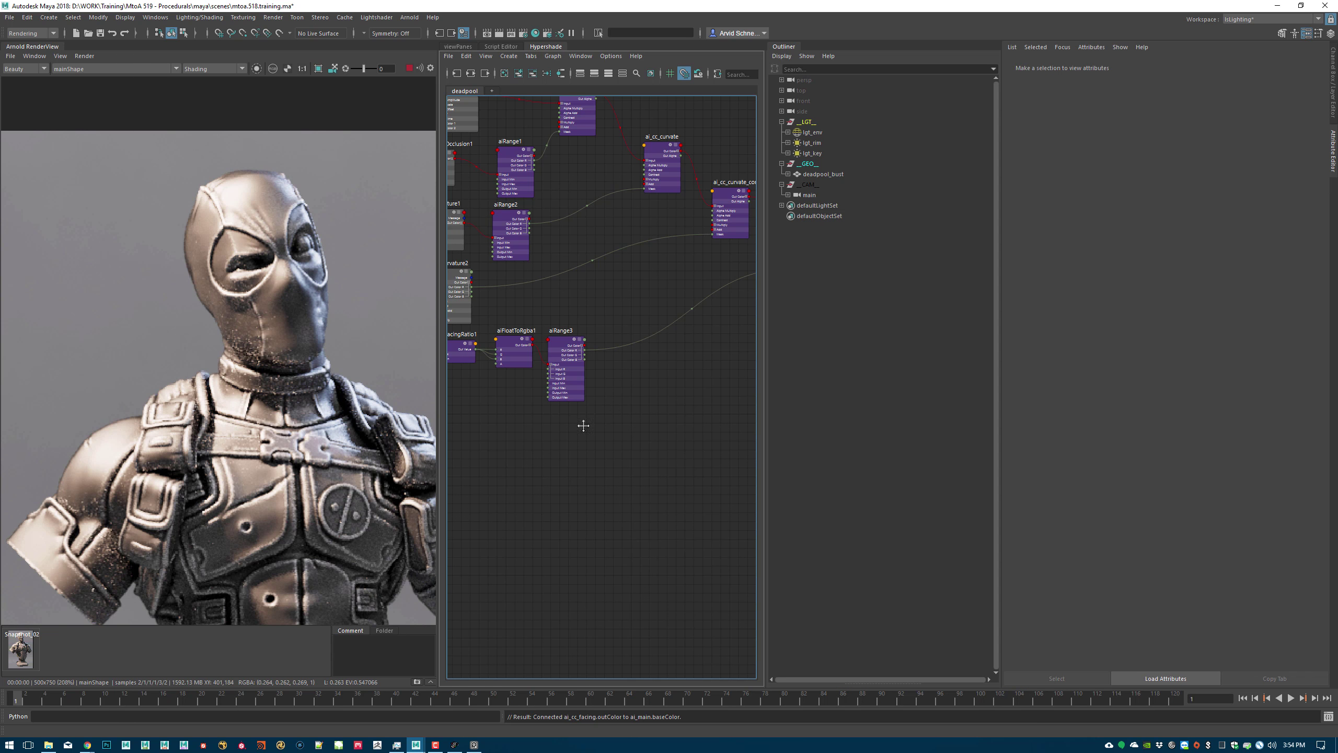
- Create a ramp texture as a projection in the empty area below ai_cc_facing and ai_main
{"action": "middle_click_drag", "start_coordinate": [583, 425], "coordinate": [648, 440], "text": "alt"}
{"action": "middle_click_drag", "start_coordinate": [678, 247], "coordinate": [563, 350], "text": "alt"}
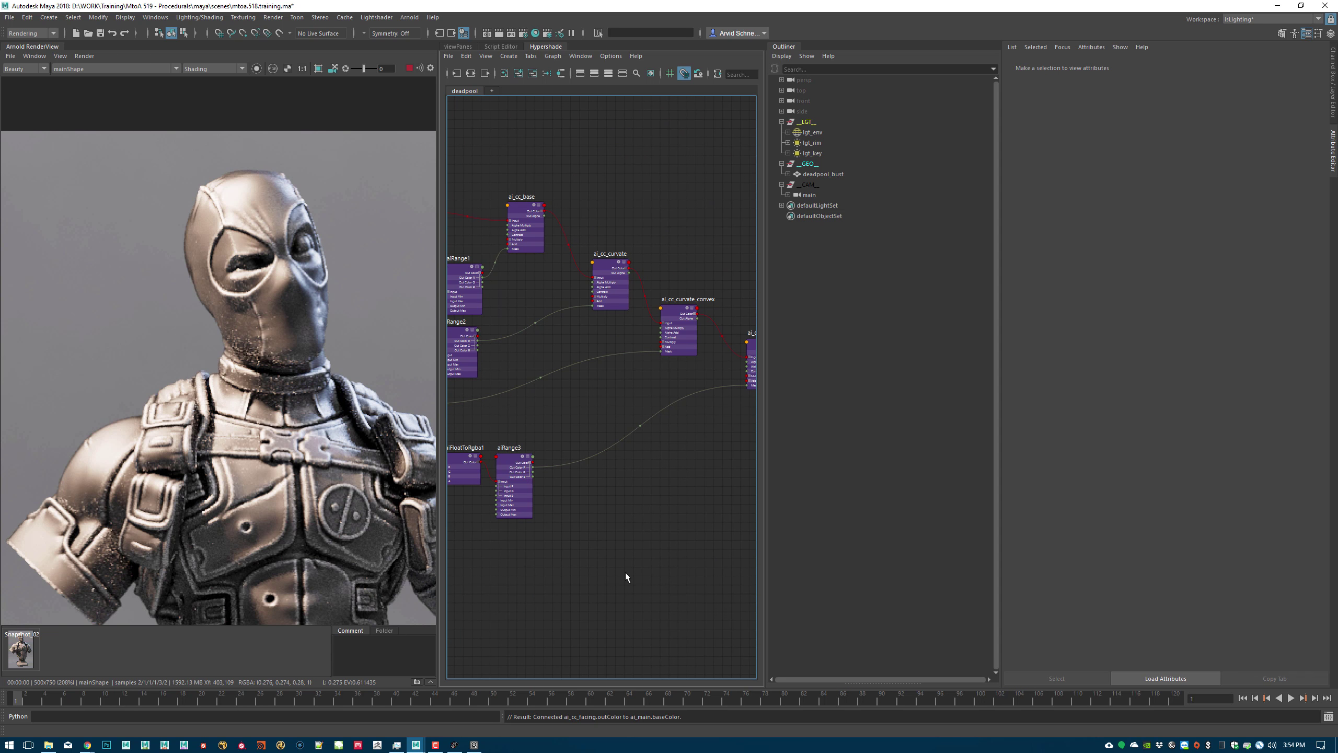
{"action": "middle_click_drag", "start_coordinate": [694, 492], "coordinate": [556, 439], "text": "alt"}
{"action": "middle_click_drag", "start_coordinate": [636, 496], "coordinate": [563, 458], "text": "alt"}
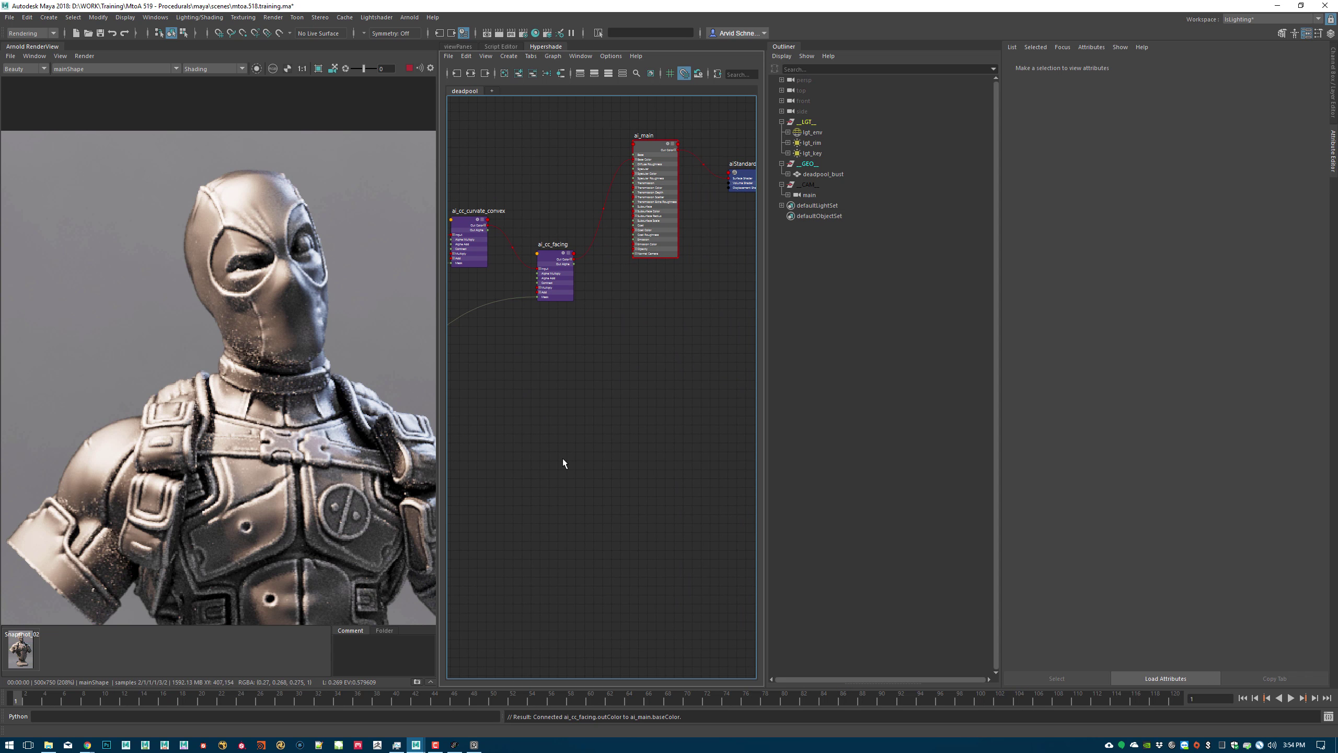
{"action": "key", "text": "Tab"}
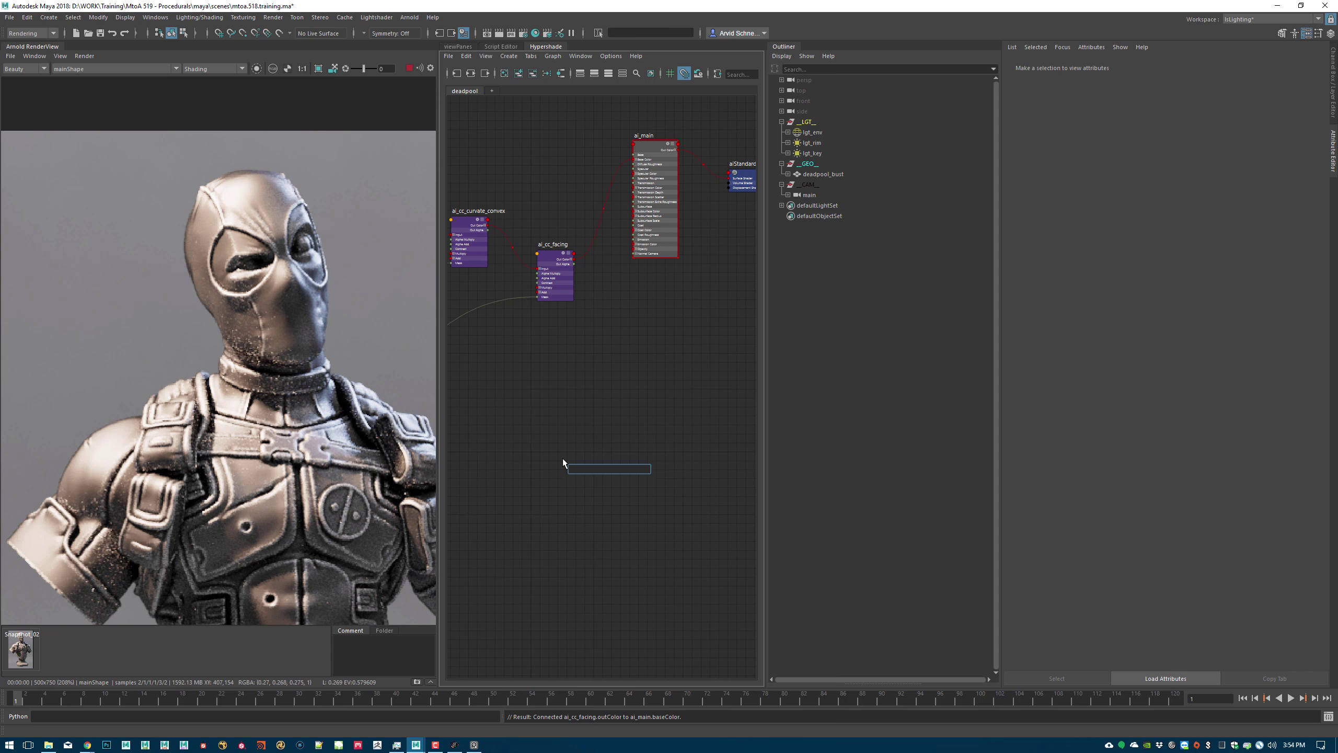
{"action": "type", "text": "ramp"}
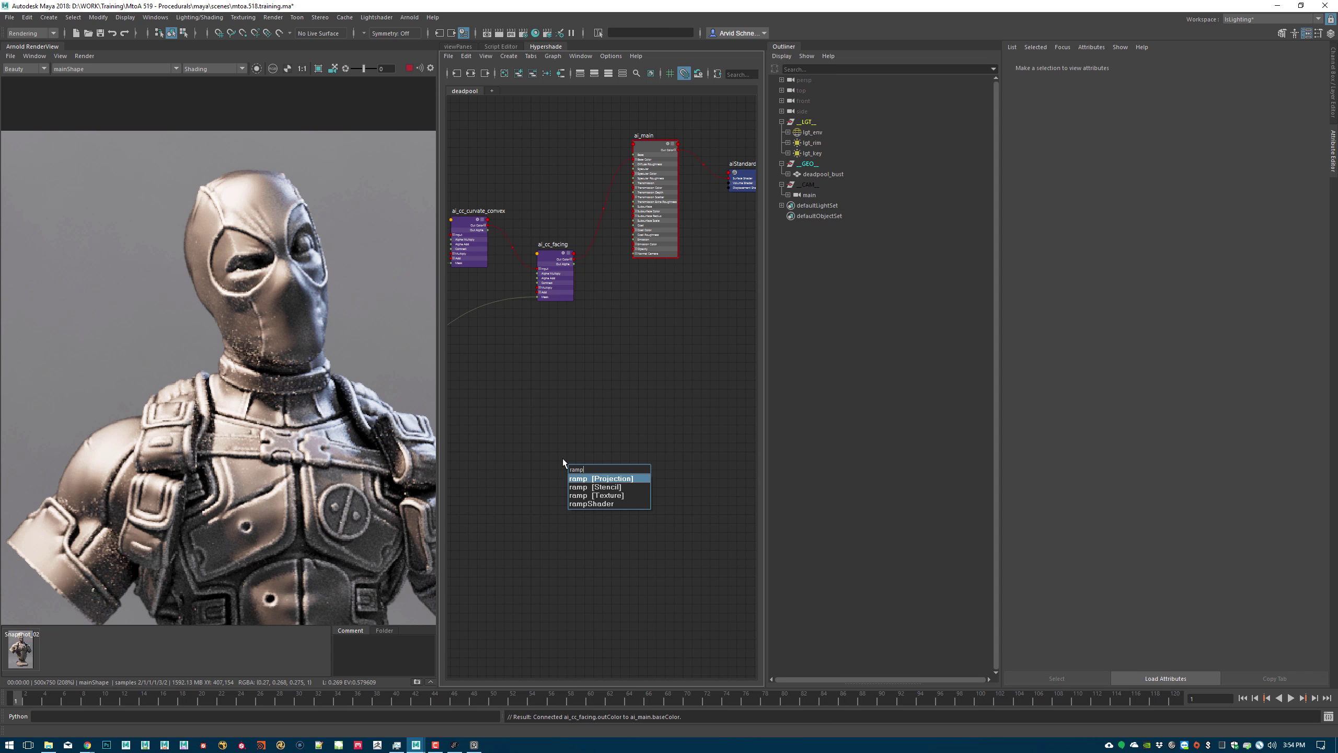
{"action": "key", "text": "Return"}
{"action": "middle_click_drag", "start_coordinate": [546, 428], "coordinate": [509, 386], "text": "alt"}
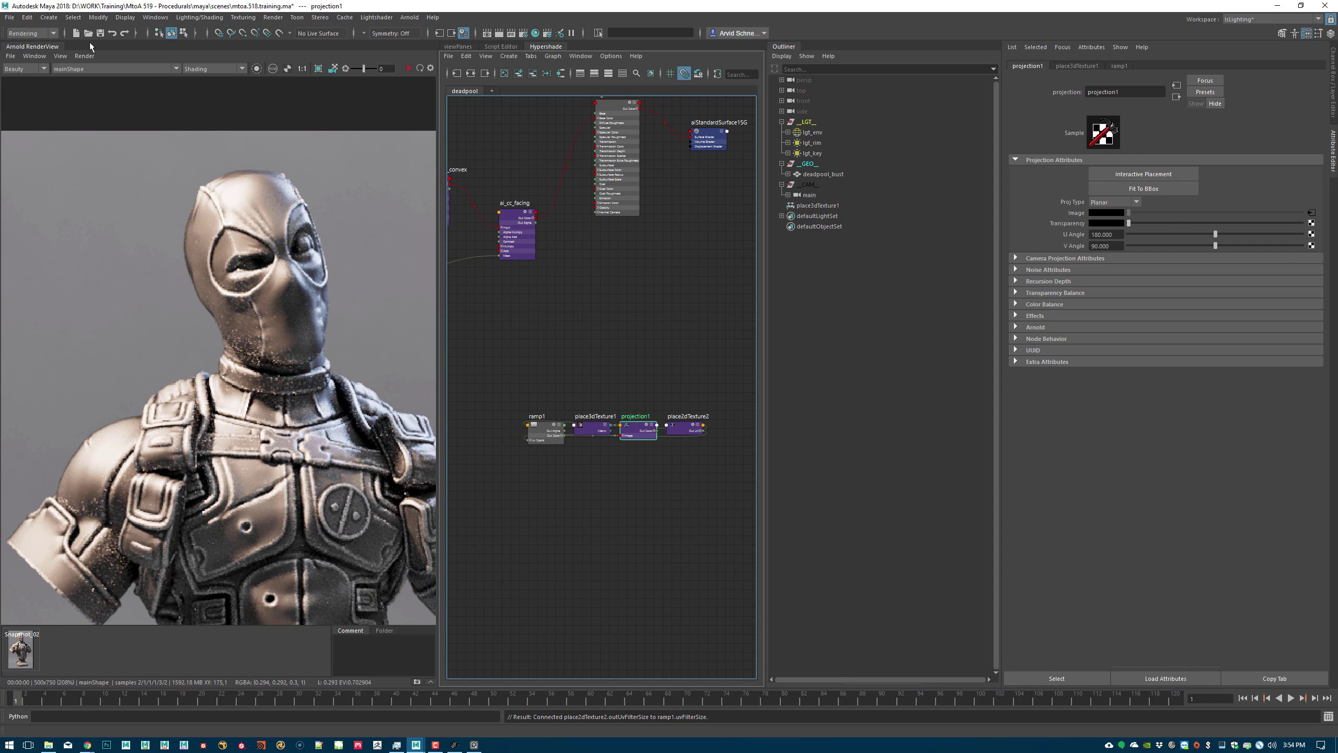
- Scale place3dTexture1 uniformly to about 6.133 in the viewport and move it to about Y 74.620, Z 154.629
{"action": "left_click", "coordinate": [458, 47]}
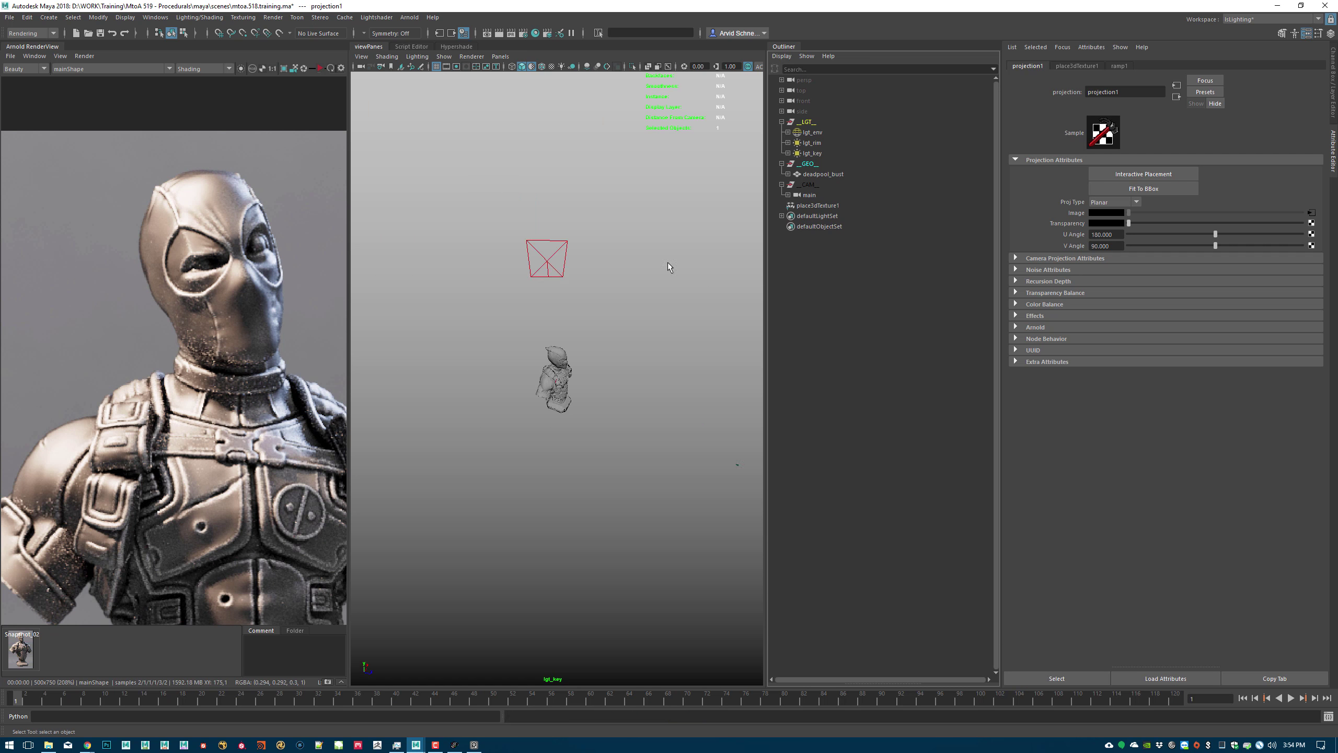
{"action": "left_click", "coordinate": [804, 205]}
{"action": "left_click_drag", "start_coordinate": [545, 340], "coordinate": [572, 323], "text": "alt"}
{"action": "key", "text": "w"}
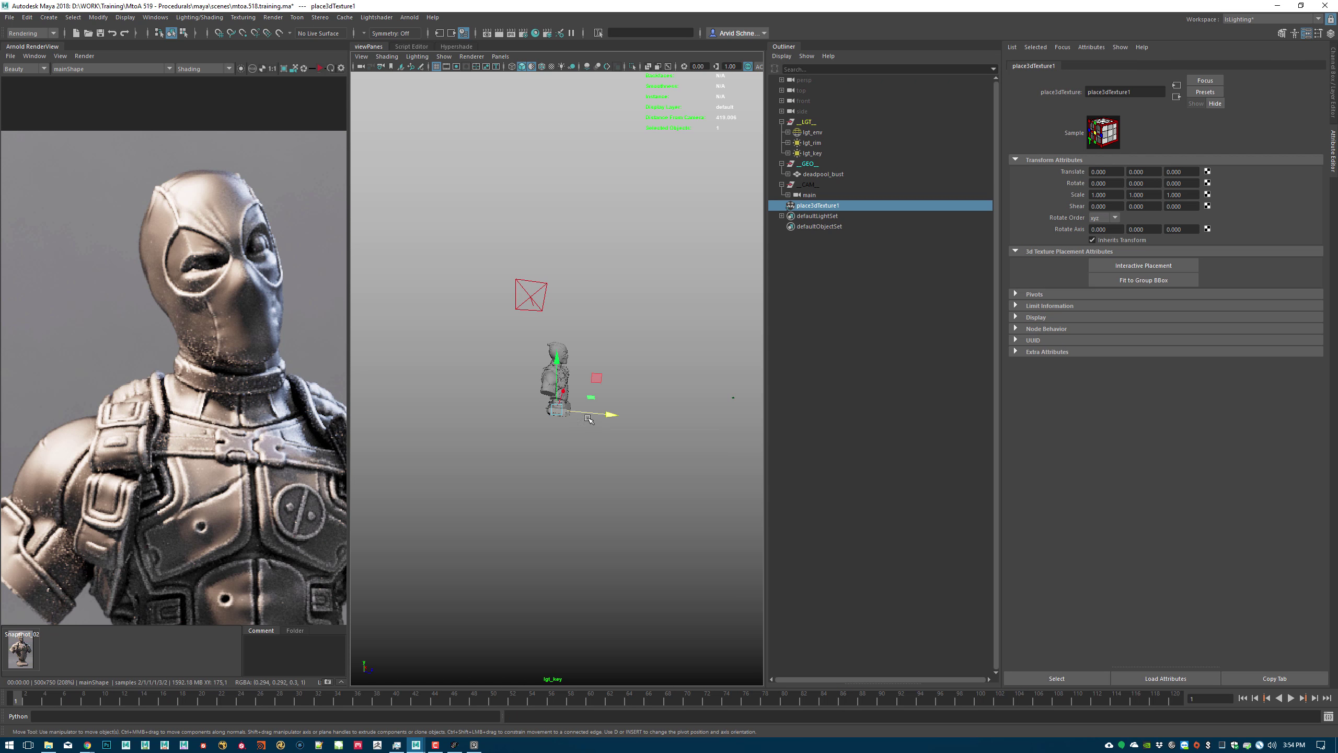
{"action": "key", "text": "r"}
{"action": "left_click_drag", "start_coordinate": [557, 410], "coordinate": [722, 400]}
{"action": "key", "text": "w"}
{"action": "left_click_drag", "start_coordinate": [611, 415], "coordinate": [664, 421]}
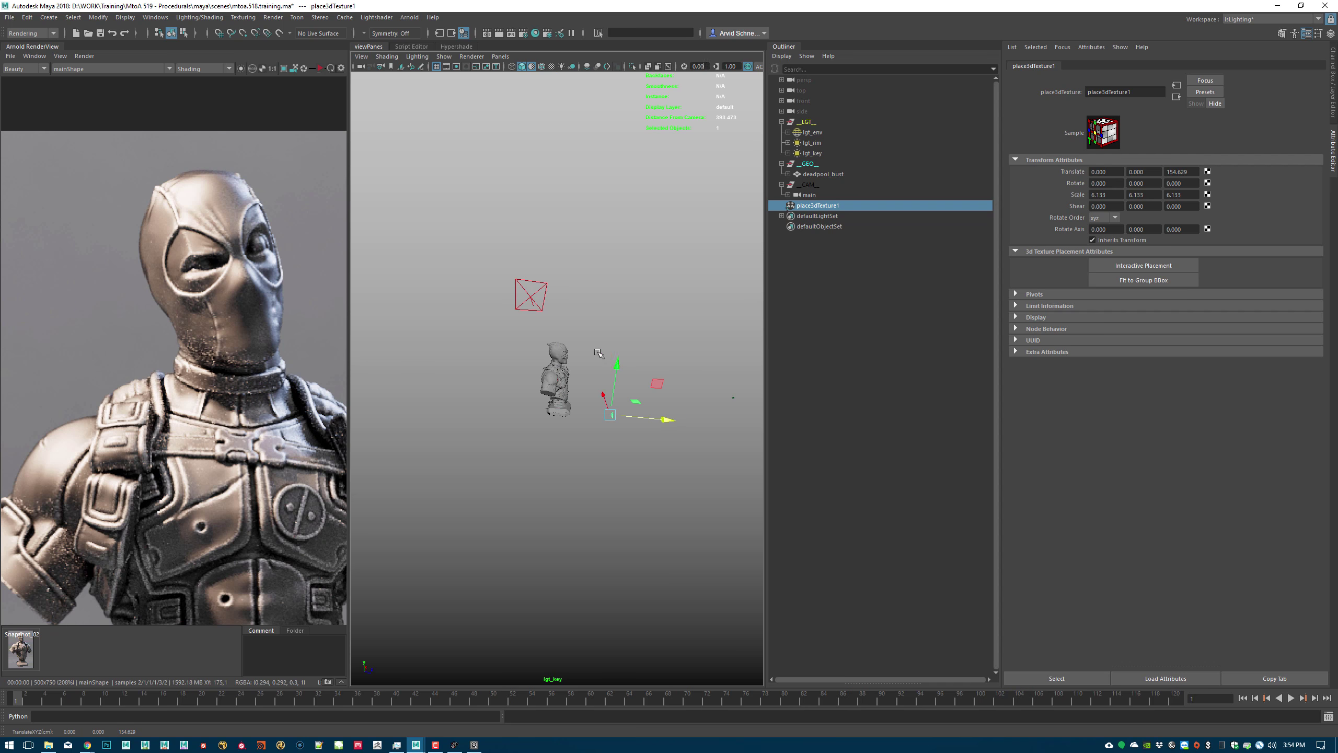
{"action": "left_click_drag", "start_coordinate": [616, 355], "coordinate": [514, 394]}
{"action": "key", "text": "f"}
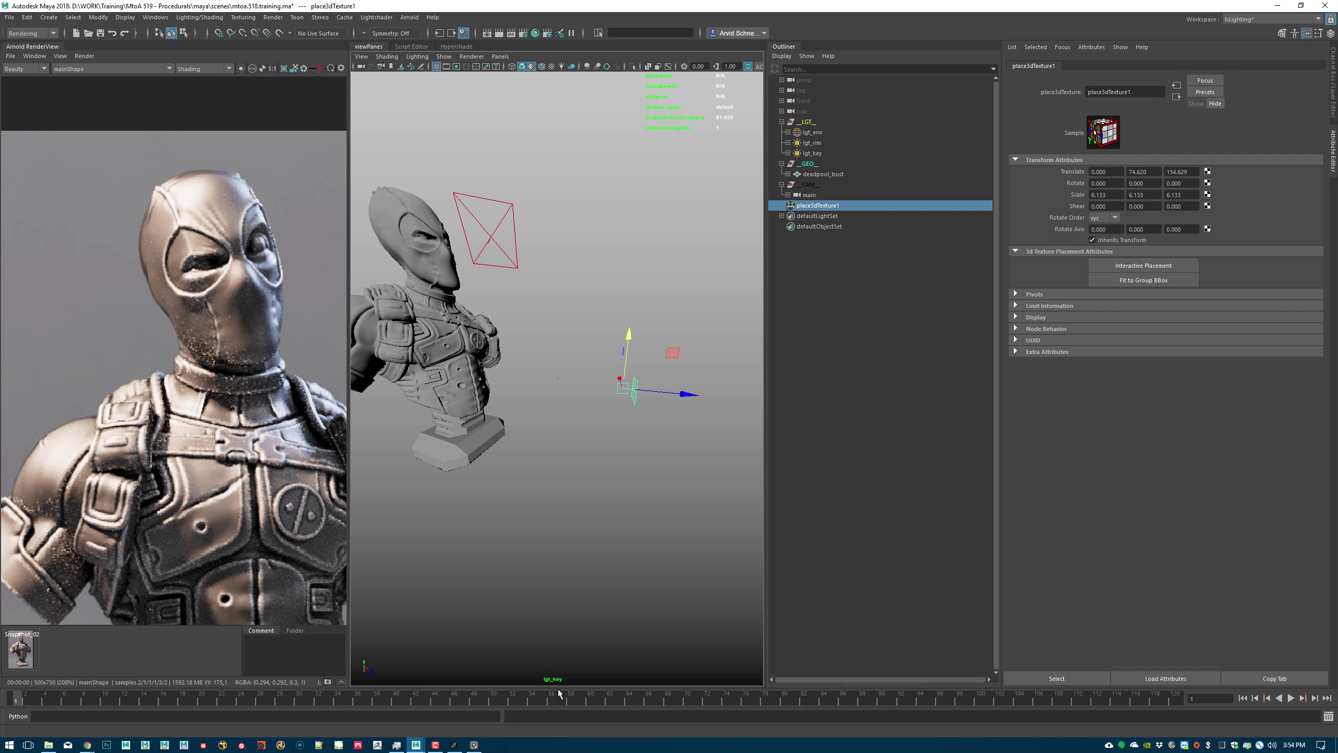
- Undo the accidental view changes made while looking through the lgt_key light
{"action": "left_click", "coordinate": [362, 56]}
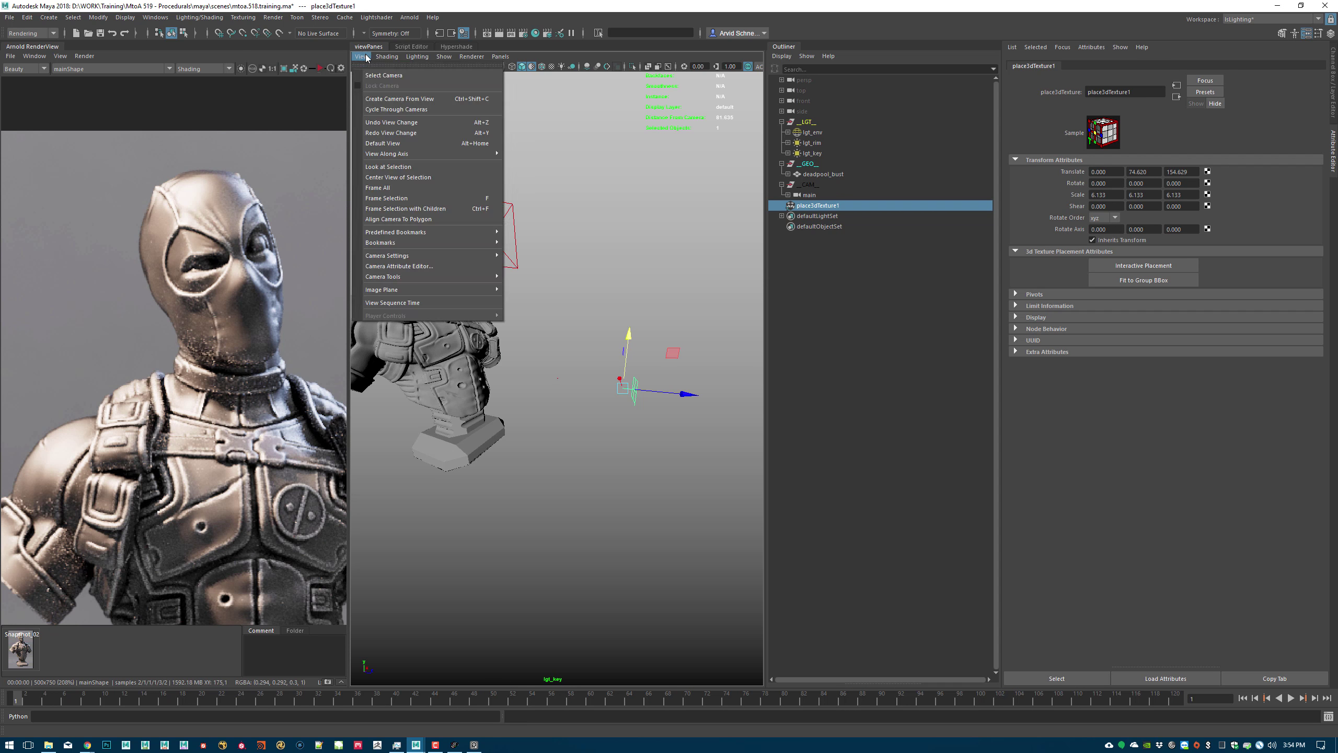
{"action": "left_click", "coordinate": [372, 65]}
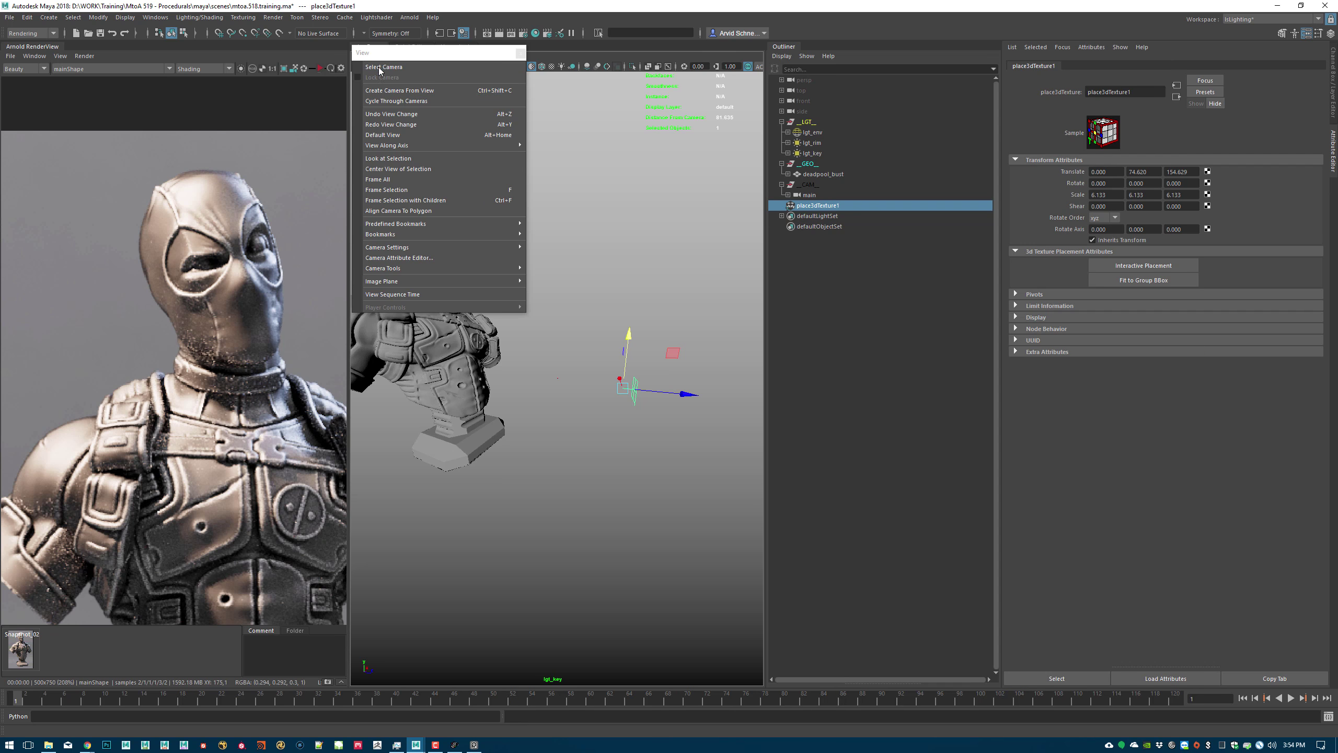
{"action": "left_click", "coordinate": [406, 114]}
{"action": "left_click", "coordinate": [406, 114]}
{"action": "left_click", "coordinate": [406, 114]}
{"action": "left_click", "coordinate": [405, 114]}
{"action": "left_click", "coordinate": [405, 113]}
{"action": "left_click", "coordinate": [406, 115]}
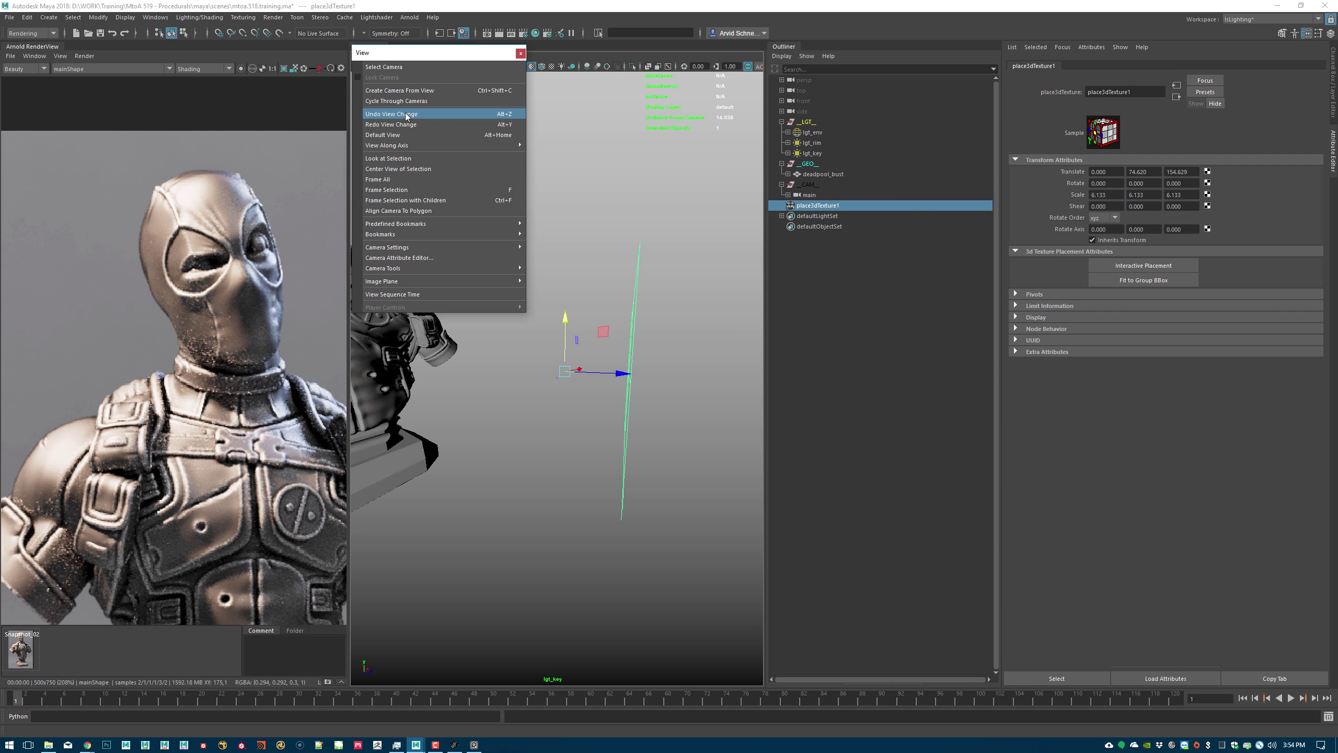
{"action": "left_click", "coordinate": [406, 114]}
{"action": "left_click", "coordinate": [406, 114]}
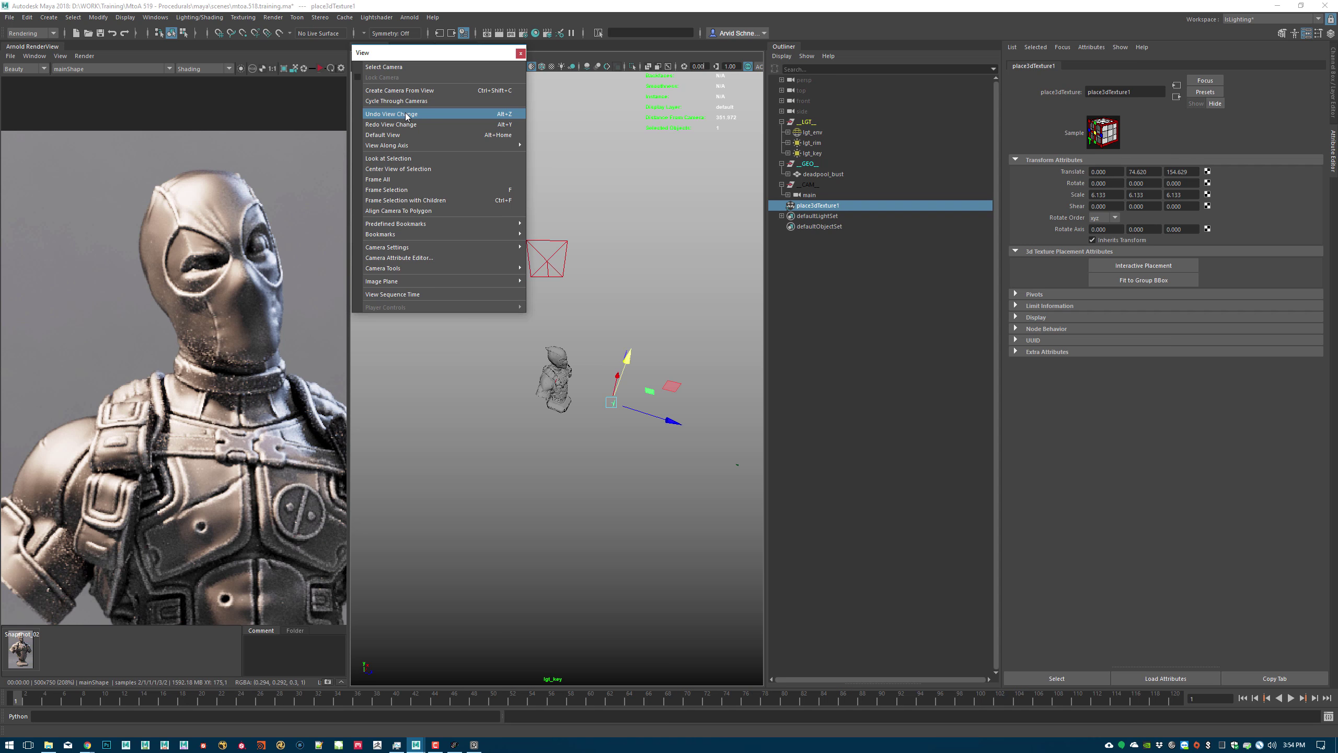
{"action": "left_click", "coordinate": [406, 114]}
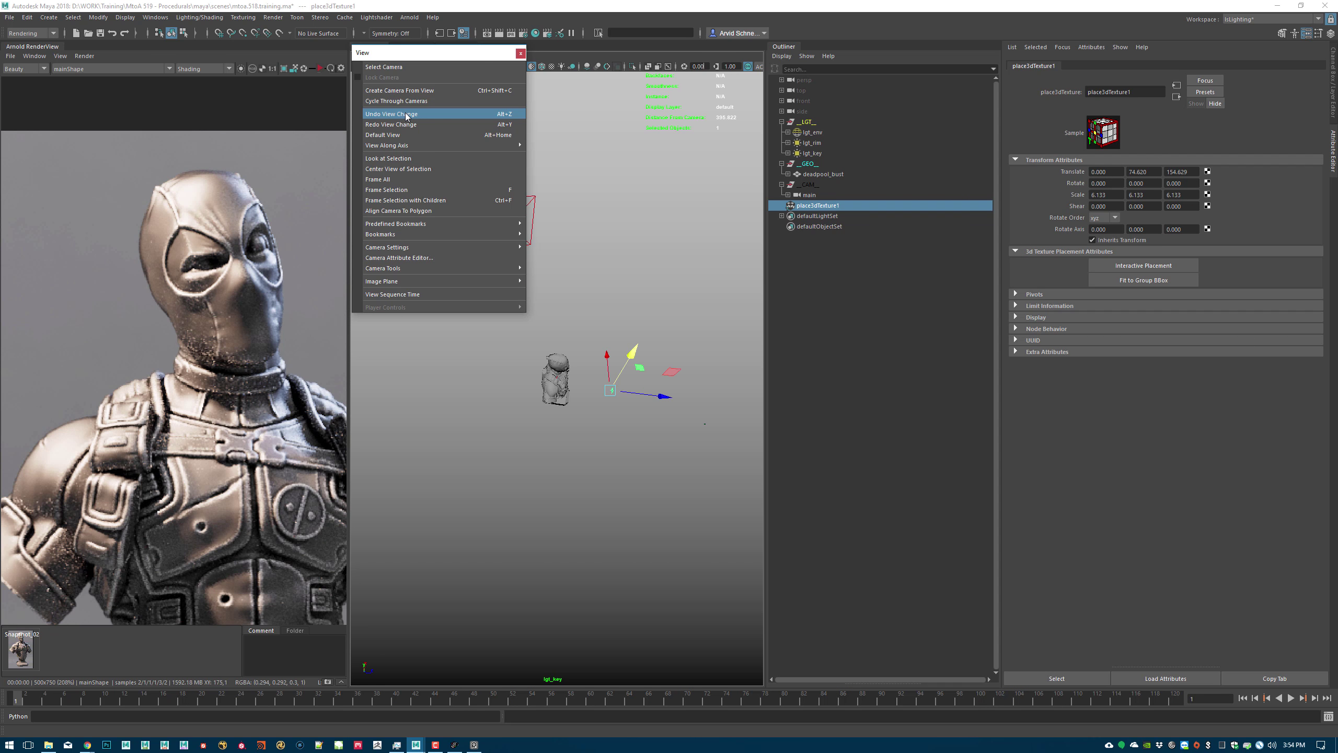
{"action": "left_click", "coordinate": [406, 115]}
{"action": "left_click", "coordinate": [618, 275]}
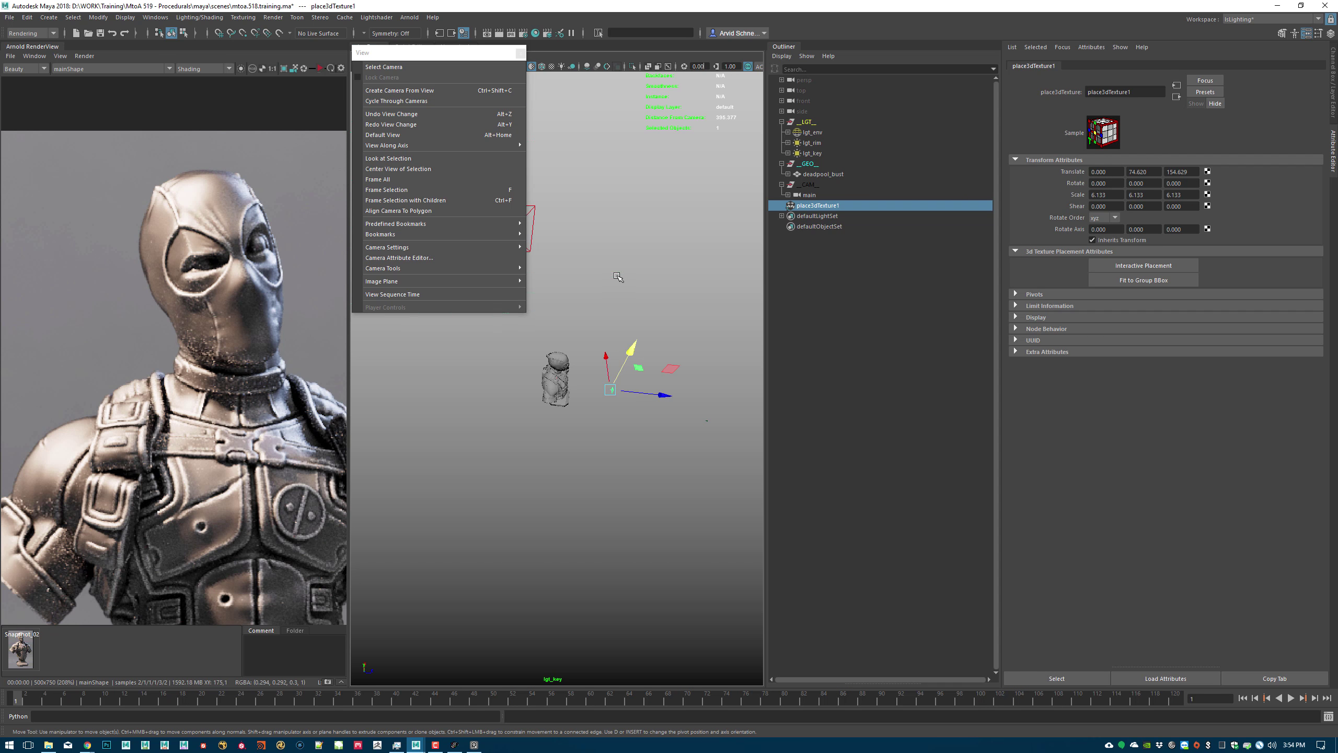
- Switch the viewport from lgt_key to the perspective view, inspect the bust with the projection placement, and close the floating View menu
{"action": "key", "text": "space"}
{"action": "left_click_drag", "start_coordinate": [629, 319], "coordinate": [630, 294]}
{"action": "left_click_drag", "start_coordinate": [658, 422], "coordinate": [711, 417], "text": "alt"}
{"action": "middle_click_drag", "start_coordinate": [687, 410], "coordinate": [662, 421], "text": "alt"}
{"action": "key", "text": "q"}
{"action": "left_click", "coordinate": [659, 418]}
{"action": "left_click_drag", "start_coordinate": [647, 429], "coordinate": [487, 413], "text": "alt"}
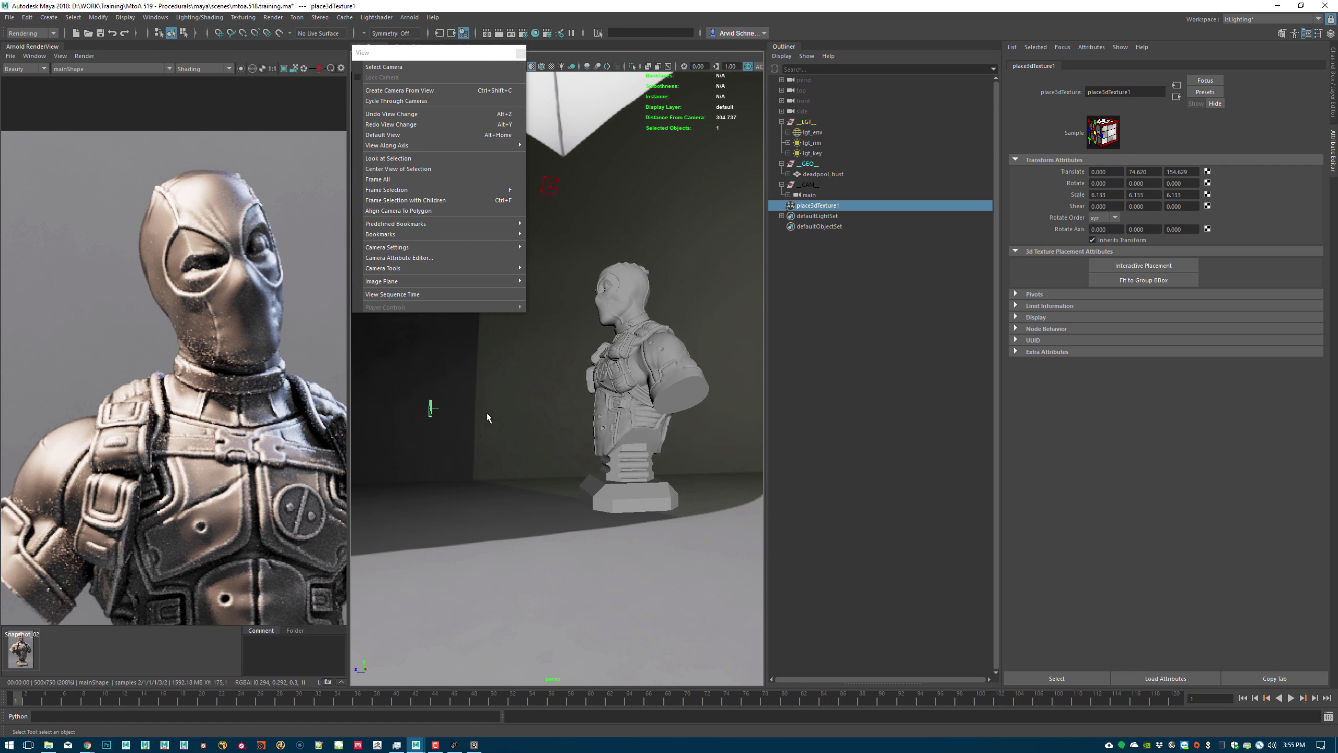
{"action": "left_click", "coordinate": [519, 51]}
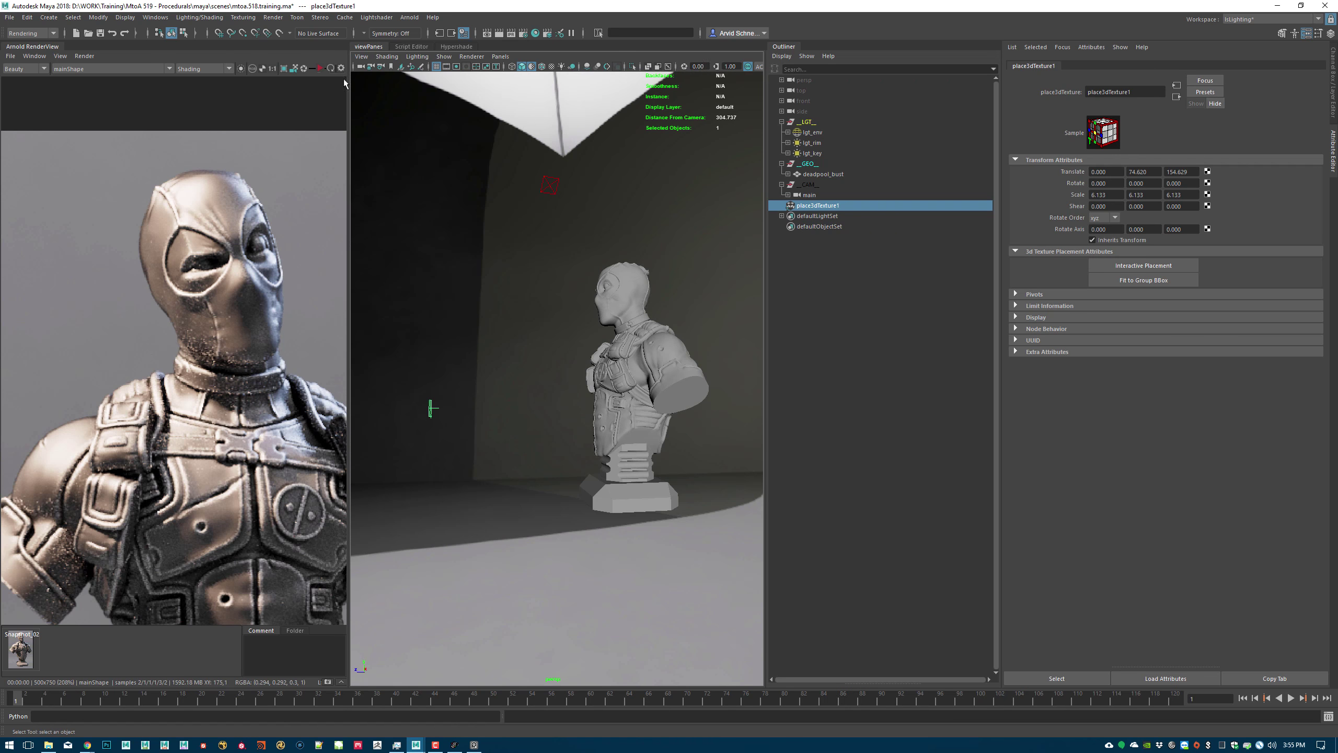
- Spread out the place3dTexture1, projection1, ramp1 and place2dTexture2 nodes in the Hypershade graph so their connections are readable
{"action": "left_click", "coordinate": [455, 45]}
{"action": "middle_click_drag", "start_coordinate": [643, 447], "coordinate": [657, 377], "text": "alt"}
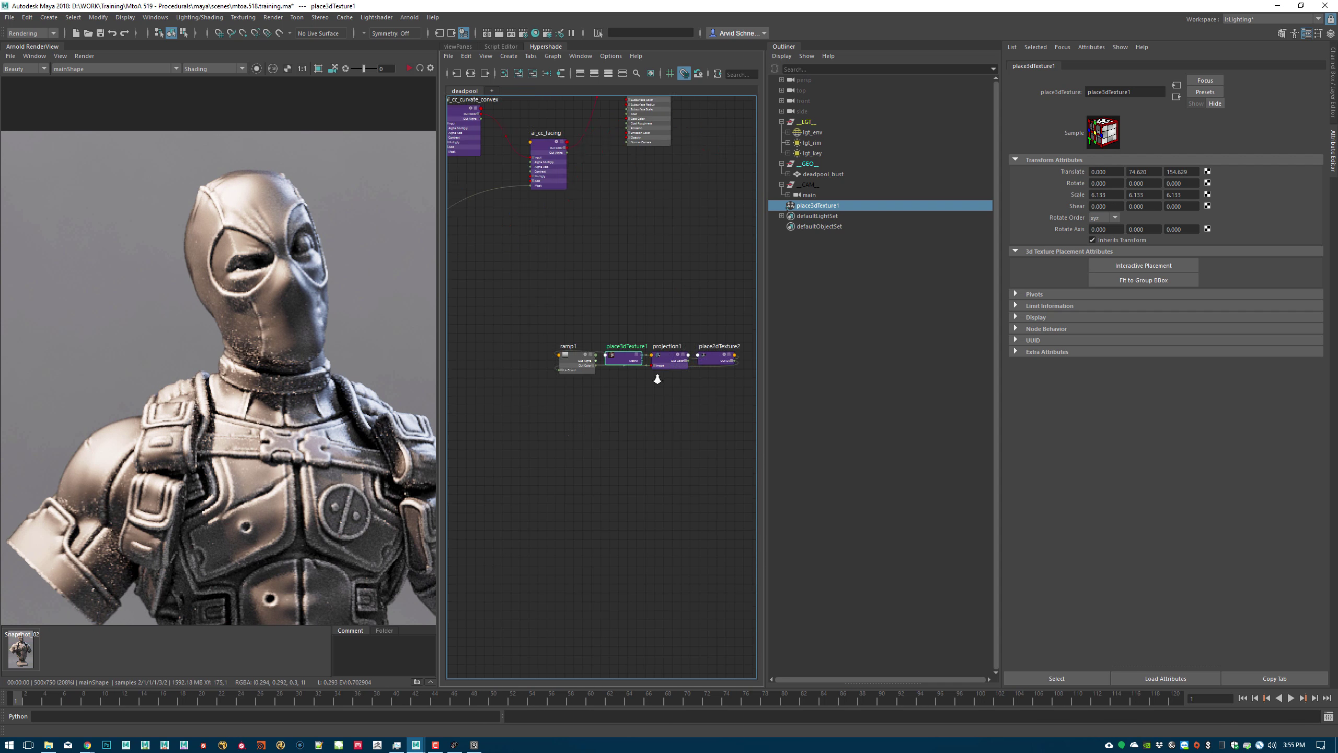
{"action": "right_click_drag", "start_coordinate": [593, 366], "coordinate": [623, 361], "text": "alt"}
{"action": "left_click_drag", "start_coordinate": [623, 362], "coordinate": [574, 253]}
{"action": "left_click_drag", "start_coordinate": [700, 368], "coordinate": [715, 228]}
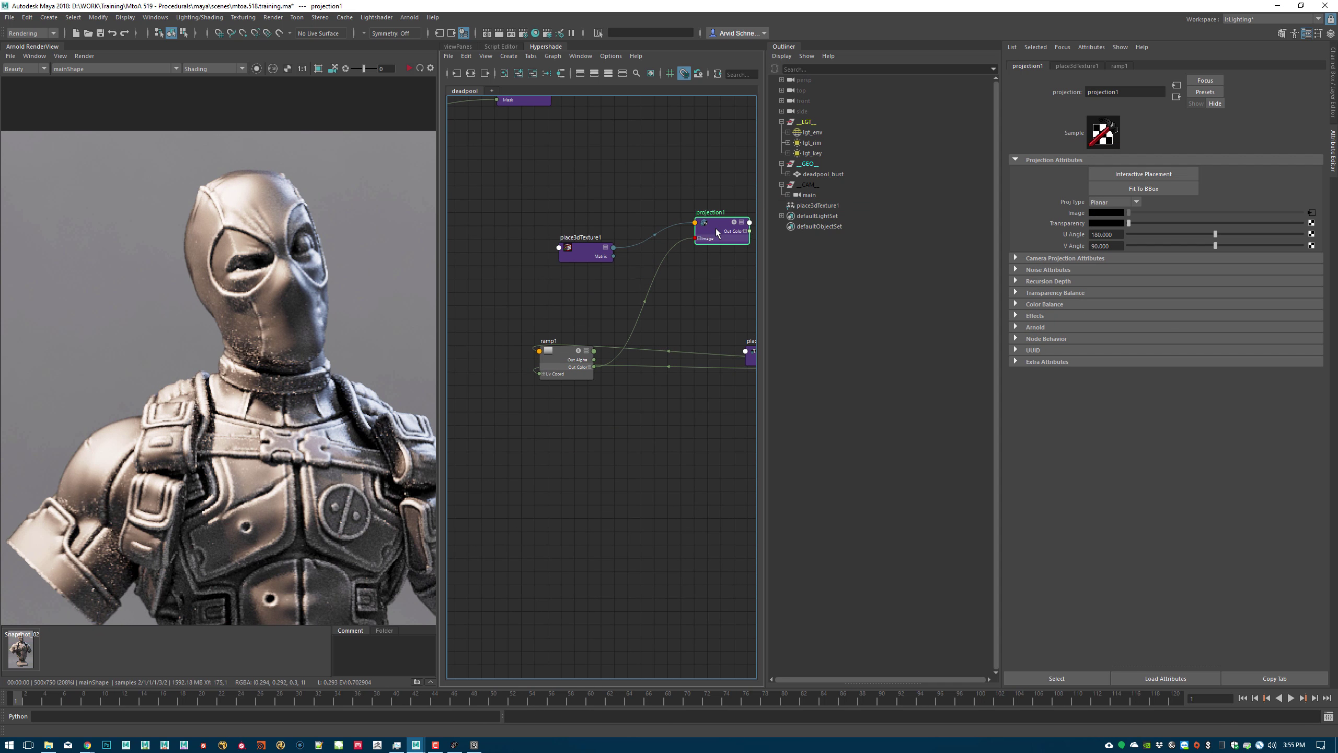
{"action": "left_click_drag", "start_coordinate": [555, 367], "coordinate": [603, 304]}
{"action": "middle_click_drag", "start_coordinate": [617, 370], "coordinate": [503, 356], "text": "alt"}
{"action": "left_click_drag", "start_coordinate": [656, 338], "coordinate": [409, 266]}
{"action": "middle_click_drag", "start_coordinate": [549, 260], "coordinate": [679, 372], "text": "alt"}
{"action": "right_click_drag", "start_coordinate": [680, 371], "coordinate": [540, 295], "text": "alt"}
{"action": "left_click_drag", "start_coordinate": [538, 293], "coordinate": [736, 395]}
{"action": "left_click_drag", "start_coordinate": [723, 343], "coordinate": [642, 318]}
- Connect projection1's Out Color to ai_main's Base Color
{"action": "right_click_drag", "start_coordinate": [647, 303], "coordinate": [552, 317], "text": "alt"}
{"action": "middle_click_drag", "start_coordinate": [553, 316], "coordinate": [582, 279], "text": "alt"}
{"action": "right_click_drag", "start_coordinate": [703, 290], "coordinate": [720, 269], "text": "alt"}
{"action": "middle_click_drag", "start_coordinate": [719, 268], "coordinate": [610, 322], "text": "alt"}
{"action": "left_click", "coordinate": [606, 300]}
{"action": "scroll", "coordinate": [627, 317], "scroll_direction": "up", "scroll_amount": 2}
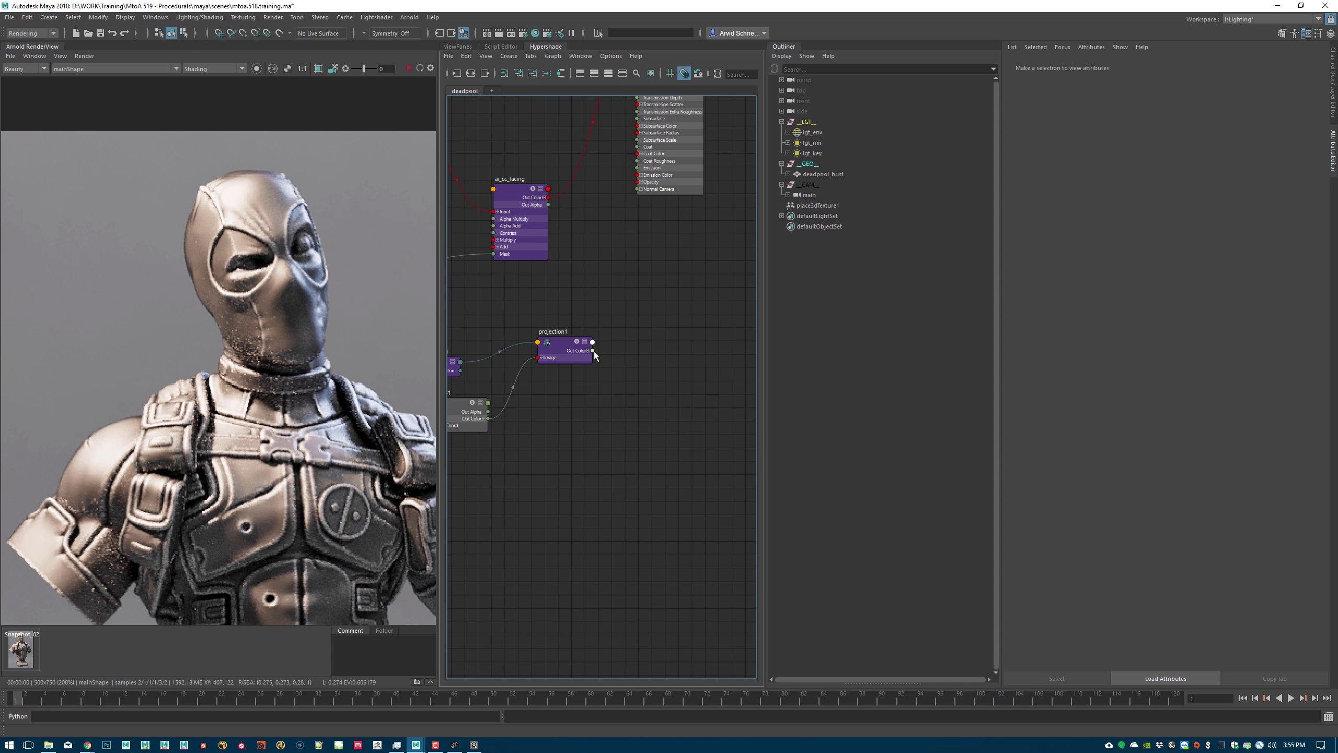
{"action": "left_click_drag", "start_coordinate": [593, 351], "coordinate": [619, 213]}
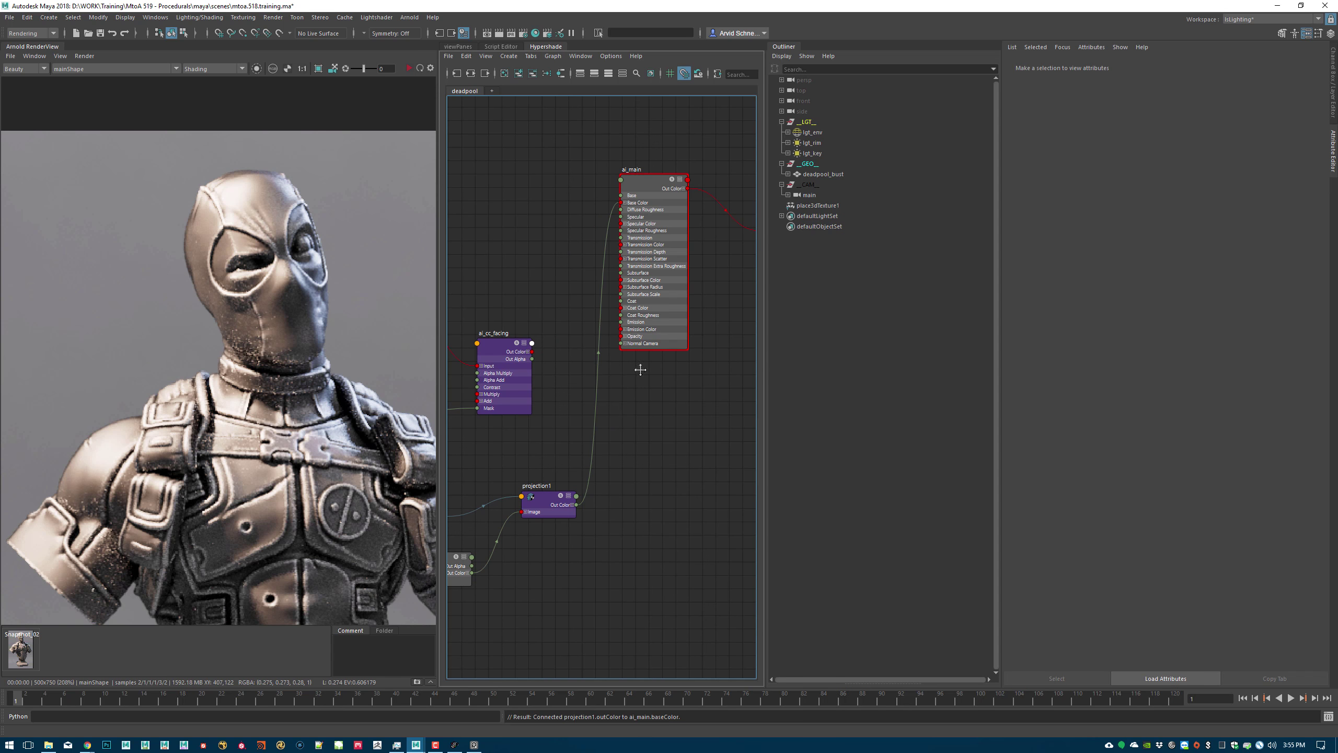
- Save the scene and update the Arnold render to show the projected ramp on the bust
{"action": "middle_click_drag", "start_coordinate": [630, 467], "coordinate": [672, 395], "text": "alt"}
{"action": "key", "text": "ctrl+s"}
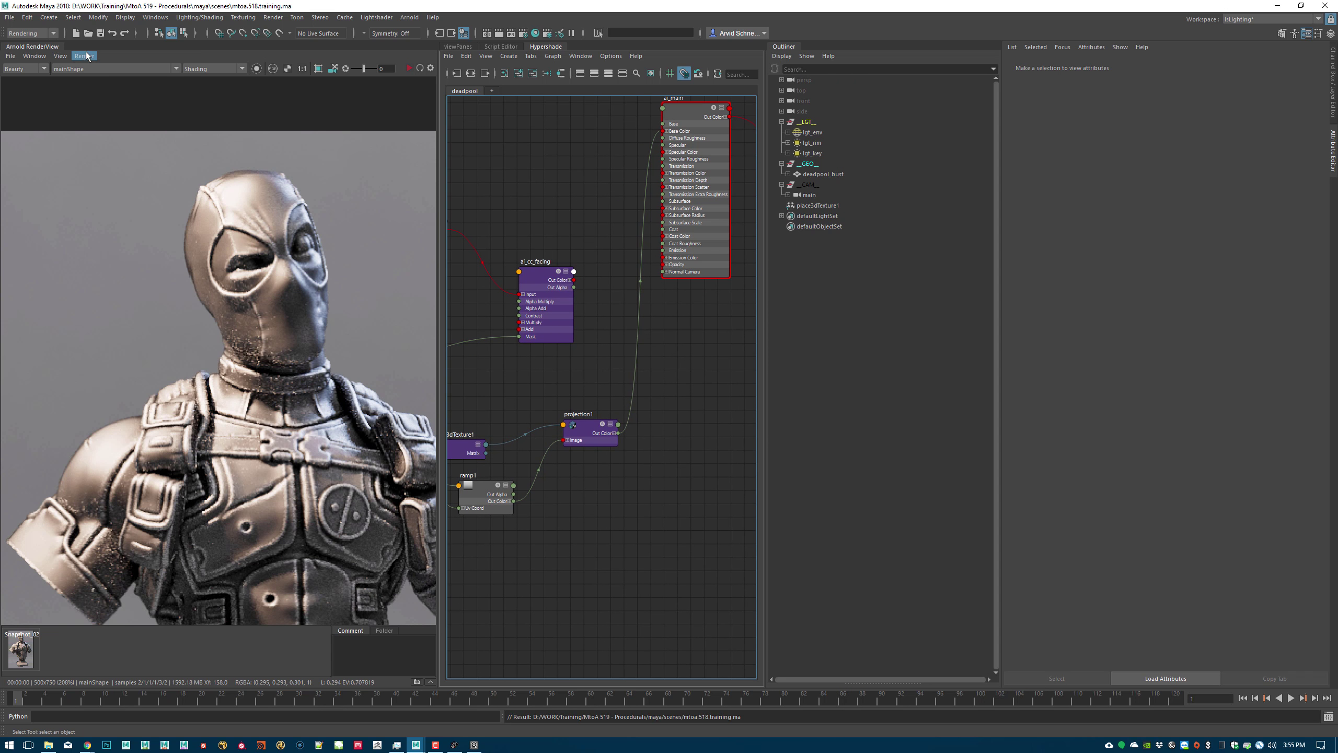
{"action": "left_click", "coordinate": [84, 56]}
{"action": "left_click", "coordinate": [104, 130]}
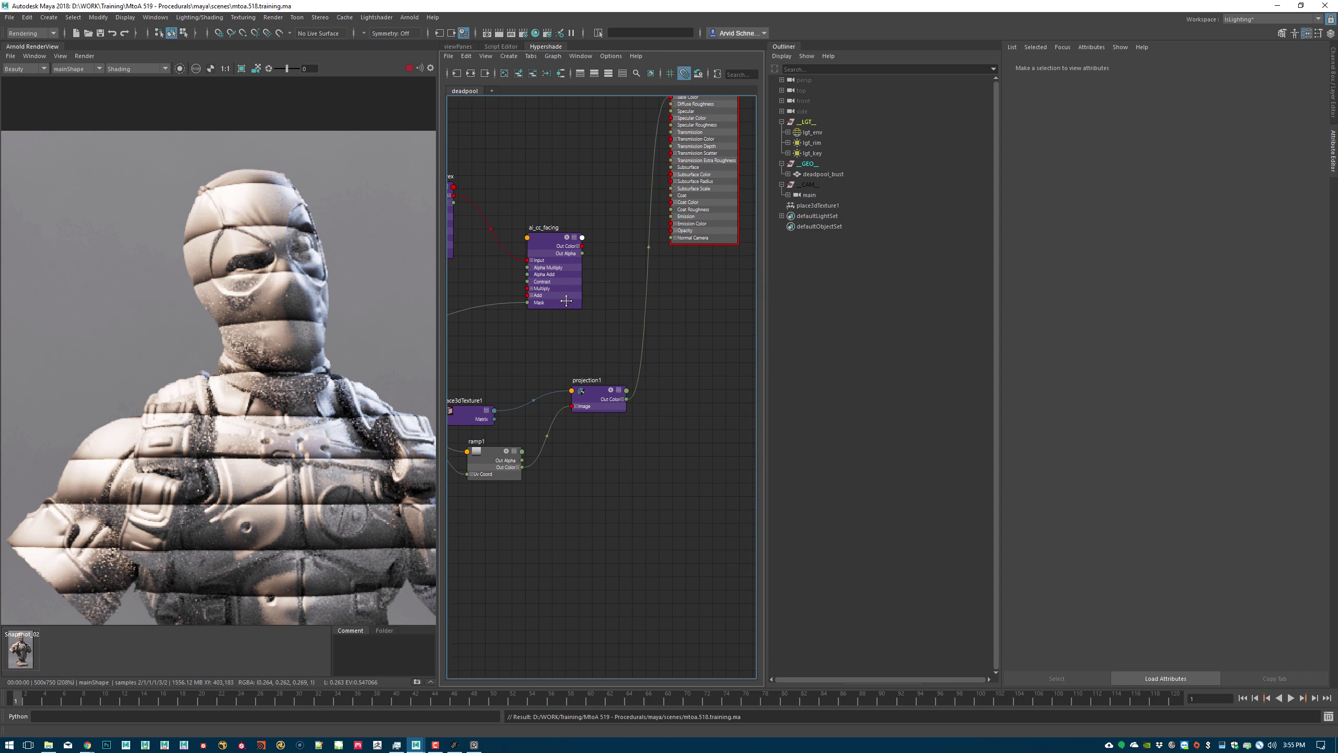
- Set a render region around the bust's head and isolate projection1's output in the Arnold render
{"action": "left_click_drag", "start_coordinate": [155, 145], "coordinate": [329, 323]}
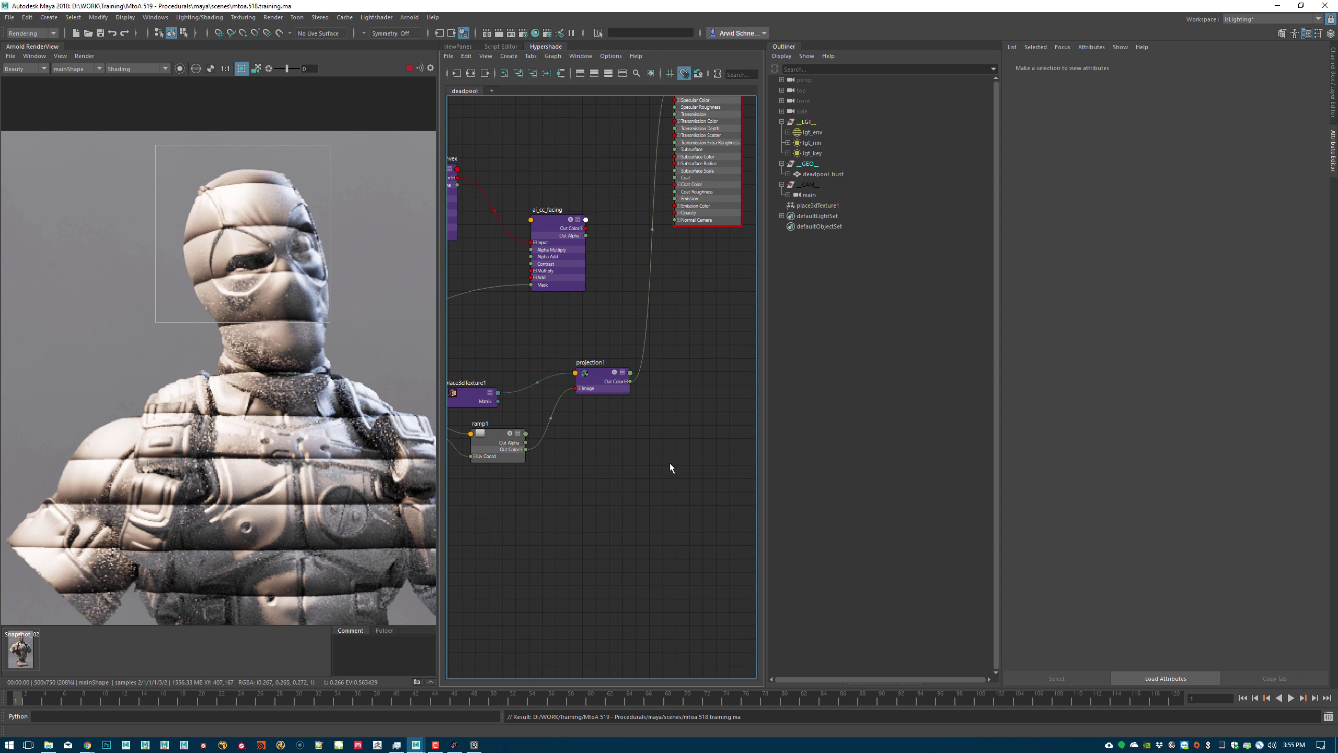
{"action": "left_click", "coordinate": [179, 68]}
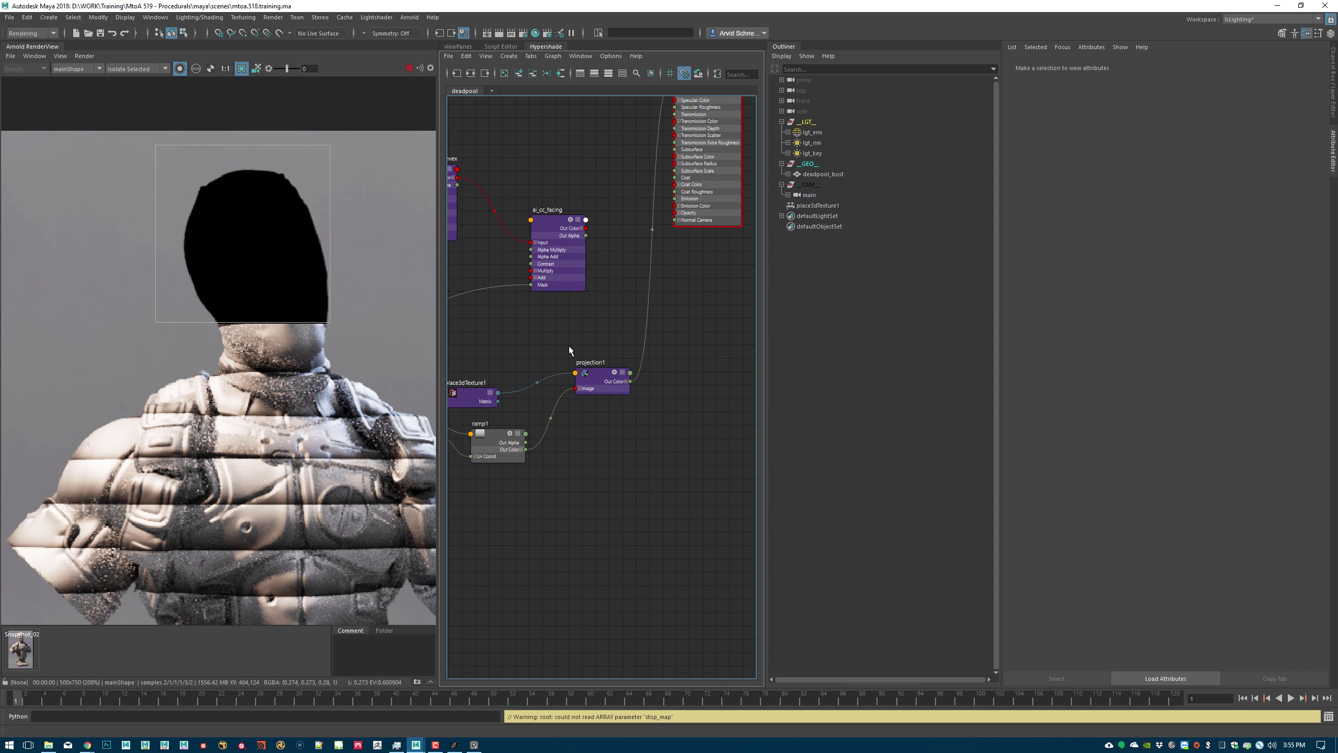
{"action": "middle_click_drag", "start_coordinate": [569, 345], "coordinate": [711, 335], "text": "alt"}
{"action": "left_click", "coordinate": [736, 376]}
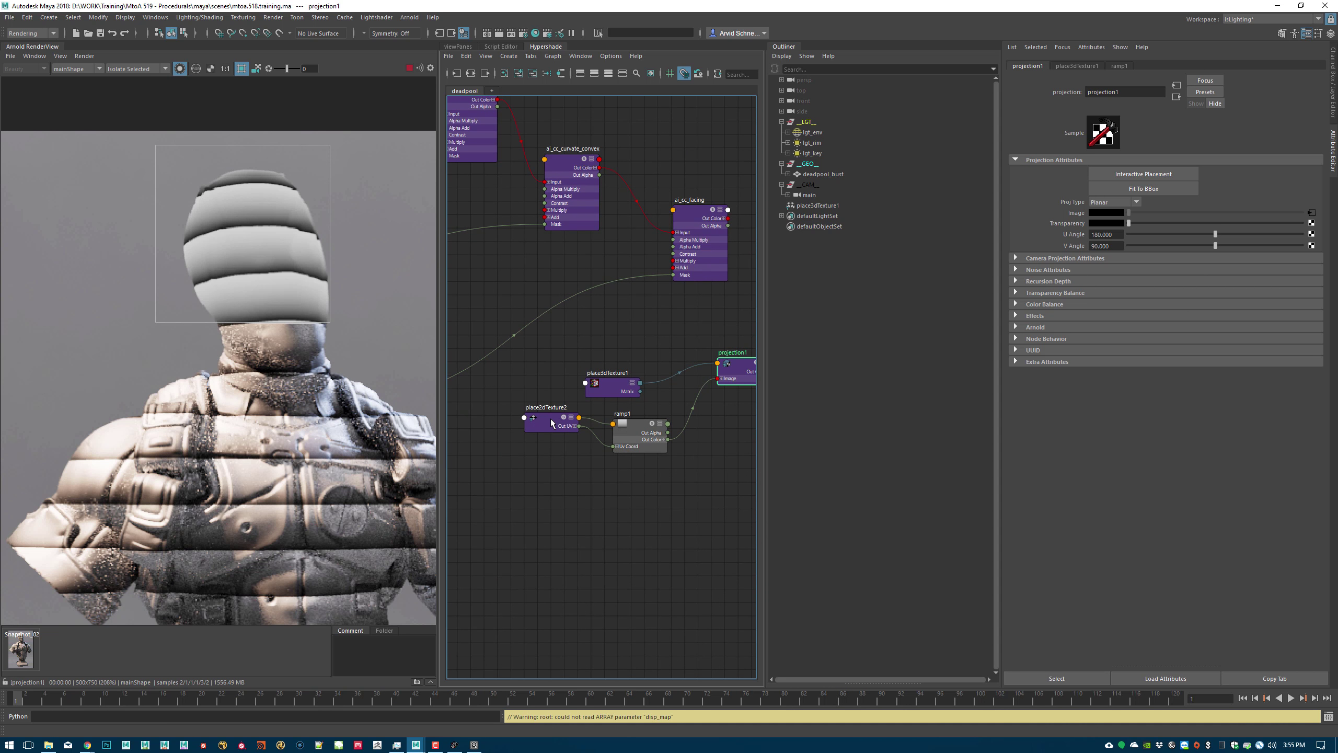
- Reshape ramp1 with black stops near both ends and light grey stops at 0.310 and 0.755, and preview projection1
{"action": "left_click", "coordinate": [646, 435]}
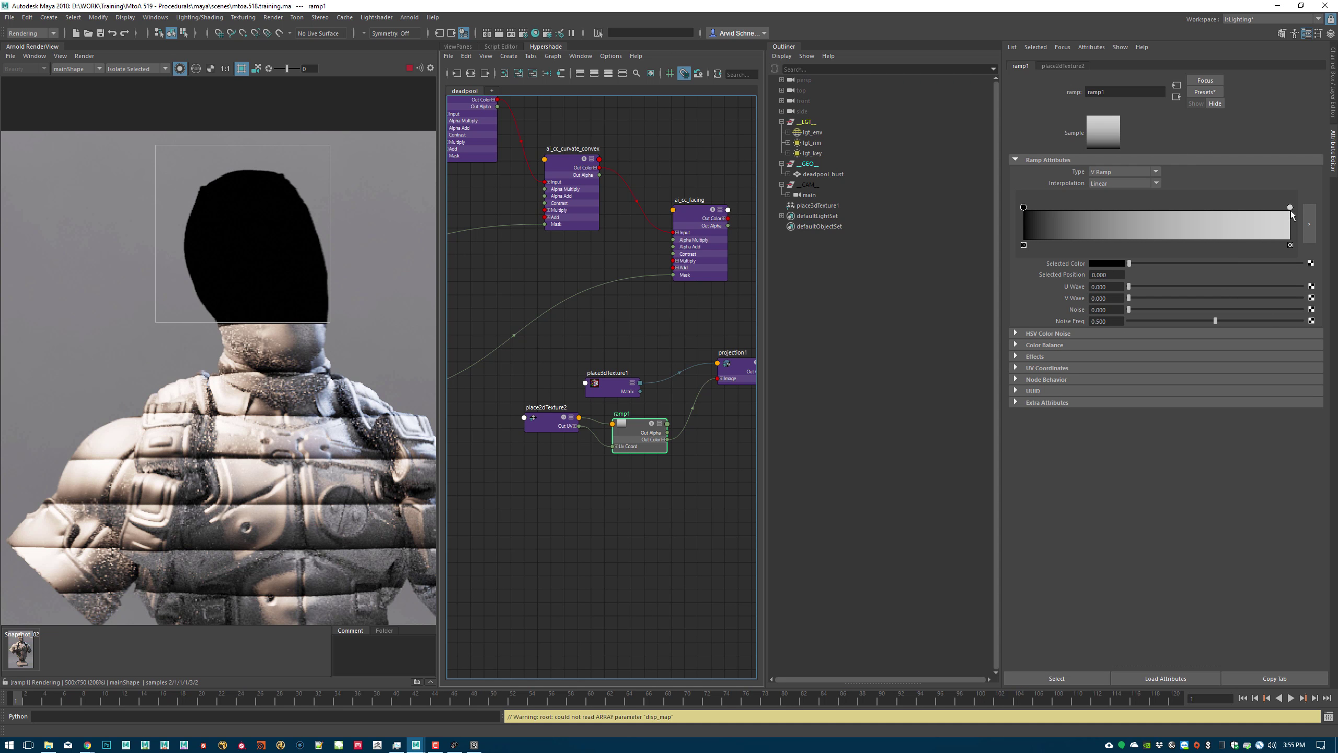
{"action": "left_click_drag", "start_coordinate": [1290, 208], "coordinate": [1041, 208]}
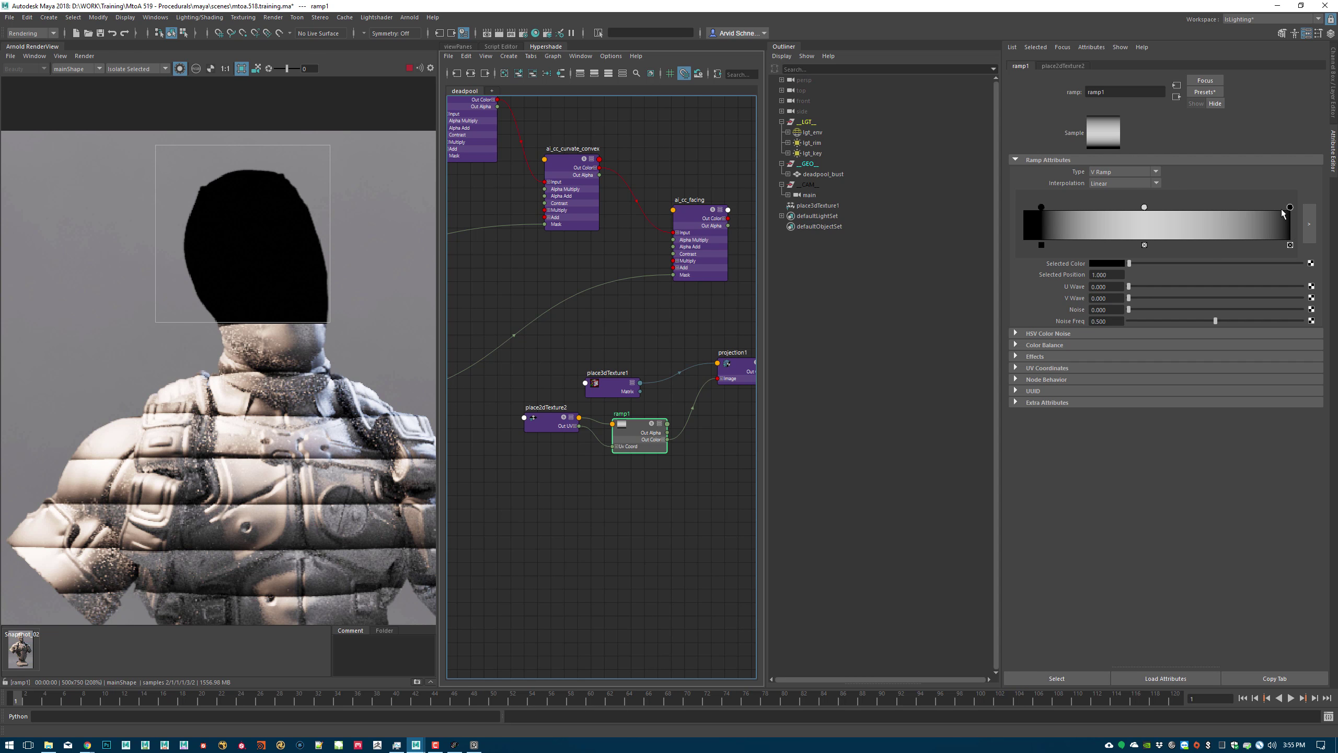
{"action": "left_click_drag", "start_coordinate": [1290, 207], "coordinate": [1274, 208]}
{"action": "left_click", "coordinate": [1223, 216]}
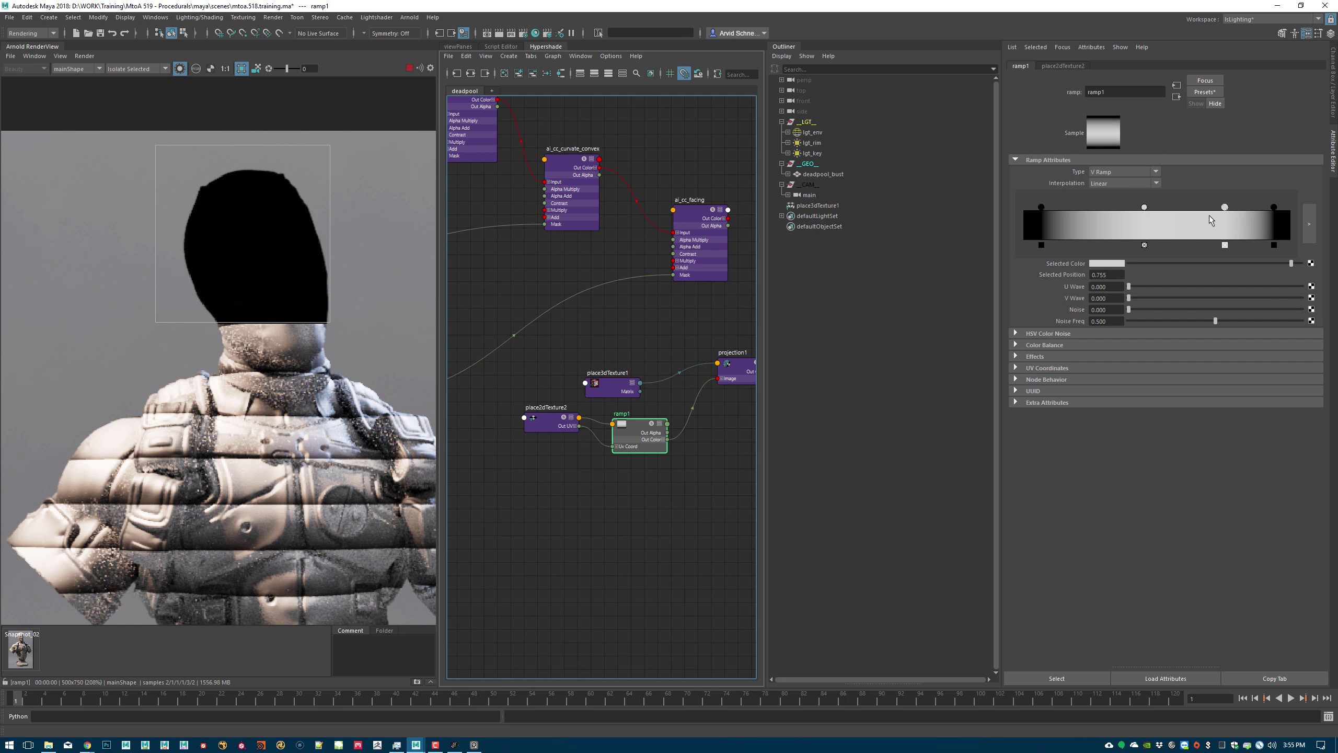
{"action": "left_click_drag", "start_coordinate": [1144, 207], "coordinate": [1106, 207]}
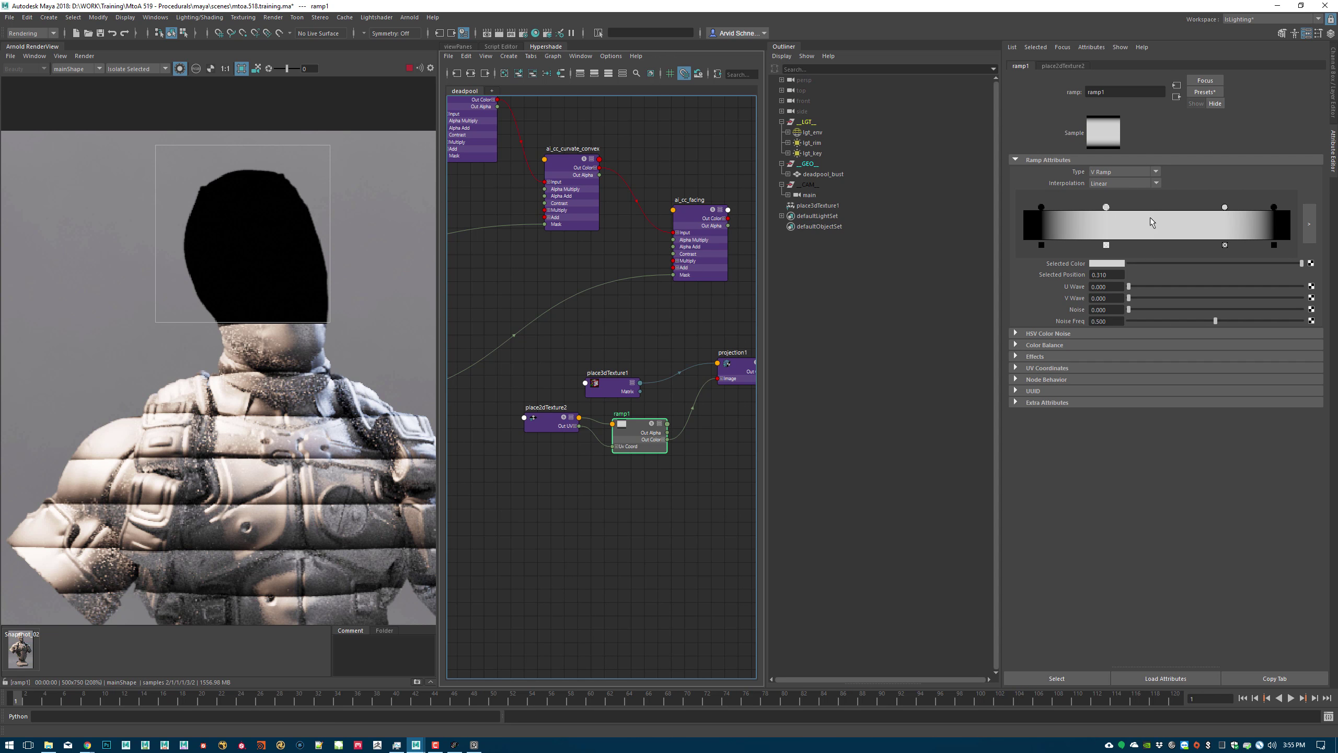
{"action": "left_click", "coordinate": [582, 315]}
{"action": "left_click", "coordinate": [736, 371]}
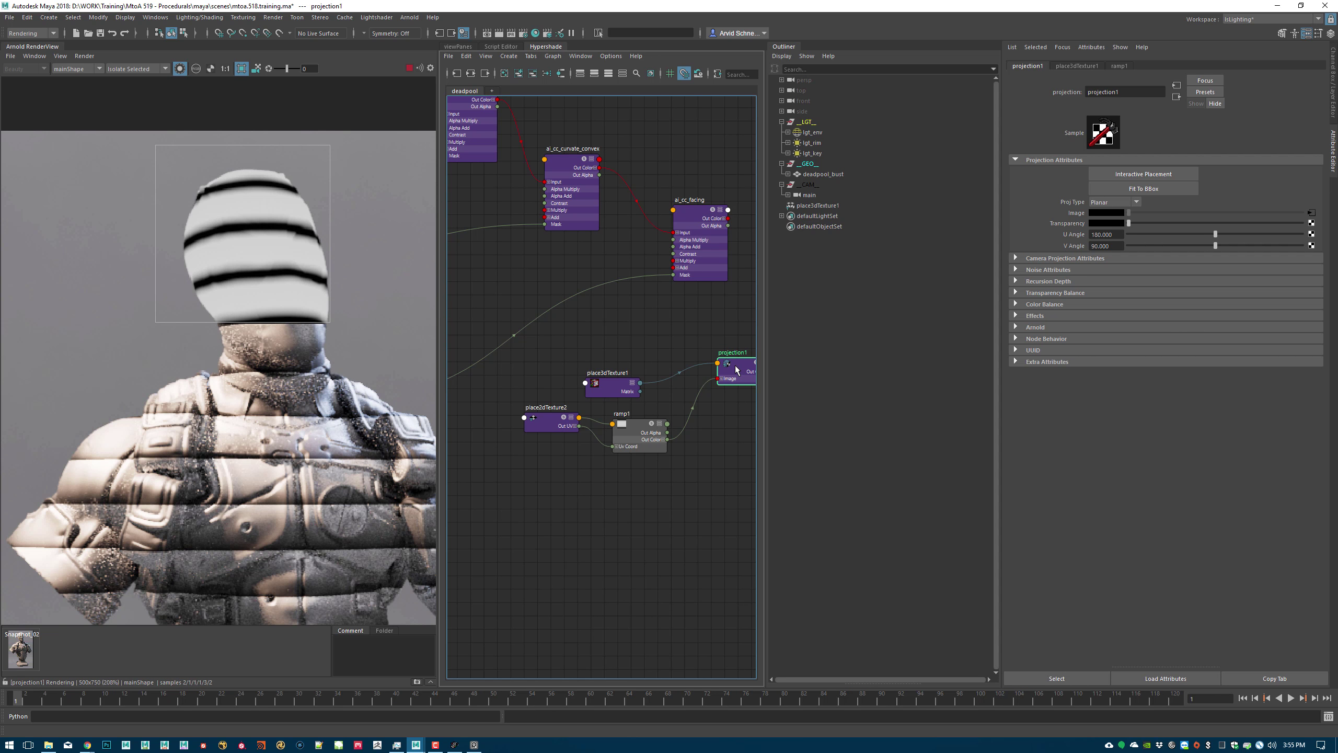
- Set place2dTexture2's V repeat to 20 and compare projection1's isolated output with the full shading
{"action": "middle_click_drag", "start_coordinate": [657, 348], "coordinate": [584, 332], "text": "alt"}
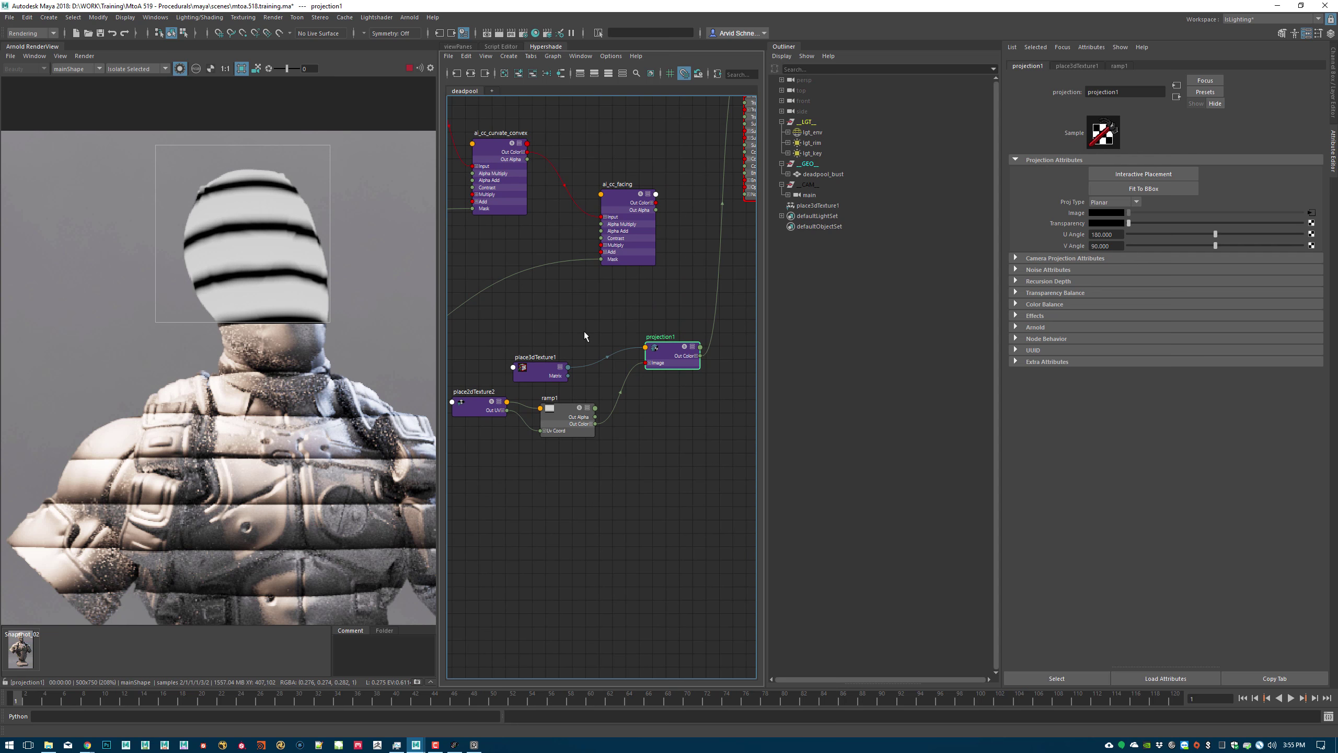
{"action": "left_click", "coordinate": [477, 406]}
{"action": "left_click_drag", "start_coordinate": [1150, 251], "coordinate": [1083, 254]}
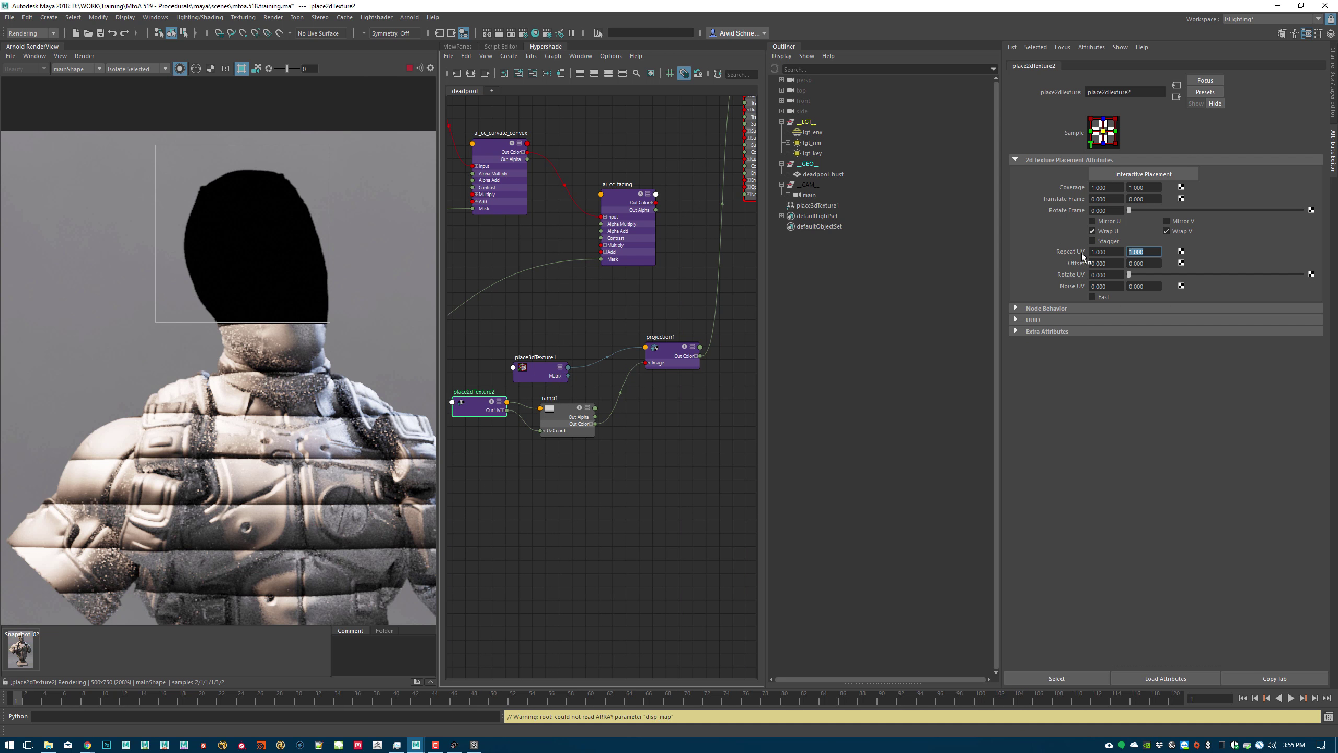
{"action": "type", "text": "20"}
{"action": "key", "text": "Return"}
{"action": "left_click", "coordinate": [672, 350]}
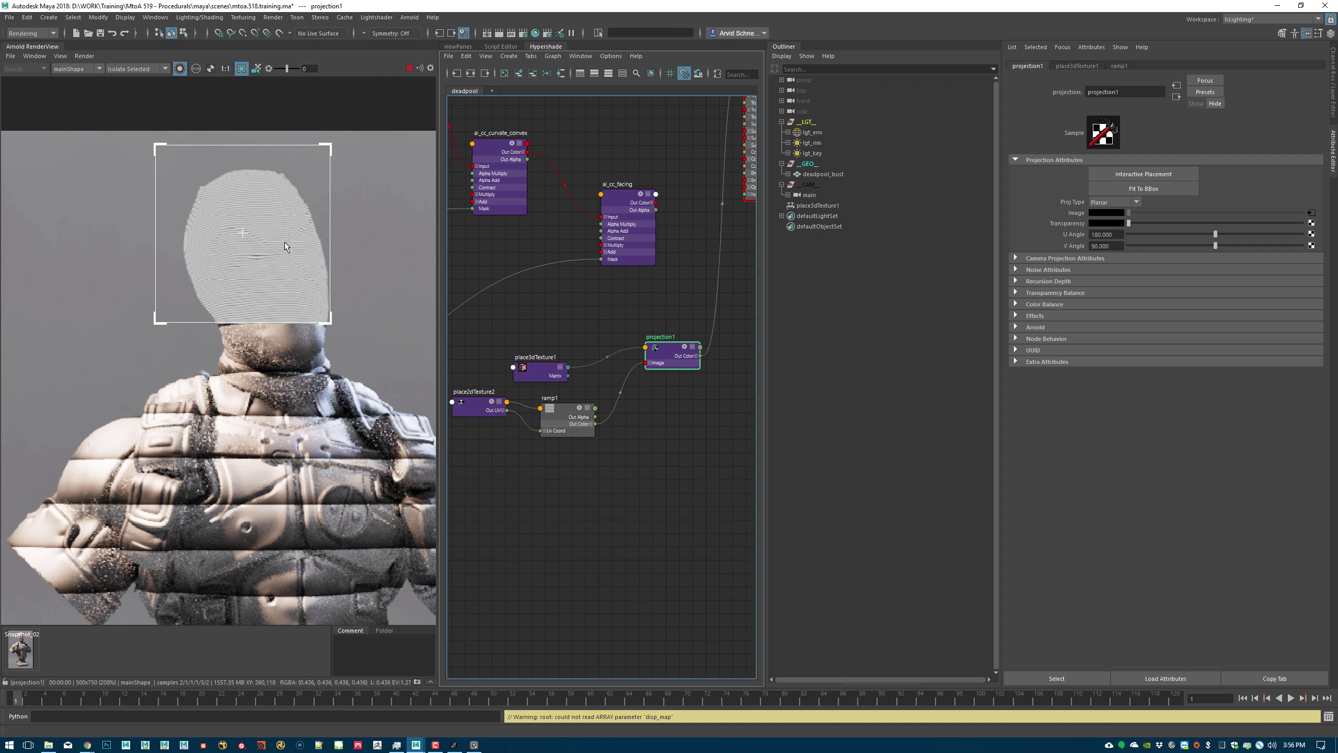
{"action": "left_click", "coordinate": [179, 69]}
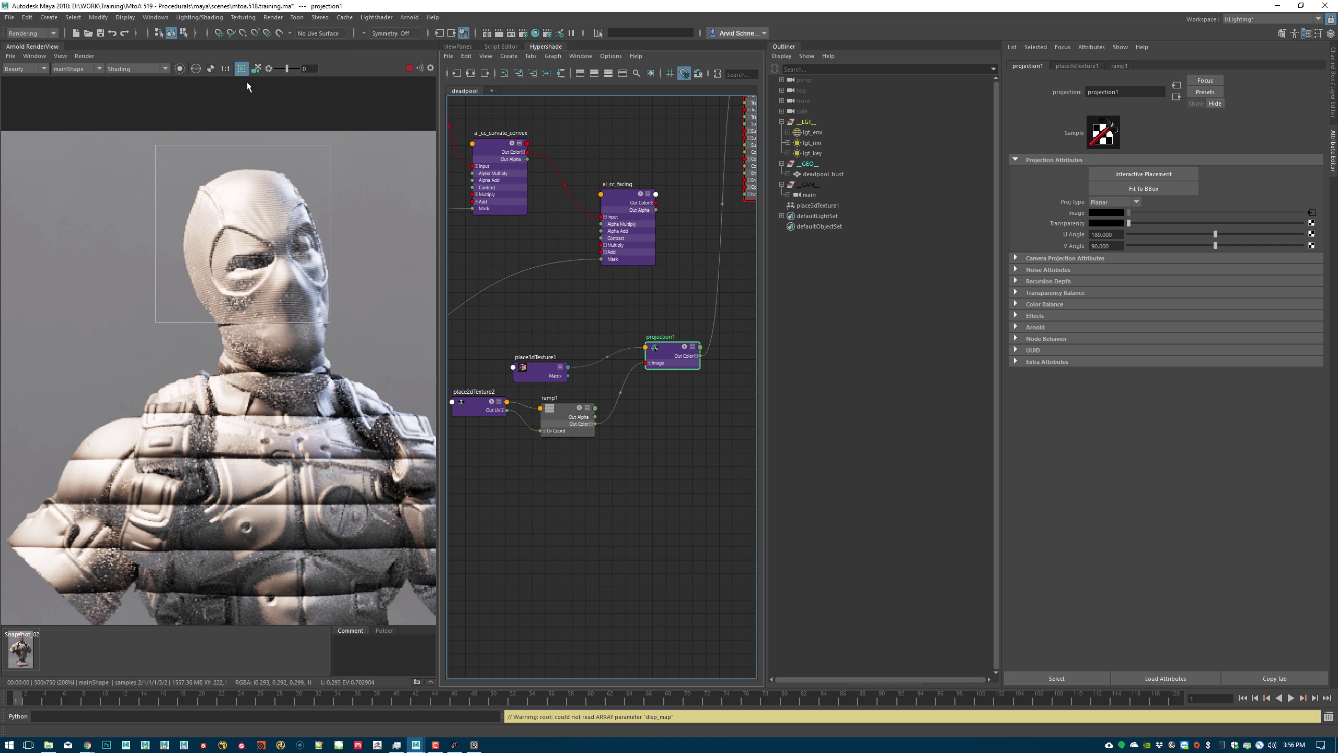
{"action": "left_click", "coordinate": [180, 68]}
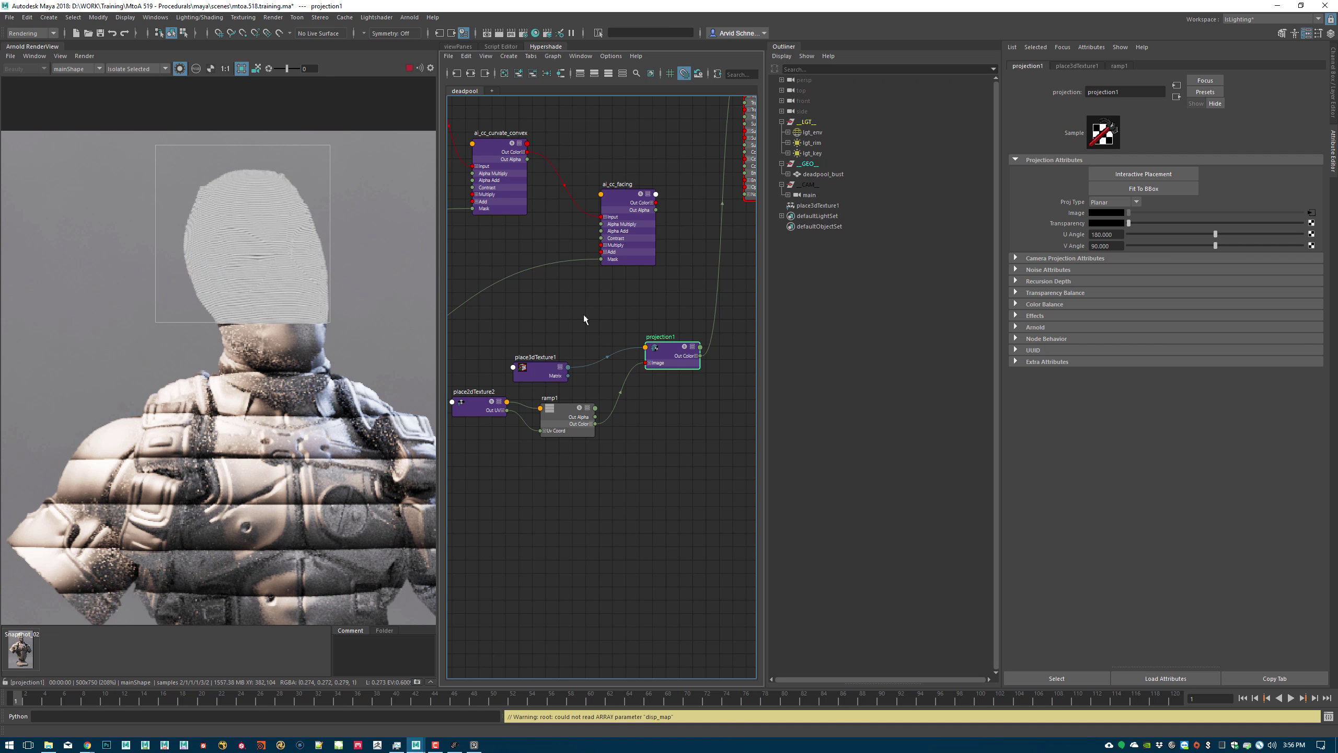
- Add noise to ramp1, lower its Noise Freq, and check projection1 isolated and in full shading
{"action": "left_click", "coordinate": [559, 413]}
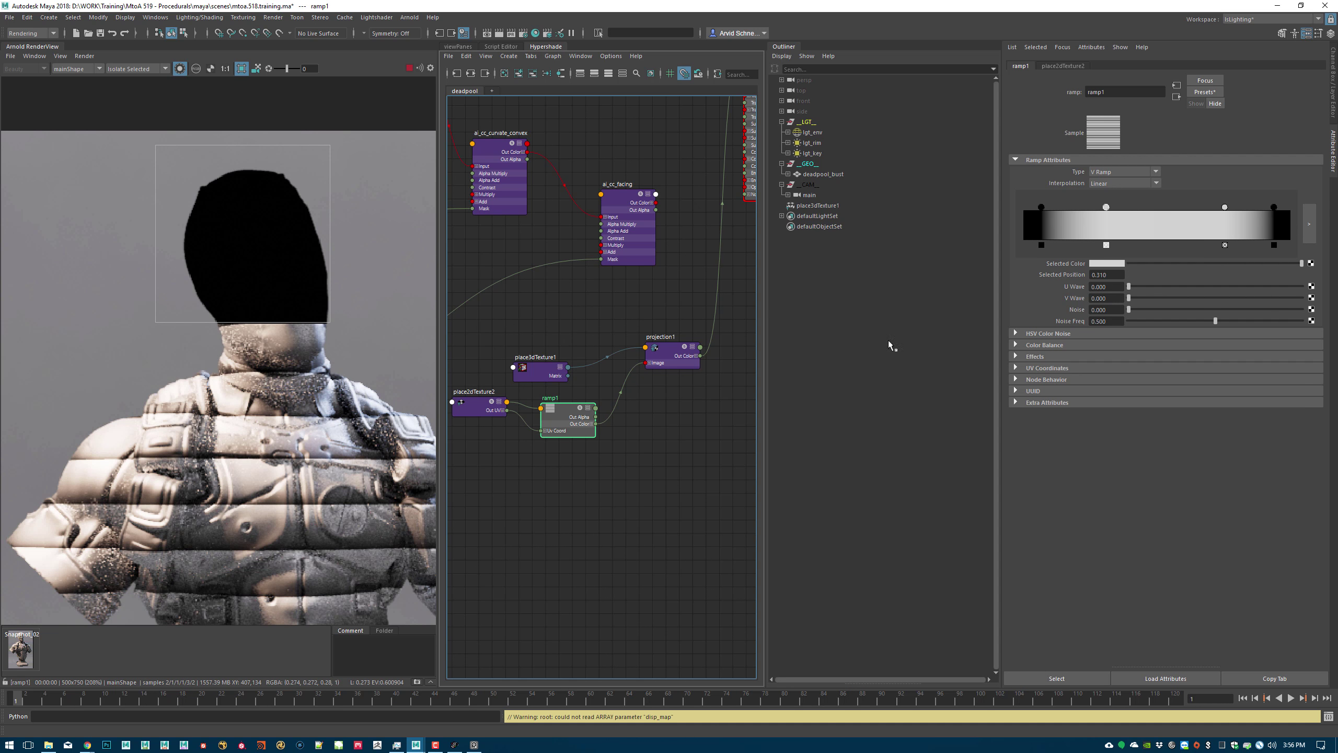
{"action": "left_click", "coordinate": [1169, 309]}
{"action": "left_click_drag", "start_coordinate": [1167, 321], "coordinate": [1153, 321]}
{"action": "left_click", "coordinate": [672, 353]}
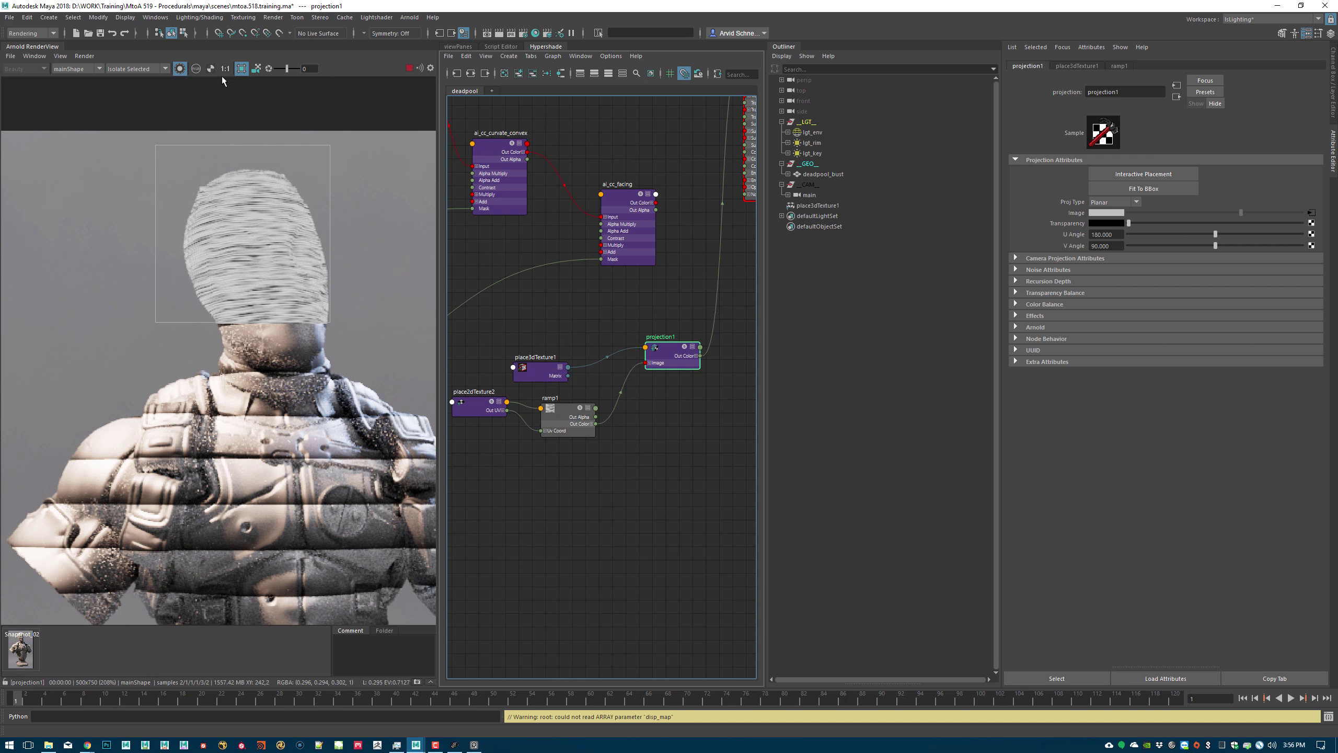
{"action": "left_click", "coordinate": [179, 69]}
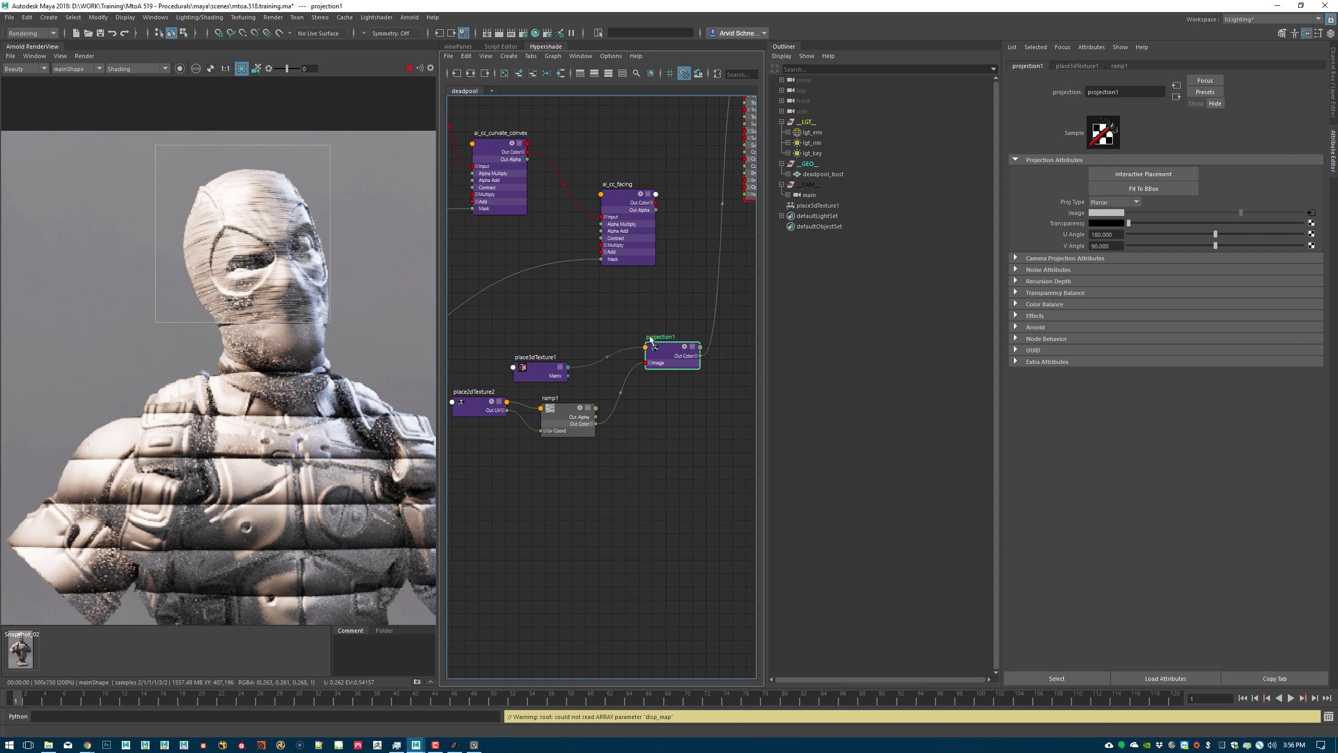
- Move ai_main farther away from ai_cc_facing and projection1 to make room in the shader graph
{"action": "mouse_move", "coordinate": [639, 306]}
{"action": "middle_mouse_down", "text": "alt"}
{"action": "mouse_move", "coordinate": [544, 417]}
{"action": "mouse_move", "coordinate": [613, 350]}
{"action": "mouse_move", "coordinate": [642, 345]}
{"action": "mouse_move", "coordinate": [506, 349]}
{"action": "middle_mouse_up", "text": "alt"}
{"action": "scroll", "coordinate": [506, 349], "scroll_direction": "down", "scroll_amount": 3}
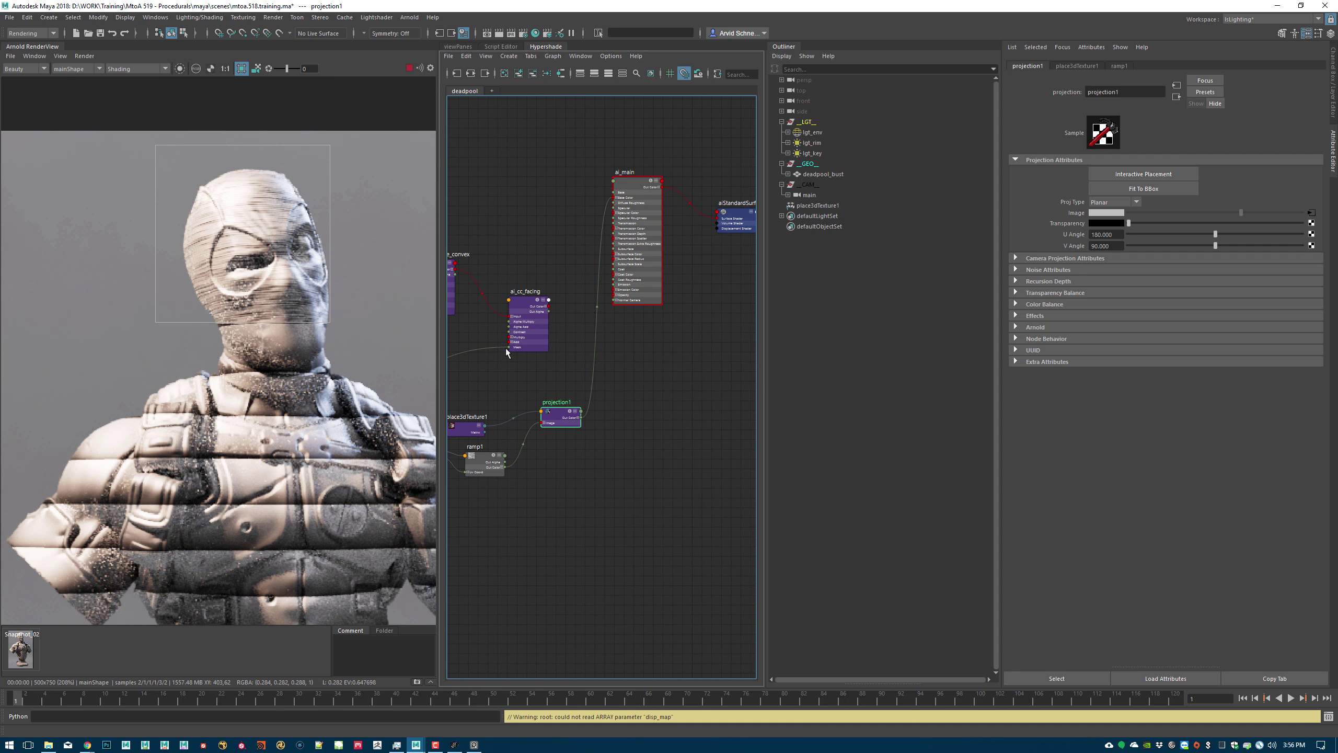
{"action": "right_click_drag", "start_coordinate": [612, 315], "coordinate": [643, 235], "text": "alt"}
{"action": "middle_click_drag", "start_coordinate": [717, 179], "coordinate": [595, 180], "text": "alt"}
{"action": "mouse_move", "coordinate": [659, 137]}
{"action": "left_mouse_down"}
{"action": "mouse_move", "coordinate": [514, 215]}
{"action": "mouse_move", "coordinate": [720, 339]}
{"action": "left_mouse_up"}
{"action": "middle_click_drag", "start_coordinate": [483, 323], "coordinate": [654, 290], "text": "alt"}
{"action": "left_click", "coordinate": [541, 298]}
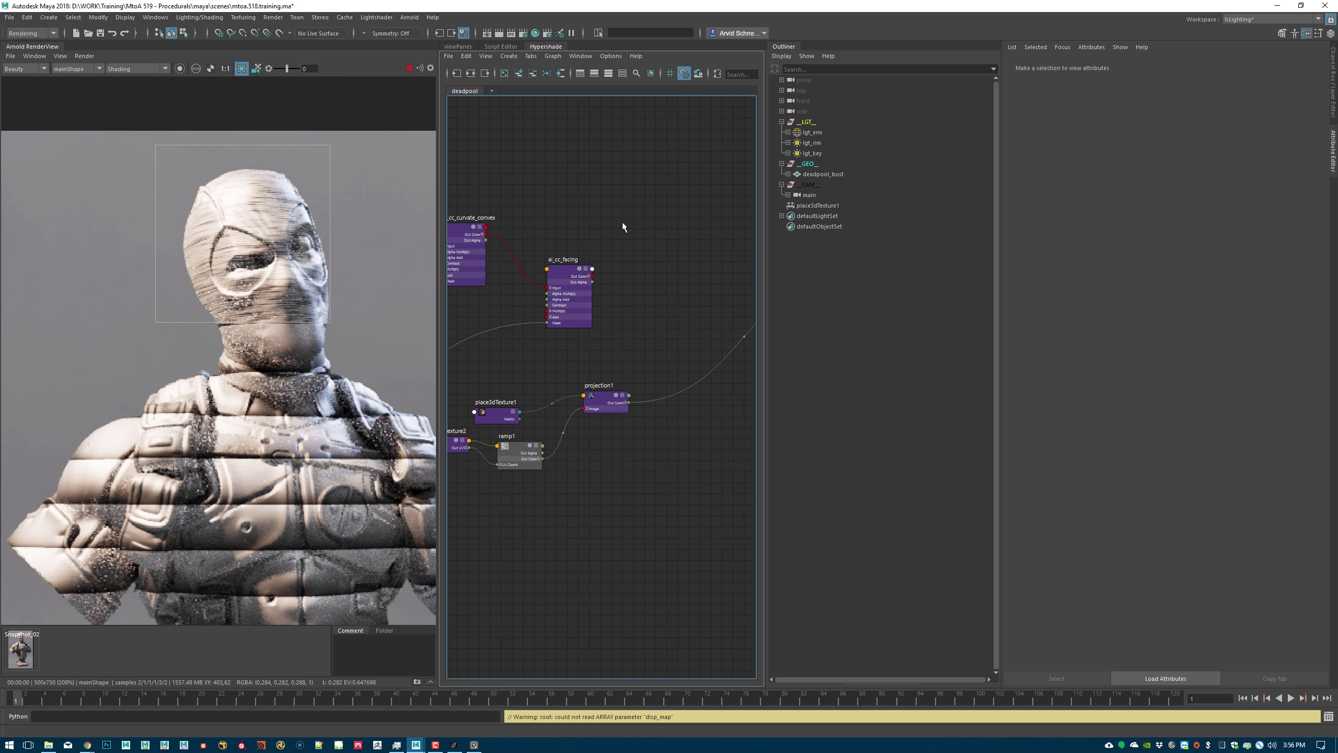
- Duplicate ai_cc_facing, place the copy beside the original and rename it ai_cc_lines
{"action": "left_click", "coordinate": [579, 281]}
{"action": "key", "text": "ctrl+d"}
{"action": "left_click_drag", "start_coordinate": [677, 353], "coordinate": [699, 265]}
{"action": "scroll", "coordinate": [656, 274], "scroll_direction": "up", "scroll_amount": 2}
{"action": "double_click", "coordinate": [652, 266]}
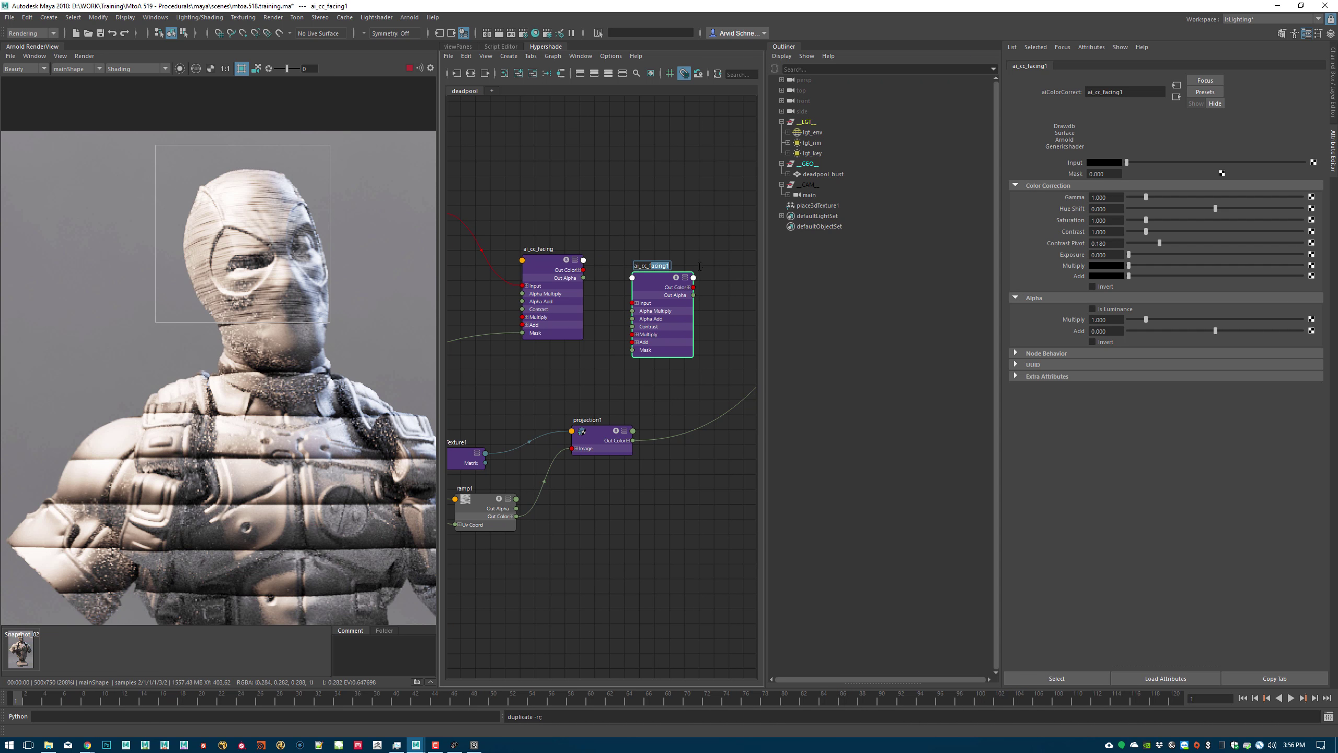
{"action": "key", "text": "BackSpace"}
{"action": "key", "text": "BackSpace"}
{"action": "key", "text": "Return"}
- Connect ai_cc_facing's Out Color to ai_cc_lines' Input and projection1's Out Color R to its Mask
{"action": "left_click_drag", "start_coordinate": [573, 267], "coordinate": [632, 303]}
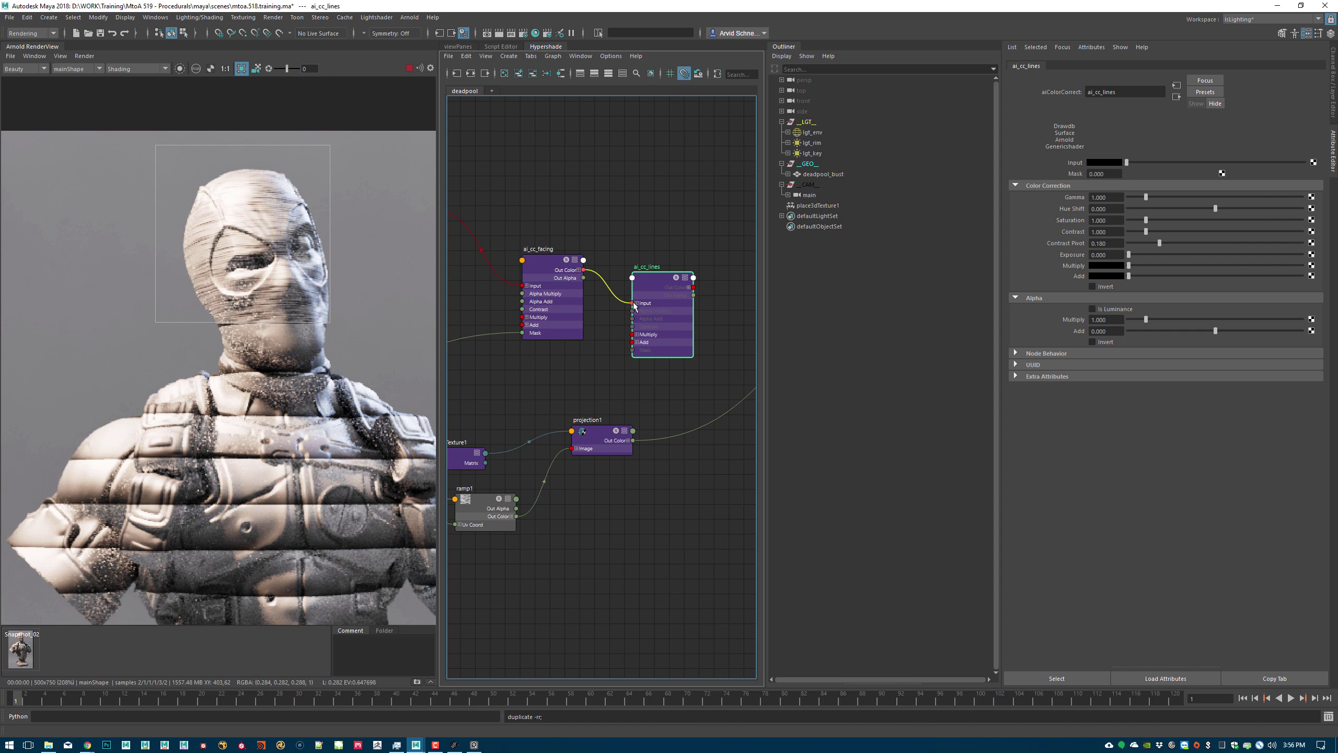
{"action": "left_click", "coordinate": [628, 440]}
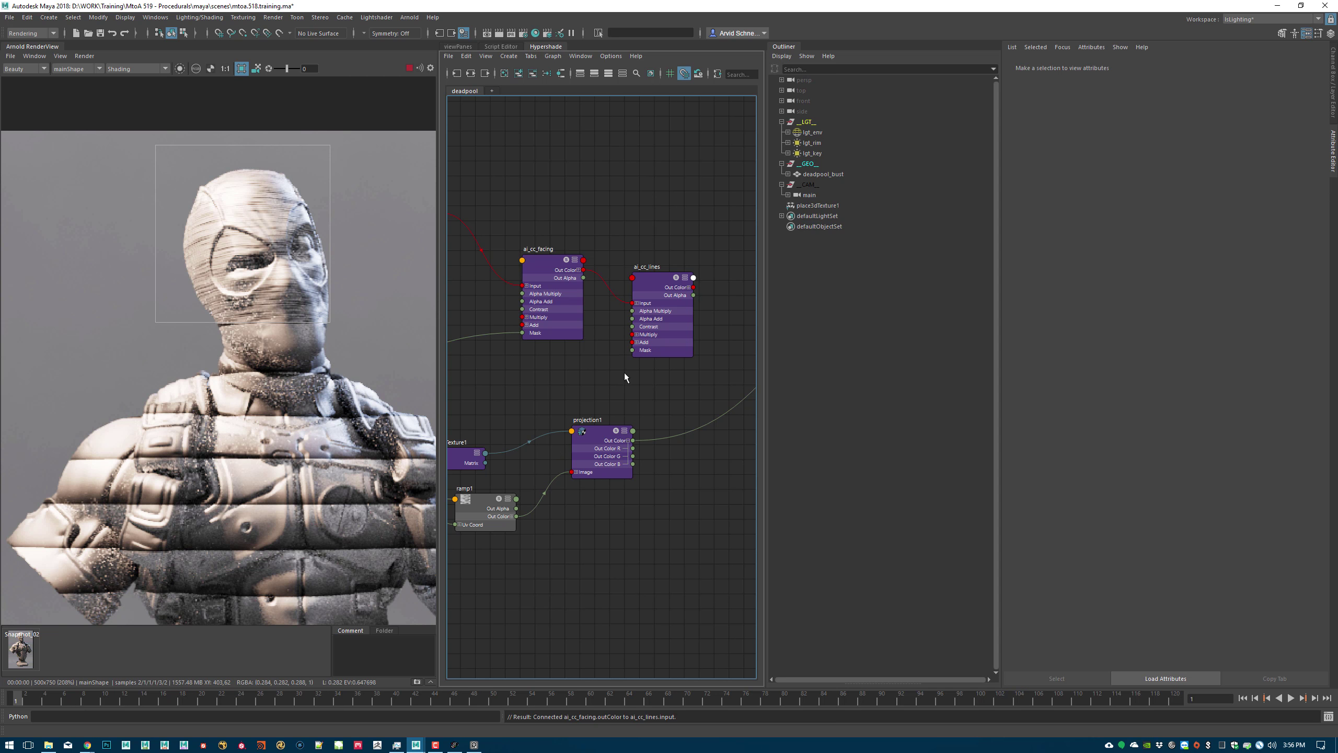
{"action": "left_click_drag", "start_coordinate": [633, 448], "coordinate": [632, 350]}
- Connect ai_cc_lines' Out Color to ai_main's Base Color
{"action": "middle_click_drag", "start_coordinate": [696, 302], "coordinate": [579, 297], "text": "alt"}
{"action": "left_click", "coordinate": [575, 282]}
{"action": "middle_click_drag", "start_coordinate": [720, 299], "coordinate": [444, 294], "text": "alt"}
{"action": "left_click", "coordinate": [548, 251]}
{"action": "middle_click_drag", "start_coordinate": [537, 271], "coordinate": [789, 271], "text": "alt"}
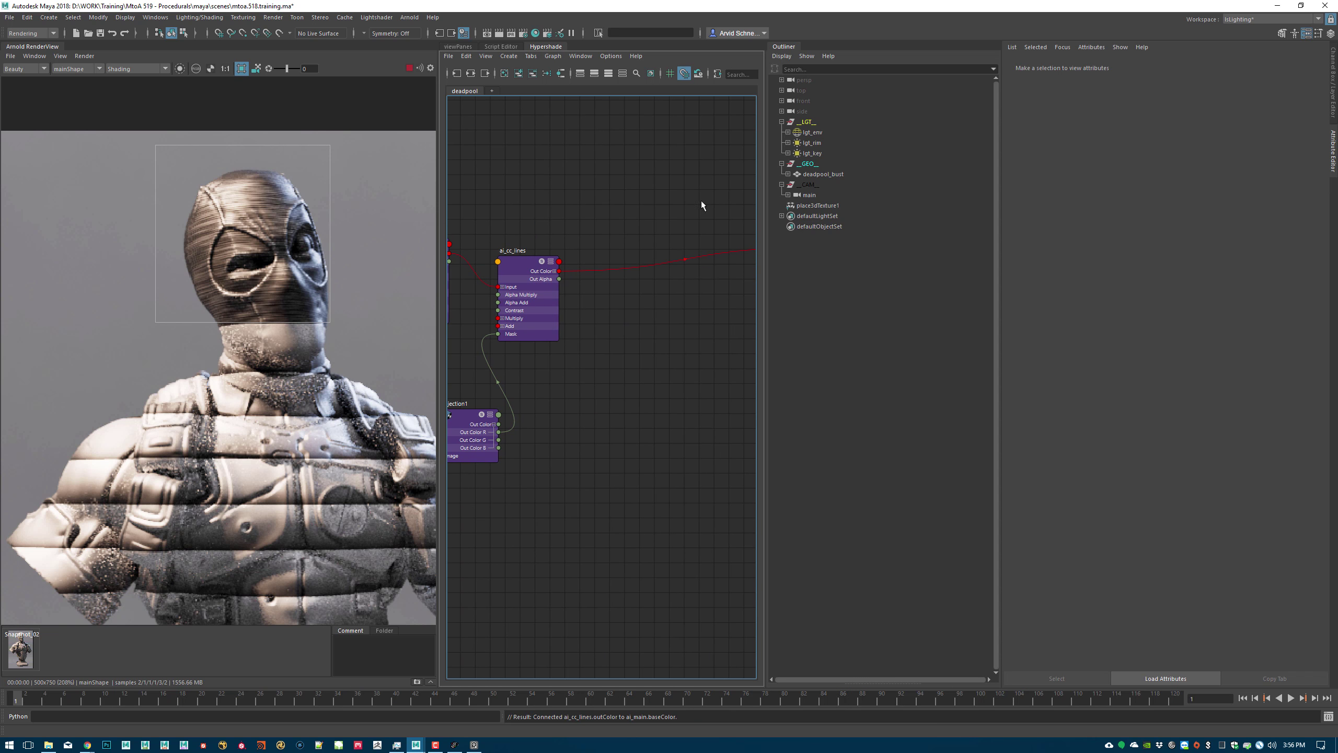
{"action": "middle_click_drag", "start_coordinate": [625, 159], "coordinate": [445, 161], "text": "alt"}
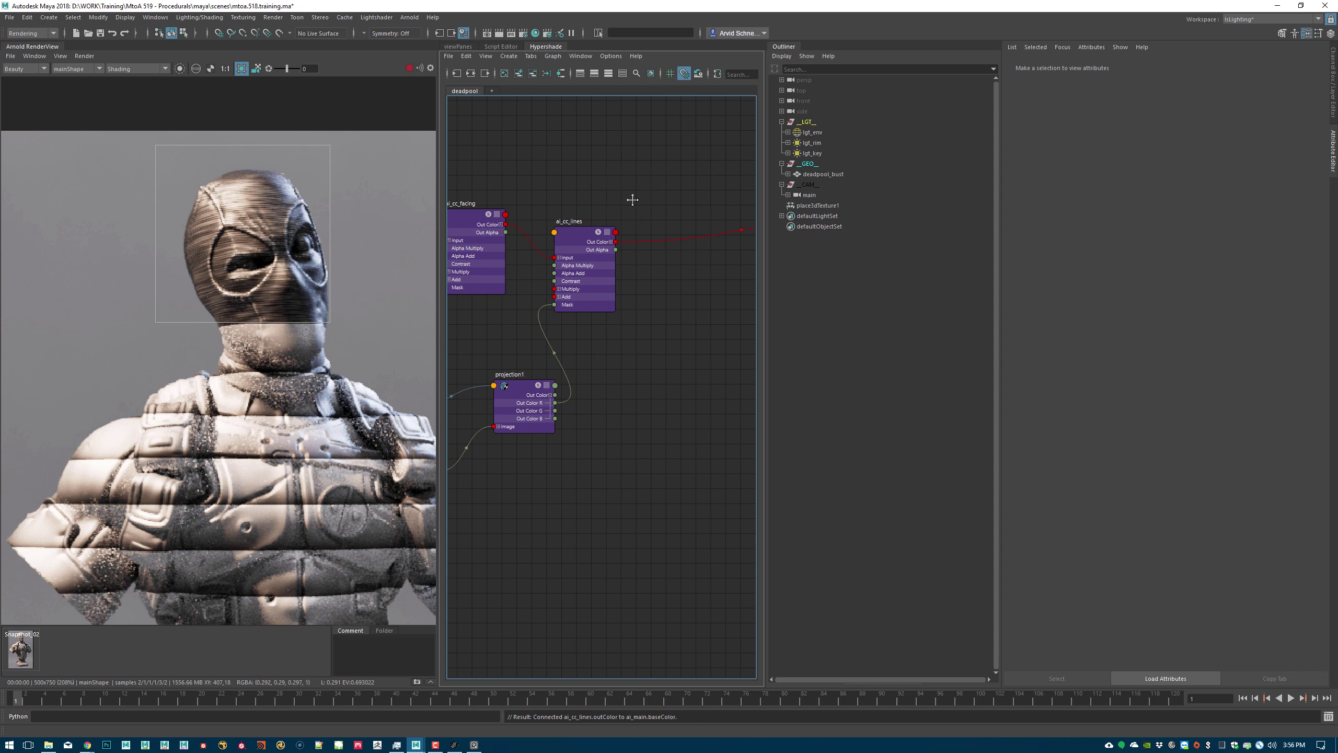
{"action": "middle_click_drag", "start_coordinate": [573, 209], "coordinate": [651, 197], "text": "alt"}
- Isolate ai_cc_lines in the render, raise its color Multiply to white and its color Add slightly above black
{"action": "left_click", "coordinate": [180, 68]}
{"action": "left_click", "coordinate": [667, 234]}
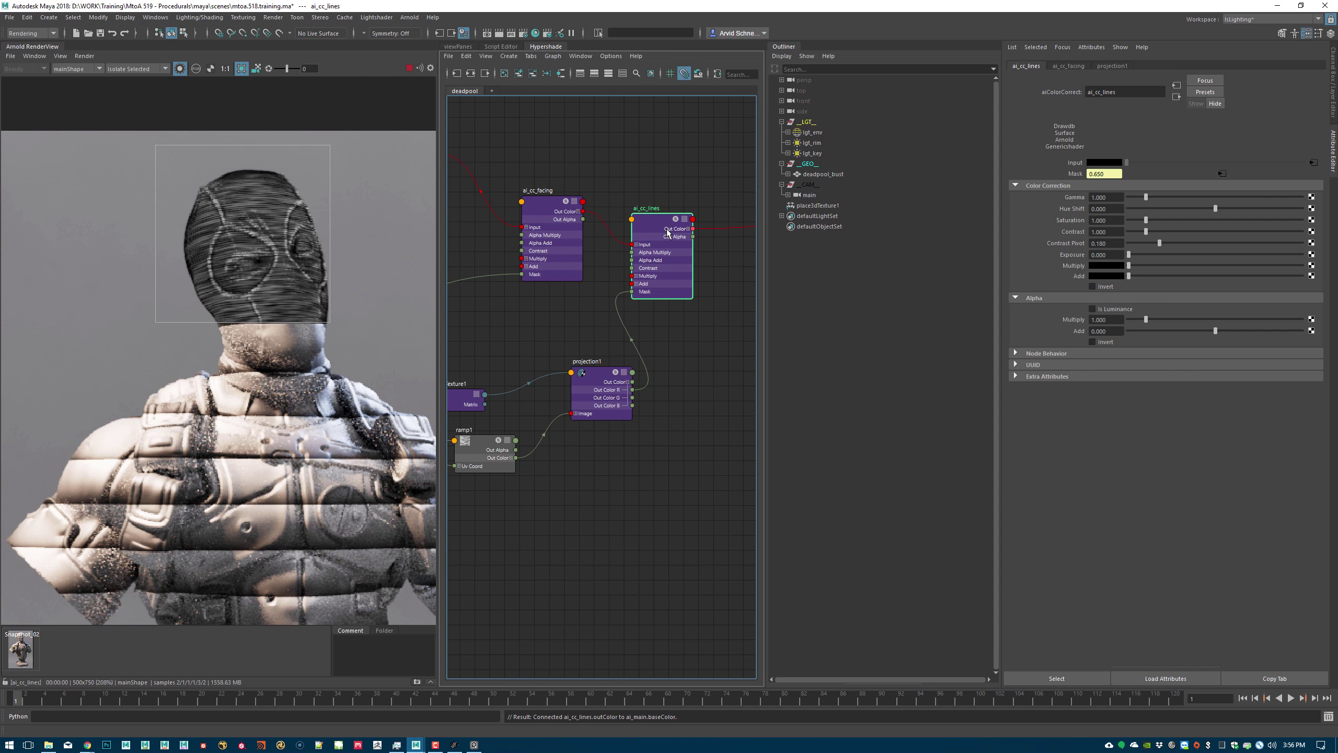
{"action": "left_click_drag", "start_coordinate": [1135, 265], "coordinate": [1301, 265]}
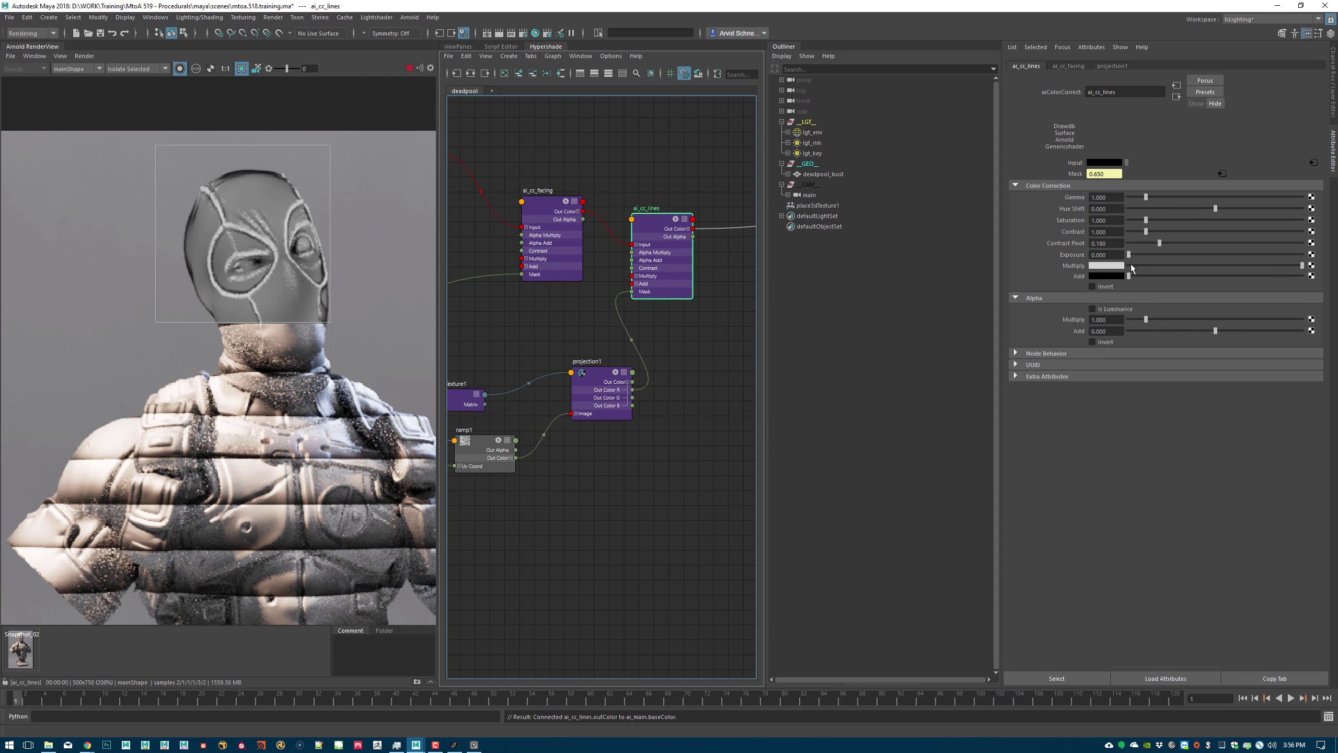
{"action": "left_click_drag", "start_coordinate": [1130, 275], "coordinate": [1141, 279]}
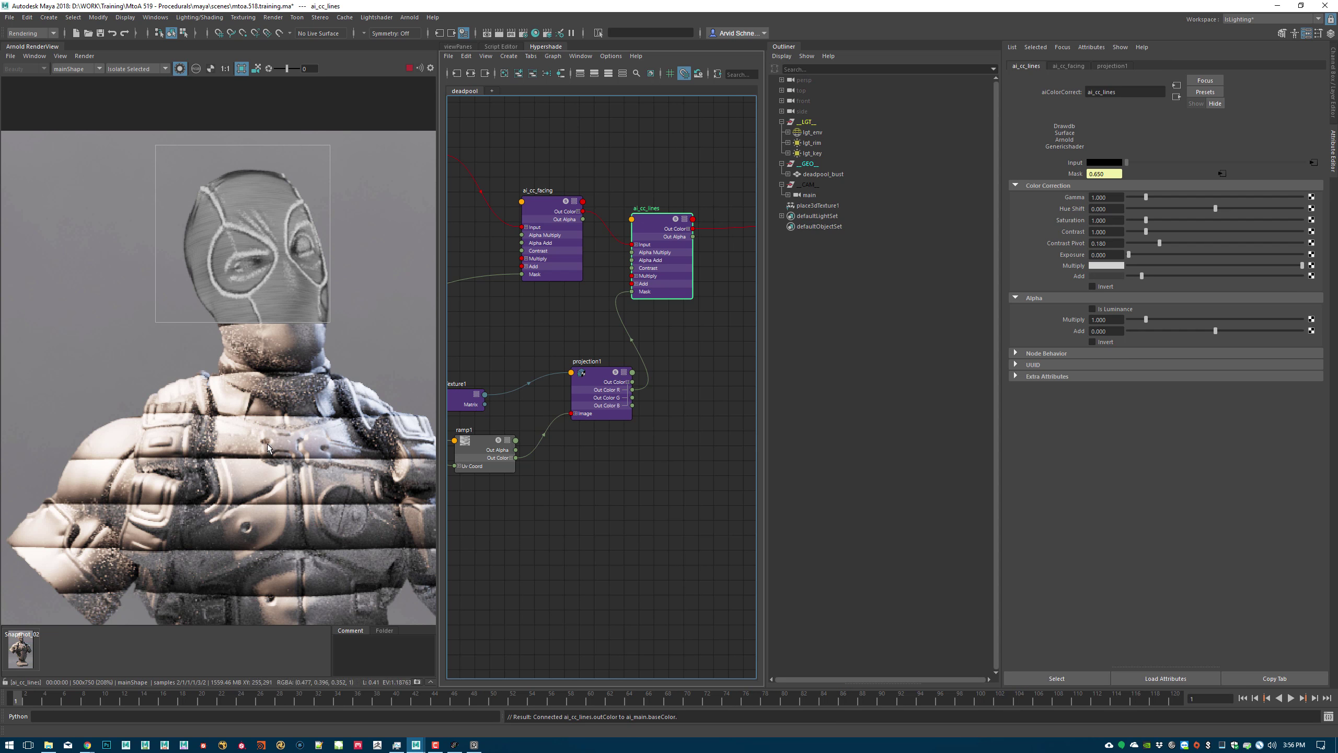
- Inspect the isolated lines across the bust, restore full shading and set the render region around the whole head
{"action": "scroll", "coordinate": [273, 327], "scroll_direction": "up", "scroll_amount": 2}
{"action": "scroll", "coordinate": [196, 437], "scroll_direction": "up", "scroll_amount": 3}
{"action": "middle_click_drag", "start_coordinate": [197, 437], "coordinate": [340, 493]}
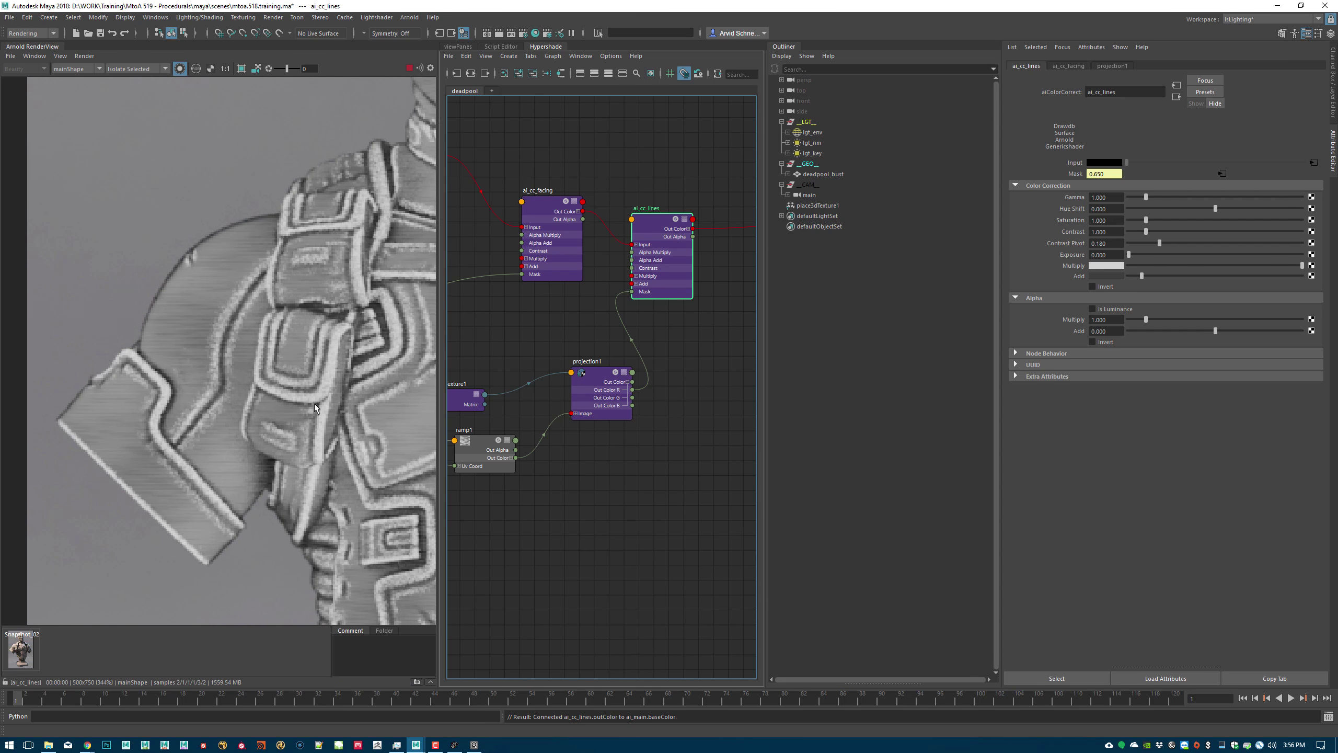
{"action": "middle_click_drag", "start_coordinate": [391, 232], "coordinate": [211, 274]}
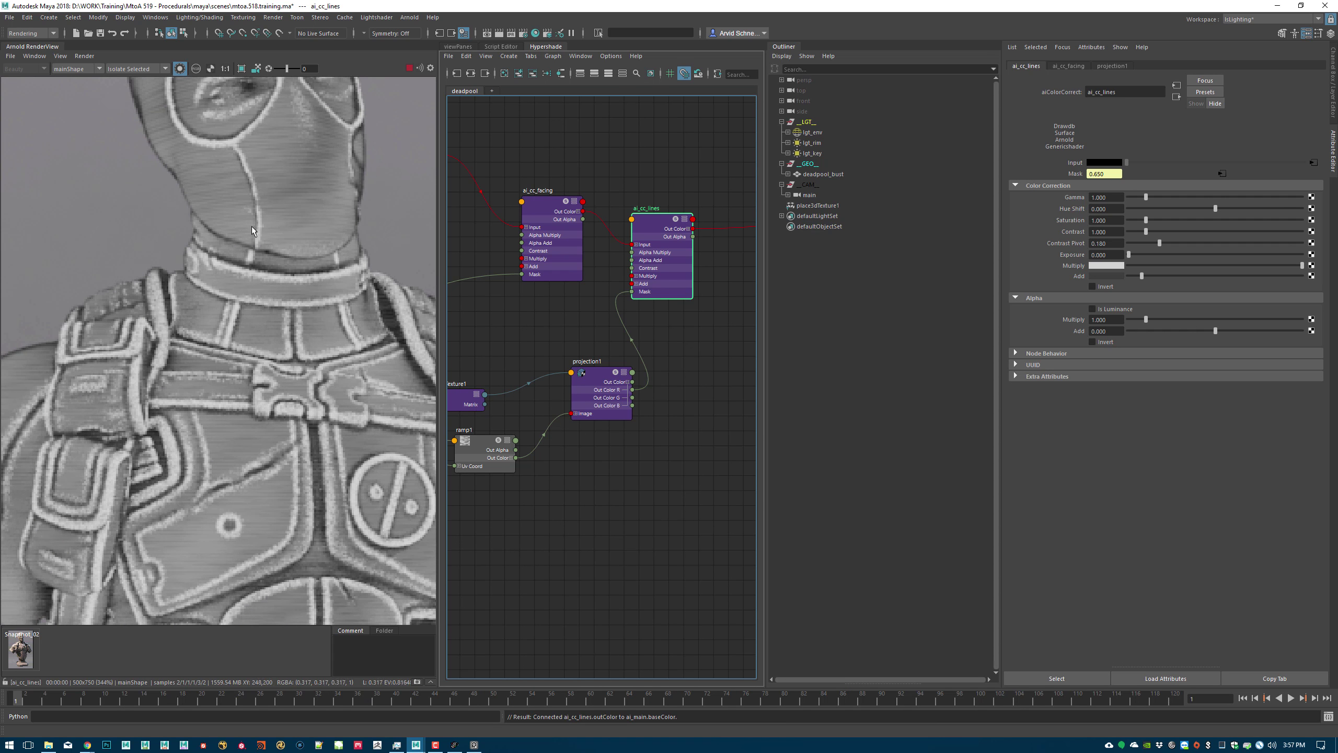
{"action": "middle_click_drag", "start_coordinate": [251, 226], "coordinate": [183, 493]}
{"action": "left_click", "coordinate": [180, 70]}
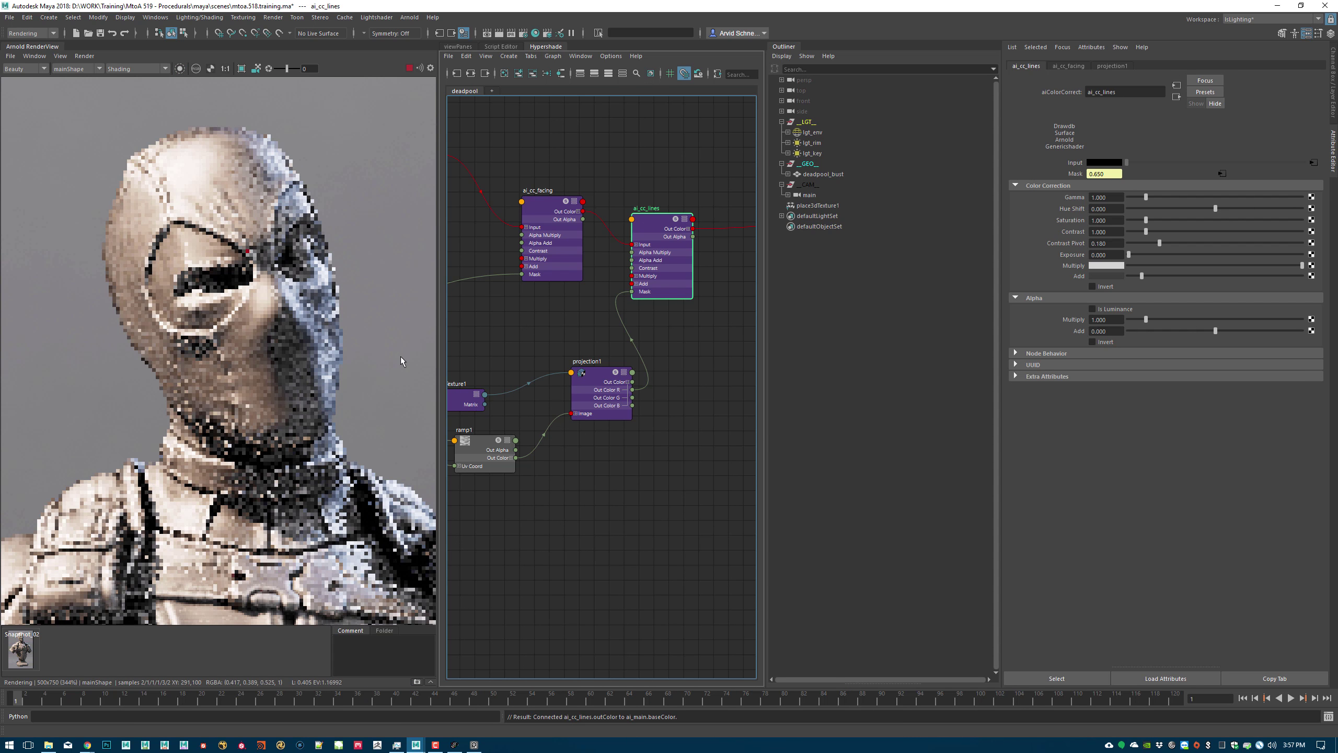
{"action": "left_click_drag", "start_coordinate": [186, 287], "coordinate": [340, 431], "text": "shift"}
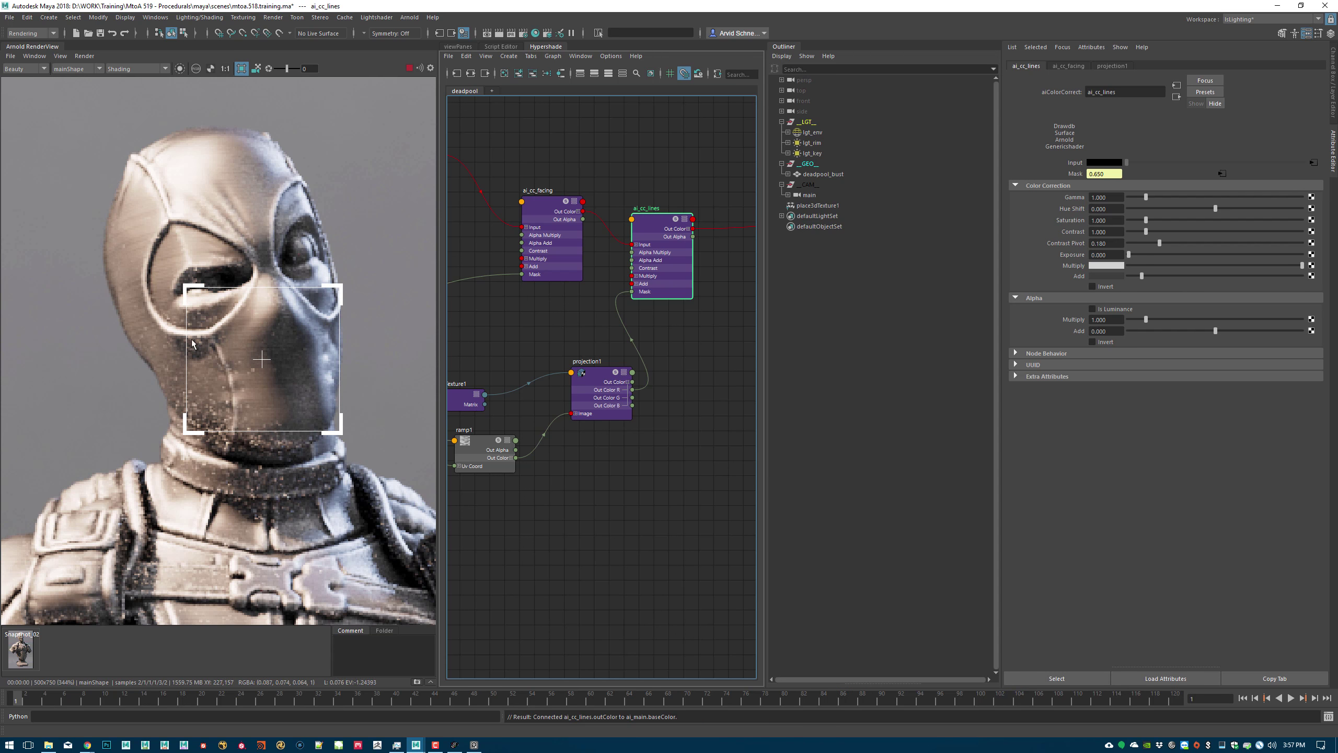
{"action": "left_click_drag", "start_coordinate": [84, 97], "coordinate": [378, 471]}
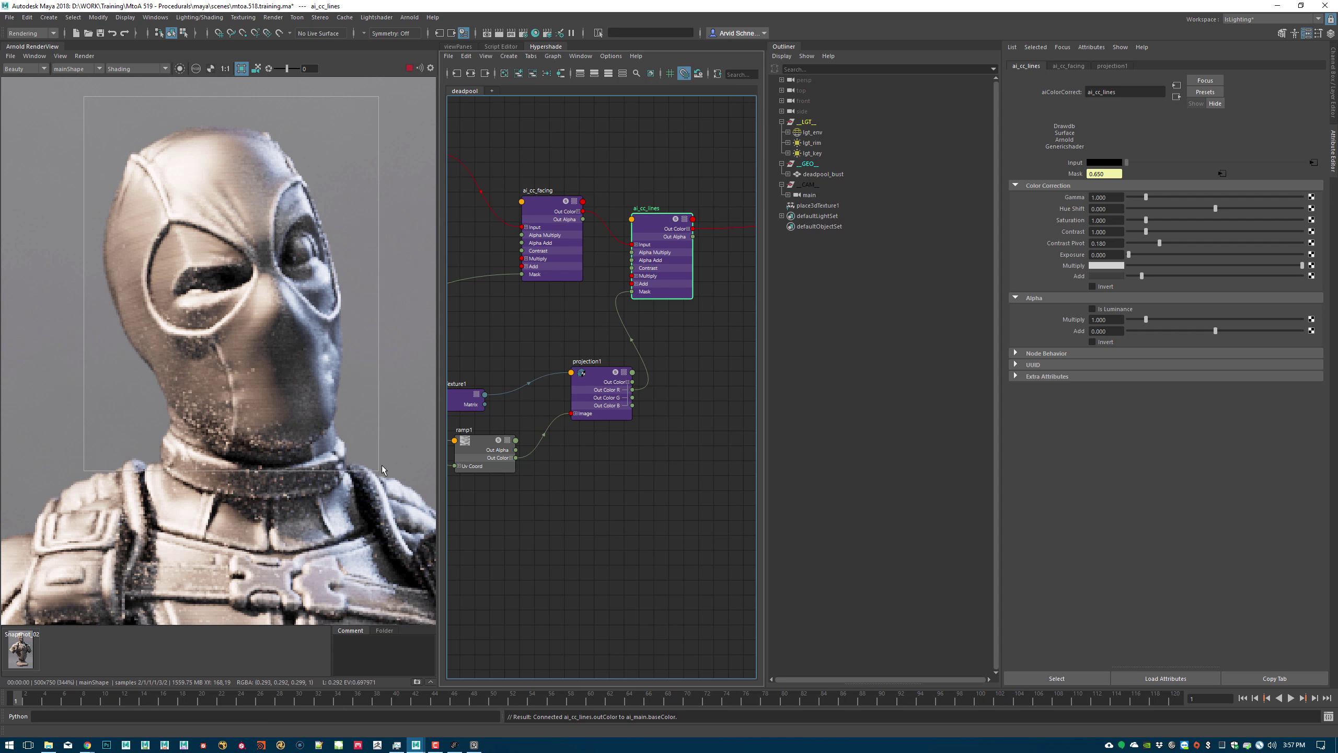
- Create an aiNoise node beside ai_main in the shader graph
{"action": "right_click_drag", "start_coordinate": [708, 338], "coordinate": [624, 319], "text": "alt"}
{"action": "mouse_move", "coordinate": [623, 319]}
{"action": "middle_mouse_down", "text": "alt"}
{"action": "mouse_move", "coordinate": [483, 289]}
{"action": "mouse_move", "coordinate": [549, 345]}
{"action": "mouse_move", "coordinate": [750, 307]}
{"action": "middle_mouse_up", "text": "alt"}
{"action": "middle_click_drag", "start_coordinate": [619, 355], "coordinate": [540, 332]}
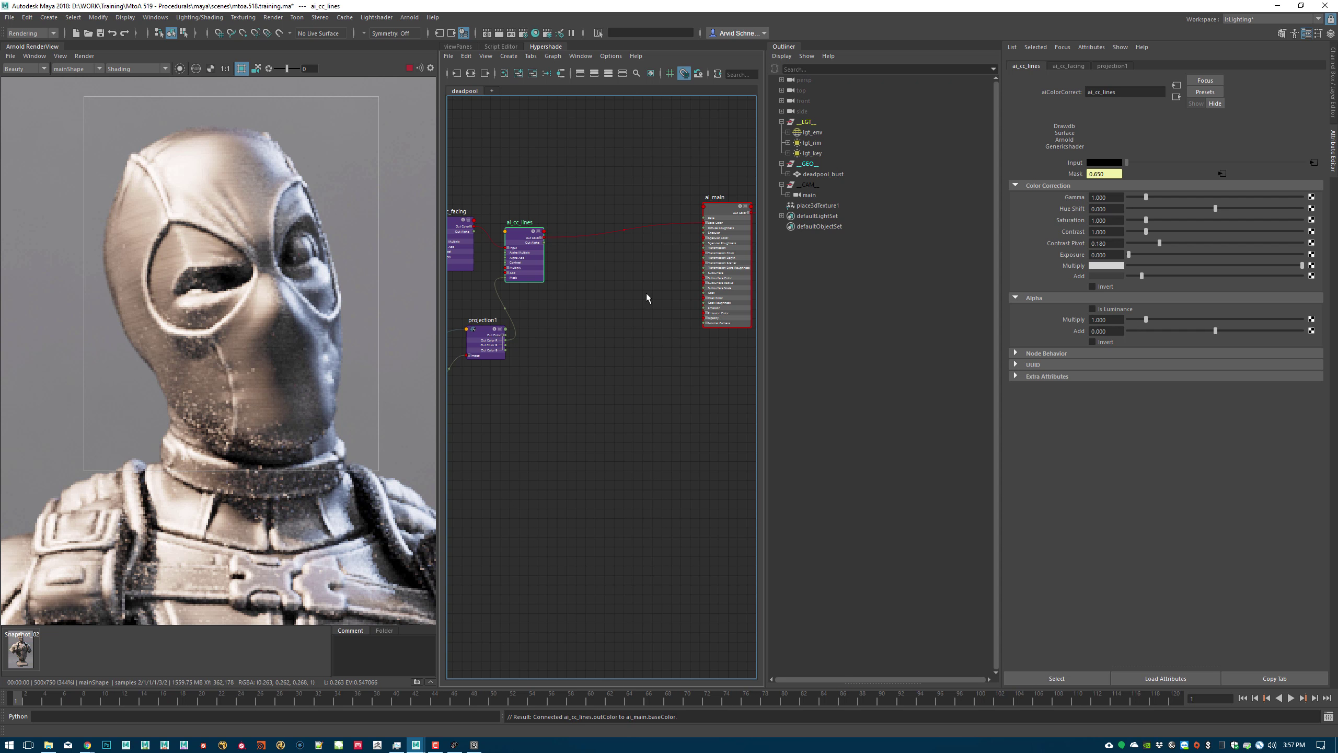
{"action": "middle_click_drag", "start_coordinate": [647, 293], "coordinate": [586, 305], "text": "alt"}
{"action": "right_click_drag", "start_coordinate": [650, 245], "coordinate": [796, 266], "text": "alt"}
{"action": "left_click", "coordinate": [560, 340]}
{"action": "key", "text": "Tab"}
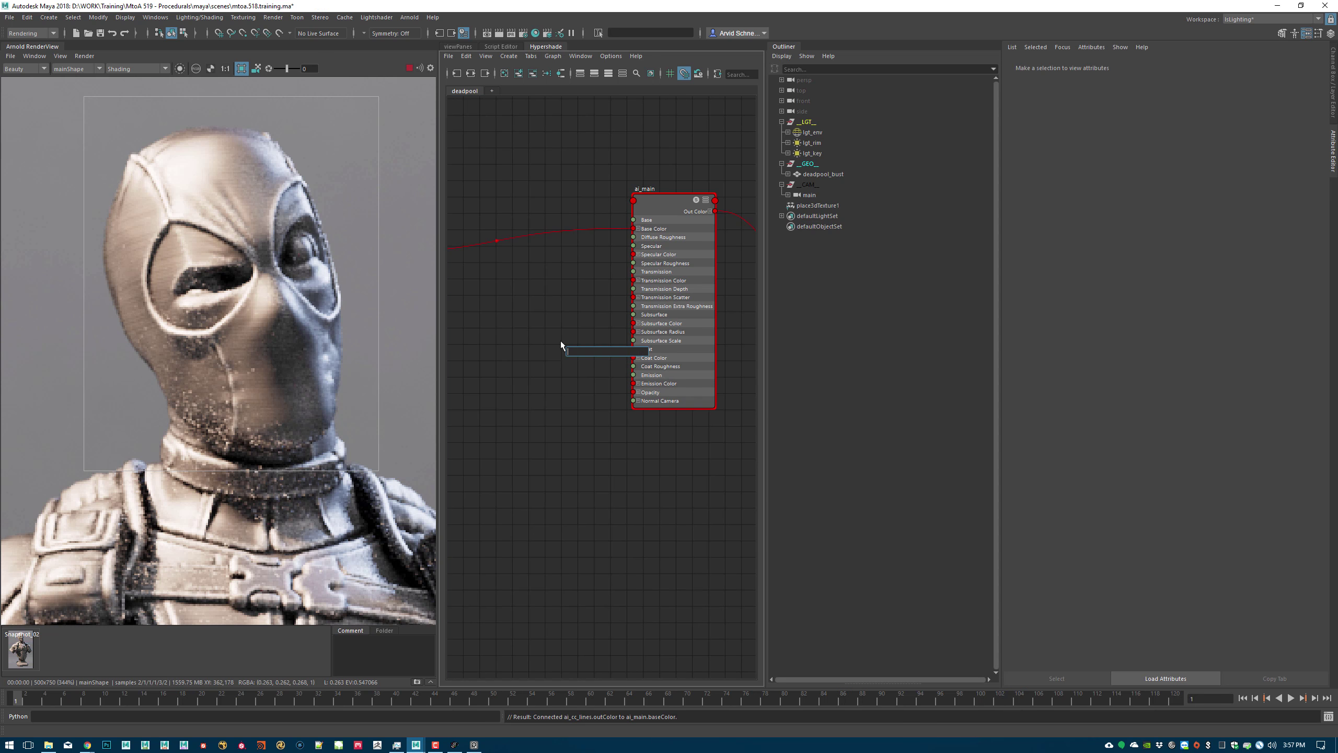
{"action": "type", "text": "ais"}
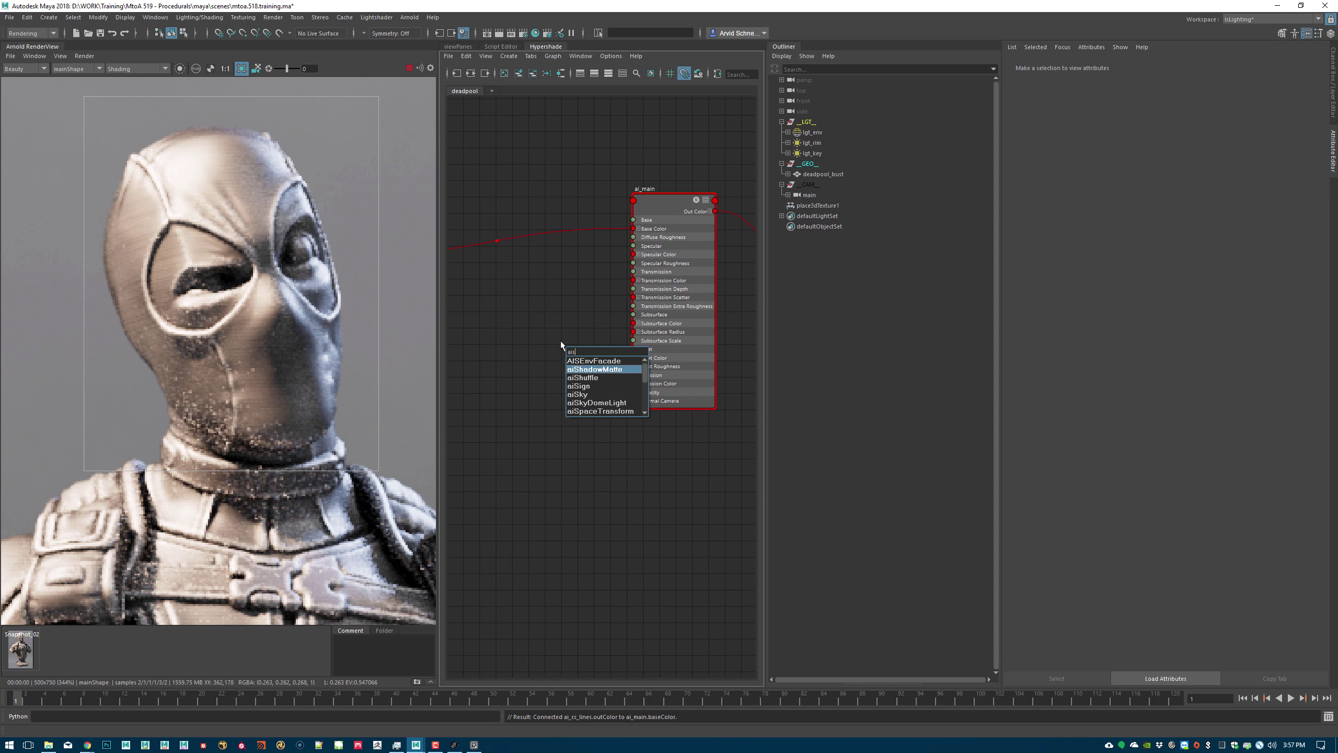
{"action": "key", "text": "BackSpace"}
{"action": "type", "text": "no"}
{"action": "key", "text": "Down"}
{"action": "key", "text": "Return"}
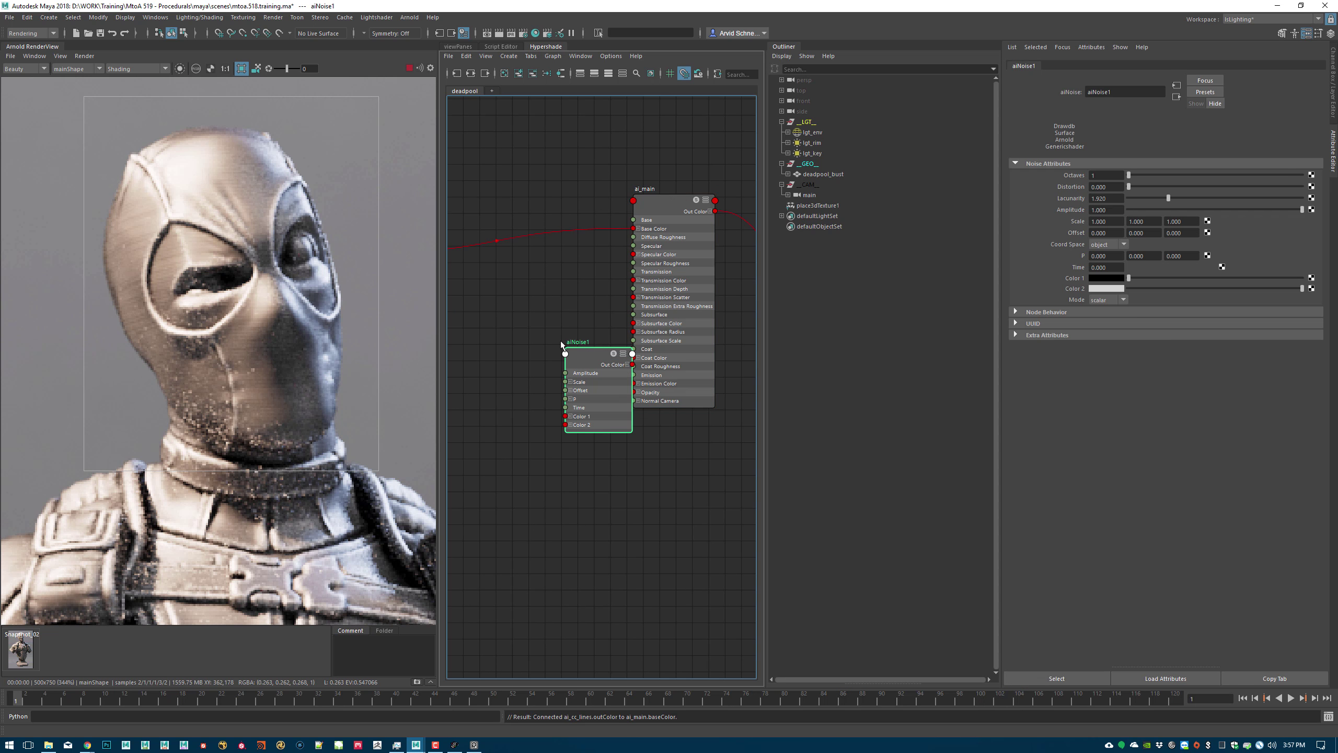
- Move aiNoise1 clear of ai_main and connect its Out Color R to ai_main's Specular Roughness
{"action": "middle_click_drag", "start_coordinate": [583, 321], "coordinate": [702, 309], "text": "alt"}
{"action": "left_click_drag", "start_coordinate": [710, 349], "coordinate": [596, 348]}
{"action": "middle_click_drag", "start_coordinate": [597, 316], "coordinate": [473, 335], "text": "alt"}
{"action": "middle_click_drag", "start_coordinate": [530, 386], "coordinate": [576, 394]}
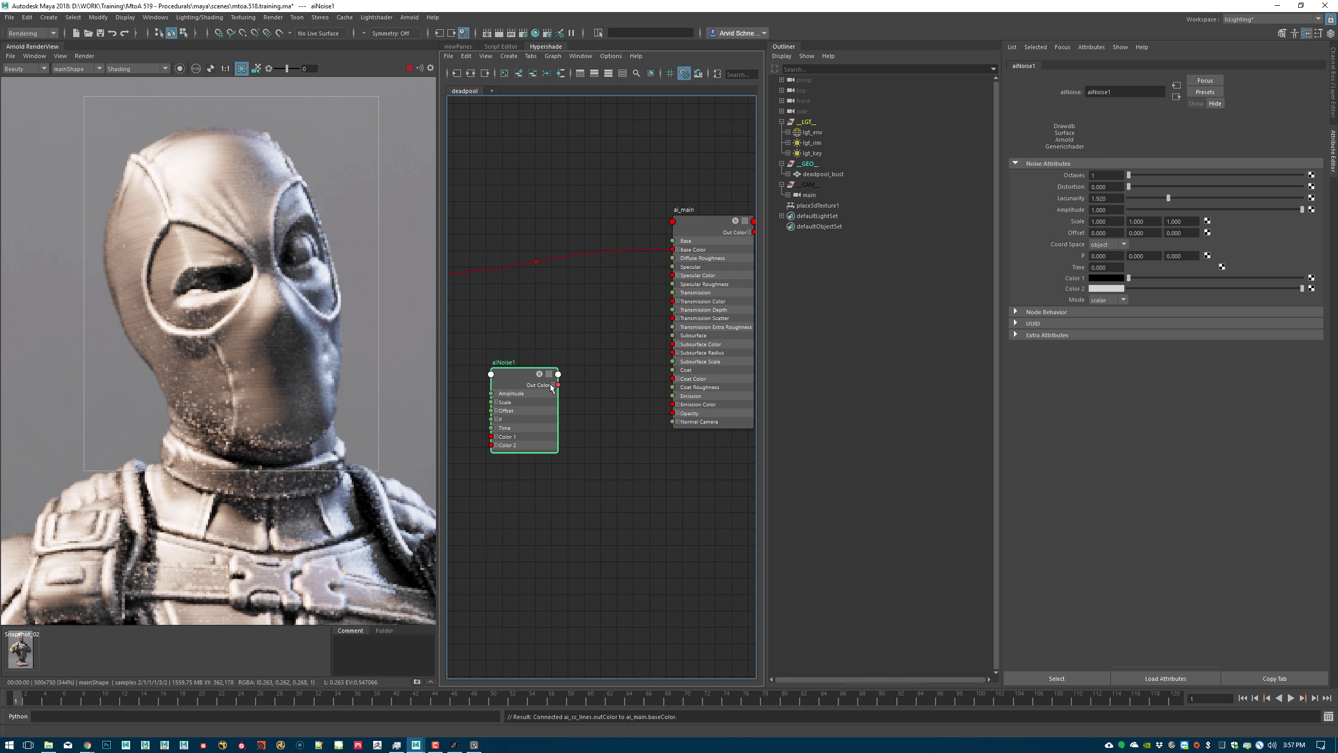
{"action": "left_click", "coordinate": [554, 386]}
{"action": "left_click_drag", "start_coordinate": [558, 393], "coordinate": [673, 284]}
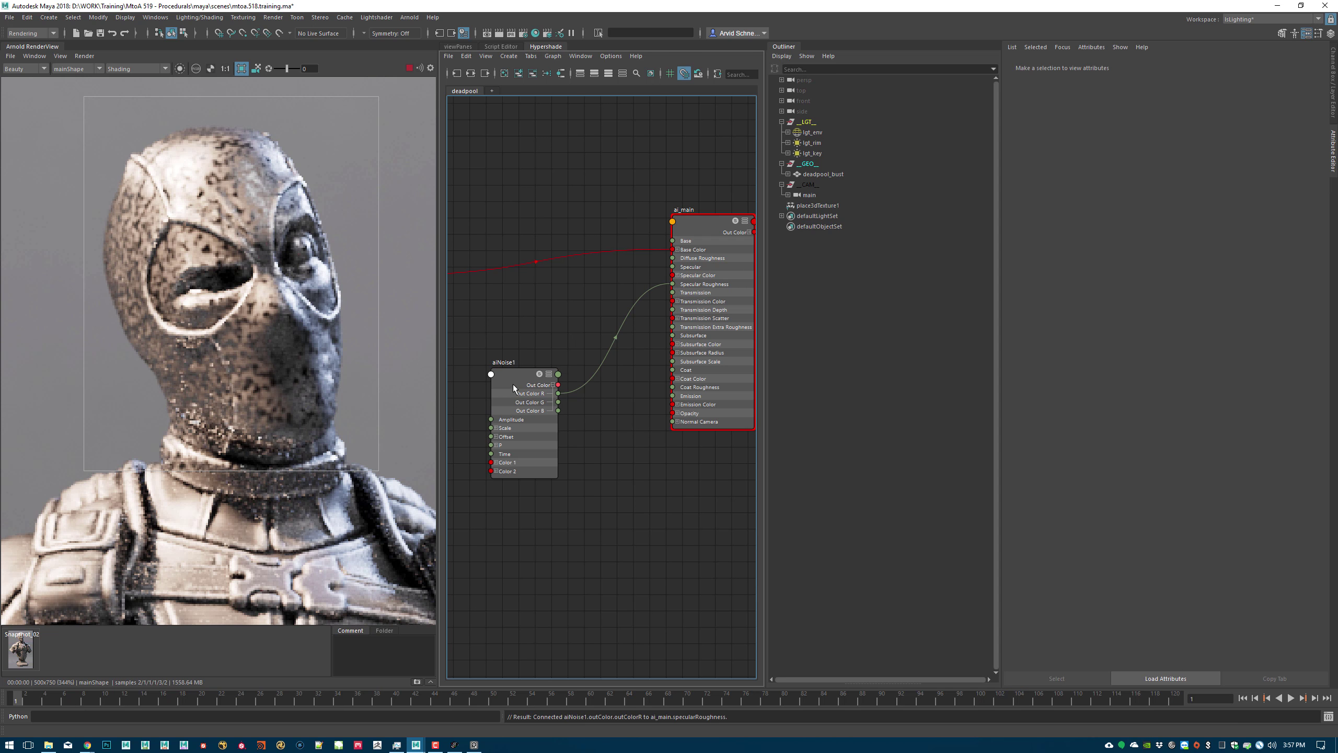
- Isolate aiNoise1 in the render and set its Scale to 0.1 on all three axes
{"action": "left_click_drag", "start_coordinate": [513, 387], "coordinate": [528, 374]}
{"action": "left_click", "coordinate": [180, 68]}
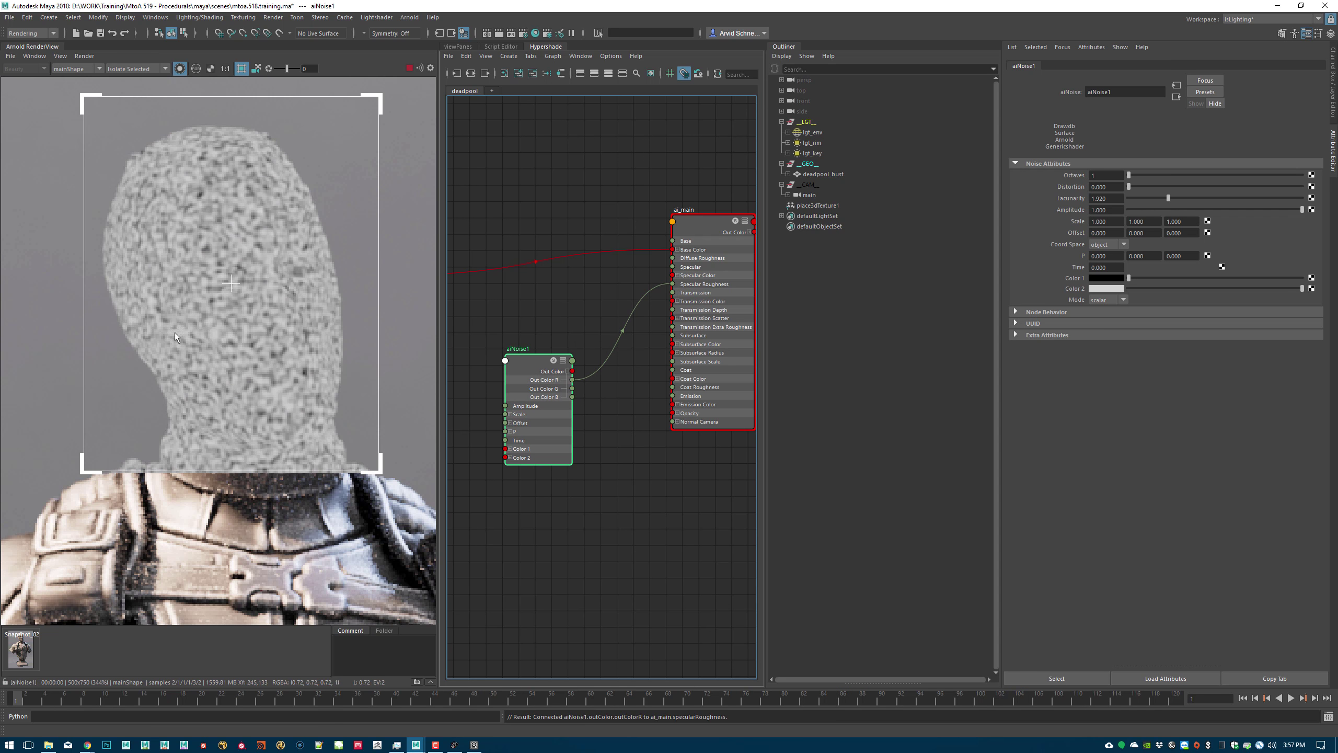
{"action": "left_click_drag", "start_coordinate": [1109, 222], "coordinate": [1014, 210]}
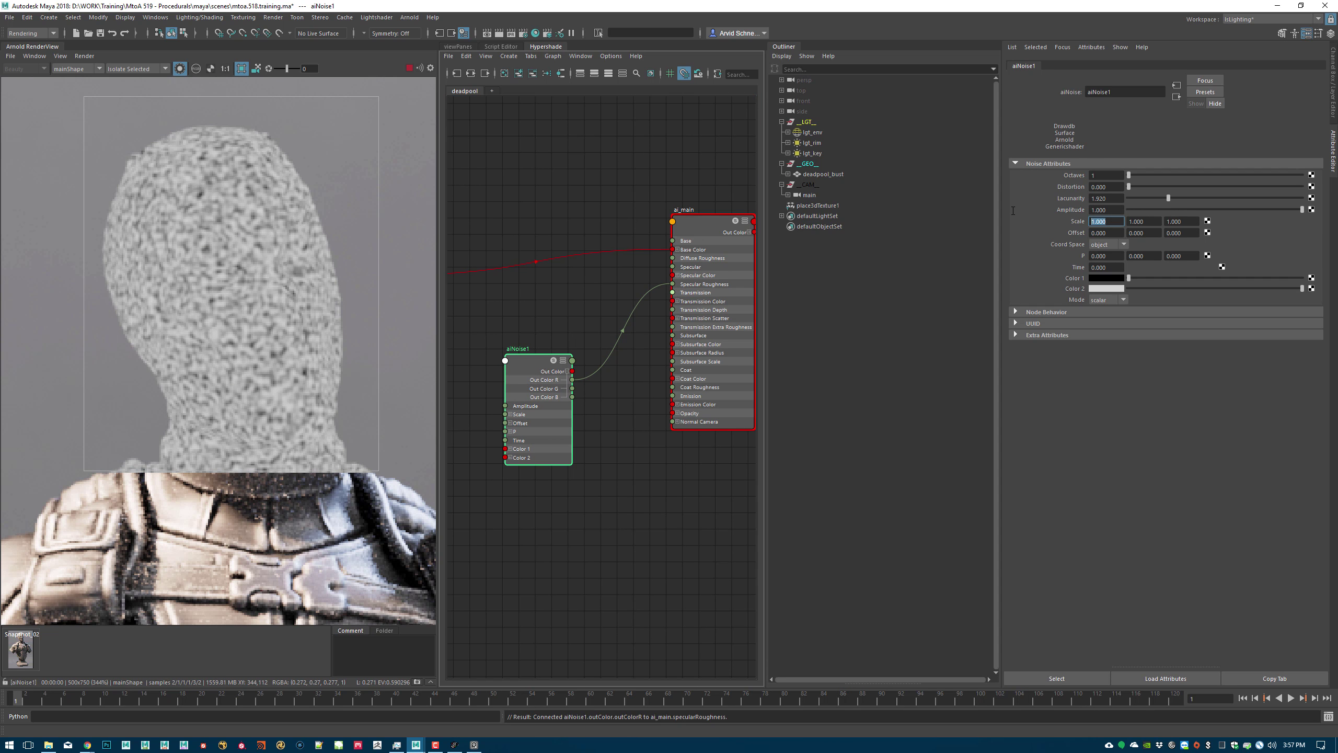
{"action": "type", "text": ".1"}
{"action": "key", "text": "Tab"}
{"action": "type", "text": ".1"}
{"action": "key", "text": "Tab"}
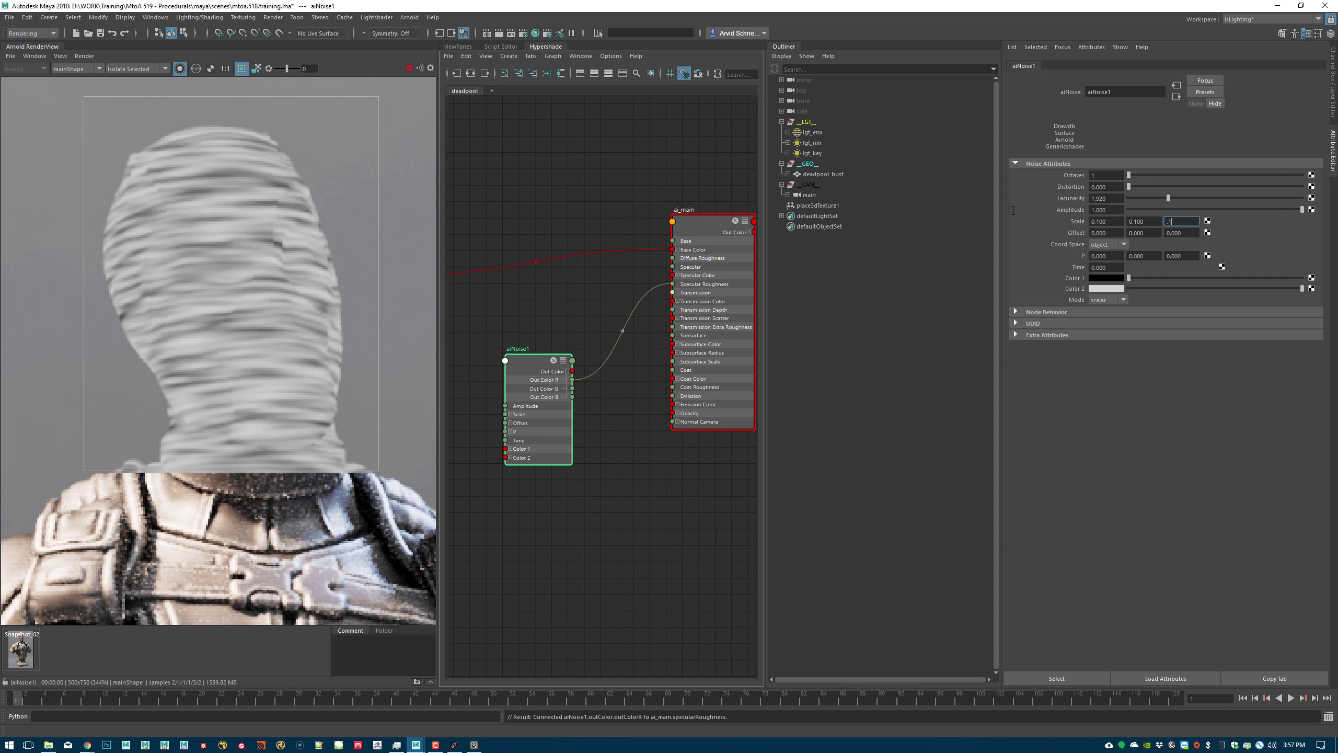
{"action": "type", "text": ".1"}
{"action": "key", "text": "Return"}
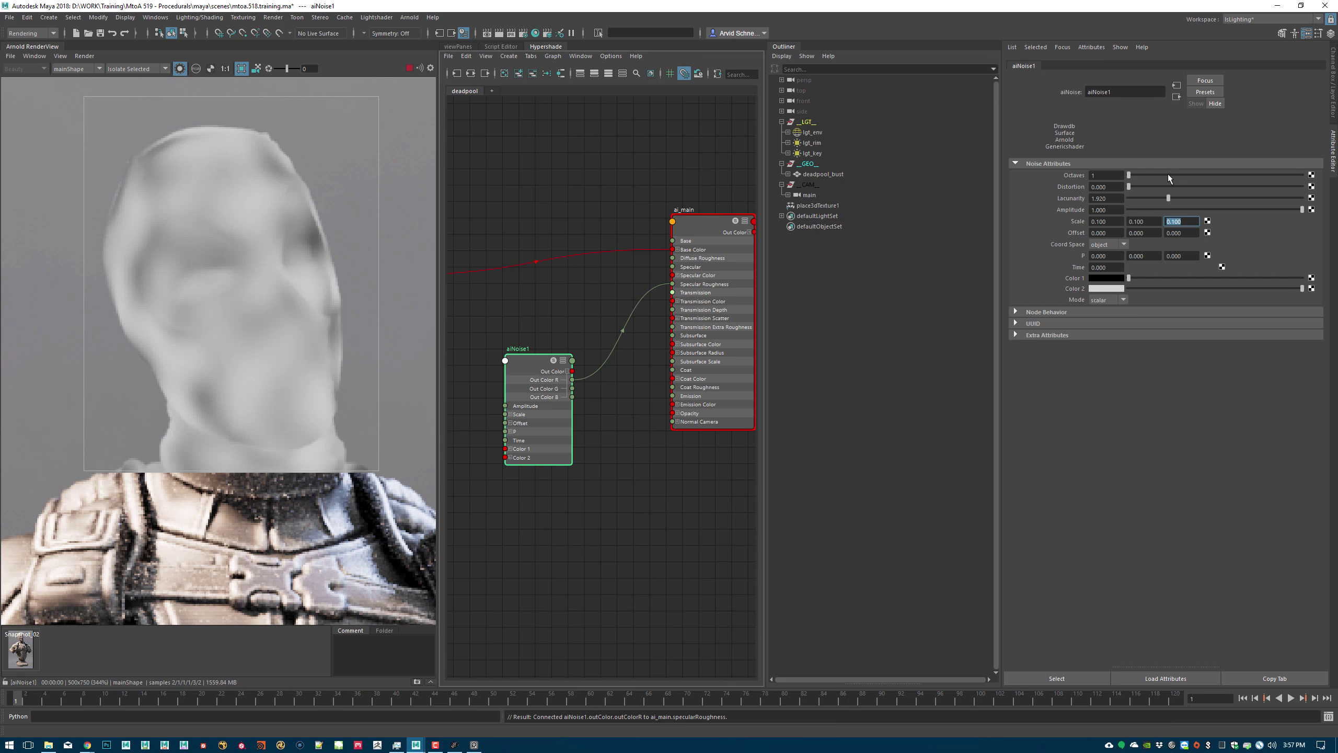
- Set aiNoise1's Octaves to 5 and Distortion to 1.485, and save the scene
{"action": "left_click_drag", "start_coordinate": [1168, 176], "coordinate": [1228, 177]}
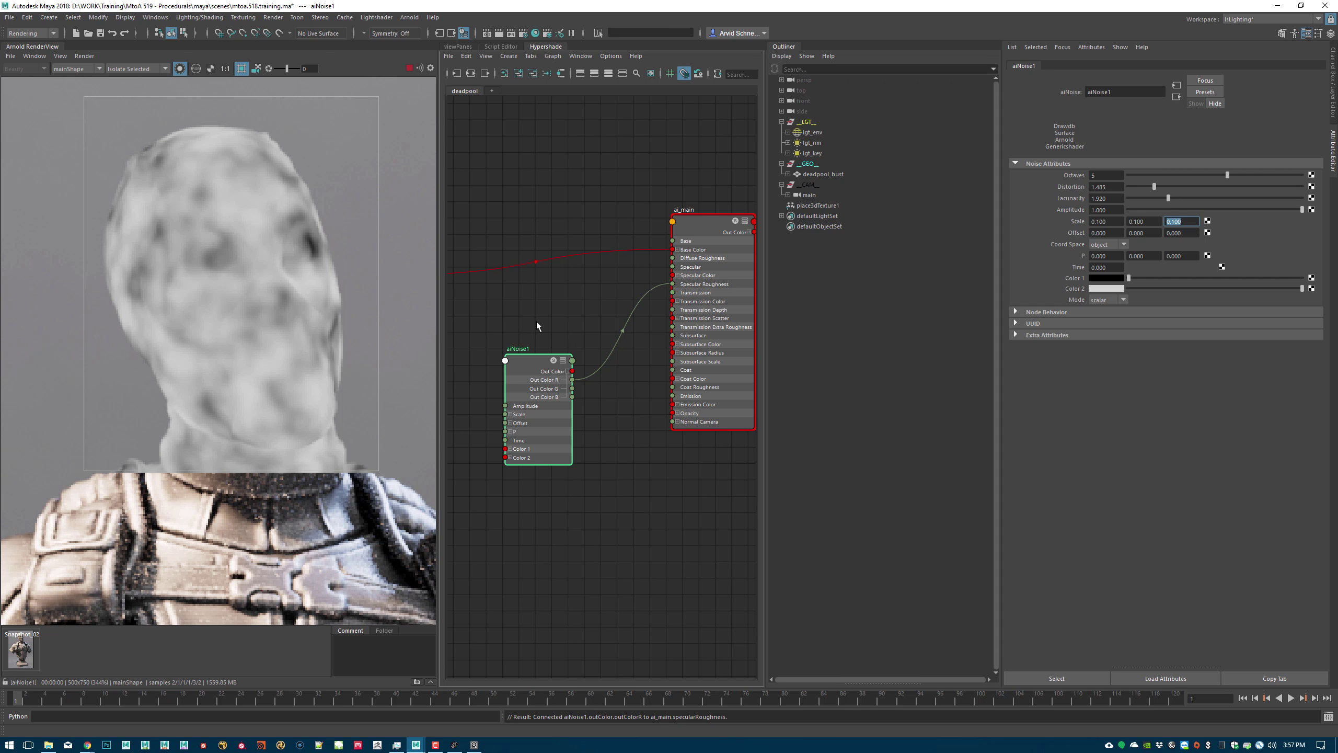
{"action": "left_click", "coordinate": [84, 56]}
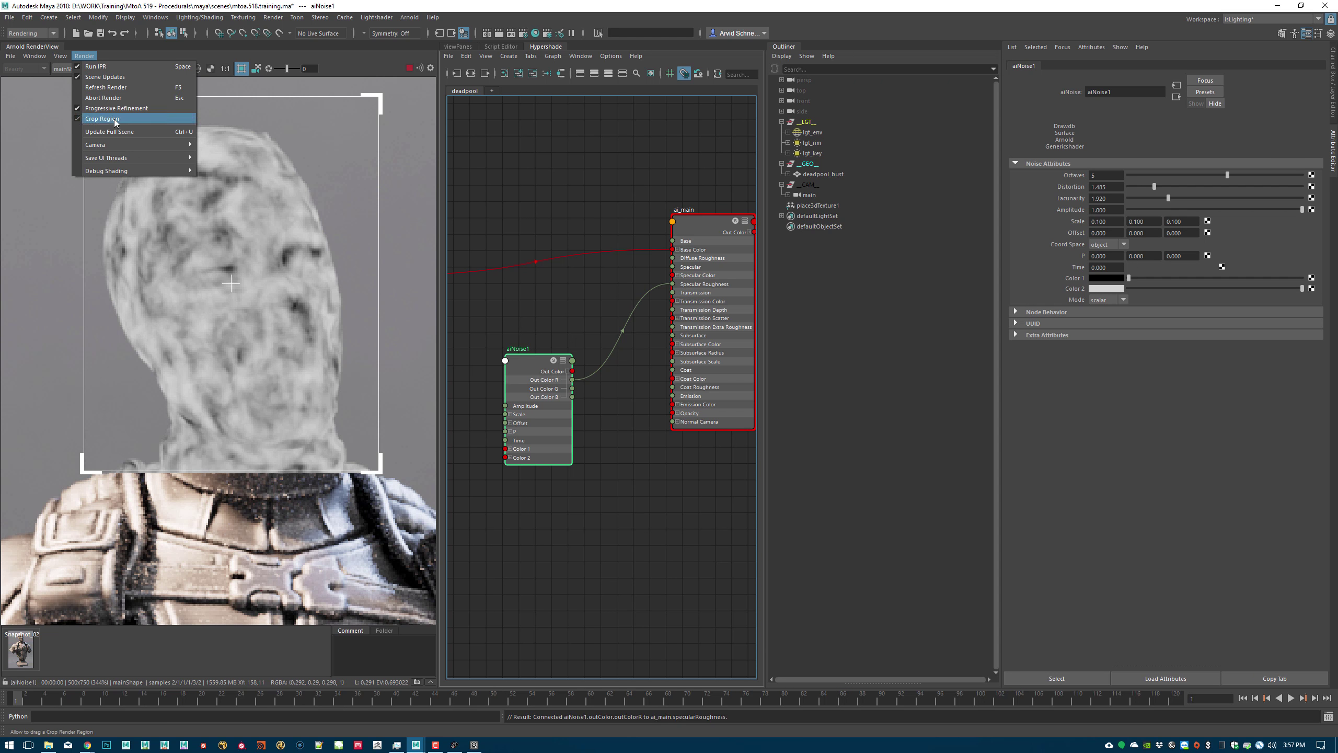
{"action": "left_click", "coordinate": [115, 120]}
{"action": "key", "text": "ctrl+s"}
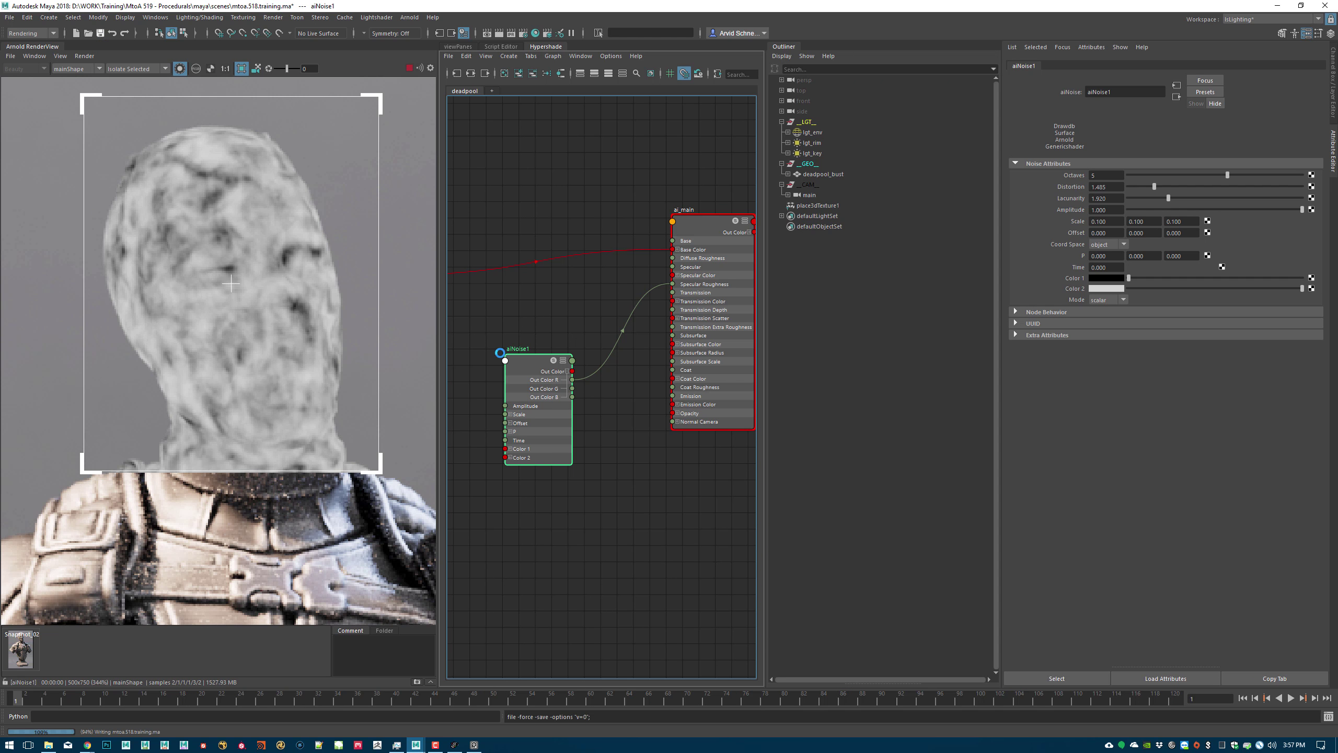
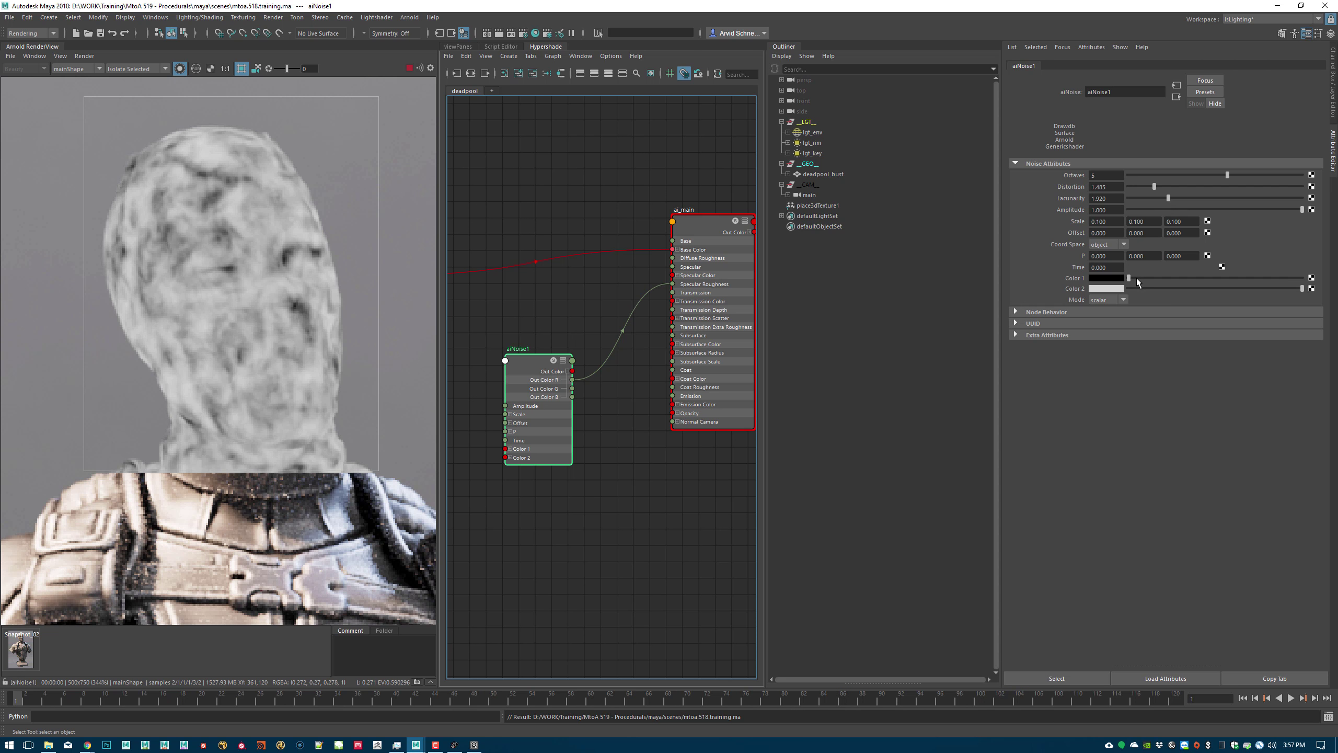
- Set aiNoise1's Color 1 to a mid gray of about 0.23 and Color 2 to light gray, restoring the full shaded render
{"action": "left_click_drag", "start_coordinate": [1137, 277], "coordinate": [1168, 277]}
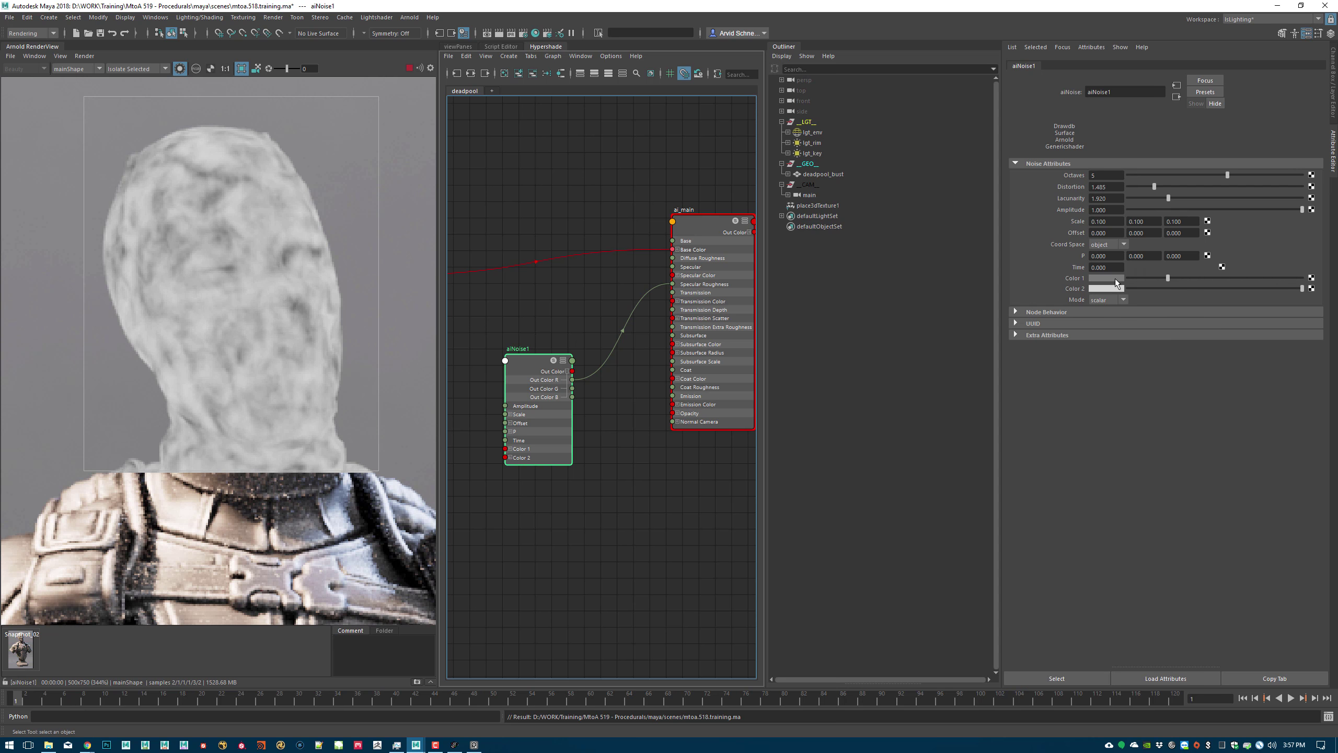
{"action": "left_click", "coordinate": [1116, 279]}
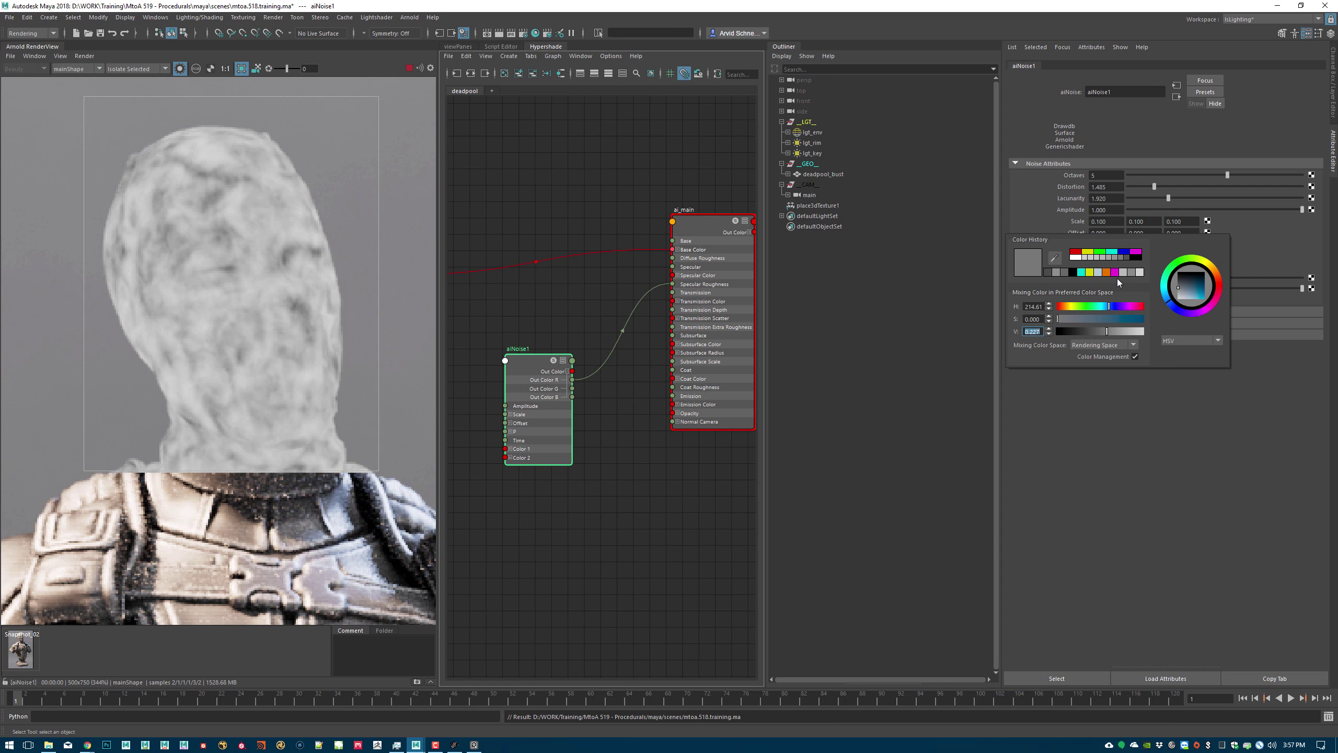
{"action": "left_click", "coordinate": [1233, 289]}
{"action": "left_click", "coordinate": [1113, 288]}
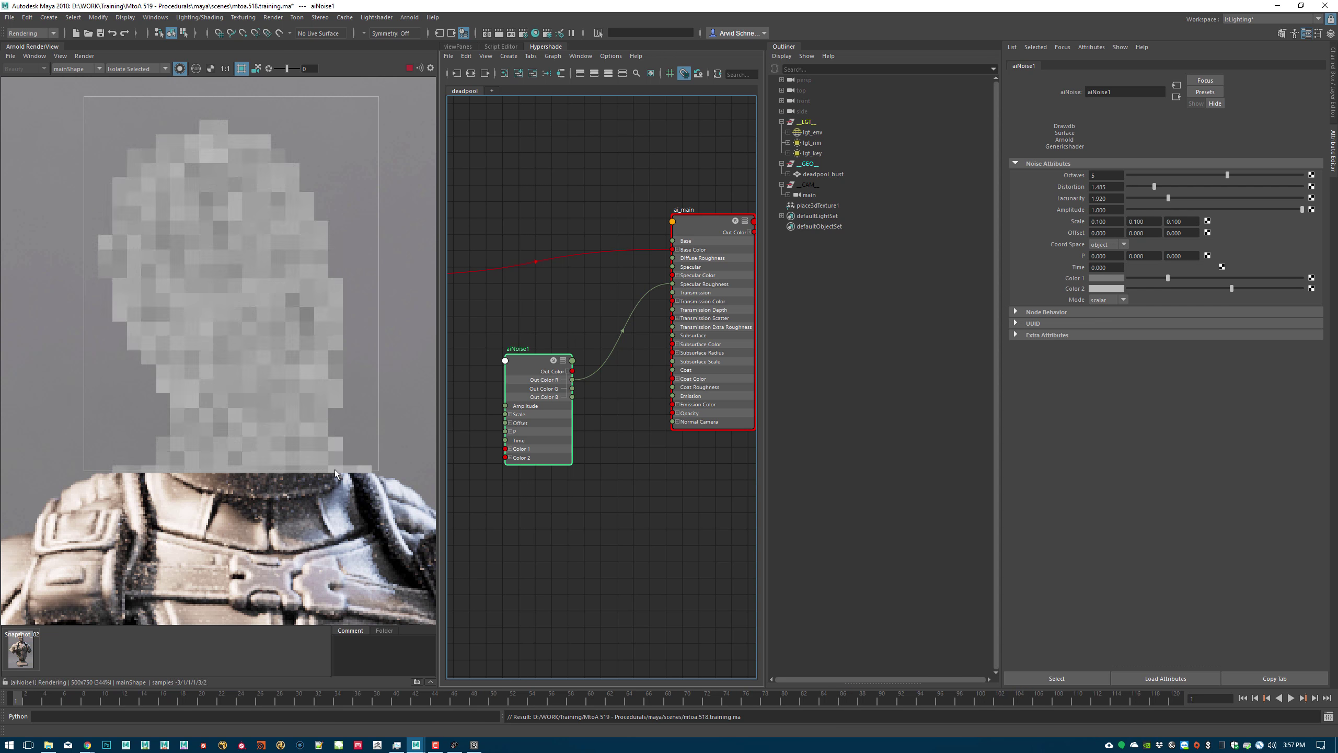
{"action": "left_click_drag", "start_coordinate": [535, 369], "coordinate": [535, 370]}
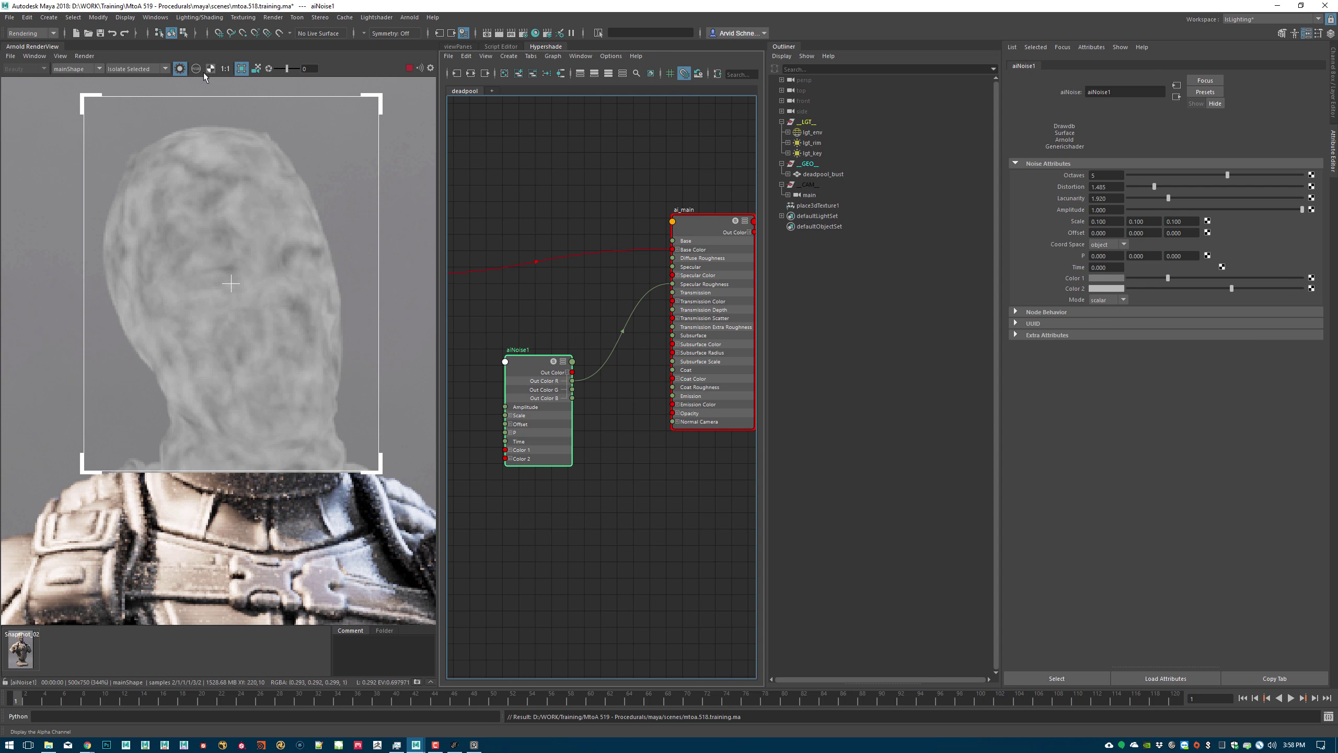
{"action": "left_click", "coordinate": [180, 68]}
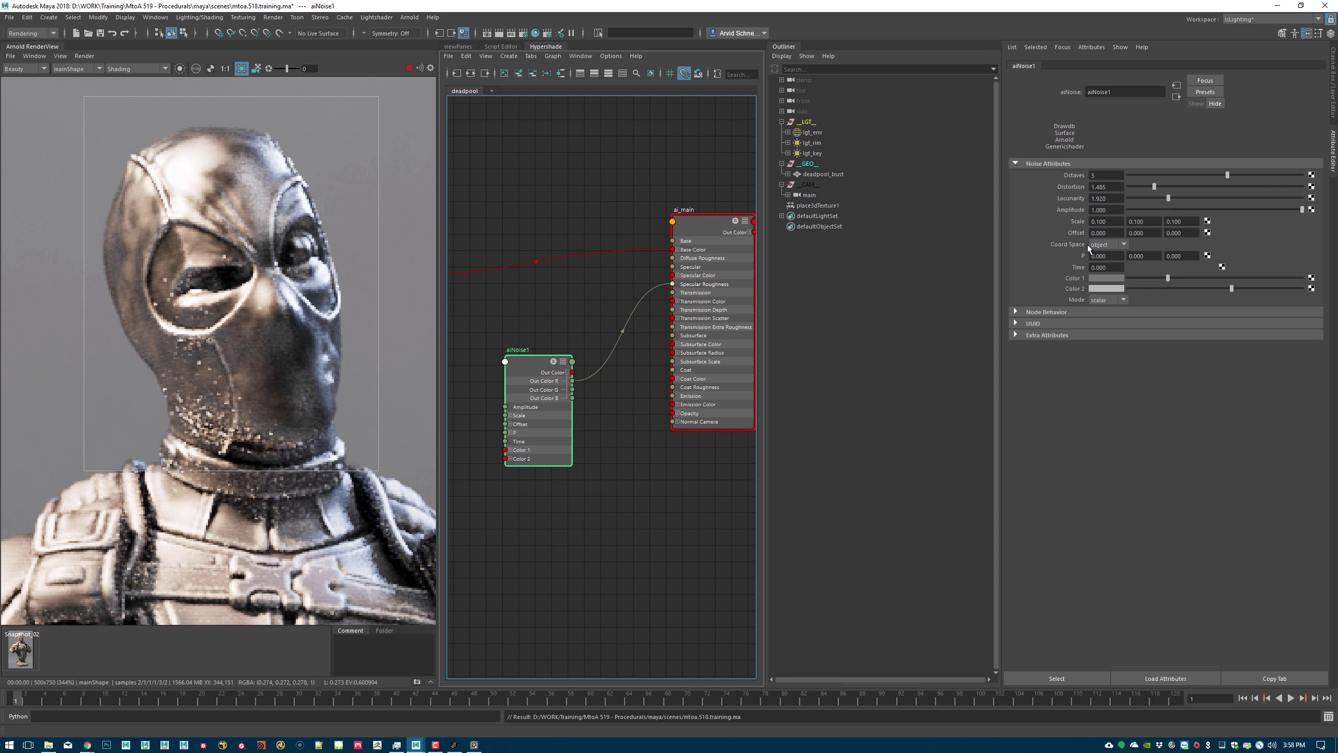
{"action": "left_click_drag", "start_coordinate": [1231, 289], "coordinate": [1263, 289]}
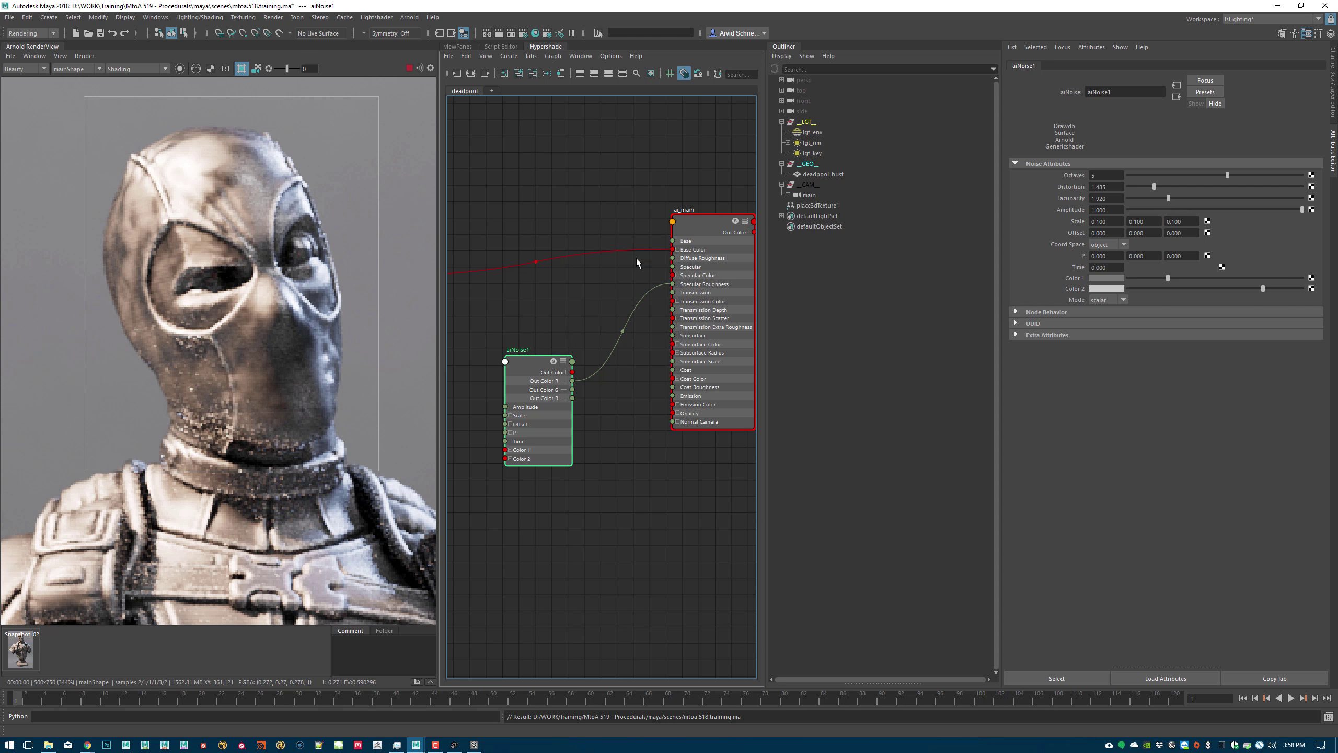
- Raise the Arnold sampling to Camera (AA) 3 and Specular 2 in the render settings
{"action": "left_click", "coordinate": [523, 34]}
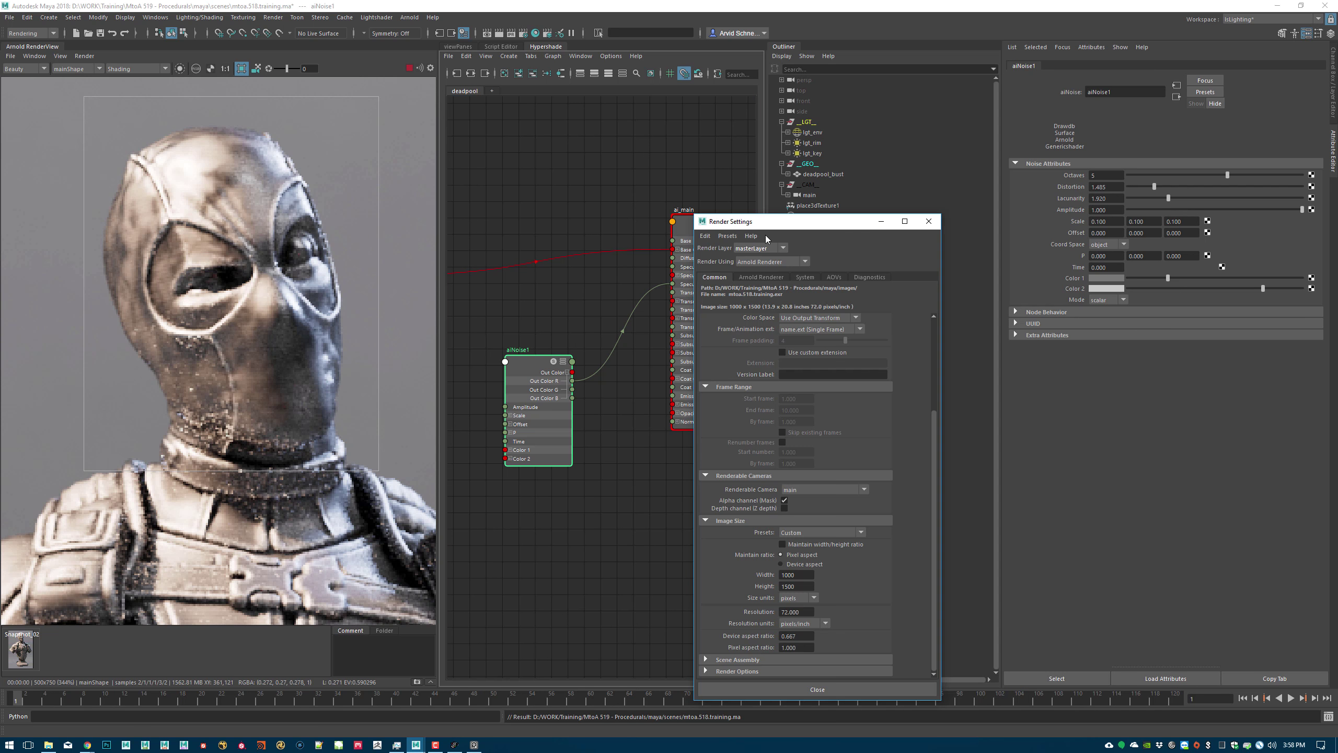
{"action": "left_click", "coordinate": [760, 278]}
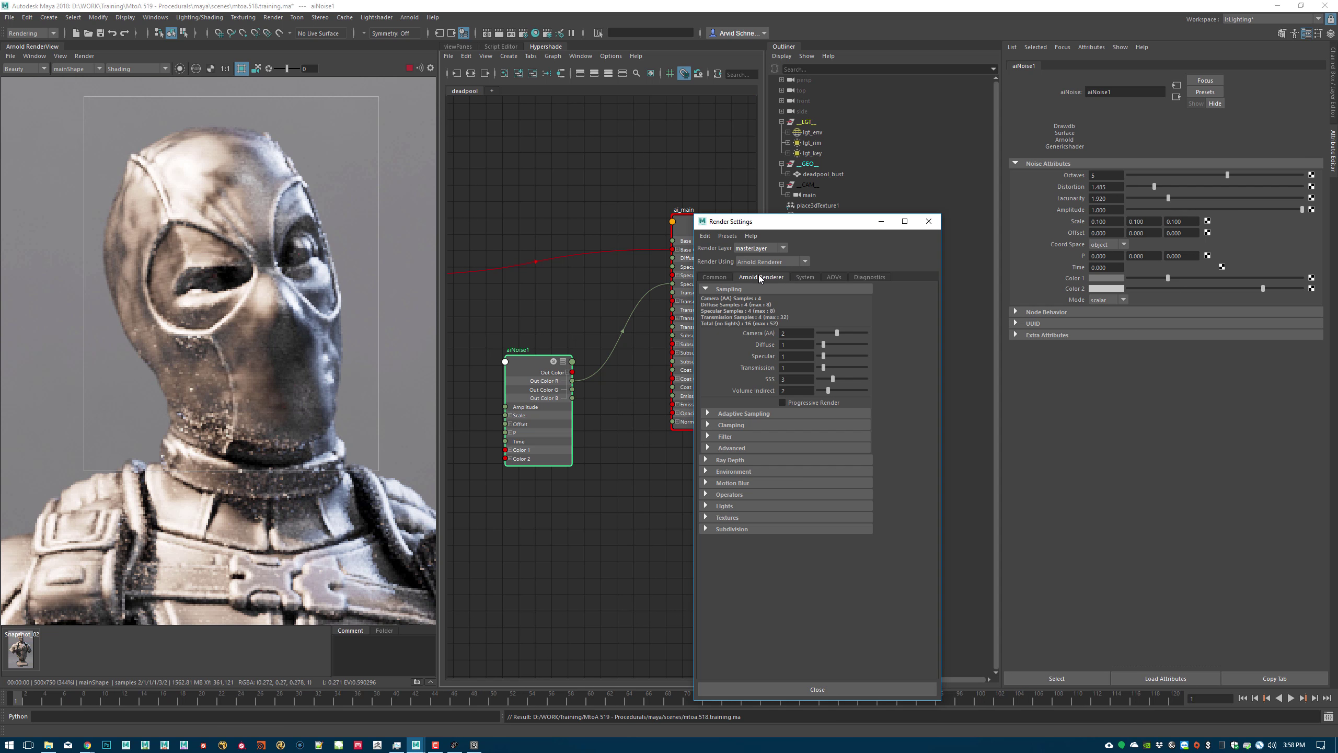
{"action": "left_click", "coordinate": [843, 336]}
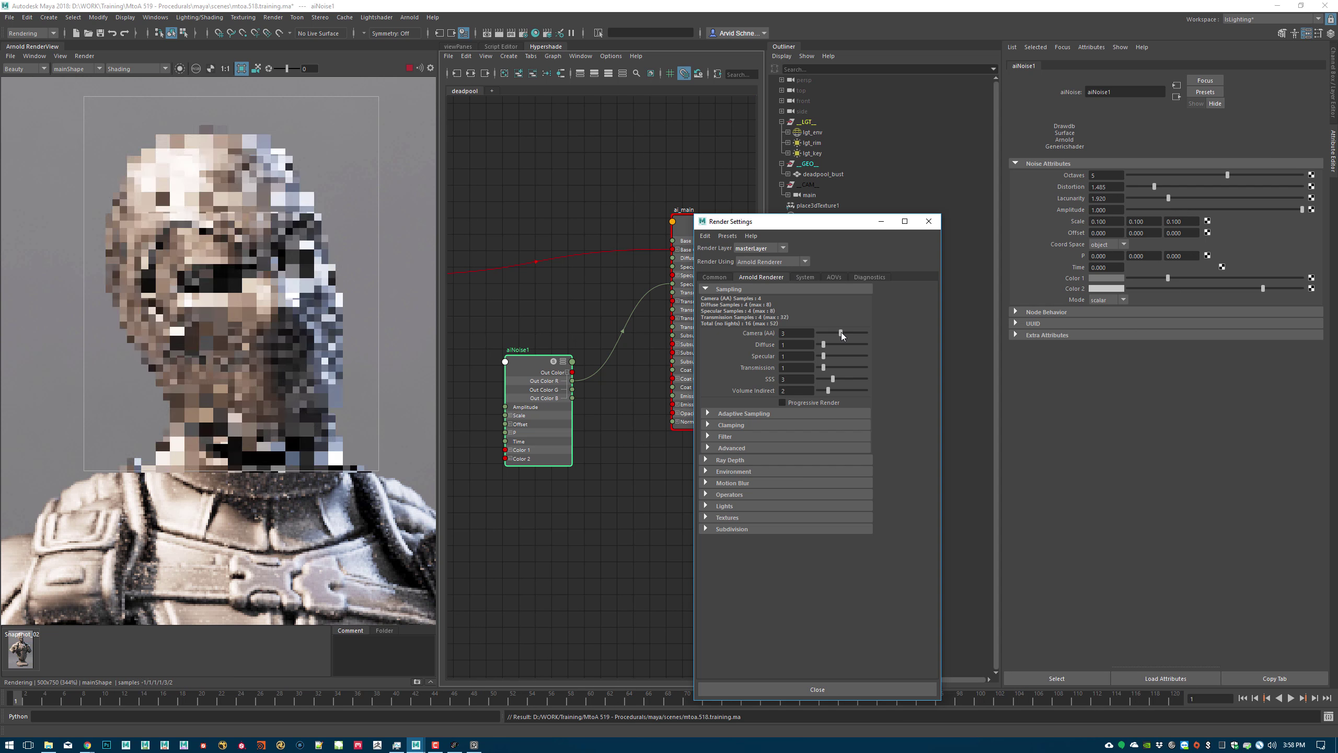
{"action": "left_click", "coordinate": [828, 357]}
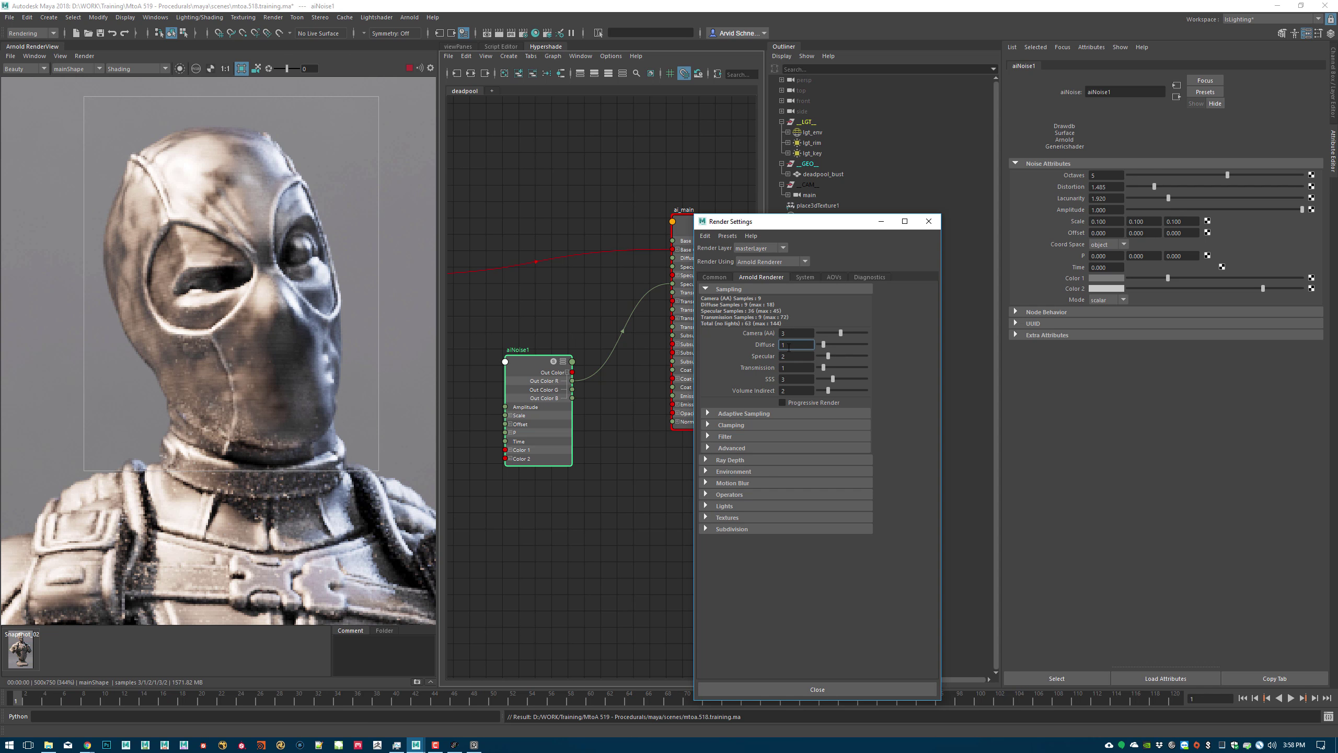
{"action": "left_click", "coordinate": [929, 221]}
- Set the render's test resolution to 100% and frame the head region closely
{"action": "left_click", "coordinate": [60, 55]}
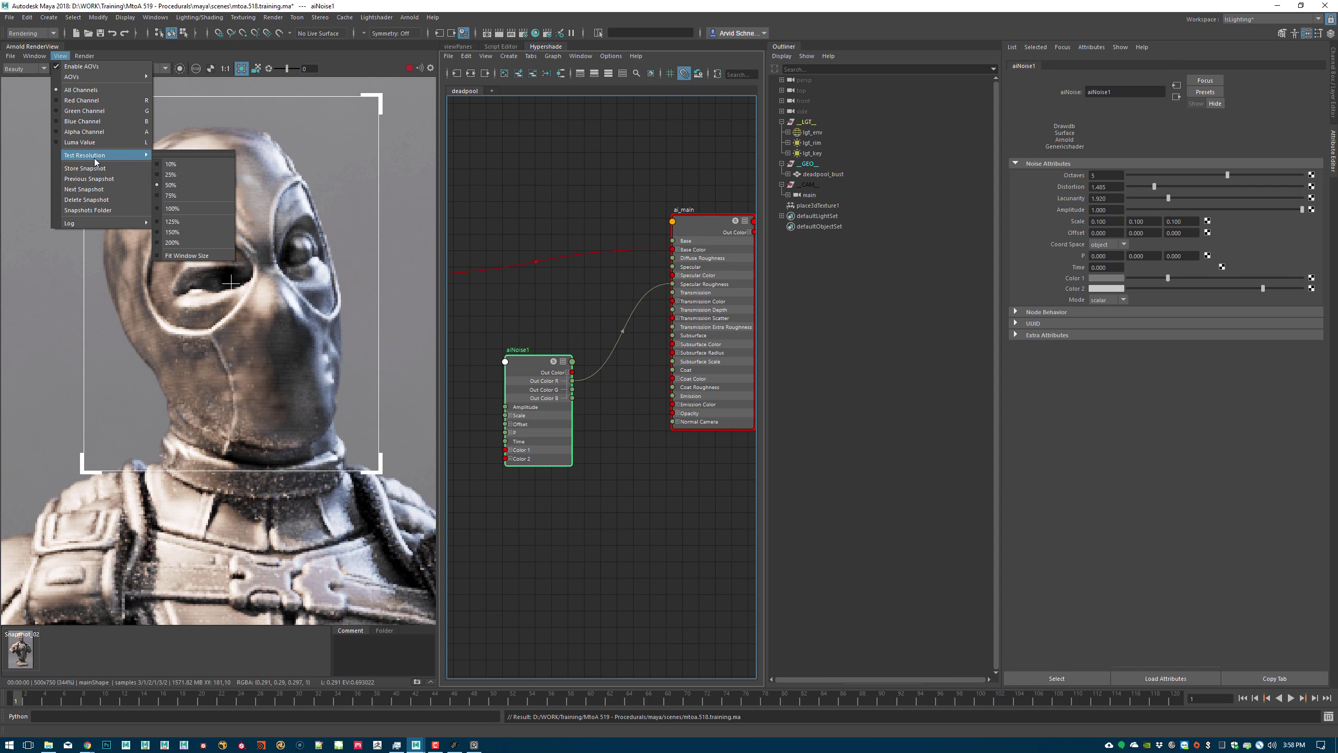
{"action": "left_click", "coordinate": [199, 211]}
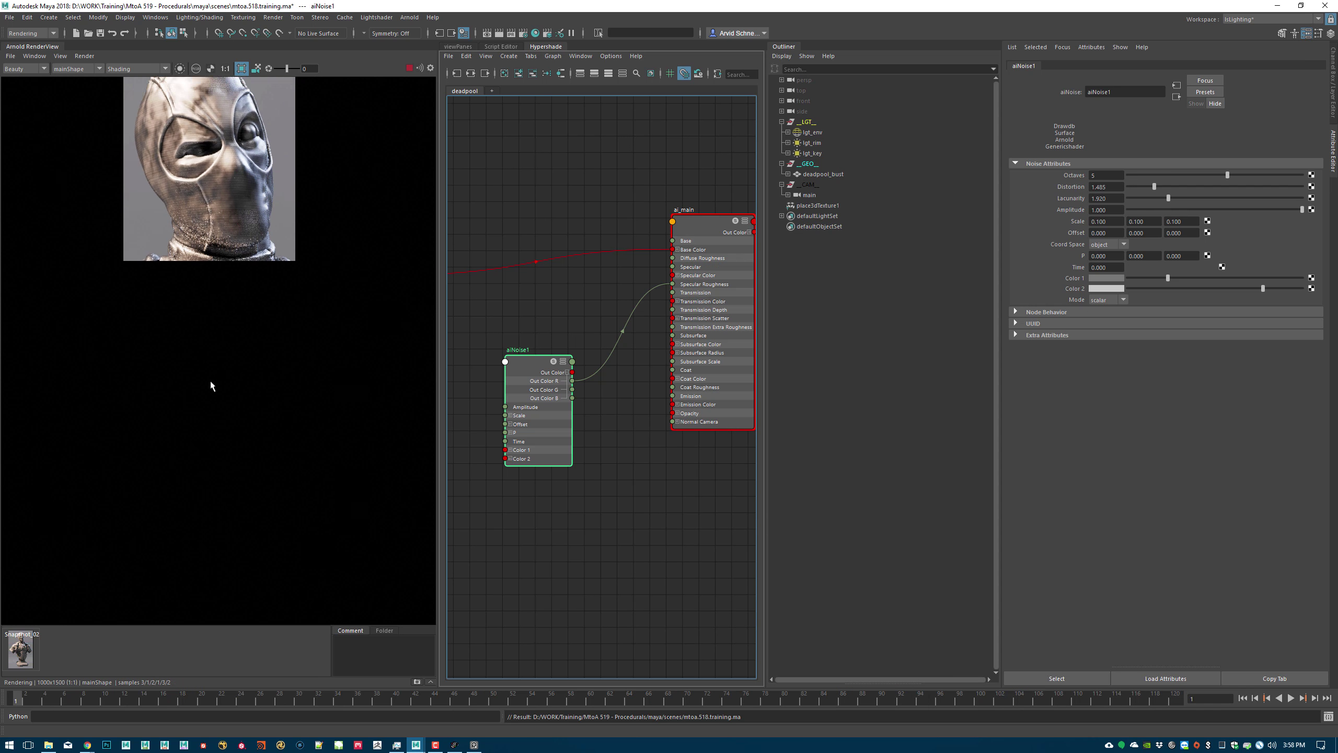
{"action": "left_click", "coordinate": [225, 68]}
{"action": "scroll", "coordinate": [315, 306], "scroll_direction": "up", "scroll_amount": 4}
{"action": "middle_click_drag", "start_coordinate": [315, 302], "coordinate": [310, 310]}
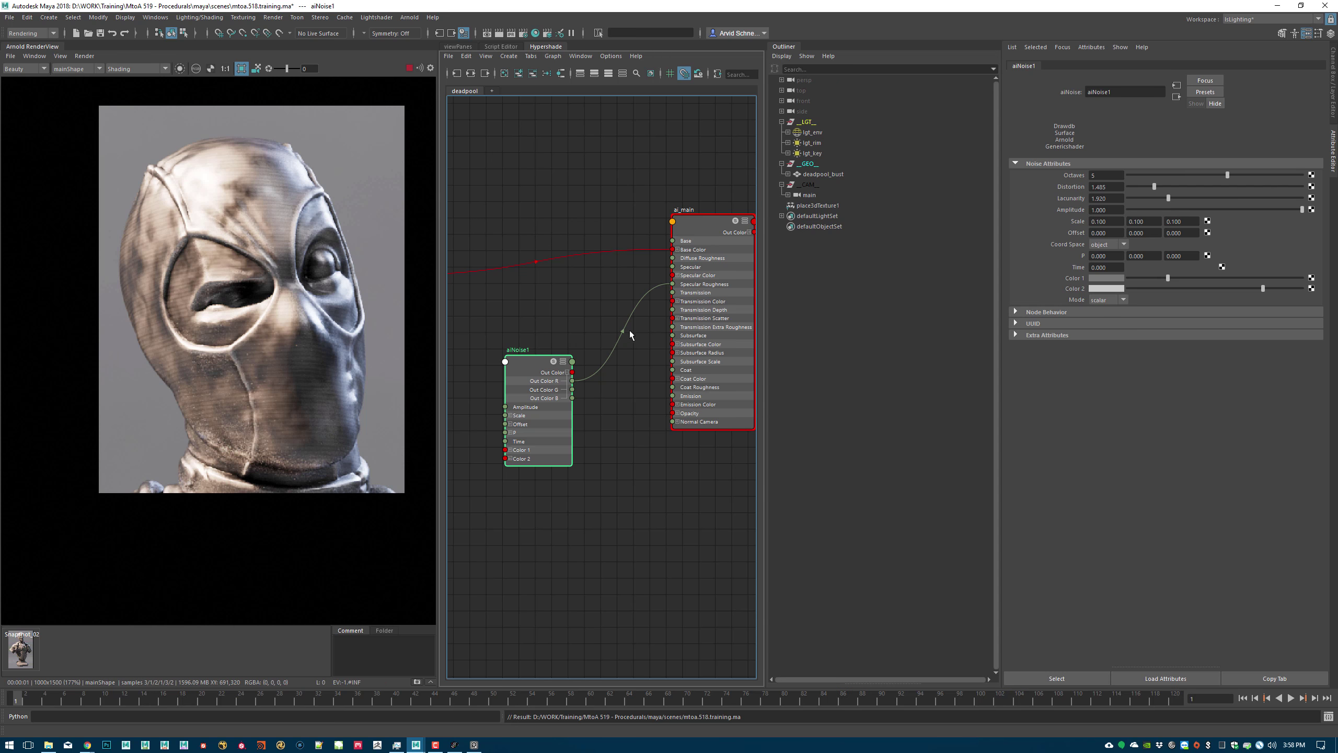
- Set ai_main's specular Anisotropy to 0.979 and Rotation to 0.082
{"action": "middle_click_drag", "start_coordinate": [630, 335], "coordinate": [630, 287], "text": "alt"}
{"action": "left_click", "coordinate": [700, 178]}
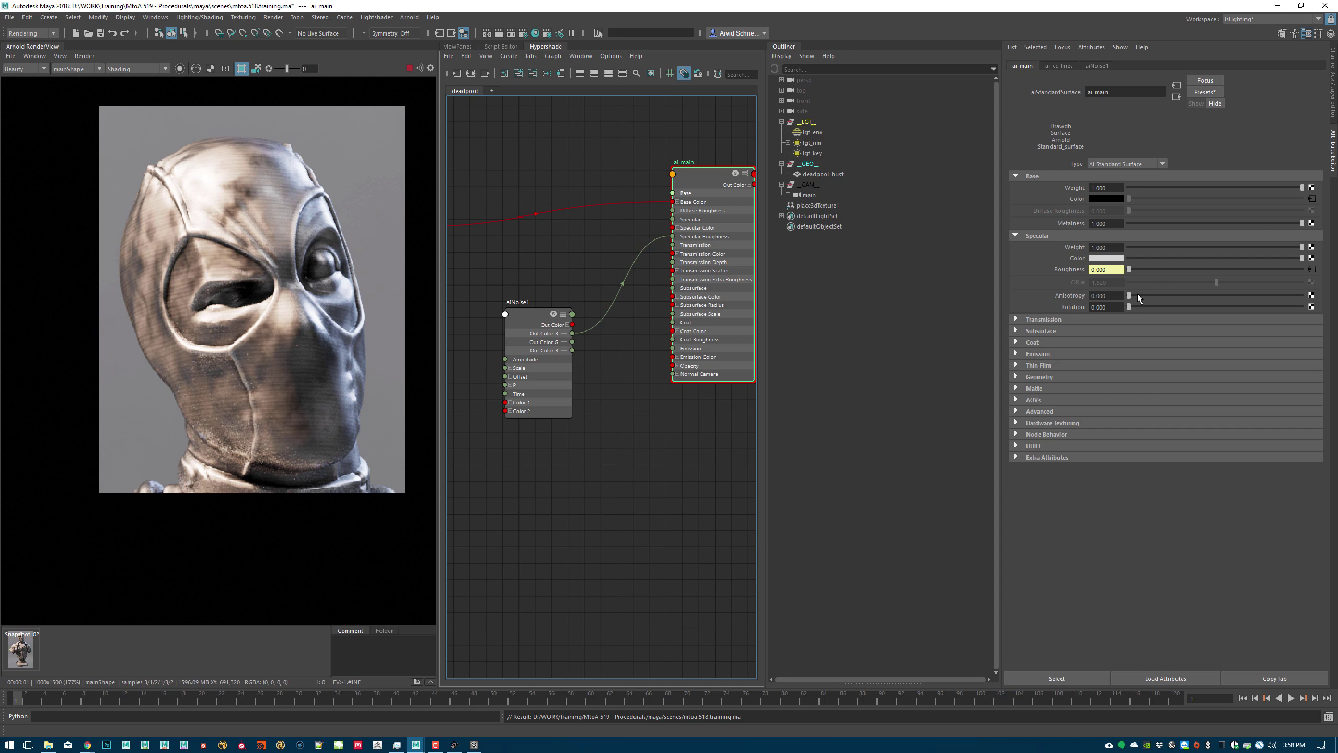
{"action": "left_click_drag", "start_coordinate": [1138, 298], "coordinate": [1298, 299]}
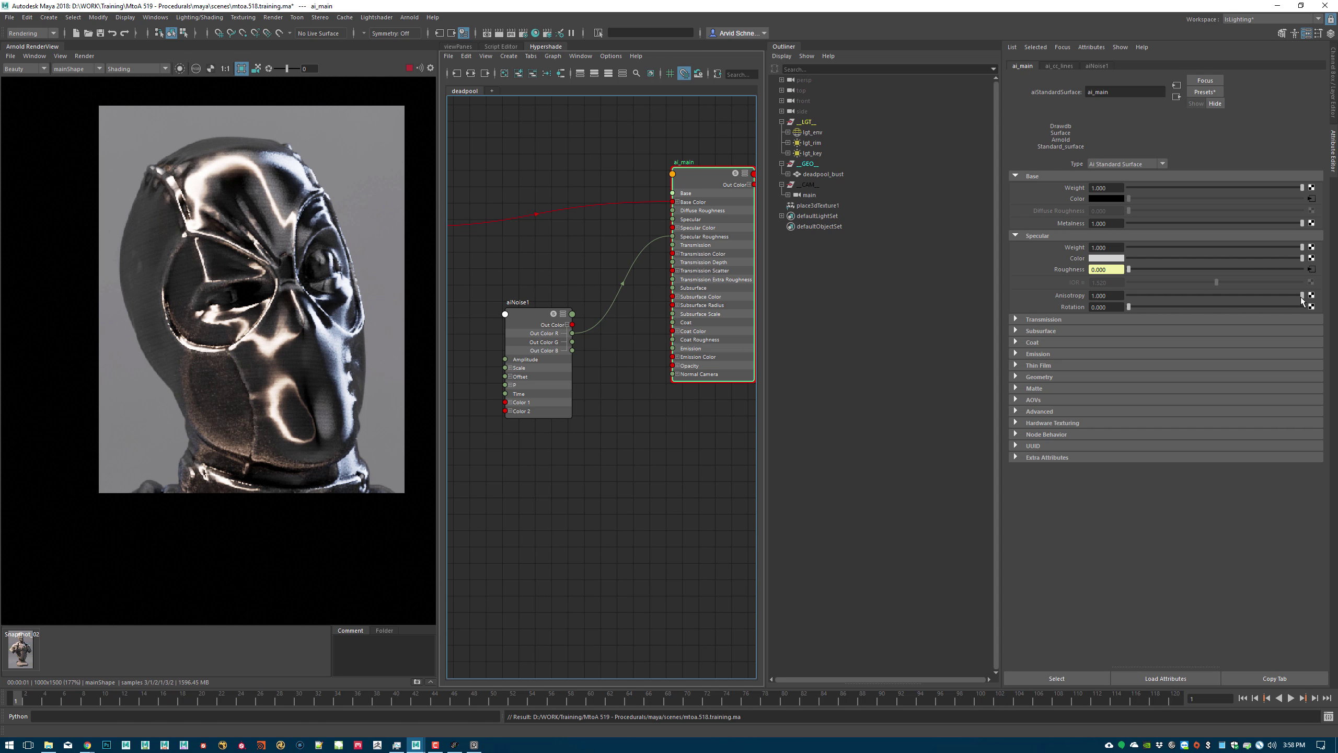
{"action": "mouse_move", "coordinate": [1134, 306]}
{"action": "left_mouse_down"}
{"action": "mouse_move", "coordinate": [1182, 315]}
{"action": "mouse_move", "coordinate": [1141, 307]}
{"action": "left_mouse_up"}
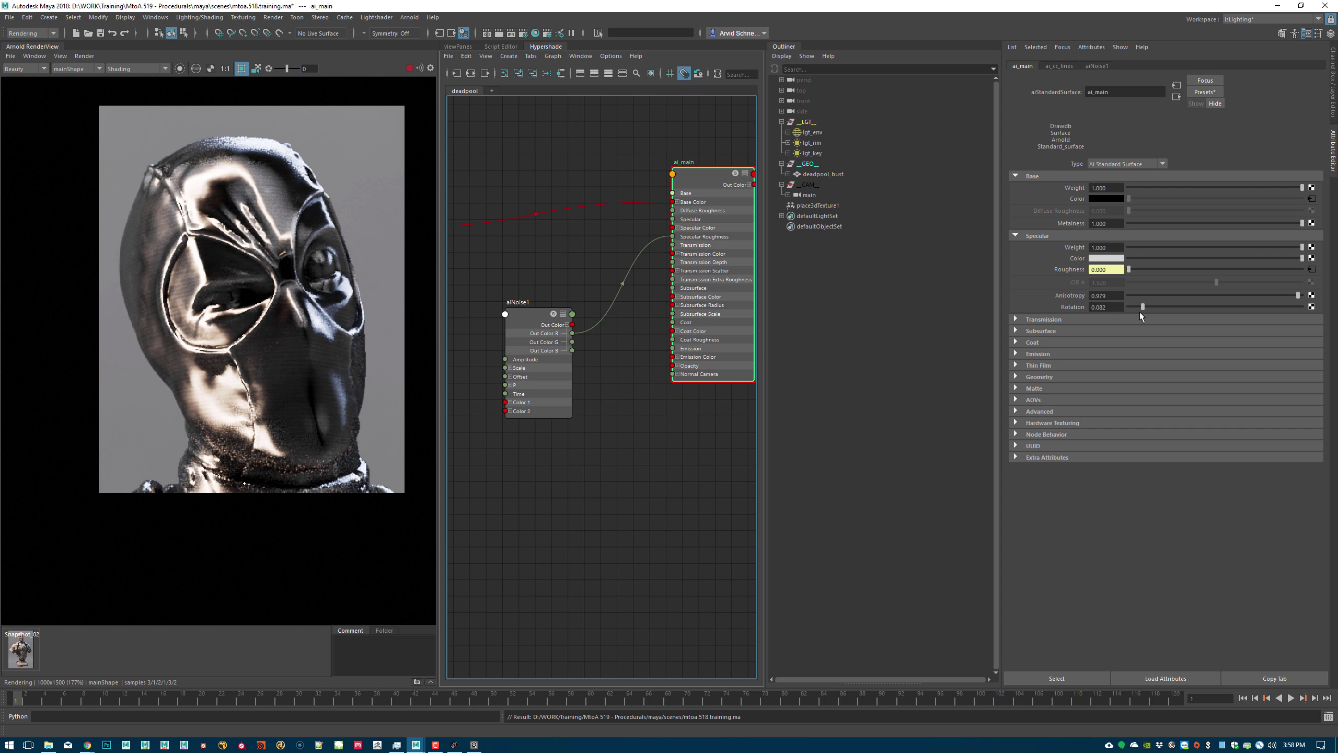
- Duplicate the aiNoise1 node and place the copy directly below the original
{"action": "middle_click_drag", "start_coordinate": [575, 379], "coordinate": [595, 350], "text": "alt"}
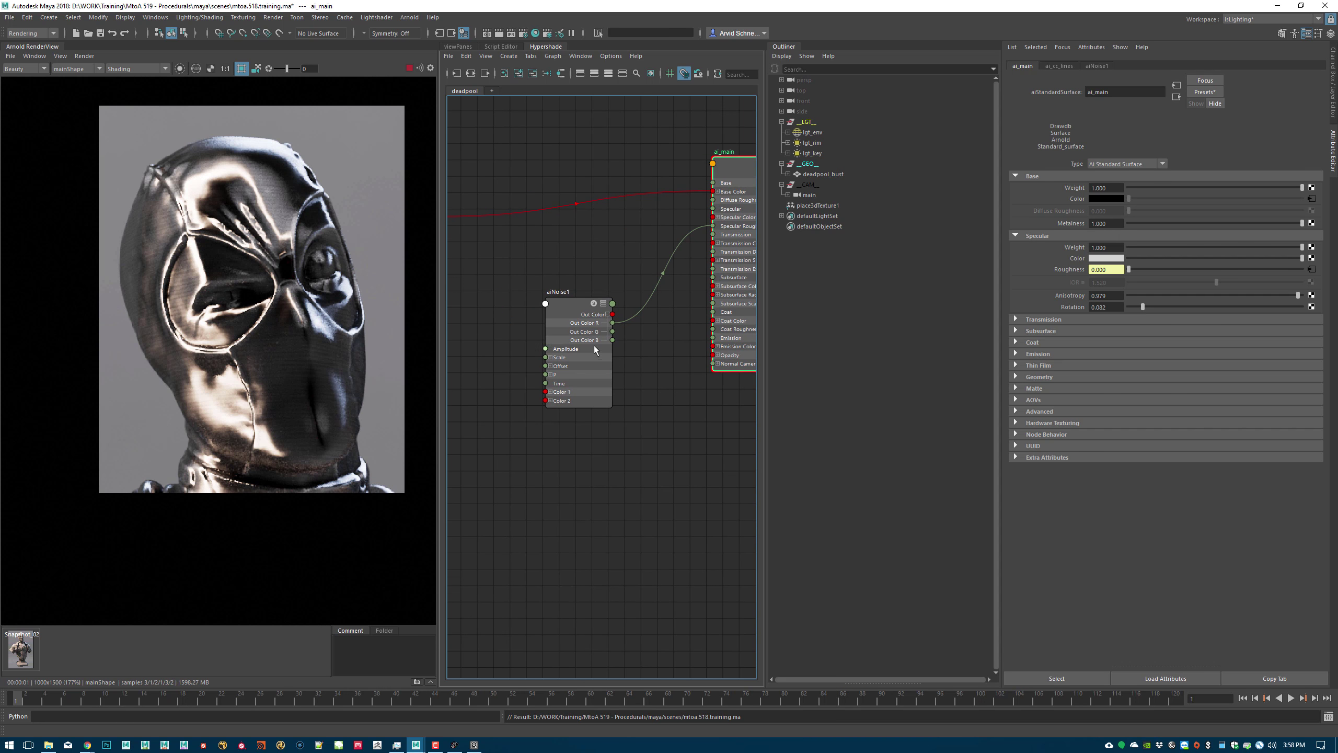
{"action": "left_click_drag", "start_coordinate": [578, 336], "coordinate": [545, 272]}
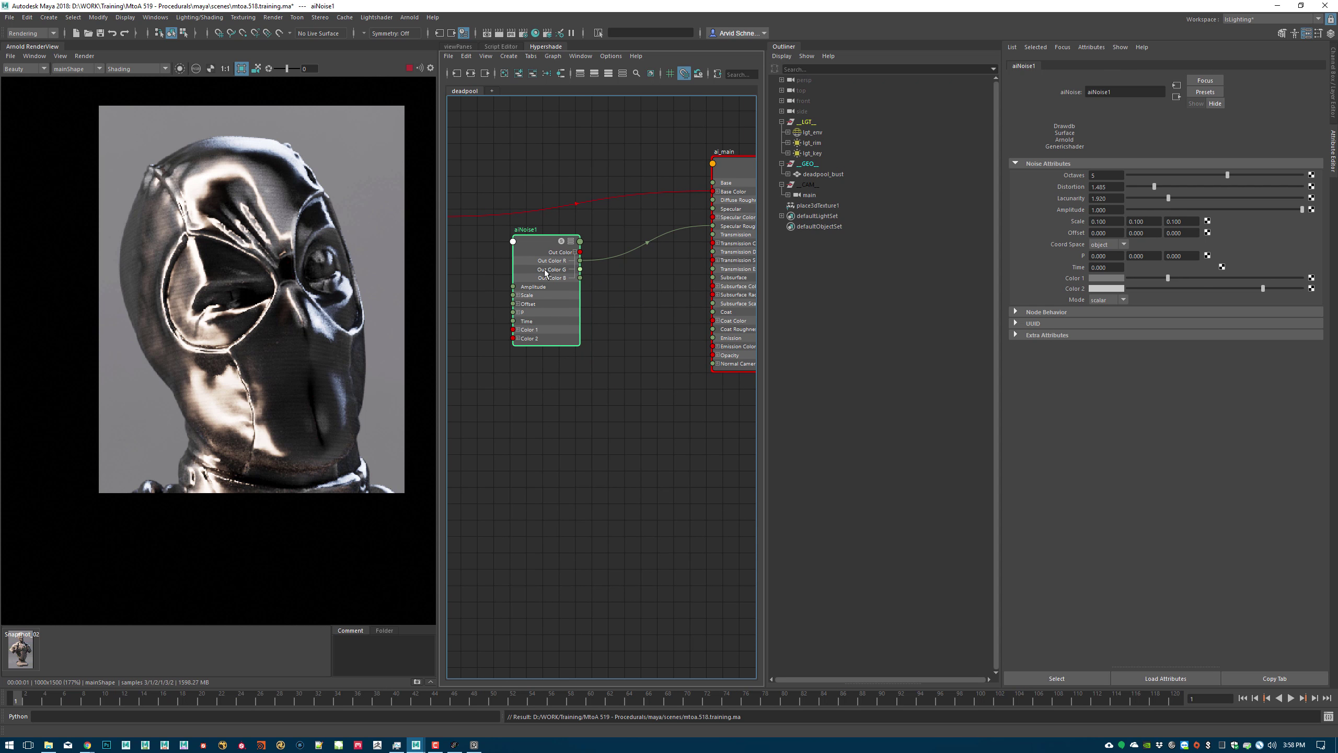
{"action": "key", "text": "ctrl+d"}
{"action": "left_click_drag", "start_coordinate": [593, 515], "coordinate": [548, 417]}
- Connect aiNoise2's outColorR to ai_main's specularAnisotropy through the Connection Editor
{"action": "left_click", "coordinate": [734, 260]}
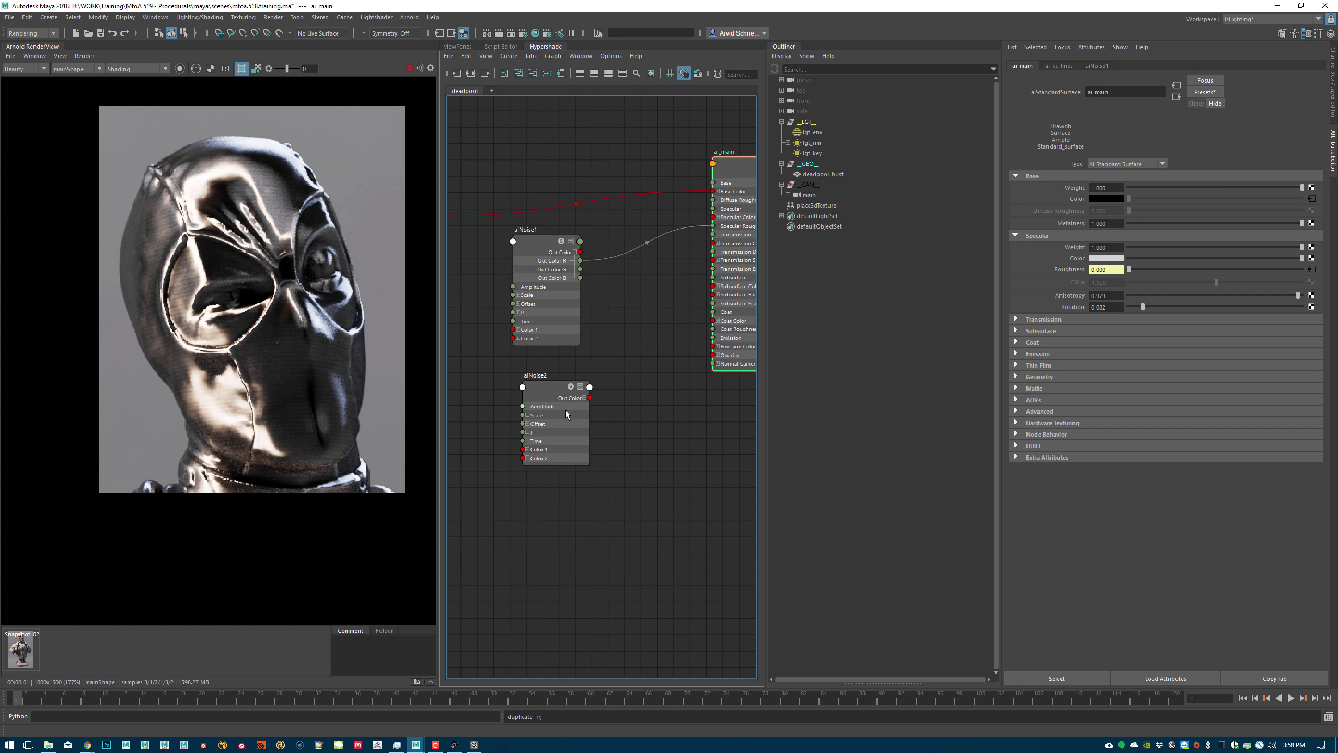
{"action": "mouse_move", "coordinate": [674, 346]}
{"action": "middle_mouse_down", "text": "alt"}
{"action": "mouse_move", "coordinate": [627, 353]}
{"action": "mouse_move", "coordinate": [689, 333]}
{"action": "middle_mouse_up", "text": "alt"}
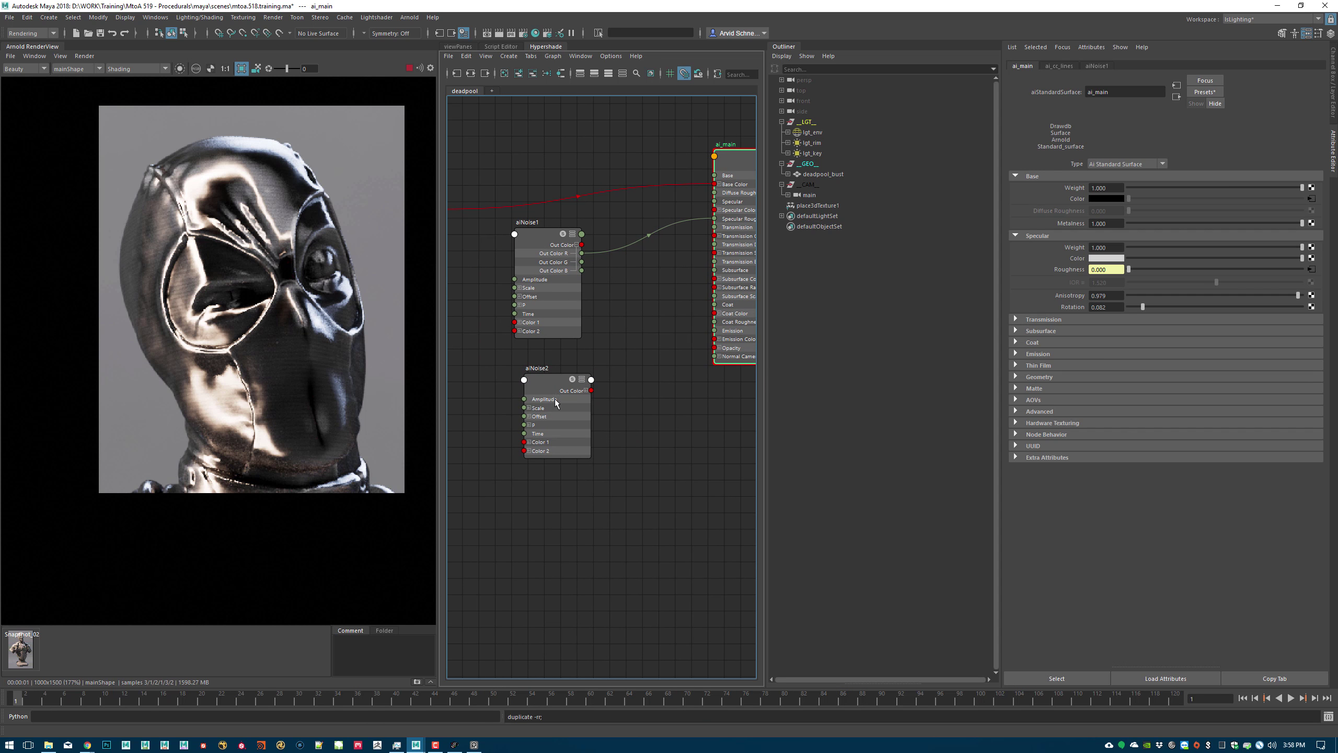
{"action": "middle_click_drag", "start_coordinate": [550, 381], "coordinate": [1072, 301]}
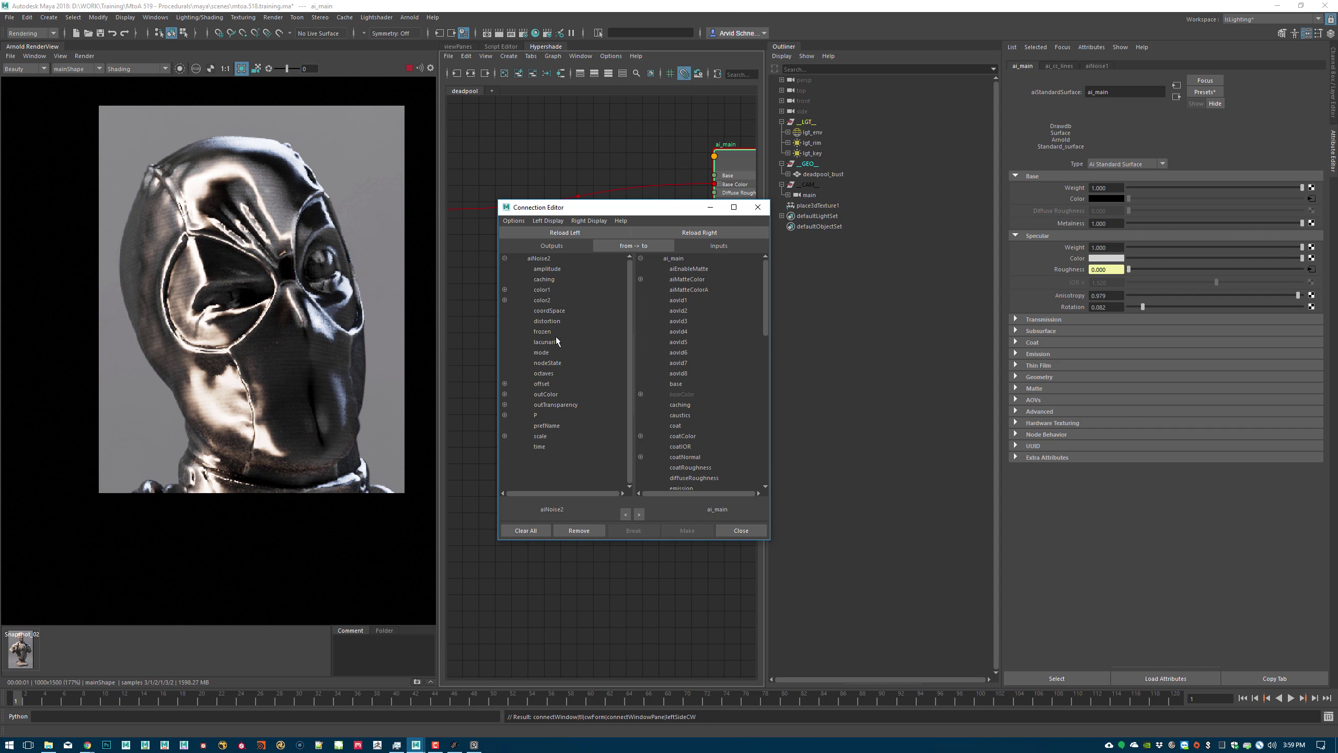
{"action": "left_click", "coordinate": [504, 394]}
{"action": "left_click", "coordinate": [553, 404]}
{"action": "scroll", "coordinate": [730, 408], "scroll_direction": "down", "scroll_amount": 5}
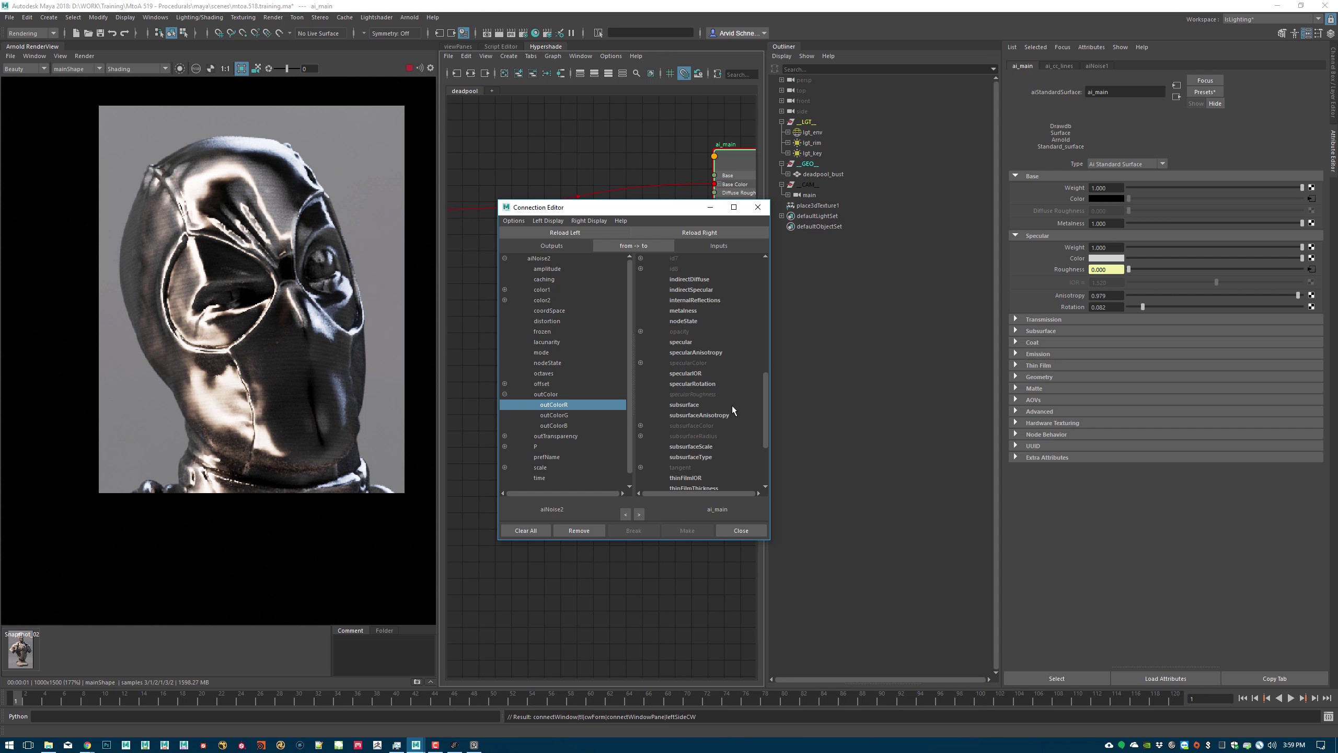
{"action": "left_click", "coordinate": [703, 352]}
{"action": "left_click", "coordinate": [740, 530]}
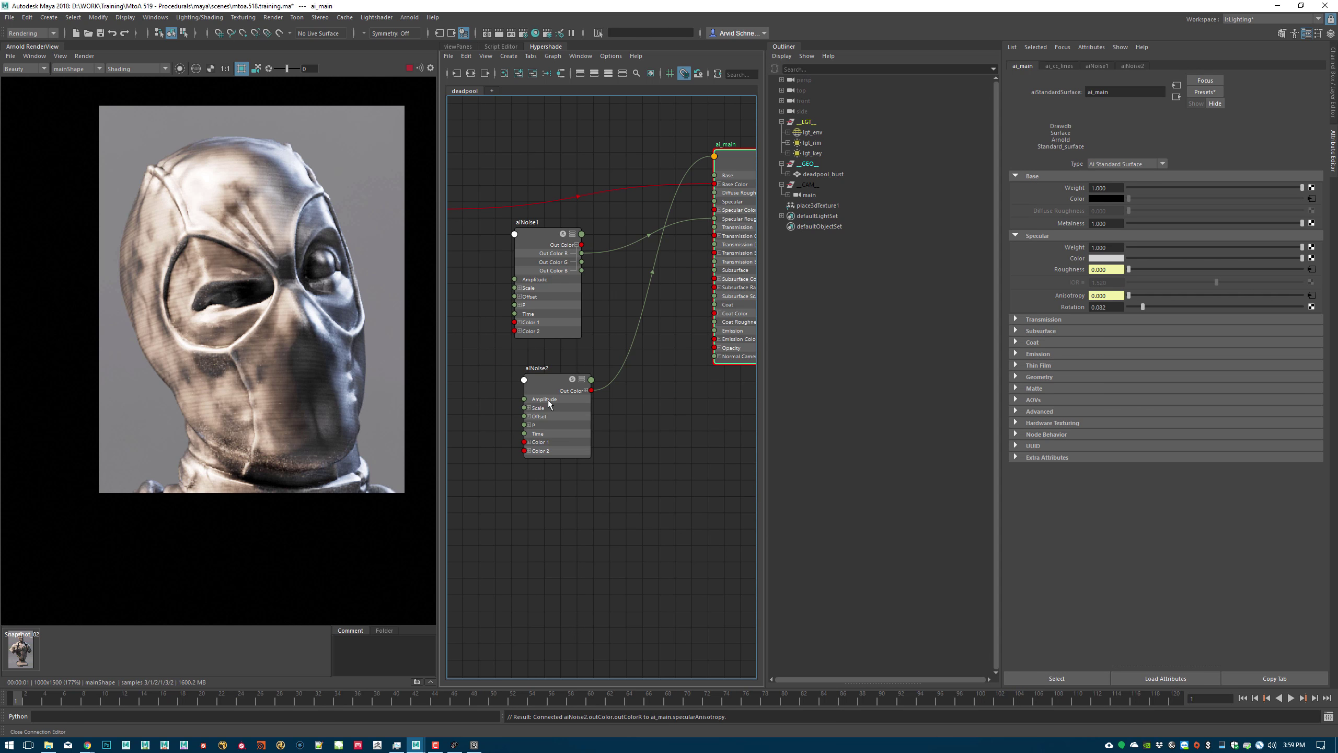
- Brighten both Color 1 and Color 2 of aiNoise2 slightly while viewing the node isolated on the bust, and return to the full shading
{"action": "left_click", "coordinate": [550, 403]}
{"action": "left_click", "coordinate": [180, 69]}
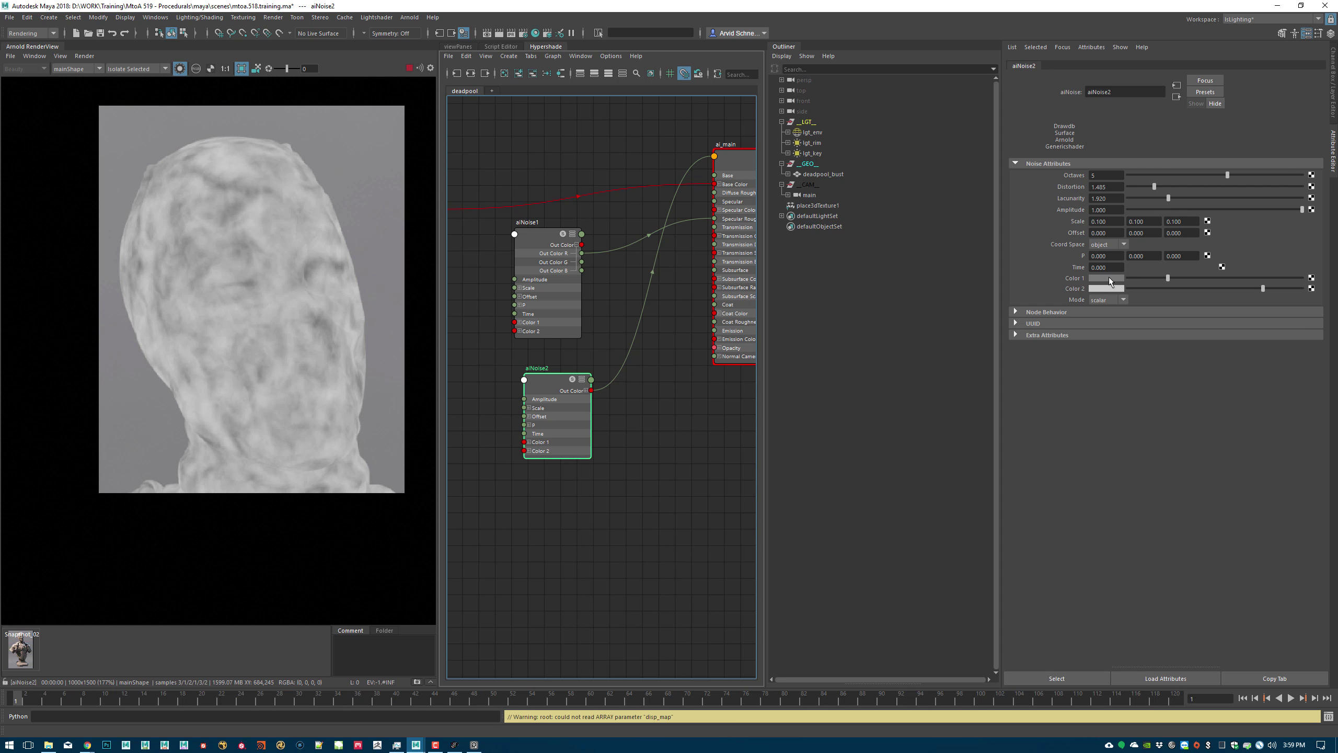
{"action": "left_click_drag", "start_coordinate": [1263, 288], "coordinate": [1290, 288]}
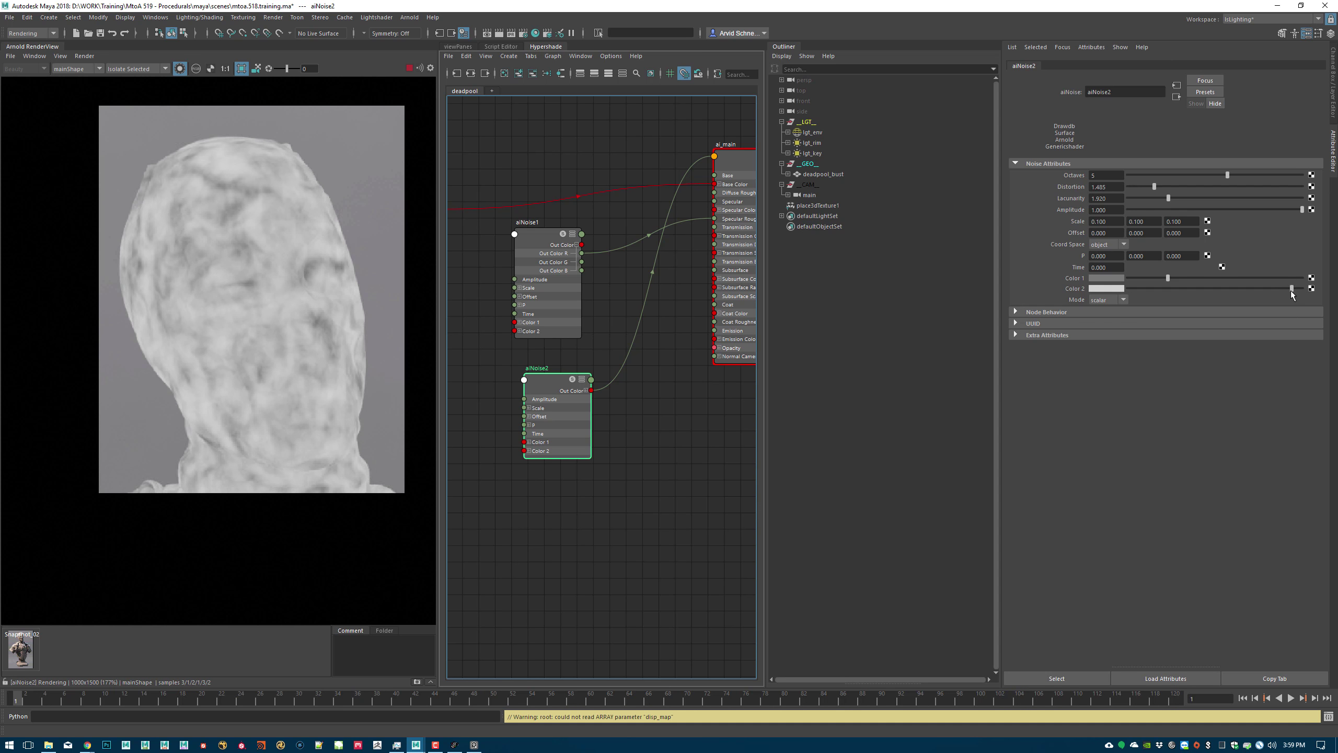
{"action": "mouse_move", "coordinate": [1167, 279]}
{"action": "left_mouse_down"}
{"action": "mouse_move", "coordinate": [1192, 281]}
{"action": "mouse_move", "coordinate": [1179, 283]}
{"action": "left_mouse_up"}
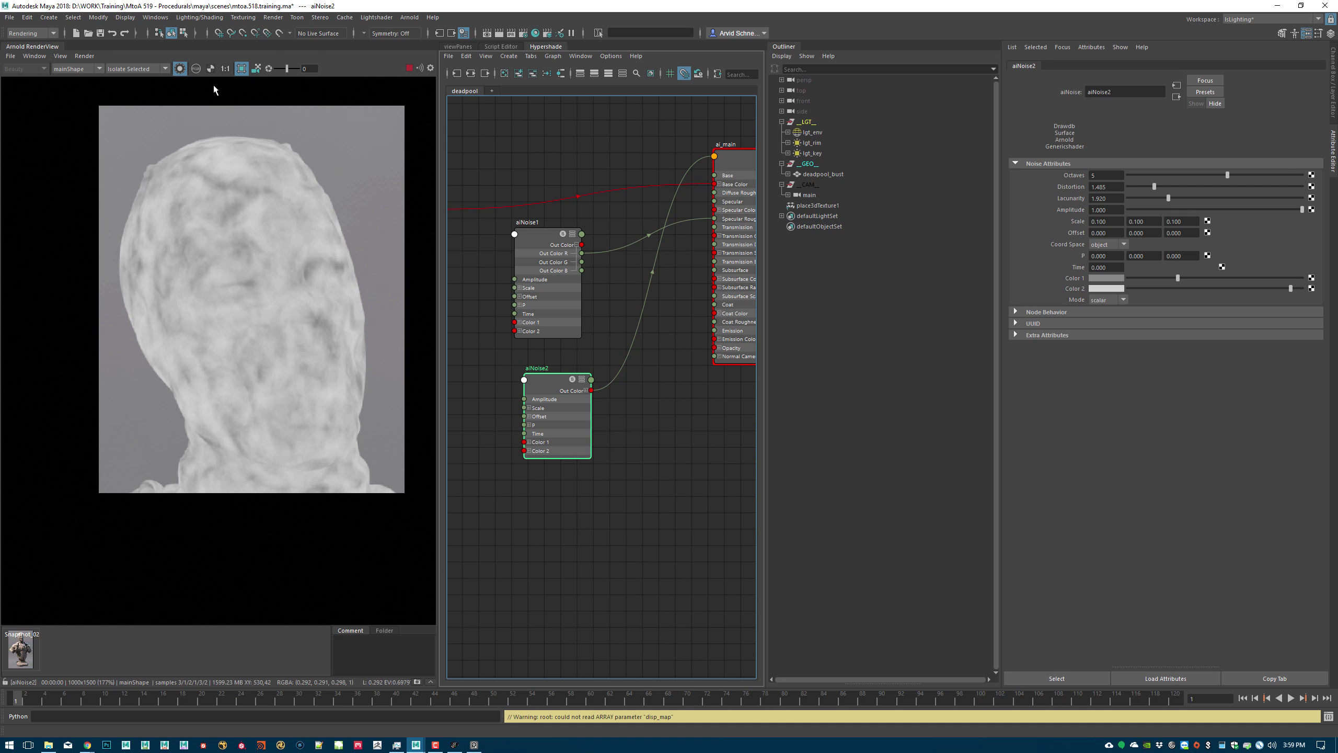
{"action": "left_click", "coordinate": [180, 69]}
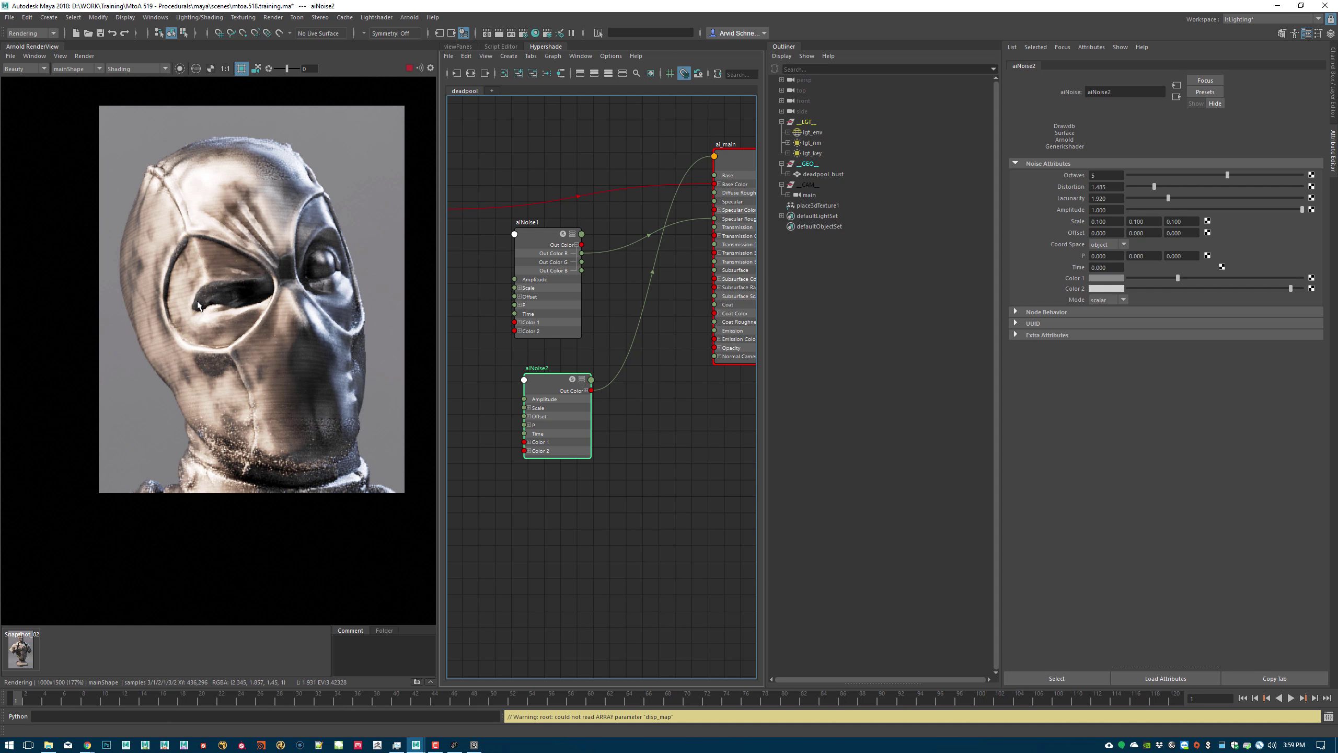
- Set ai_main's specular Rotation to 0.436
{"action": "middle_click_drag", "start_coordinate": [701, 318], "coordinate": [681, 331], "text": "alt"}
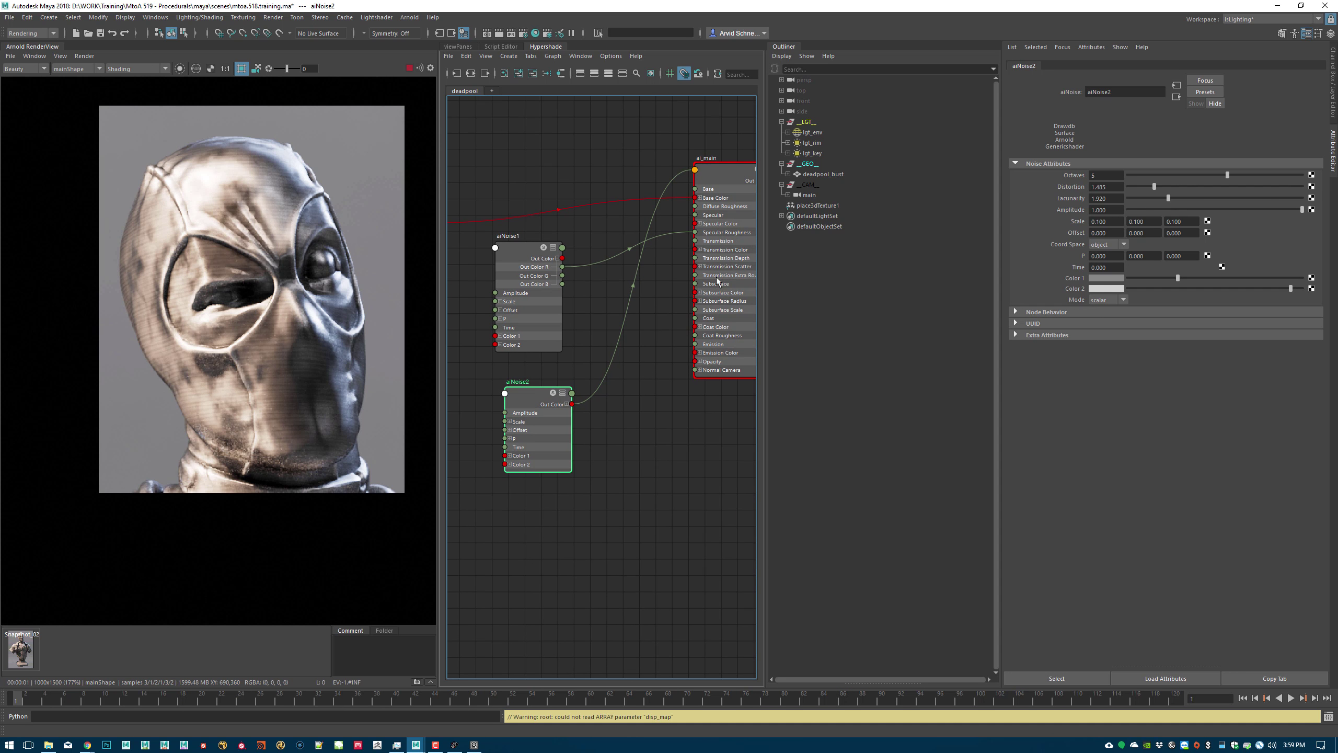
{"action": "left_click", "coordinate": [749, 182]}
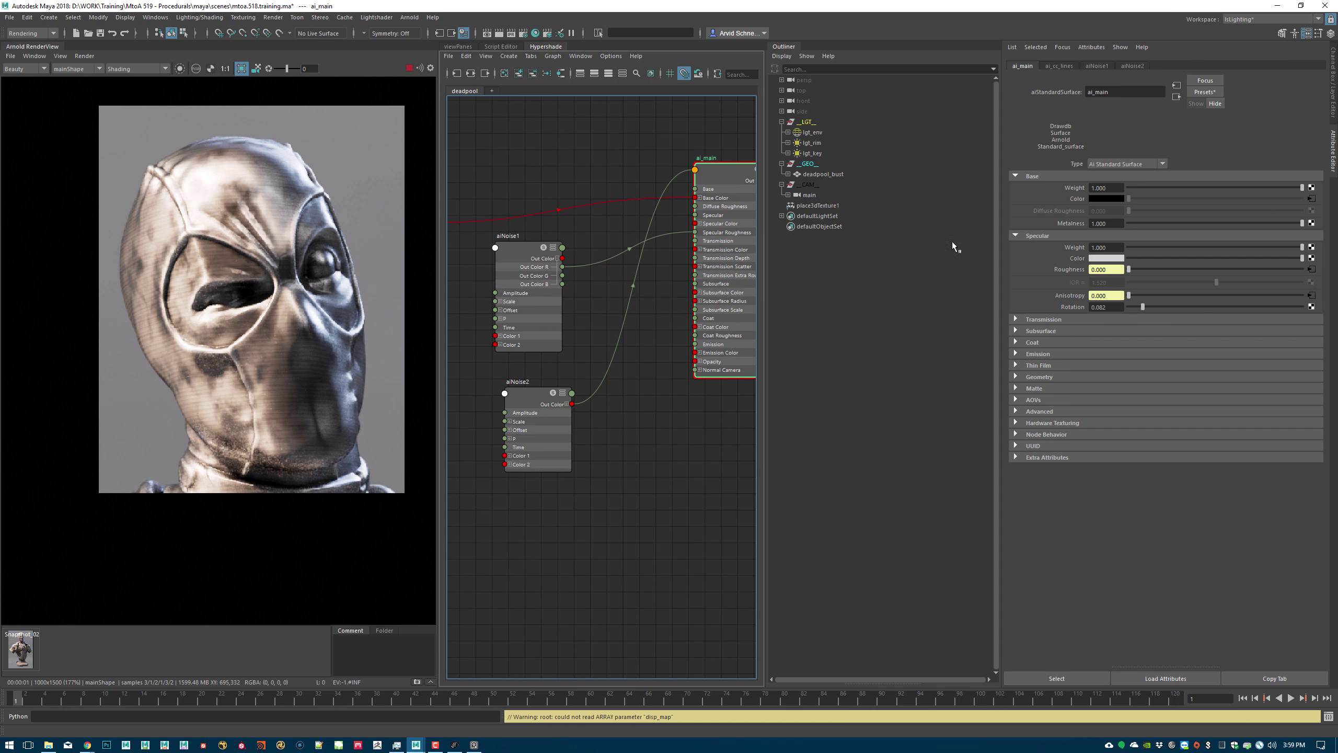
{"action": "left_click_drag", "start_coordinate": [1154, 305], "coordinate": [1201, 321]}
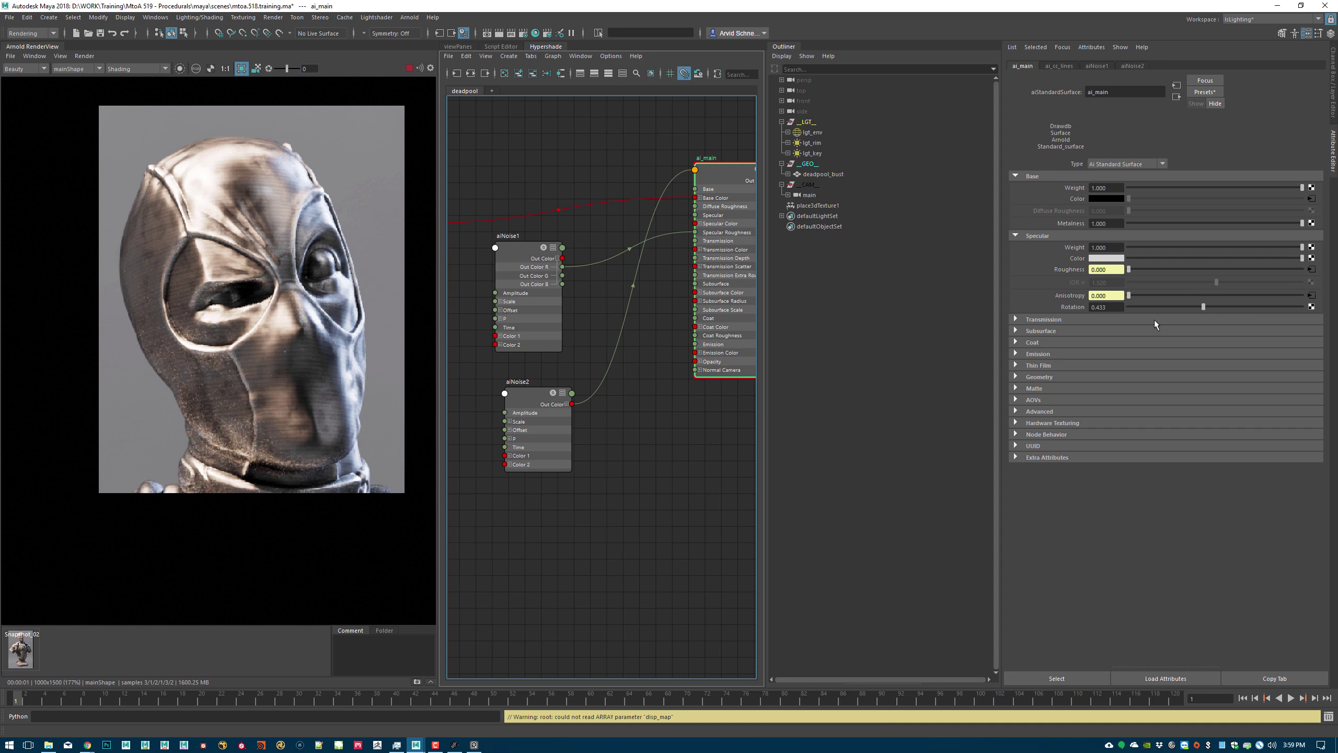
{"action": "mouse_move", "coordinate": [1201, 313]}
{"action": "left_mouse_down"}
{"action": "mouse_move", "coordinate": [1129, 308]}
{"action": "mouse_move", "coordinate": [1204, 316]}
{"action": "left_mouse_up"}
- Create a bump2d node in the shading network and place it directly below aiNoise2
{"action": "scroll", "coordinate": [662, 337], "scroll_direction": "down", "scroll_amount": 1}
{"action": "middle_click_drag", "start_coordinate": [650, 328], "coordinate": [679, 291], "text": "alt"}
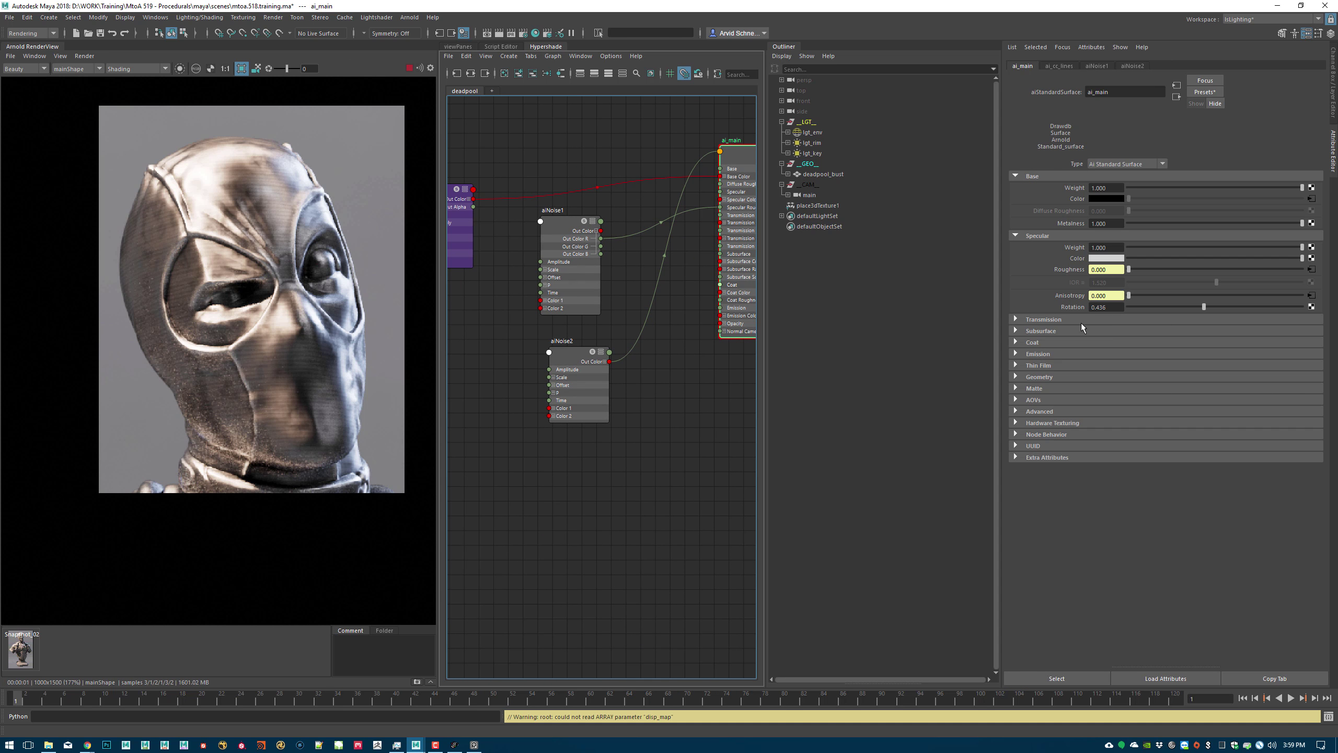
{"action": "middle_click_drag", "start_coordinate": [570, 433], "coordinate": [729, 489], "text": "alt"}
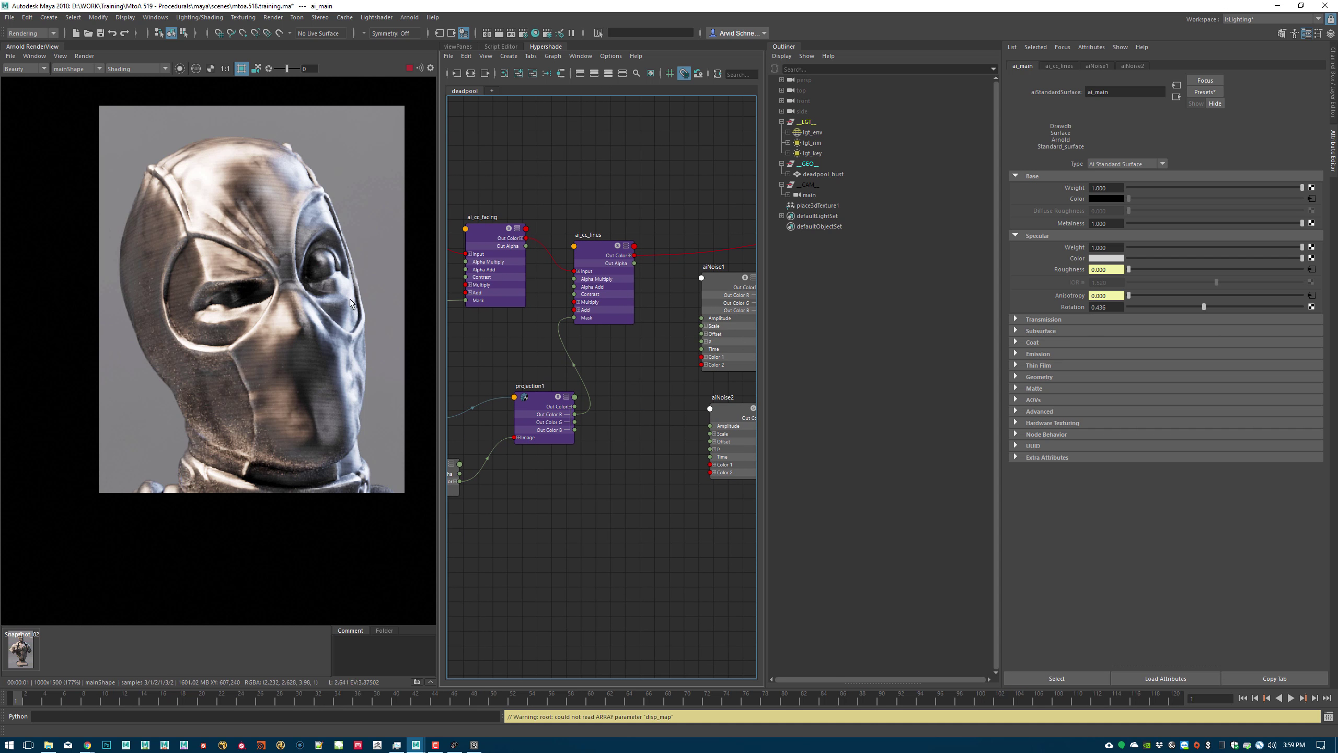
{"action": "middle_click_drag", "start_coordinate": [627, 422], "coordinate": [591, 369], "text": "alt"}
{"action": "scroll", "coordinate": [611, 416], "scroll_direction": "down", "scroll_amount": 1}
{"action": "left_click", "coordinate": [595, 467]}
{"action": "key", "text": "Tab"}
{"action": "type", "text": "bum"}
{"action": "key", "text": "Return"}
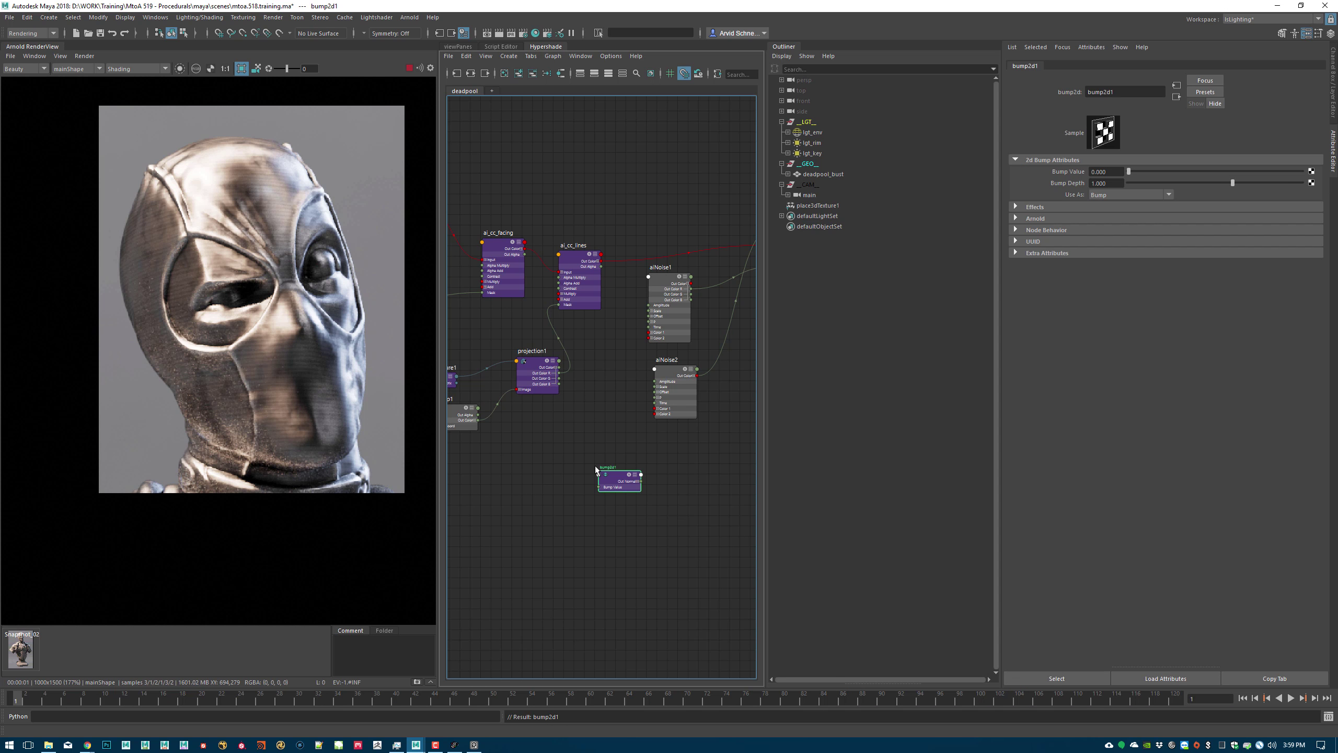
{"action": "left_click_drag", "start_coordinate": [595, 465], "coordinate": [624, 419]}
- Connect projection1's Out Color R to bump2d1's Bump Value, and bump2d1's Out Normal to ai_main's Normal Camera
{"action": "scroll", "coordinate": [640, 384], "scroll_direction": "up", "scroll_amount": 2}
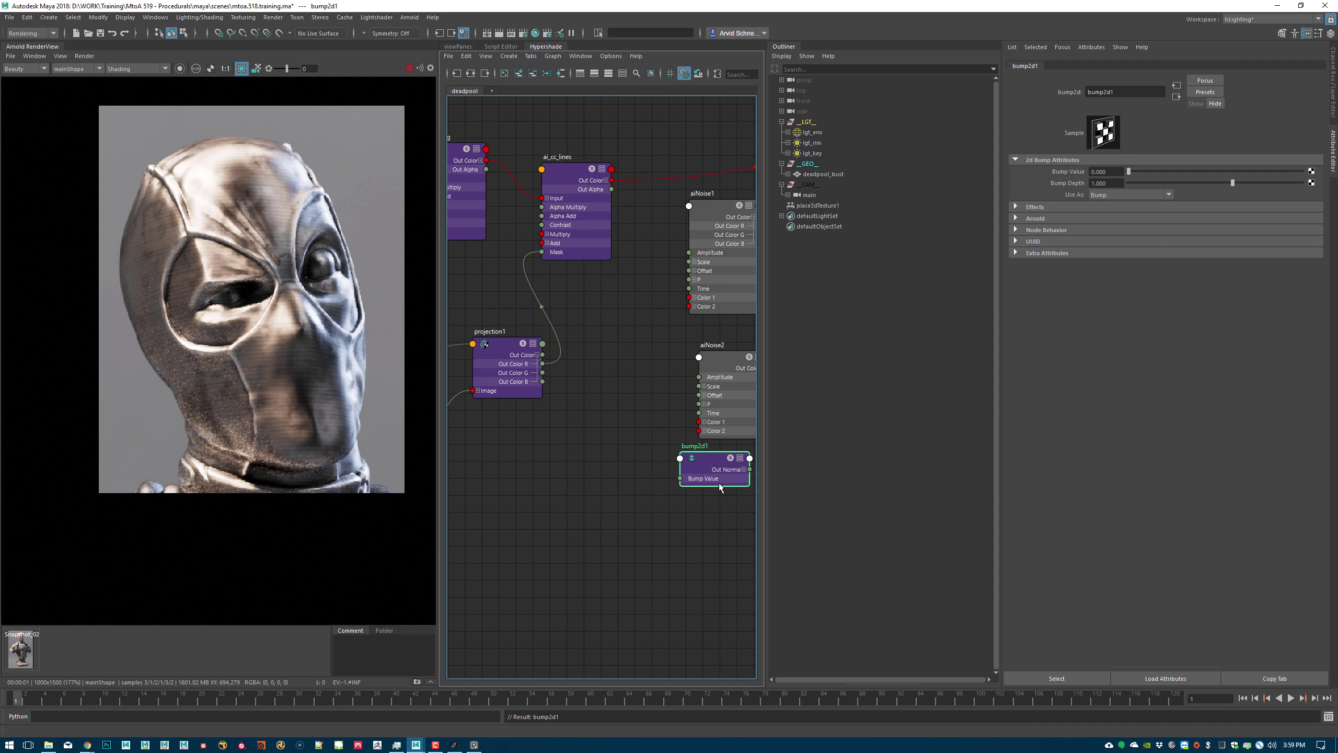
{"action": "left_click_drag", "start_coordinate": [543, 364], "coordinate": [680, 479]}
{"action": "middle_click_drag", "start_coordinate": [655, 456], "coordinate": [473, 452], "text": "alt"}
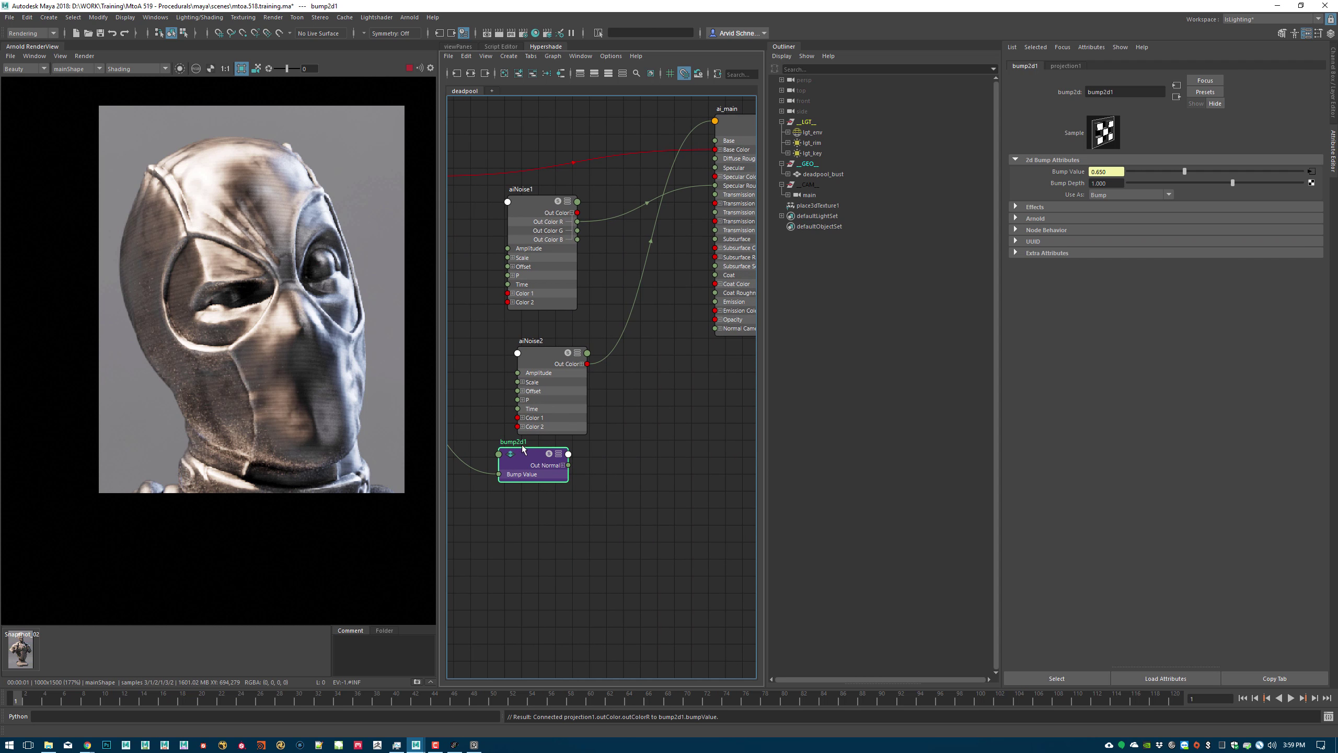
{"action": "left_click_drag", "start_coordinate": [527, 451], "coordinate": [649, 333]}
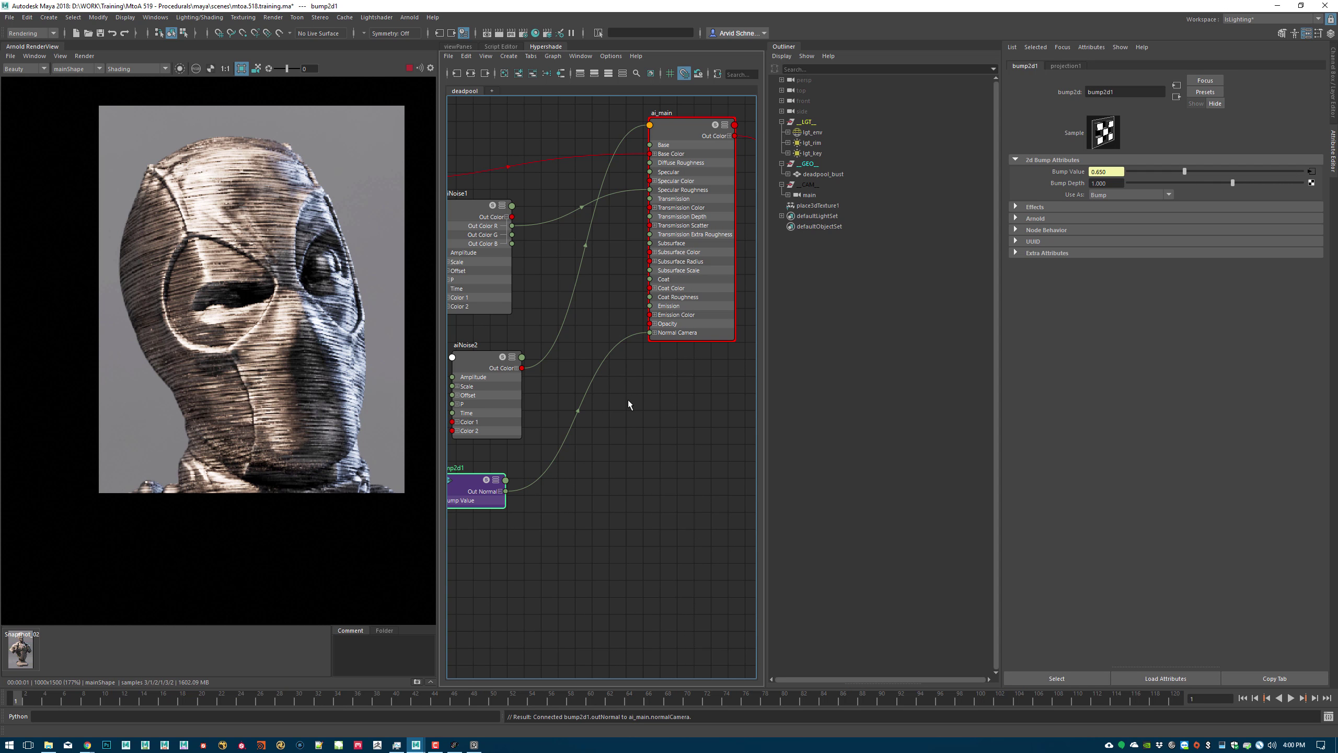
- Set bump2d1's Bump Depth to 0.1 and lower it further while previewing a crop region over the face
{"action": "middle_click_drag", "start_coordinate": [528, 506], "coordinate": [642, 453], "text": "alt"}
{"action": "left_click", "coordinate": [1106, 183]}
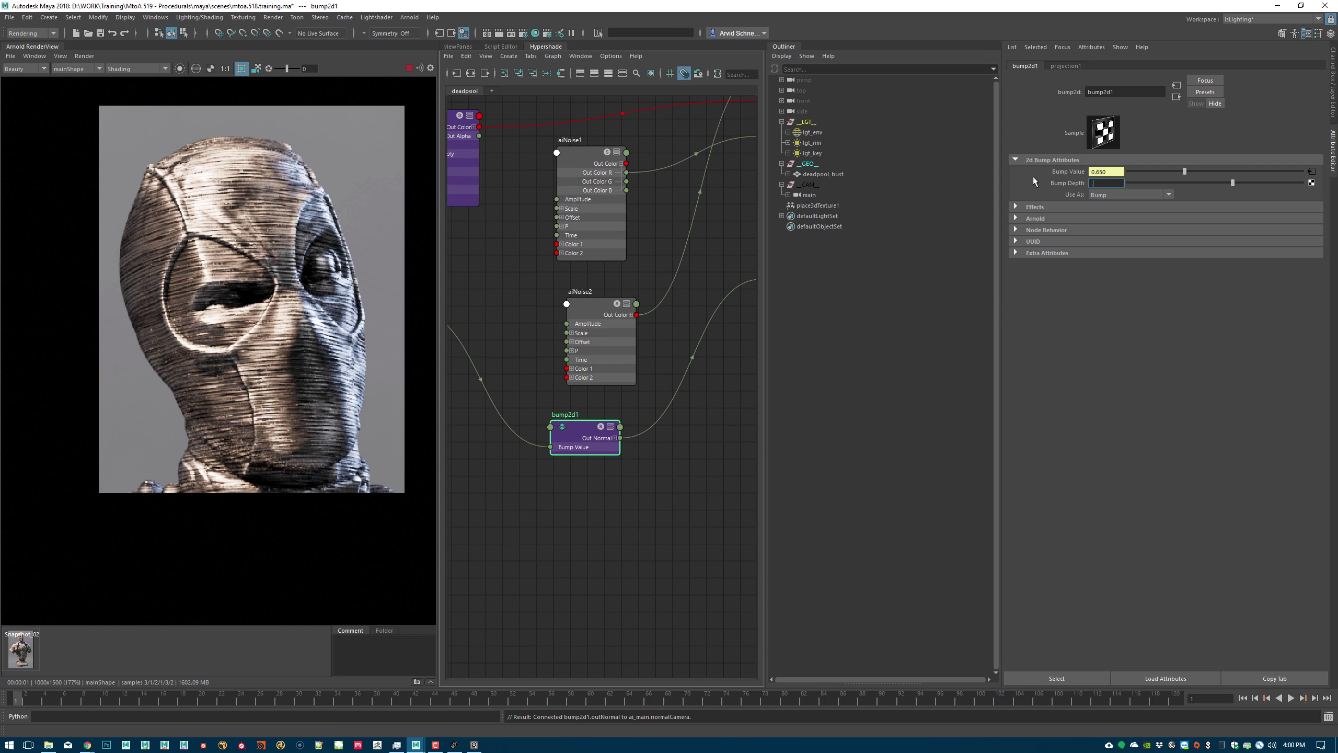
{"action": "type", "text": ".1"}
{"action": "key", "text": "Return"}
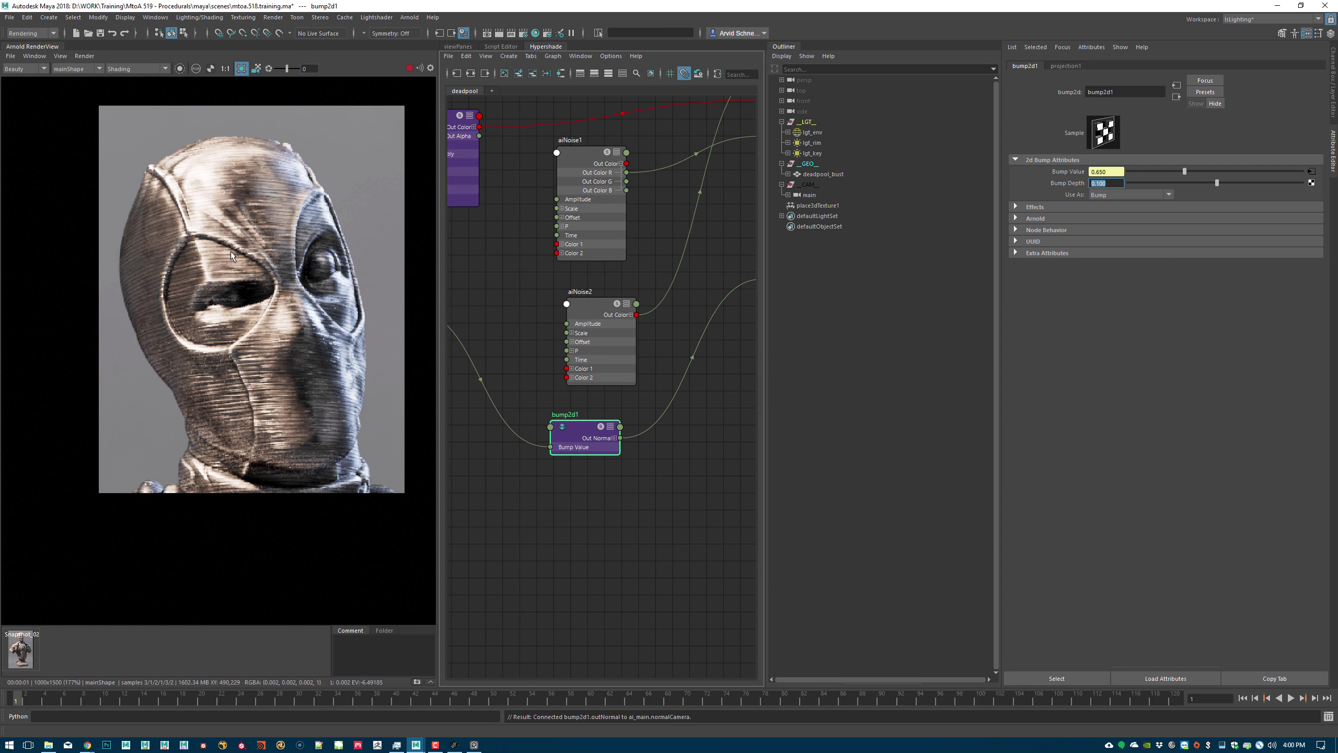
{"action": "left_click_drag", "start_coordinate": [160, 226], "coordinate": [322, 367]}
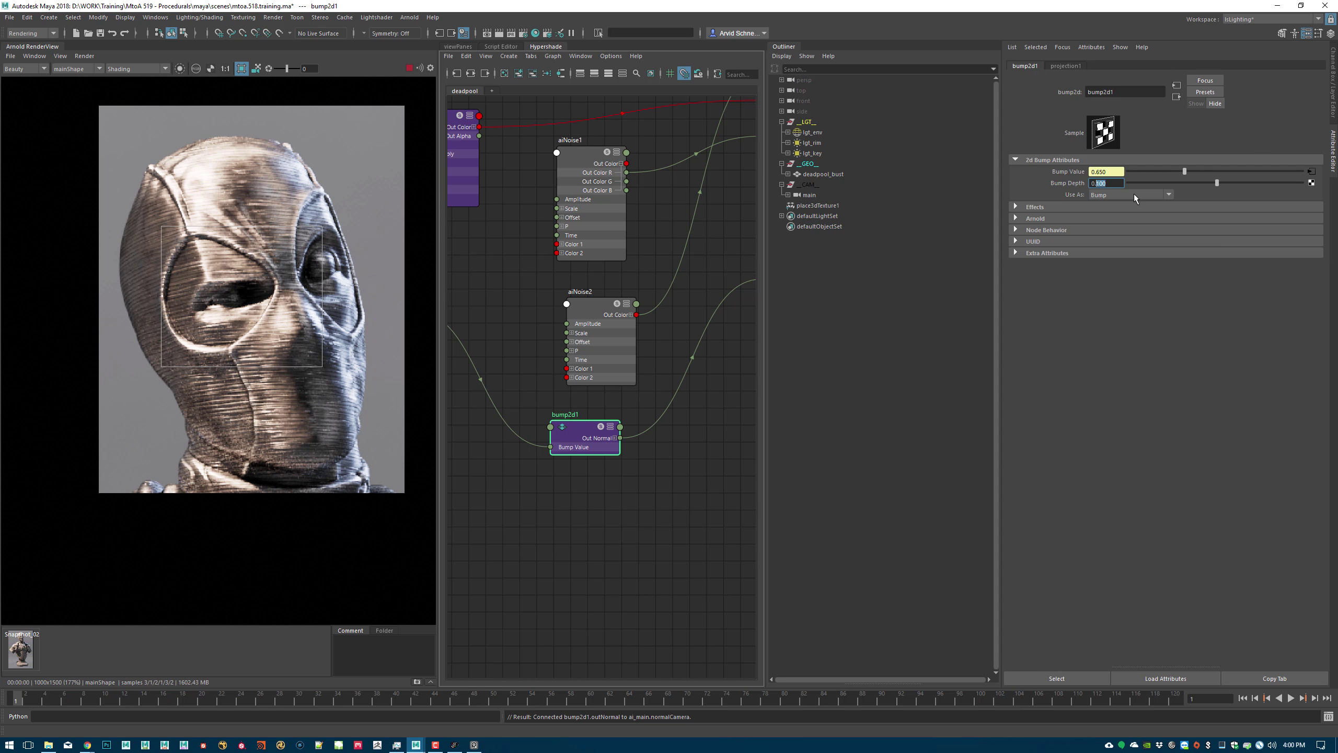
{"action": "key", "text": "Return"}
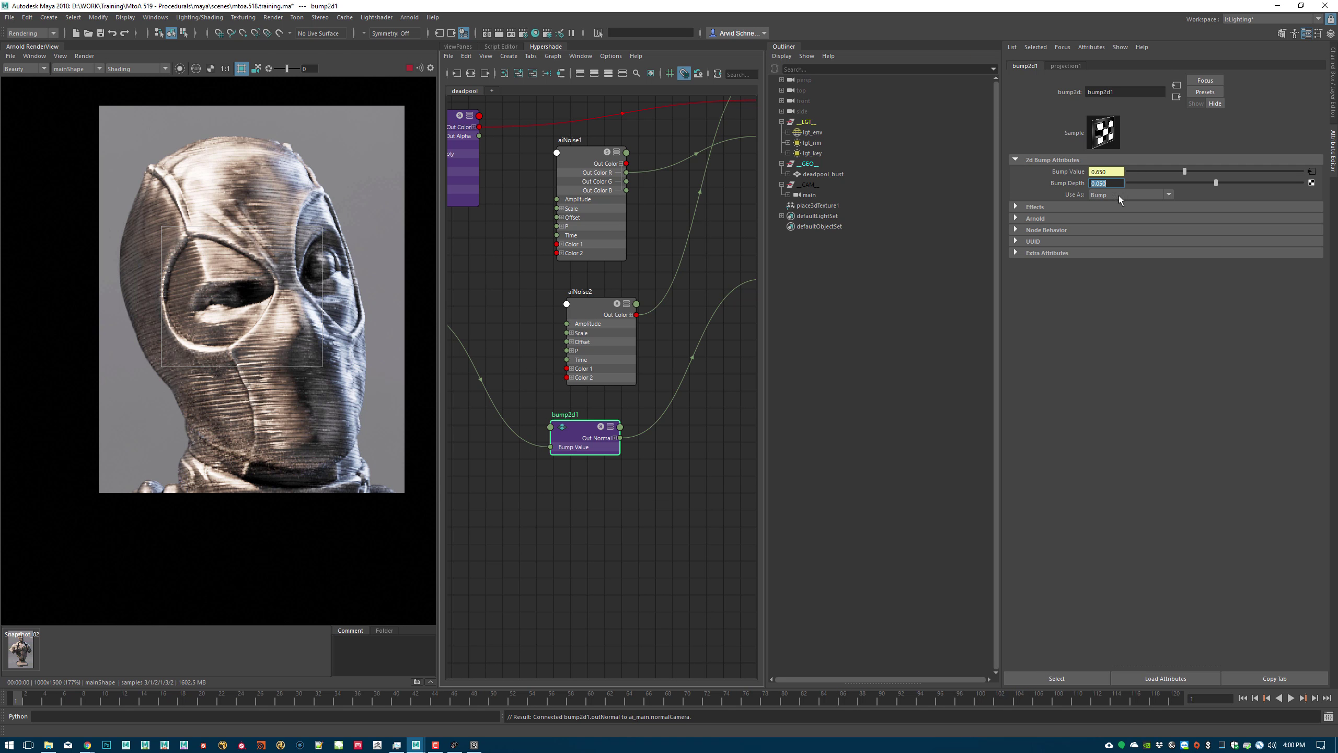
{"action": "key", "text": "Return"}
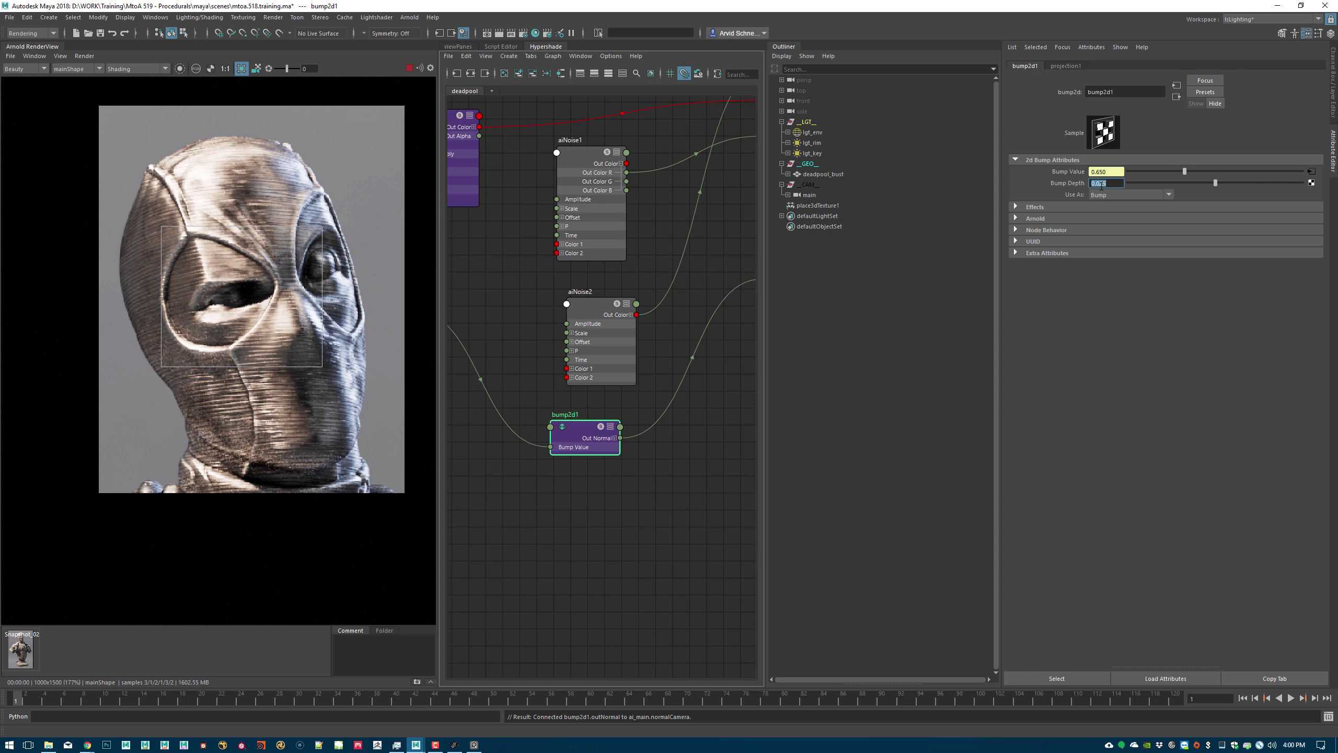
{"action": "key", "text": "Return"}
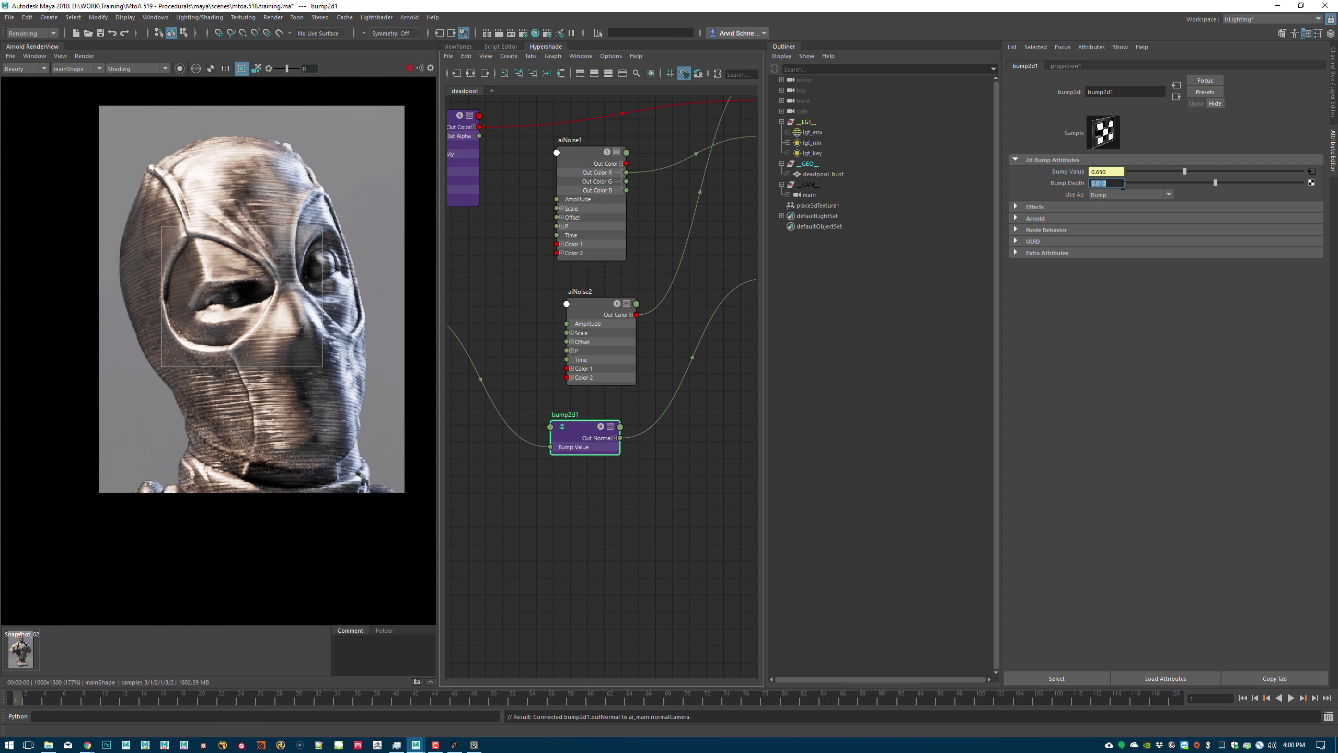
- Inspect the bump effect up close by rendering crop regions over the bust's chest and shoulder
{"action": "left_click", "coordinate": [242, 69]}
{"action": "mouse_move", "coordinate": [319, 394]}
{"action": "middle_mouse_down"}
{"action": "mouse_move", "coordinate": [306, 127]}
{"action": "mouse_move", "coordinate": [269, 358]}
{"action": "mouse_move", "coordinate": [164, 327]}
{"action": "middle_mouse_up"}
{"action": "left_click_drag", "start_coordinate": [111, 241], "coordinate": [308, 441]}
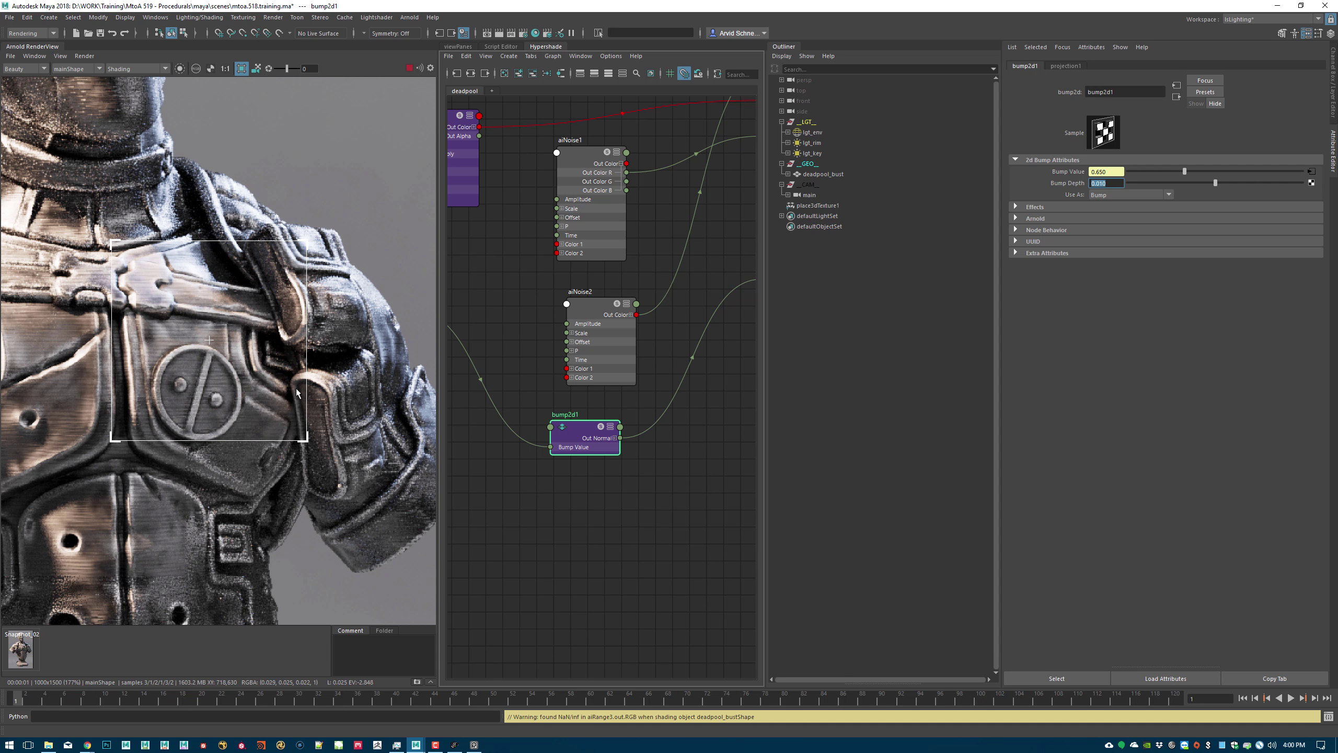
{"action": "middle_click_drag", "start_coordinate": [158, 359], "coordinate": [431, 393]}
{"action": "middle_click_drag", "start_coordinate": [136, 314], "coordinate": [263, 289]}
{"action": "left_click_drag", "start_coordinate": [92, 214], "coordinate": [346, 422]}
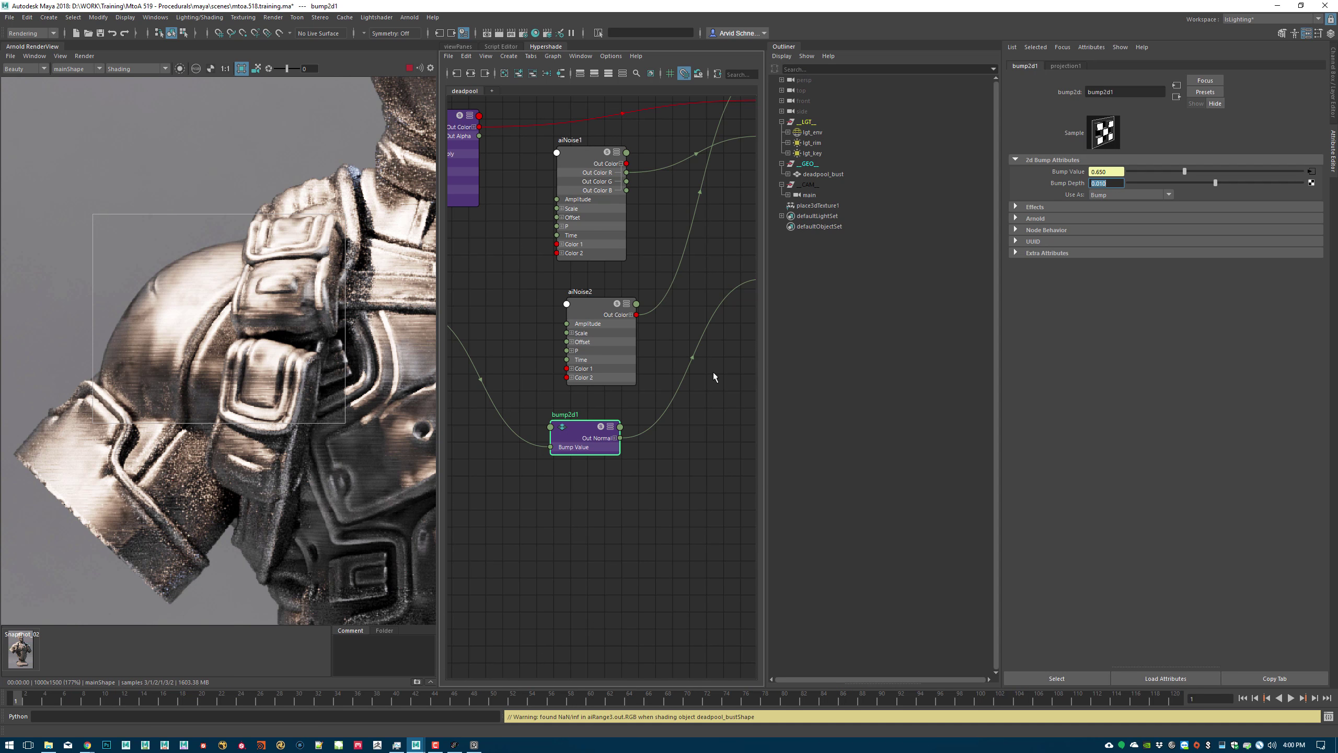
- Examine the shading network from the color corrections and projection through the noise and bump nodes to ai_main
{"action": "left_click", "coordinate": [672, 498]}
{"action": "scroll", "coordinate": [677, 311], "scroll_direction": "down", "scroll_amount": 4}
{"action": "middle_click_drag", "start_coordinate": [520, 205], "coordinate": [663, 263], "text": "alt"}
{"action": "scroll", "coordinate": [582, 222], "scroll_direction": "up", "scroll_amount": 4}
{"action": "scroll", "coordinate": [737, 303], "scroll_direction": "down", "scroll_amount": 3}
{"action": "middle_click_drag", "start_coordinate": [738, 303], "coordinate": [793, 242], "text": "alt"}
{"action": "middle_click_drag", "start_coordinate": [505, 144], "coordinate": [489, 211], "text": "alt"}
{"action": "middle_click_drag", "start_coordinate": [662, 297], "coordinate": [533, 257], "text": "alt"}
{"action": "middle_click_drag", "start_coordinate": [632, 274], "coordinate": [528, 254], "text": "alt"}
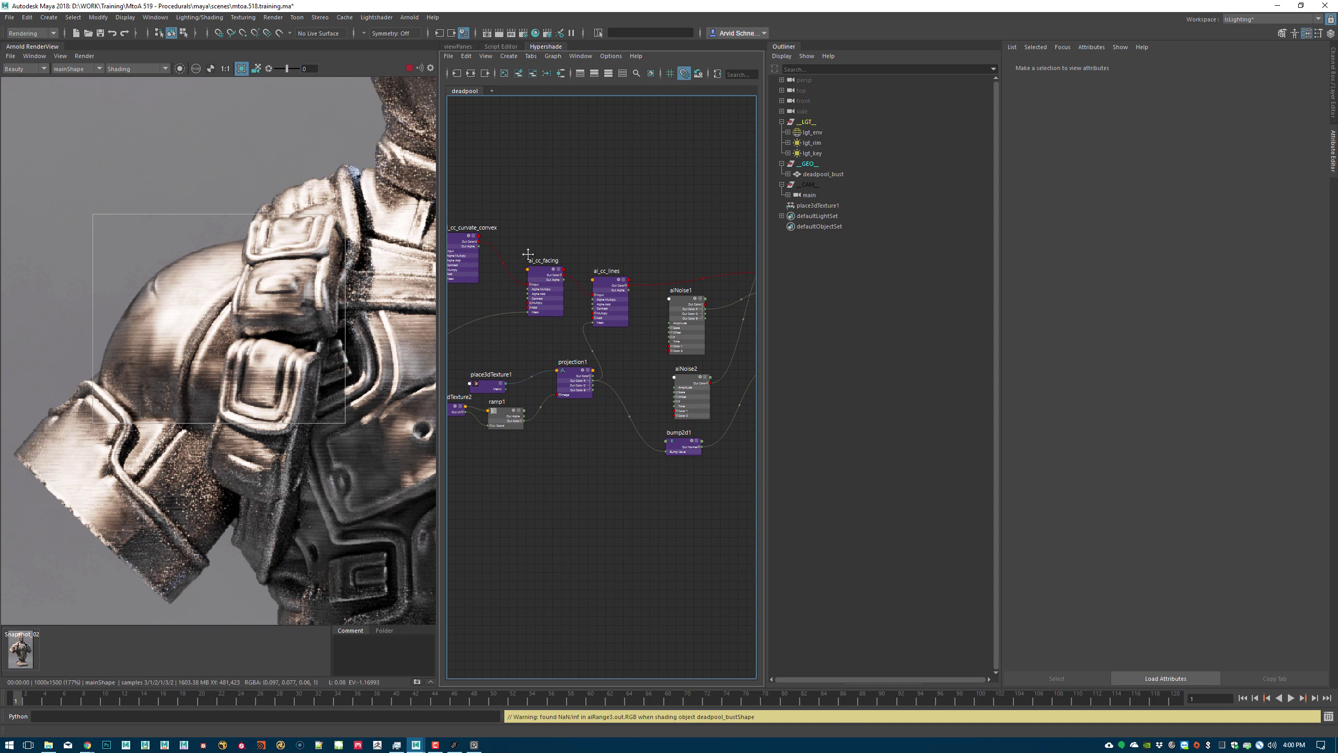
{"action": "middle_click_drag", "start_coordinate": [723, 358], "coordinate": [580, 364], "text": "alt"}
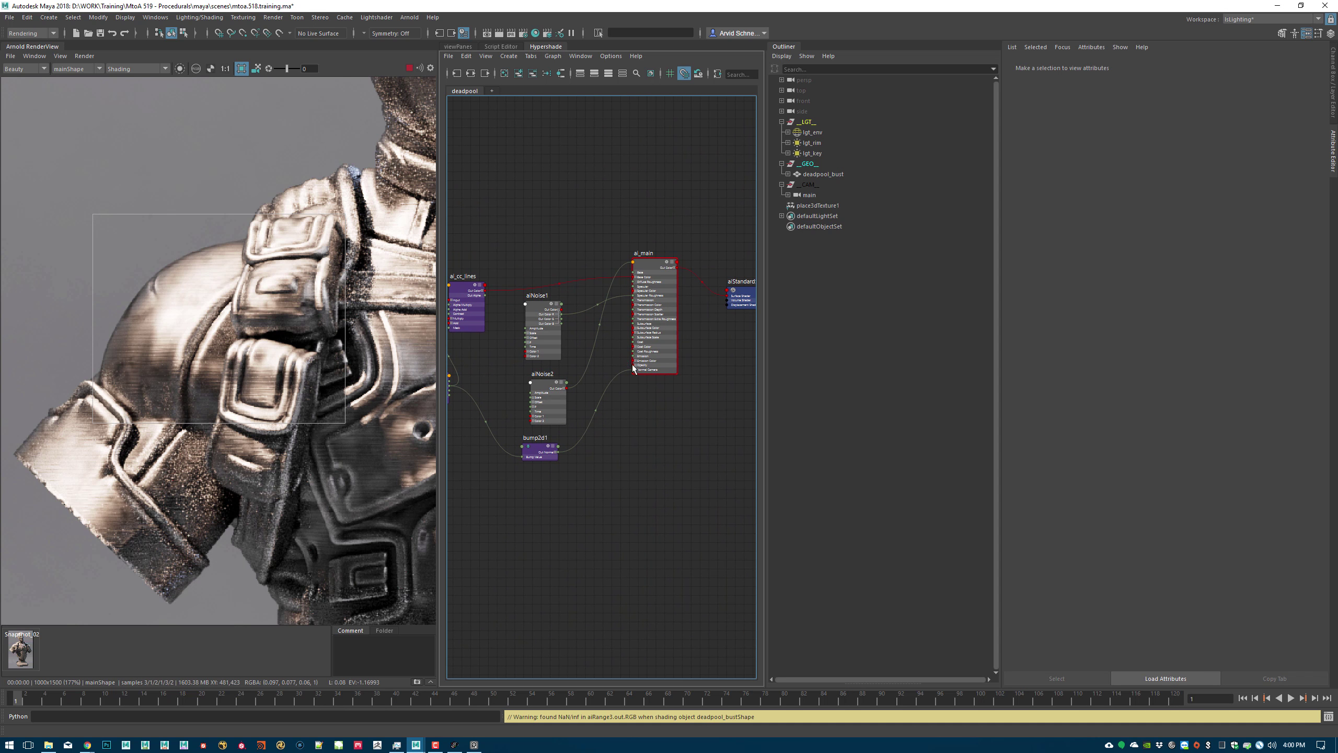
- Turn off the crop region and frame the whole bust in the render view
{"action": "middle_click_drag", "start_coordinate": [312, 199], "coordinate": [115, 343]}
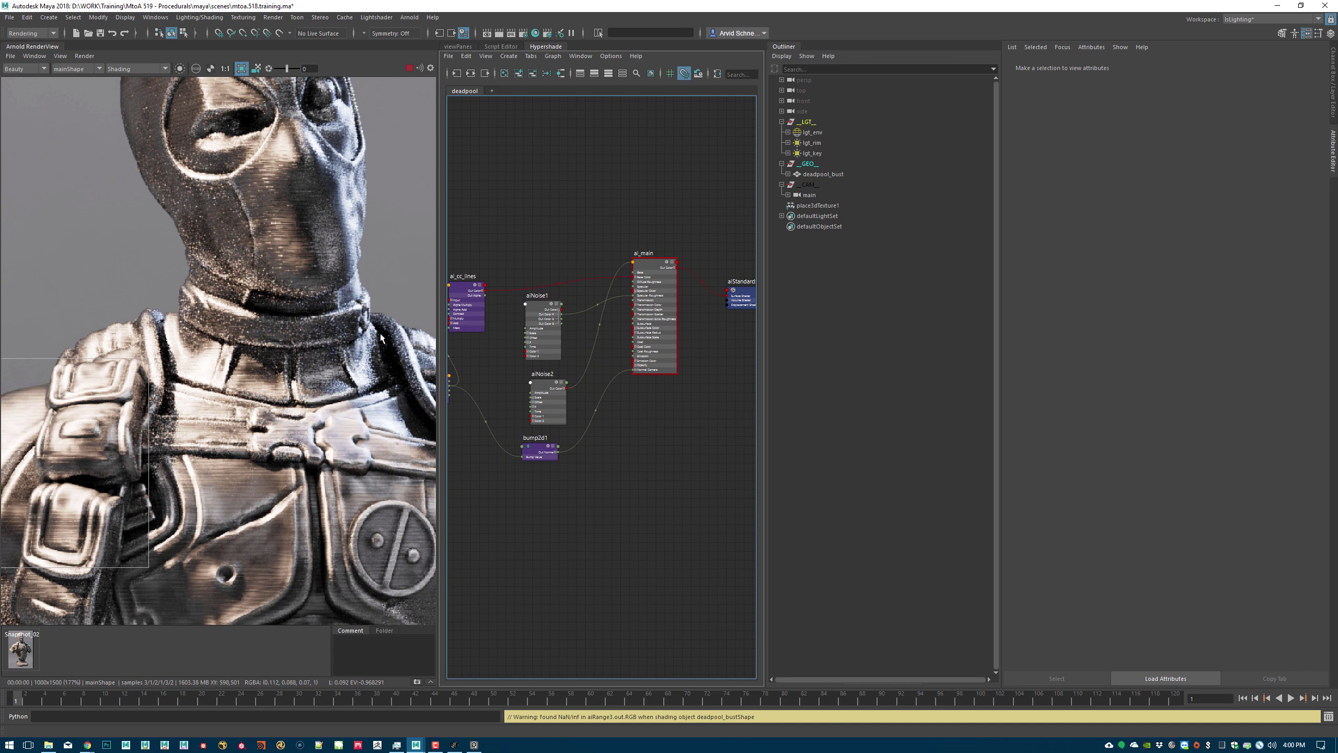
{"action": "left_click", "coordinate": [388, 247]}
{"action": "key", "text": "f"}
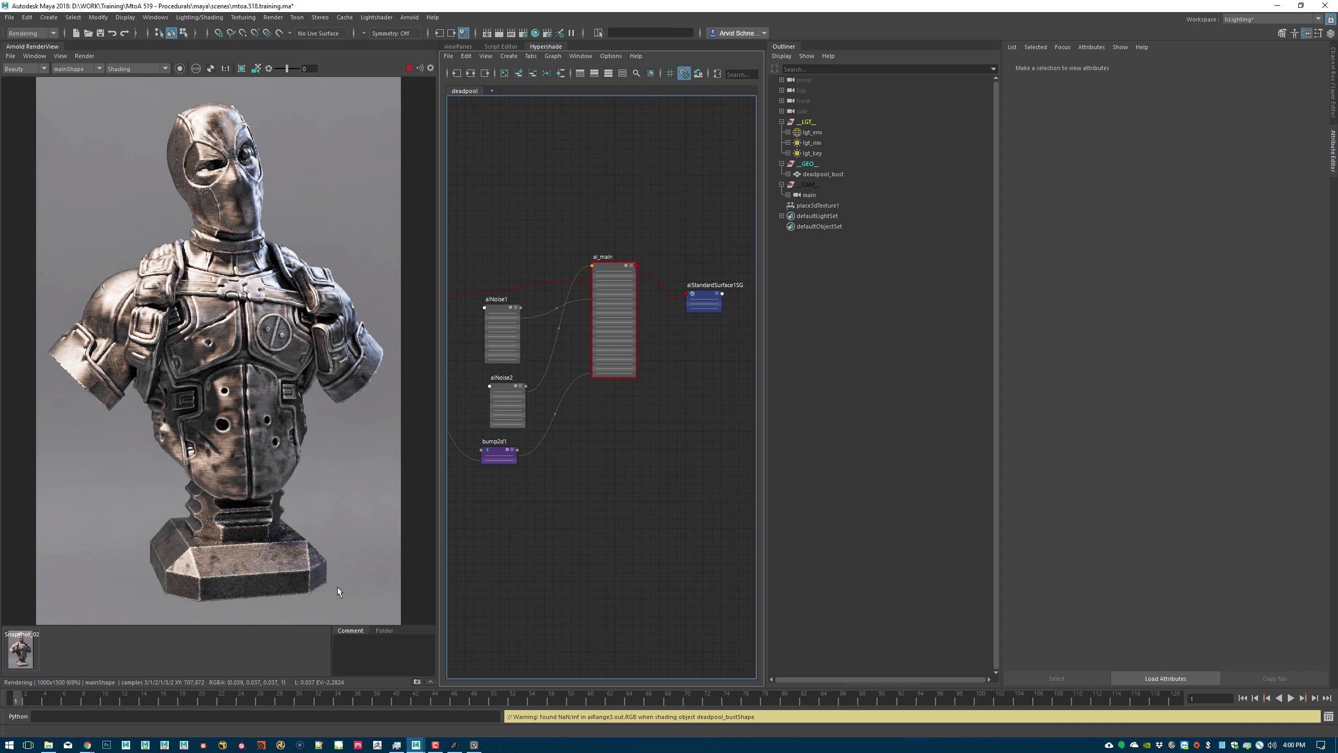
- Compare the full bust render with the stored snapshot, and store the current render as a new snapshot
{"action": "left_click", "coordinate": [16, 649]}
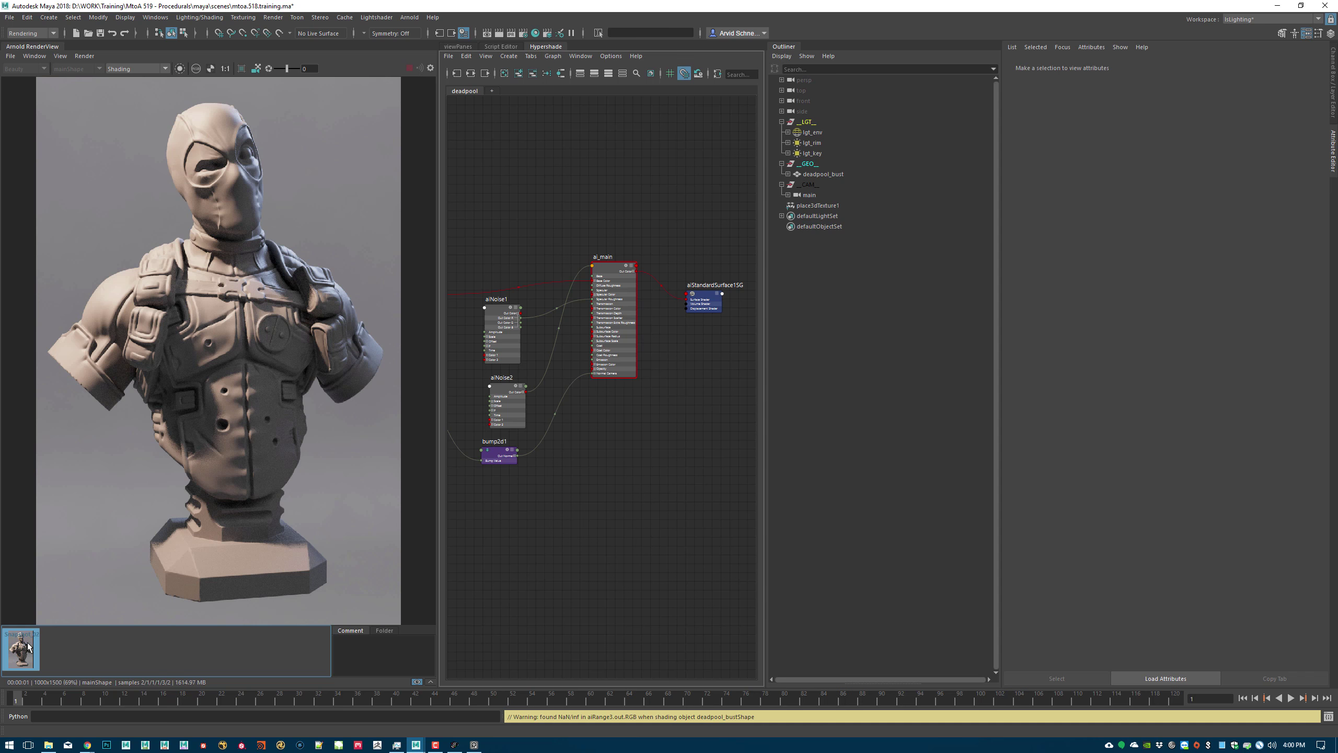
{"action": "left_click", "coordinate": [22, 650]}
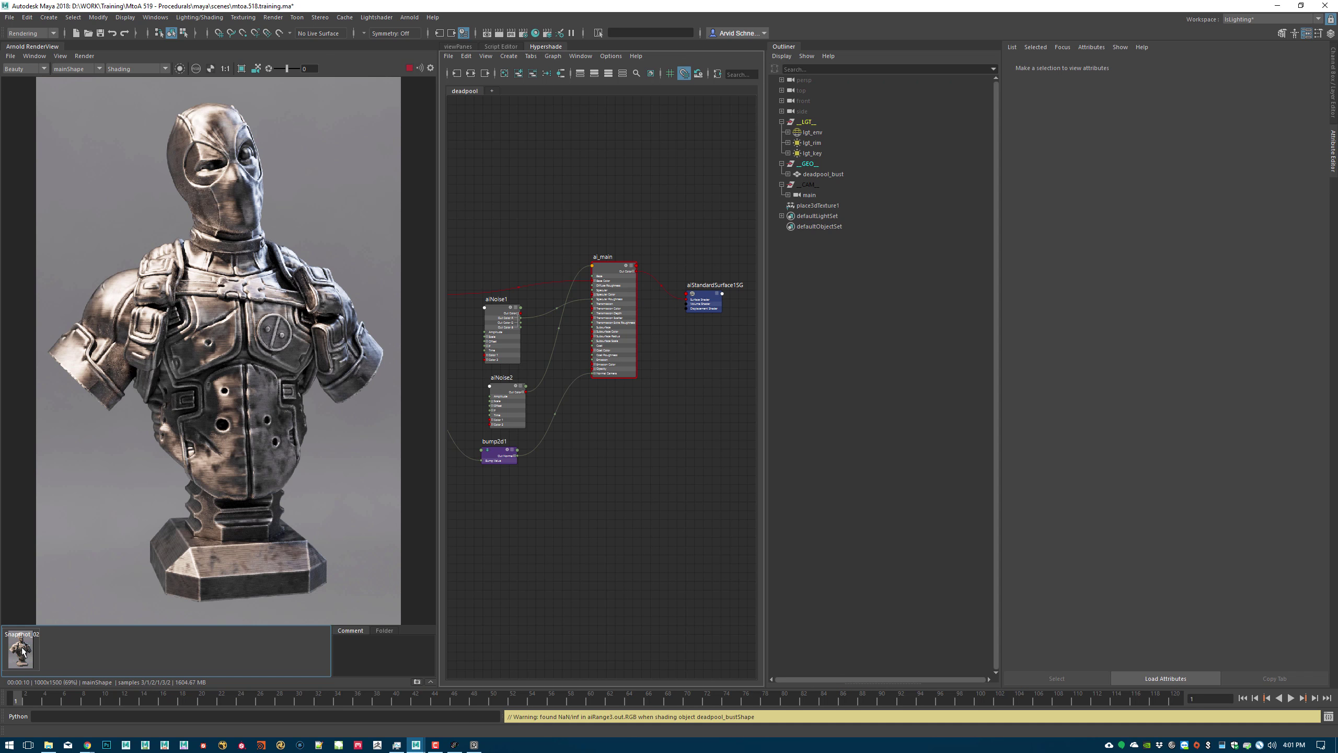
{"action": "left_click", "coordinate": [22, 651]}
{"action": "left_click", "coordinate": [22, 651]}
{"action": "left_click", "coordinate": [22, 651]}
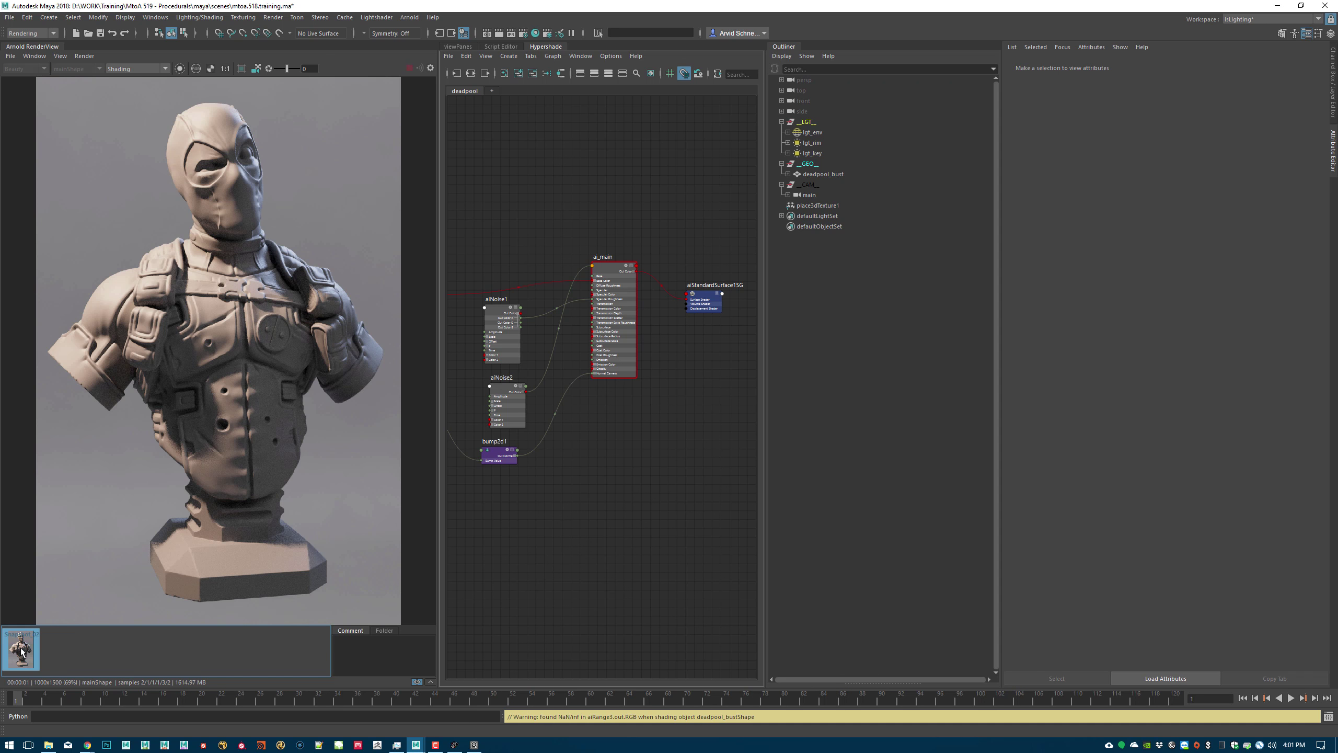
{"action": "left_click", "coordinate": [19, 652]}
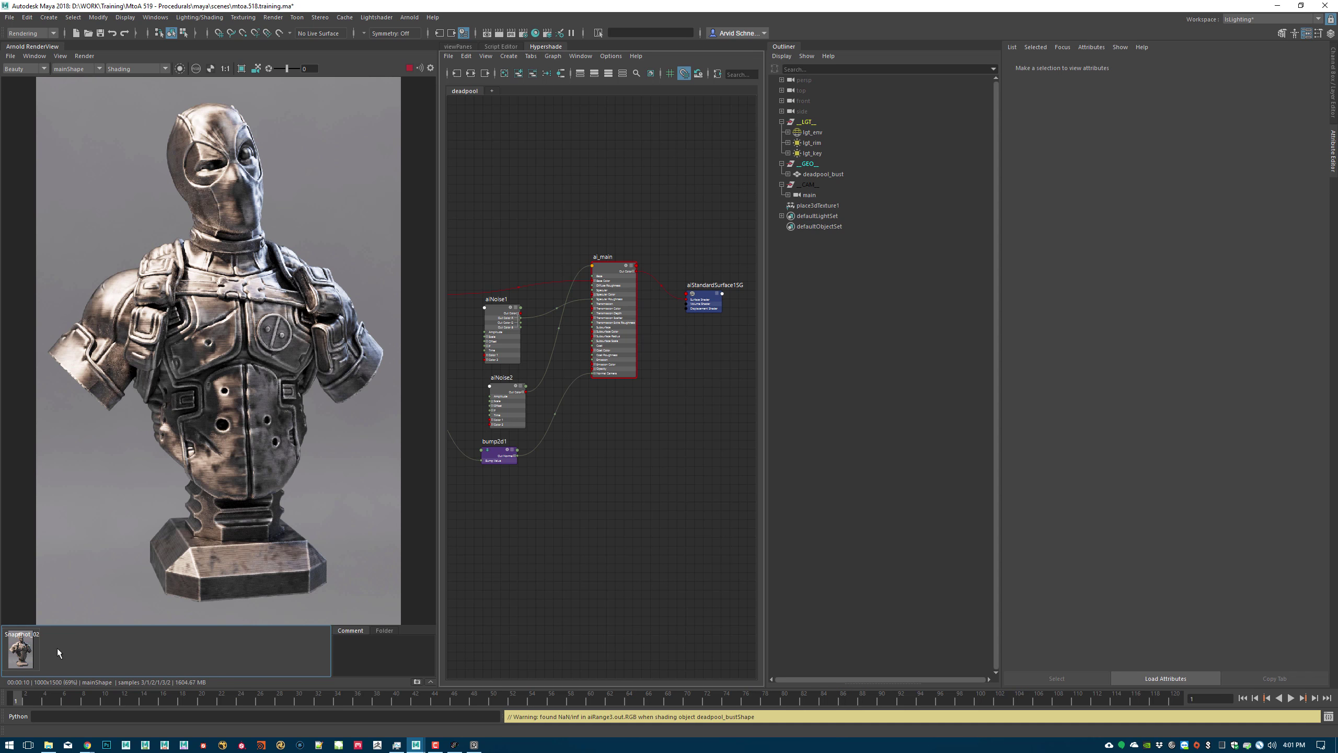
{"action": "key", "text": "F3"}
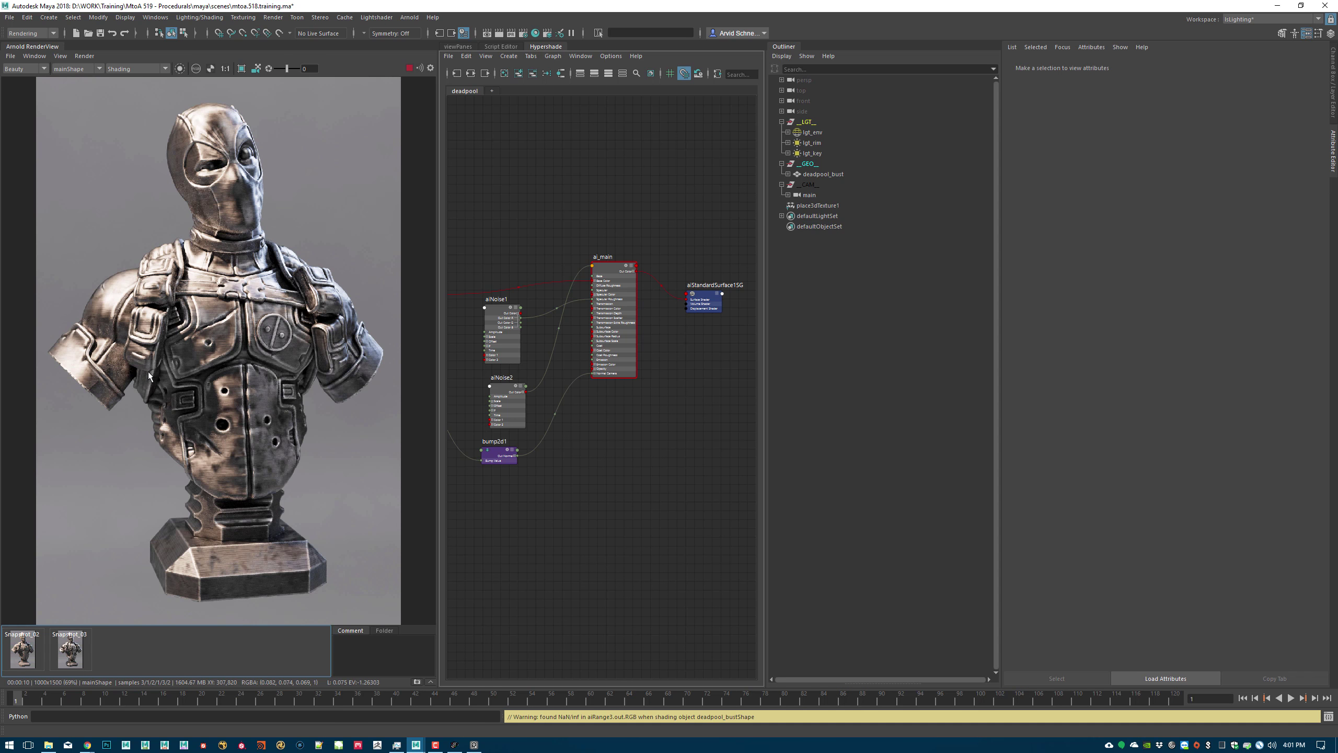
- Set ai_main's Thin Film Thickness to 303.030 while previewing a crop region over the bust's shoulder
{"action": "key", "text": "f"}
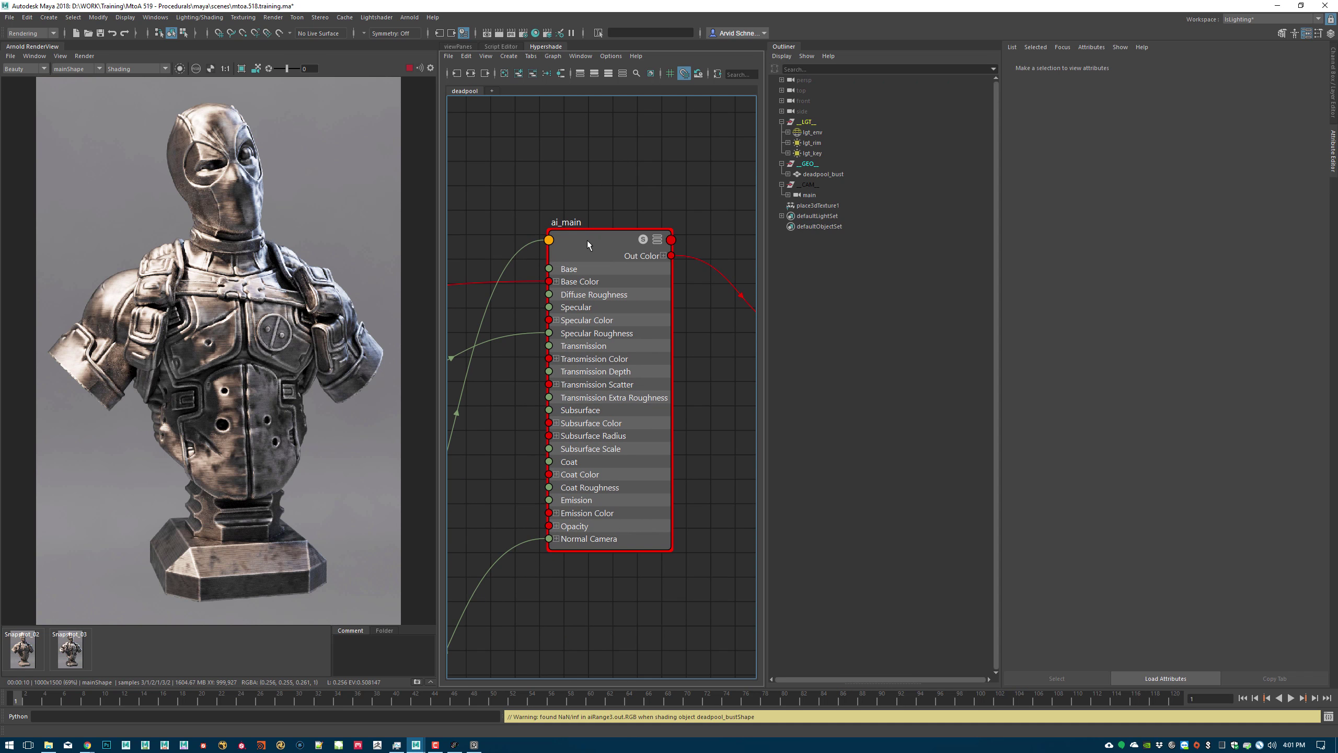
{"action": "left_click", "coordinate": [587, 241]}
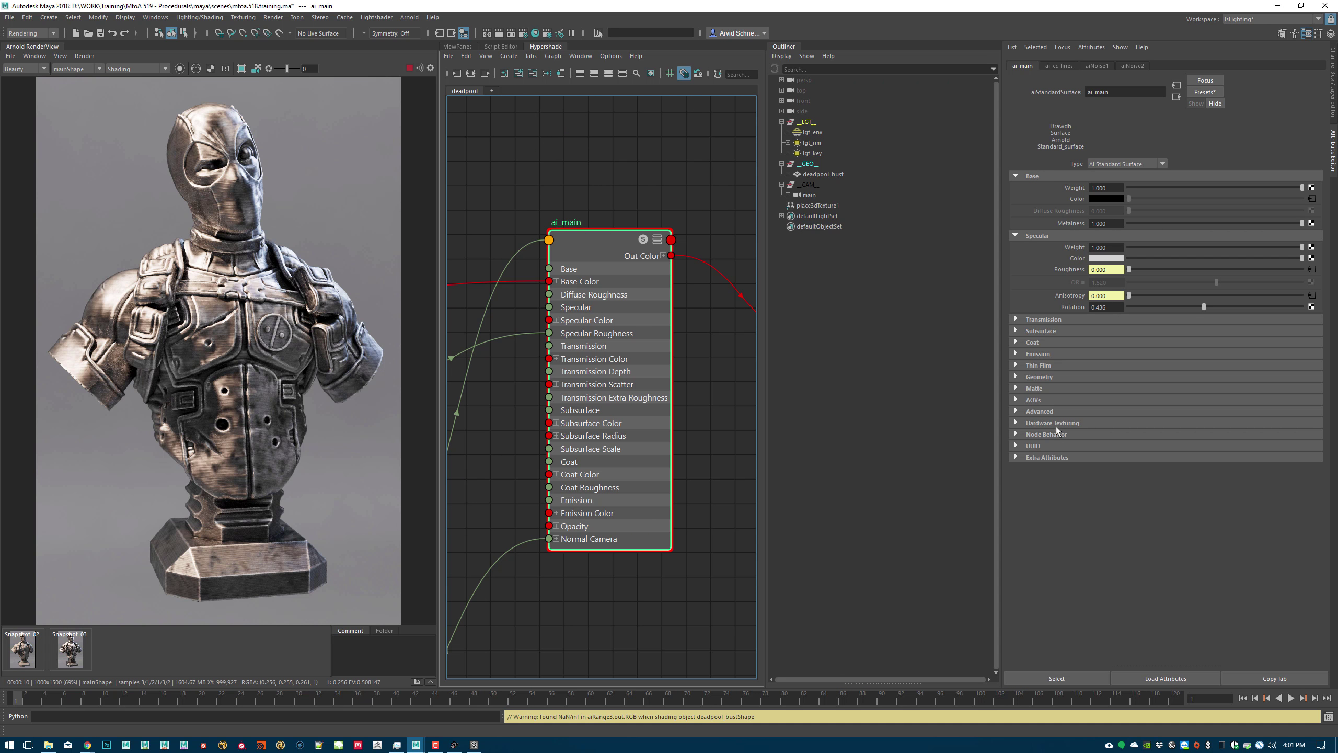
{"action": "left_click", "coordinate": [1040, 366]}
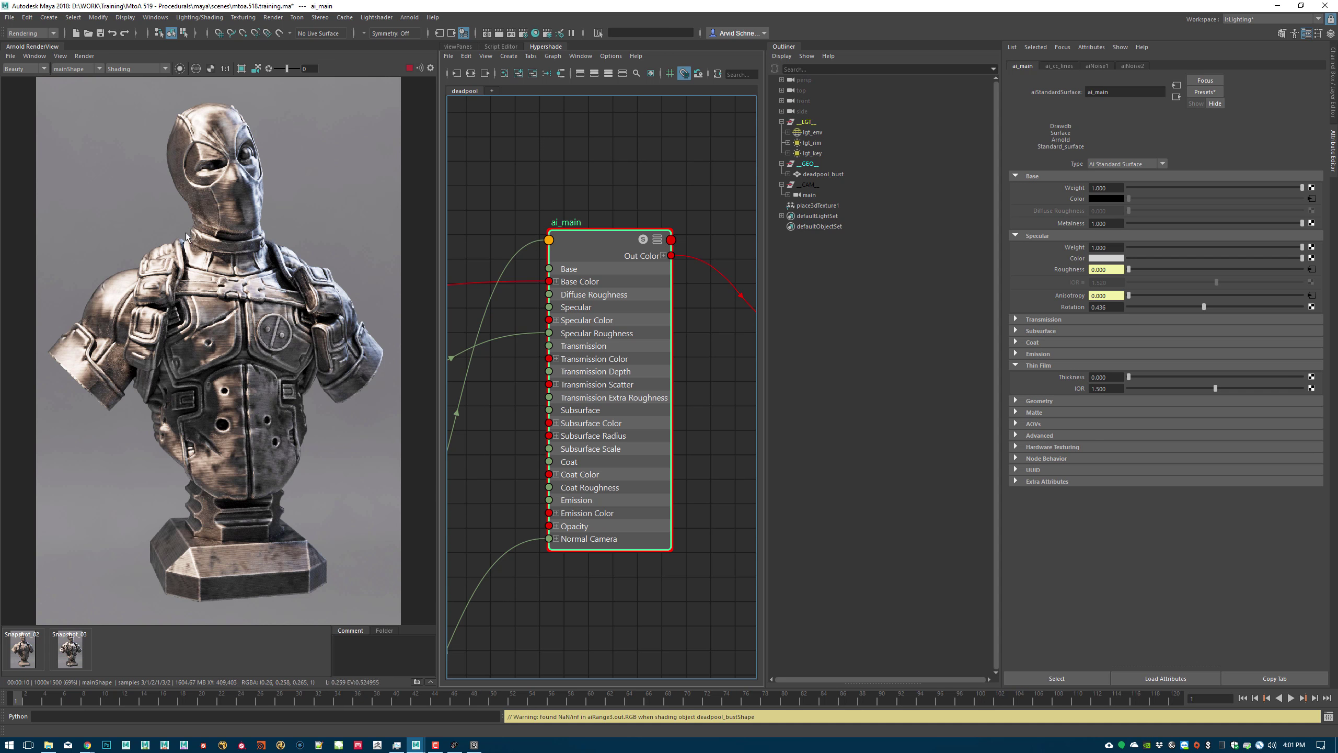
{"action": "scroll", "coordinate": [227, 274], "scroll_direction": "up", "scroll_amount": 6}
{"action": "middle_click_drag", "start_coordinate": [248, 385], "coordinate": [279, 314]}
{"action": "left_click_drag", "start_coordinate": [115, 196], "coordinate": [373, 442], "text": "shift"}
{"action": "left_click_drag", "start_coordinate": [1173, 375], "coordinate": [1201, 377]}
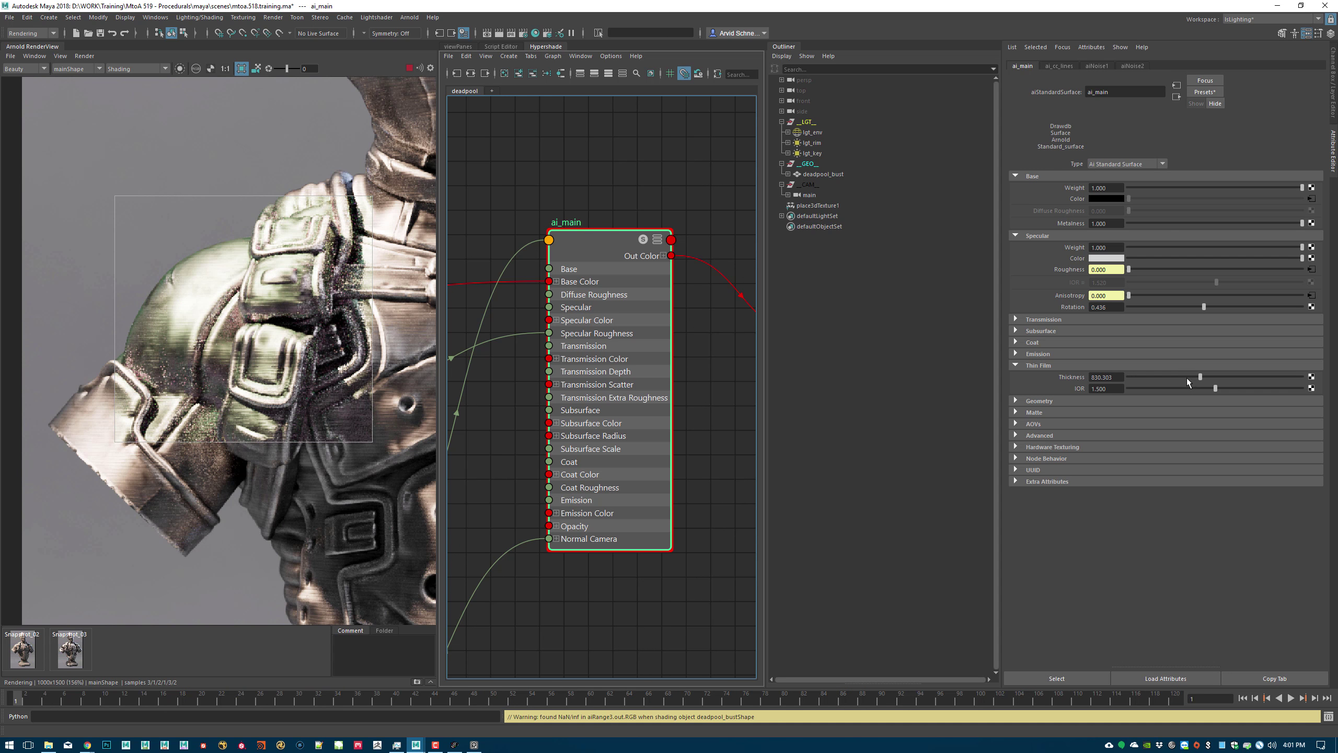
{"action": "left_click", "coordinate": [1158, 377]}
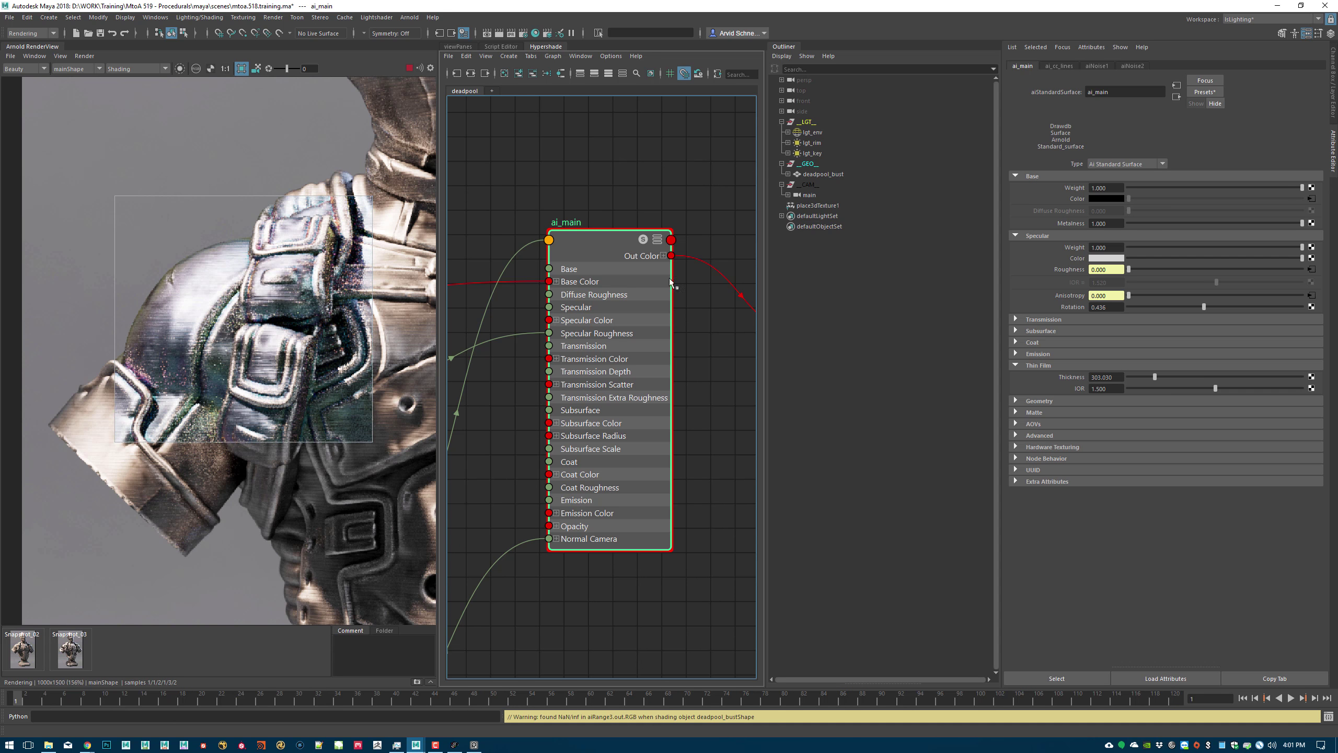
- Create an aiNoise node and place it below the ai_main shader in the node graph
{"action": "middle_click_drag", "start_coordinate": [525, 670], "coordinate": [601, 534], "text": "alt"}
{"action": "left_click", "coordinate": [591, 553]}
{"action": "key", "text": "Tab"}
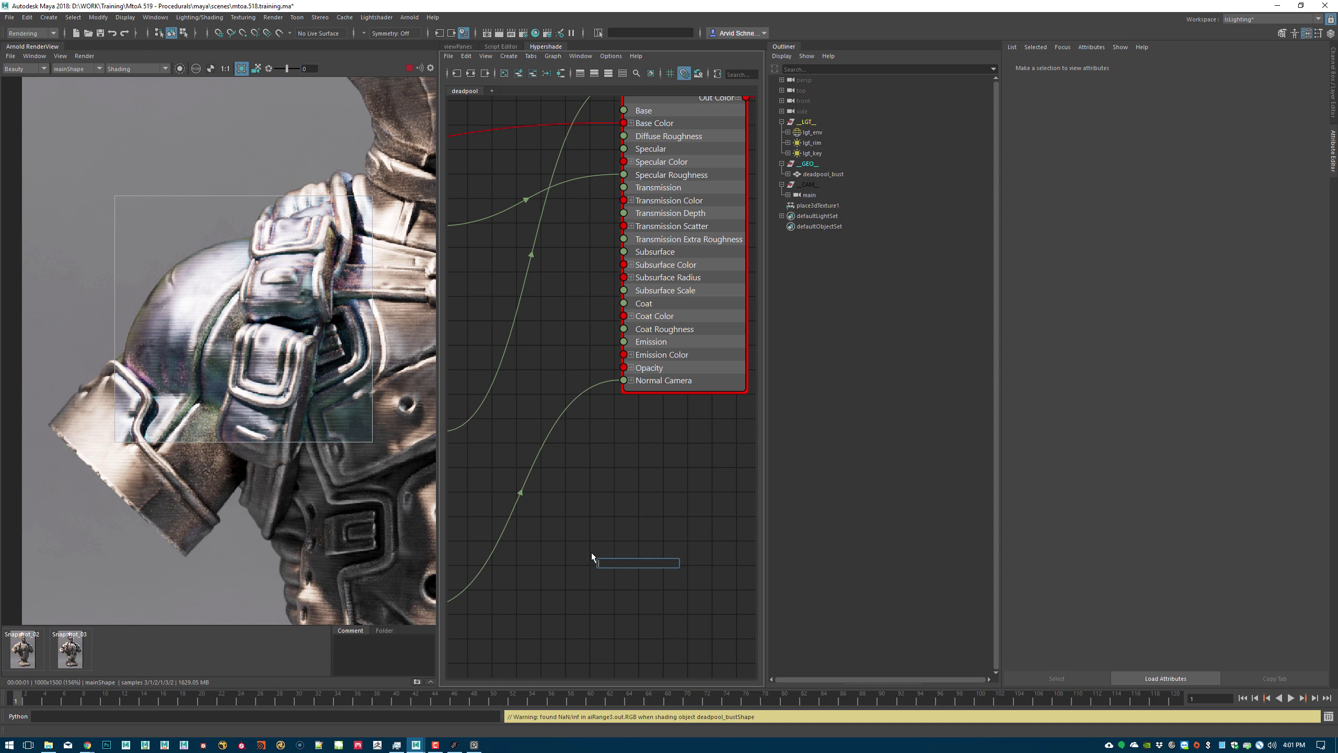
{"action": "type", "text": "ain"}
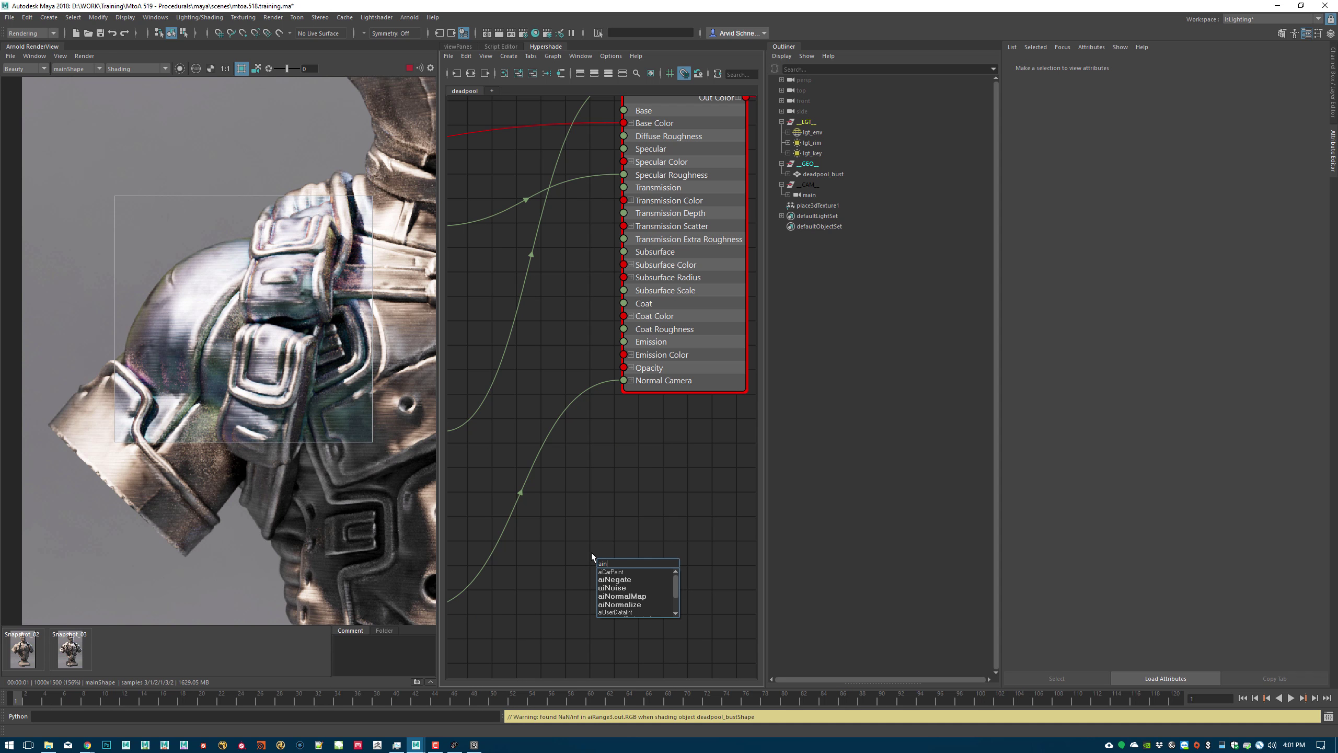
{"action": "key", "text": "Down"}
{"action": "key", "text": "Down"}
{"action": "key", "text": "Return"}
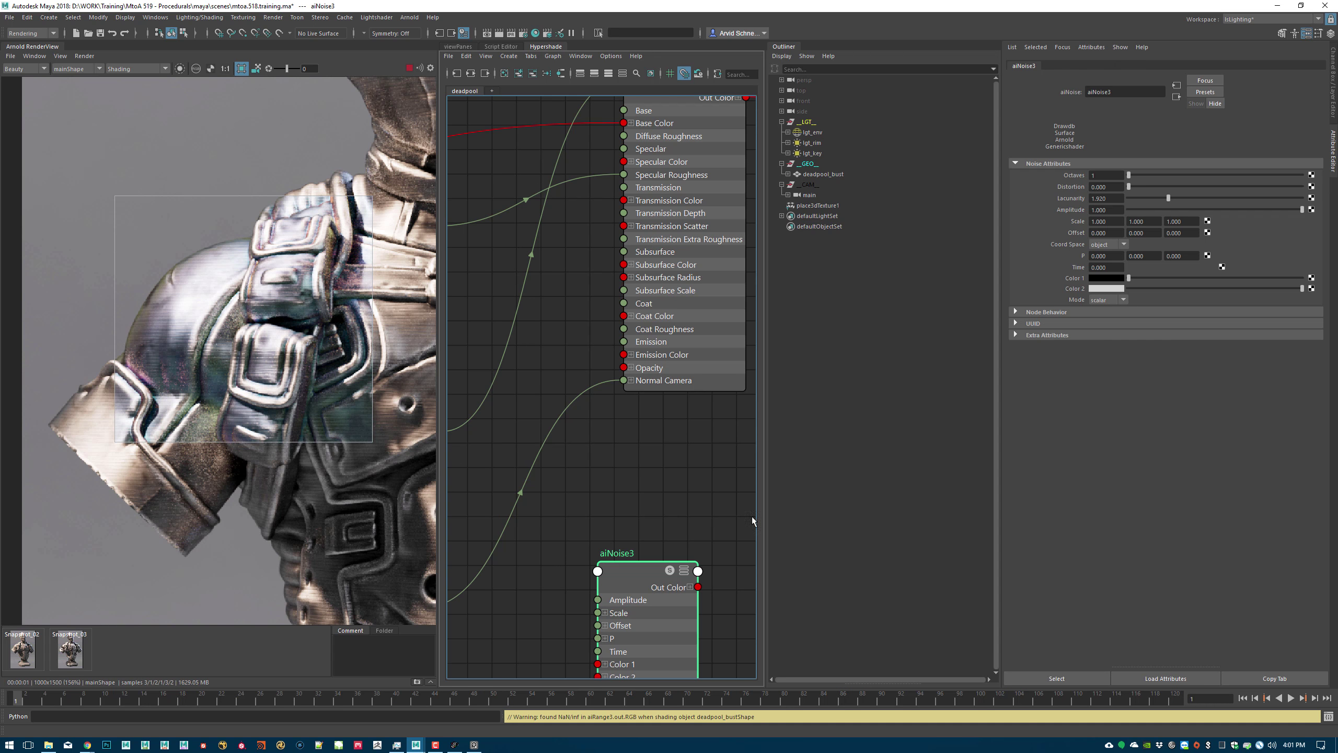
{"action": "left_click", "coordinate": [627, 341]}
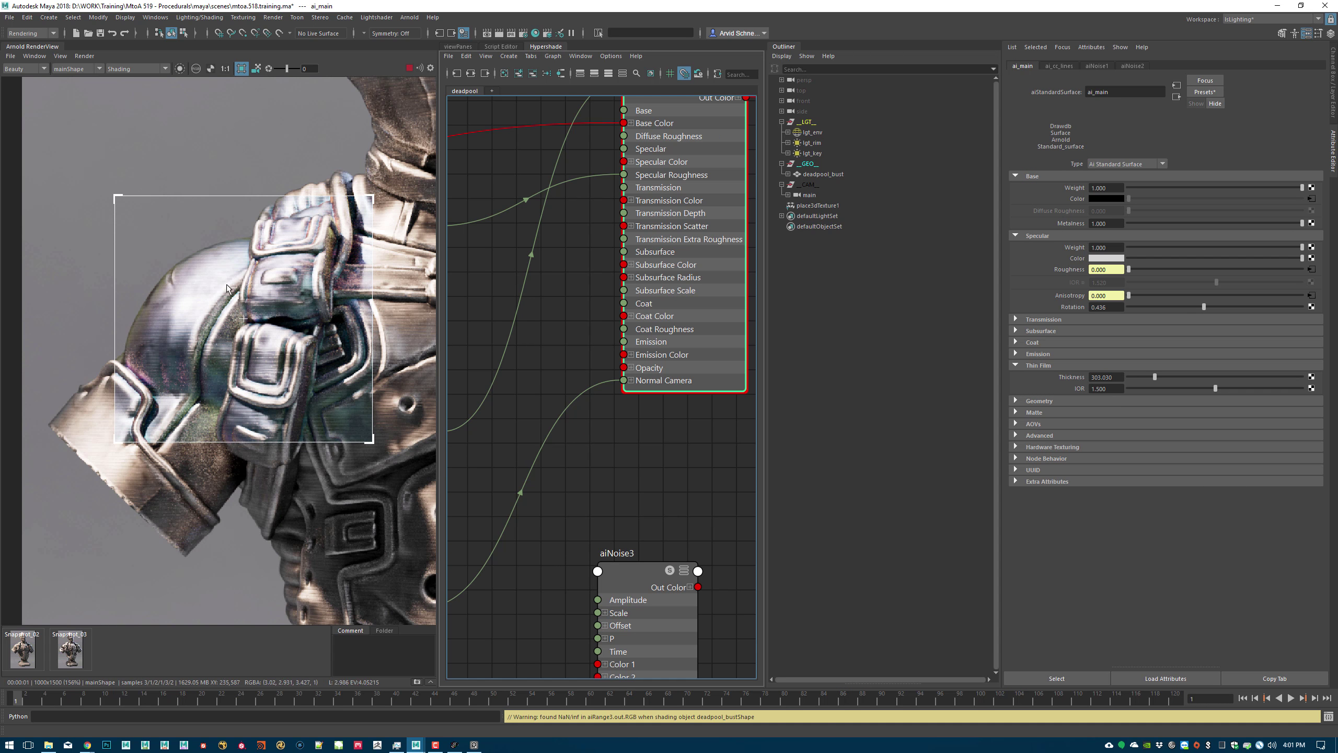
{"action": "middle_click_drag", "start_coordinate": [706, 477], "coordinate": [710, 419], "text": "alt"}
{"action": "left_click_drag", "start_coordinate": [637, 519], "coordinate": [576, 472]}
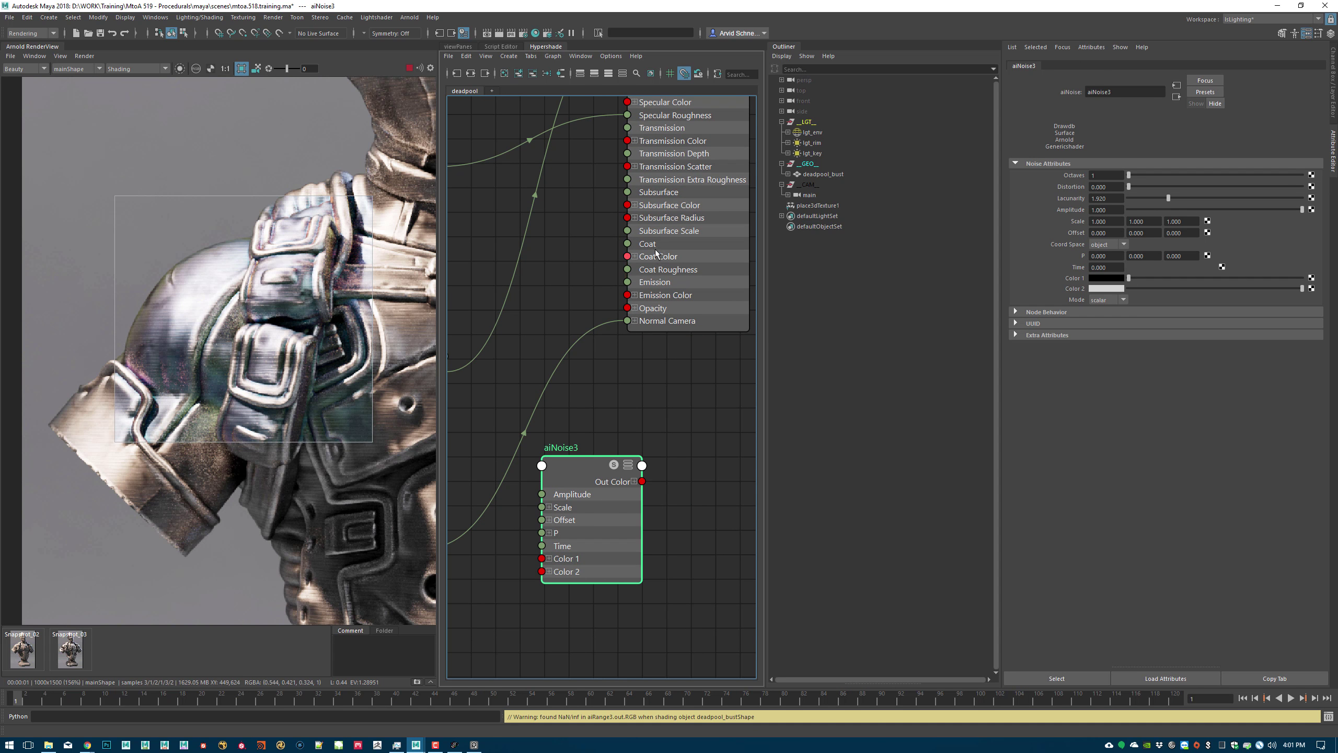
- Connect the new noise's outColorR to ai_main's thinFilmThickness
{"action": "left_click", "coordinate": [653, 256]}
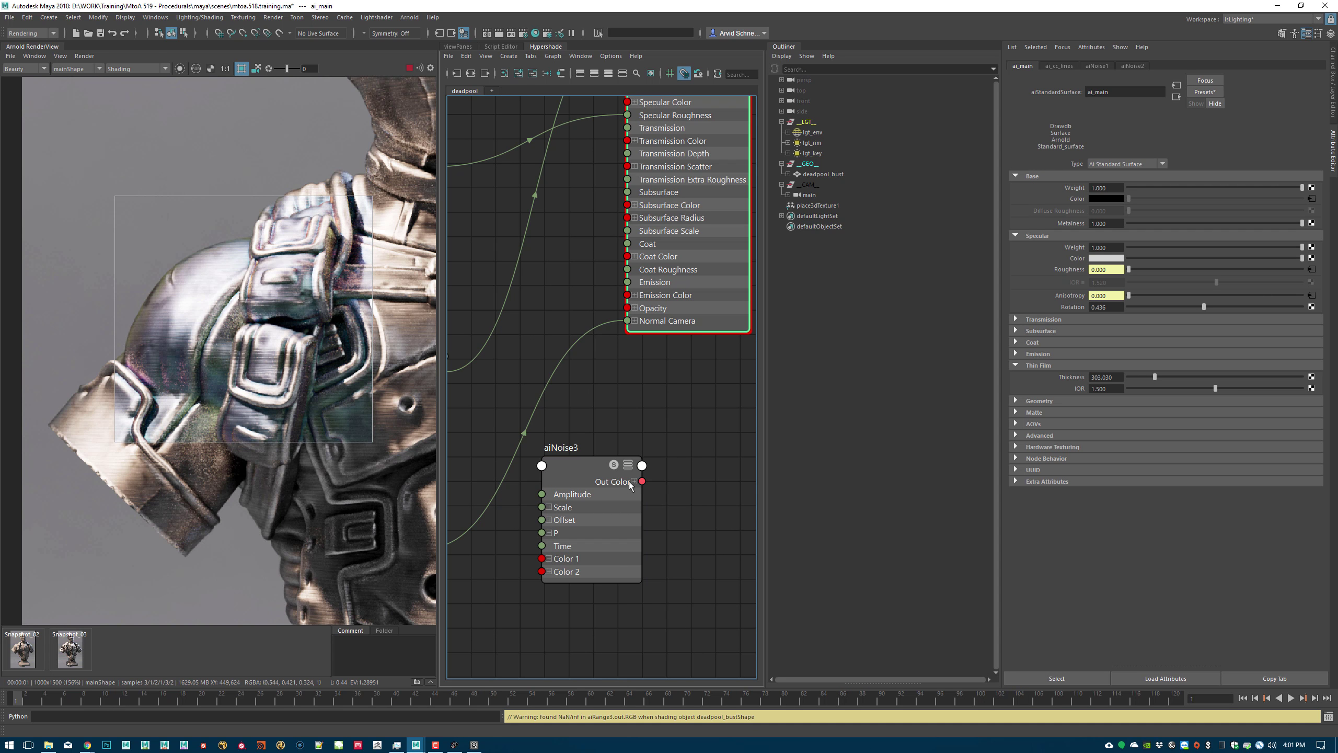
{"action": "middle_click_drag", "start_coordinate": [579, 469], "coordinate": [1064, 378]}
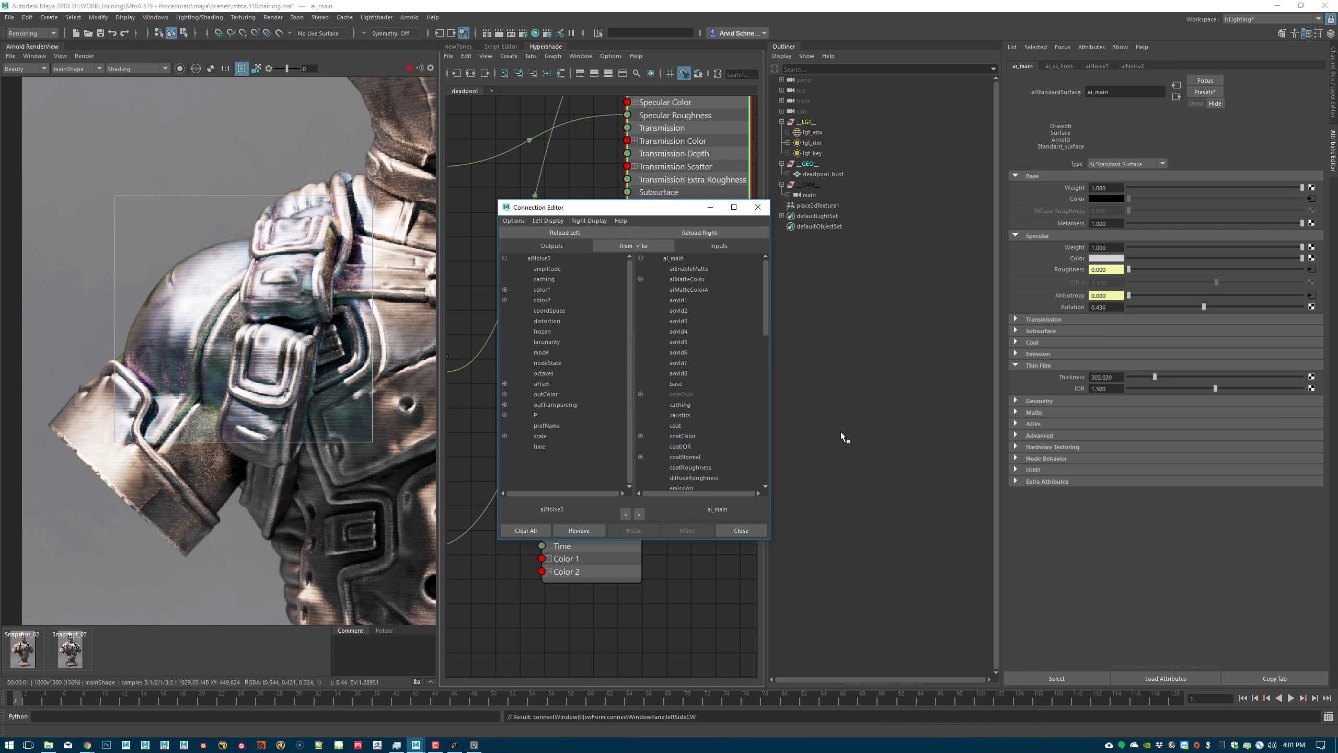
{"action": "left_click", "coordinate": [505, 393]}
{"action": "left_click", "coordinate": [554, 404]}
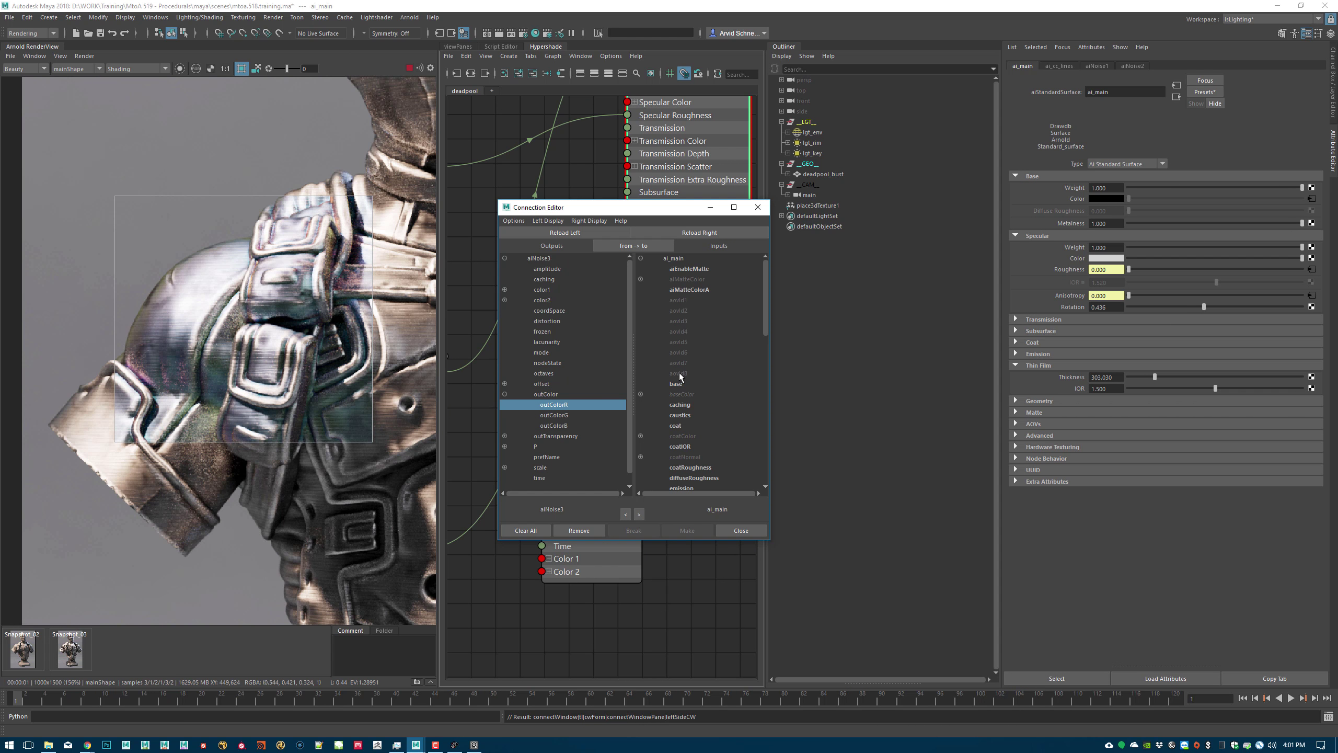
{"action": "scroll", "coordinate": [696, 369], "scroll_direction": "down", "scroll_amount": 10}
{"action": "scroll", "coordinate": [725, 359], "scroll_direction": "down", "scroll_amount": 3}
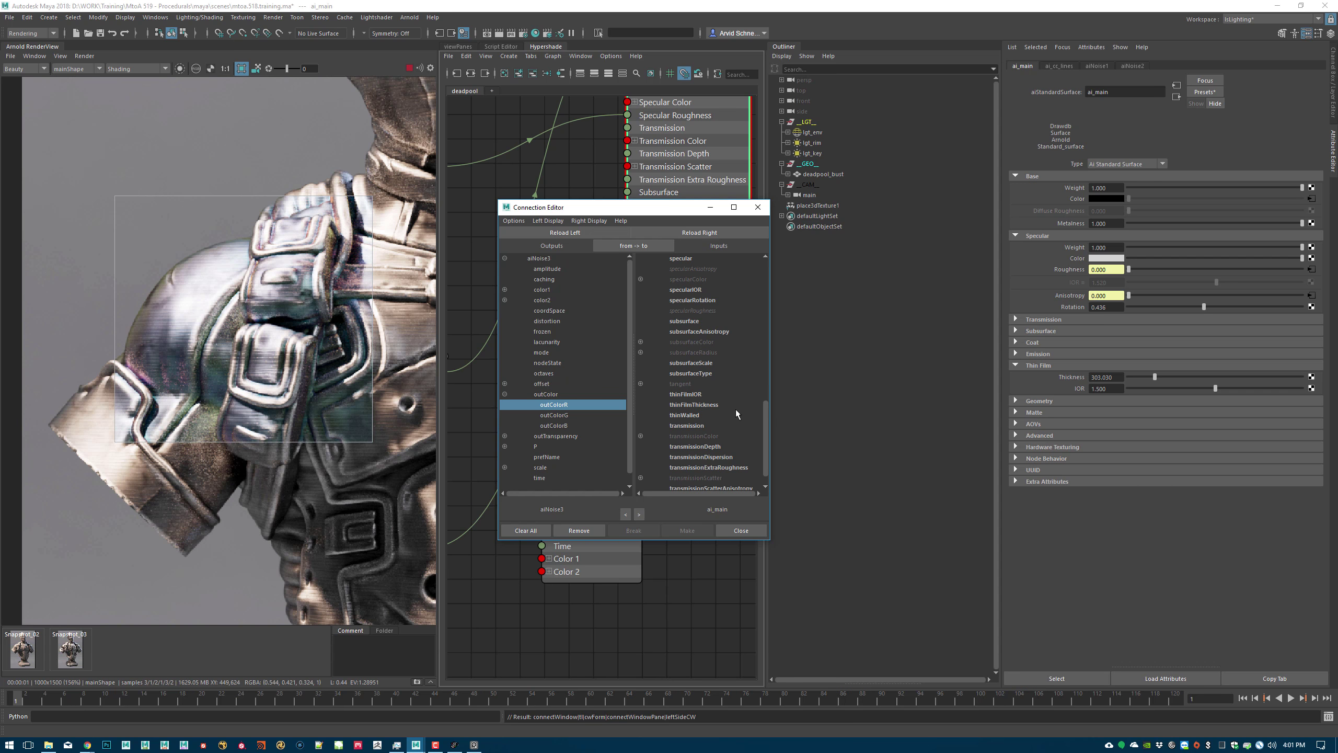
{"action": "left_click", "coordinate": [721, 406]}
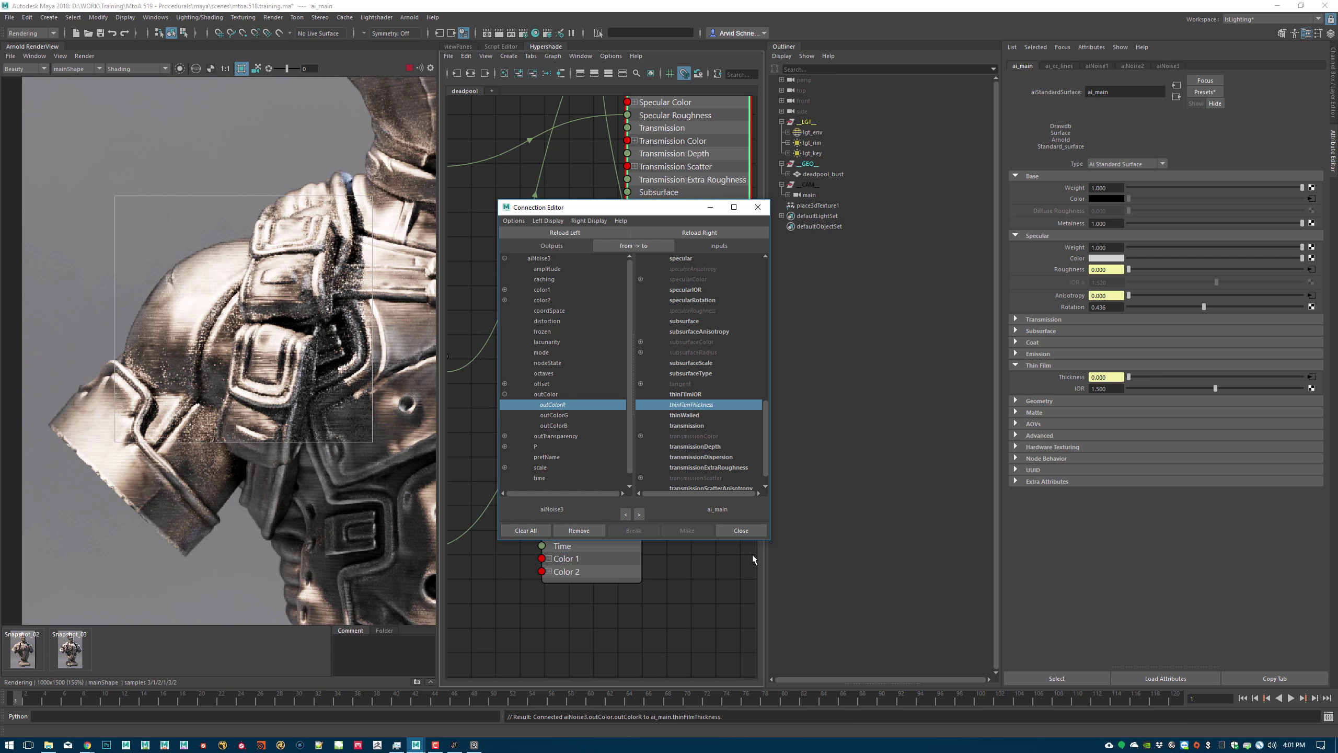
{"action": "left_click", "coordinate": [739, 530]}
- Select the thin film noise node and isolate its output in the render view
{"action": "left_click", "coordinate": [585, 496]}
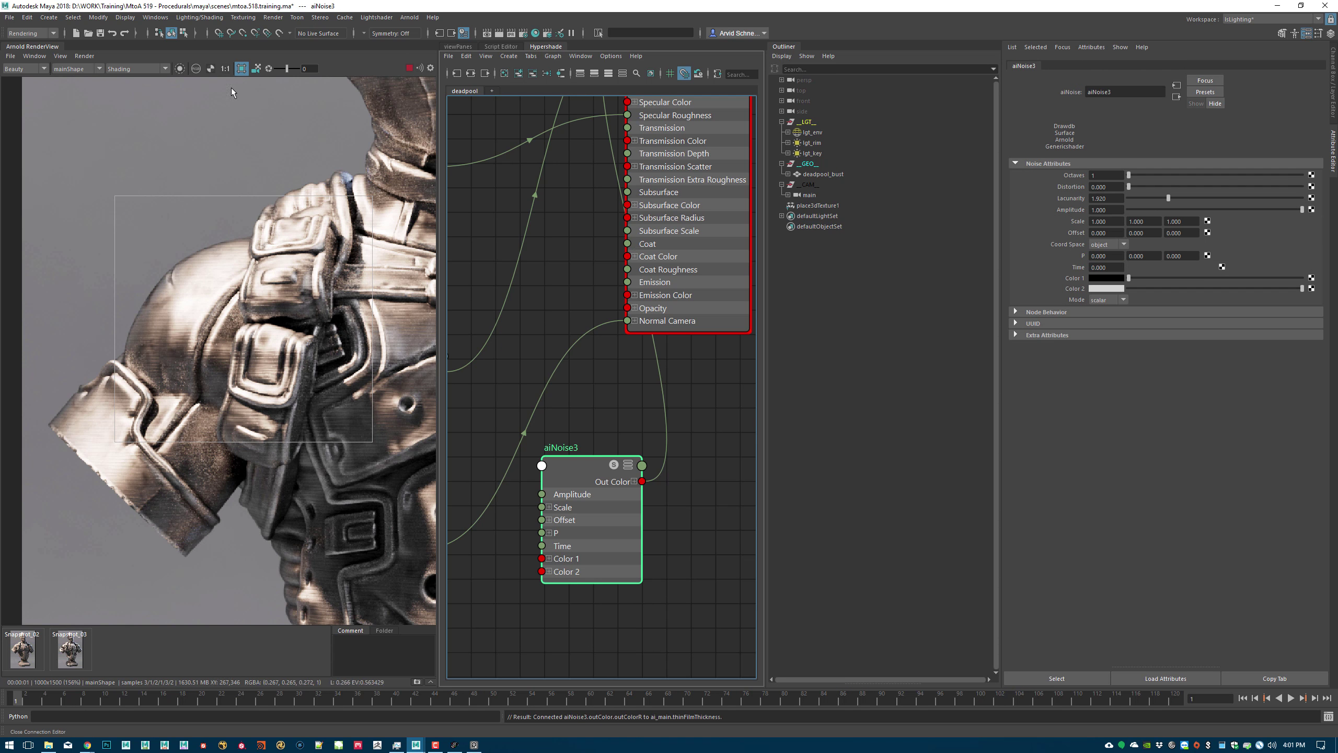
{"action": "left_click", "coordinate": [196, 69]}
{"action": "left_click", "coordinate": [196, 69]}
{"action": "left_click", "coordinate": [180, 69]}
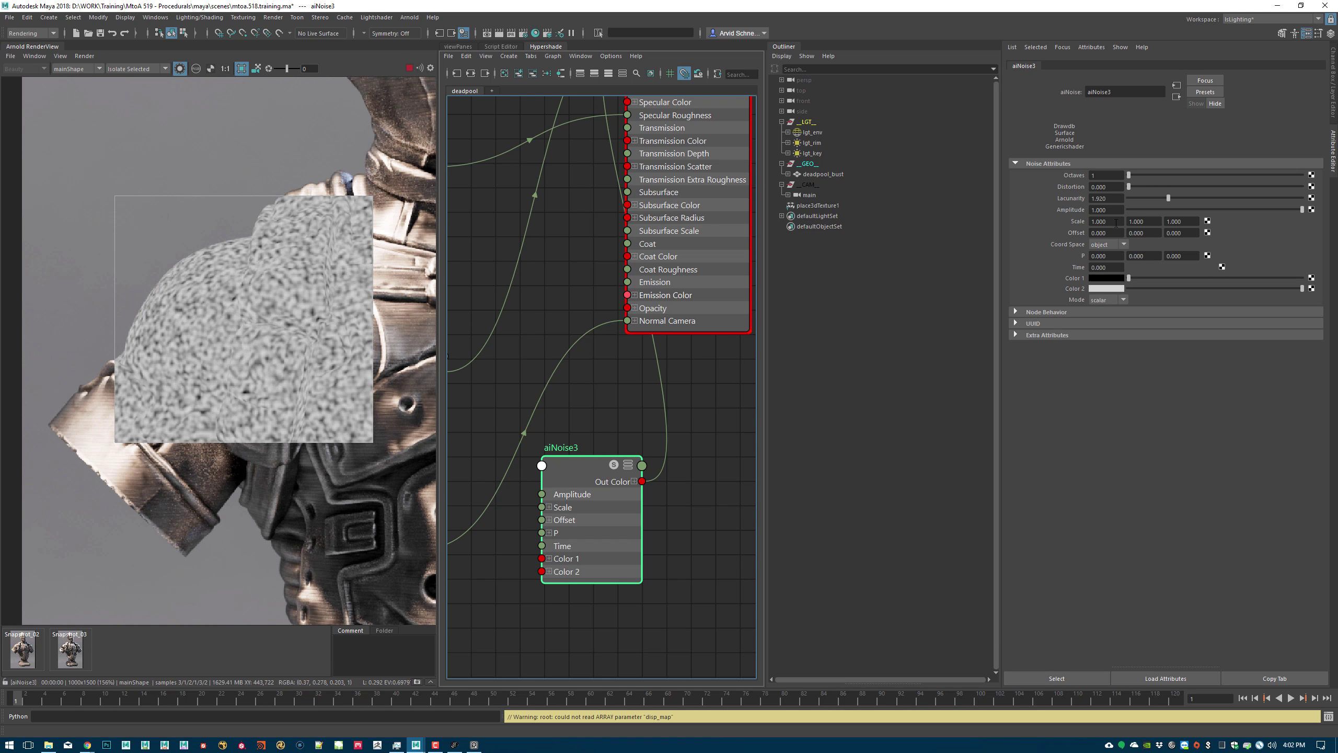
- Set the noise's Scale to 0.1 on all three axes, Octaves to 3 and Distortion to 10
{"action": "left_click", "coordinate": [1116, 222]}
{"action": "type", "text": ".1"}
{"action": "key", "text": "Tab"}
{"action": "type", "text": ".1"}
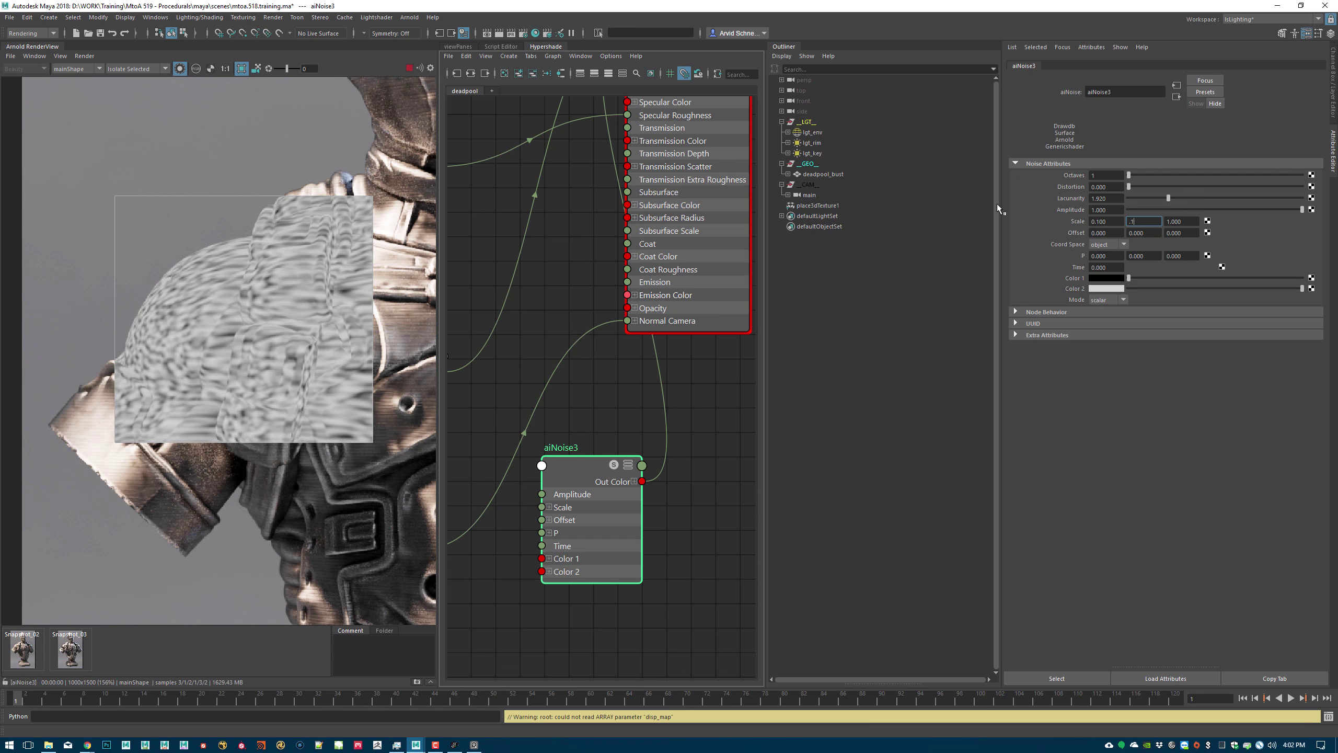
{"action": "key", "text": "Tab"}
{"action": "type", "text": ".1"}
{"action": "key", "text": "Return"}
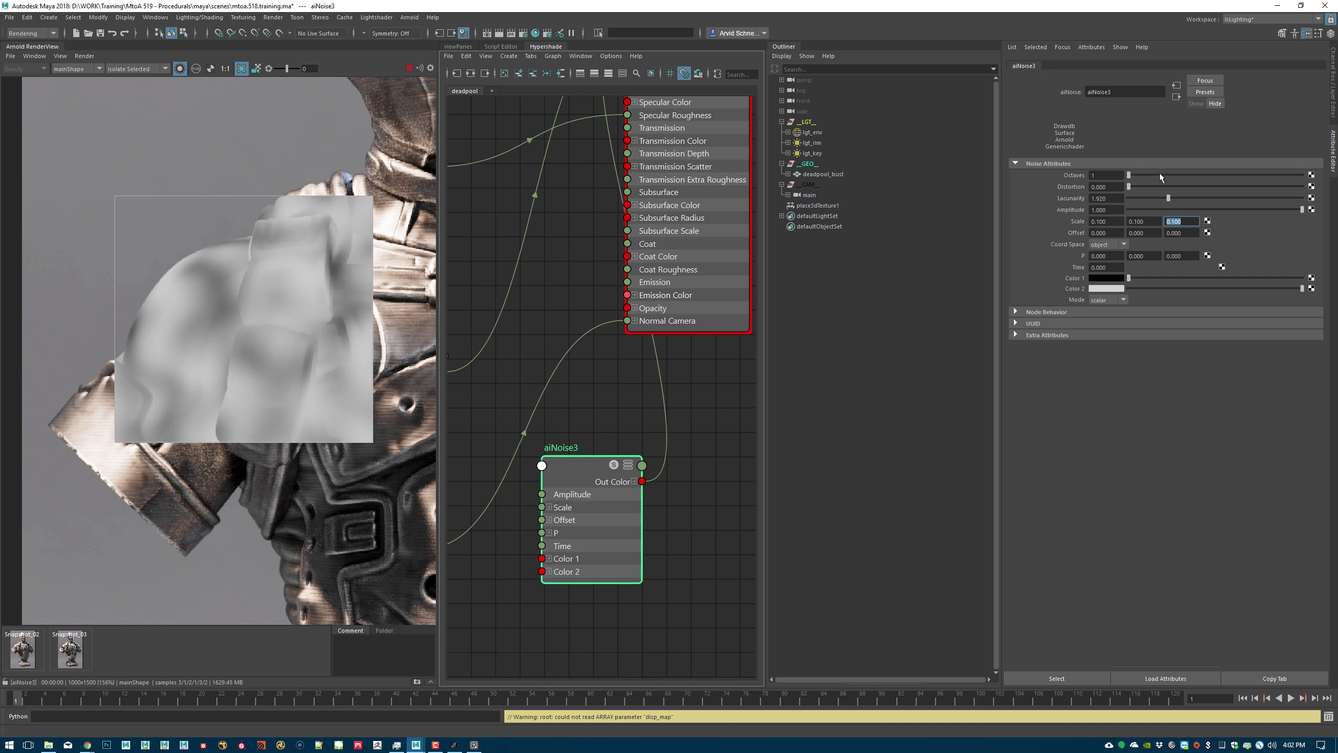
{"action": "left_click_drag", "start_coordinate": [1160, 172], "coordinate": [1305, 191]}
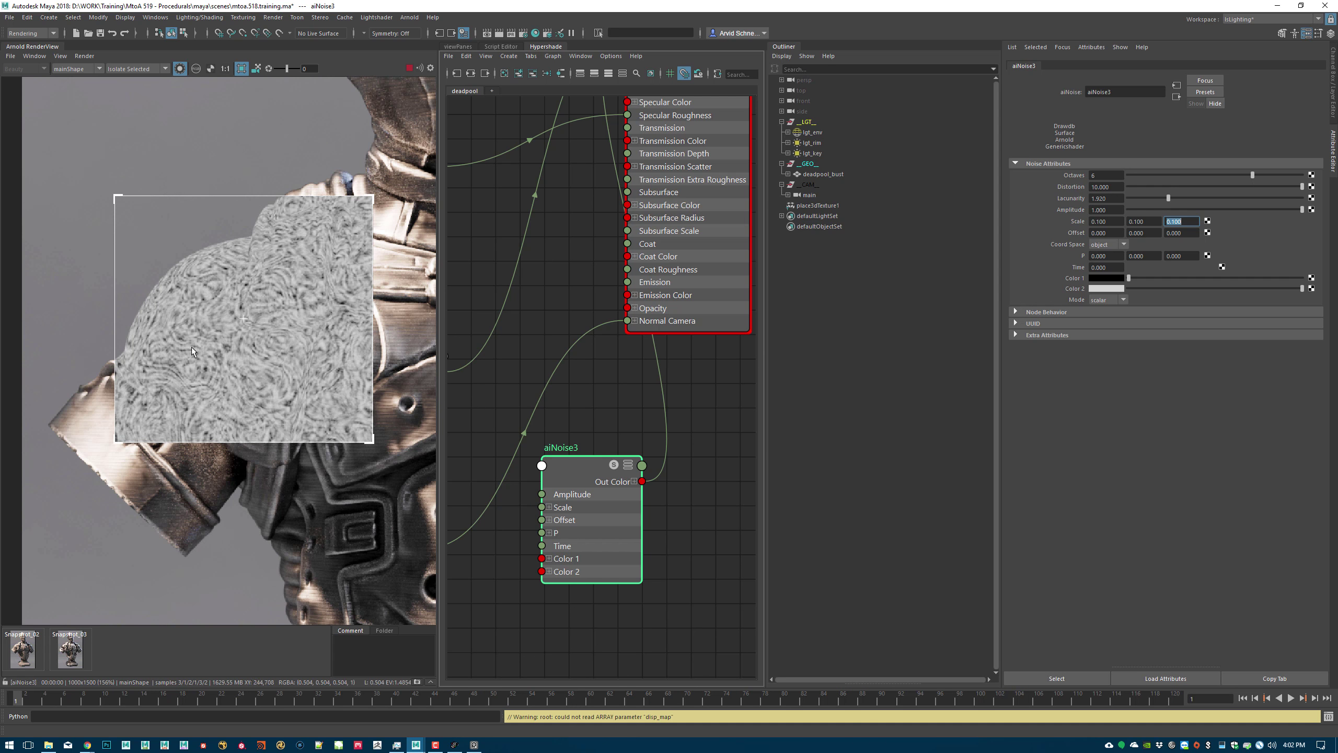
{"action": "left_click_drag", "start_coordinate": [1225, 175], "coordinate": [1157, 176]}
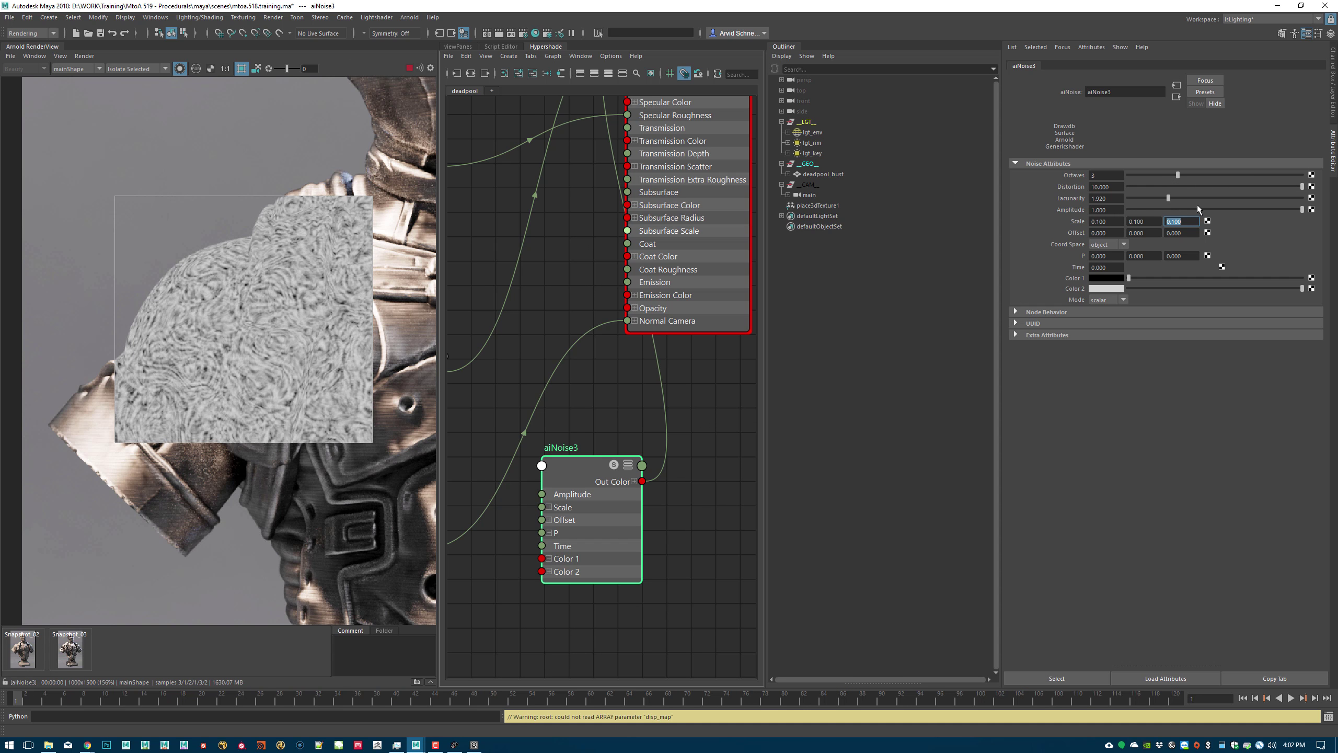
- Raise the noise's Color 1 and Color 2 to the same overbright white value
{"action": "left_click", "coordinate": [1108, 277]}
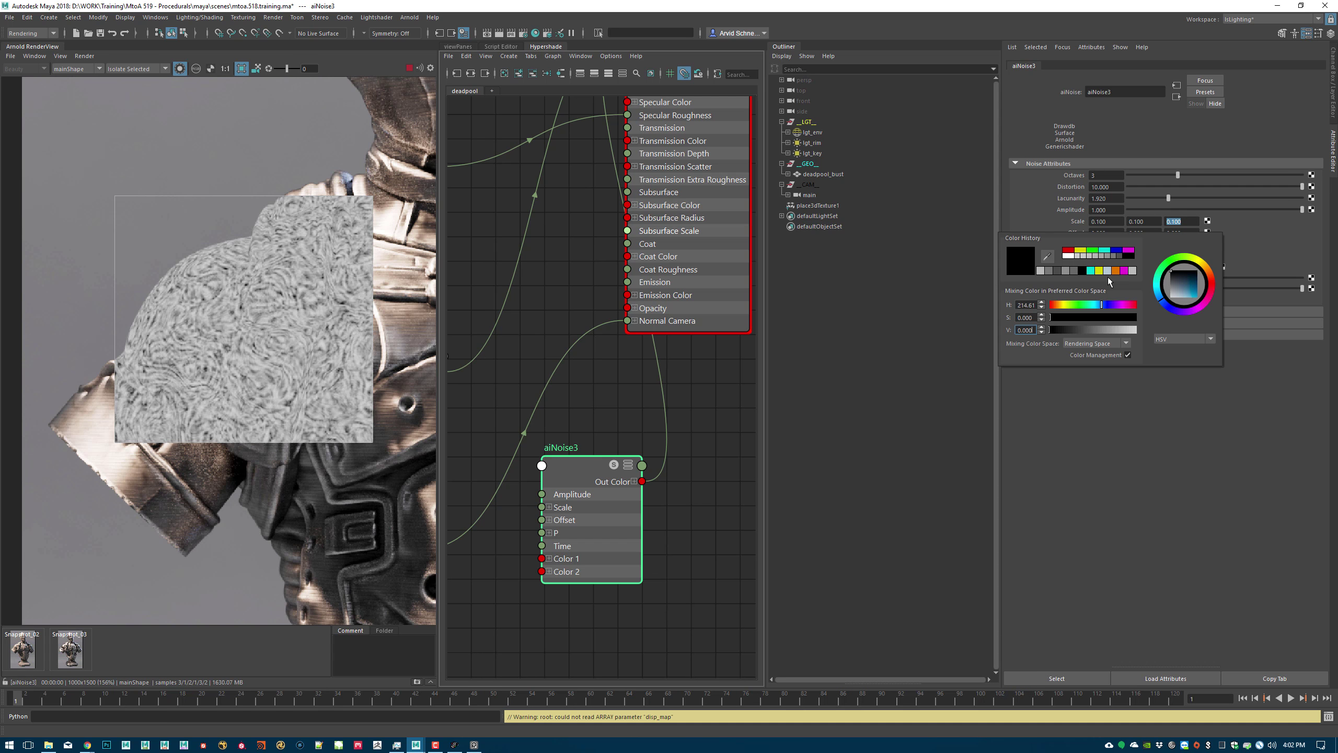
{"action": "left_click", "coordinate": [1014, 330]}
{"action": "type", "text": "3"}
{"action": "key", "text": "Return"}
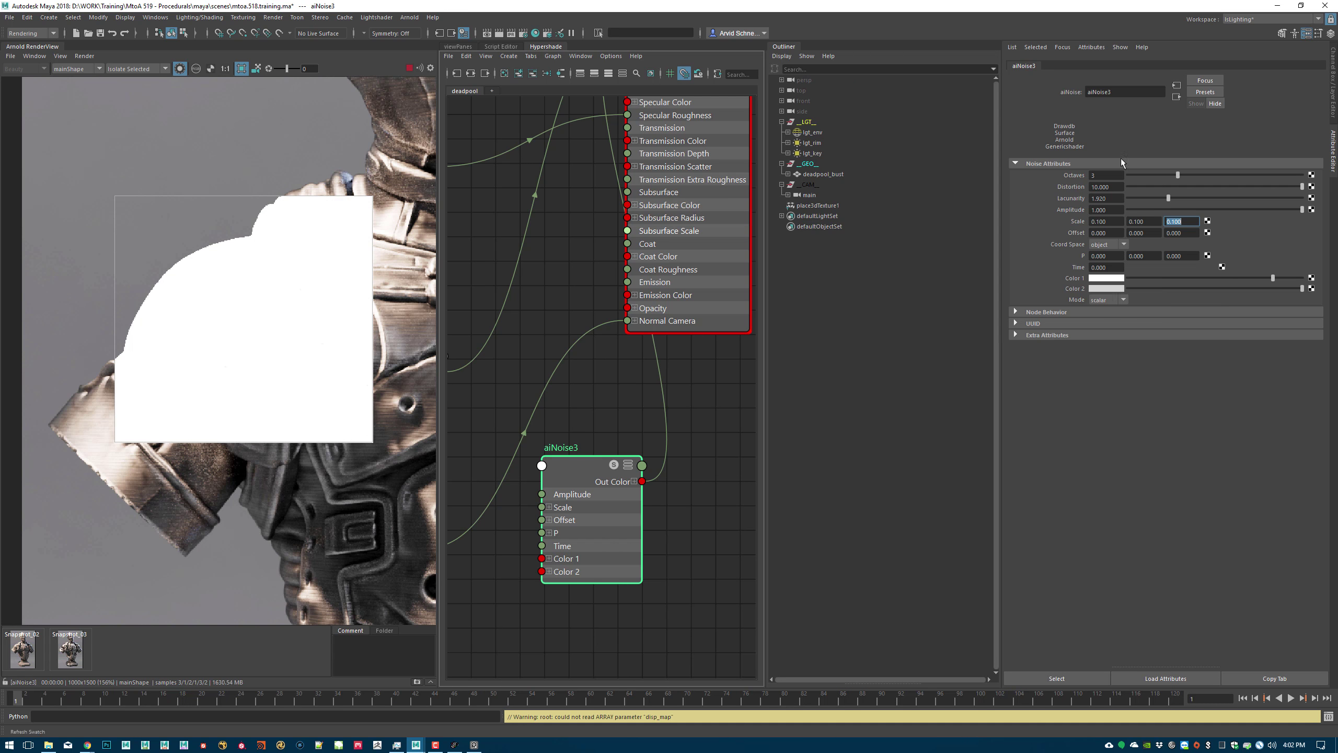
{"action": "left_click", "coordinate": [1111, 287]}
{"action": "type", "text": "3"}
{"action": "key", "text": "Return"}
- Return to the full shaded render and crop a preview region over the round chest emblem
{"action": "left_click", "coordinate": [707, 457]}
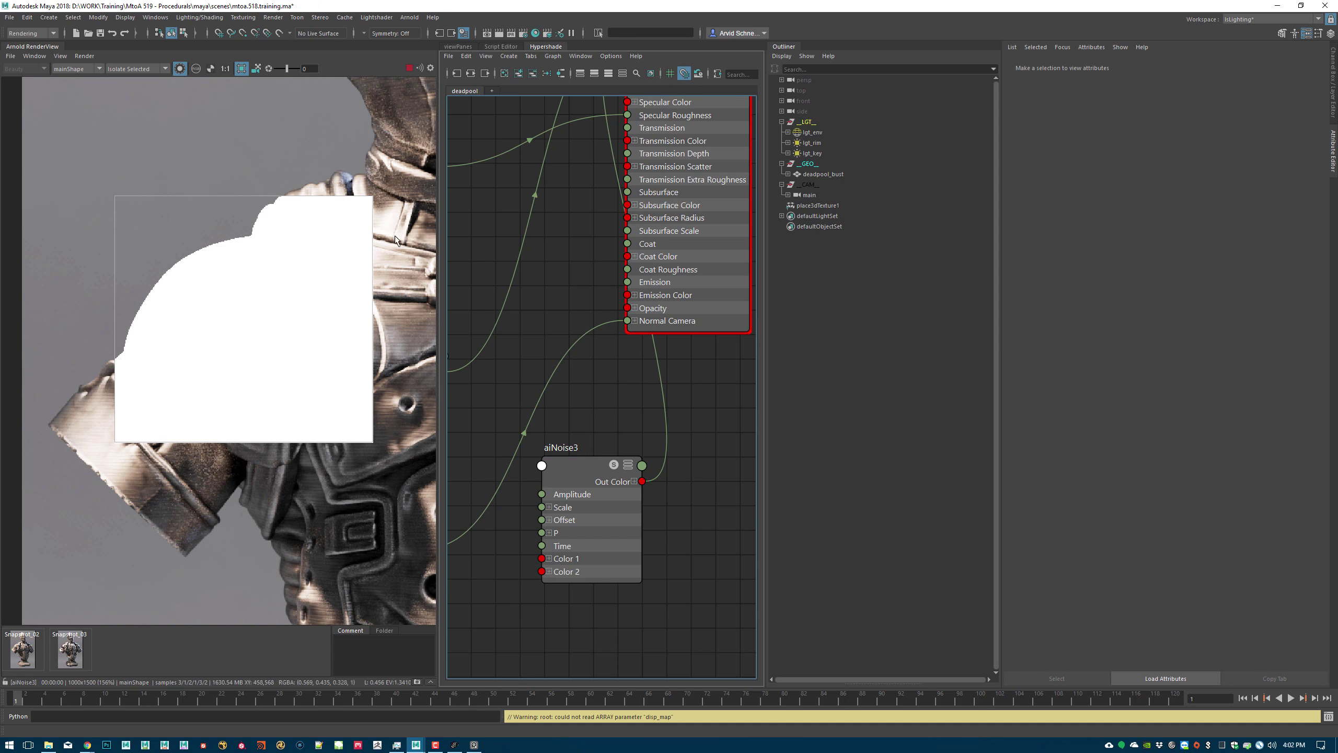
{"action": "left_click", "coordinate": [182, 69]}
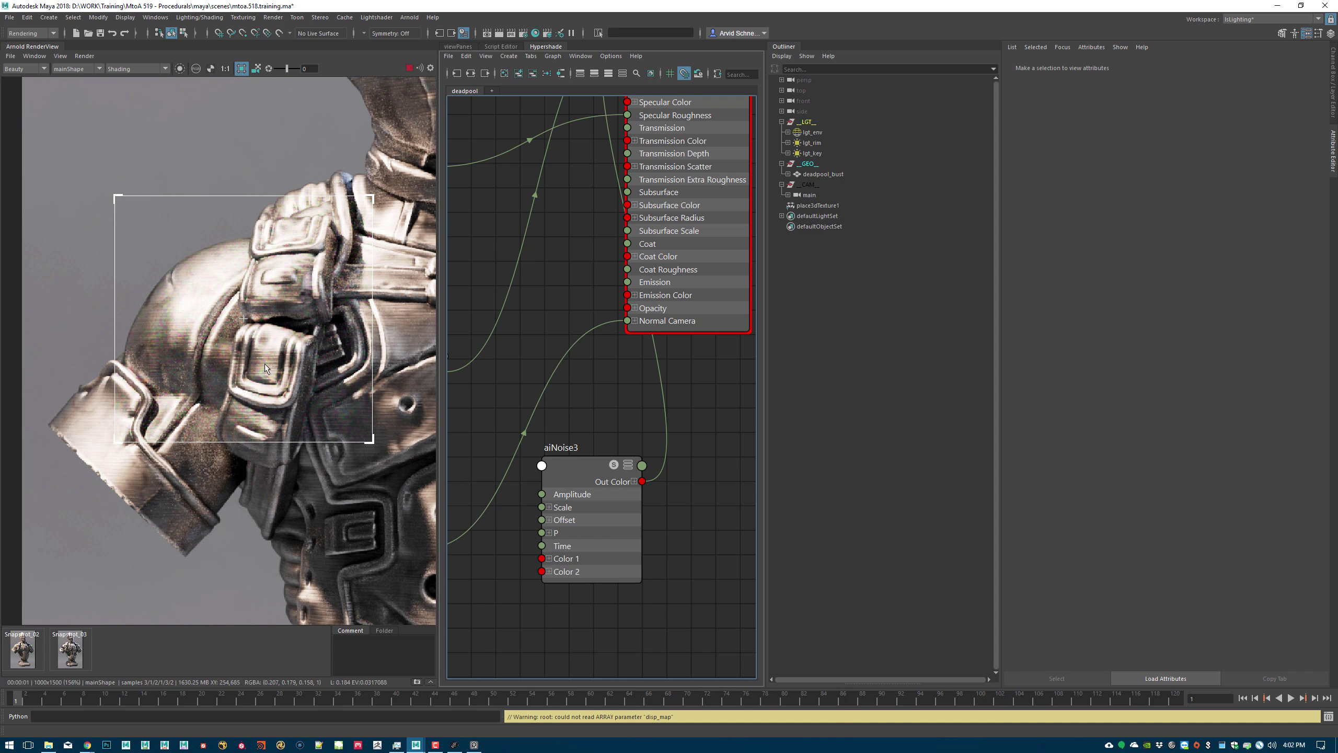
{"action": "left_click", "coordinate": [393, 409]}
{"action": "middle_click_drag", "start_coordinate": [309, 322], "coordinate": [63, 387]}
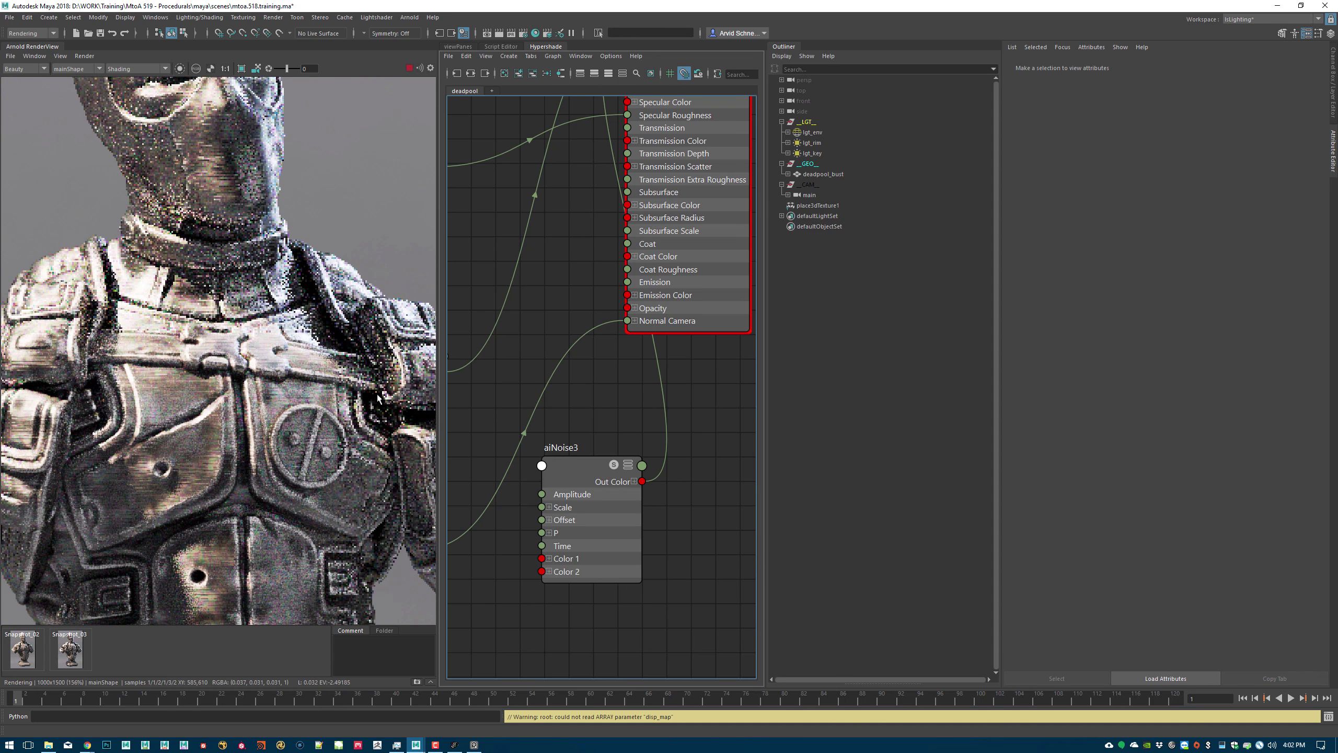
{"action": "middle_click_drag", "start_coordinate": [378, 398], "coordinate": [230, 406]}
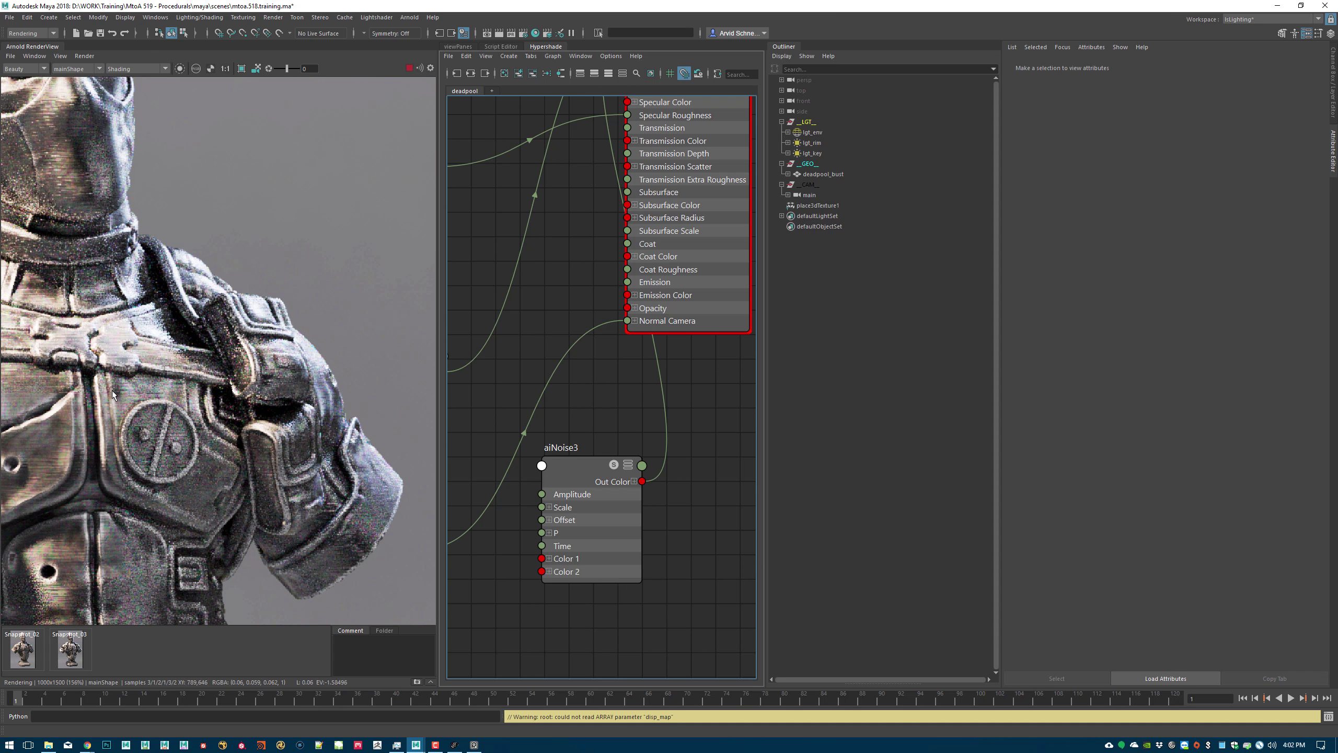
{"action": "scroll", "coordinate": [303, 342], "scroll_direction": "up", "scroll_amount": 2}
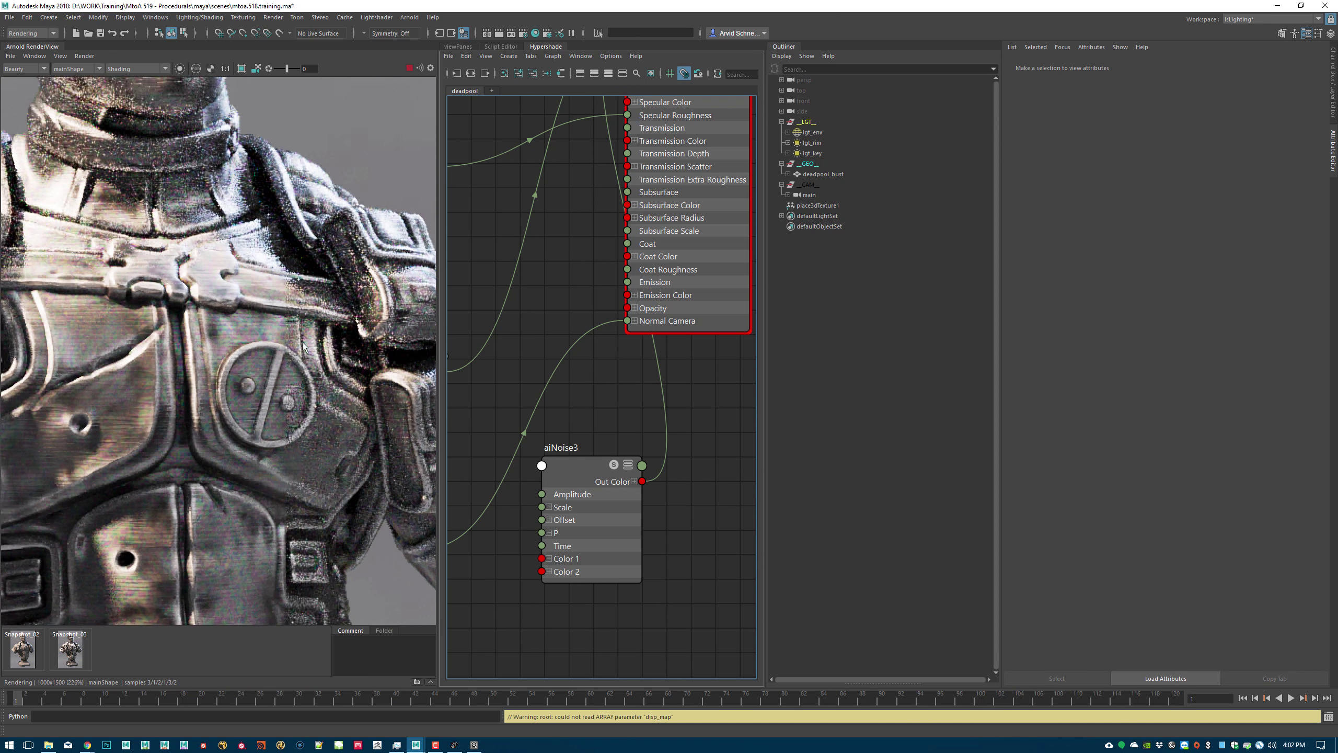
{"action": "left_click_drag", "start_coordinate": [180, 224], "coordinate": [379, 437]}
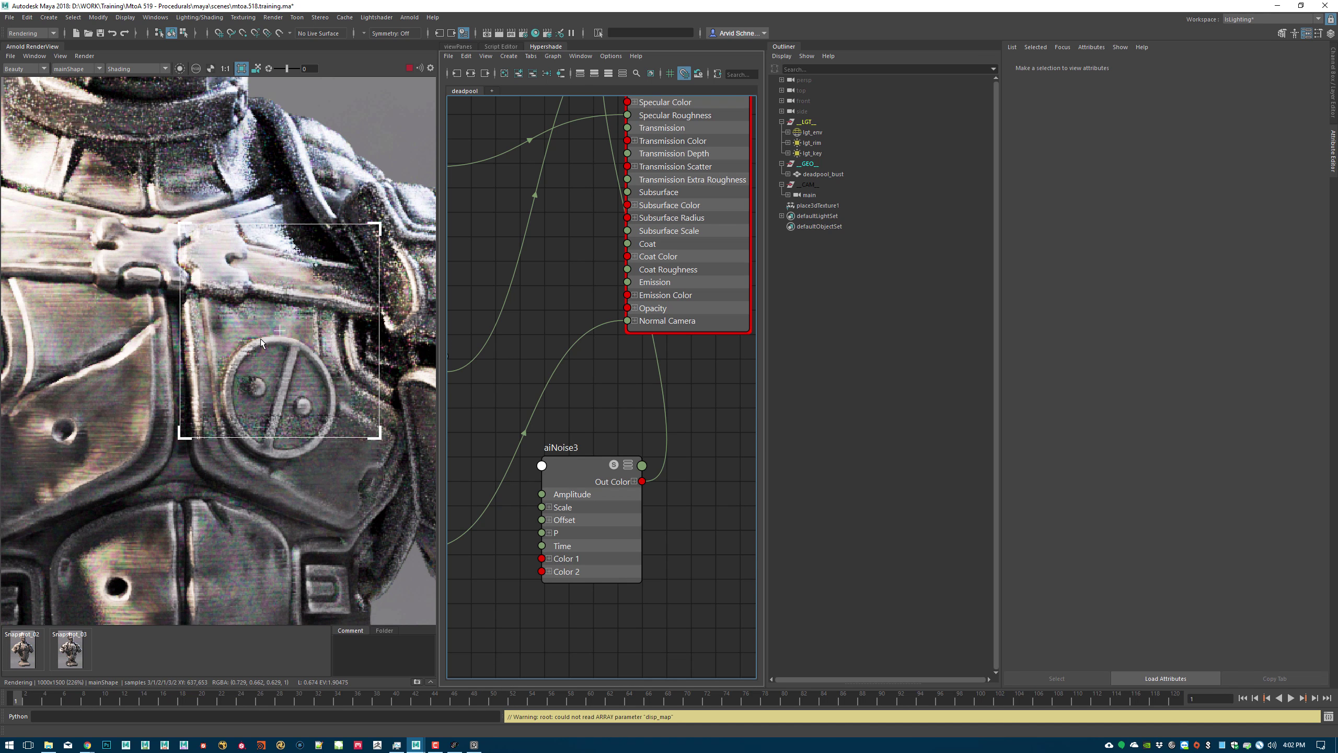
- Lower the noise's Color 1 almost to its minimum and Color 2 to about a third of its slider range
{"action": "left_click", "coordinate": [575, 471]}
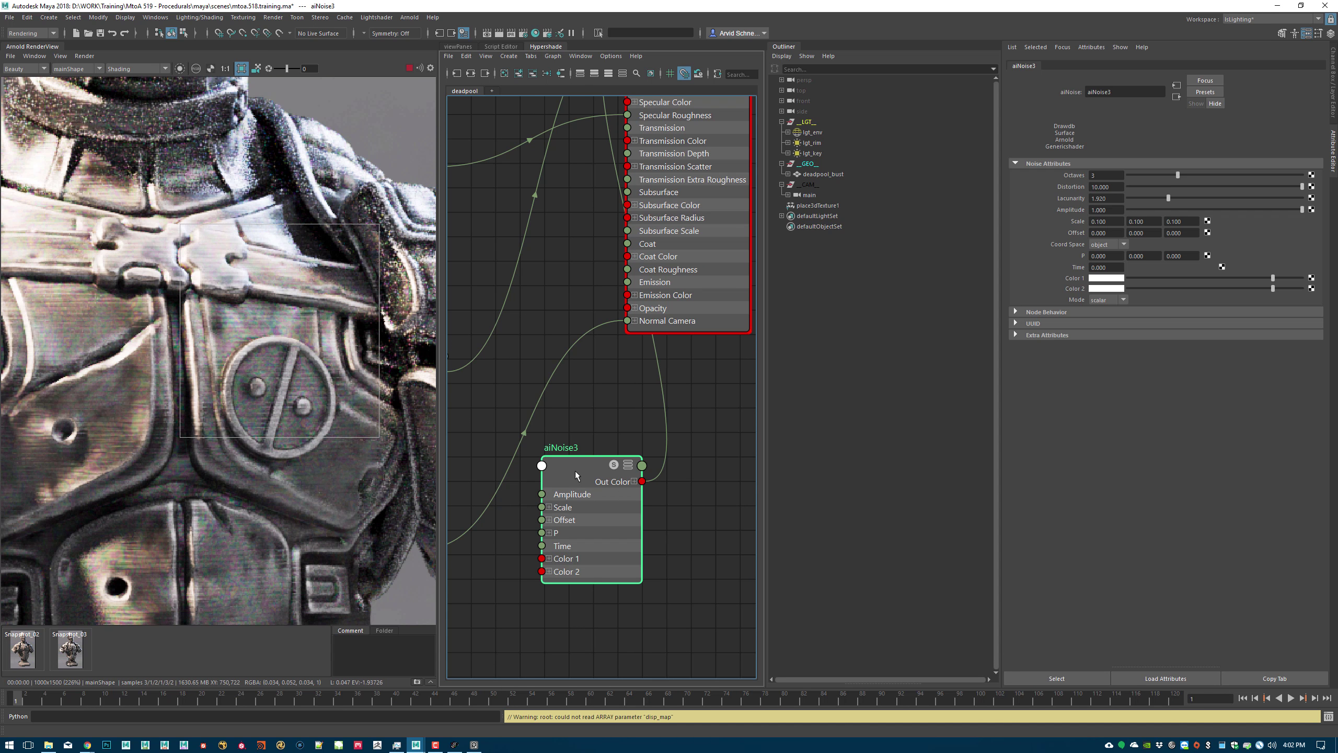
{"action": "left_click", "coordinate": [1108, 291]}
{"action": "left_click", "coordinate": [1099, 280]}
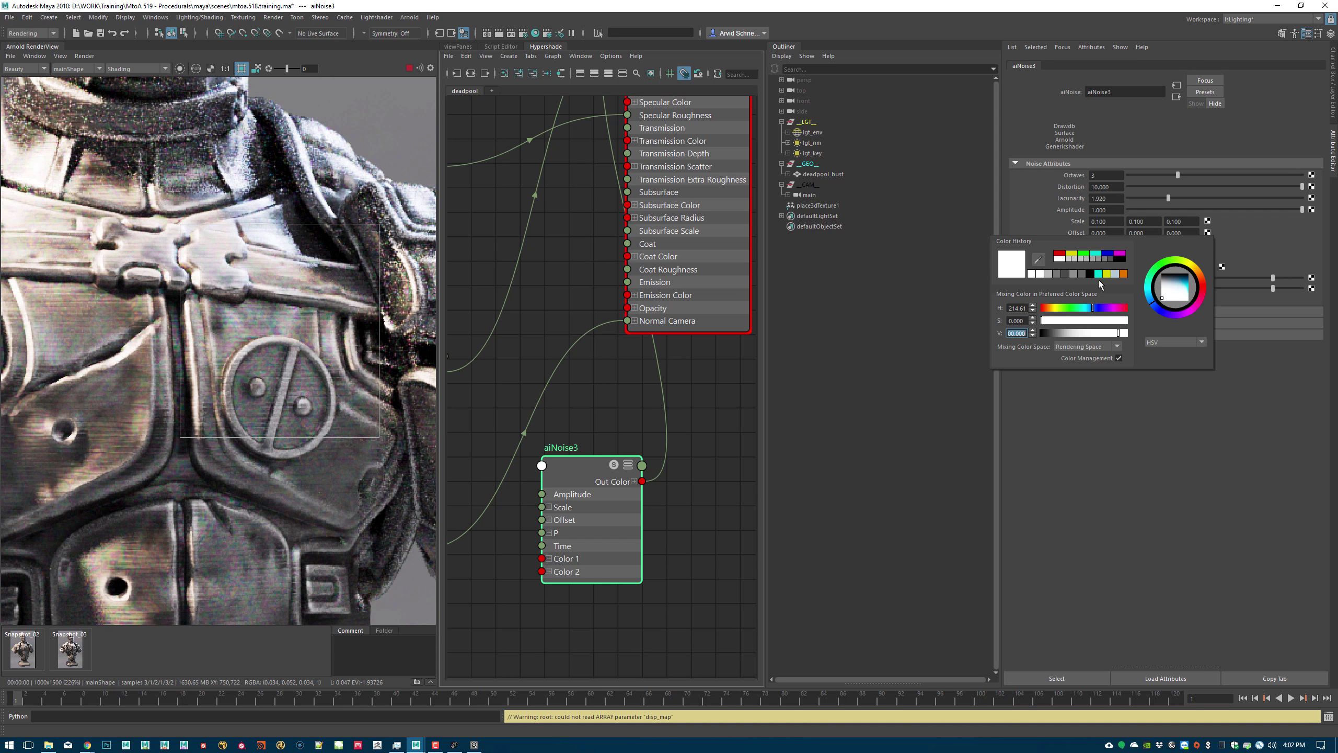
{"action": "left_click_drag", "start_coordinate": [1273, 278], "coordinate": [1211, 278]}
{"action": "left_click", "coordinate": [1090, 289]}
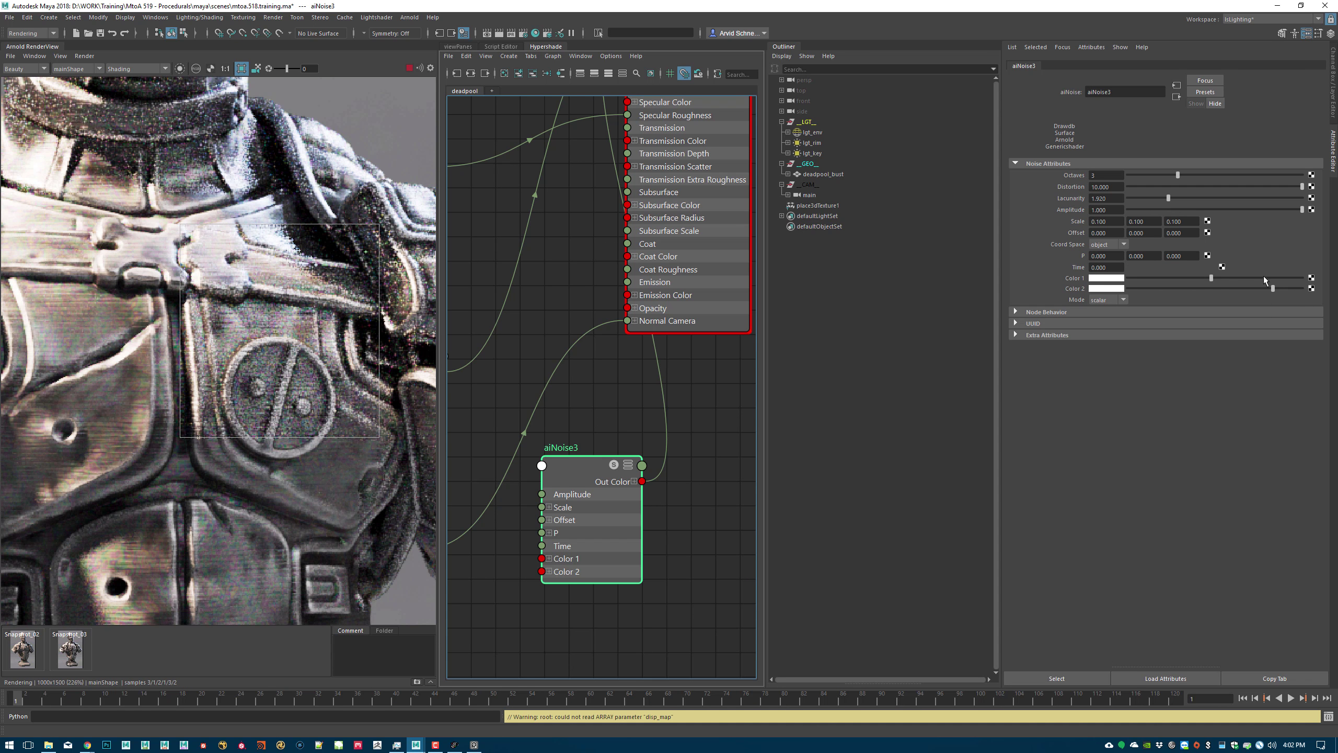
{"action": "left_click_drag", "start_coordinate": [1273, 289], "coordinate": [1214, 289]}
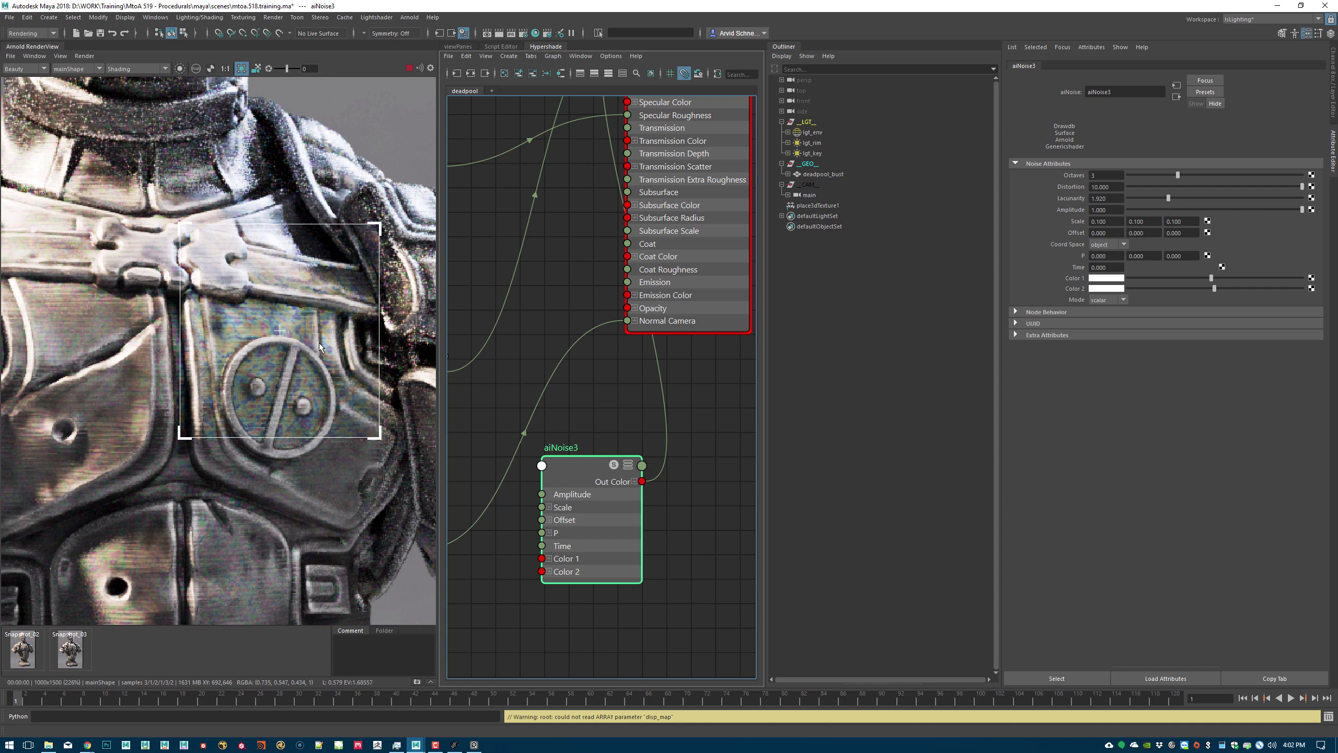
{"action": "left_click_drag", "start_coordinate": [1210, 278], "coordinate": [1133, 278]}
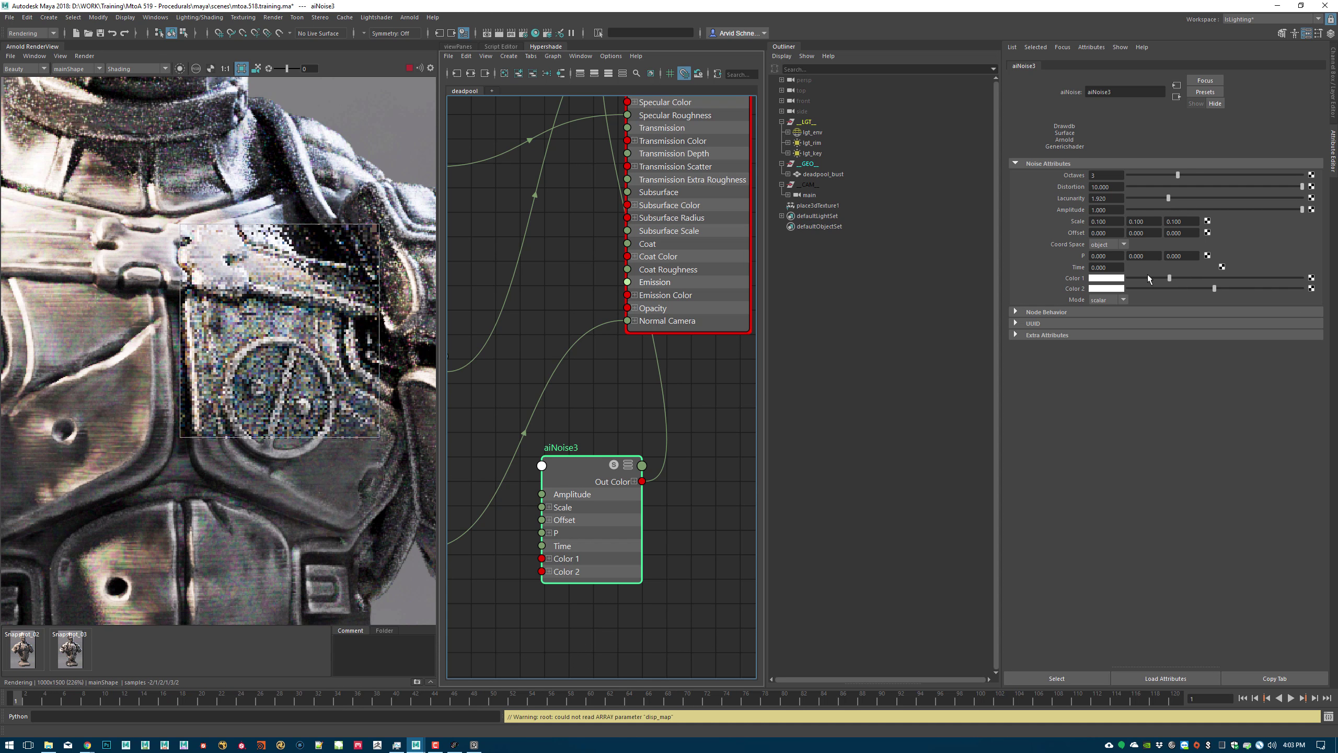
{"action": "left_click", "coordinate": [1162, 289]}
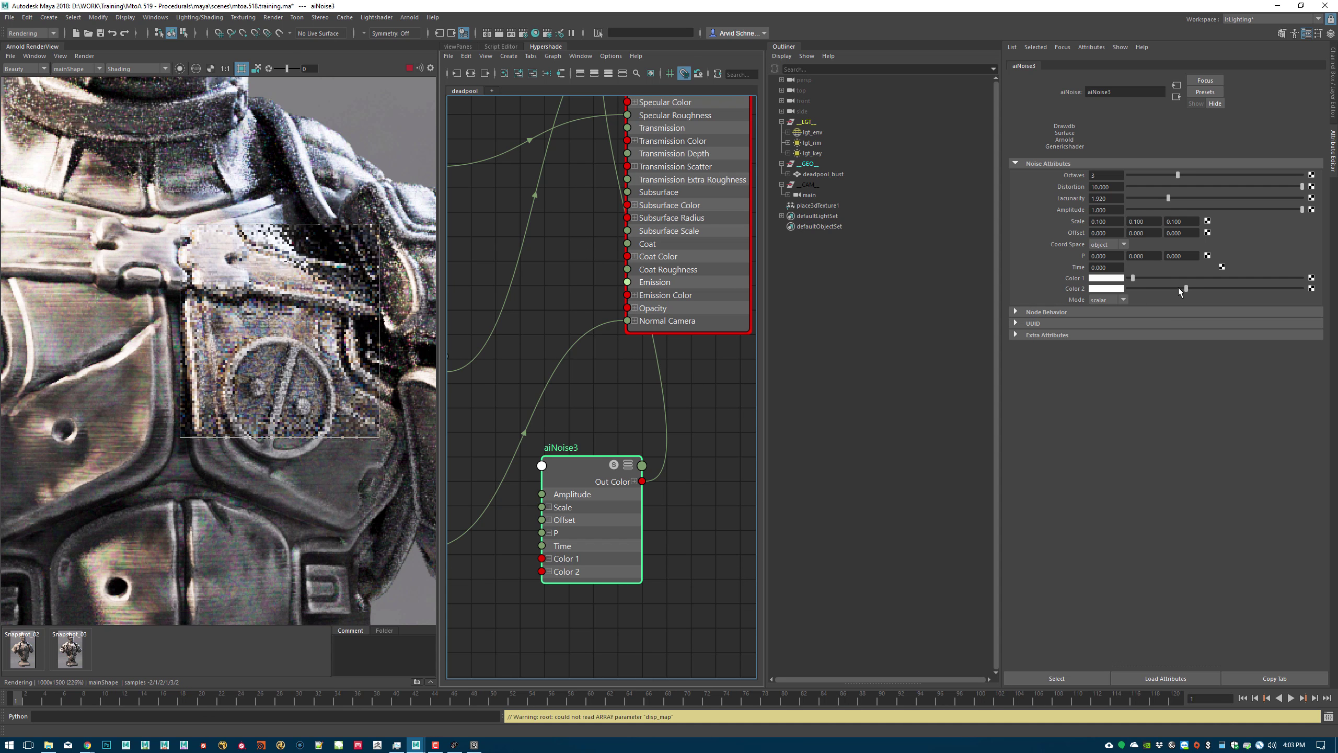
{"action": "left_click", "coordinate": [1186, 289]}
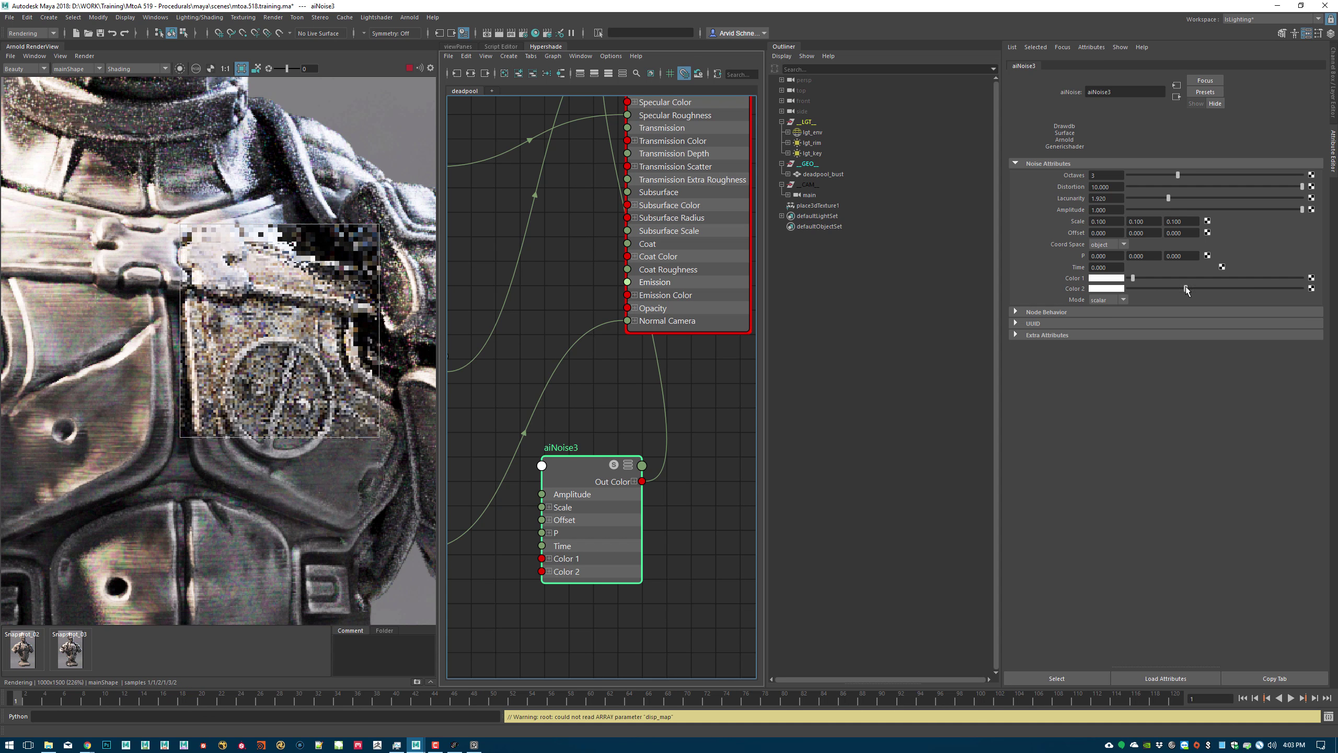
- Set the noise's Distortion to 1.909 and crop a preview region over the bust's shoulder
{"action": "left_click", "coordinate": [242, 69]}
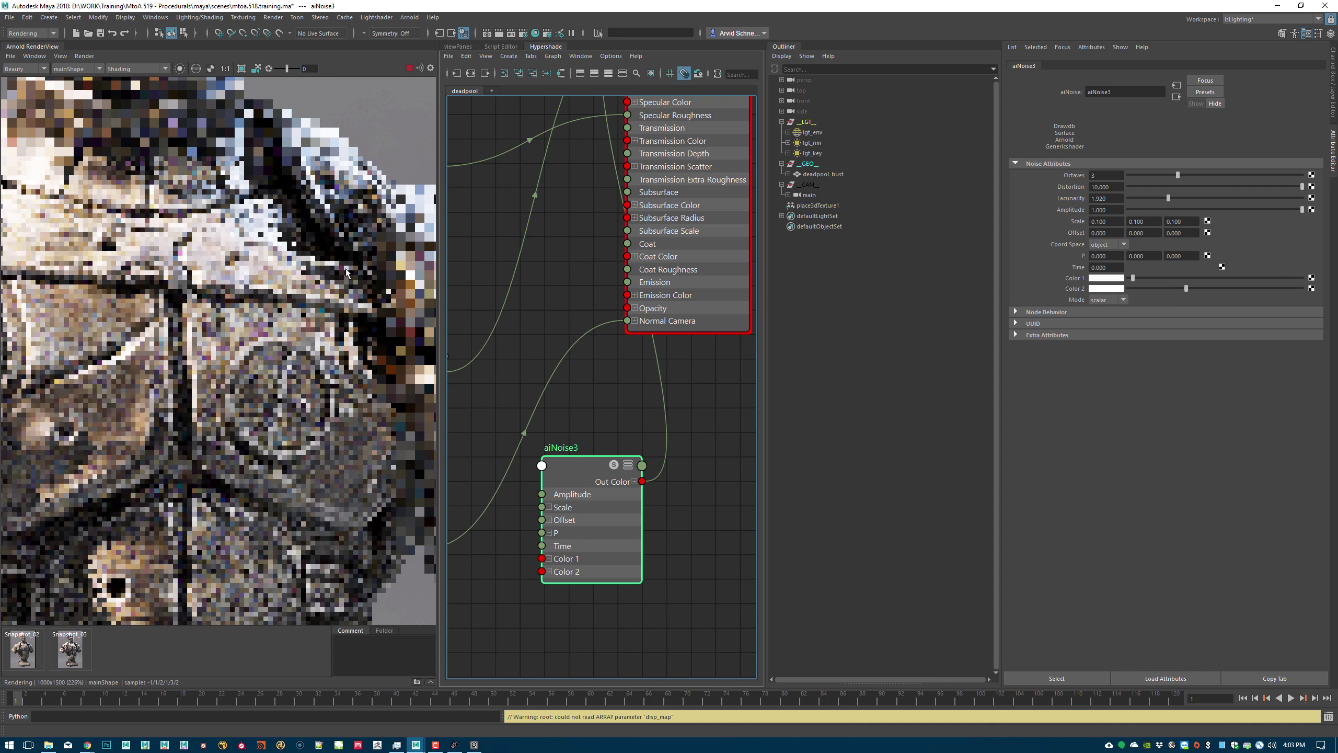
{"action": "middle_click_drag", "start_coordinate": [140, 191], "coordinate": [390, 300]}
{"action": "scroll", "coordinate": [202, 314], "scroll_direction": "down", "scroll_amount": 3}
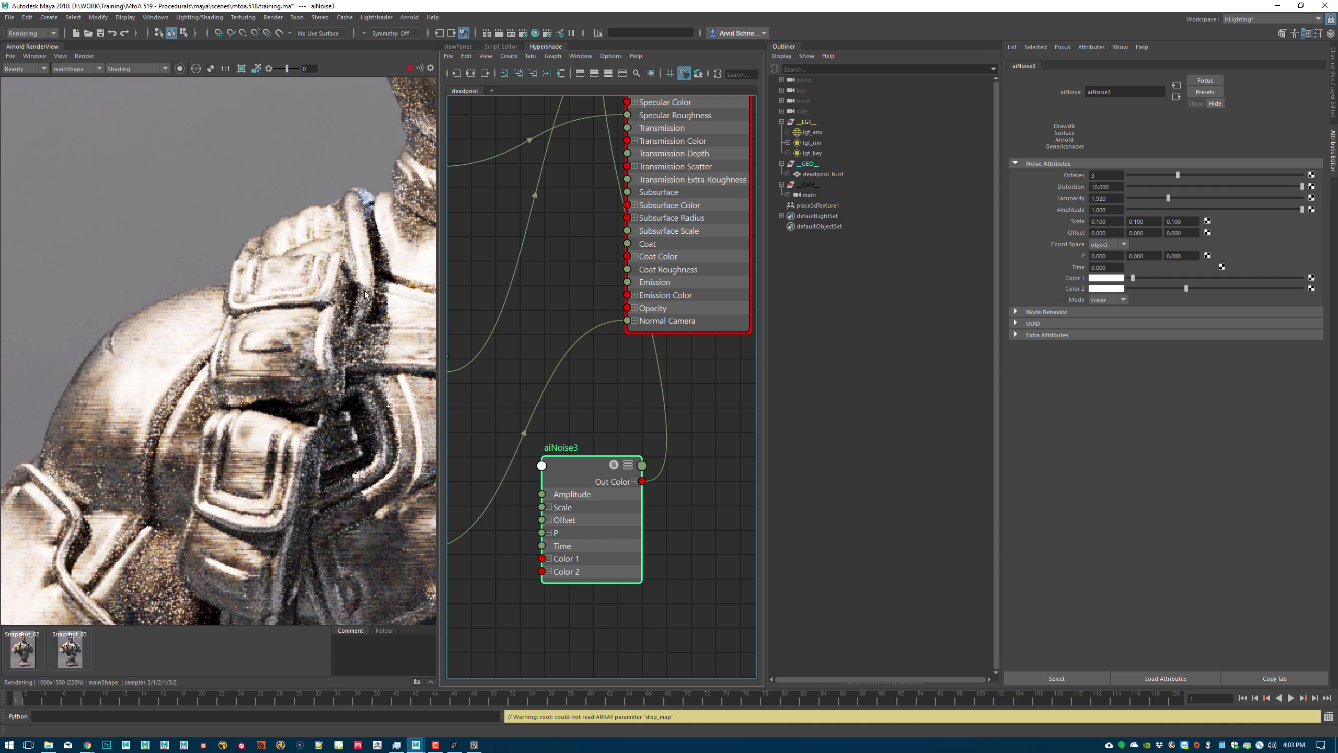
{"action": "left_click", "coordinate": [1161, 184]}
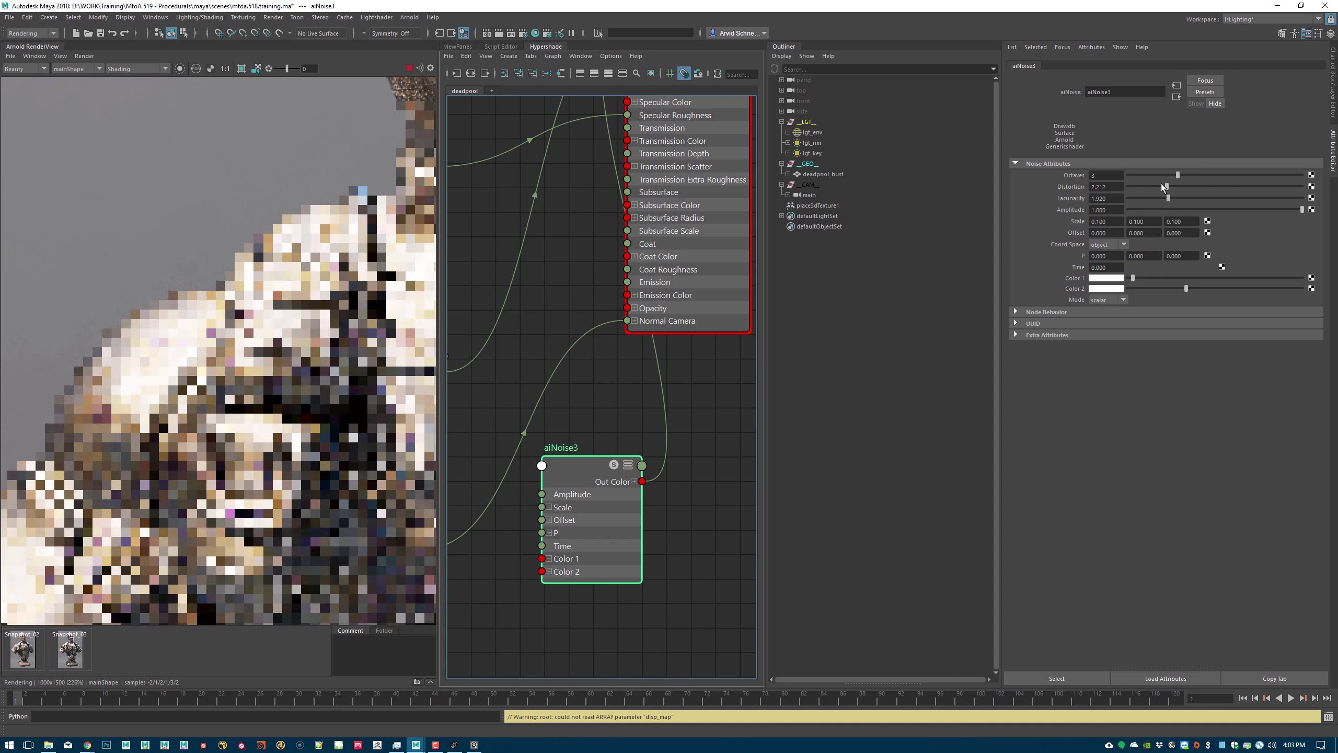
{"action": "left_click_drag", "start_coordinate": [10, 243], "coordinate": [211, 471]}
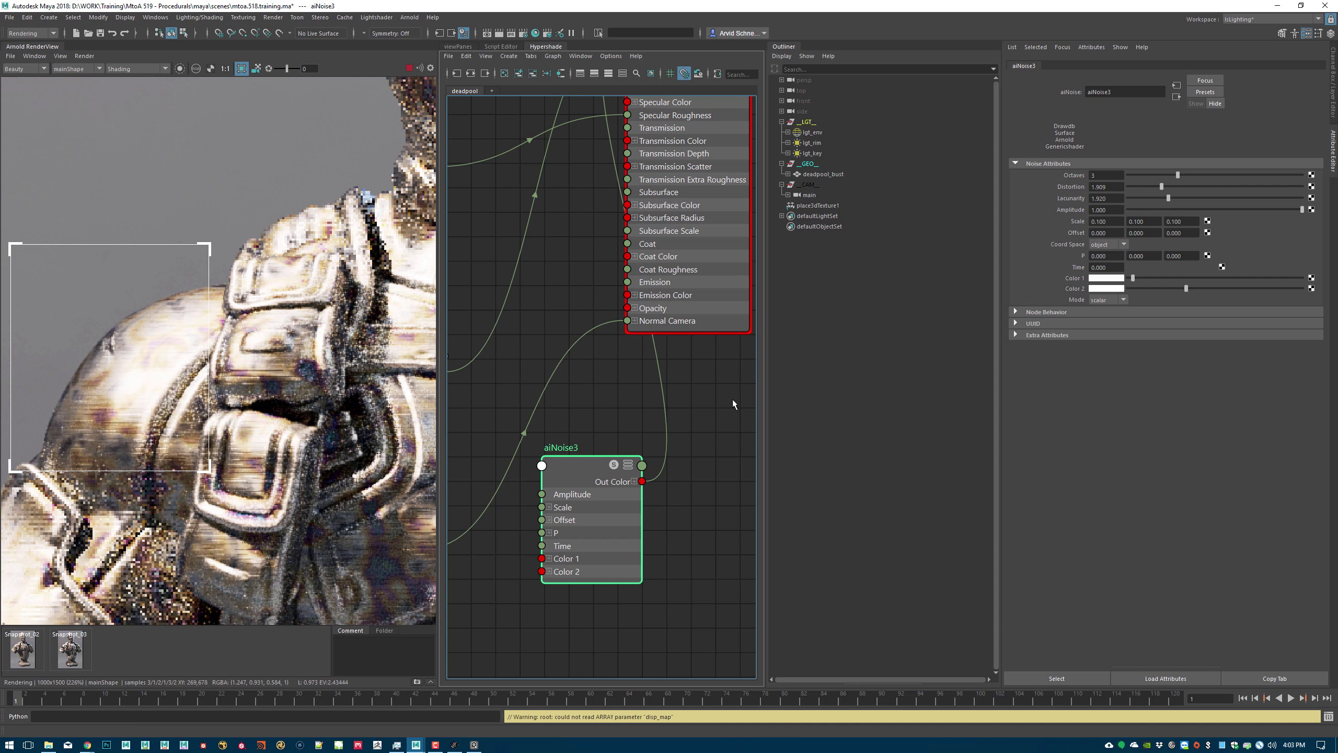
- Set the noise's Color 2 value to 800, clear the preview crop region and show the whole bust render
{"action": "left_click", "coordinate": [1109, 289]}
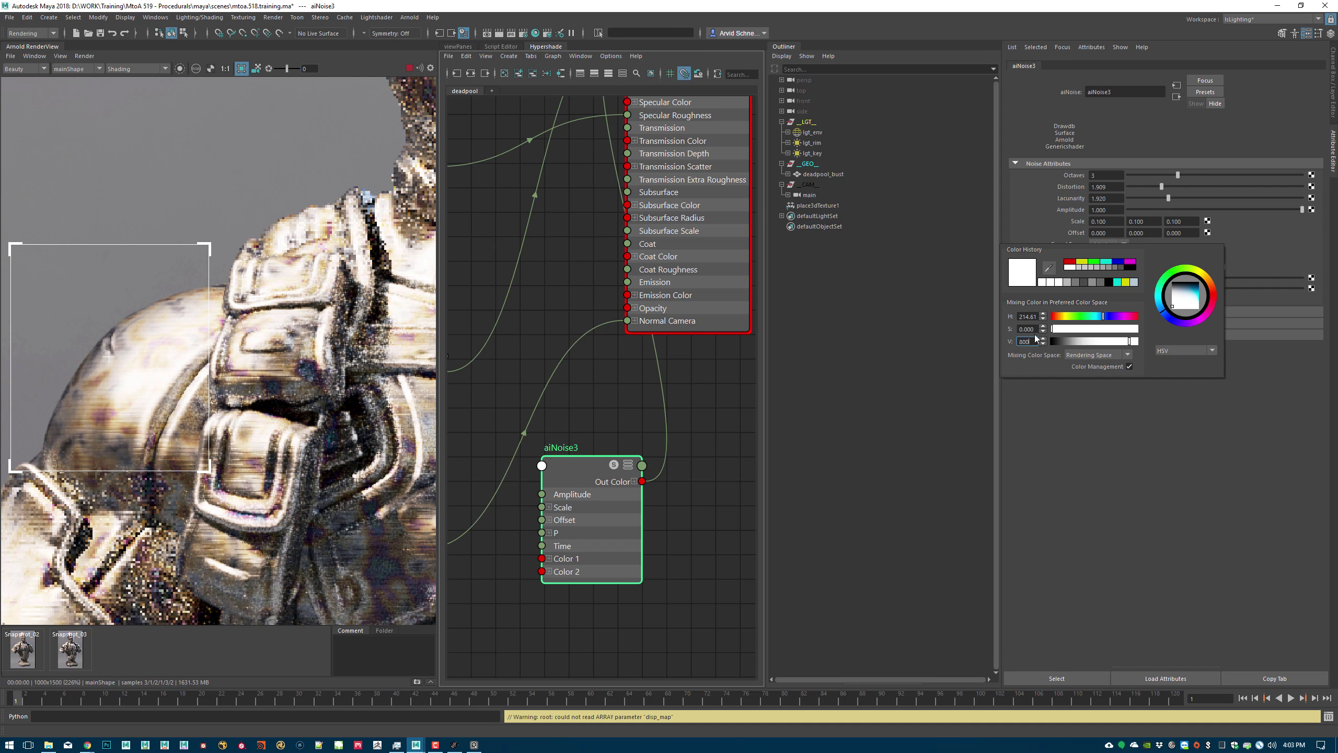
{"action": "key", "text": "Return"}
{"action": "left_click", "coordinate": [344, 316]}
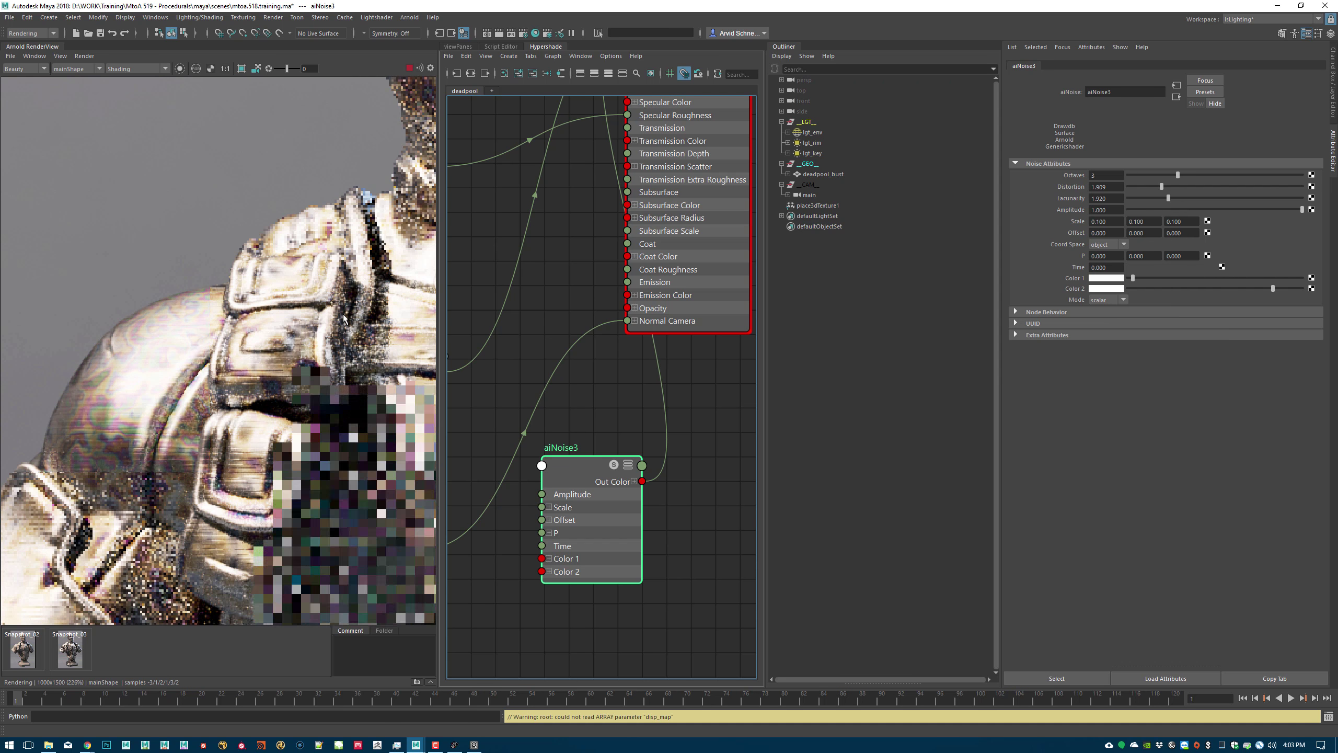
{"action": "scroll", "coordinate": [343, 318], "scroll_direction": "down", "scroll_amount": 6}
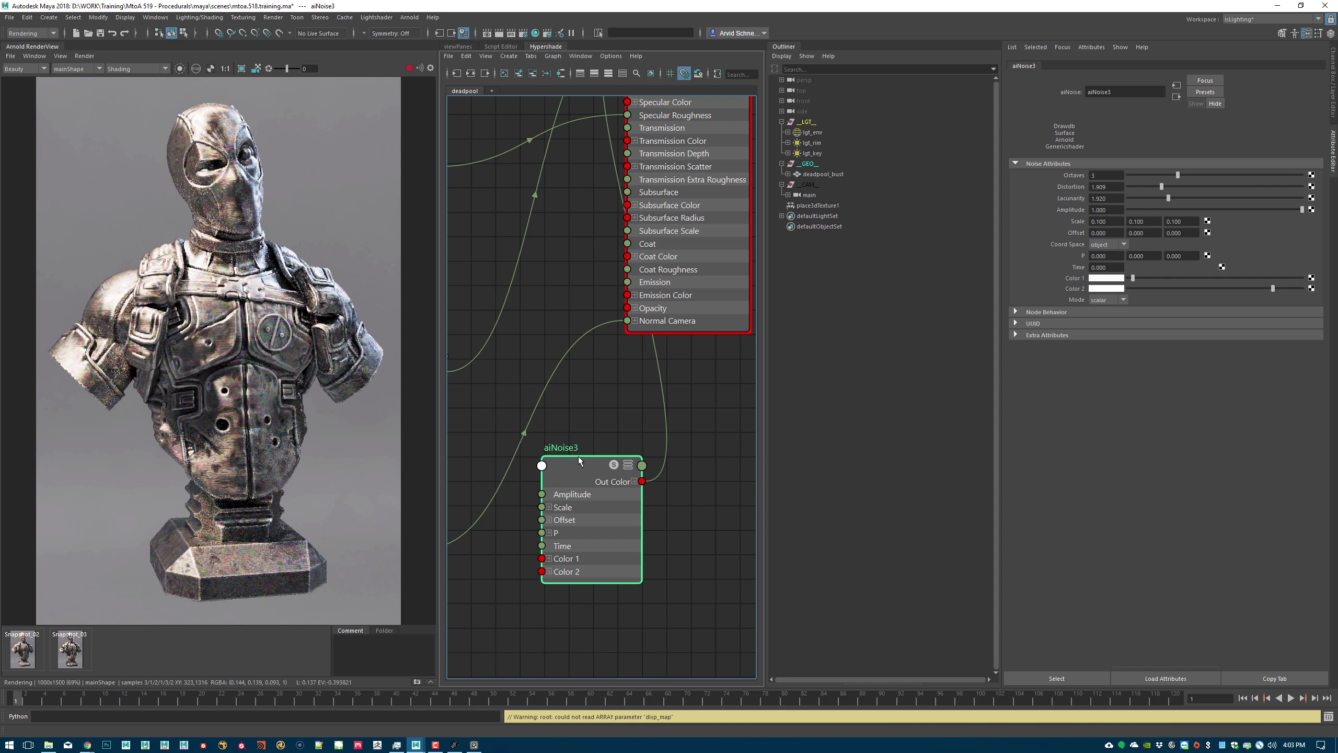
- Give the ai_main surface a coat with a weight of 1 and an IOR of 2
{"action": "left_click", "coordinate": [708, 183]}
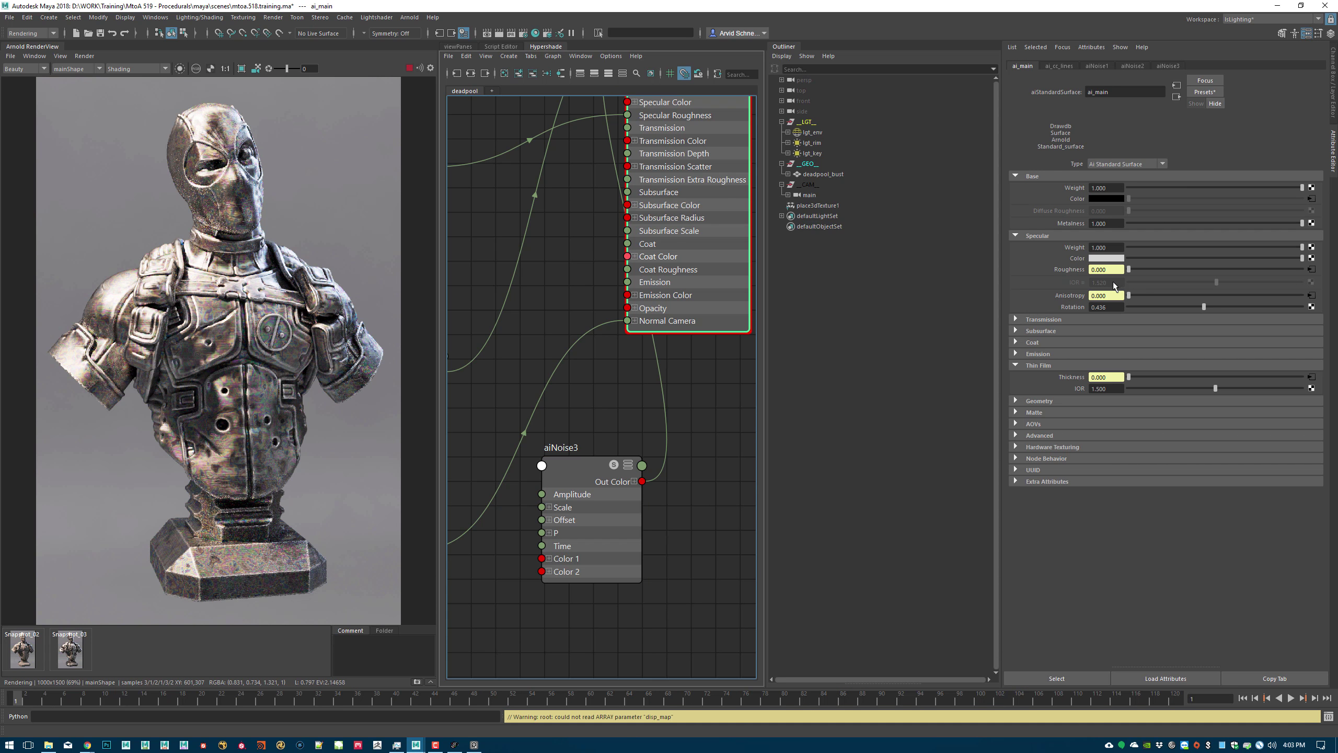
{"action": "mouse_move", "coordinate": [203, 217]}
{"action": "middle_mouse_down"}
{"action": "mouse_move", "coordinate": [202, 255]}
{"action": "mouse_move", "coordinate": [208, 222]}
{"action": "middle_mouse_up"}
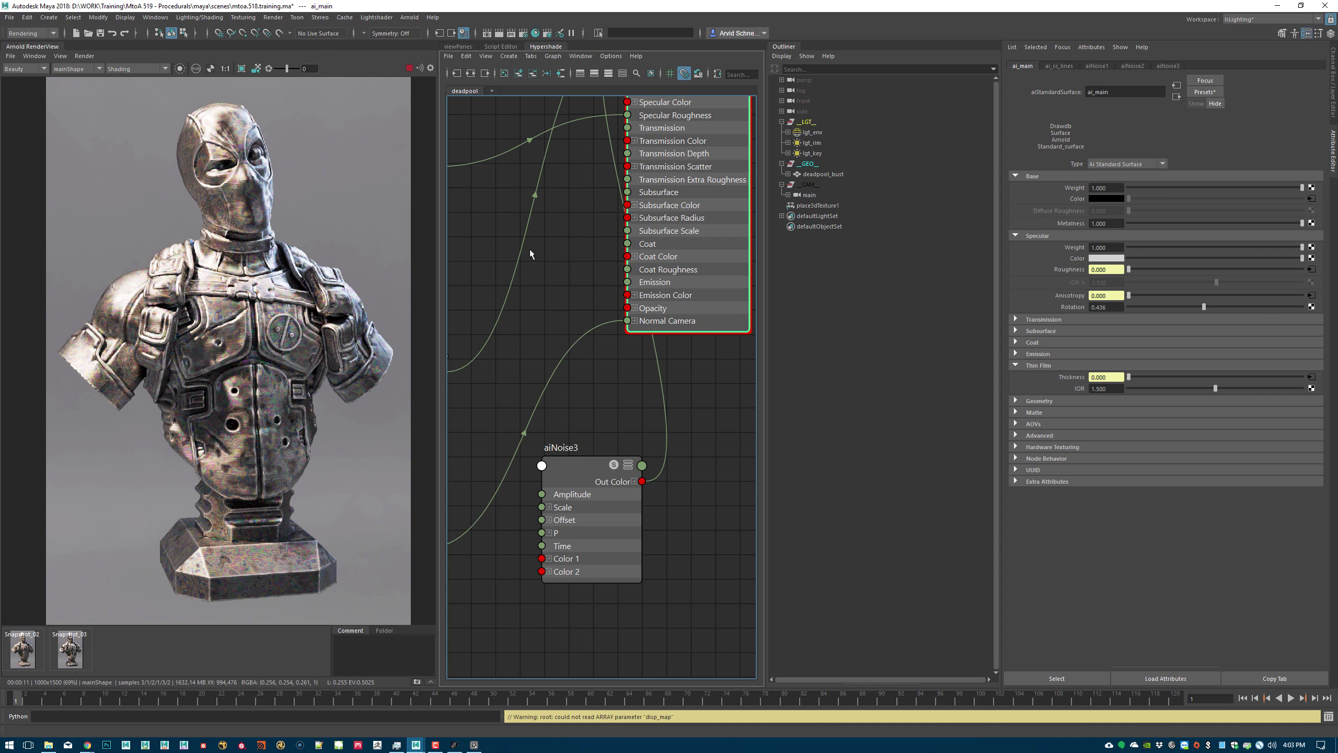
{"action": "left_click", "coordinate": [1033, 342]}
{"action": "left_click_drag", "start_coordinate": [1147, 354], "coordinate": [1304, 355]}
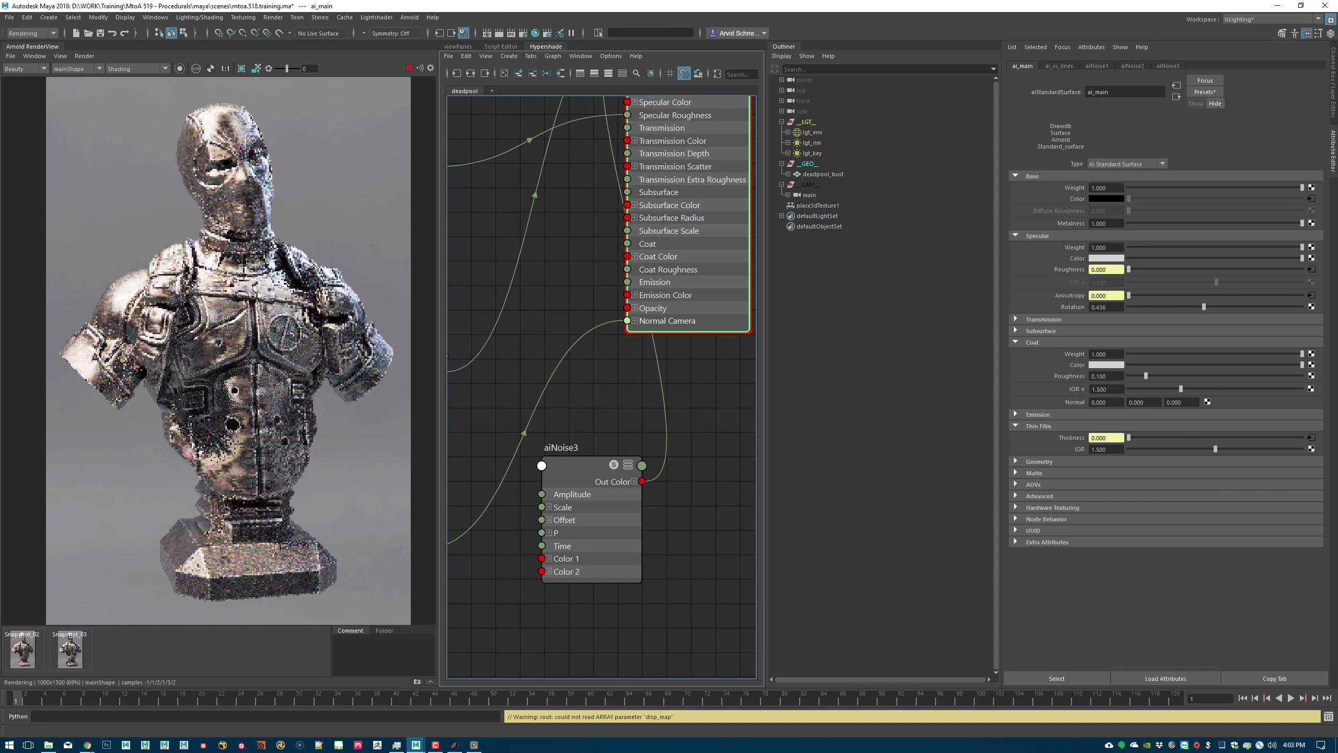
{"action": "left_click", "coordinate": [1112, 389]}
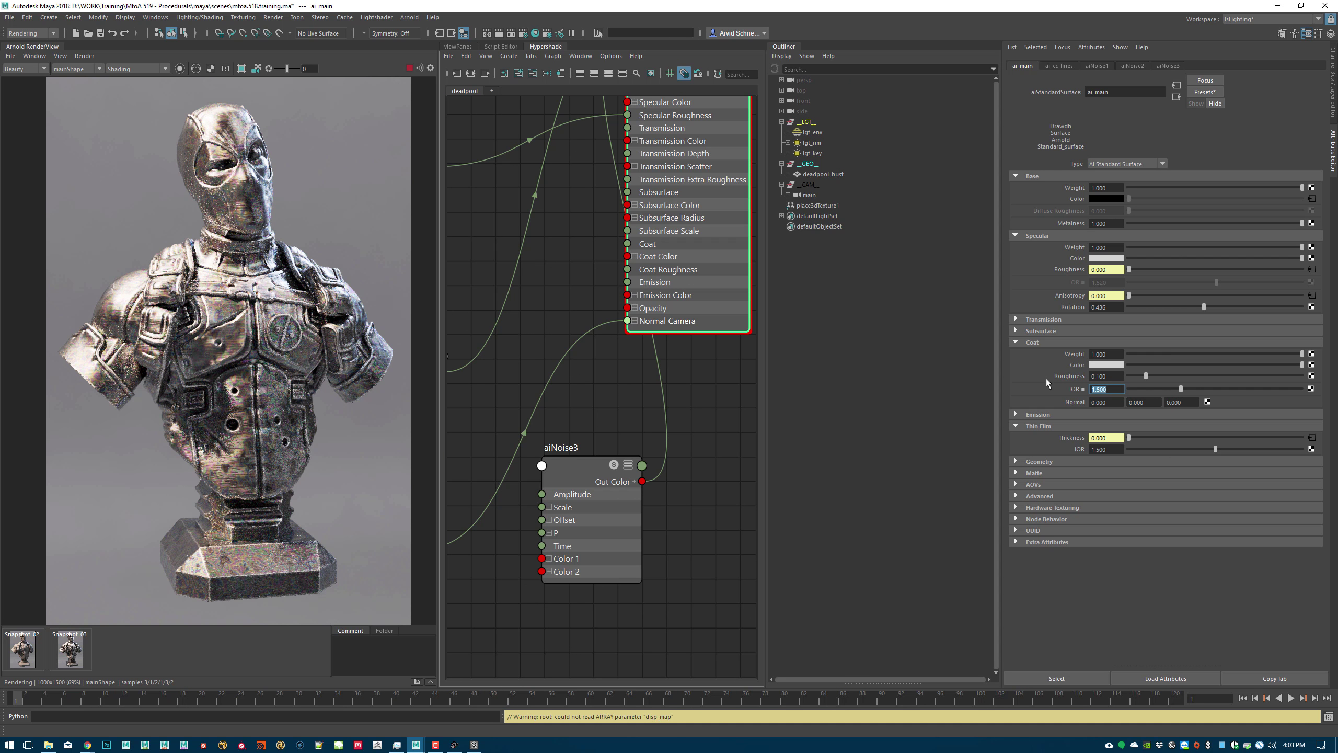
{"action": "type", "text": "2"}
{"action": "key", "text": "Return"}
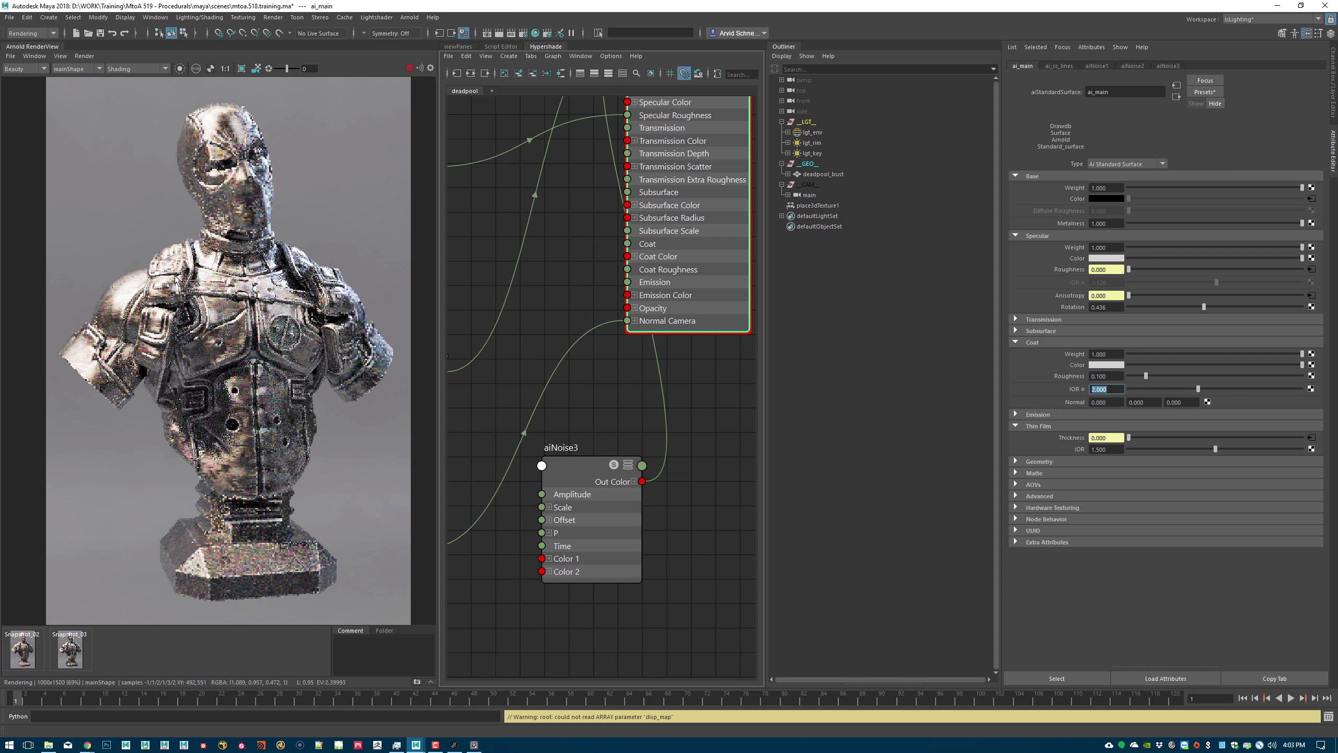
- Crop a preview region over the bust's chest, set the coat roughness to 0.05 and save the scene
{"action": "middle_click_drag", "start_coordinate": [183, 297], "coordinate": [198, 309]}
{"action": "scroll", "coordinate": [205, 332], "scroll_direction": "up", "scroll_amount": 3}
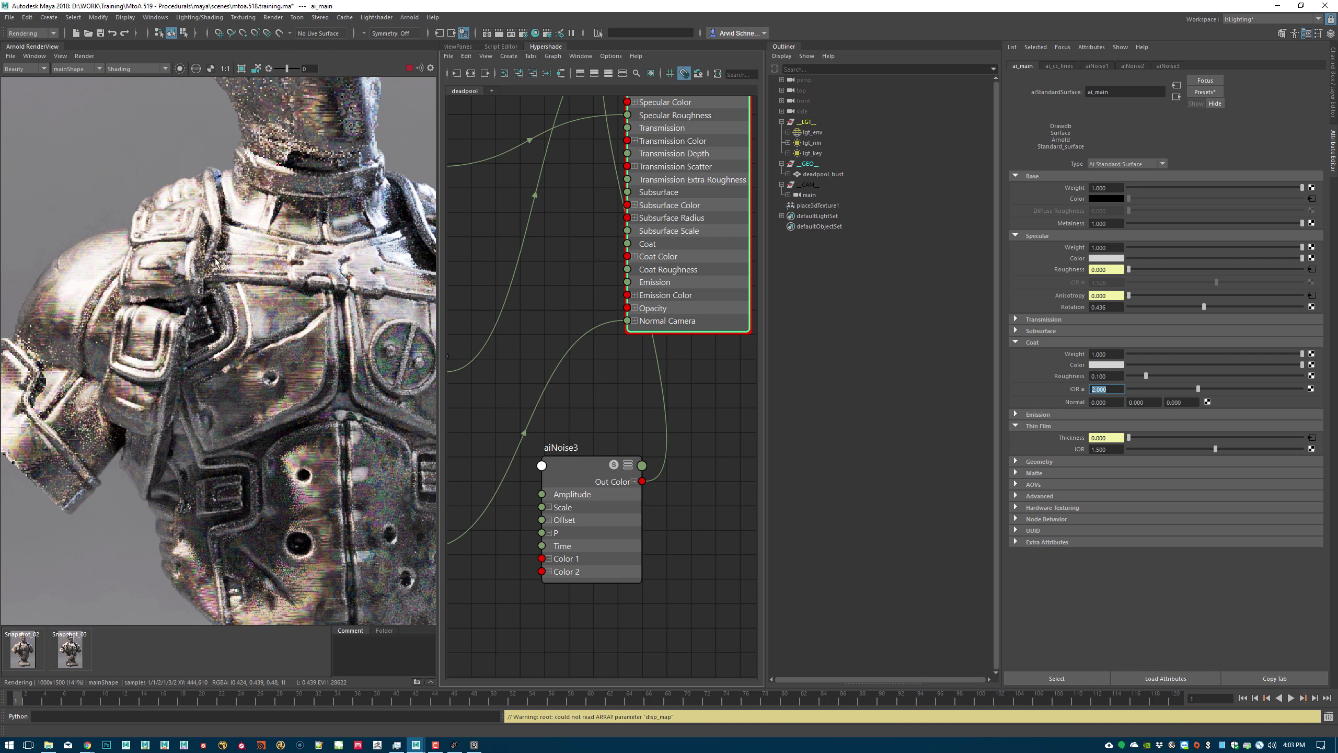
{"action": "left_click_drag", "start_coordinate": [213, 260], "coordinate": [392, 468]}
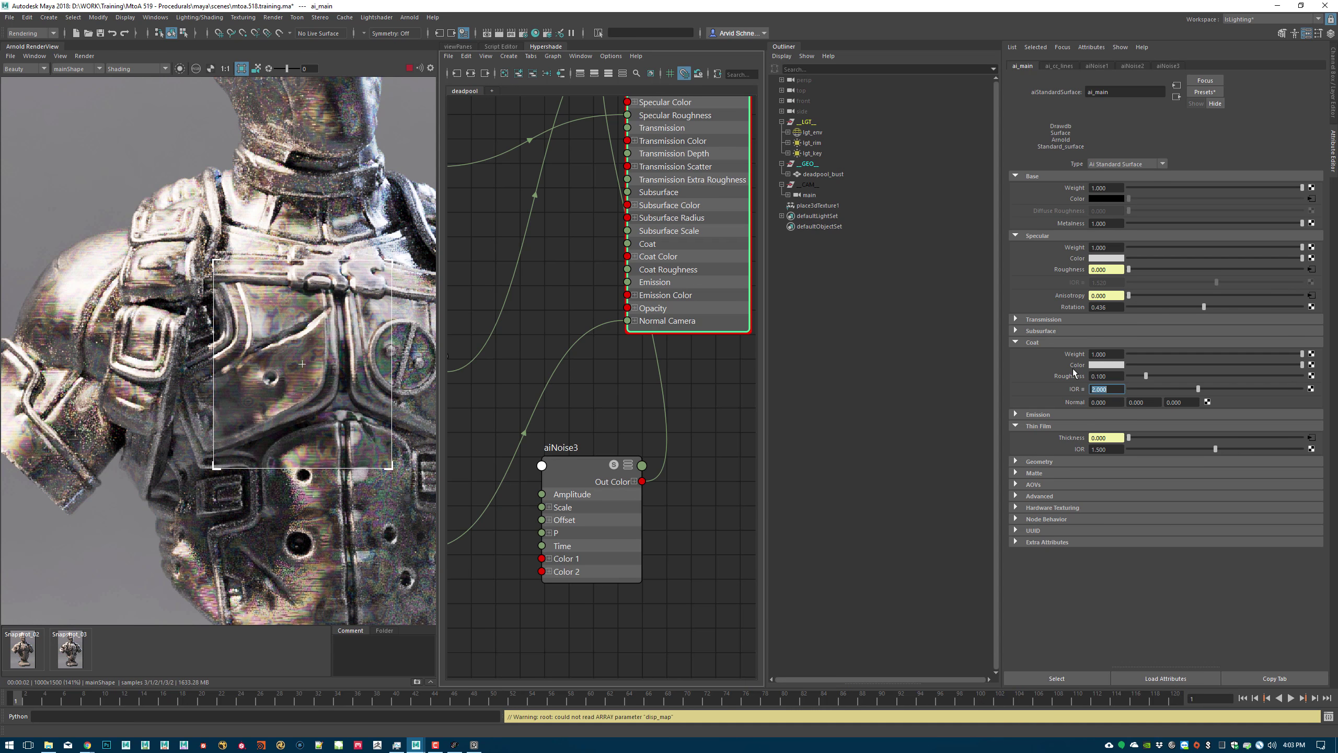
{"action": "double_click", "coordinate": [1104, 375]}
{"action": "key", "text": "Return"}
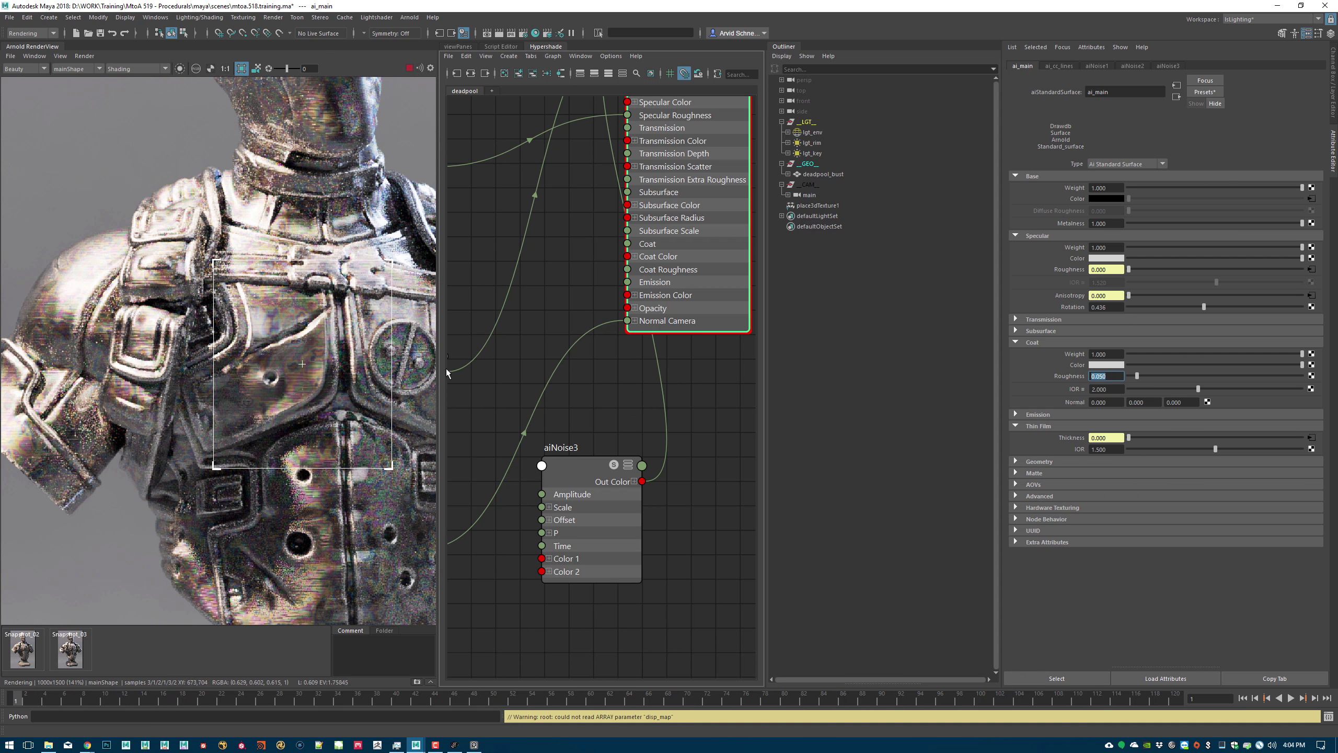
{"action": "key", "text": "ctrl+s"}
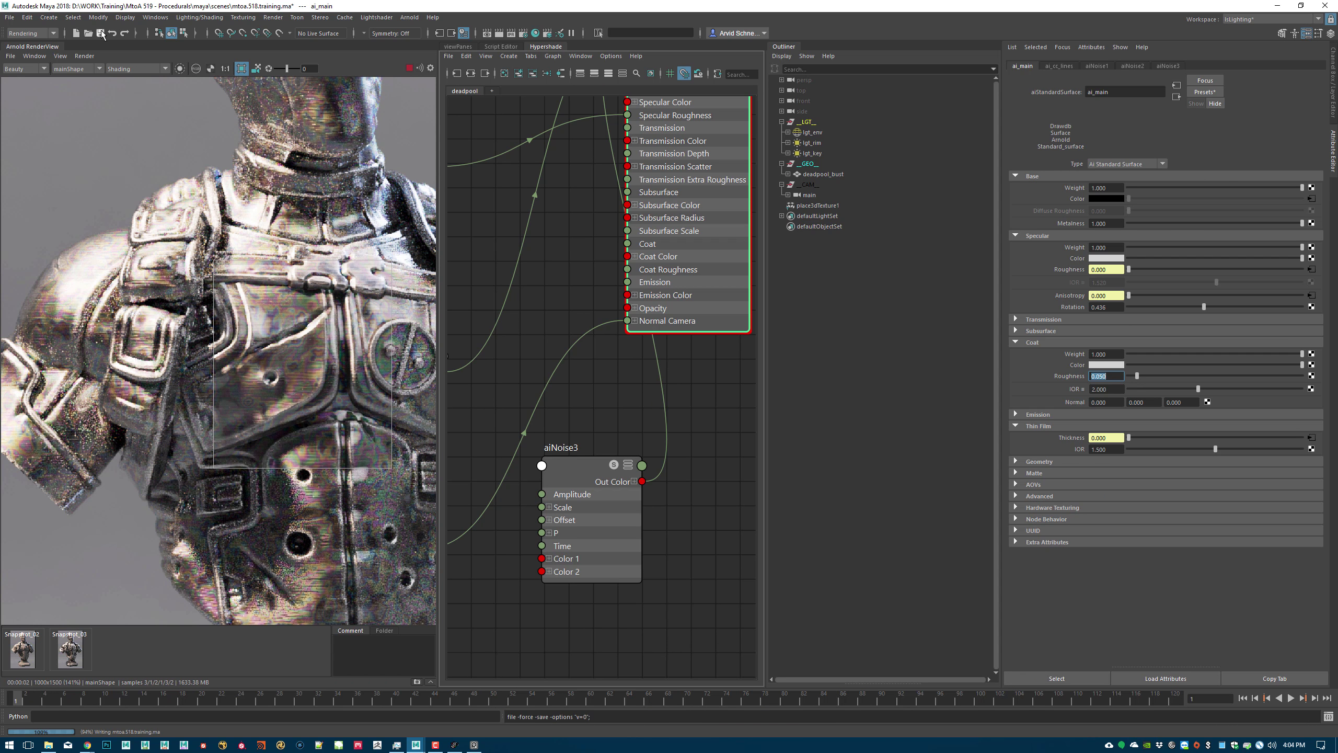
- Add the coat and specular AOVs to the active AOVs in the render settings
{"action": "left_click", "coordinate": [511, 33]}
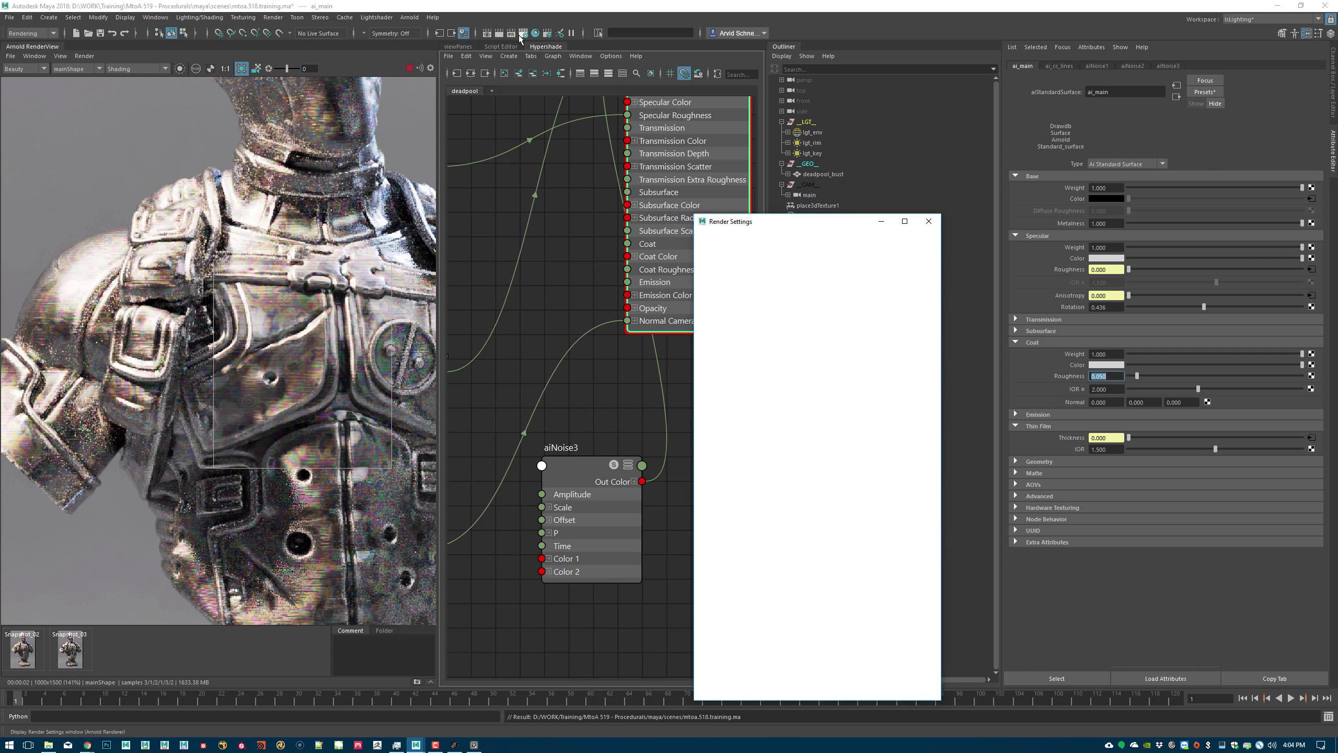
{"action": "left_click", "coordinate": [833, 277]}
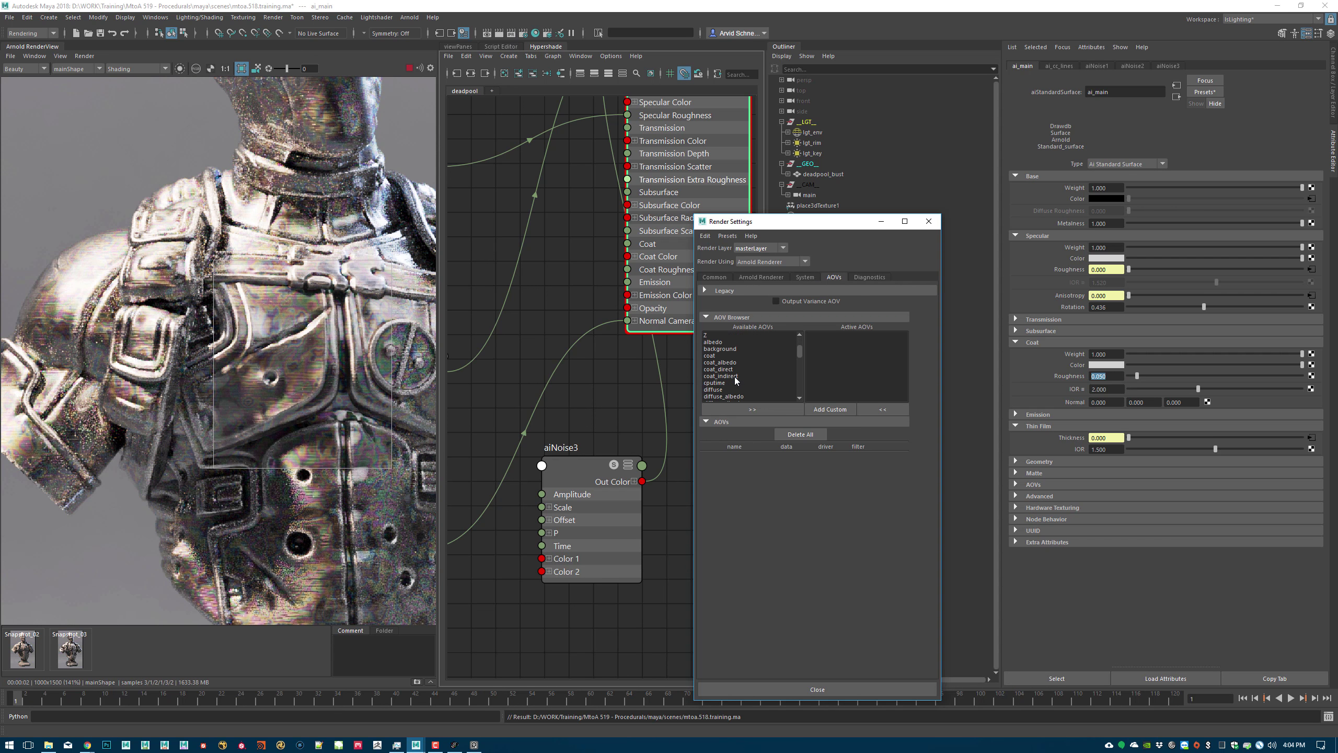
{"action": "scroll", "coordinate": [728, 354], "scroll_direction": "down", "scroll_amount": 2}
{"action": "left_click", "coordinate": [728, 356]}
{"action": "left_click", "coordinate": [736, 406]}
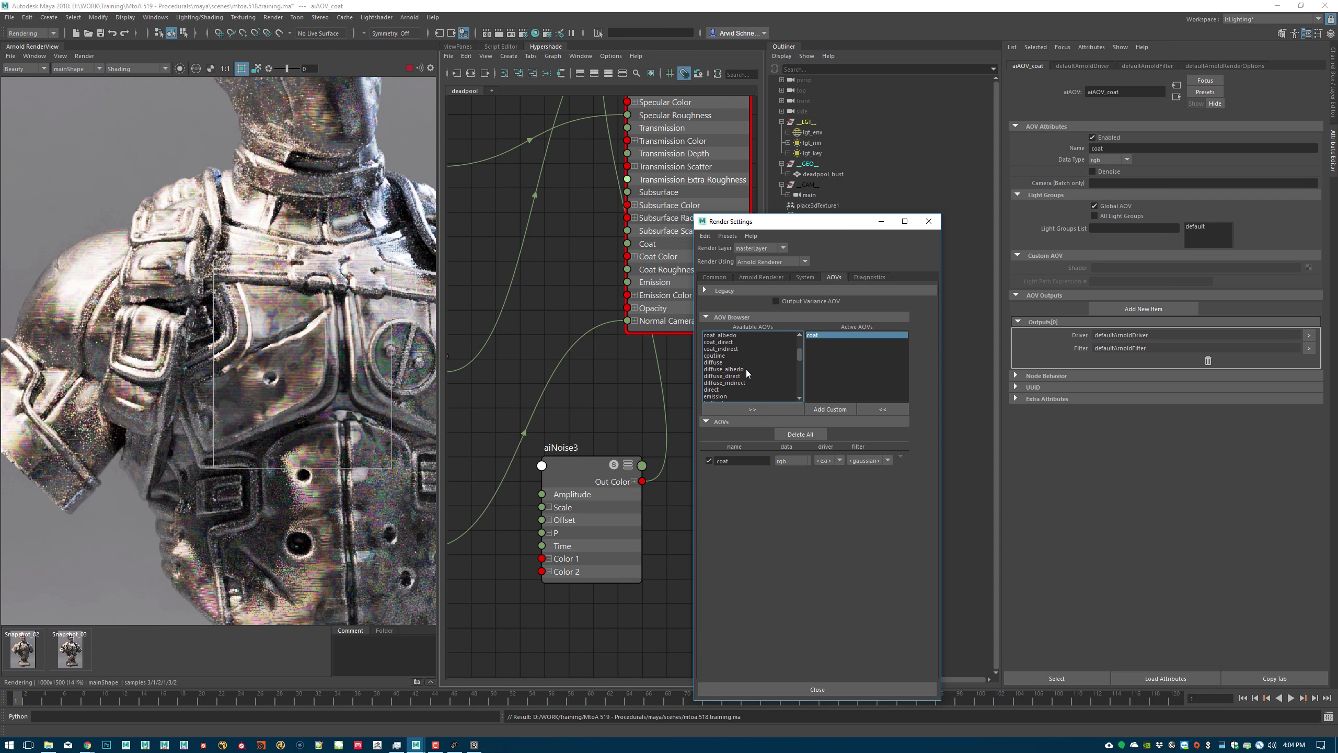
{"action": "scroll", "coordinate": [747, 369], "scroll_direction": "down", "scroll_amount": 2}
{"action": "left_click", "coordinate": [730, 395]}
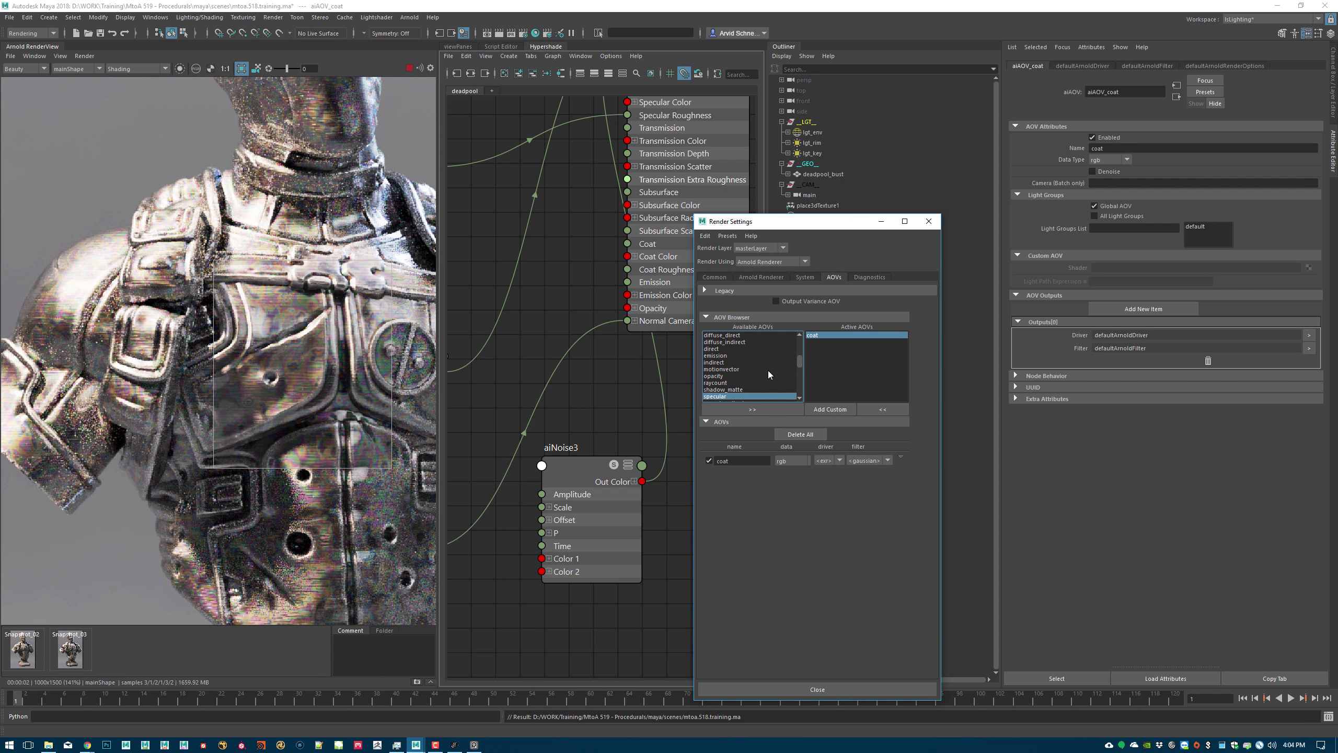
{"action": "scroll", "coordinate": [768, 370], "scroll_direction": "down", "scroll_amount": 1}
{"action": "left_click", "coordinate": [749, 410]}
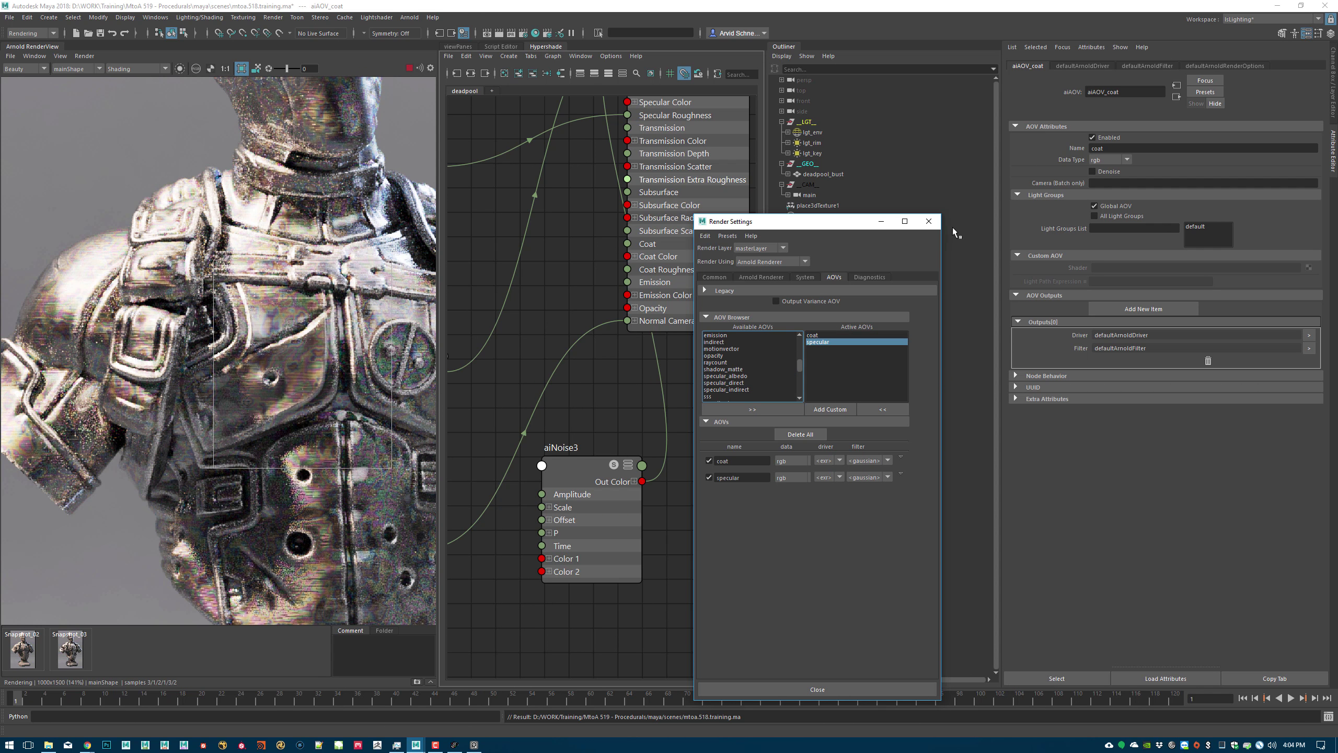
{"action": "left_click", "coordinate": [928, 221]}
- Inspect the coat and specular AOVs in the render view, then return to the beauty pass
{"action": "left_click", "coordinate": [24, 68]}
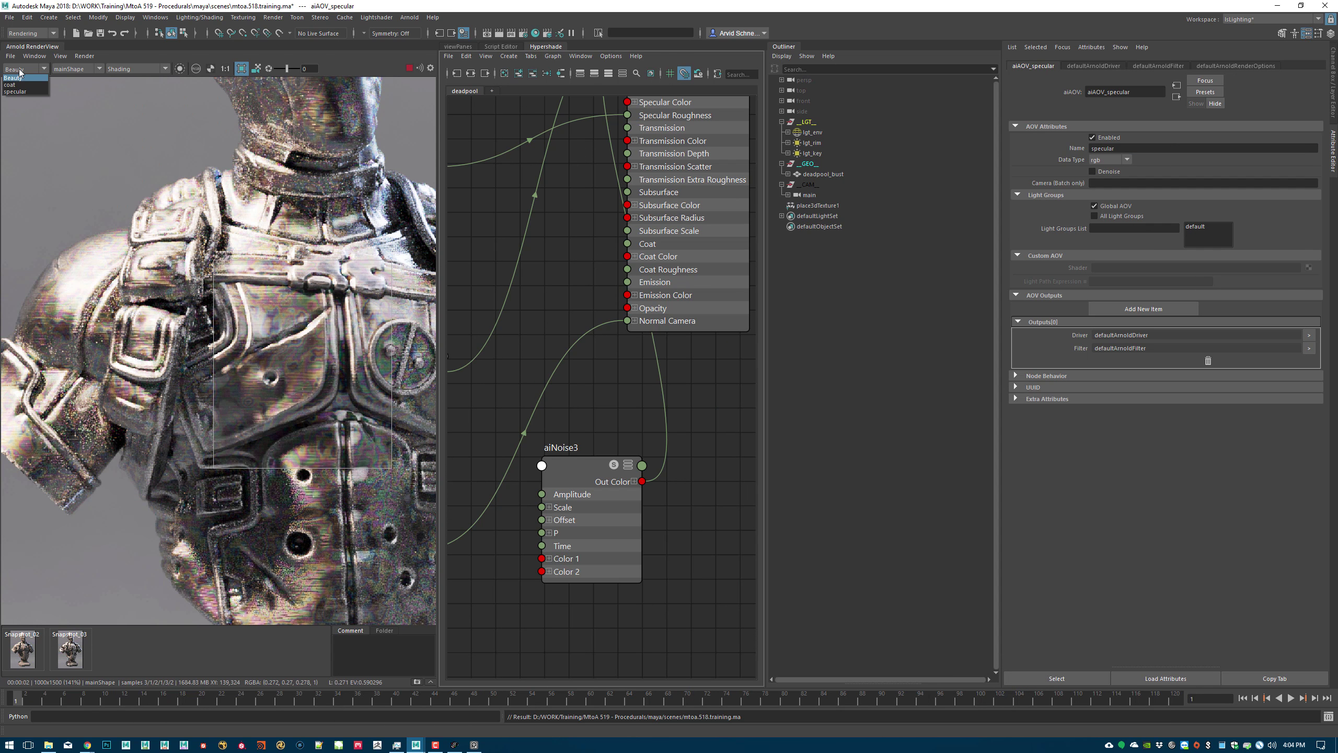
{"action": "left_click", "coordinate": [24, 84]}
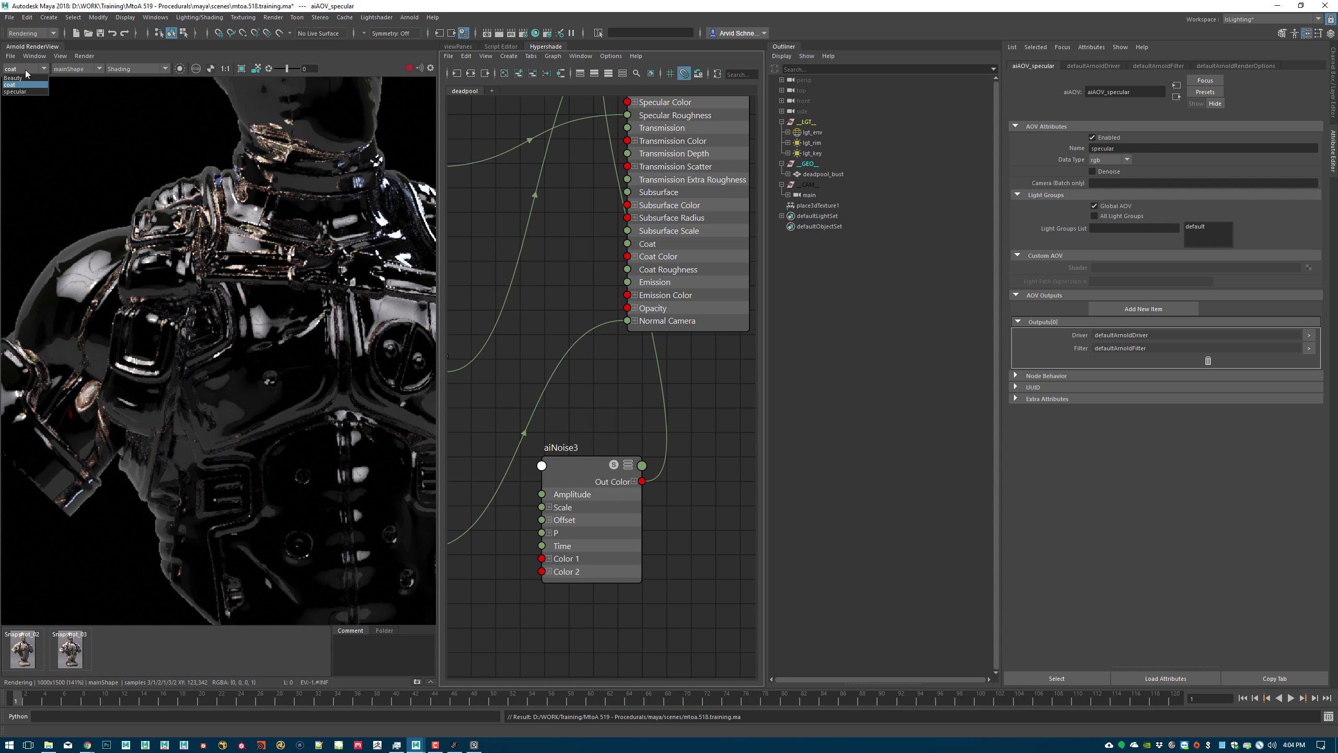
{"action": "key", "text": "period"}
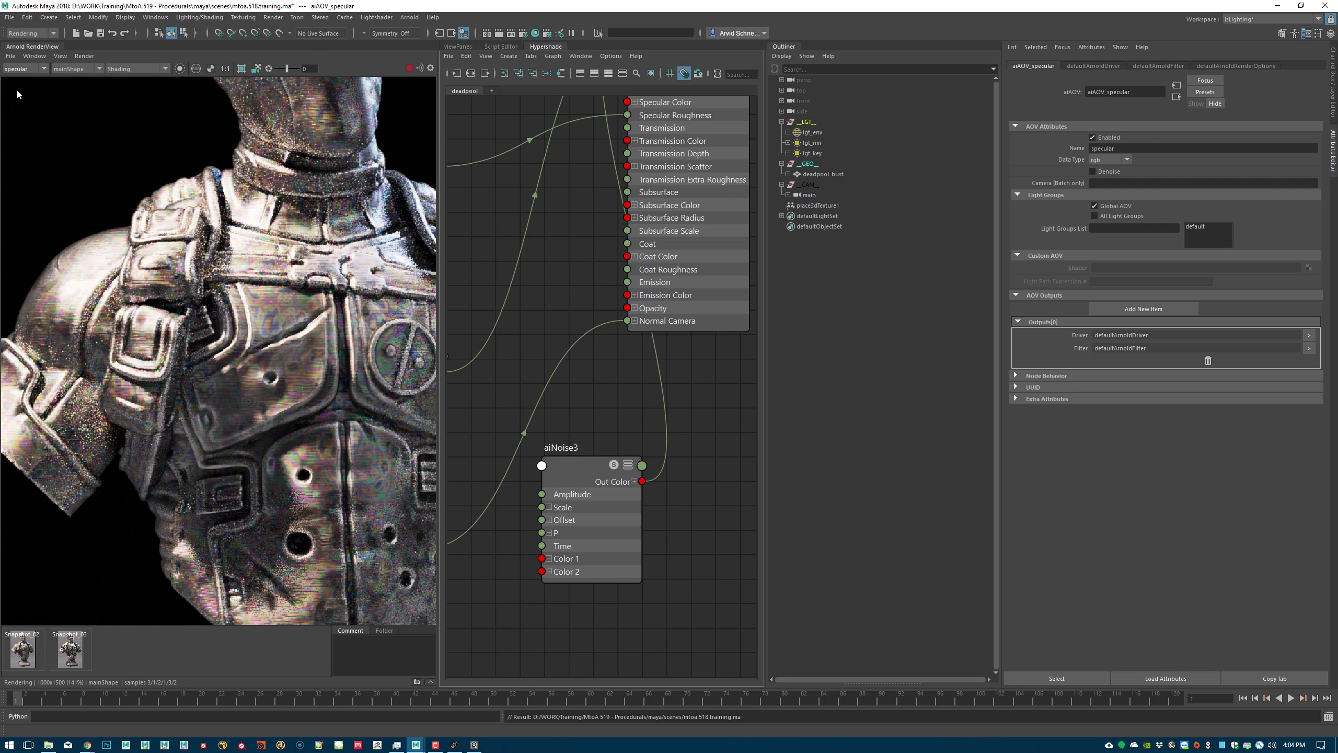
{"action": "left_click", "coordinate": [19, 69]}
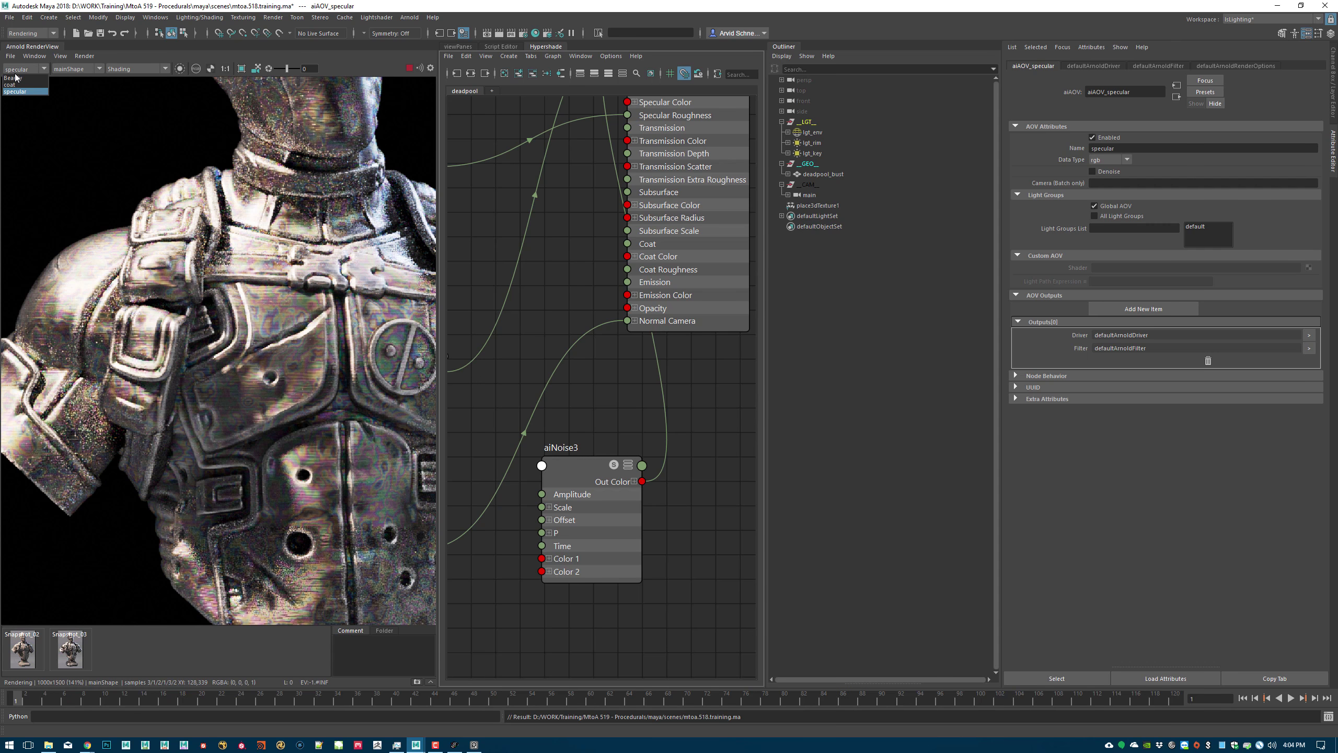
{"action": "left_click", "coordinate": [14, 78]}
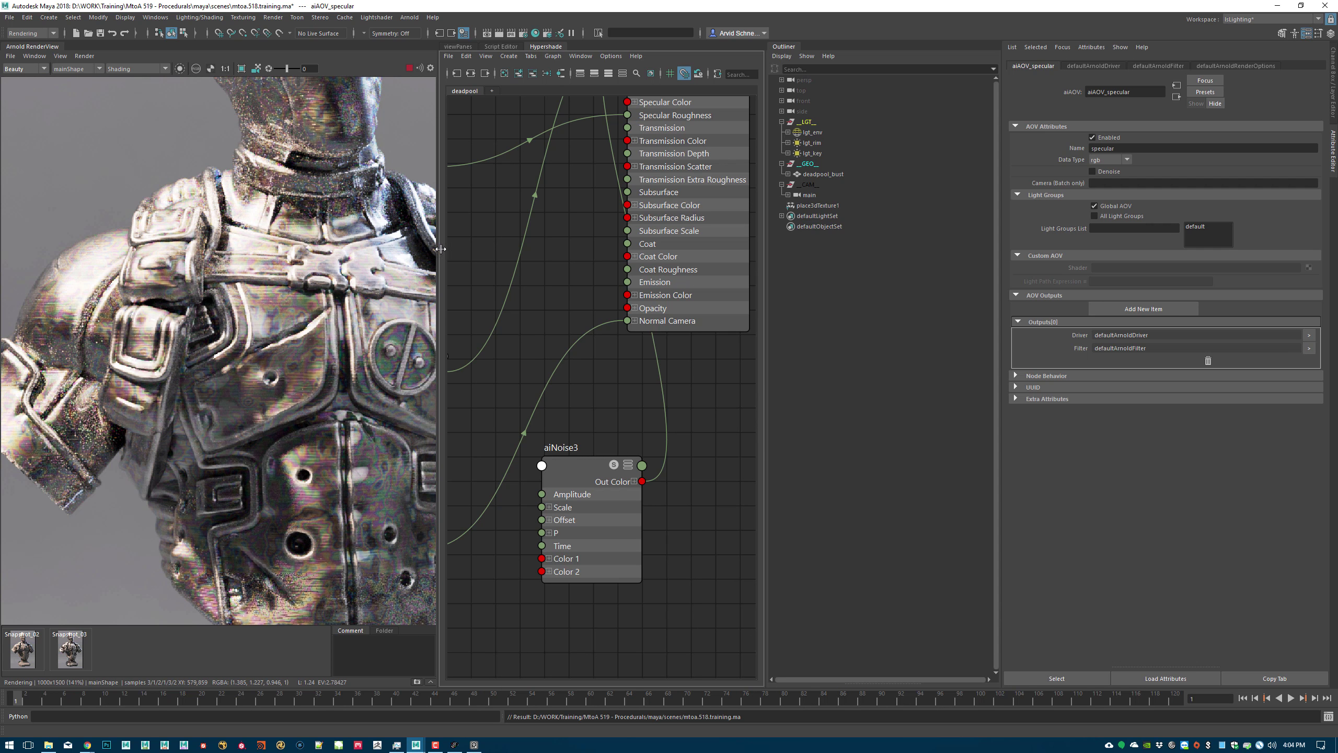
- Widen the render view to show the full uncropped bust, save the scene and collapse the geometry group in the Outliner
{"action": "left_click_drag", "start_coordinate": [440, 255], "coordinate": [553, 260]}
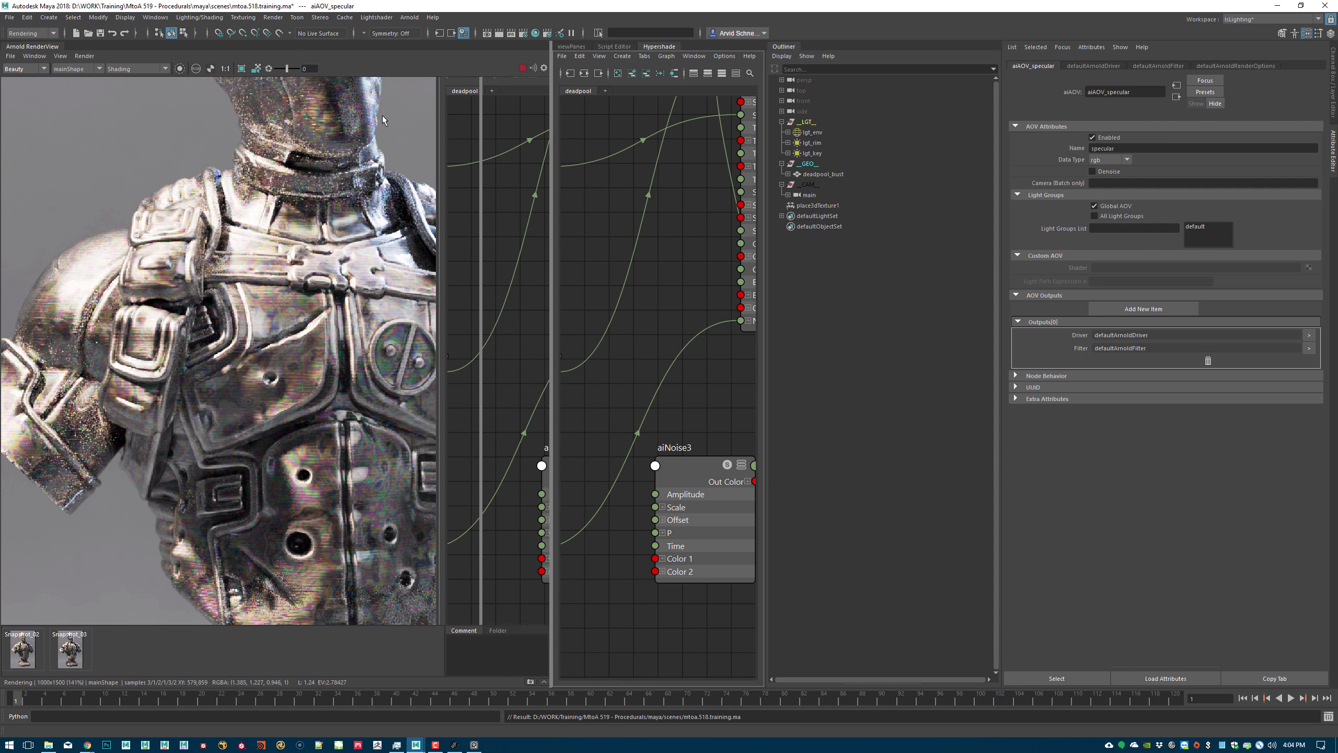
{"action": "left_click", "coordinate": [432, 273]}
{"action": "key", "text": "f"}
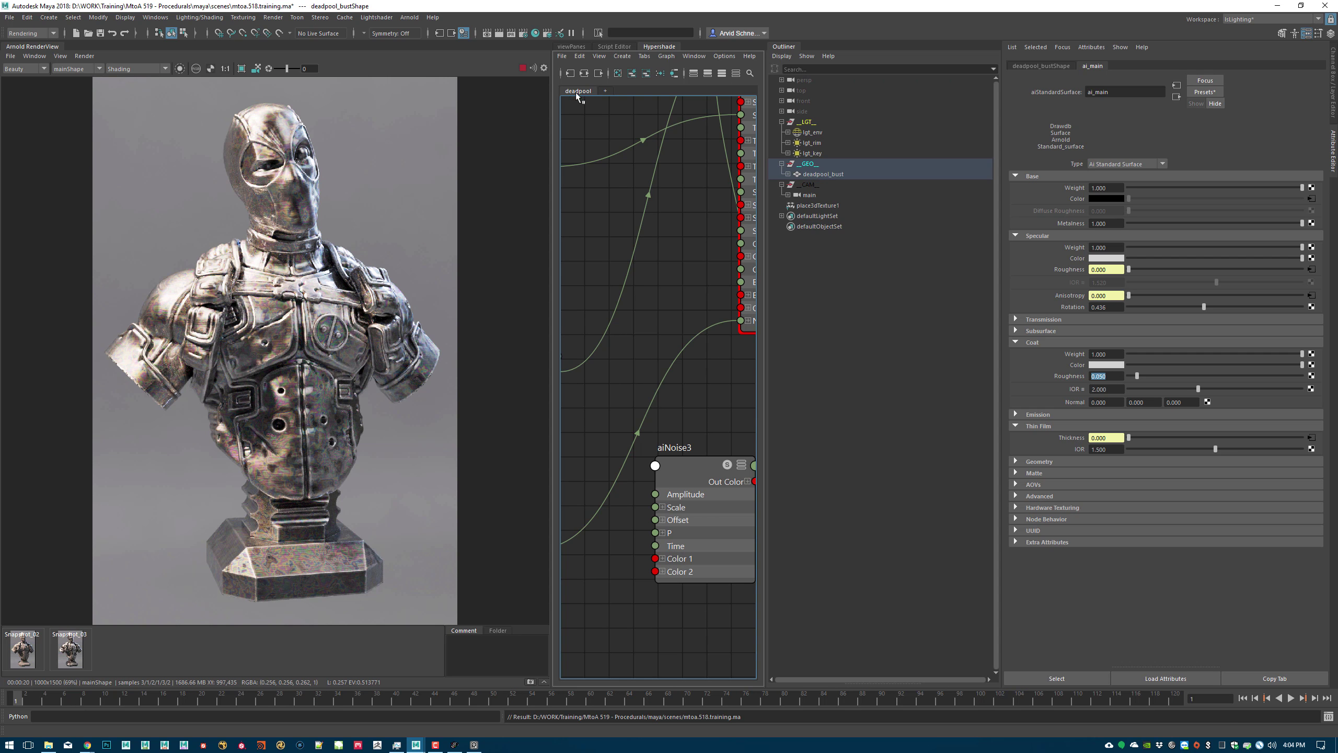
{"action": "left_click", "coordinate": [100, 33]}
{"action": "left_click", "coordinate": [782, 163]}
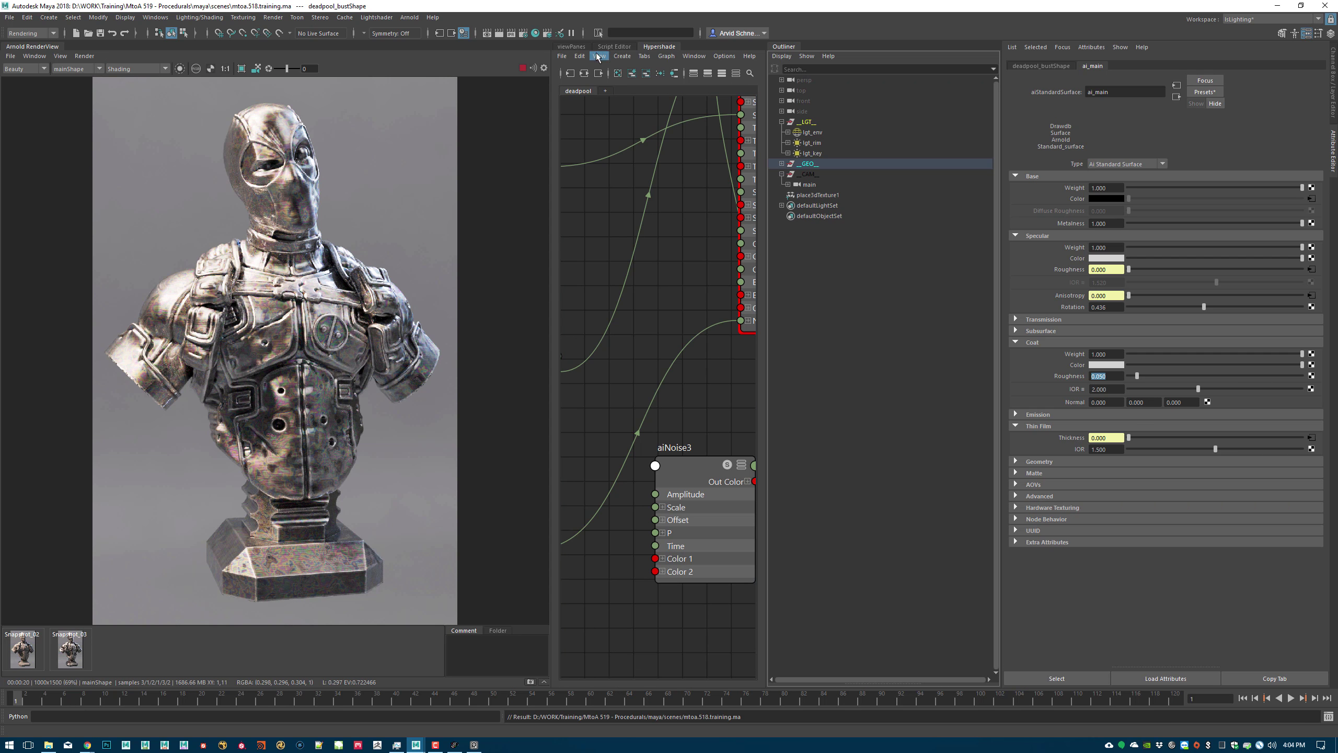
- Create a focus rig from the main camera to the Deadpool bust with the Lightshader helper, working in the 3D viewport
{"action": "left_click", "coordinate": [577, 47]}
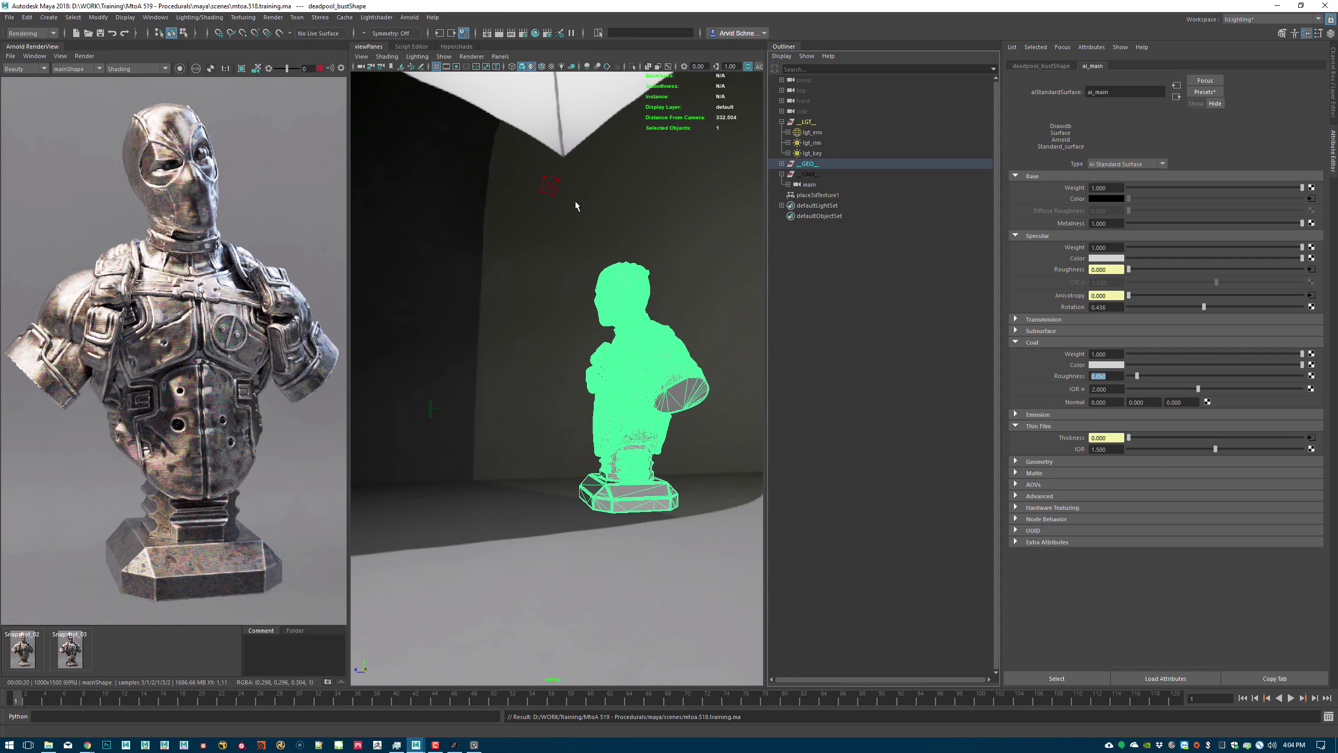
{"action": "left_click", "coordinate": [621, 616]}
{"action": "left_click_drag", "start_coordinate": [474, 387], "coordinate": [611, 419], "text": "alt"}
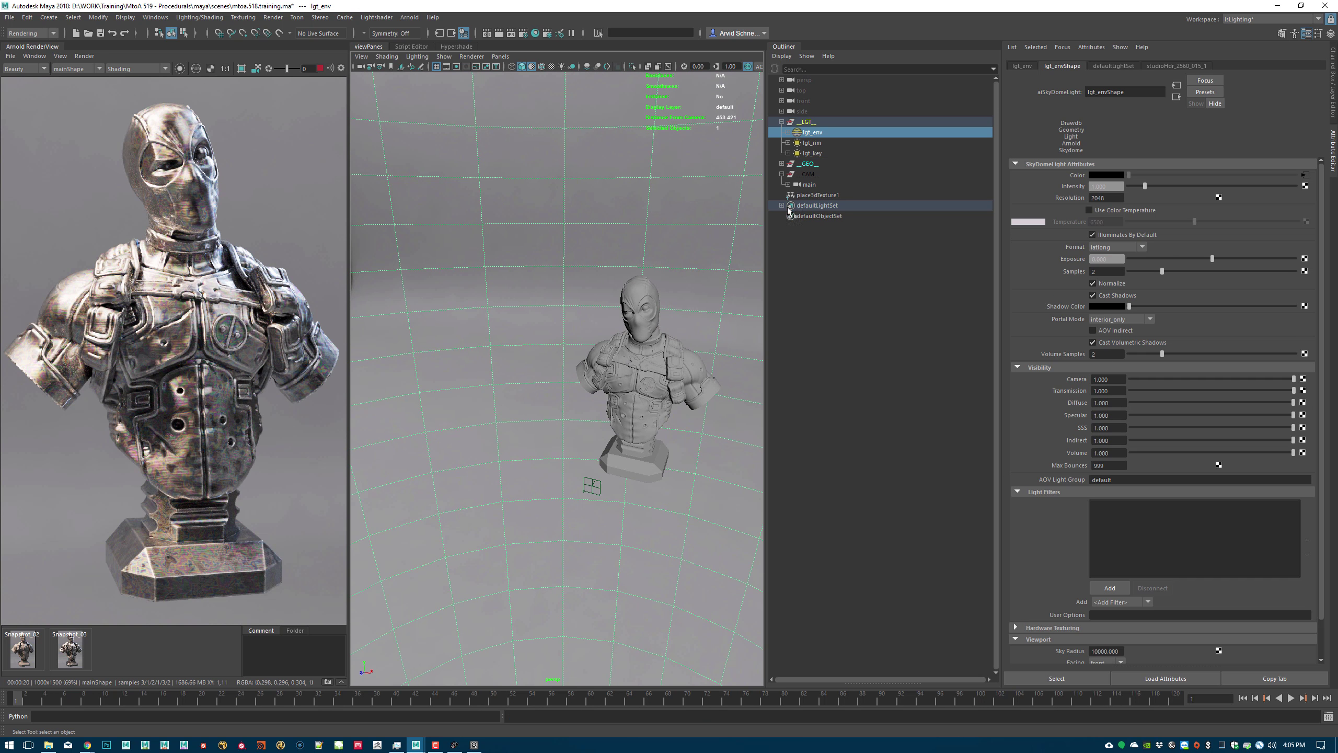
{"action": "left_click", "coordinate": [810, 184]}
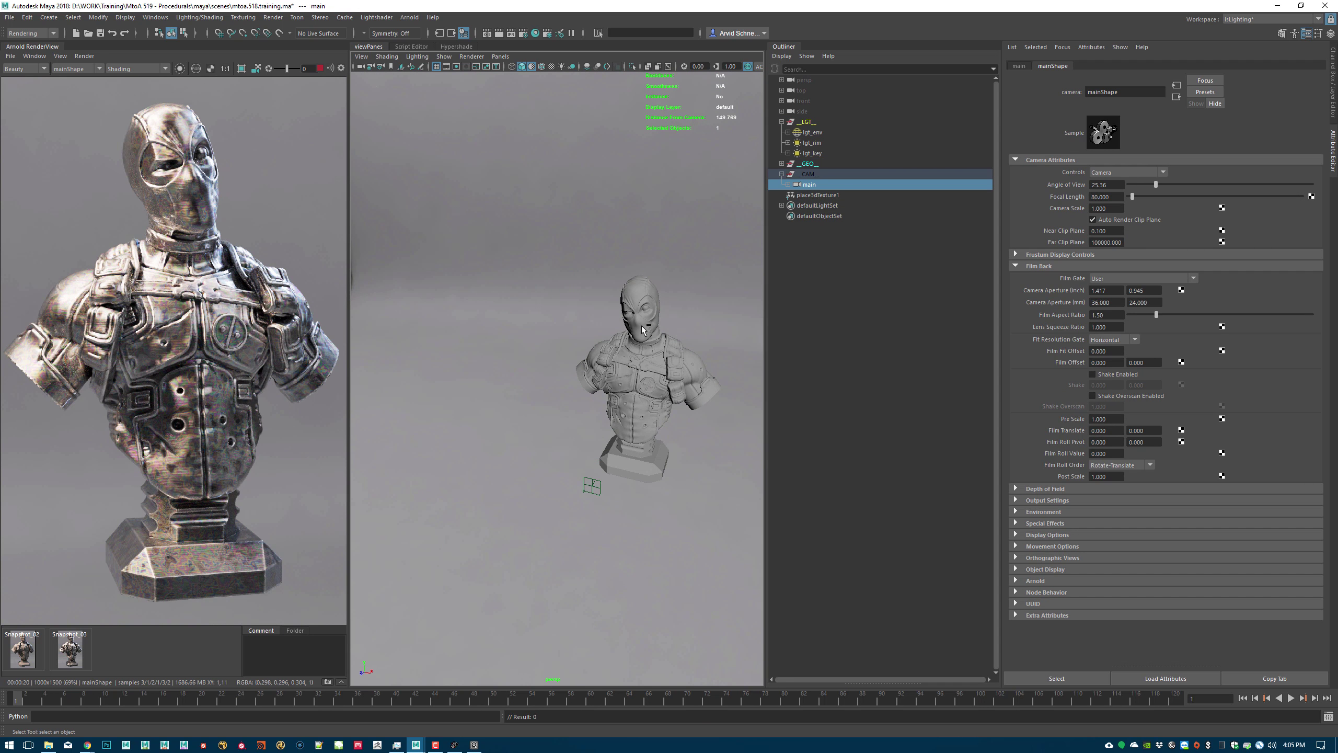
{"action": "left_click", "coordinate": [647, 355], "text": "shift"}
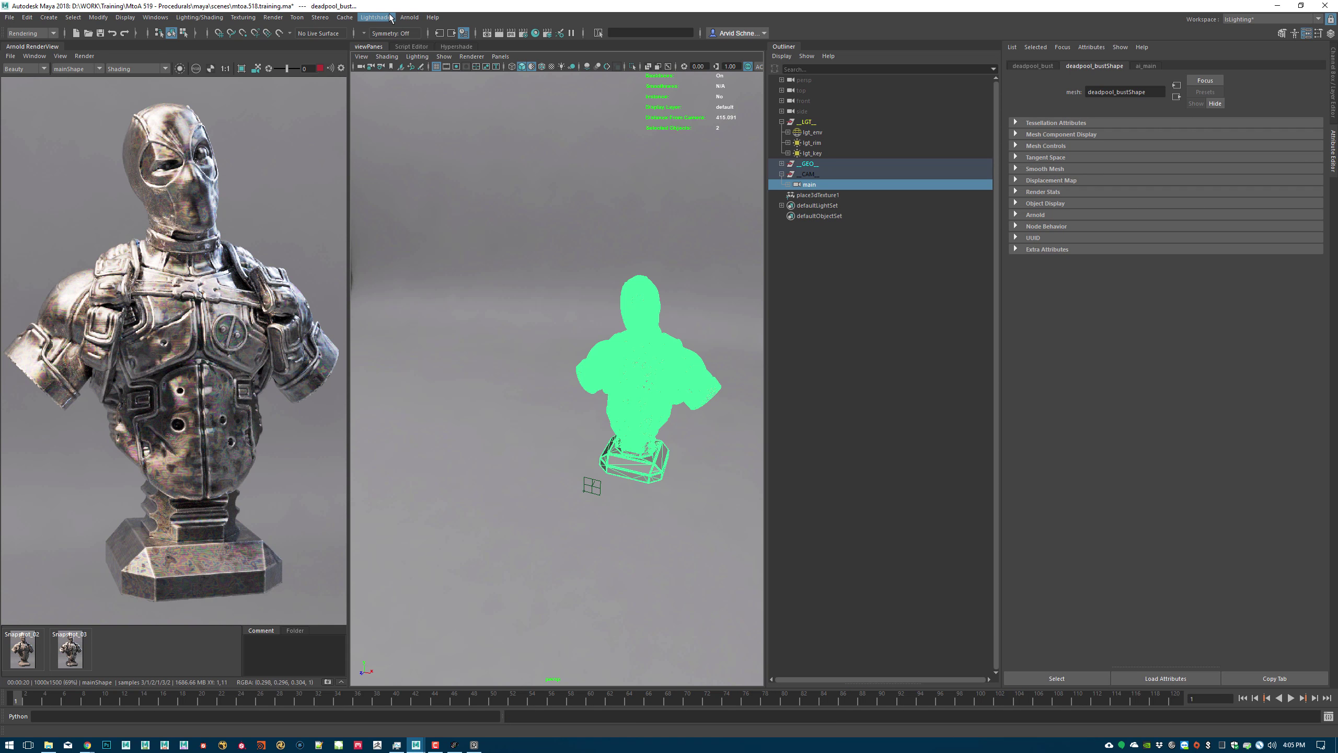
{"action": "left_click", "coordinate": [377, 17]}
{"action": "mouse_move", "coordinate": [400, 36]}
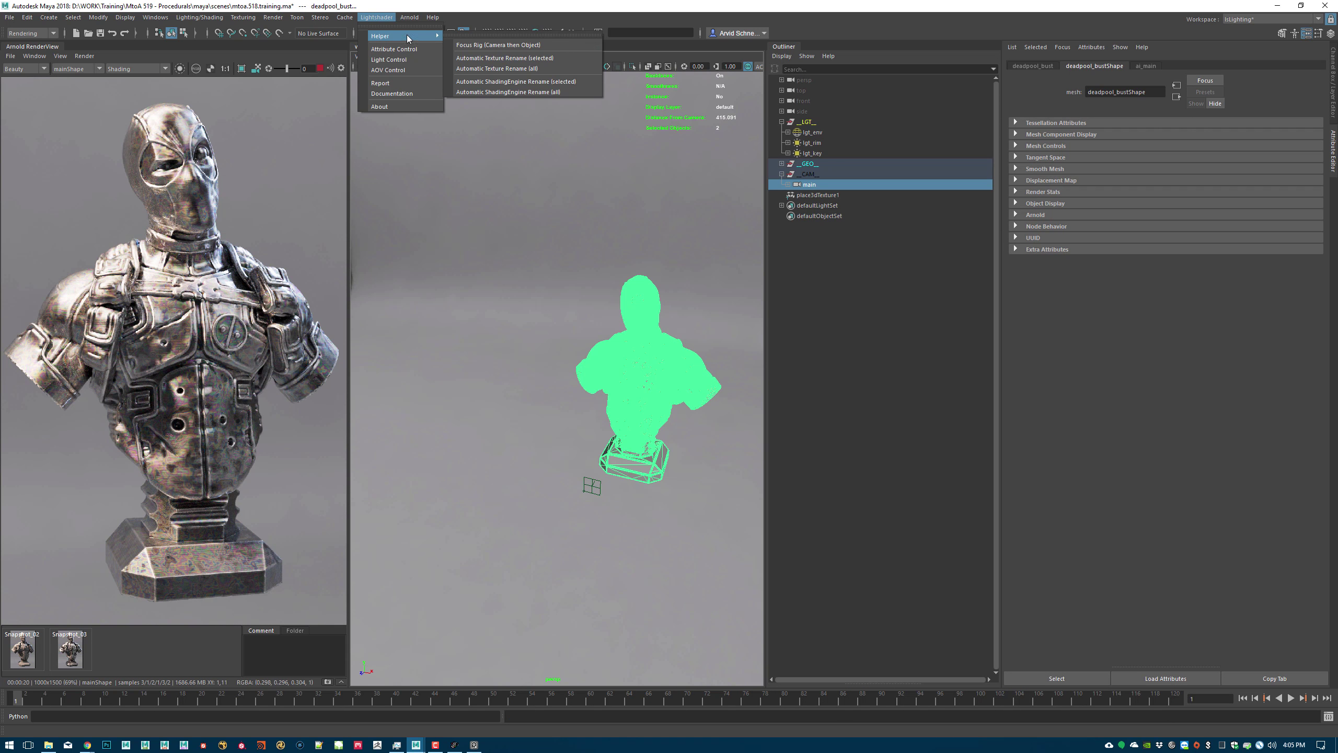
{"action": "left_click", "coordinate": [471, 45]}
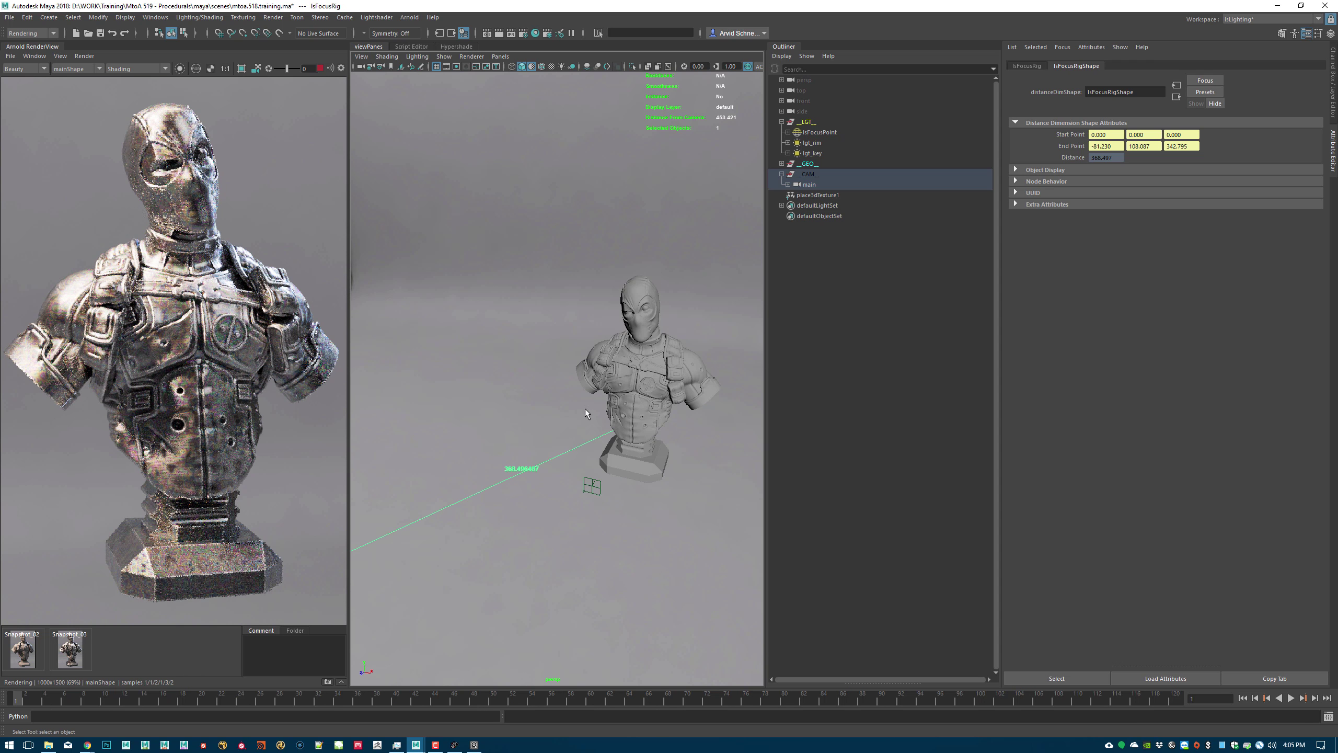
{"action": "left_click_drag", "start_coordinate": [614, 401], "coordinate": [659, 392], "text": "alt"}
{"action": "middle_click_drag", "start_coordinate": [613, 361], "coordinate": [536, 354], "text": "alt"}
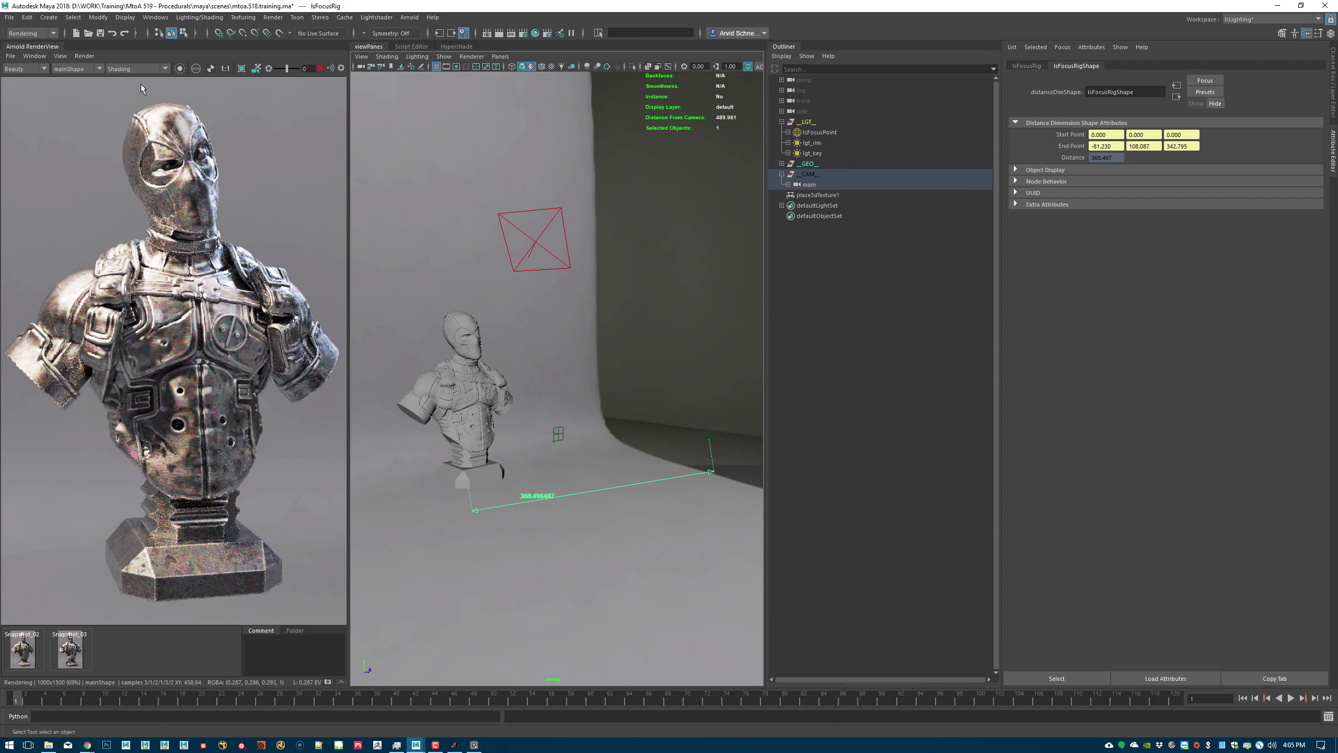
- Switch the render preview to Basic shading, enlarge the render view and select the main camera
{"action": "left_click", "coordinate": [127, 69]}
{"action": "left_click", "coordinate": [126, 84]}
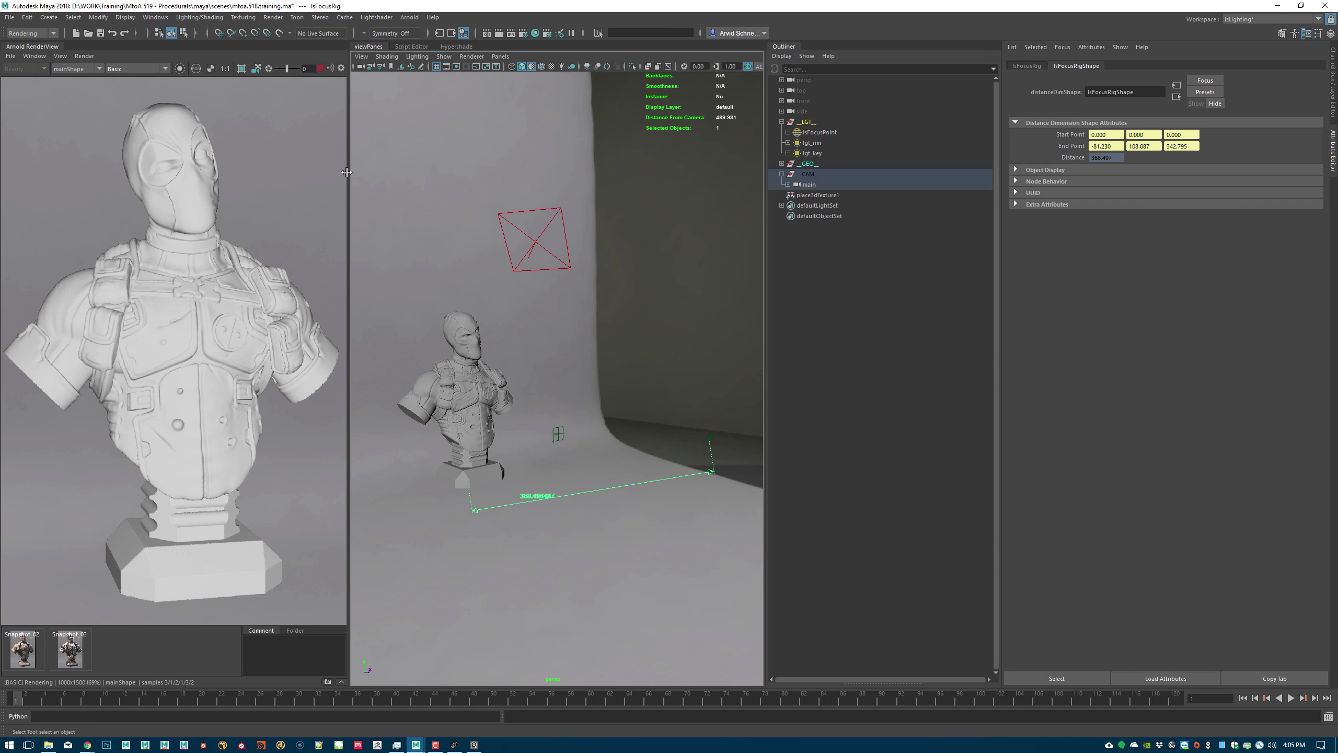
{"action": "left_click_drag", "start_coordinate": [496, 198], "coordinate": [503, 198]}
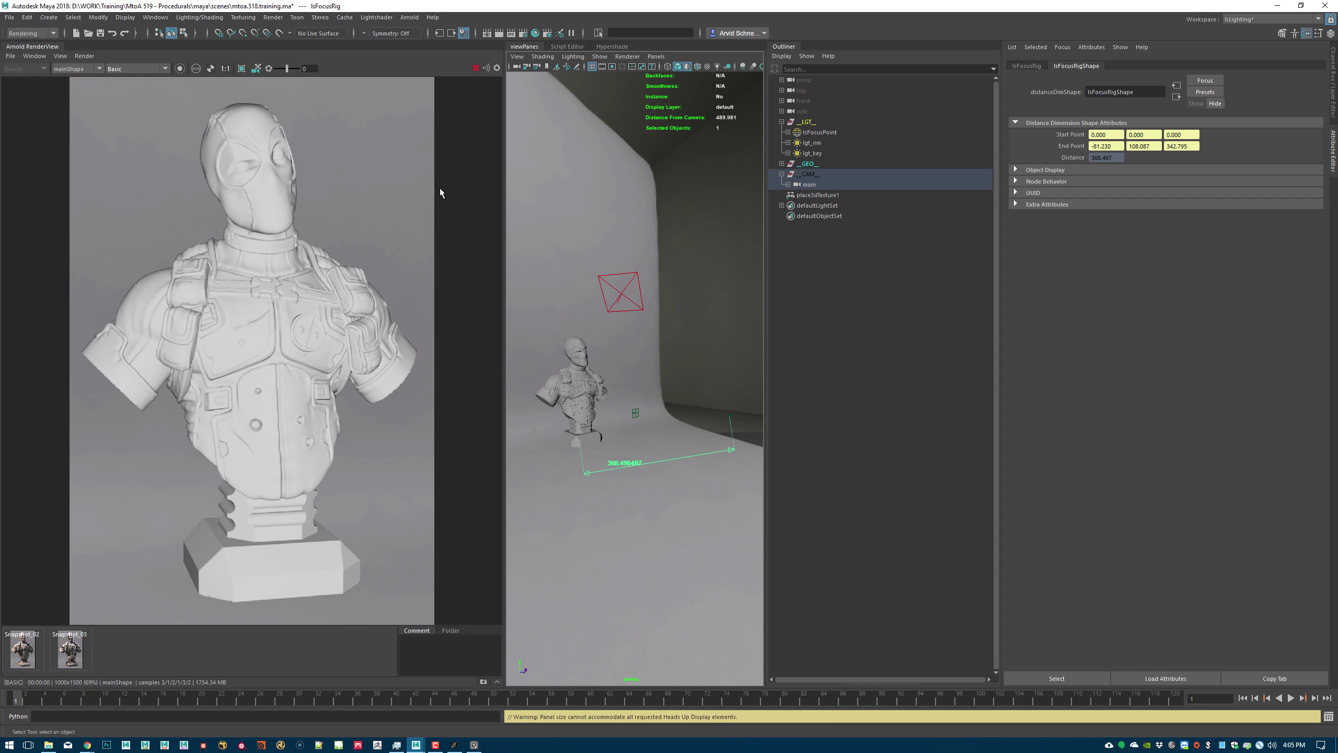
{"action": "left_click", "coordinate": [809, 185]}
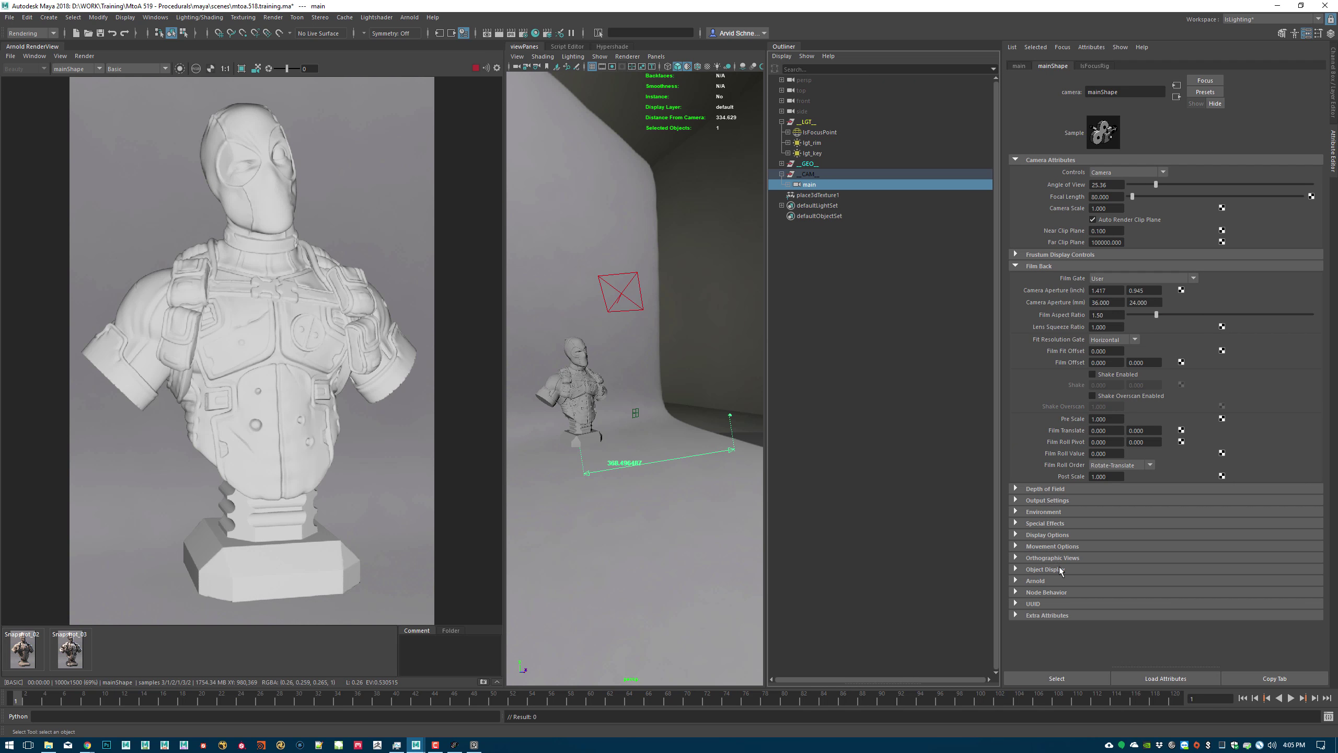
- Set the main camera's Arnold aperture size to 10 and restrict the render region to the bust's chest and shoulder
{"action": "left_click", "coordinate": [1035, 580]}
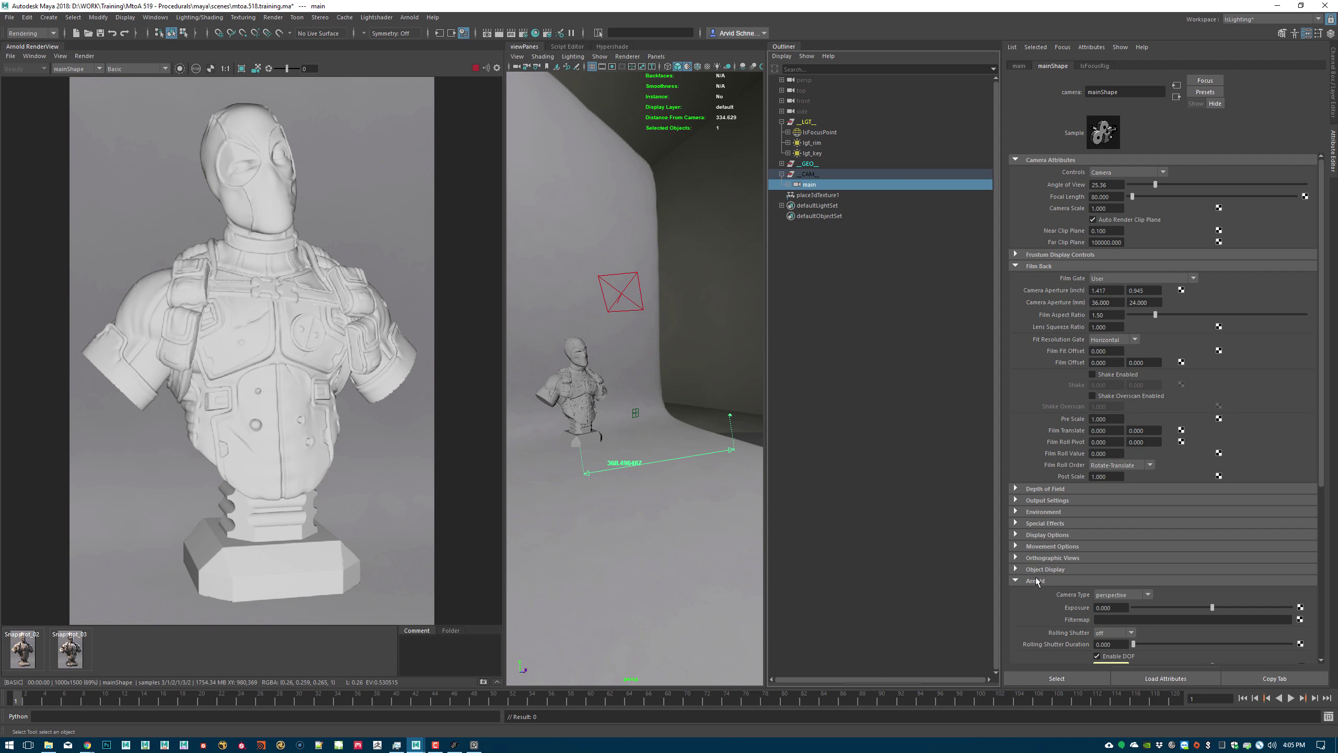
{"action": "scroll", "coordinate": [1054, 563], "scroll_direction": "down", "scroll_amount": 5}
{"action": "left_click", "coordinate": [1122, 522]}
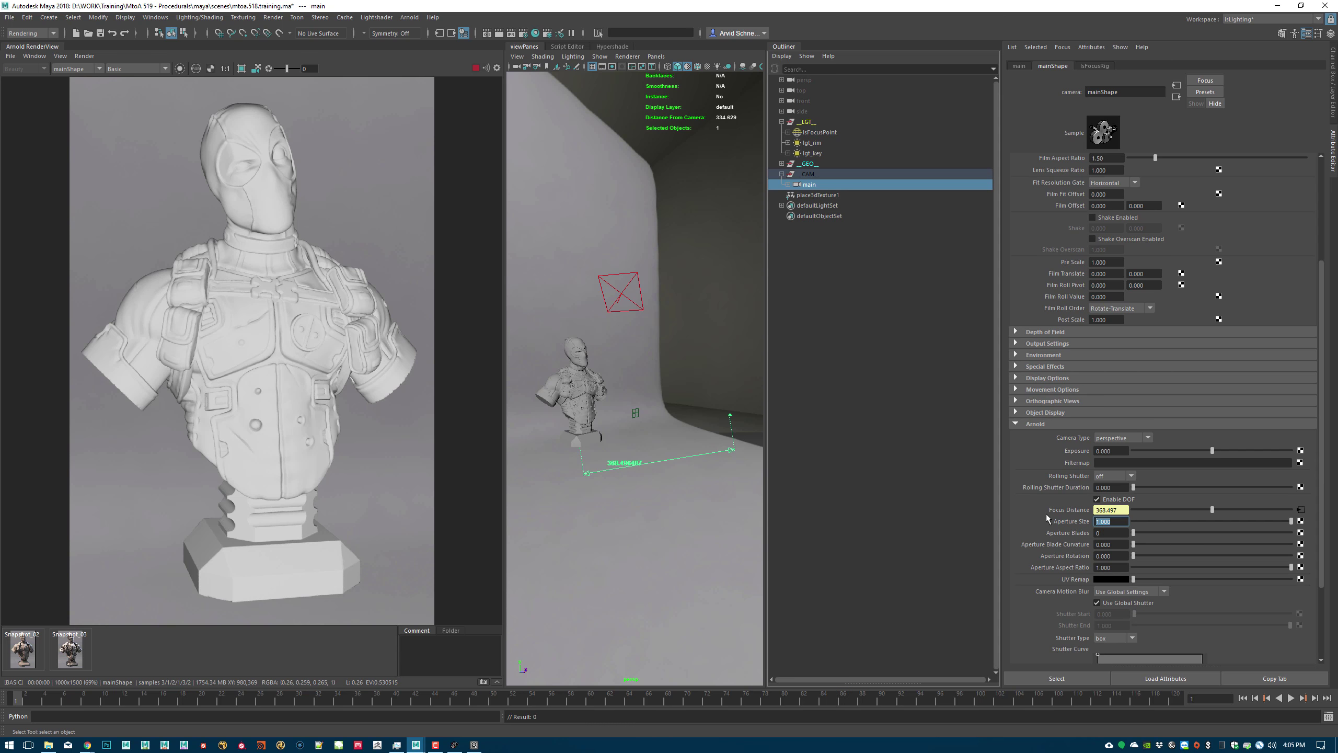
{"action": "type", "text": "10"}
{"action": "key", "text": "Return"}
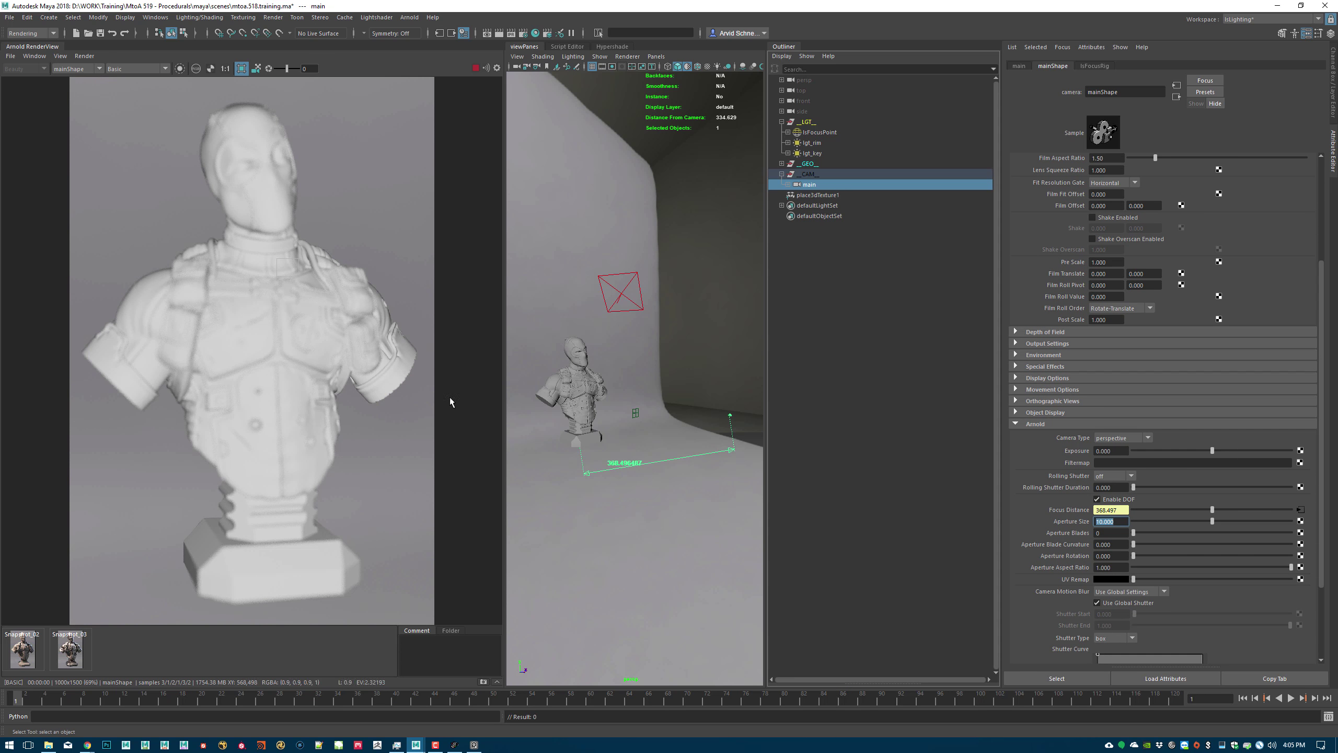
{"action": "left_click_drag", "start_coordinate": [450, 402], "coordinate": [448, 409]}
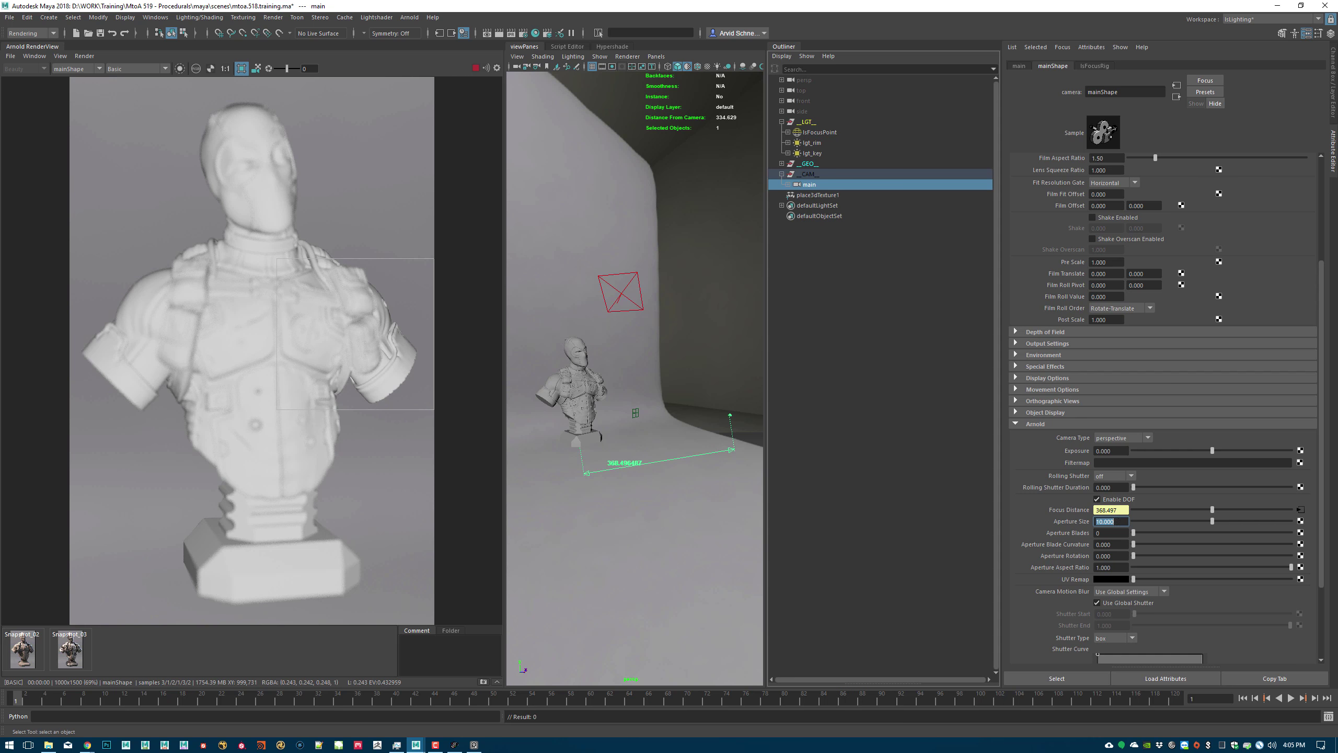
- Select the lsFocusPoint object and raise it from the base to the height of the bust's head
{"action": "left_click", "coordinate": [819, 131]}
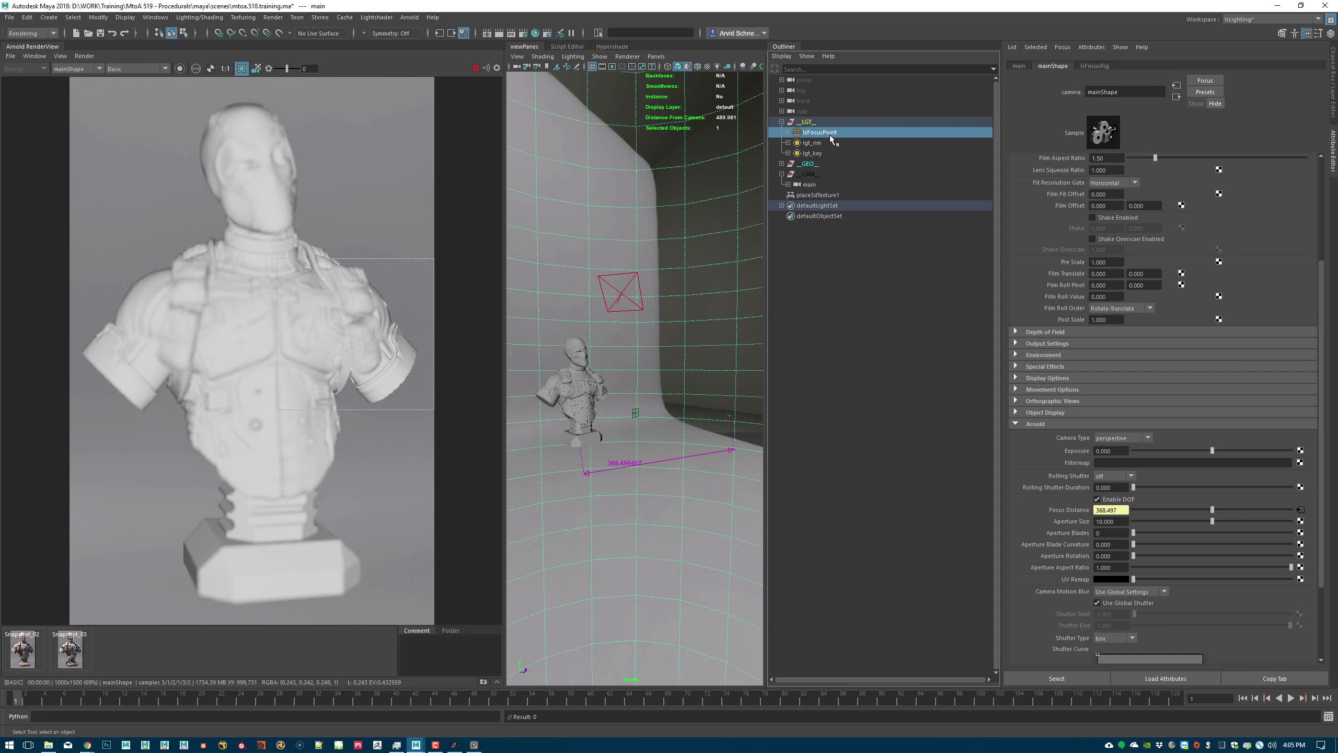
{"action": "key", "text": "f"}
{"action": "key", "text": "w"}
{"action": "scroll", "coordinate": [554, 376], "scroll_direction": "up", "scroll_amount": 5}
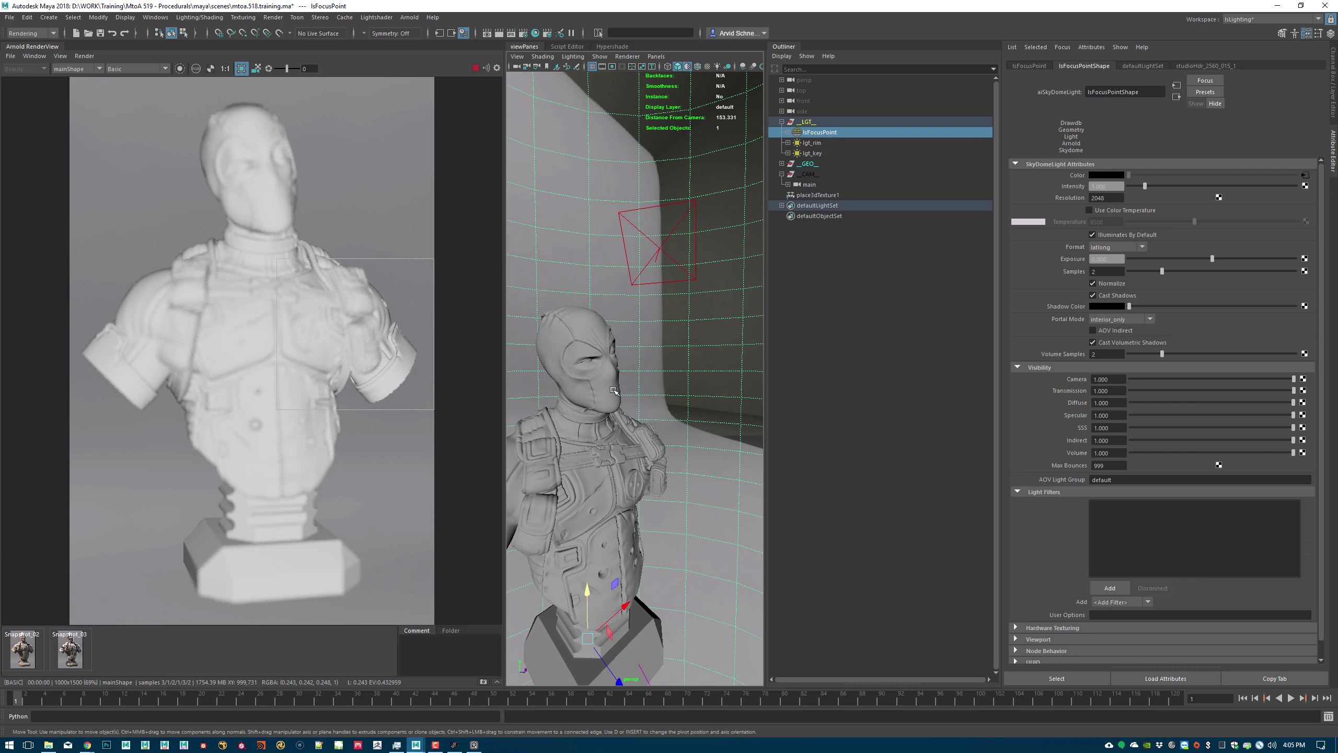
{"action": "scroll", "coordinate": [604, 366], "scroll_direction": "up", "scroll_amount": 1}
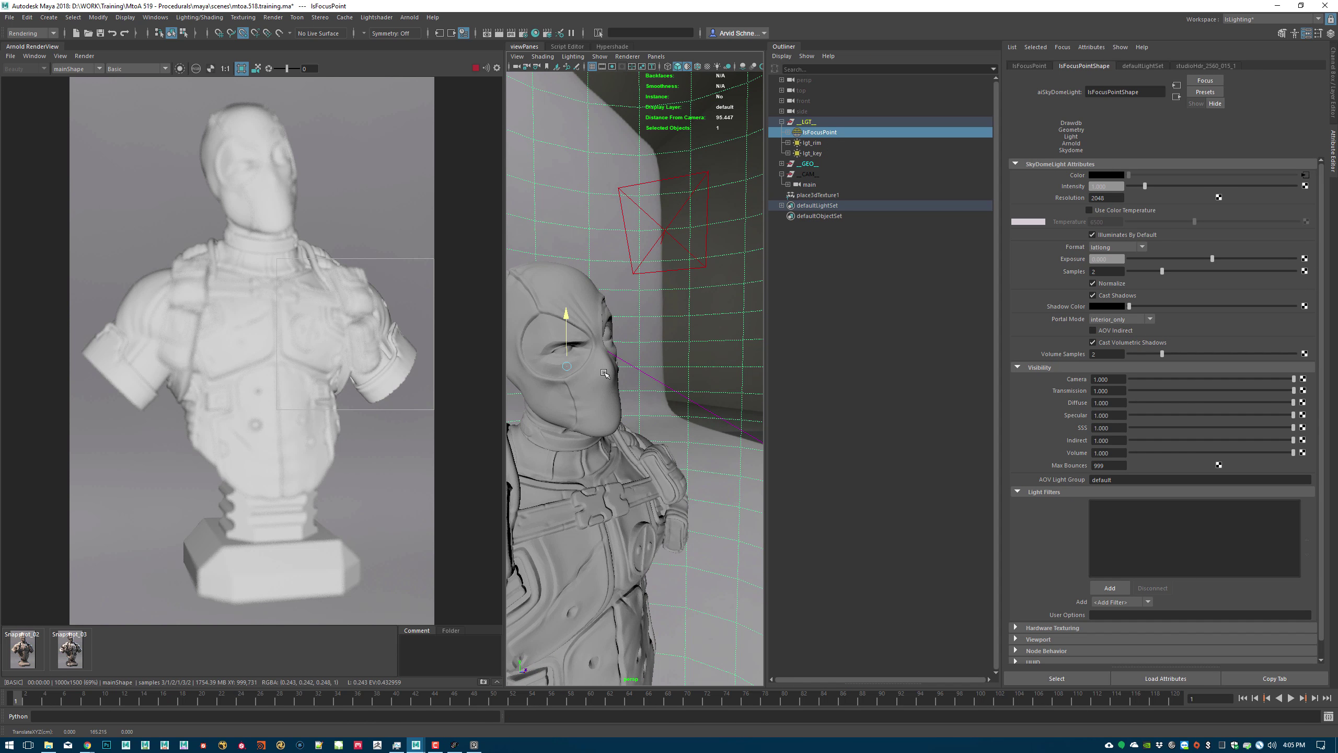
- Snap the focus point to a vertex at the bust's eye using wireframe display, and restore shaded display
{"action": "key", "text": "v"}
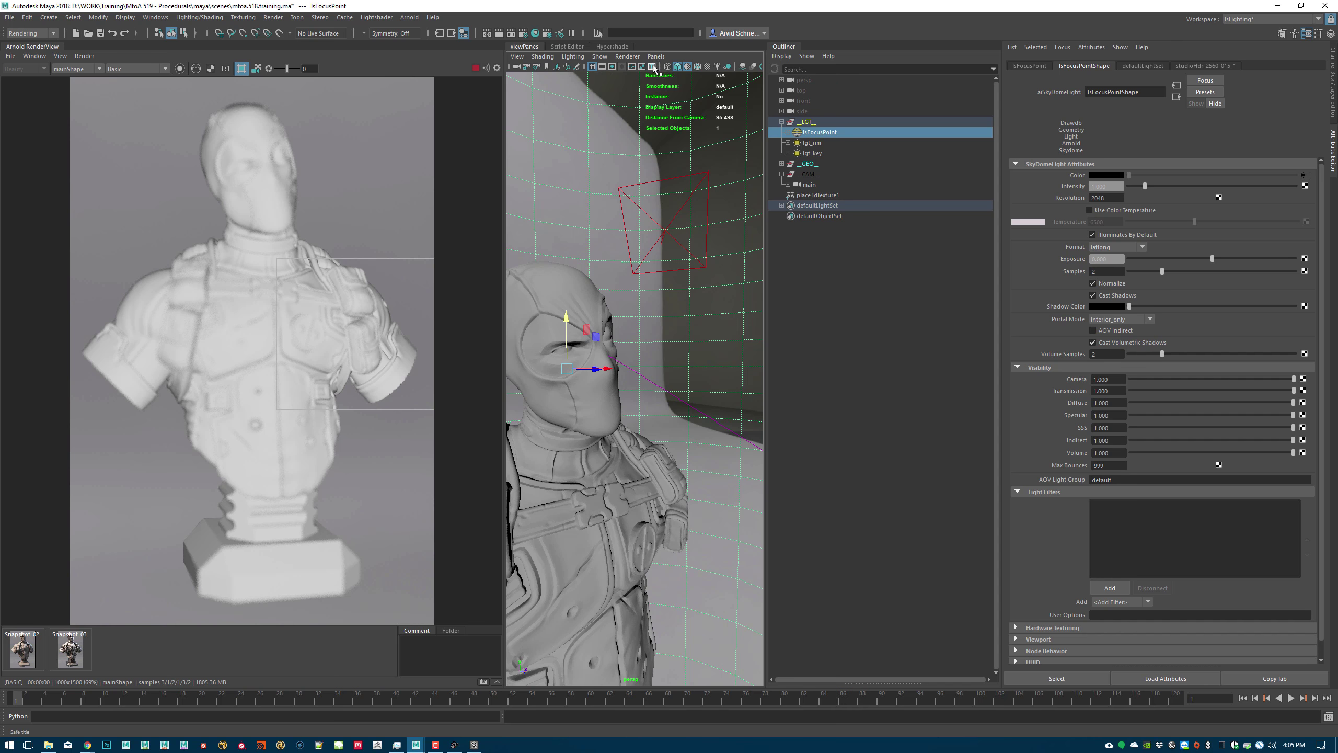
{"action": "left_click", "coordinate": [698, 67]}
{"action": "scroll", "coordinate": [680, 388], "scroll_direction": "up", "scroll_amount": 2}
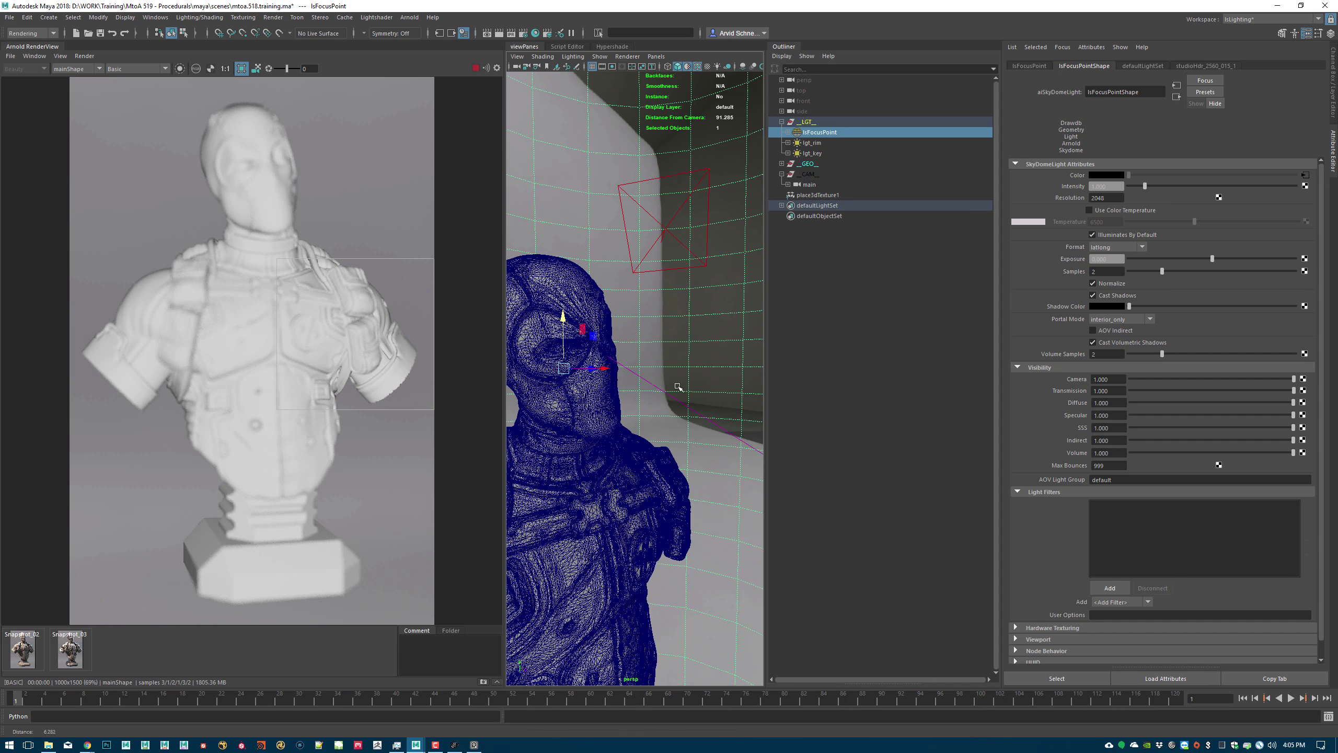
{"action": "middle_click_drag", "start_coordinate": [616, 373], "coordinate": [754, 418], "text": "alt"}
{"action": "key", "text": "f"}
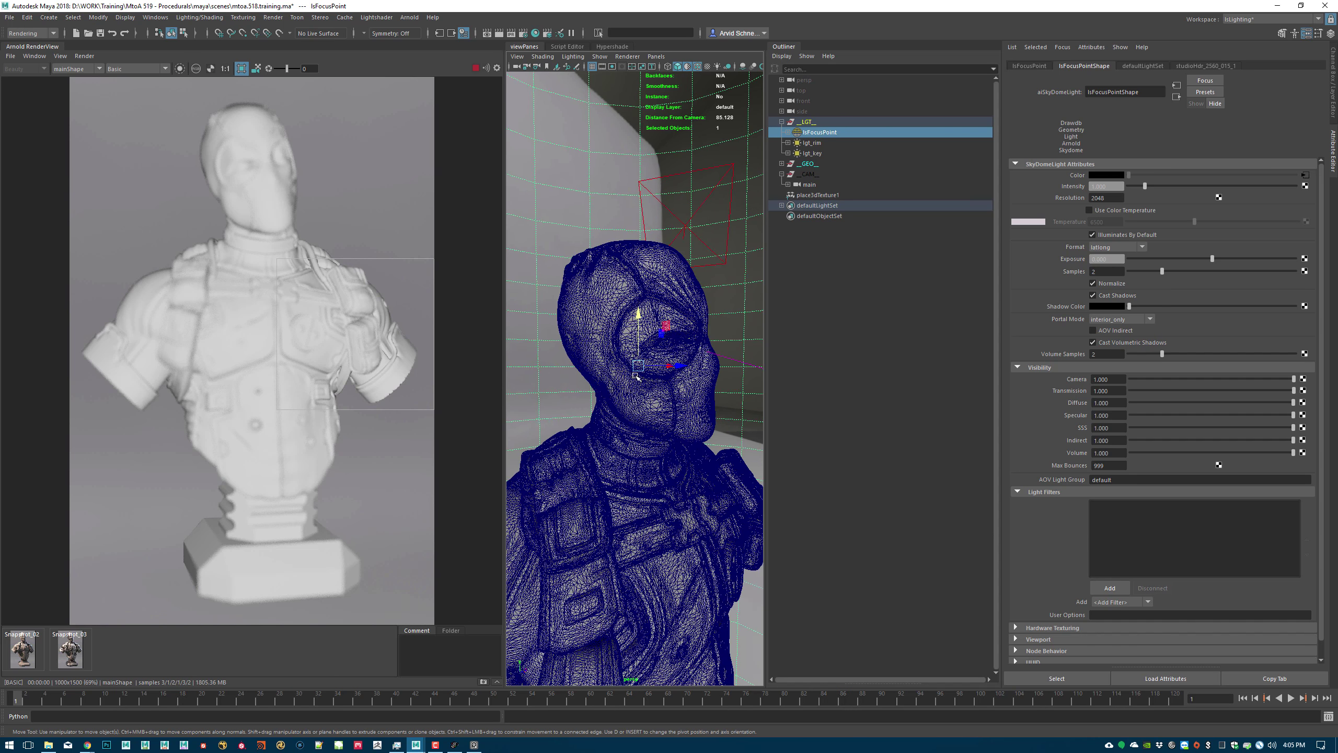
{"action": "left_click_drag", "start_coordinate": [657, 331], "coordinate": [659, 330]}
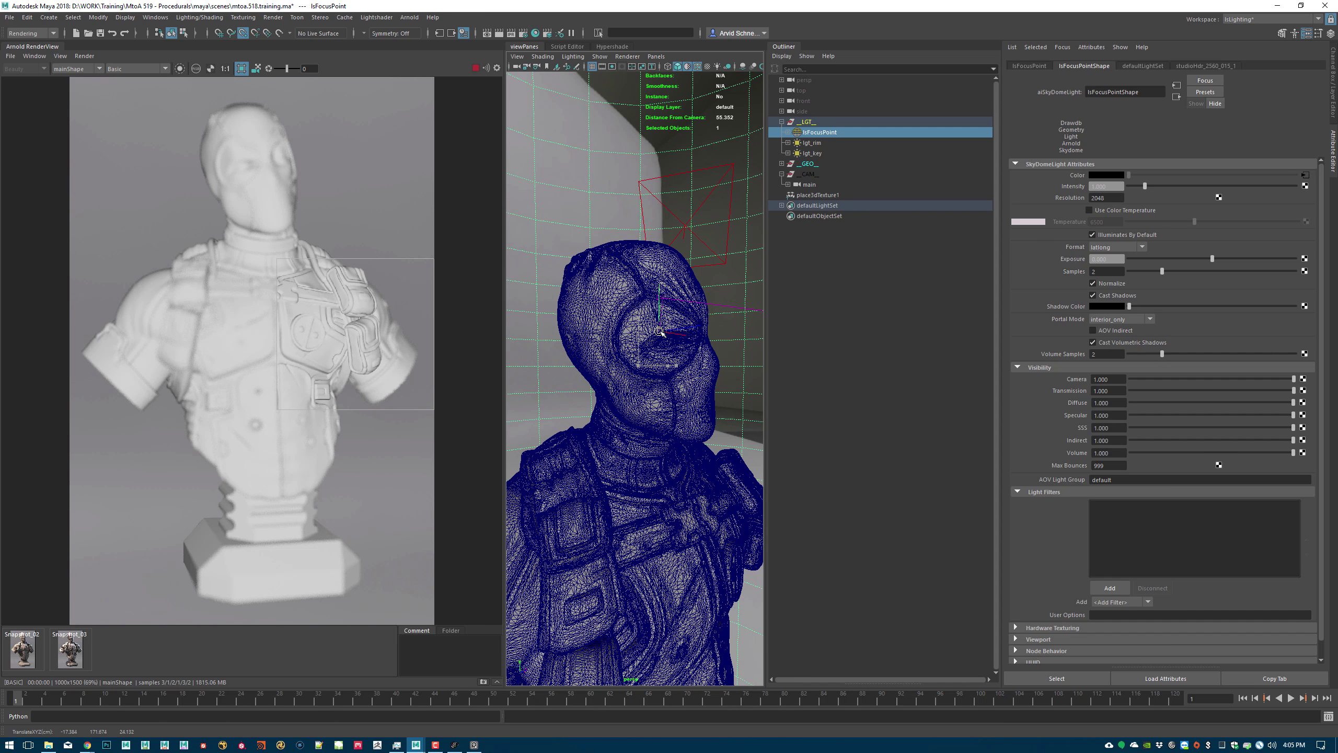
{"action": "left_click", "coordinate": [687, 67]}
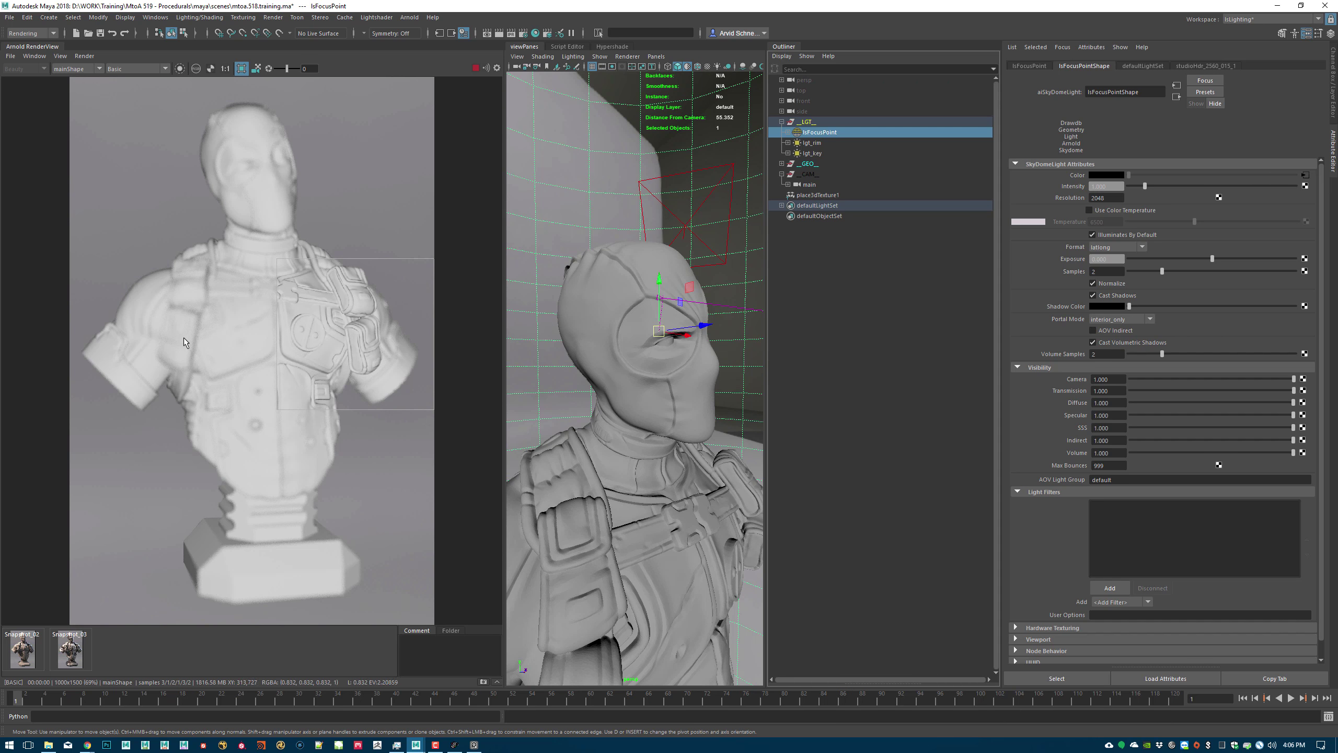
- Mark the render region around the bust's shoulder and reduce the main camera's aperture size to about 4.467
{"action": "left_click", "coordinate": [206, 325]}
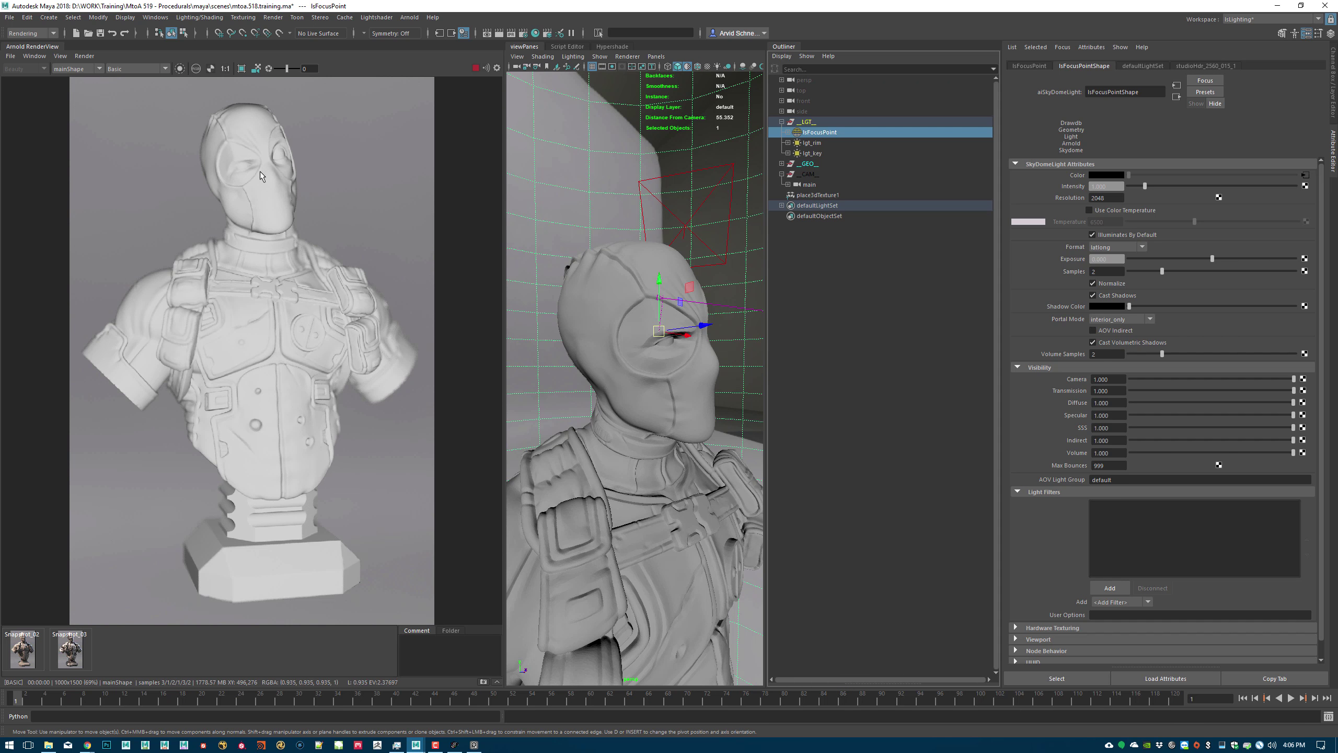
{"action": "left_click_drag", "start_coordinate": [322, 281], "coordinate": [420, 411], "text": "shift"}
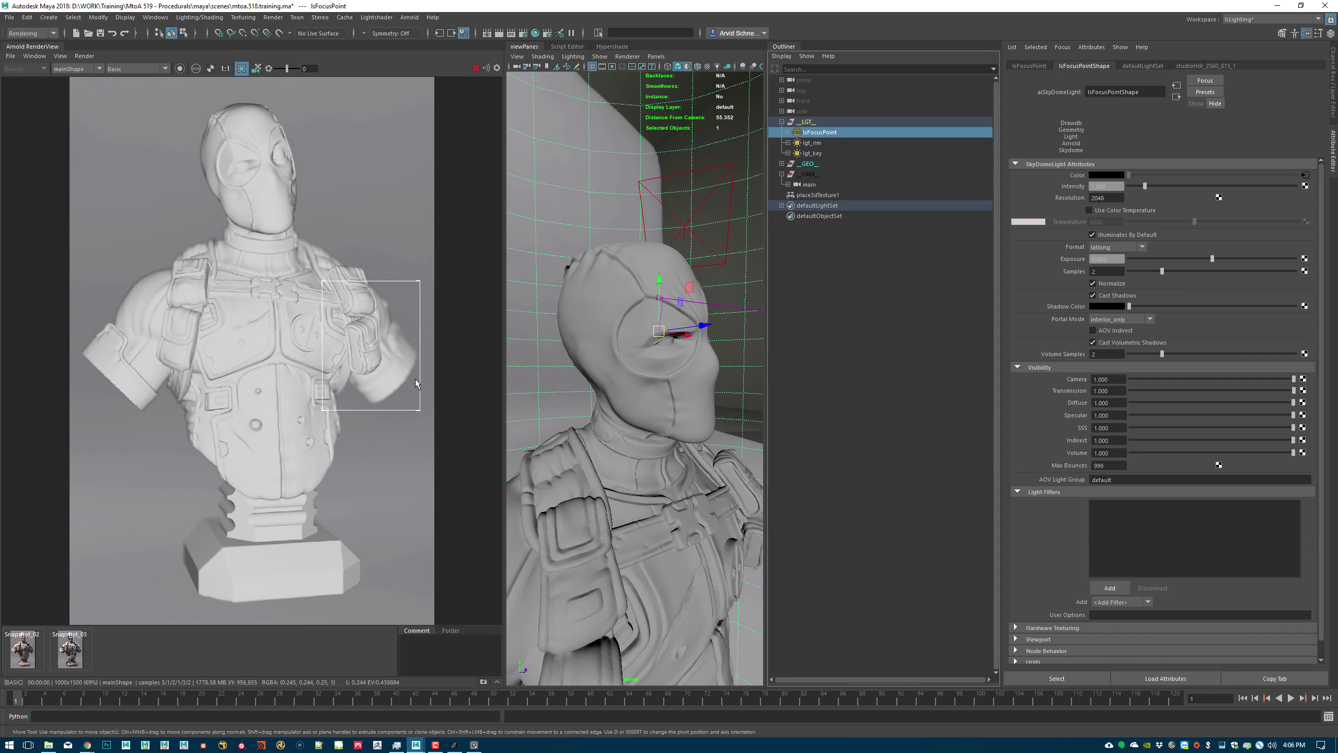
{"action": "left_click", "coordinate": [809, 184]}
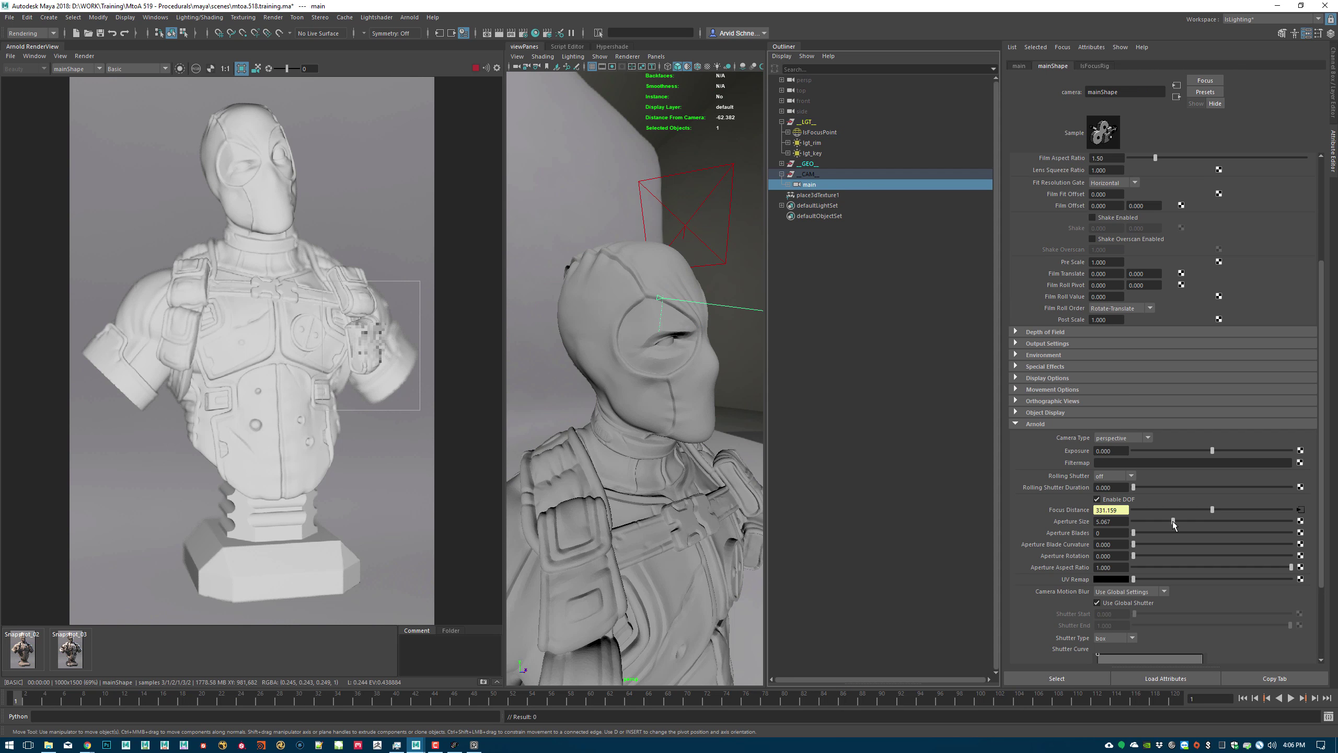
{"action": "left_click", "coordinate": [1157, 521]}
{"action": "left_click_drag", "start_coordinate": [1157, 519], "coordinate": [1169, 520]}
- Examine the depth of field on the head and pedestal with separate render regions, and turn region rendering off
{"action": "left_click_drag", "start_coordinate": [342, 134], "coordinate": [244, 234]}
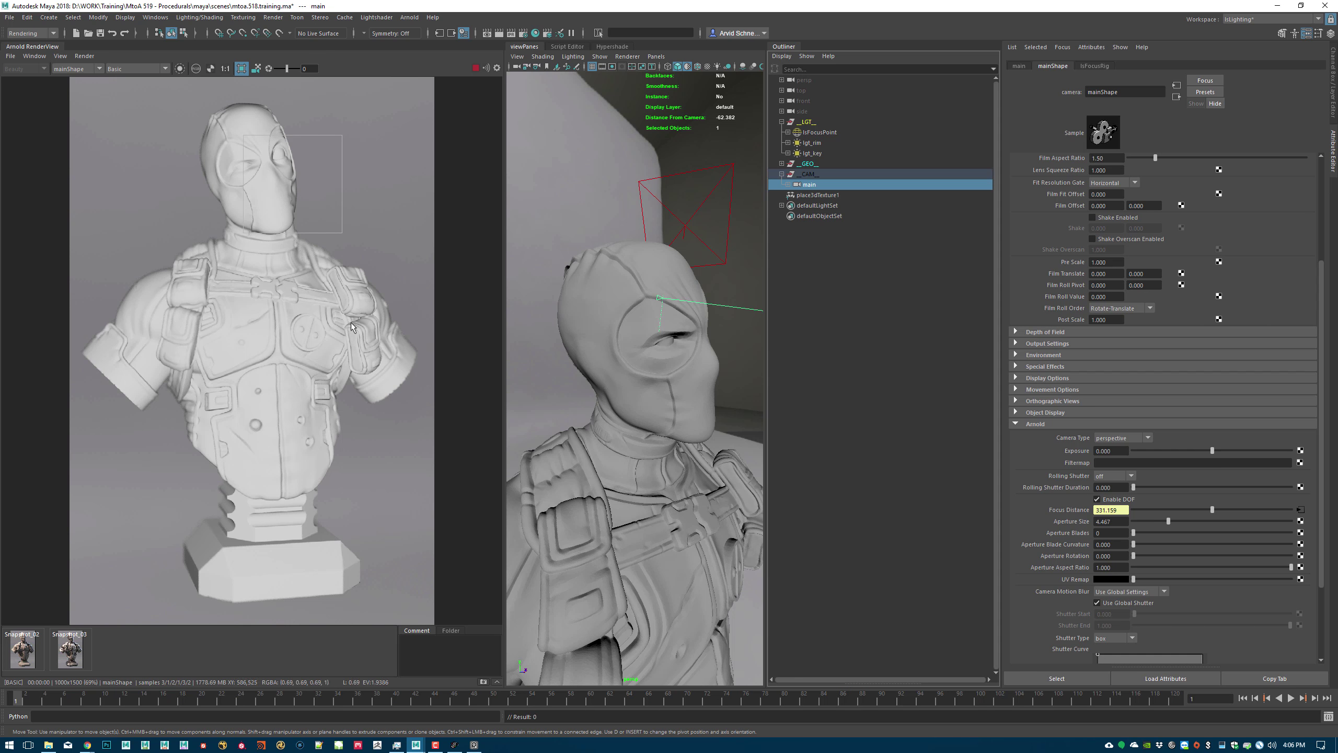
{"action": "left_click_drag", "start_coordinate": [247, 529], "coordinate": [346, 624]}
{"action": "left_click_drag", "start_coordinate": [134, 482], "coordinate": [270, 610]}
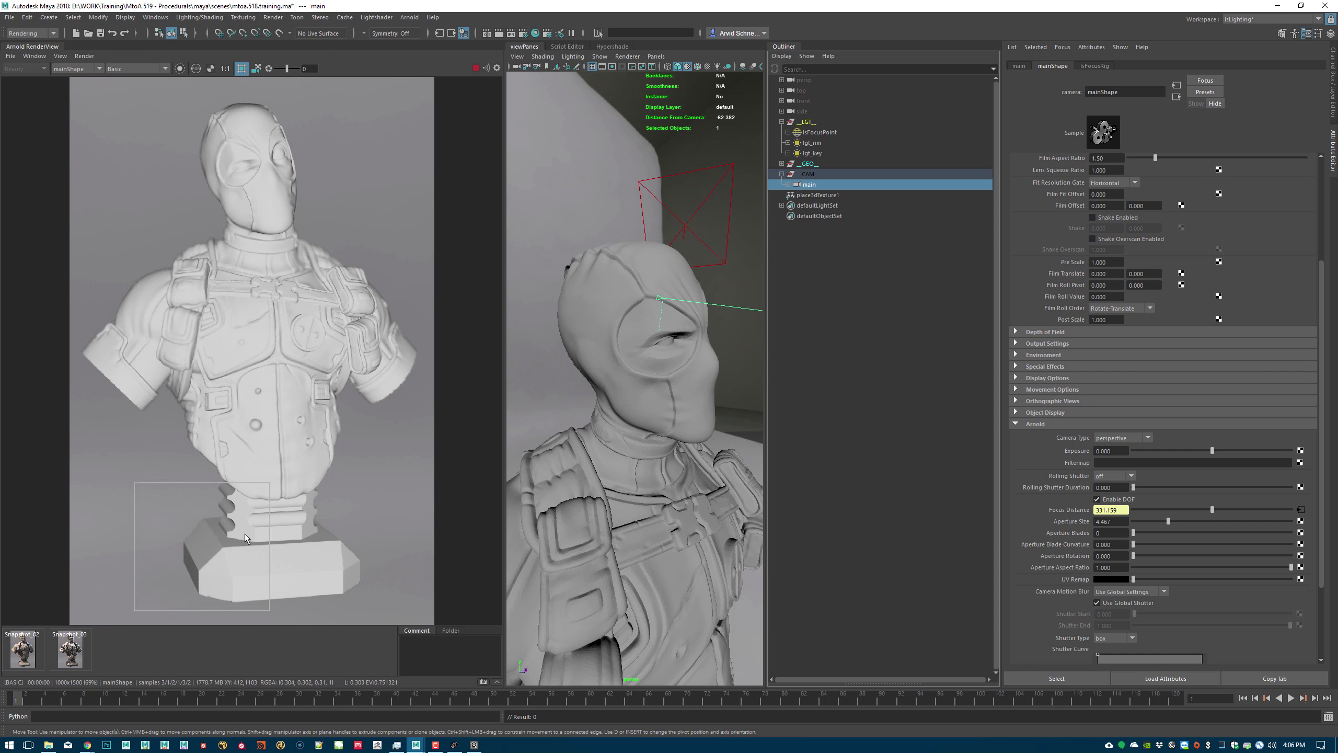
{"action": "left_click", "coordinate": [241, 69]}
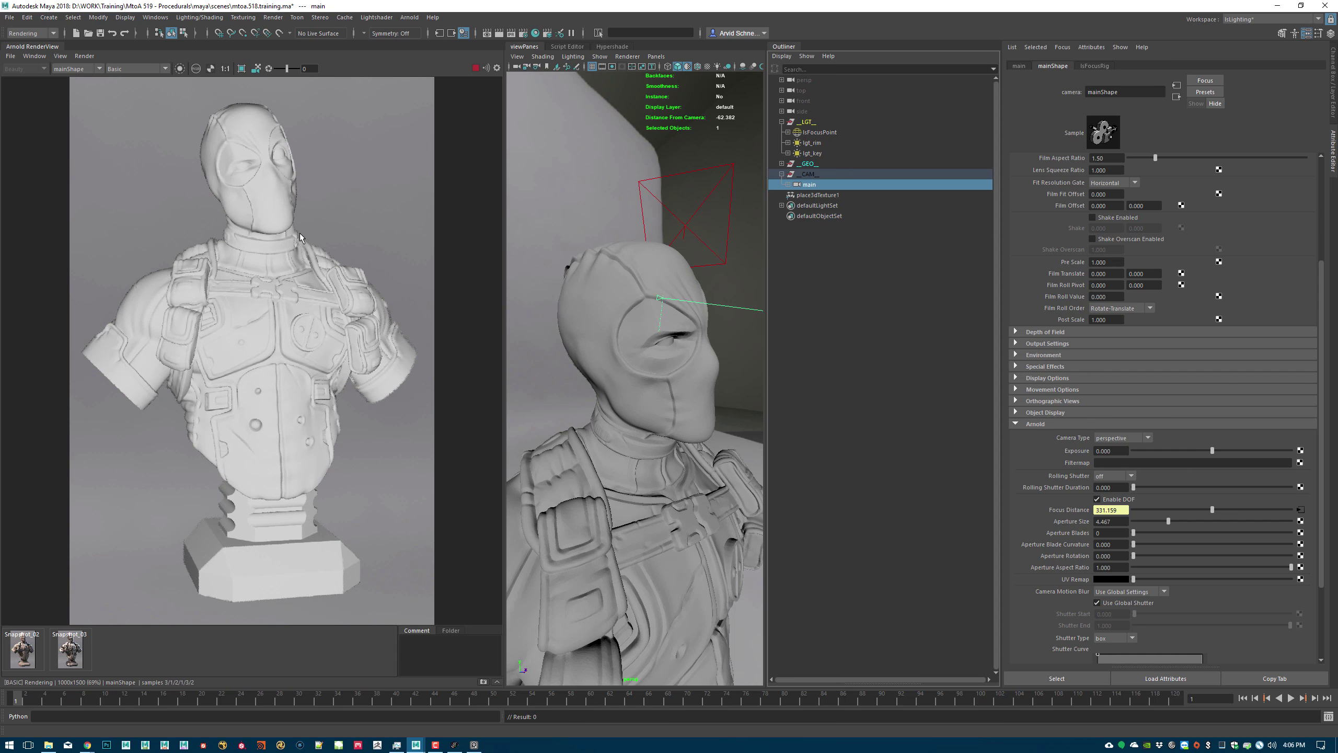
- Switch the render preview from Basic to full material shading and mark a render region at the shoulder
{"action": "left_click", "coordinate": [138, 69]}
{"action": "left_click", "coordinate": [118, 77]}
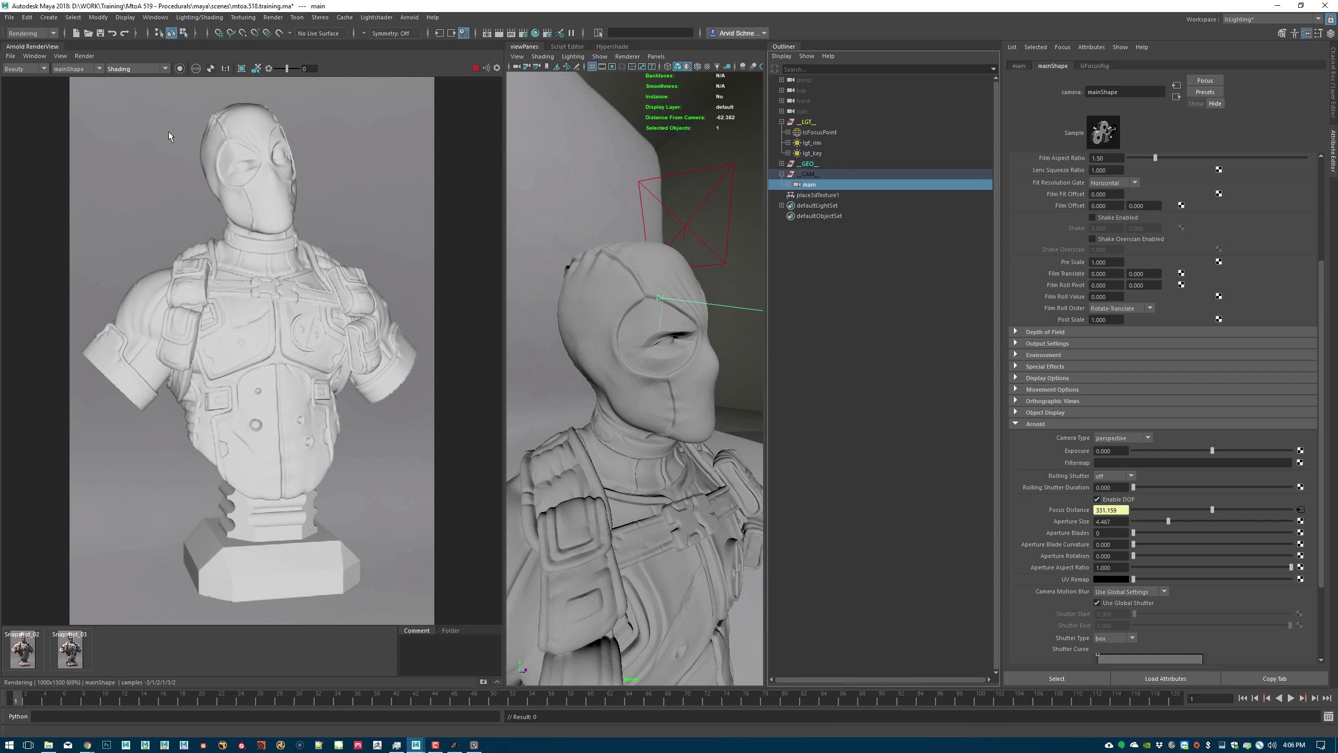
{"action": "left_click_drag", "start_coordinate": [433, 296], "coordinate": [379, 372]}
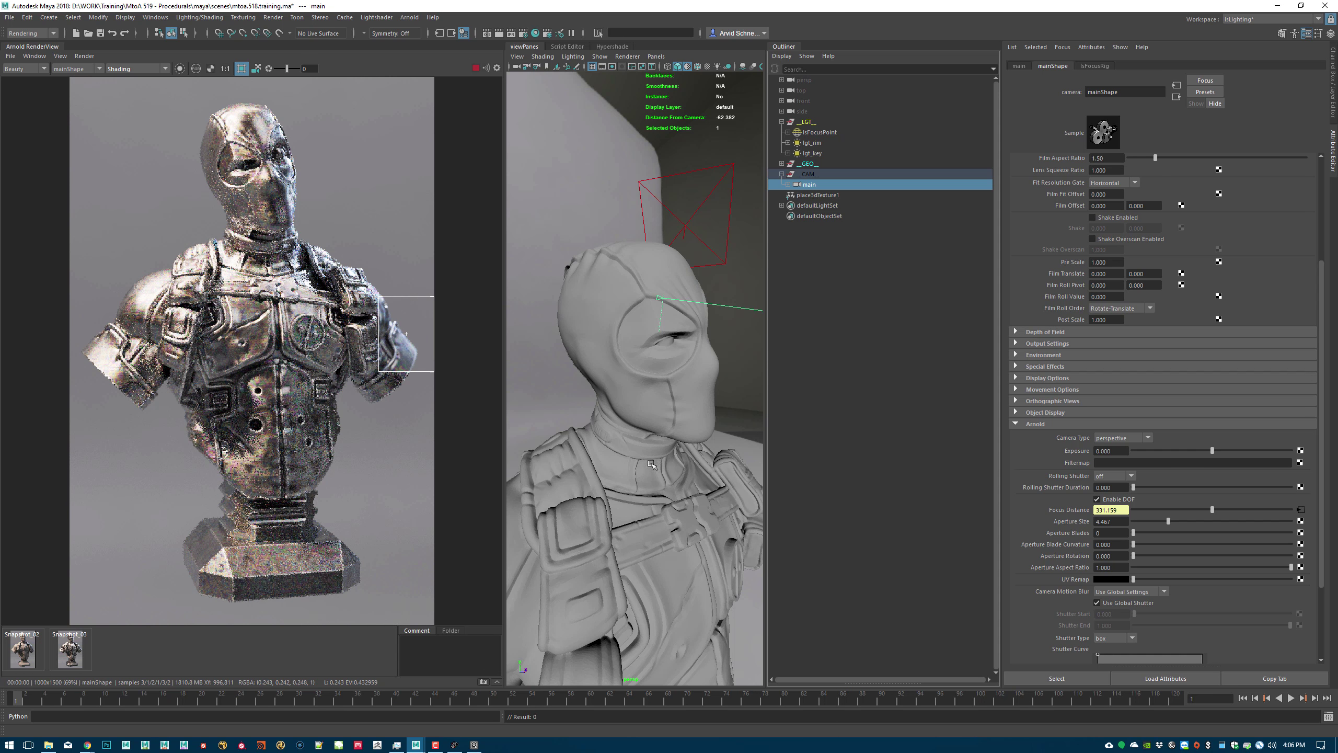
- Set the main camera's aperture size to 2
{"action": "left_click", "coordinate": [1103, 522]}
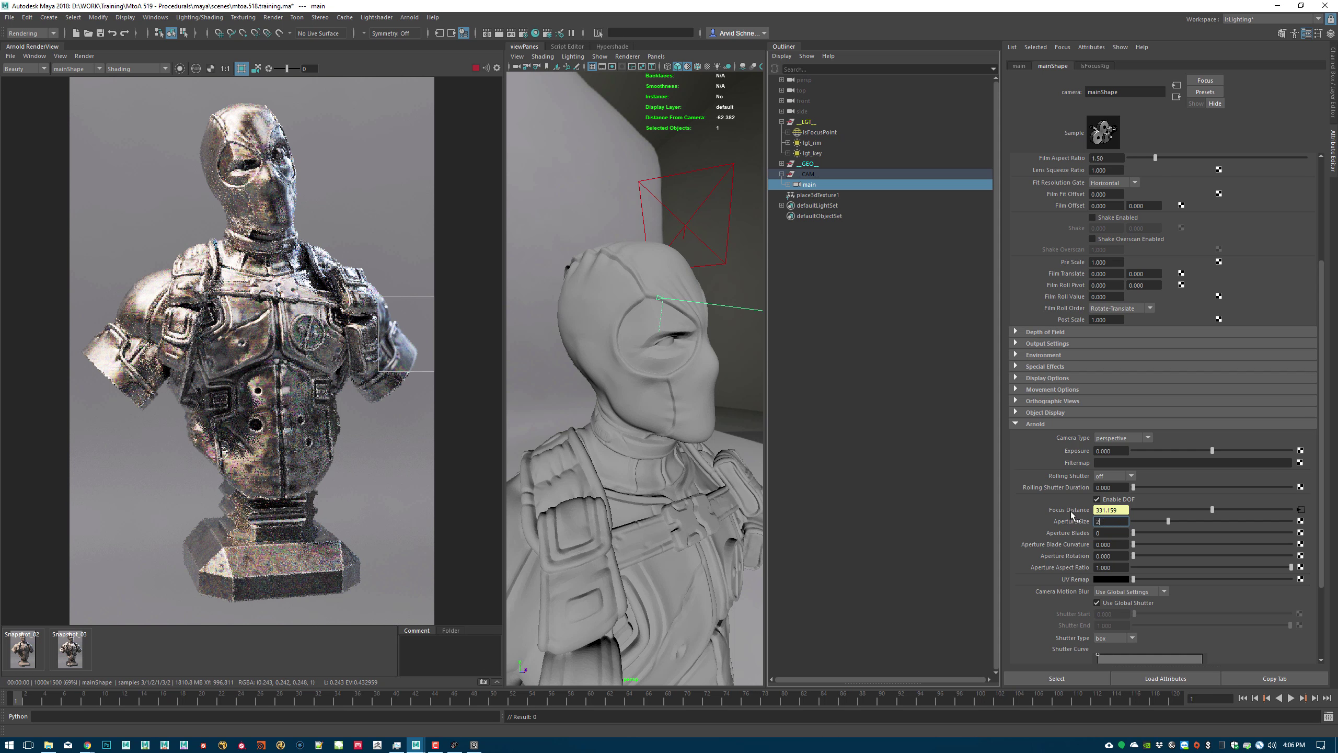
{"action": "type", "text": "2"}
{"action": "key", "text": "Return"}
- Inspect the chest and head at real size with render regions, then turn the region off and view the whole bust
{"action": "left_click", "coordinate": [226, 70]}
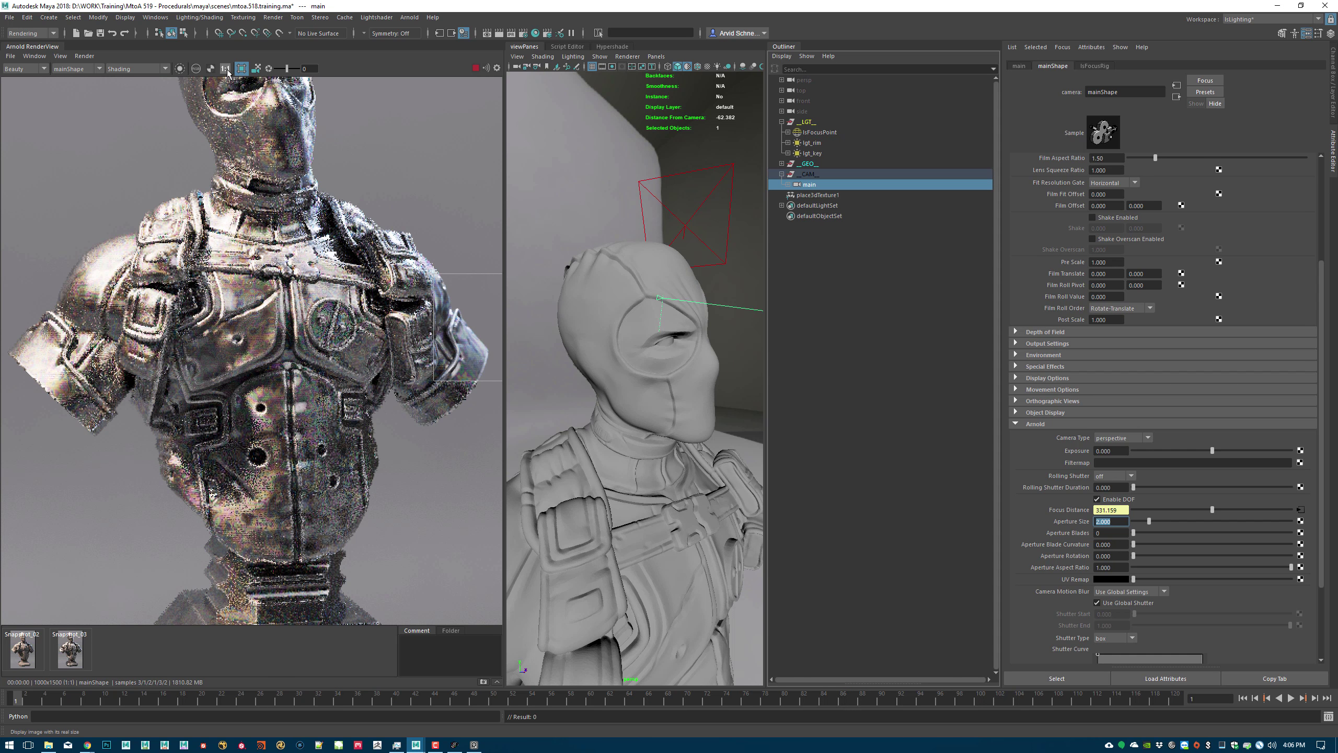
{"action": "left_click_drag", "start_coordinate": [152, 231], "coordinate": [327, 406]}
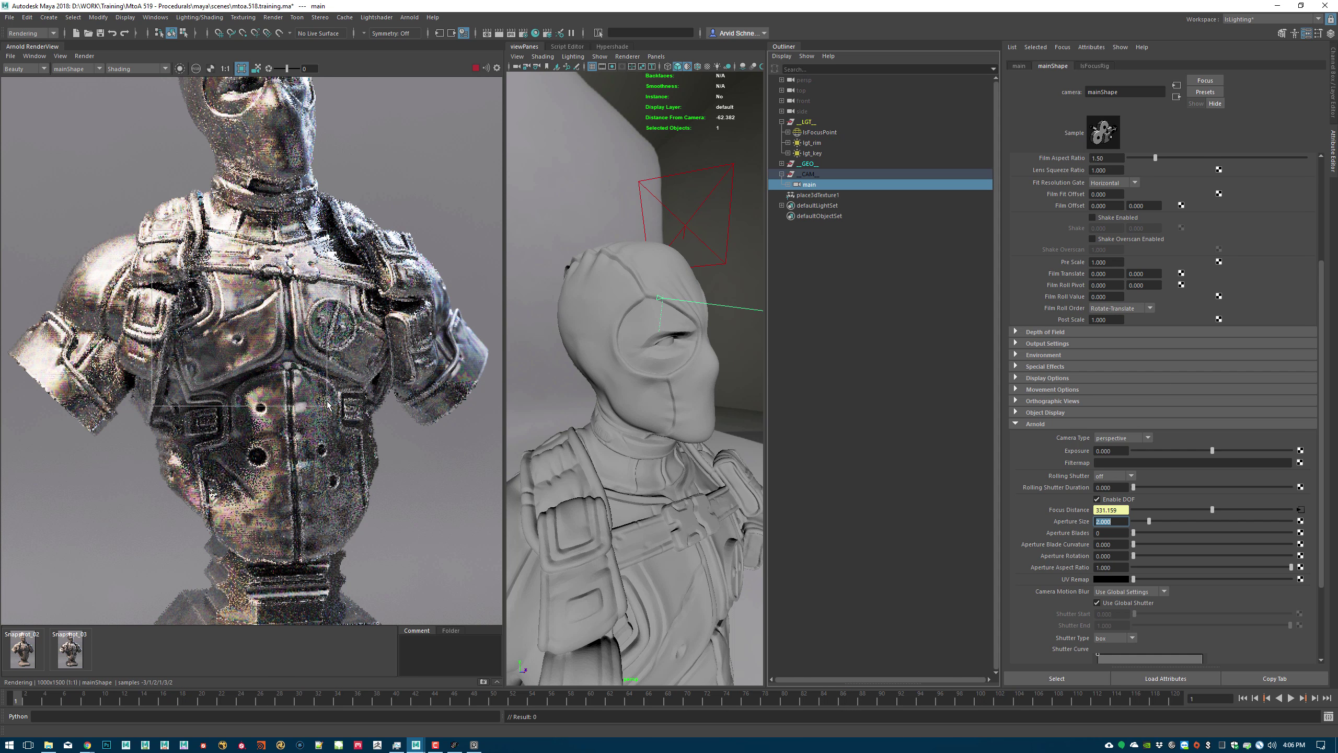
{"action": "middle_click_drag", "start_coordinate": [306, 174], "coordinate": [317, 335]}
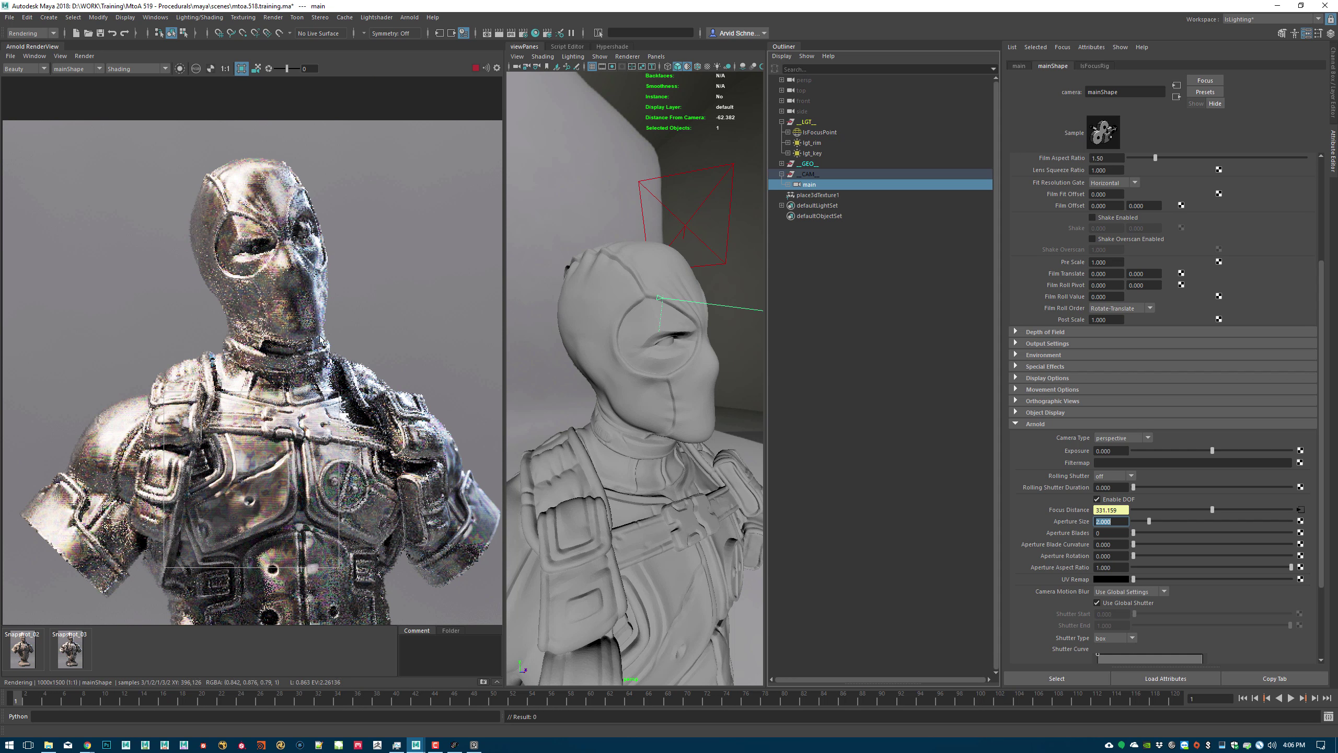
{"action": "left_click_drag", "start_coordinate": [169, 171], "coordinate": [326, 342]}
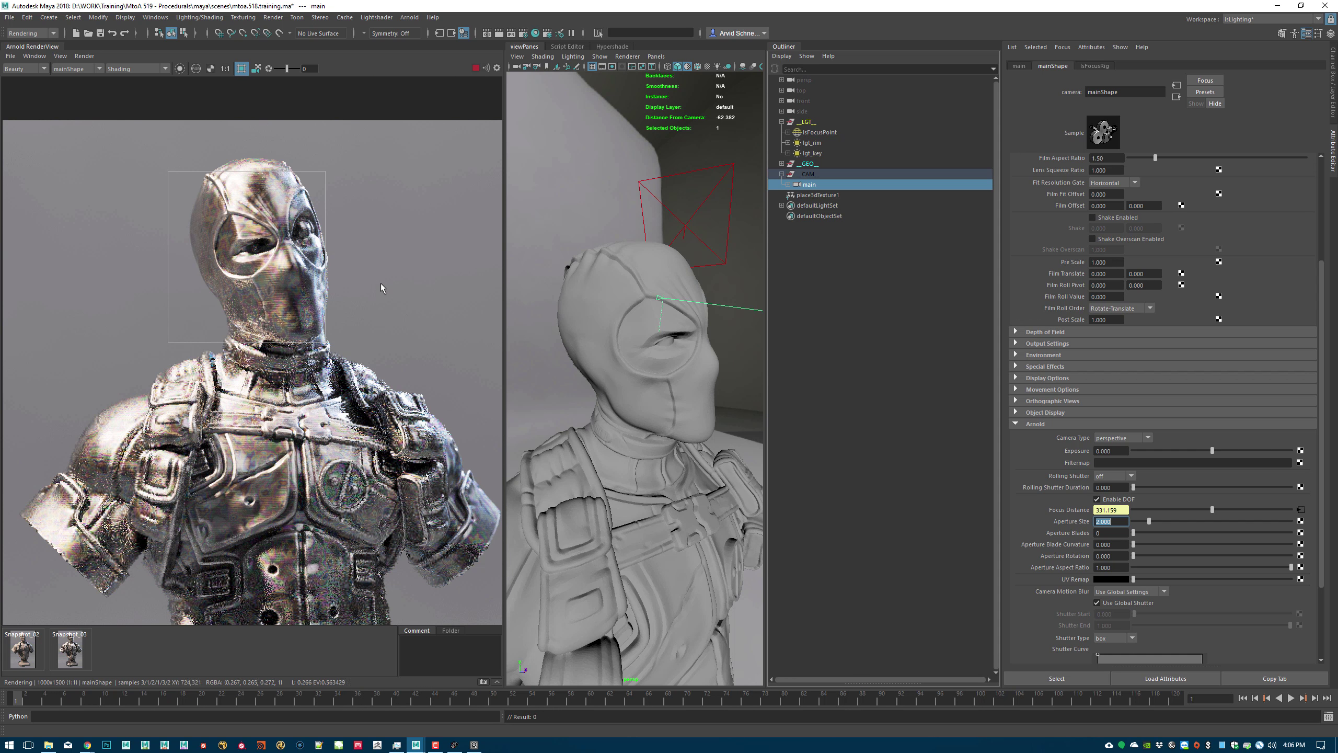
{"action": "left_click", "coordinate": [242, 68]}
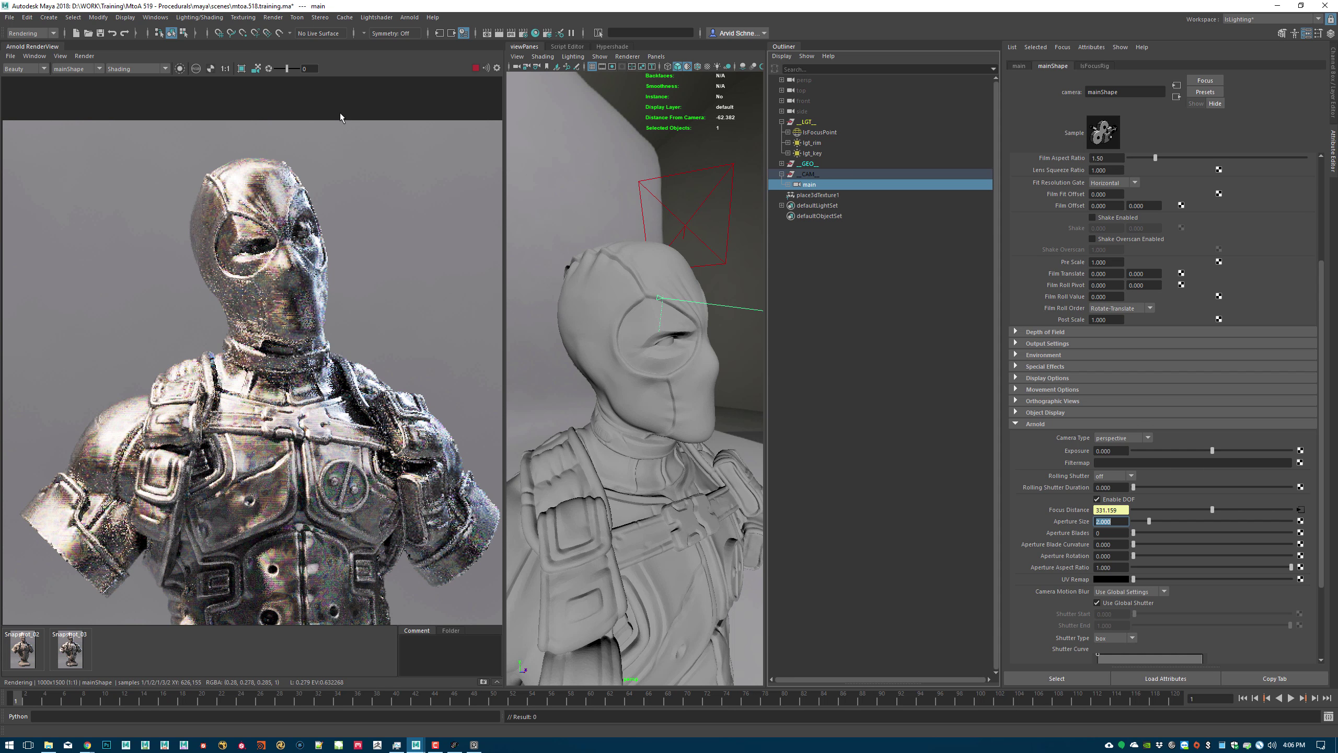
{"action": "scroll", "coordinate": [72, 232], "scroll_direction": "down", "scroll_amount": 2}
{"action": "scroll", "coordinate": [71, 233], "scroll_direction": "down", "scroll_amount": 1}
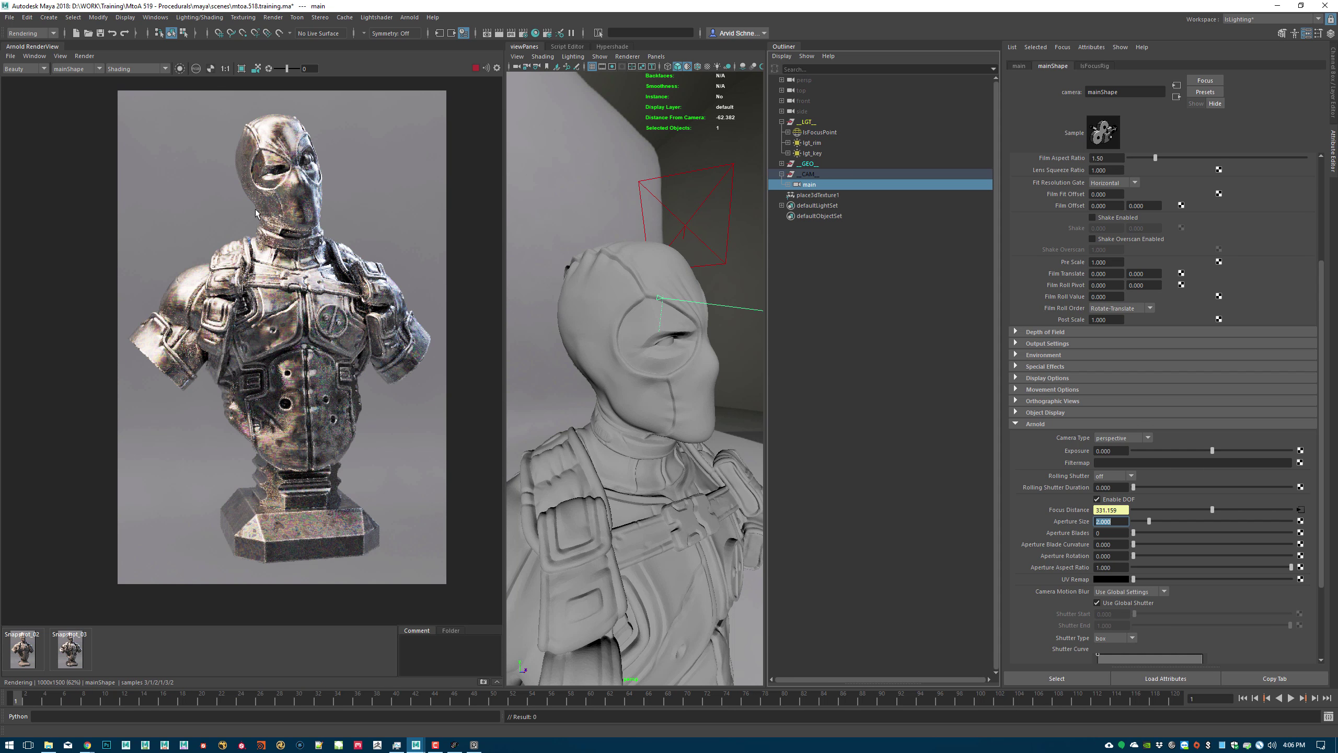
{"action": "middle_click_drag", "start_coordinate": [377, 239], "coordinate": [358, 235]}
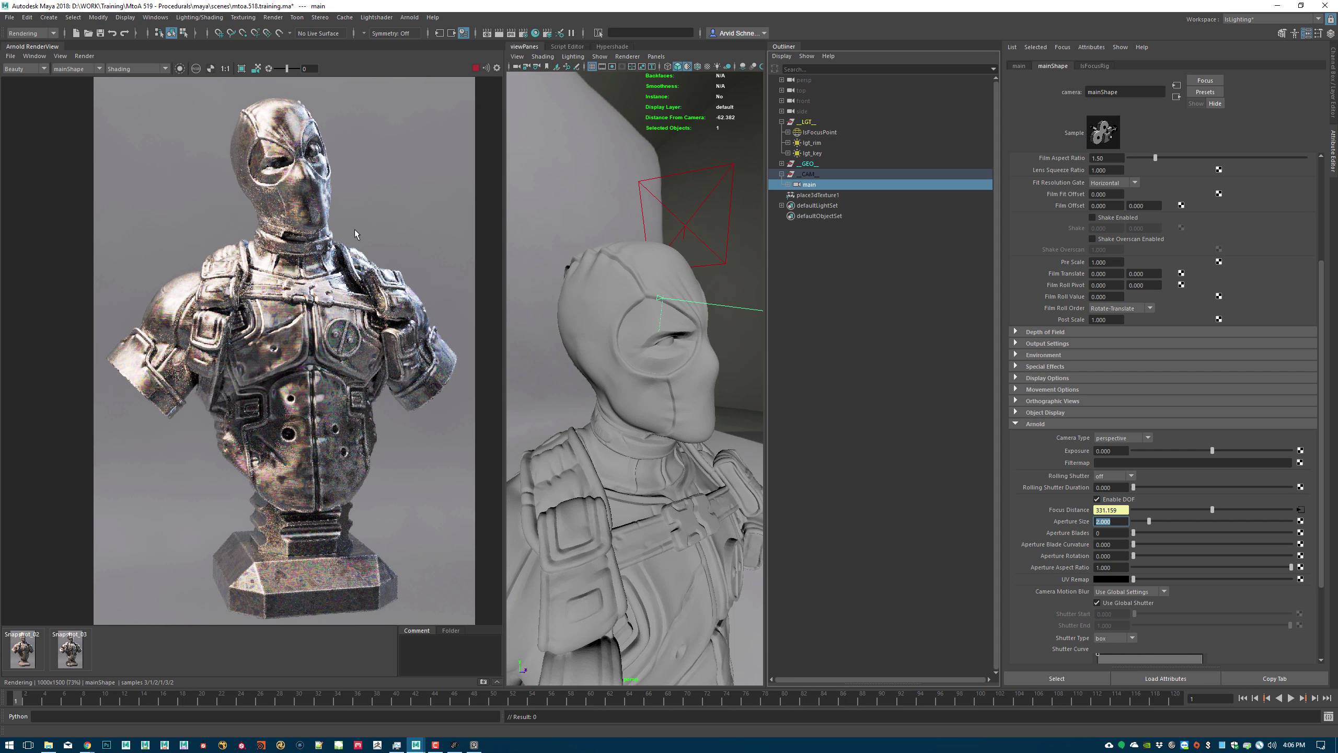
{"action": "left_click", "coordinate": [60, 55]}
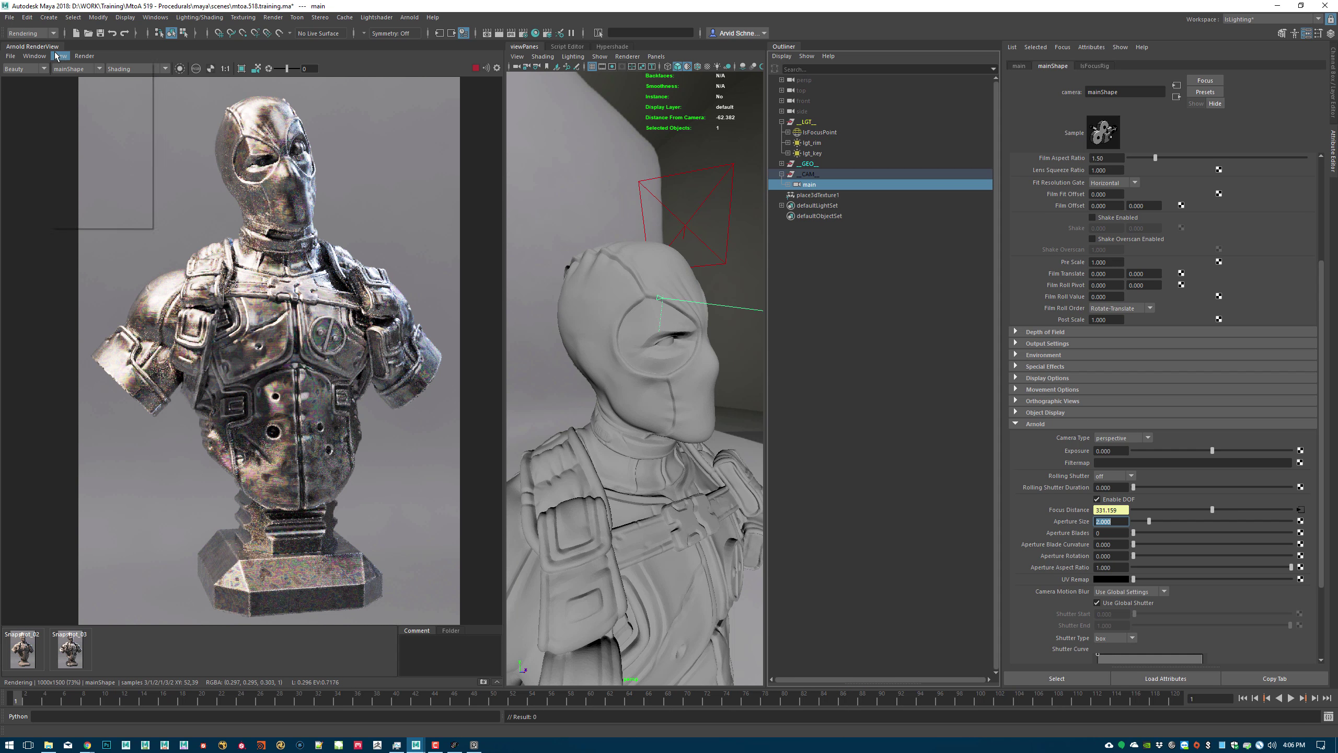
{"action": "mouse_move", "coordinate": [38, 60]}
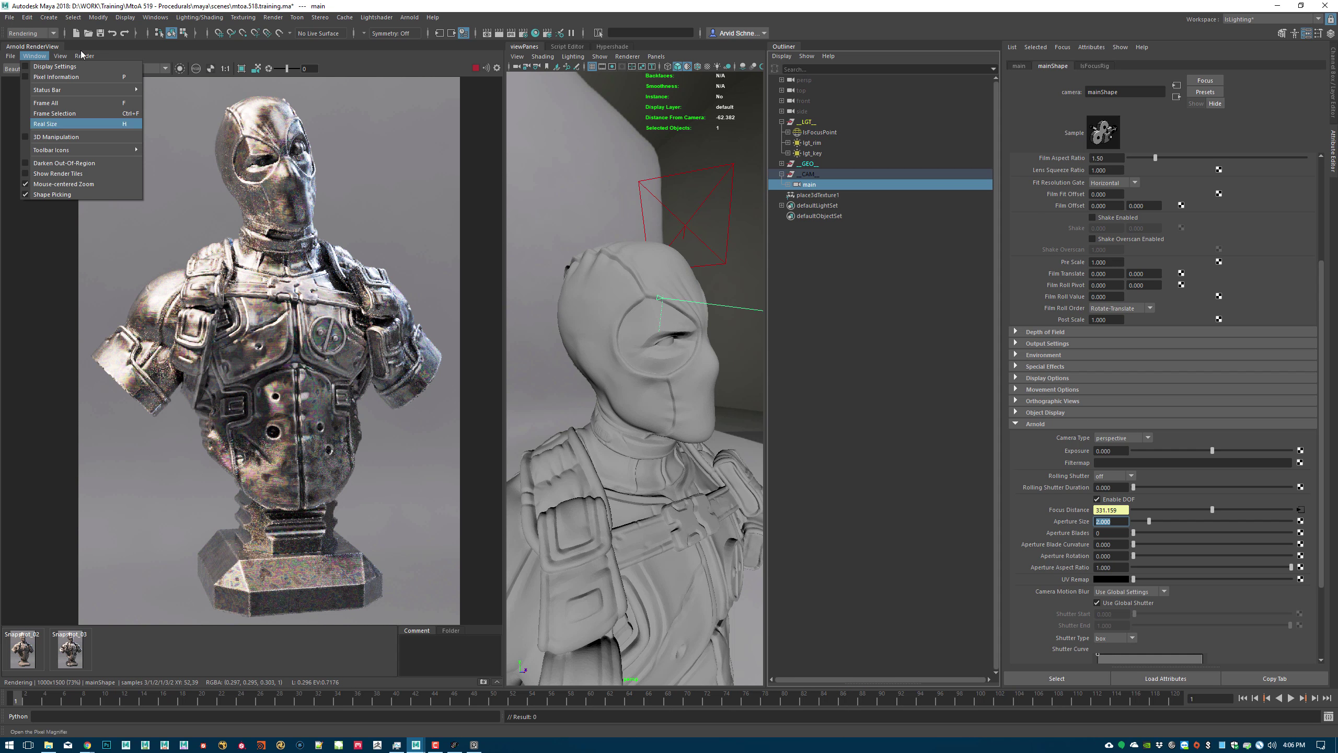
{"action": "mouse_move", "coordinate": [82, 56]}
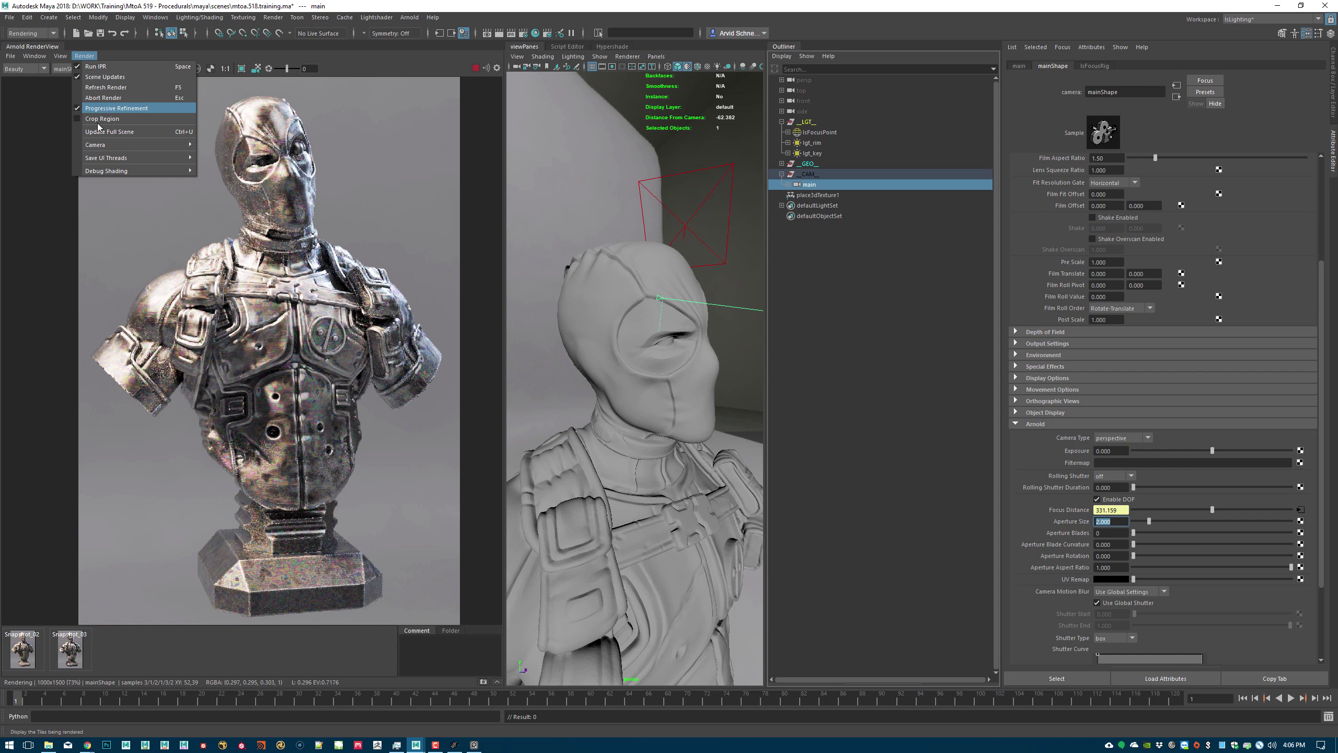
{"action": "left_click", "coordinate": [267, 283]}
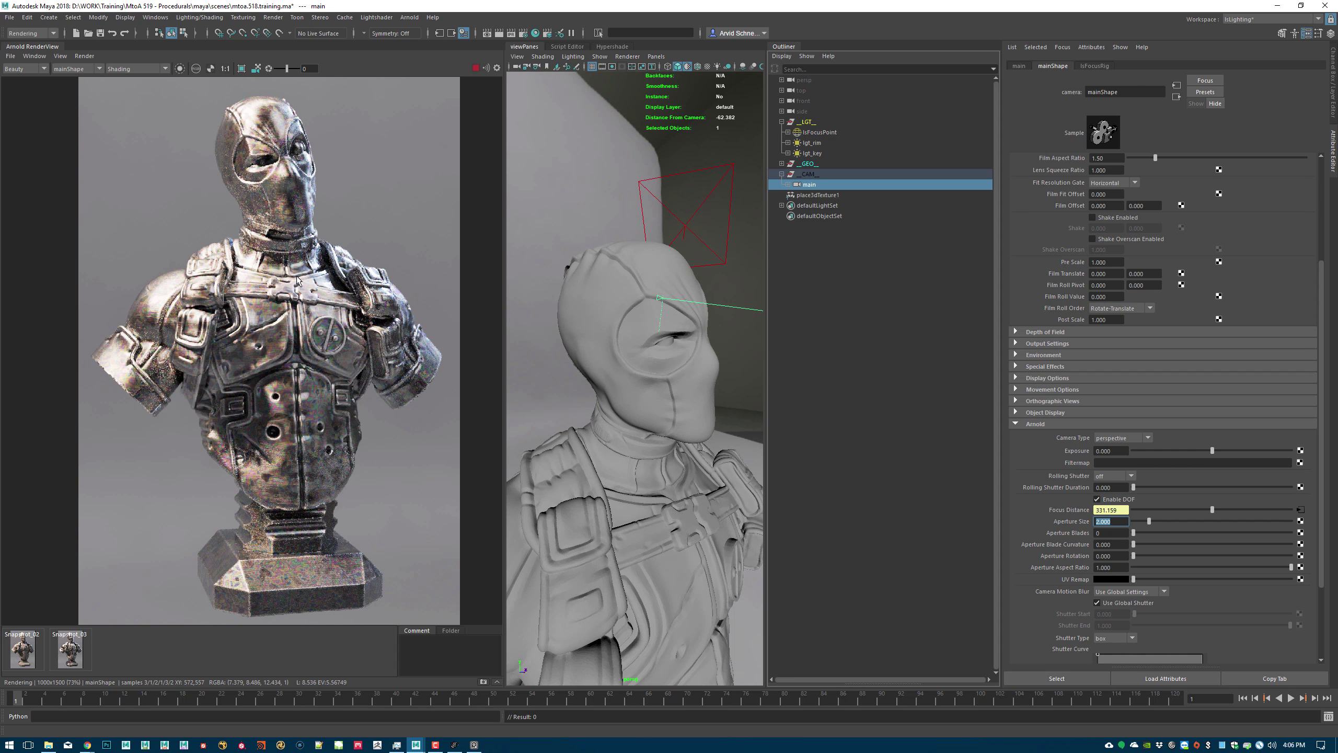